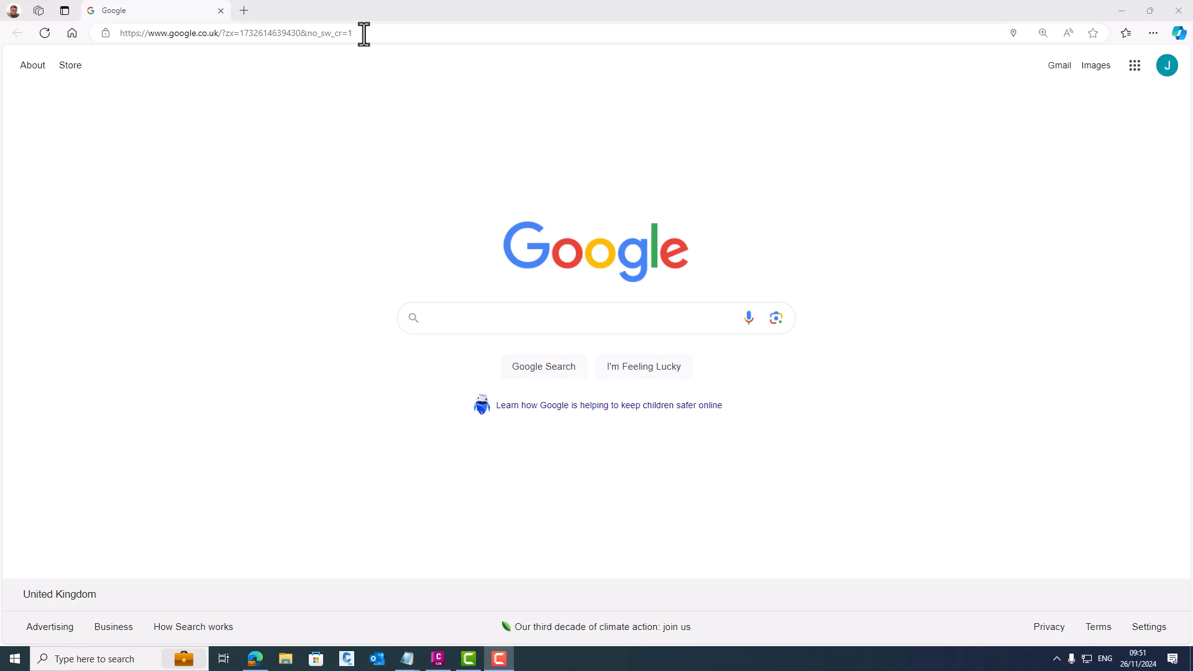
- Open manage.autodesk.com and display all products and services available in the Autodesk account
{"action": "left_click", "coordinate": [364, 34]}
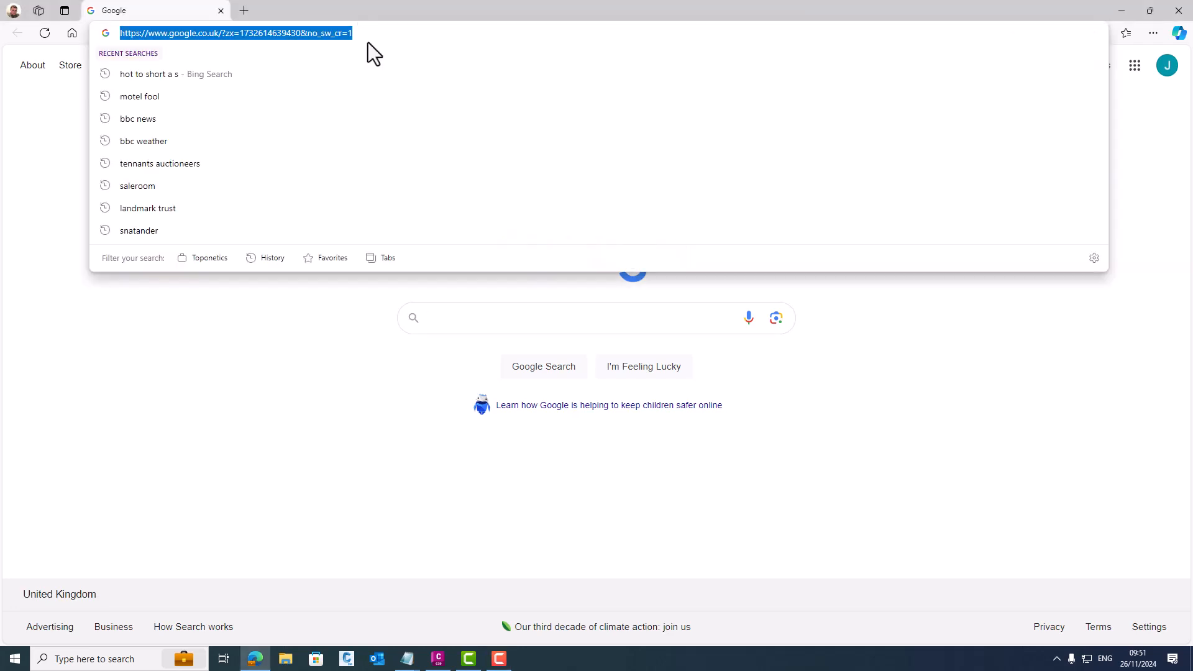
{"action": "type", "text": "ma"}
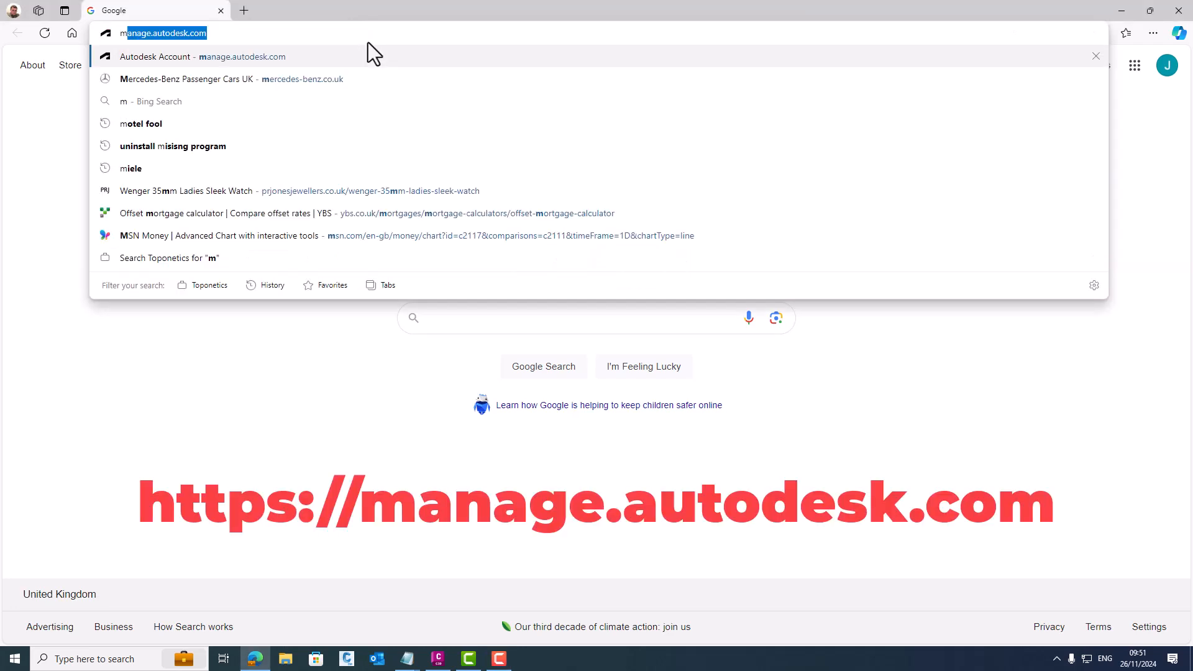
{"action": "type", "text": "n"}
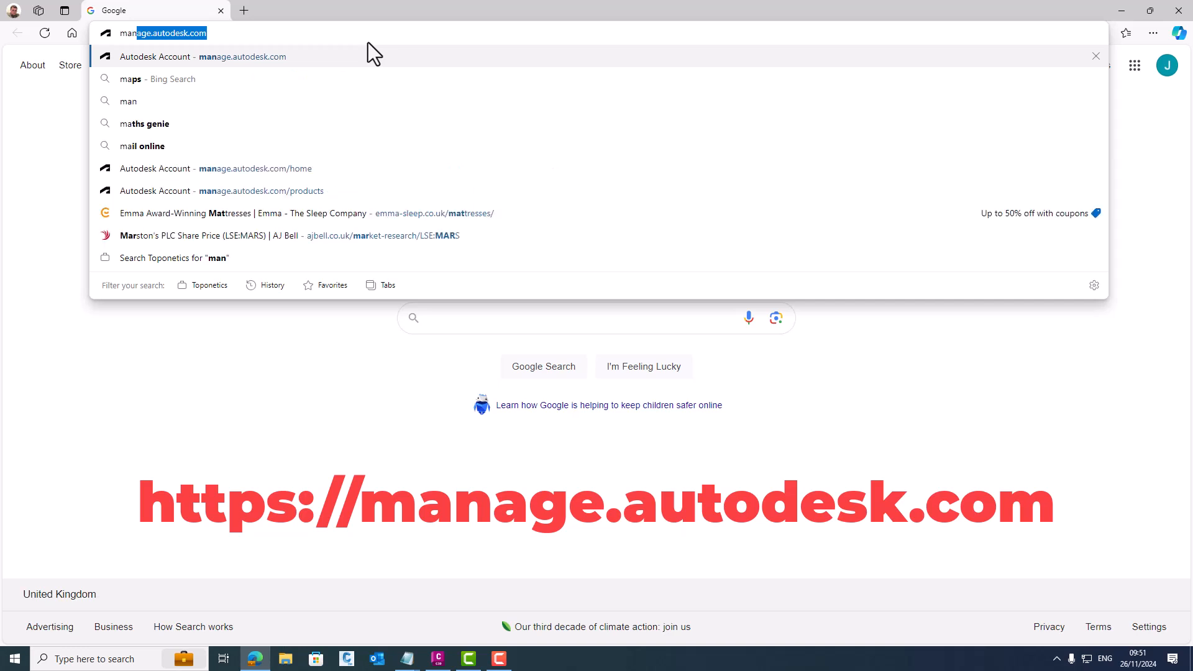
{"action": "key", "text": "Return"}
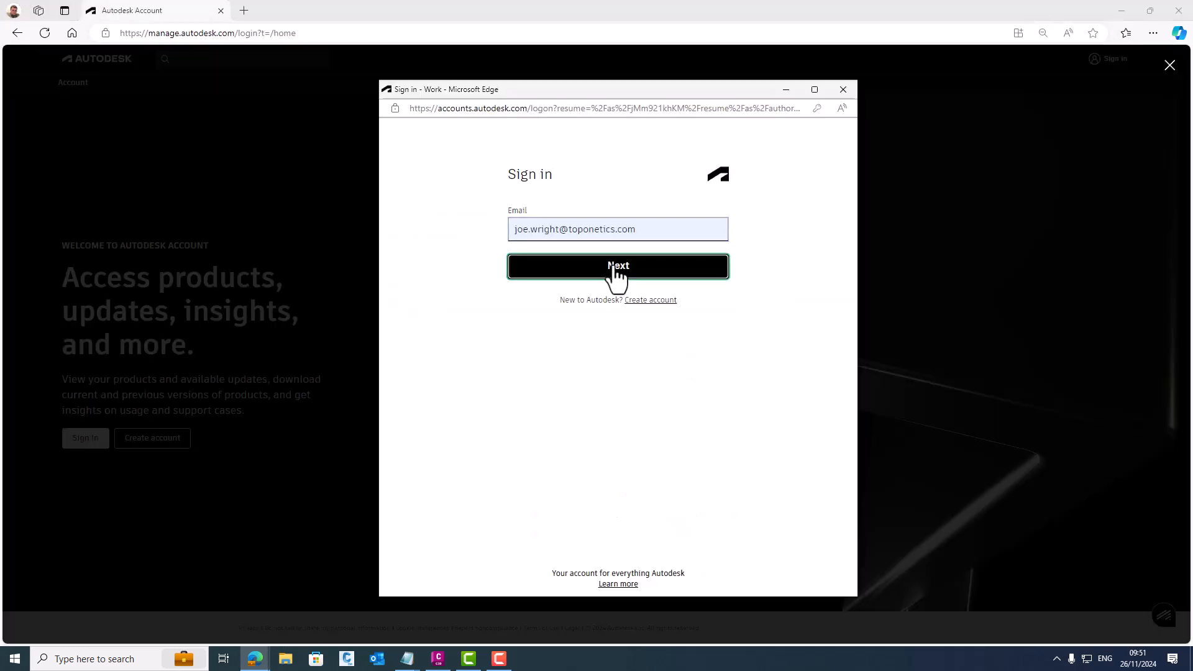
{"action": "left_click", "coordinate": [615, 277]}
{"action": "left_click", "coordinate": [630, 324]}
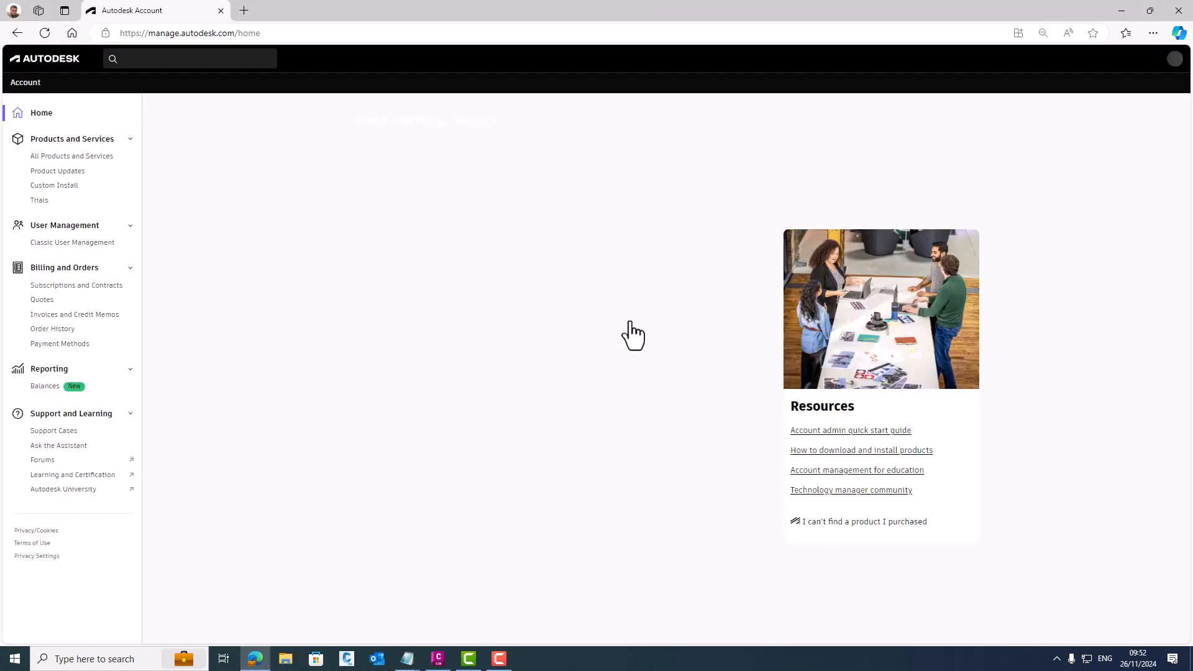
{"action": "left_click", "coordinate": [93, 158]}
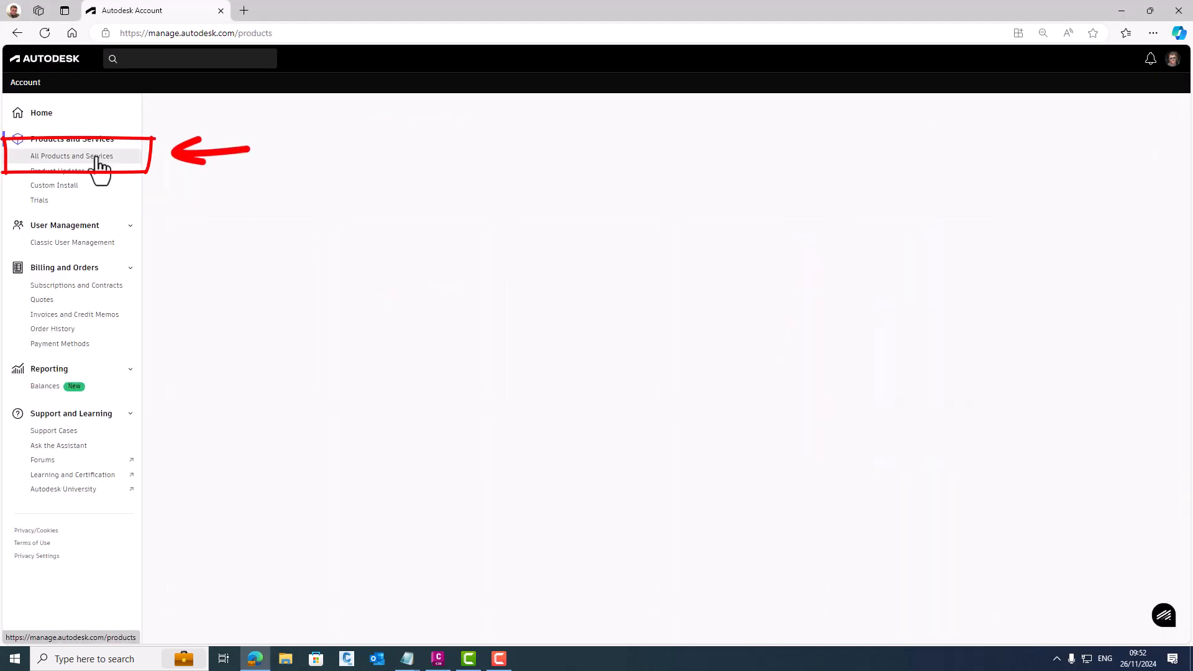
- View the Civil 3D product details and list the libraries available for download for version 2025
{"action": "scroll", "coordinate": [453, 261], "scroll_direction": "down", "scroll_amount": 1}
{"action": "scroll", "coordinate": [454, 267], "scroll_direction": "down", "scroll_amount": 1}
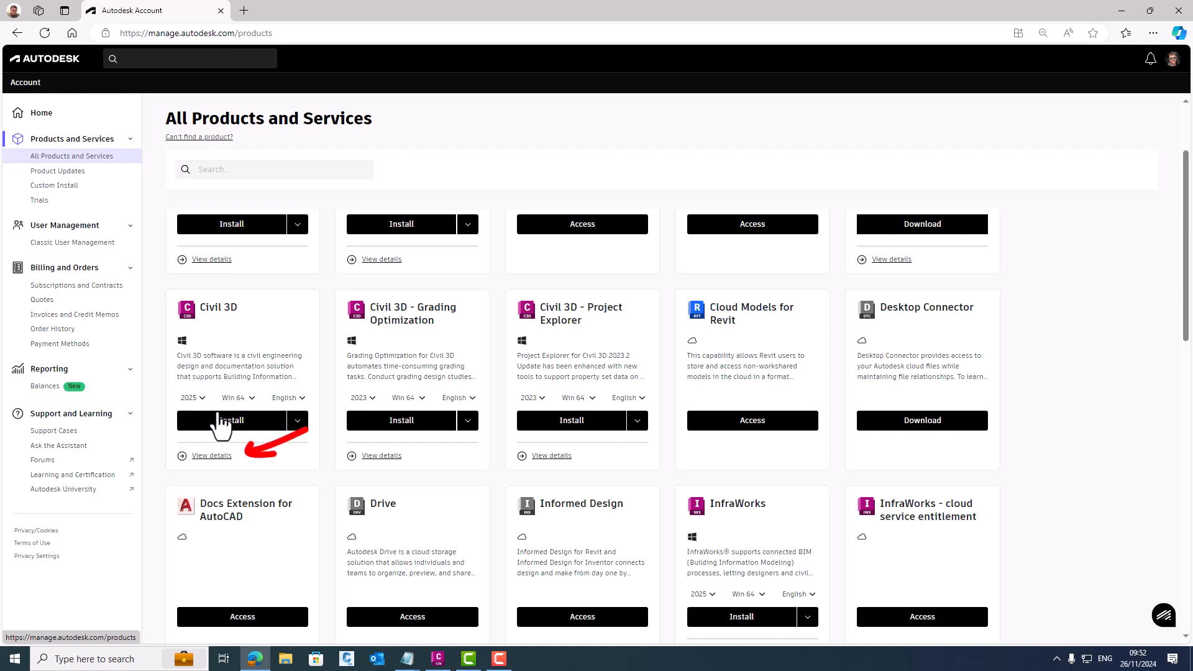
{"action": "left_click", "coordinate": [212, 458]}
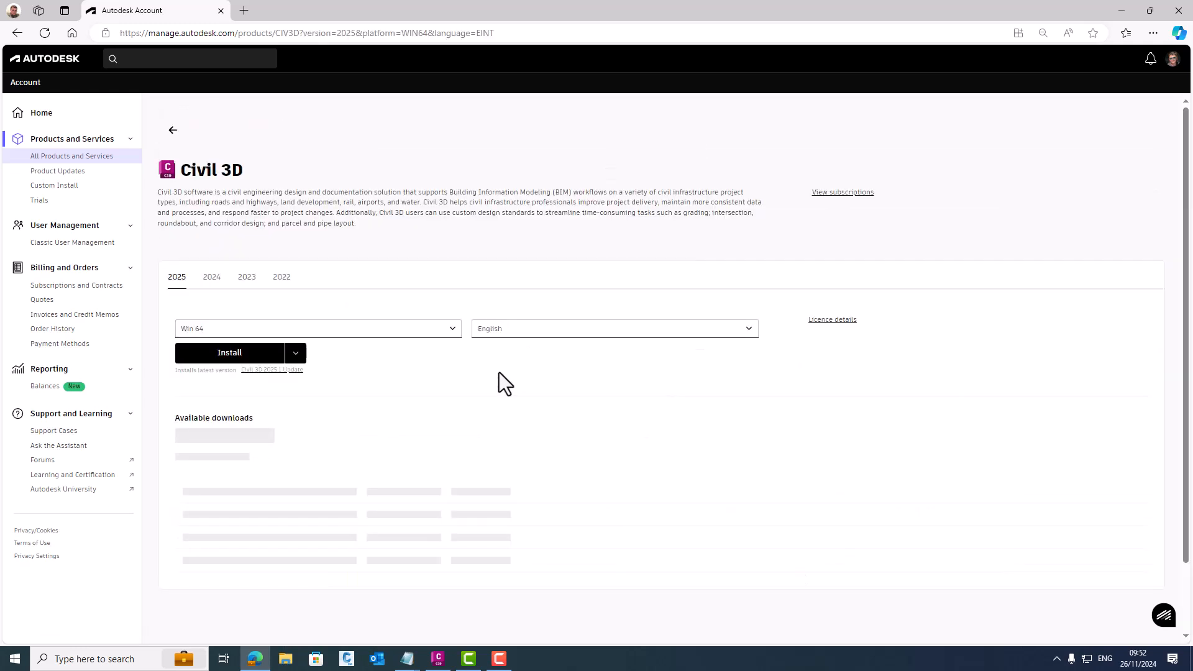
{"action": "scroll", "coordinate": [644, 300], "scroll_direction": "down", "scroll_amount": 1}
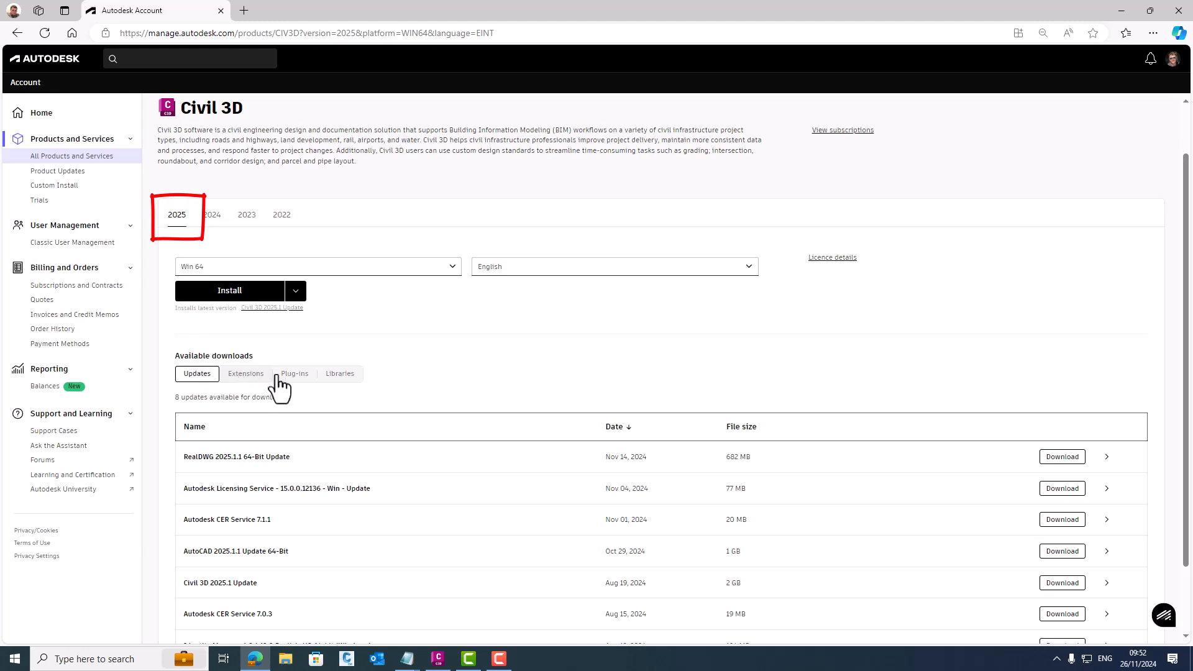
{"action": "left_click", "coordinate": [342, 376]}
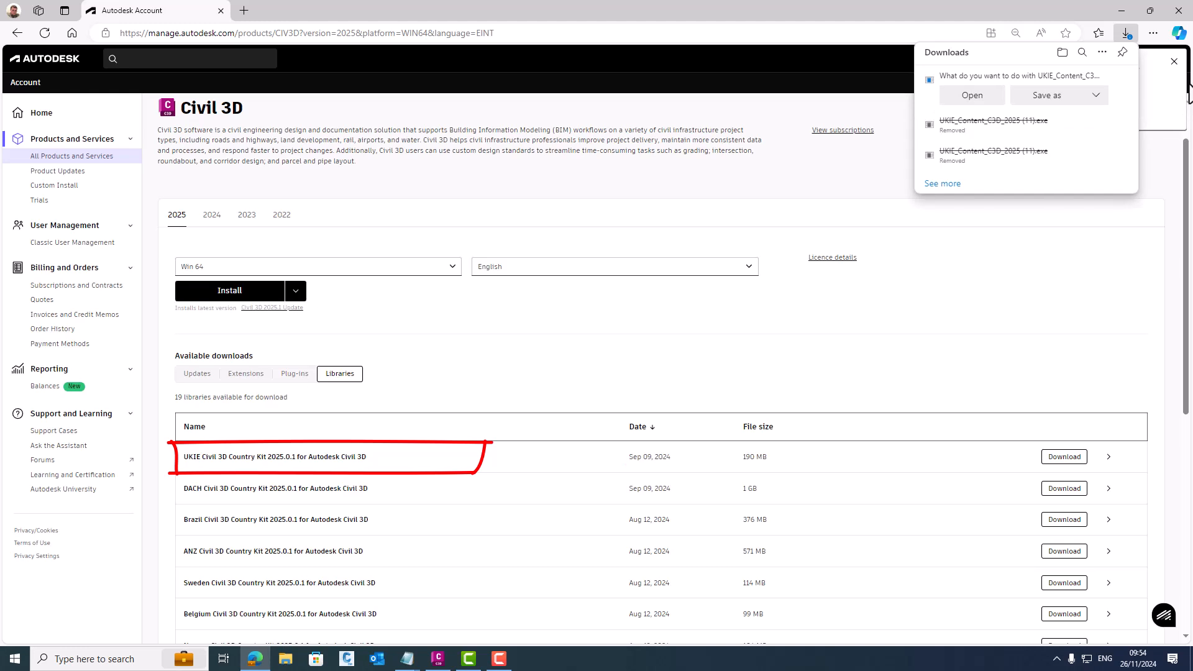
- Save the UKIE country kit installer as UKIE_Content_C3D_2025.exe in C:\Autodesk\downloads and show it in its folder
{"action": "left_click", "coordinate": [1050, 95]}
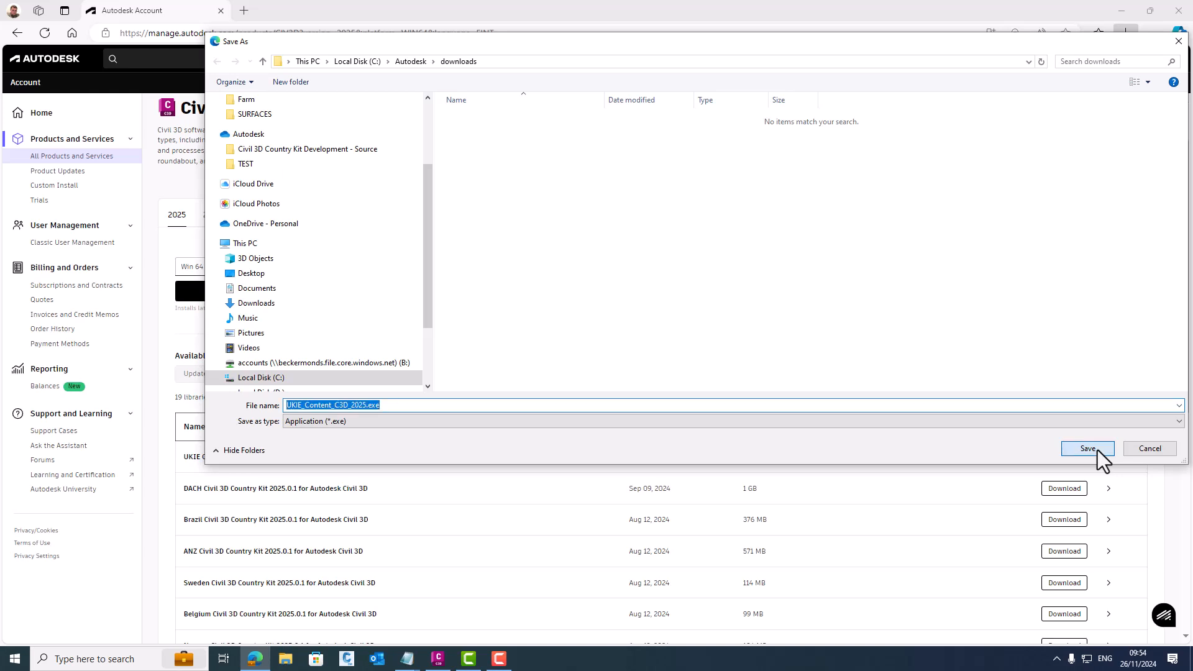
{"action": "left_click", "coordinate": [1097, 449]}
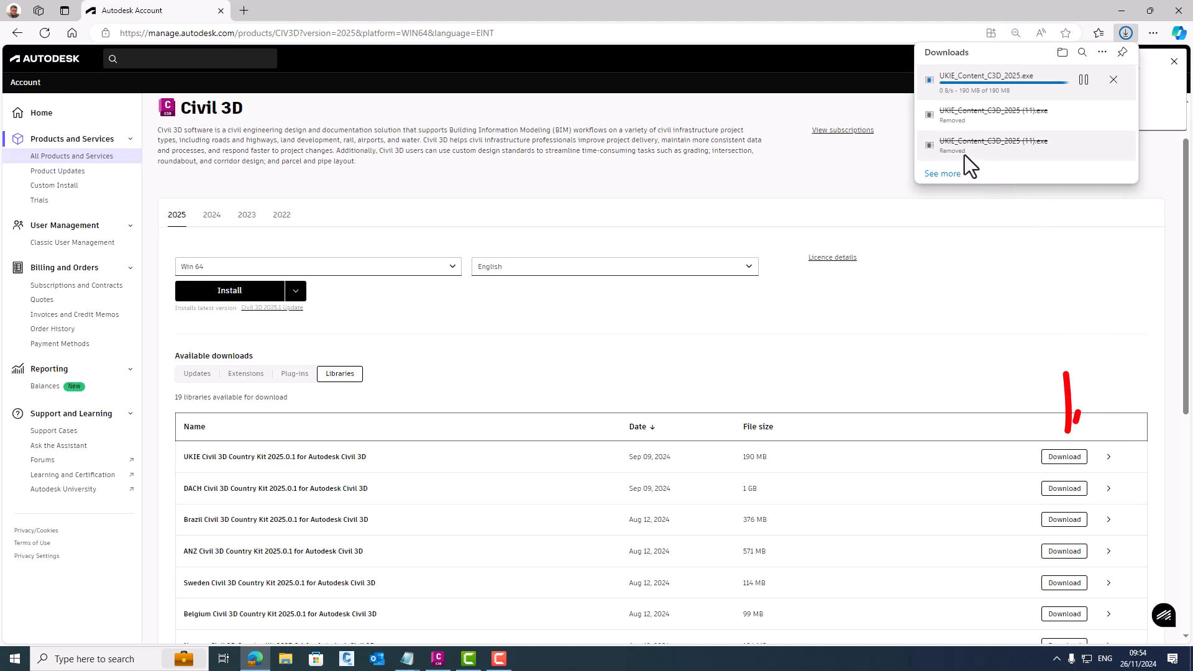
{"action": "left_click", "coordinate": [1084, 80]}
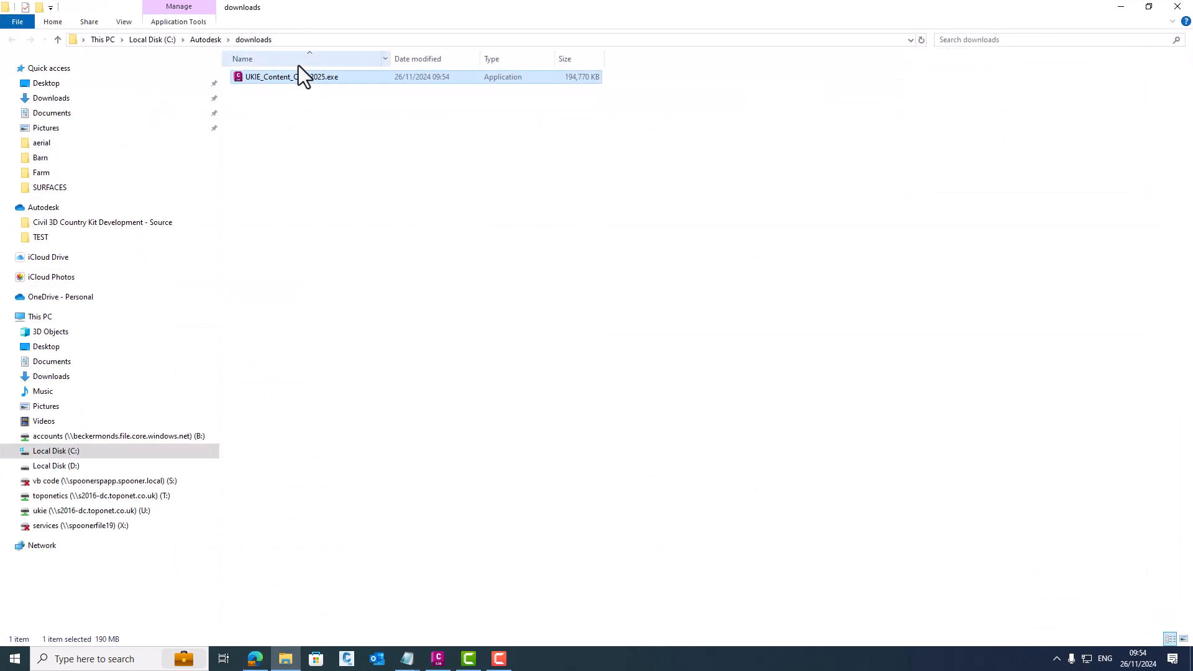
- Run UKIE_Content_C3D_2025.exe and install the Autodesk UKIE Content for Civil 3D 2025.1
{"action": "right_click", "coordinate": [297, 77]}
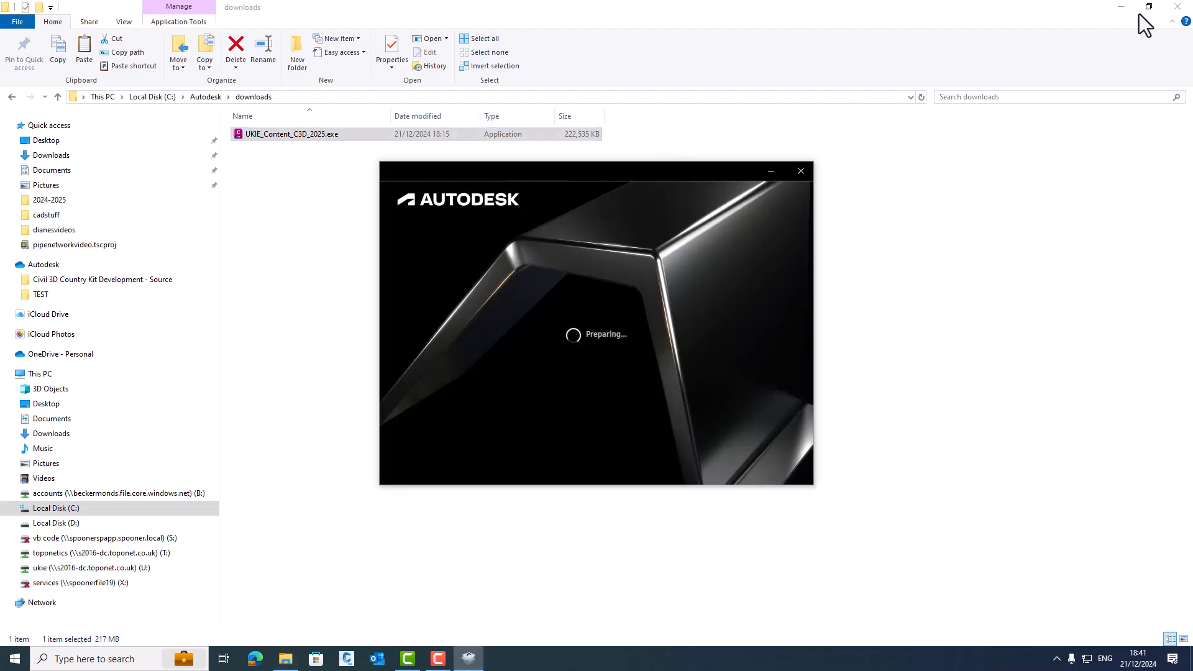
{"action": "left_click", "coordinate": [1183, 8]}
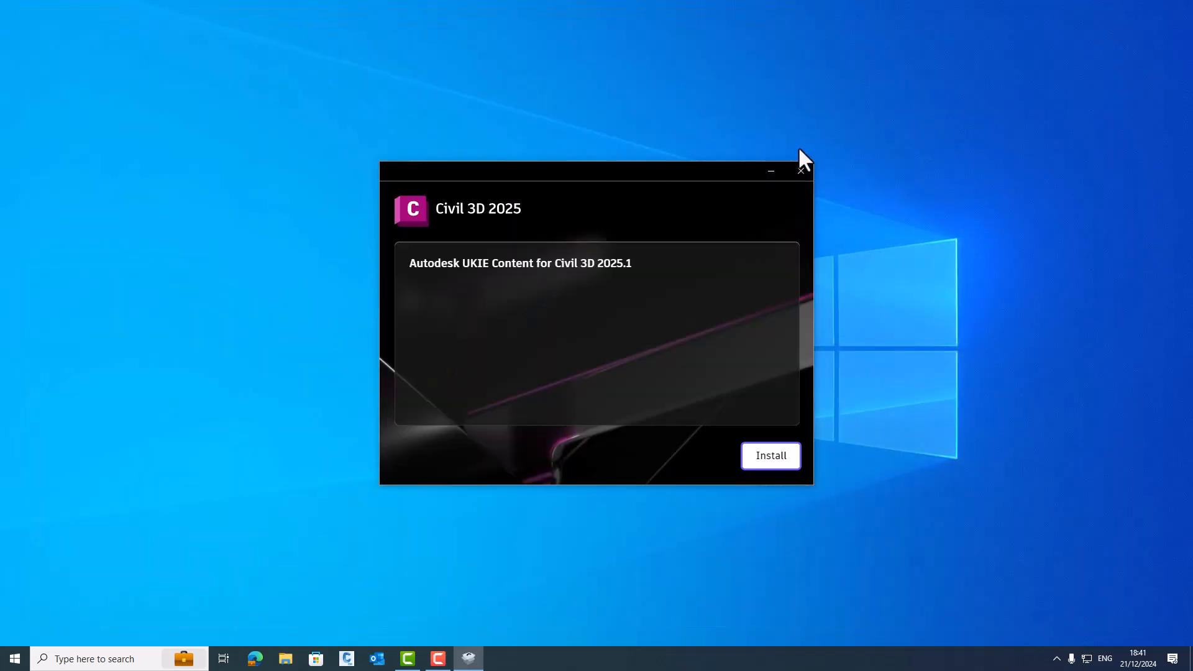
{"action": "left_click", "coordinate": [790, 452]}
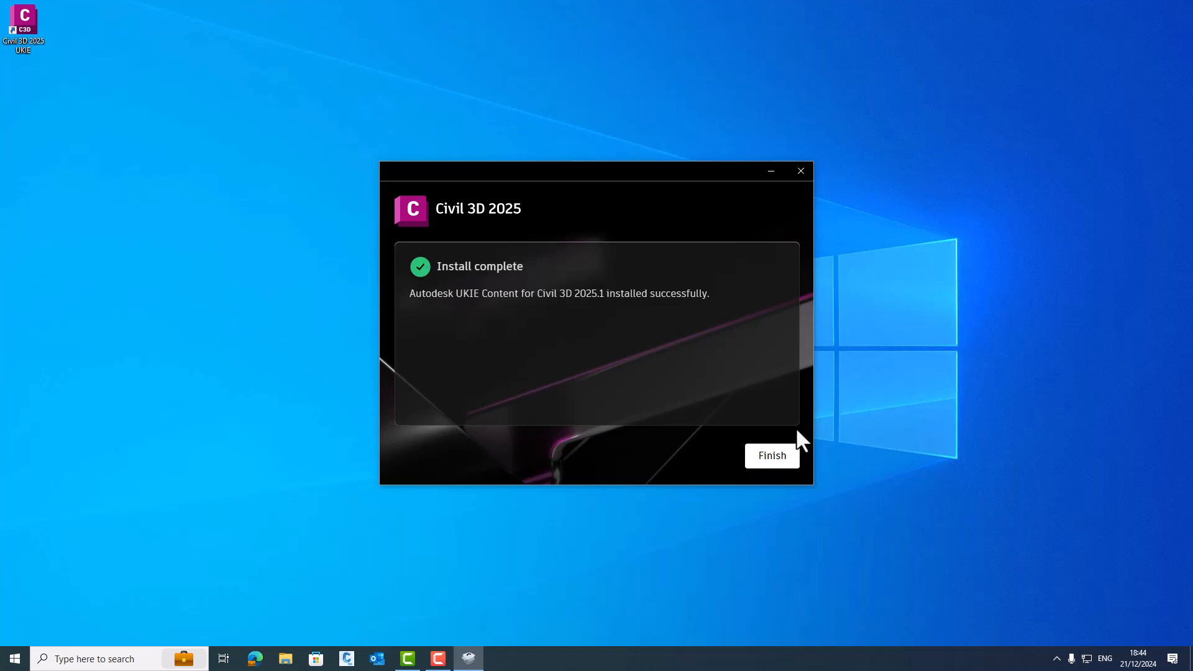
{"action": "left_click", "coordinate": [772, 455]}
- Switch to Civil 3D using the Civil 3D 2025 UKIE desktop shortcut and display the tool palettes
{"action": "left_click_drag", "start_coordinate": [23, 24], "coordinate": [500, 345]}
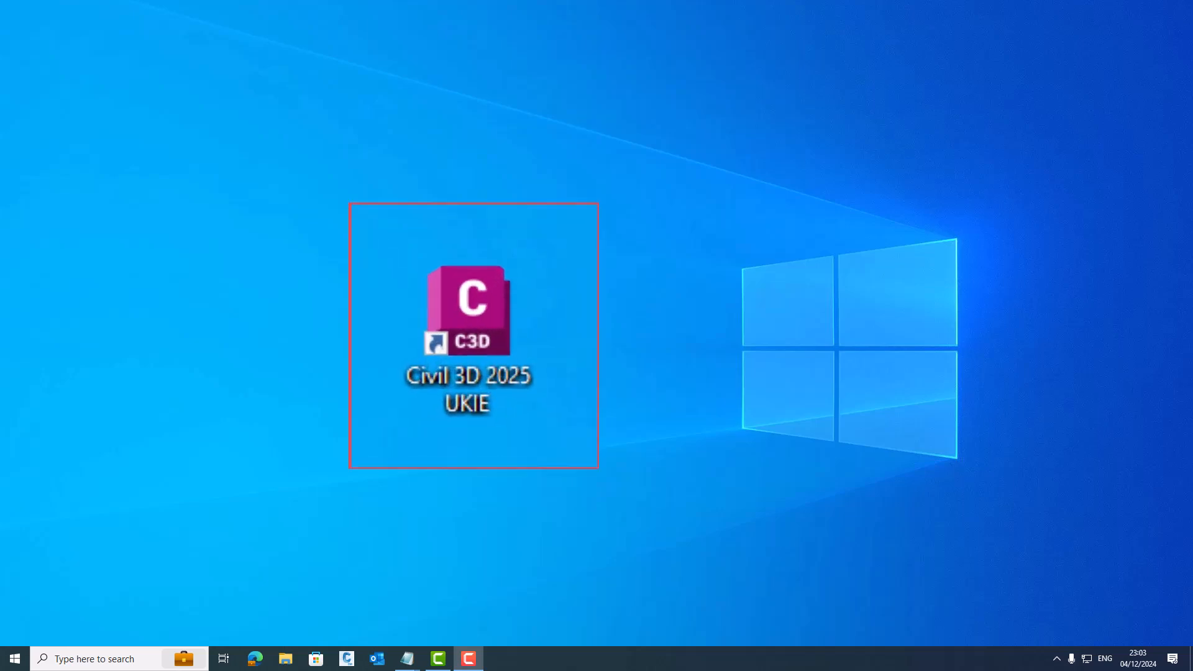
{"action": "double_click", "coordinate": [502, 338]}
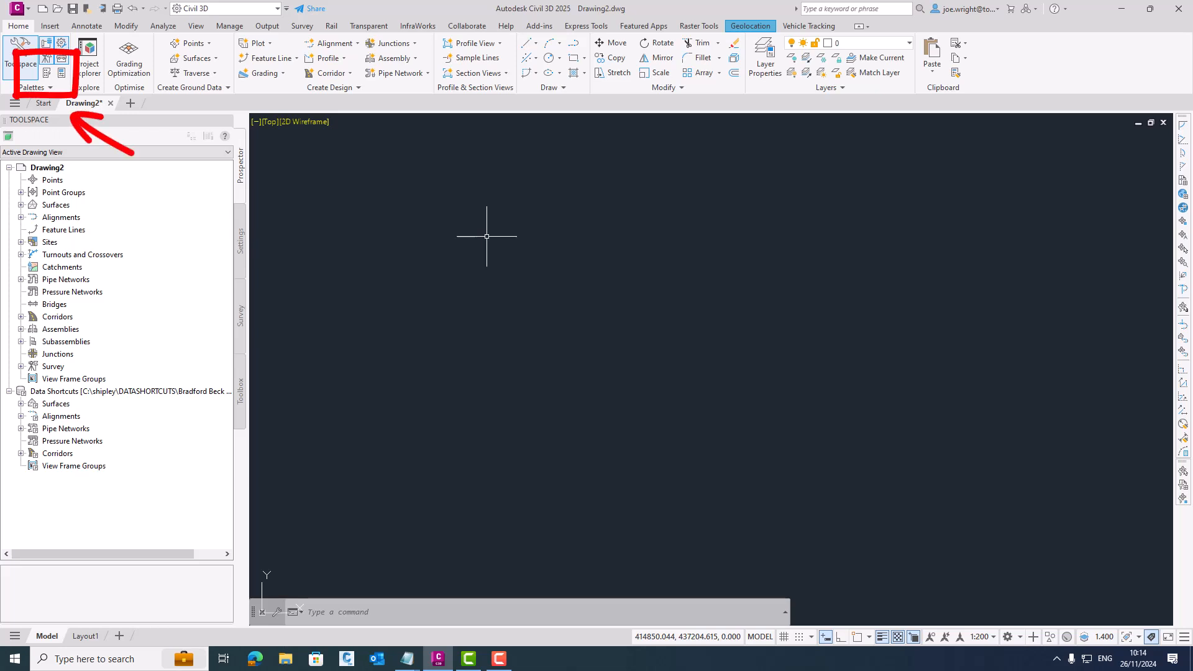
{"action": "left_click", "coordinate": [47, 73]}
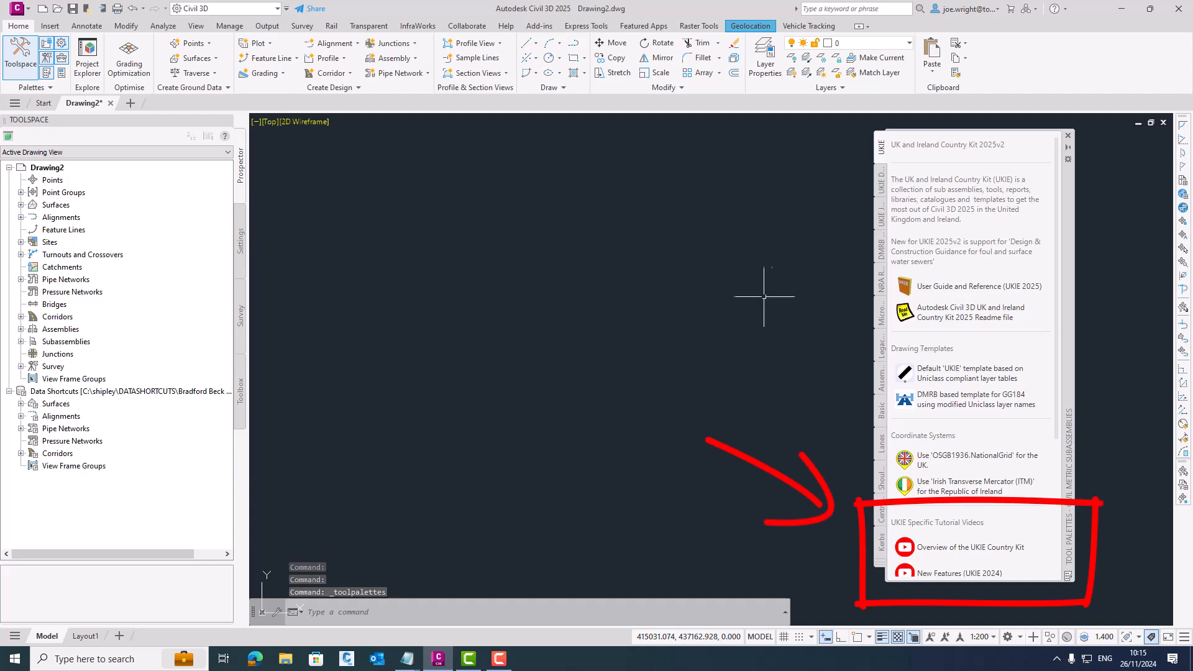
- Open the User Guide and Reference (UKIE 2025) and look through its pages on pipe network structure details
{"action": "left_click", "coordinate": [966, 287]}
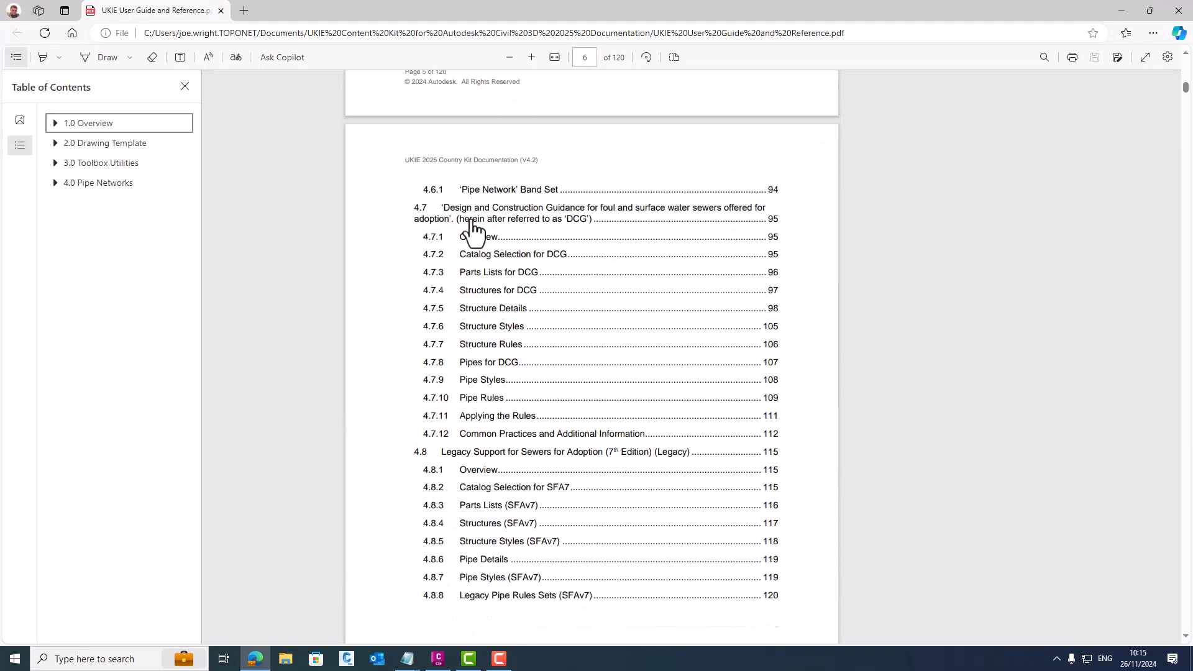
{"action": "left_click", "coordinate": [474, 233]}
{"action": "scroll", "coordinate": [570, 252], "scroll_direction": "down", "scroll_amount": 20}
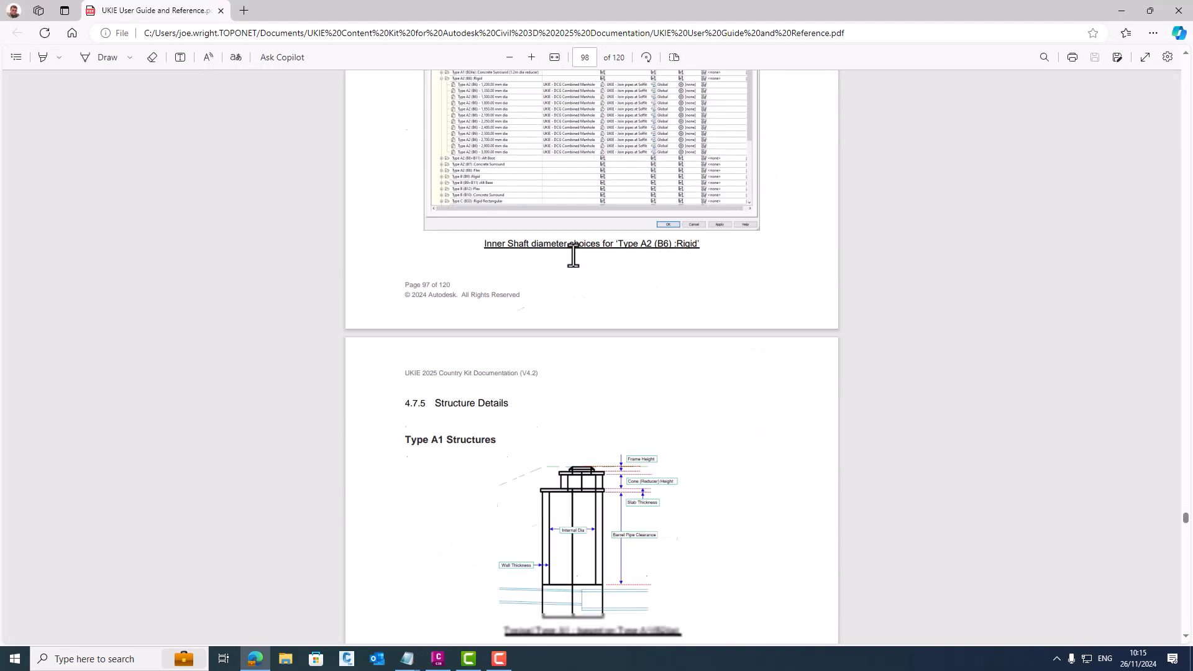
{"action": "scroll", "coordinate": [573, 255], "scroll_direction": "down", "scroll_amount": 20}
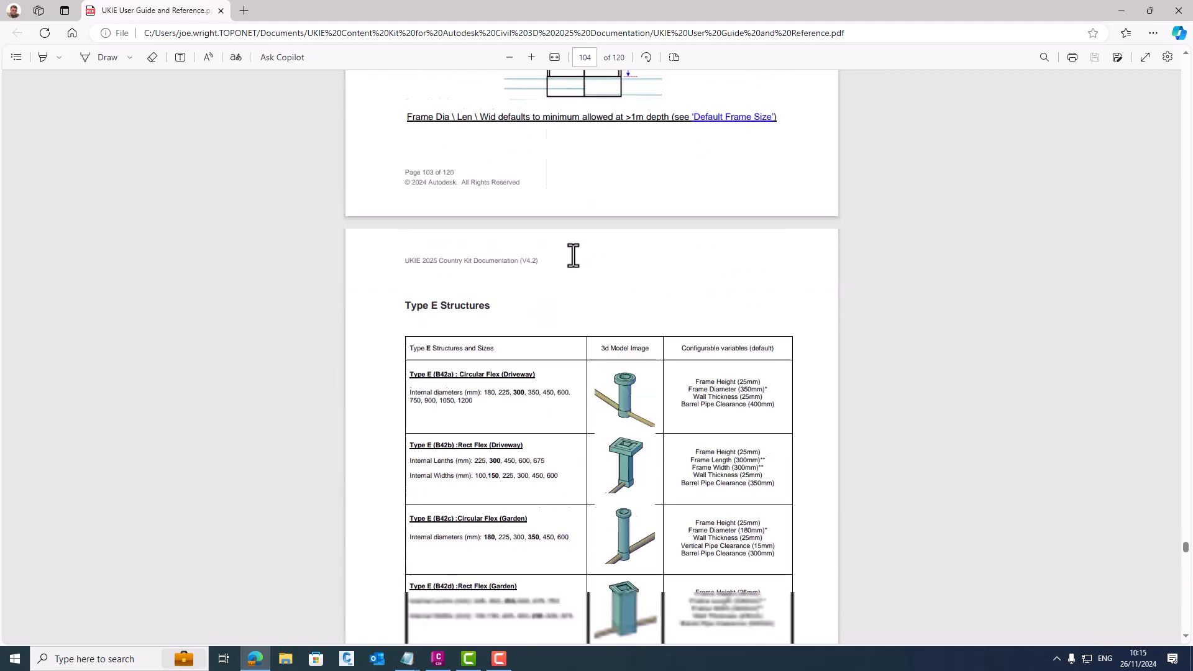
{"action": "scroll", "coordinate": [573, 255], "scroll_direction": "down", "scroll_amount": 20}
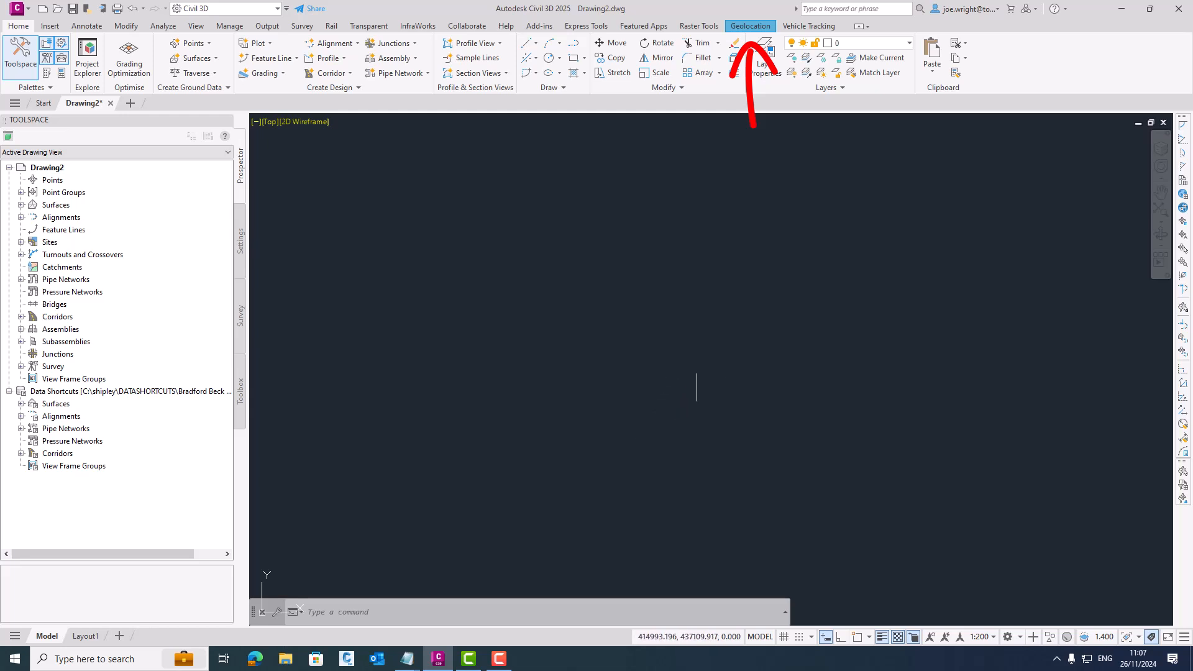
- Turn on the Bing Aerial online map as the background of the drawing
{"action": "left_click", "coordinate": [751, 26]}
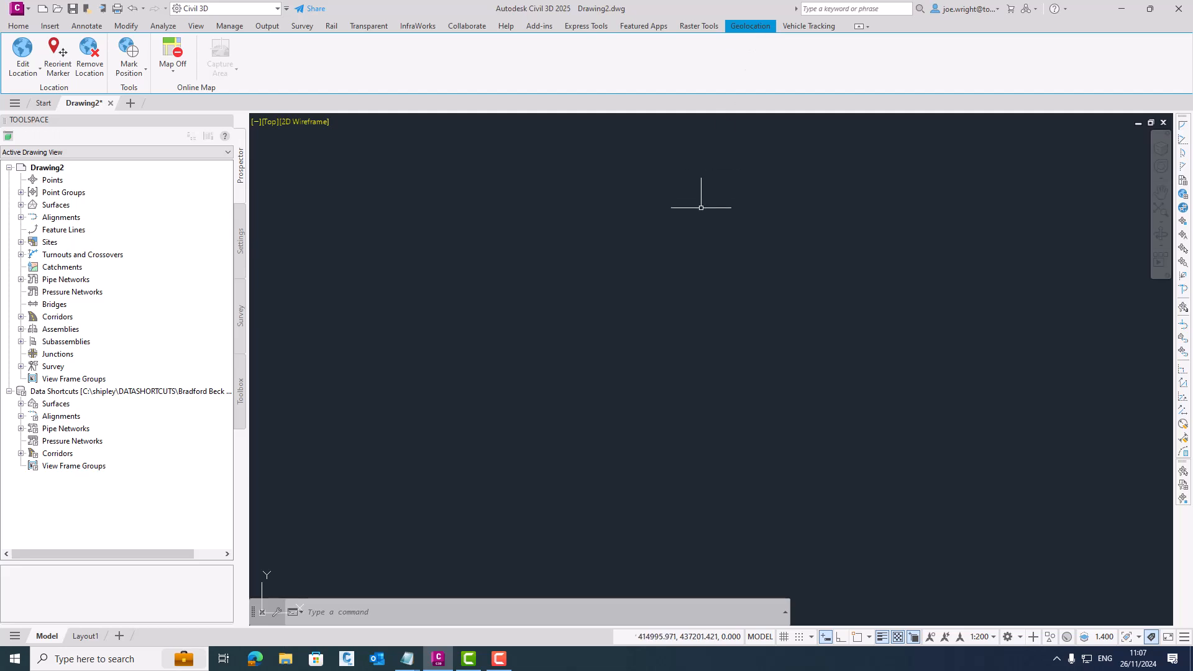
{"action": "left_click", "coordinate": [174, 73]}
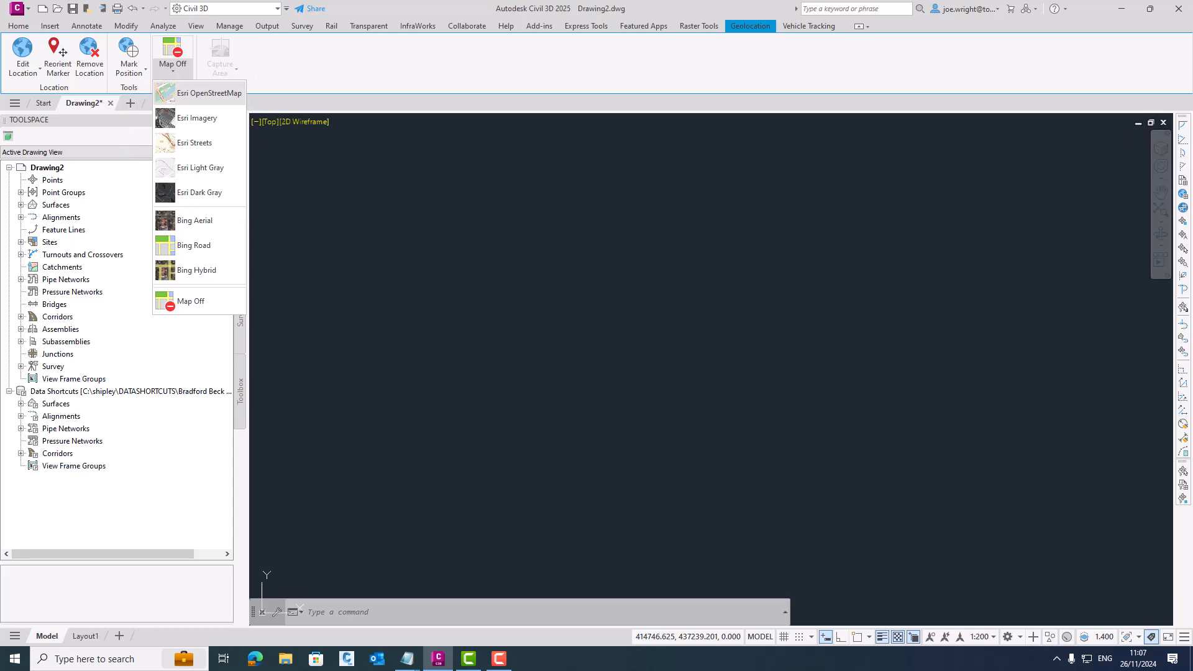
{"action": "left_click", "coordinate": [195, 219]}
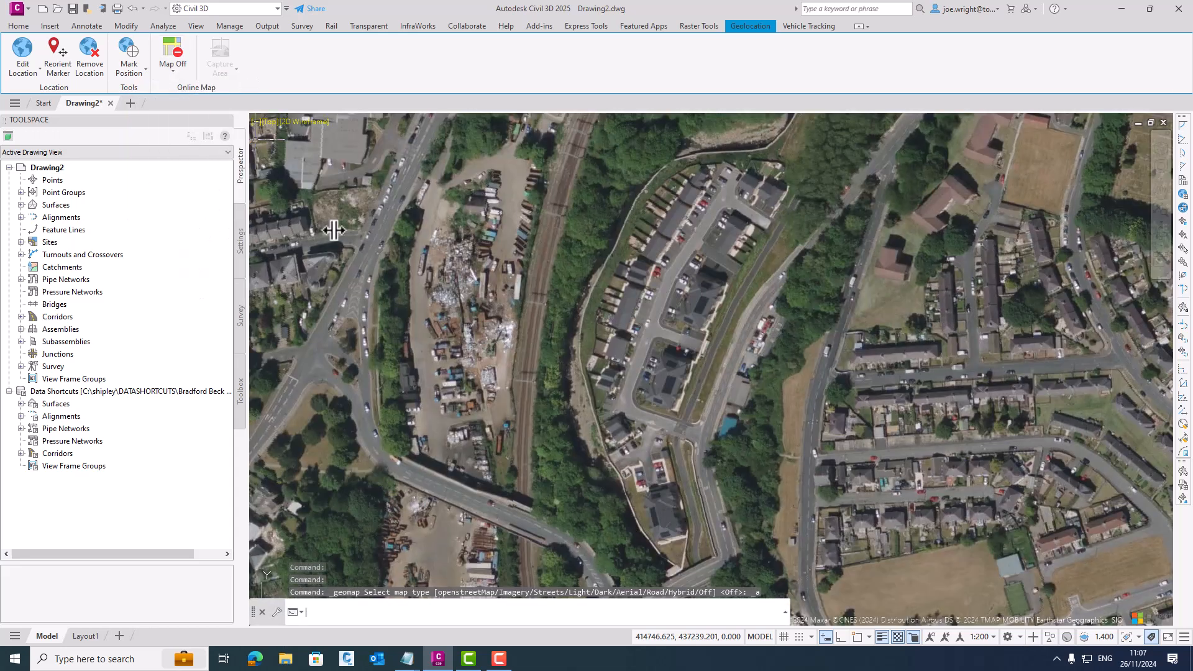
{"action": "scroll", "coordinate": [627, 266], "scroll_direction": "down", "scroll_amount": 6}
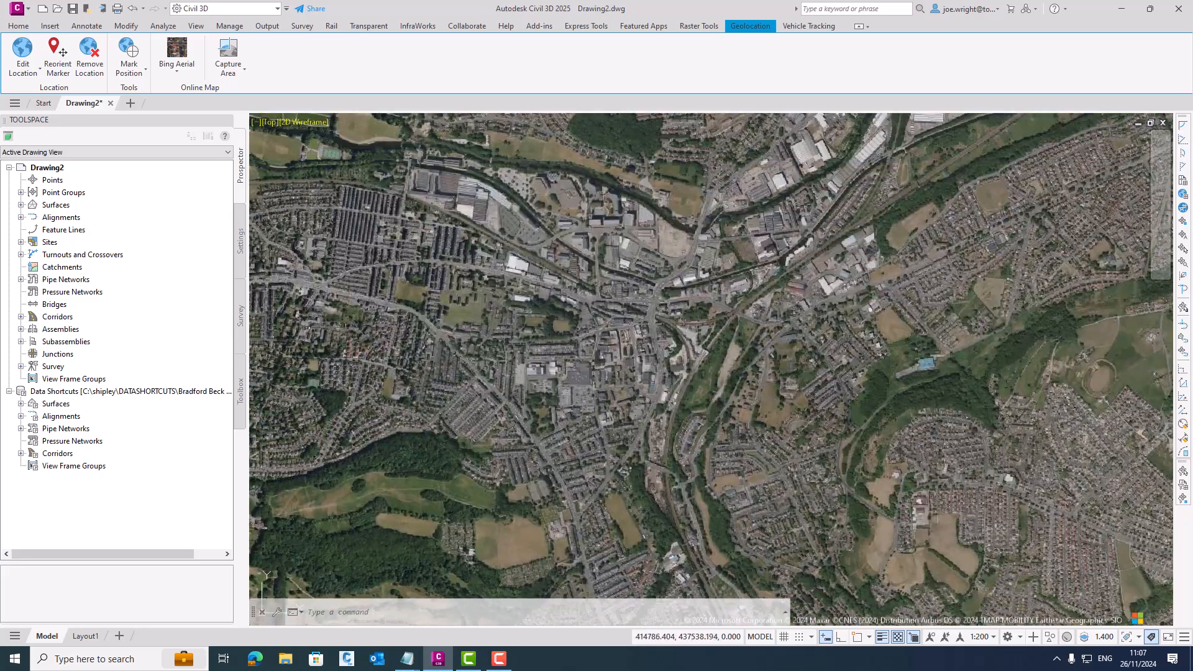
- Try the Bing Road, Esri Imagery and Esri OpenStreetMap backgrounds one after another for the online map
{"action": "left_click", "coordinate": [178, 69]}
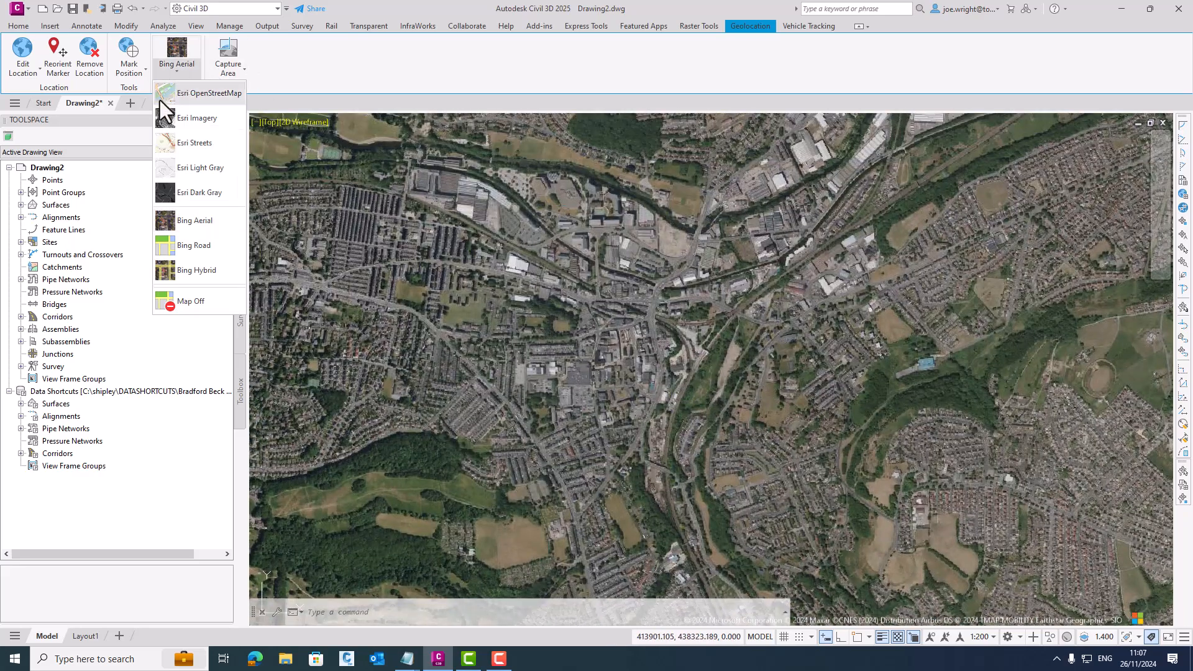
{"action": "left_click", "coordinate": [194, 246]}
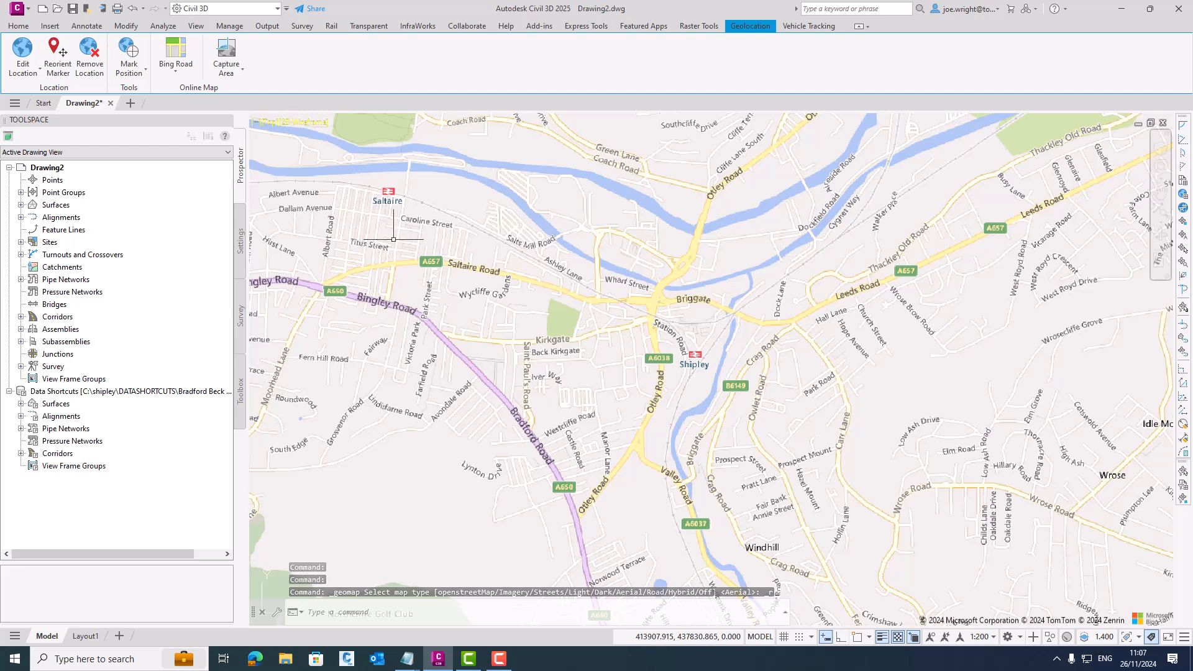
{"action": "left_click", "coordinate": [173, 70]}
{"action": "left_click", "coordinate": [192, 118]}
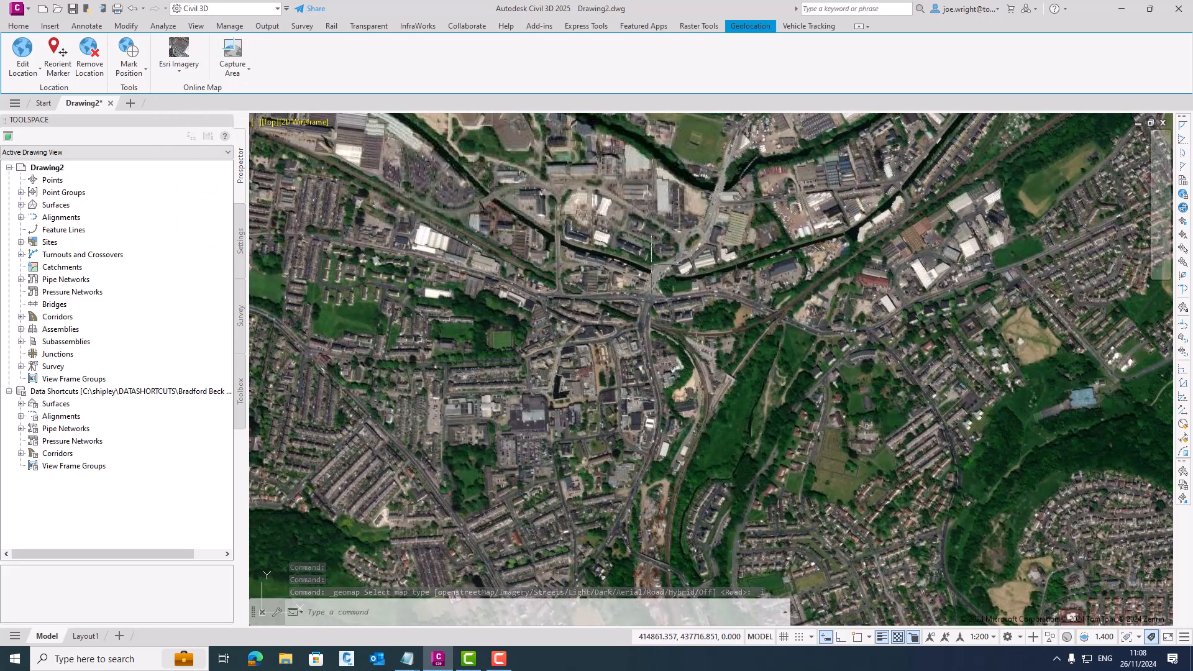
{"action": "left_click", "coordinate": [178, 71]}
{"action": "left_click", "coordinate": [188, 92]}
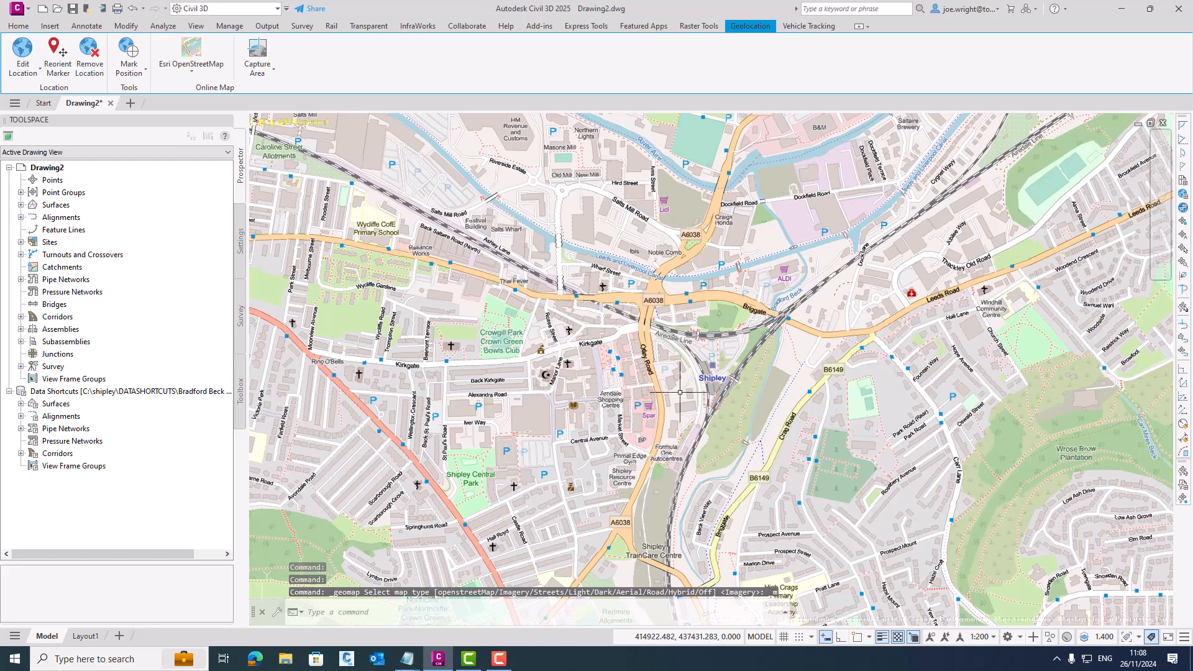
- Focus on the Beck View Way site beside Bradford Beck and set the online map to Bing Aerial
{"action": "middle_click_drag", "start_coordinate": [679, 392], "coordinate": [605, 228]}
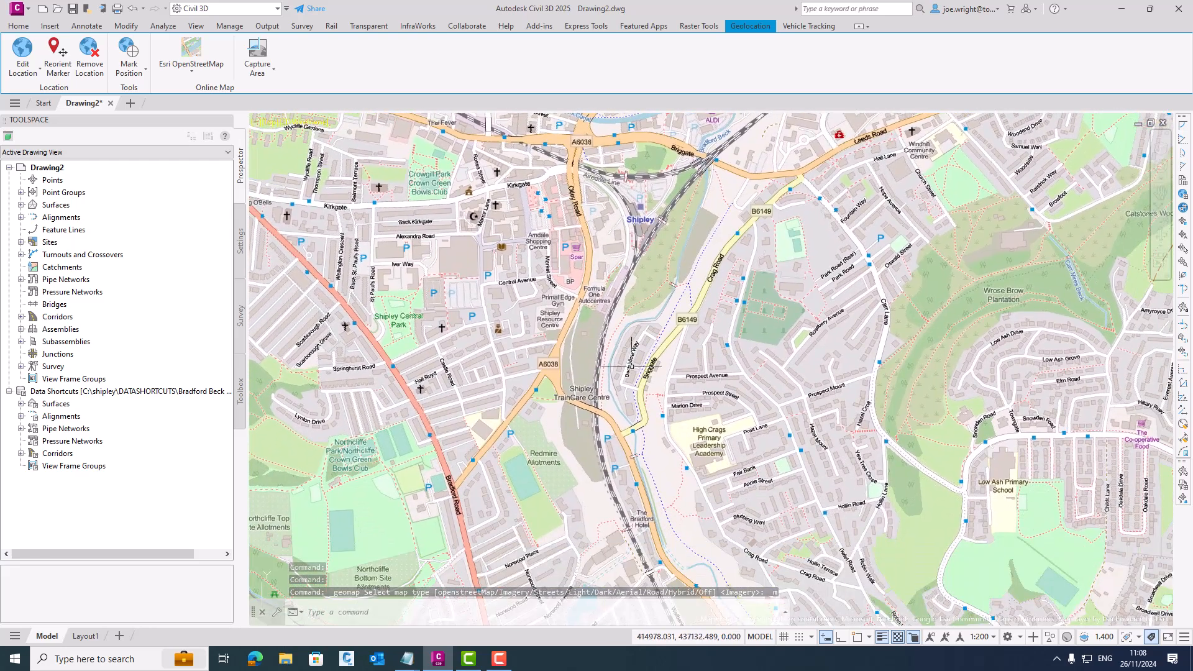
{"action": "scroll", "coordinate": [627, 392], "scroll_direction": "up", "scroll_amount": 5}
{"action": "scroll", "coordinate": [627, 392], "scroll_direction": "up", "scroll_amount": 2}
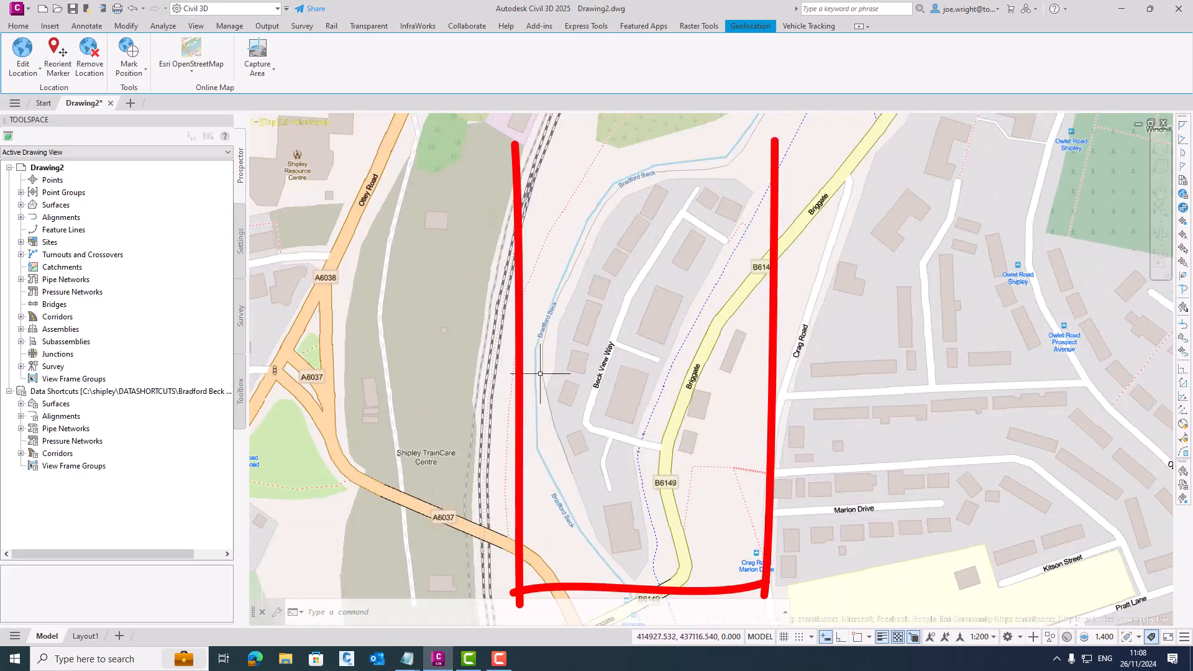
{"action": "left_click", "coordinate": [189, 70]}
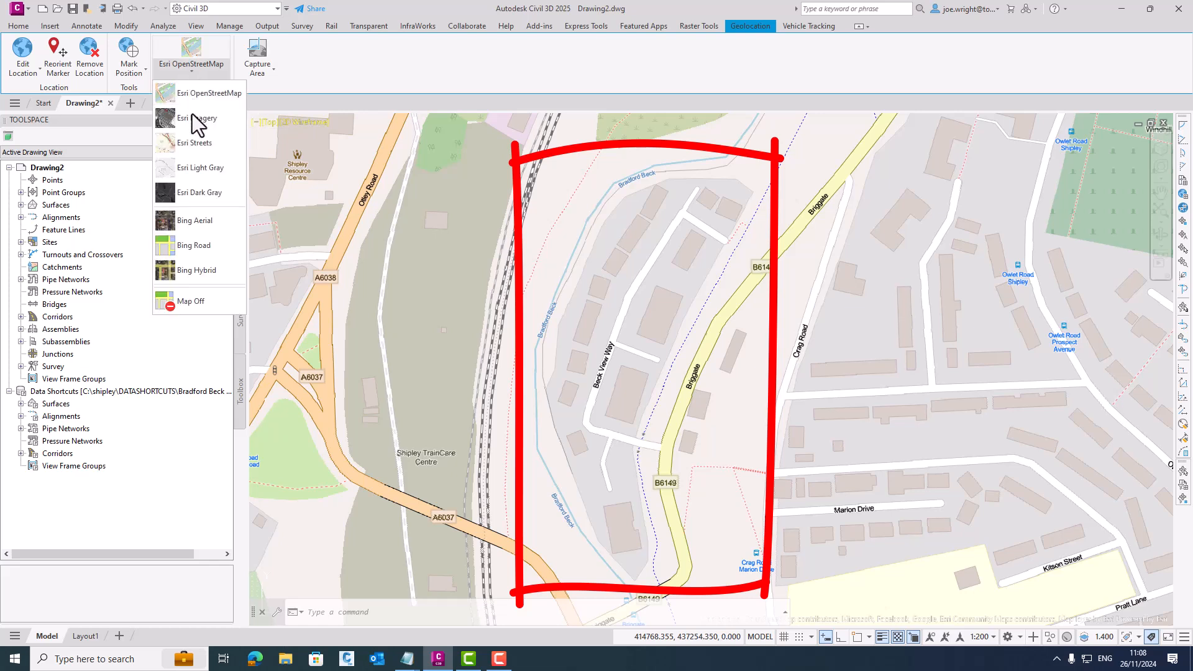
{"action": "left_click", "coordinate": [189, 218]}
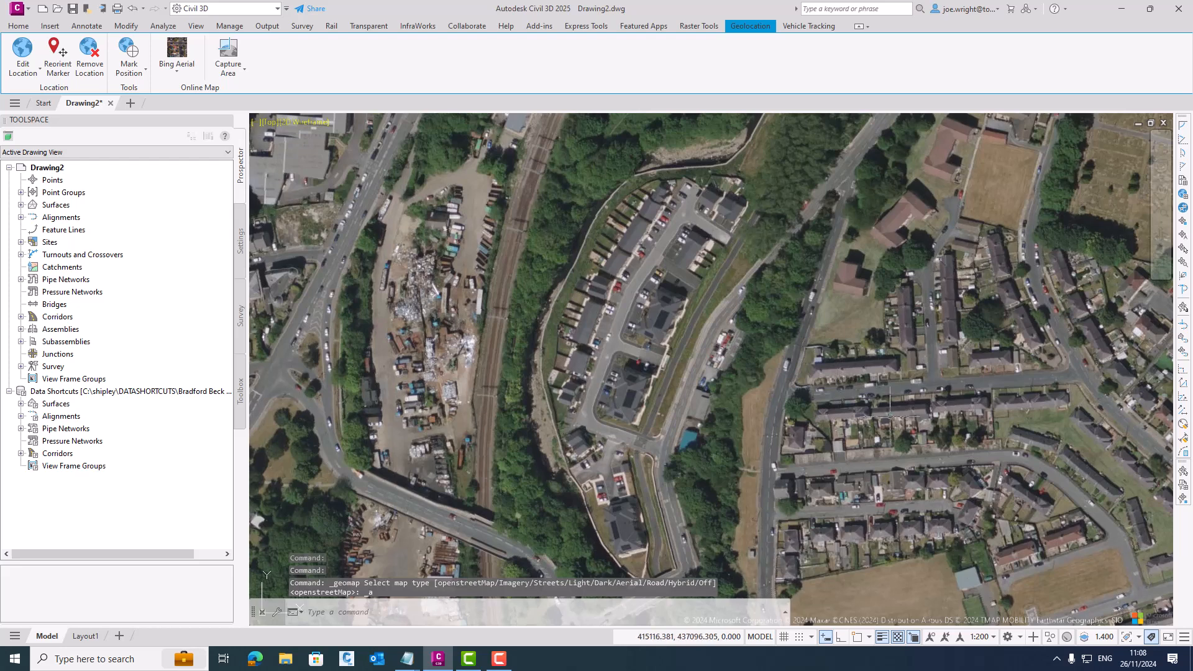
- Switch to the Planning and Analysis workspace and insert the aerial image Shipley2016.jpg at its world file correlation values
{"action": "left_click", "coordinate": [1020, 637]}
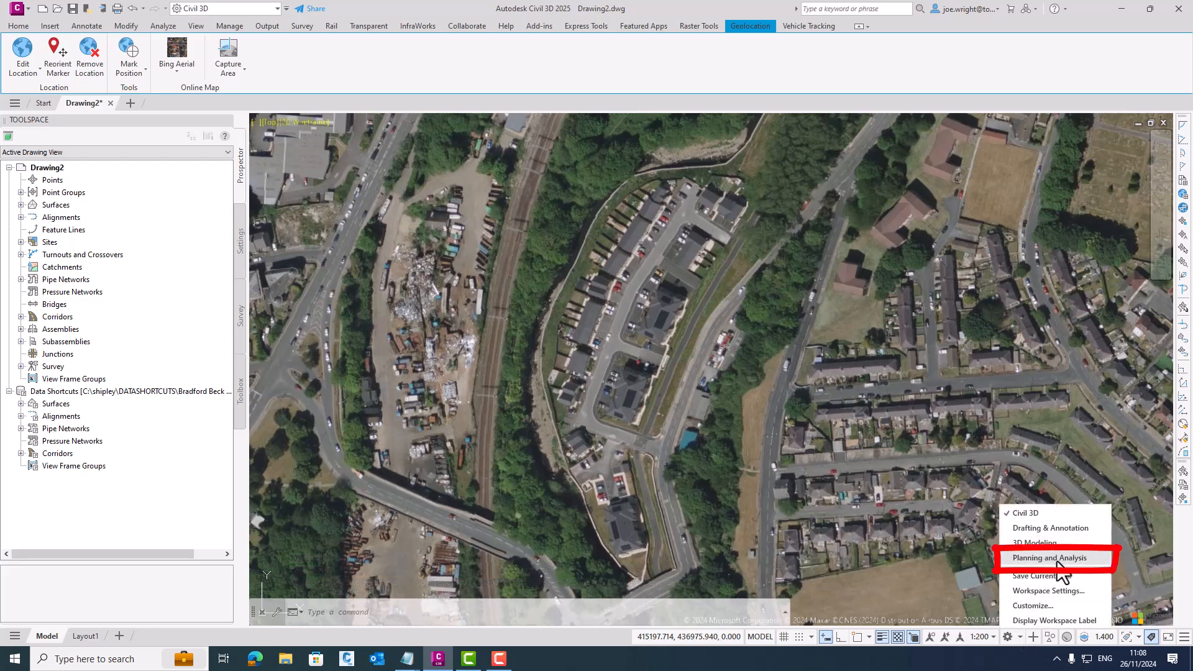
{"action": "left_click", "coordinate": [1044, 558]}
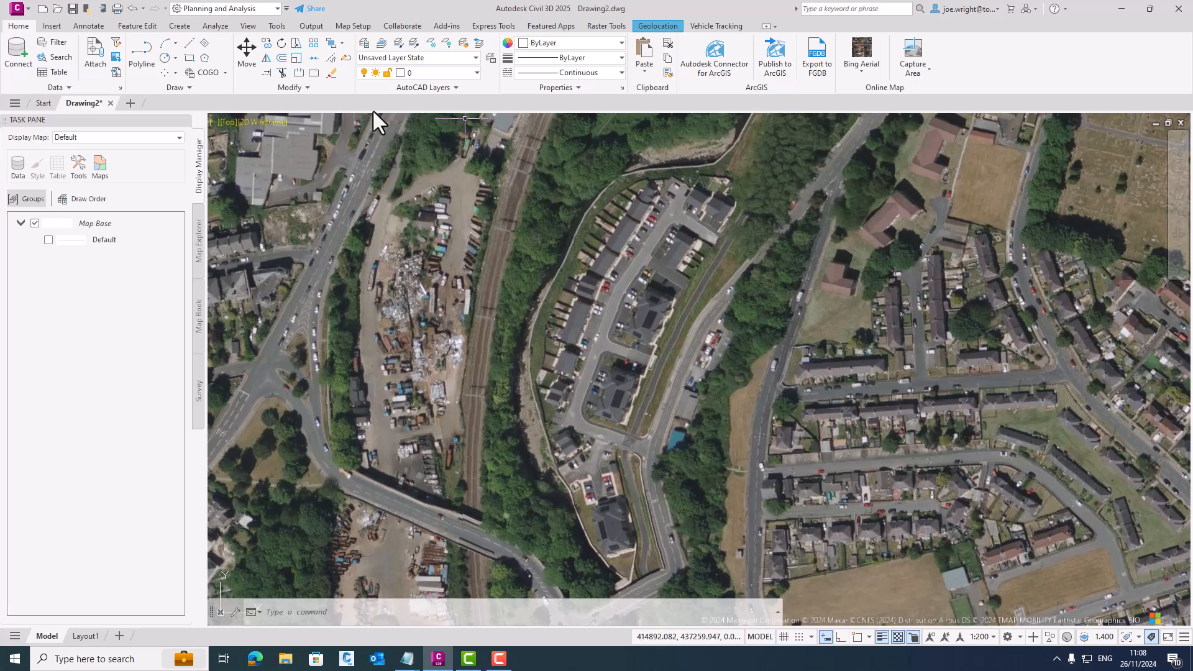
{"action": "left_click", "coordinate": [52, 26]}
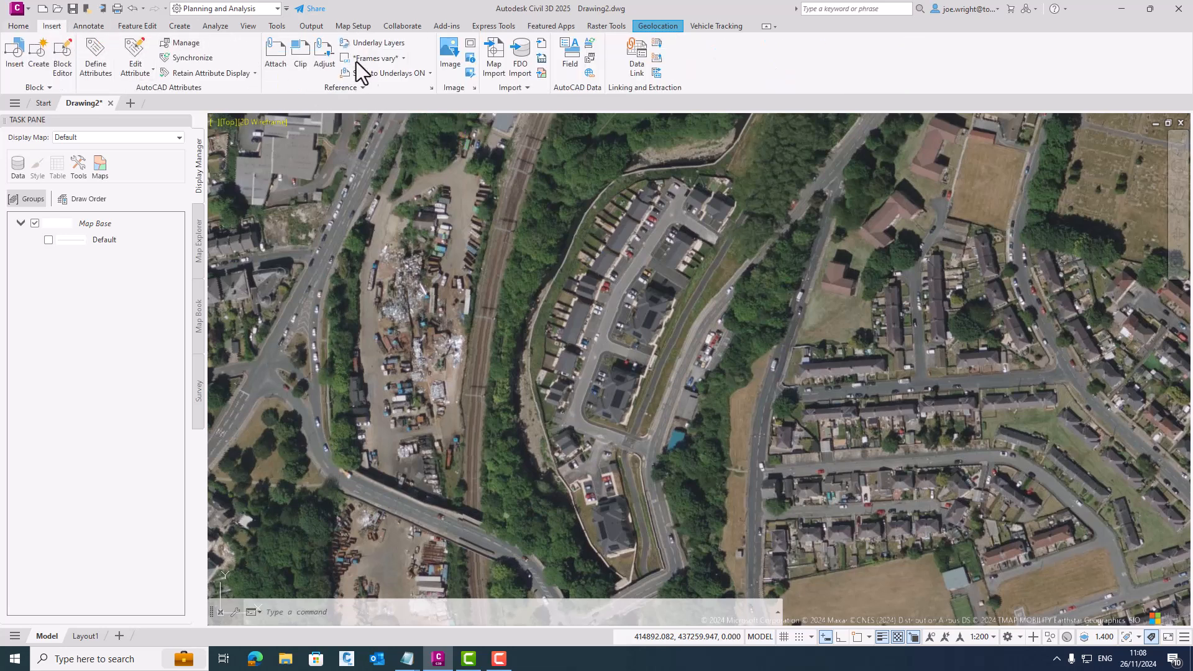
{"action": "left_click", "coordinate": [452, 67]}
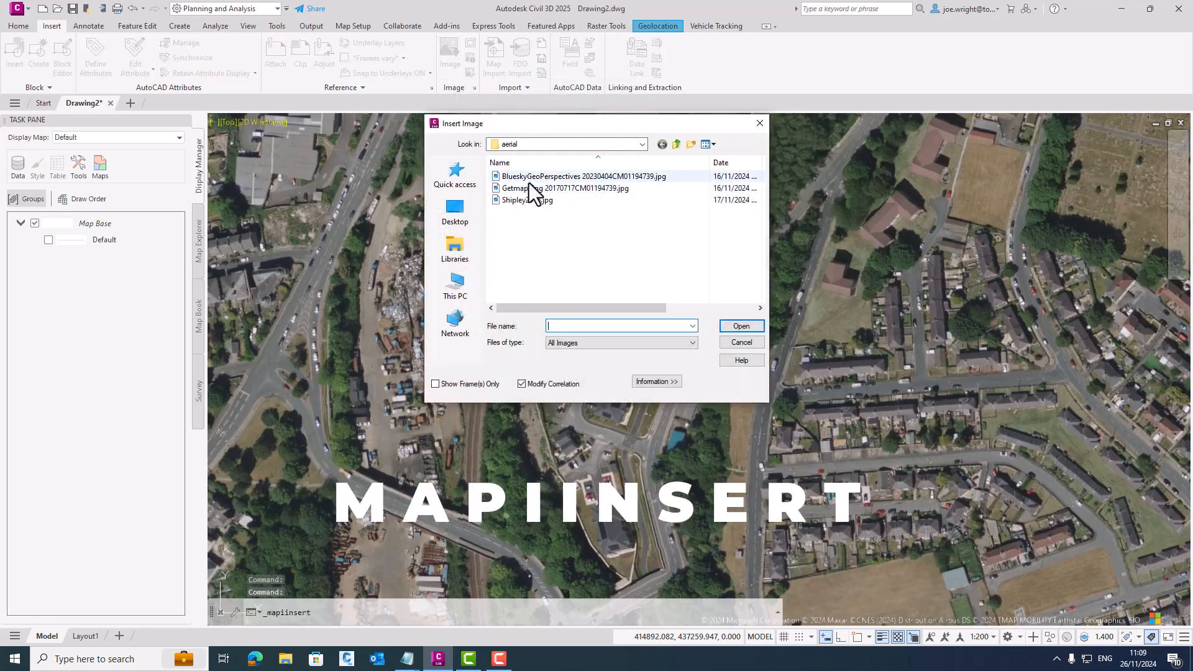
{"action": "left_click", "coordinate": [531, 201]}
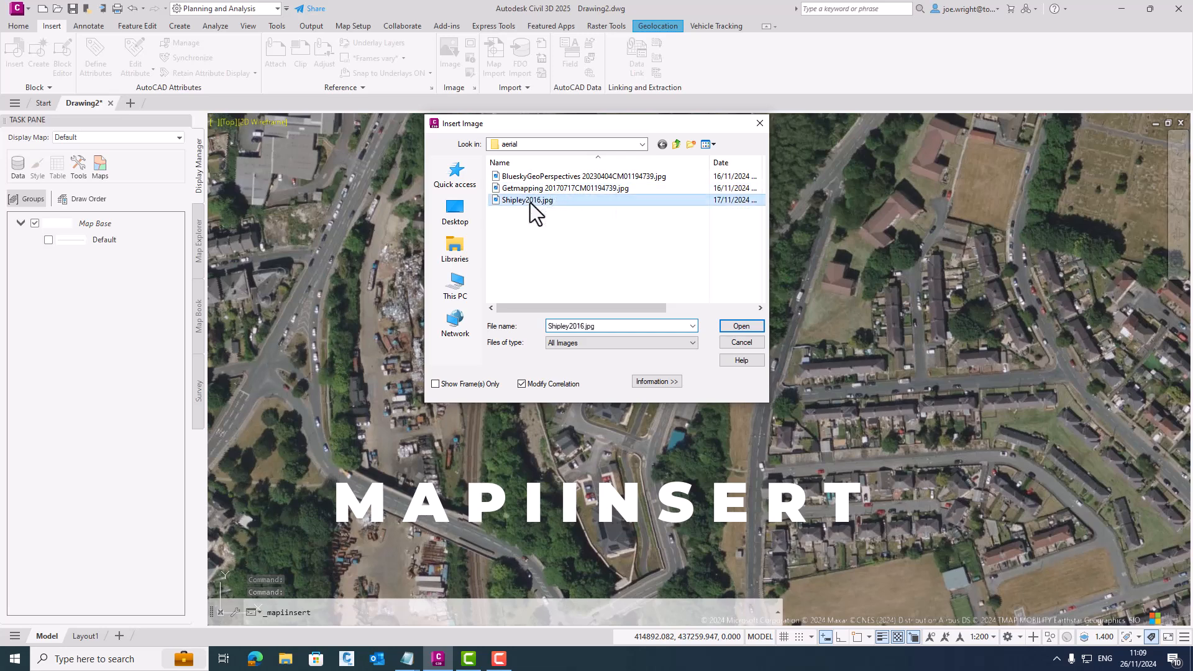
{"action": "left_click", "coordinate": [742, 327]}
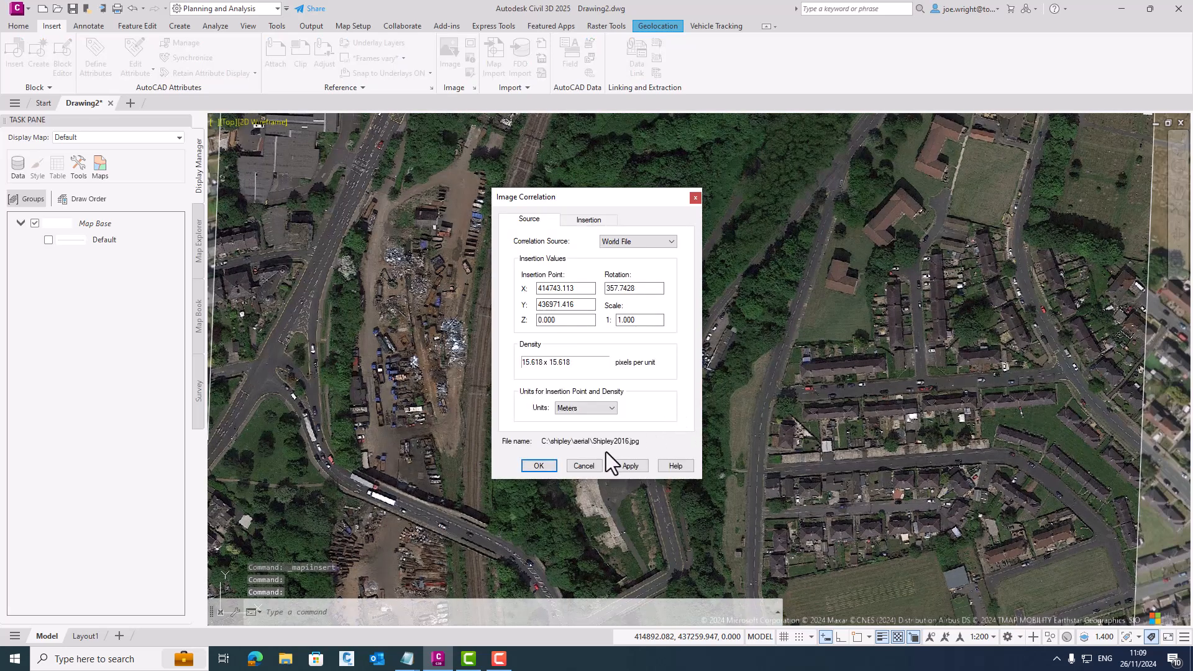
{"action": "left_click", "coordinate": [539, 465]}
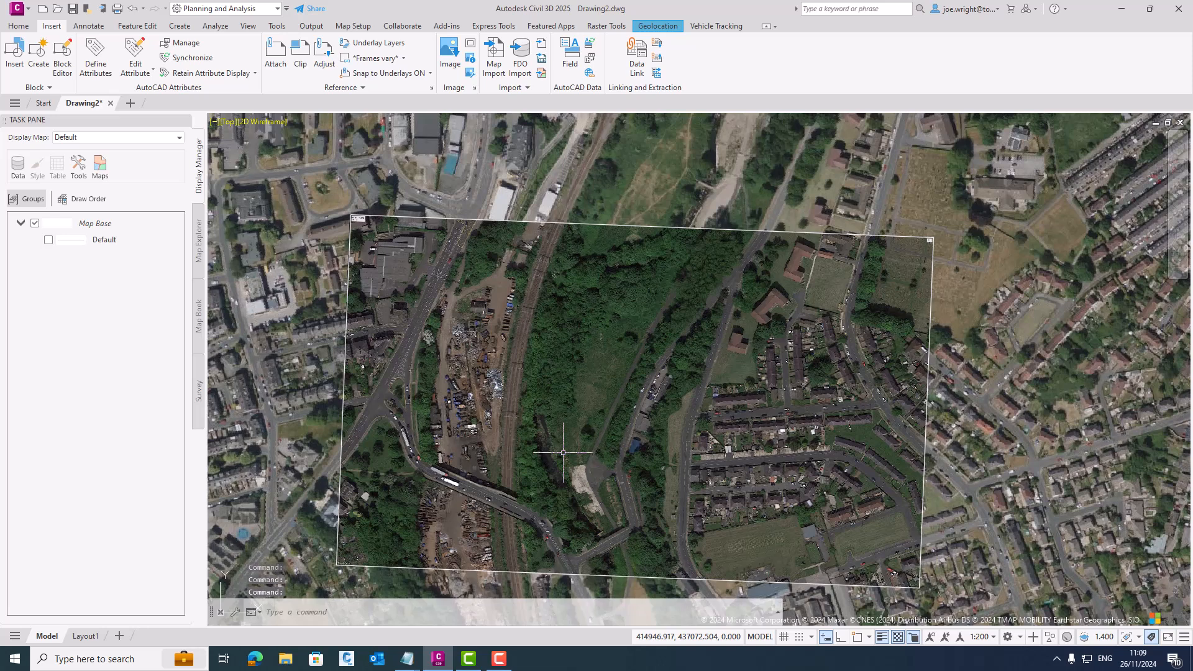
{"action": "middle_click_drag", "start_coordinate": [565, 426], "coordinate": [593, 381]}
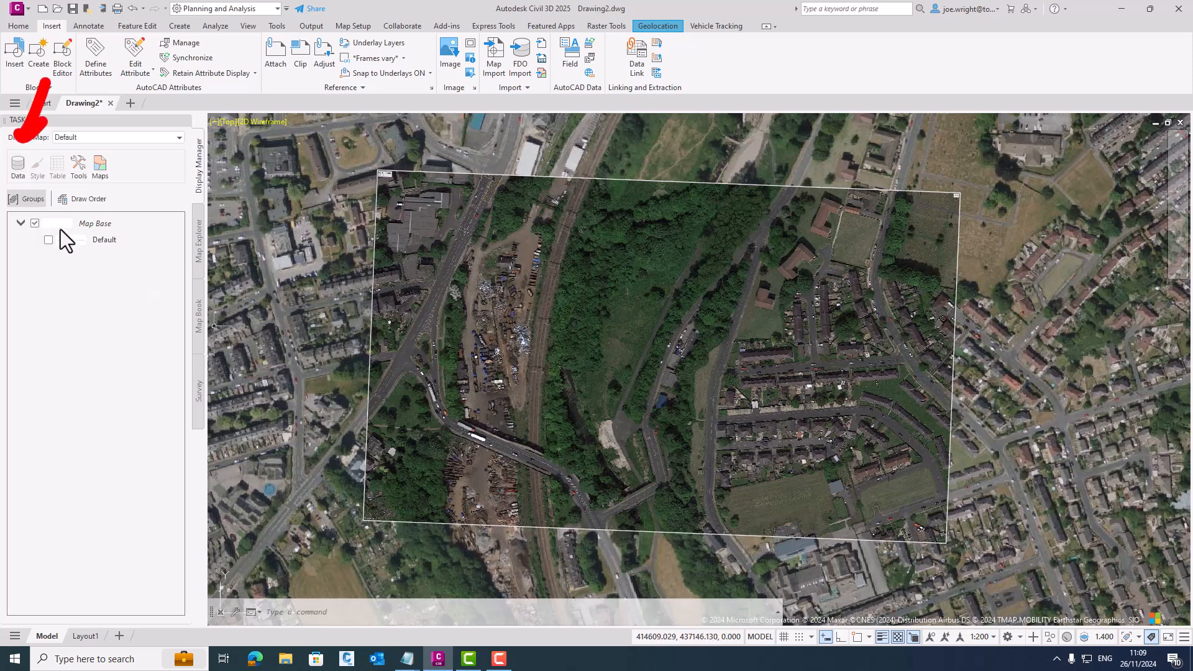
- Add the inserted Shipley2016 raster image to the display map as a drawing data layer
{"action": "left_click", "coordinate": [21, 165]}
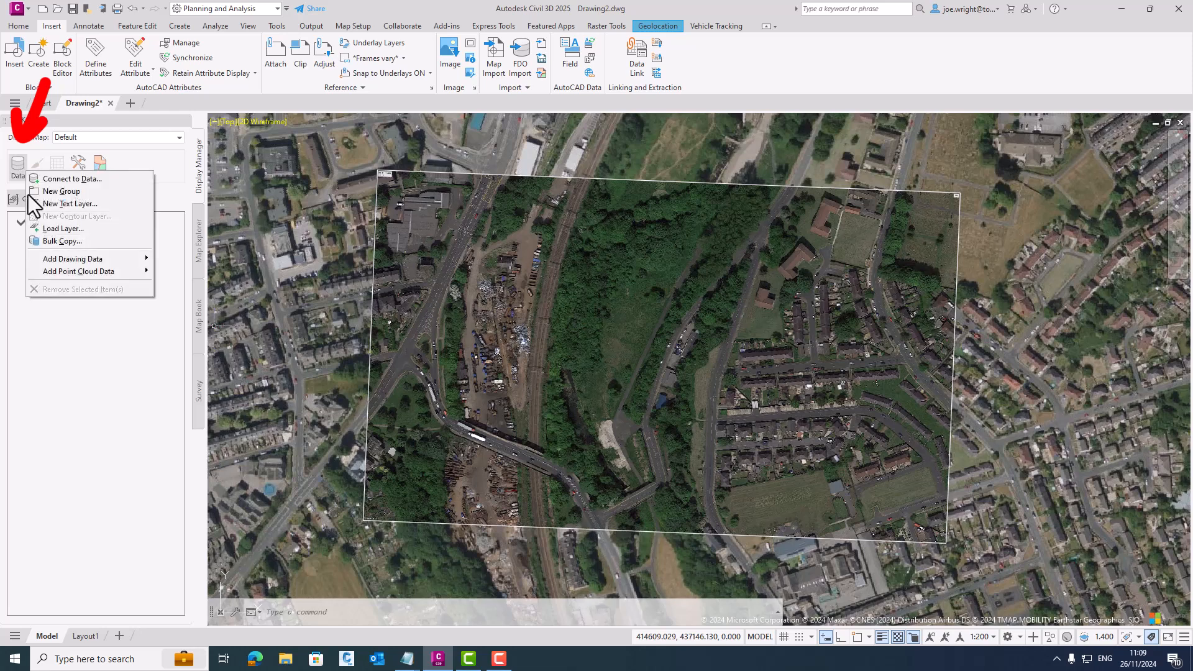
{"action": "mouse_move", "coordinate": [87, 257]}
{"action": "left_click", "coordinate": [189, 299]}
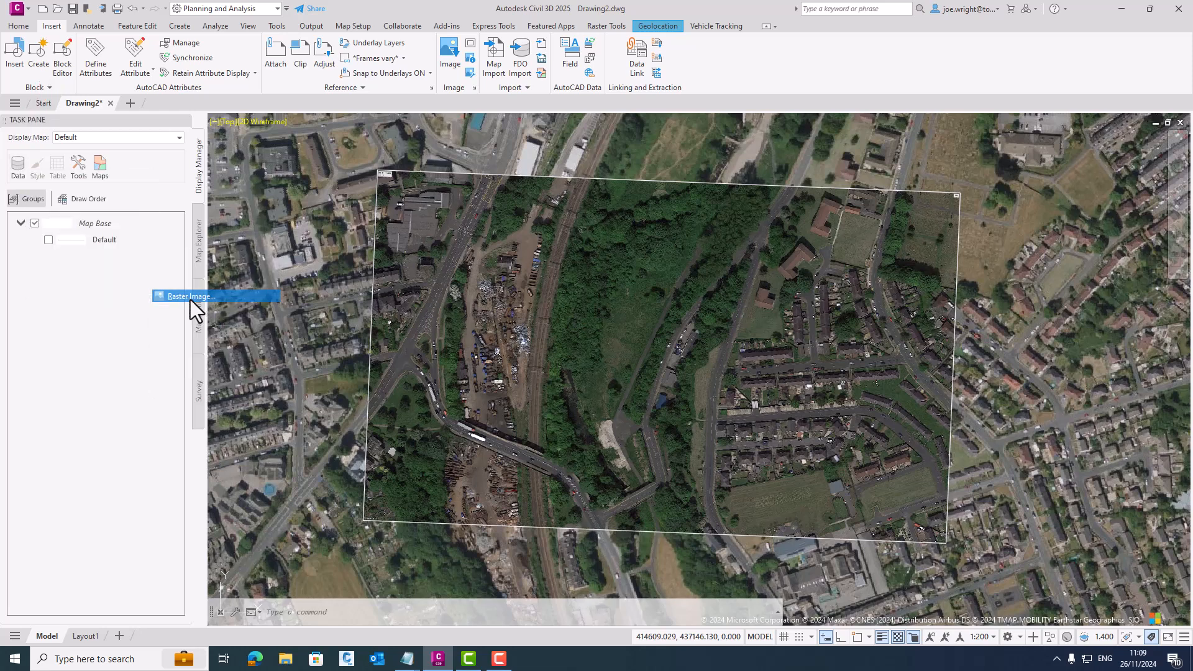
{"action": "left_click", "coordinate": [527, 238]}
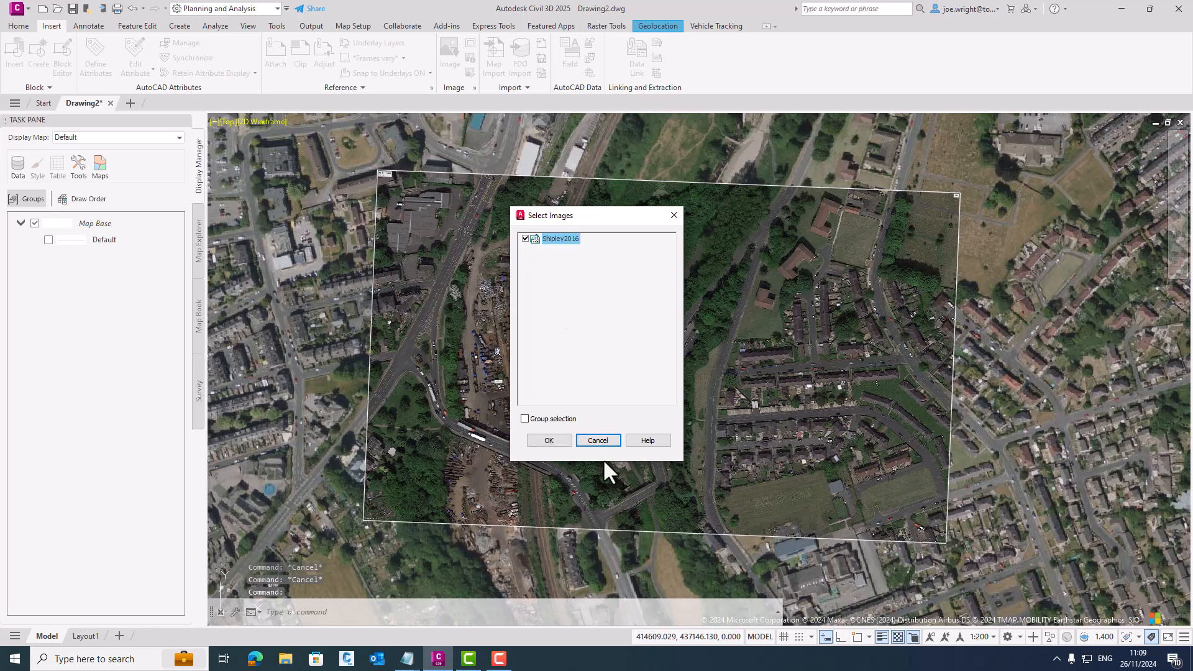
{"action": "left_click", "coordinate": [549, 440]}
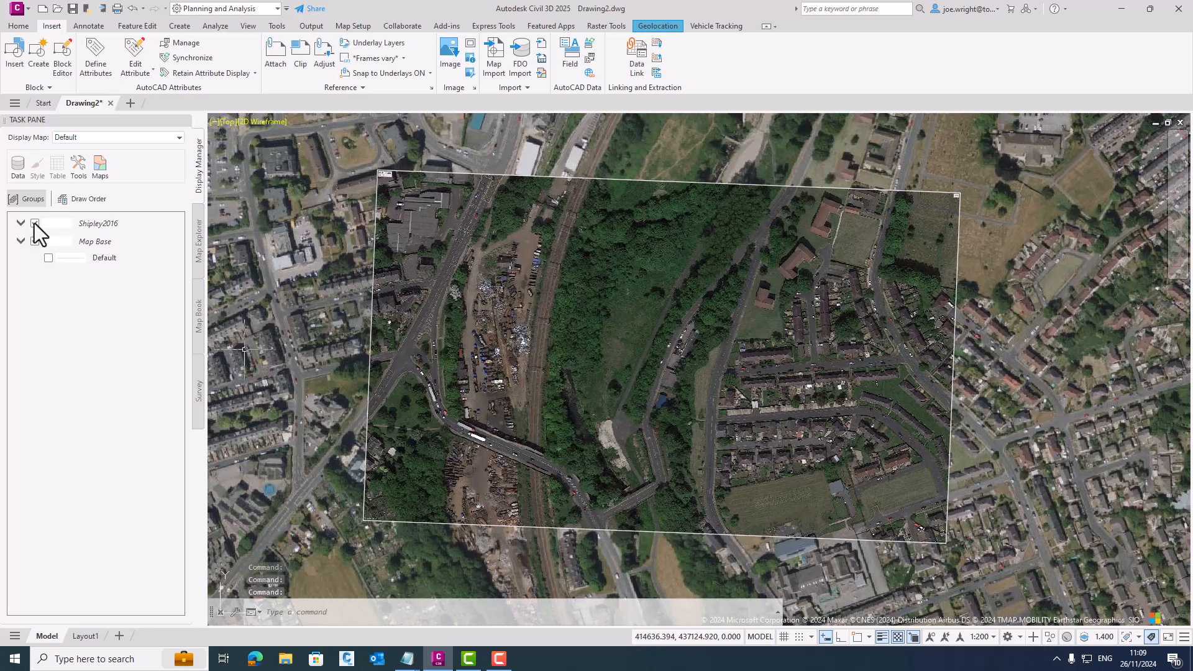
- Toggle the Shipley2016 layer off and on to compare the inserted image with the online map
{"action": "left_click", "coordinate": [35, 223]}
{"action": "left_click", "coordinate": [35, 222]}
{"action": "left_click", "coordinate": [35, 222]}
{"action": "left_click", "coordinate": [35, 223]}
{"action": "left_click", "coordinate": [35, 222]}
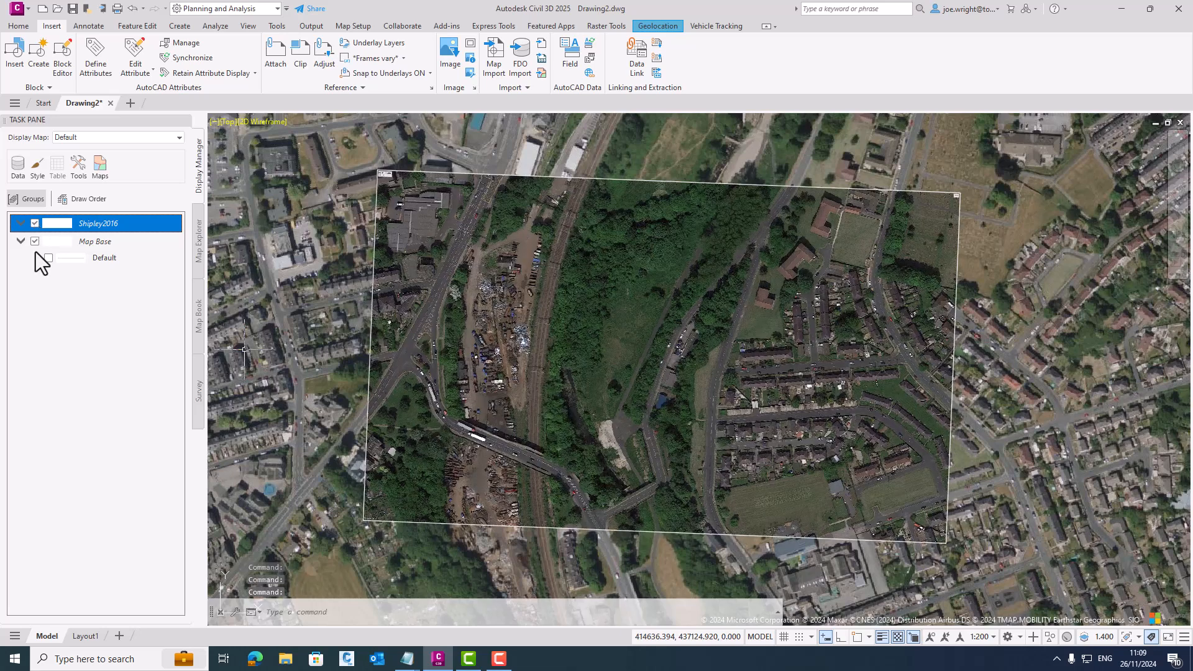
- Turn off the Bing Aerial online map to show the Shipley2016 image on its own
{"action": "left_click", "coordinate": [656, 26]}
{"action": "left_click", "coordinate": [177, 67]}
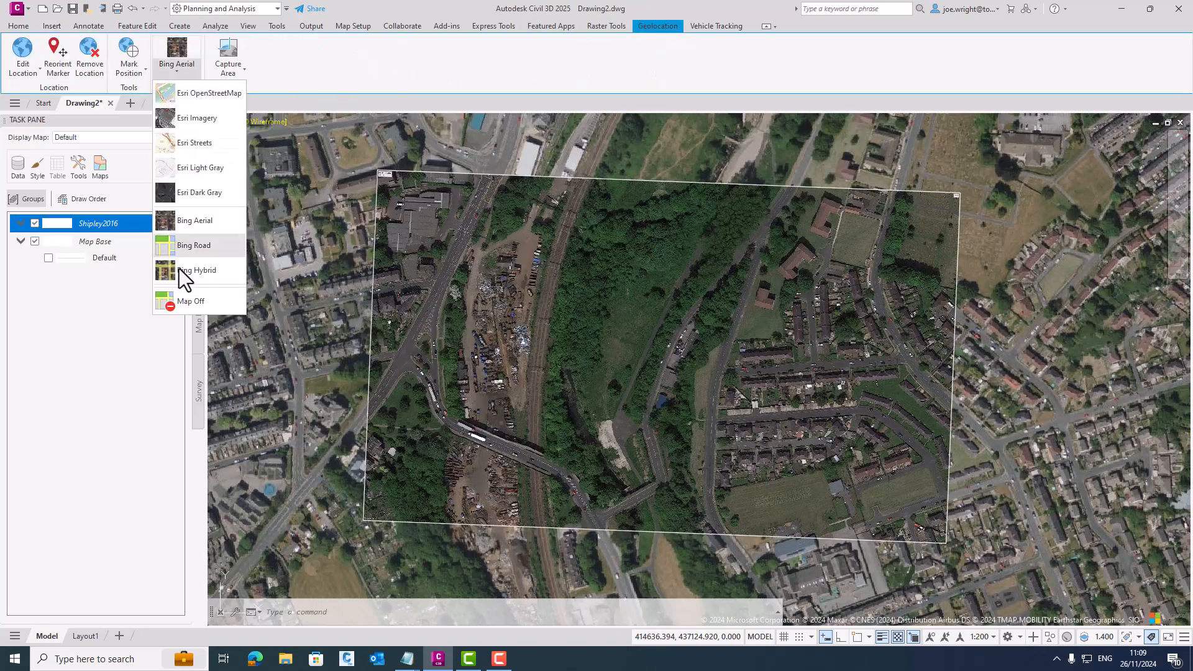
{"action": "left_click", "coordinate": [187, 302]}
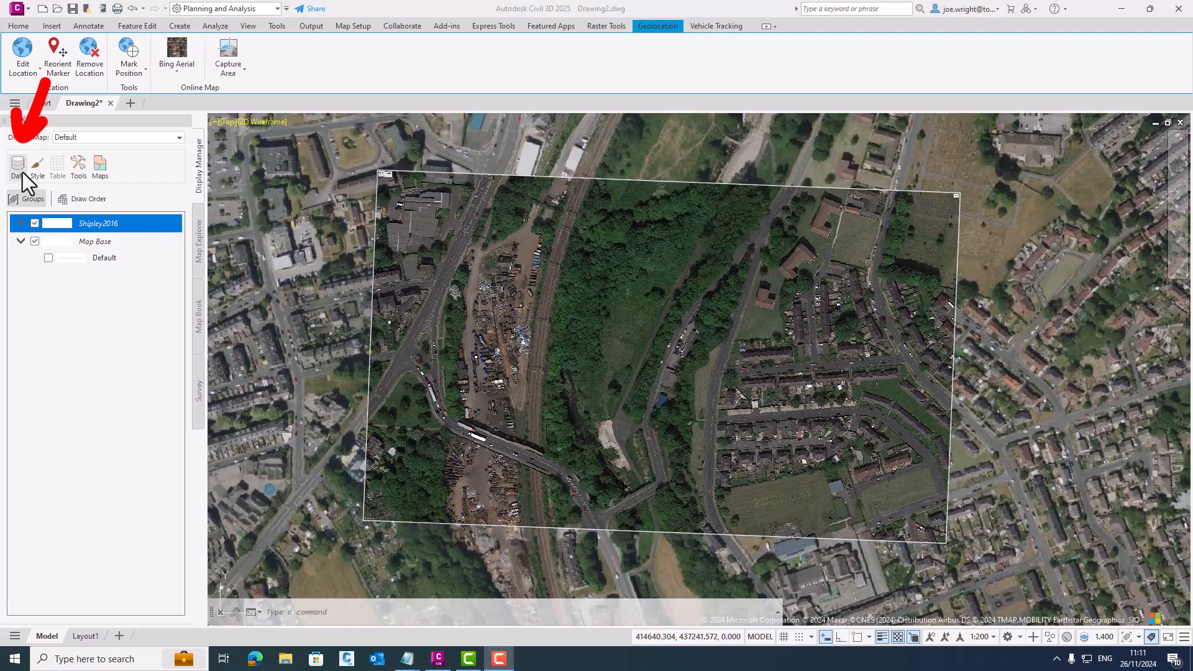
- Open the map data connections and look through the available providers, from ArcGIS Online to SDF
{"action": "left_click", "coordinate": [20, 170]}
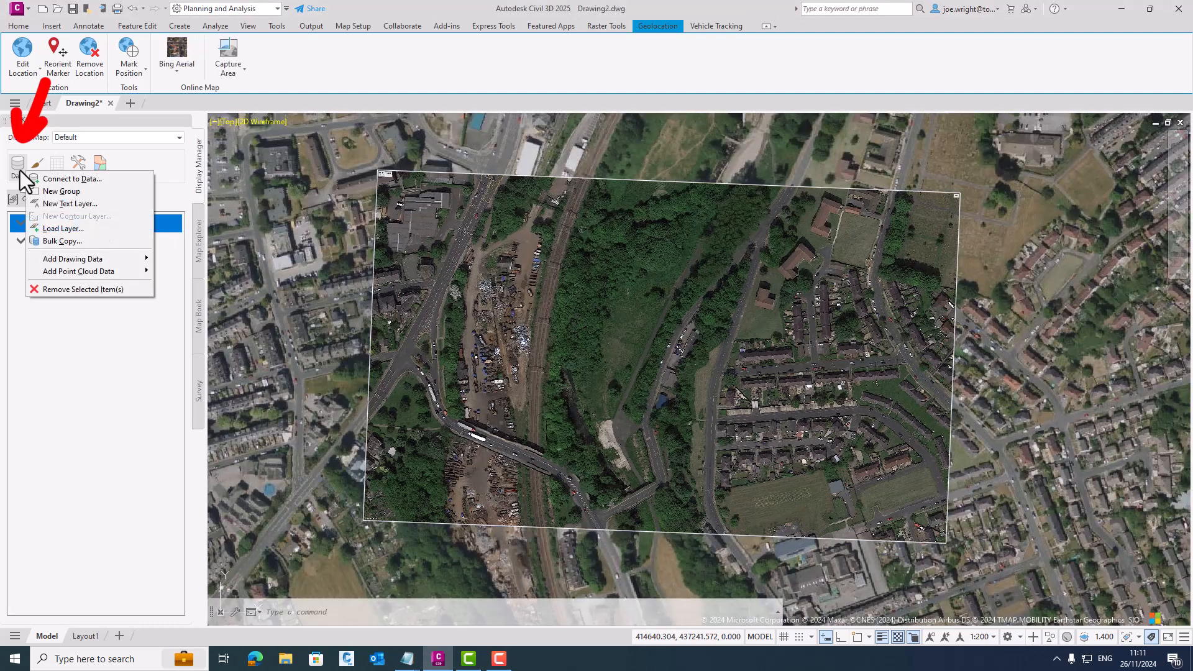
{"action": "left_click", "coordinate": [42, 178]}
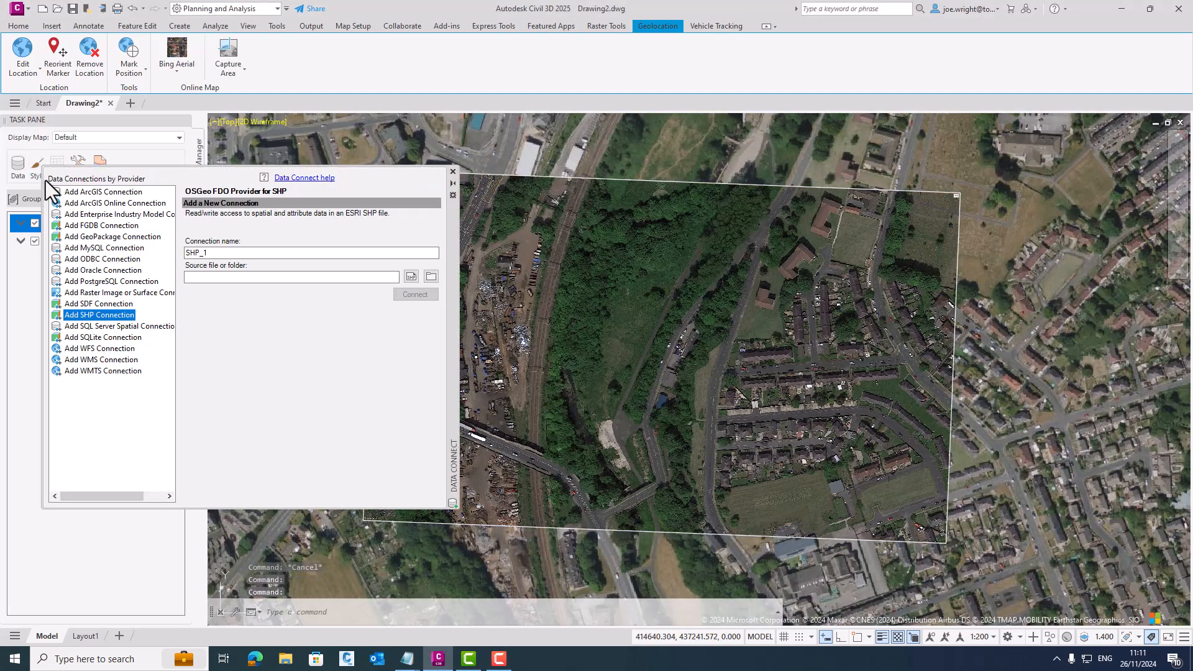
{"action": "left_click", "coordinate": [81, 202]}
{"action": "left_click", "coordinate": [80, 225]}
{"action": "left_click", "coordinate": [83, 259]}
{"action": "left_click", "coordinate": [85, 274]}
{"action": "left_click", "coordinate": [85, 283]}
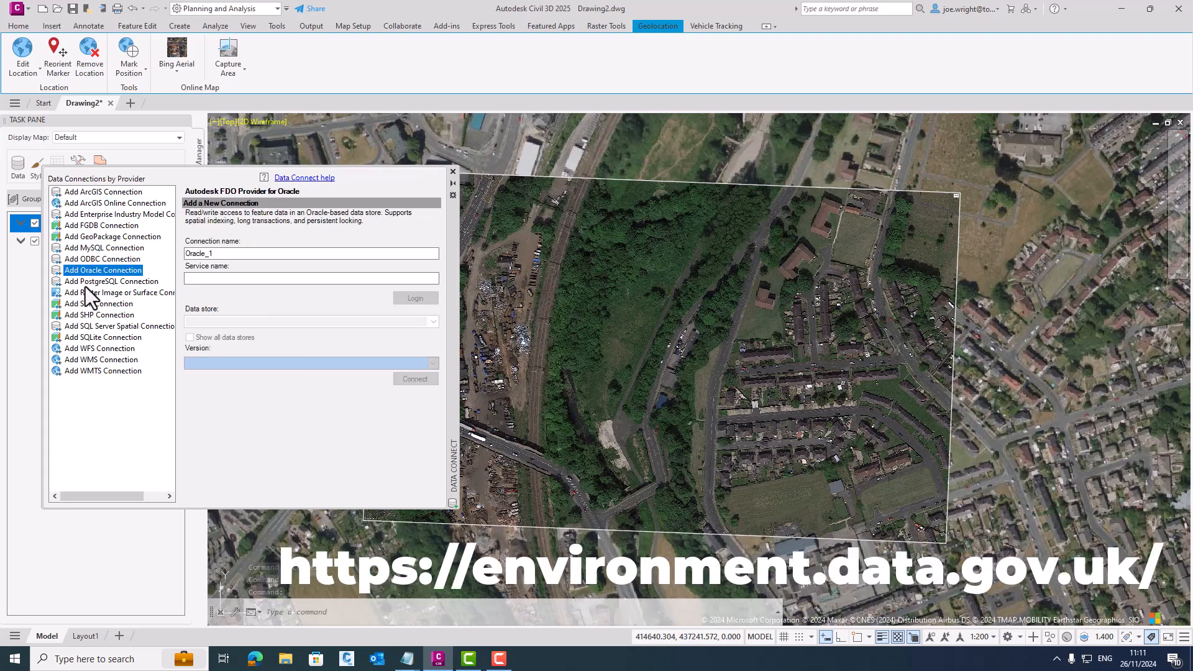
{"action": "left_click", "coordinate": [97, 305]}
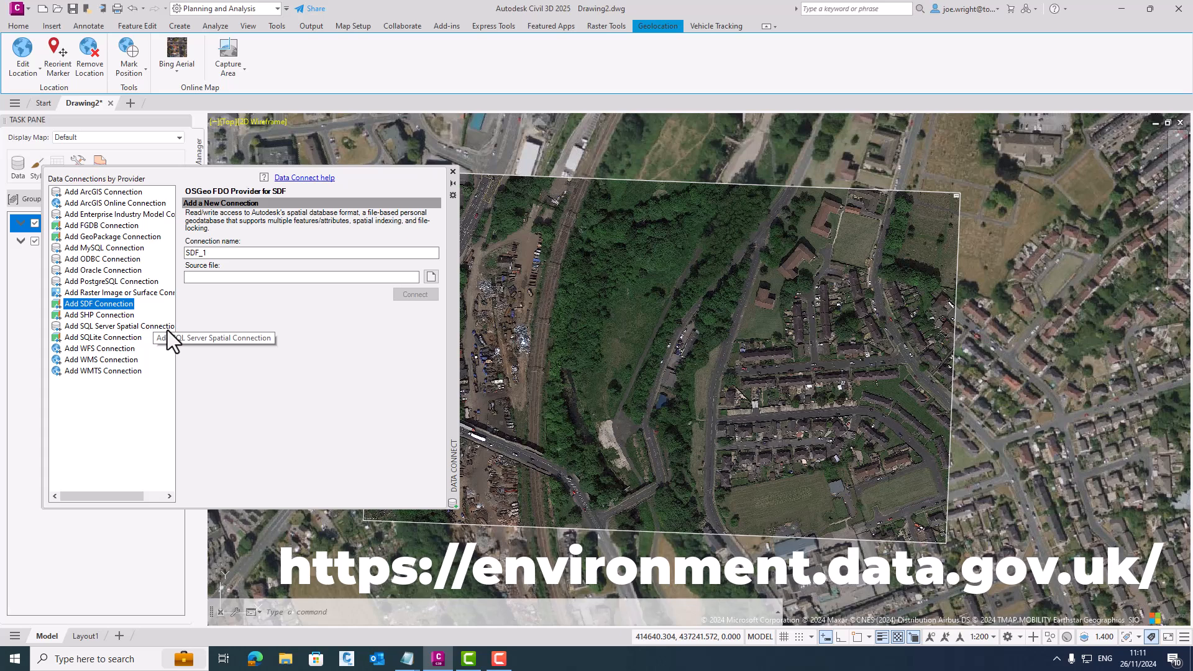
- Create an SHP connection named Flood Data to Flood_Map_for_Planning_Rivers_and_Sea_Flood_Zone_2Polygon.shp in the flood data folder
{"action": "left_click", "coordinate": [110, 316]}
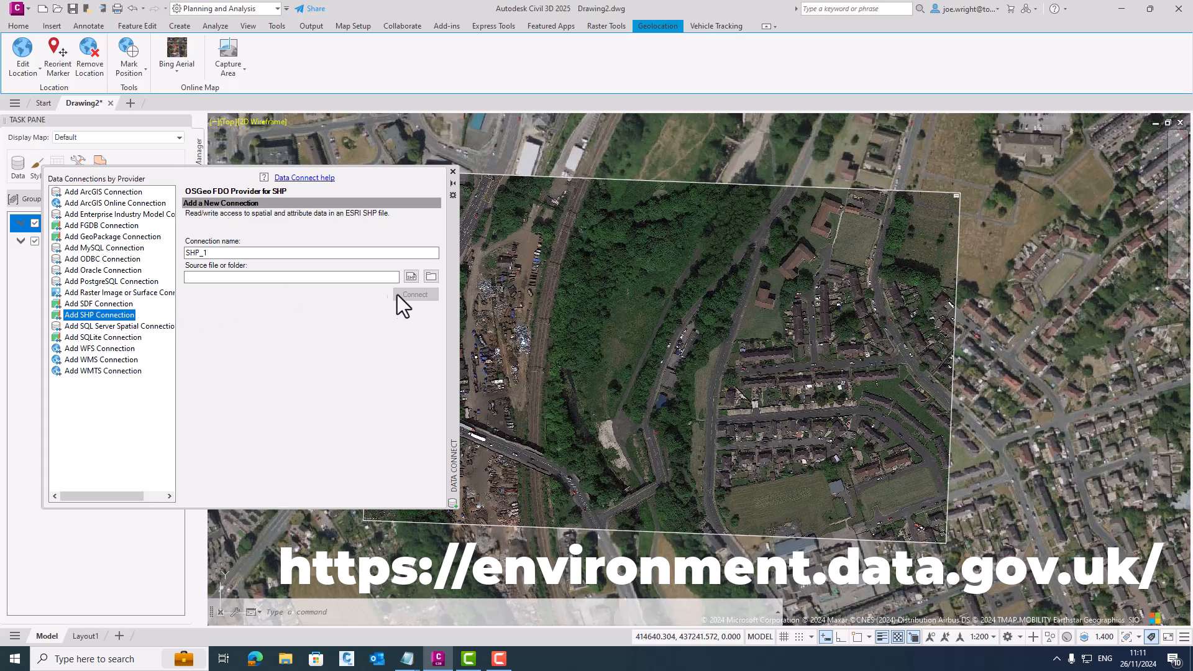
{"action": "left_click", "coordinate": [412, 276]}
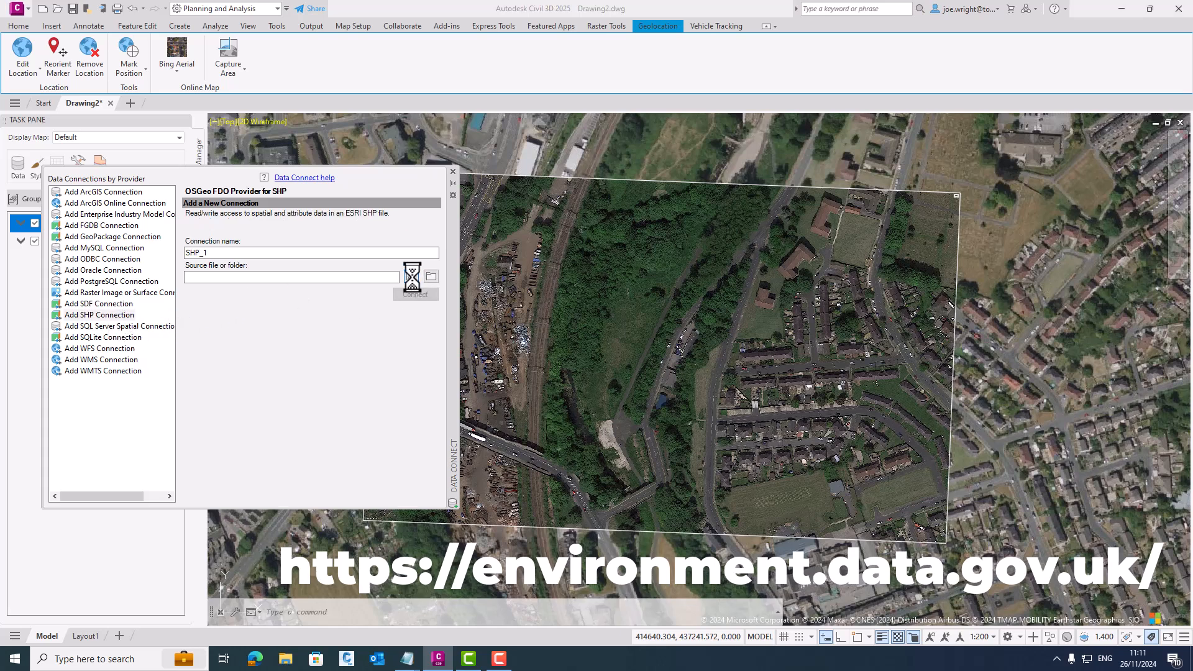
{"action": "left_click", "coordinate": [376, 254]}
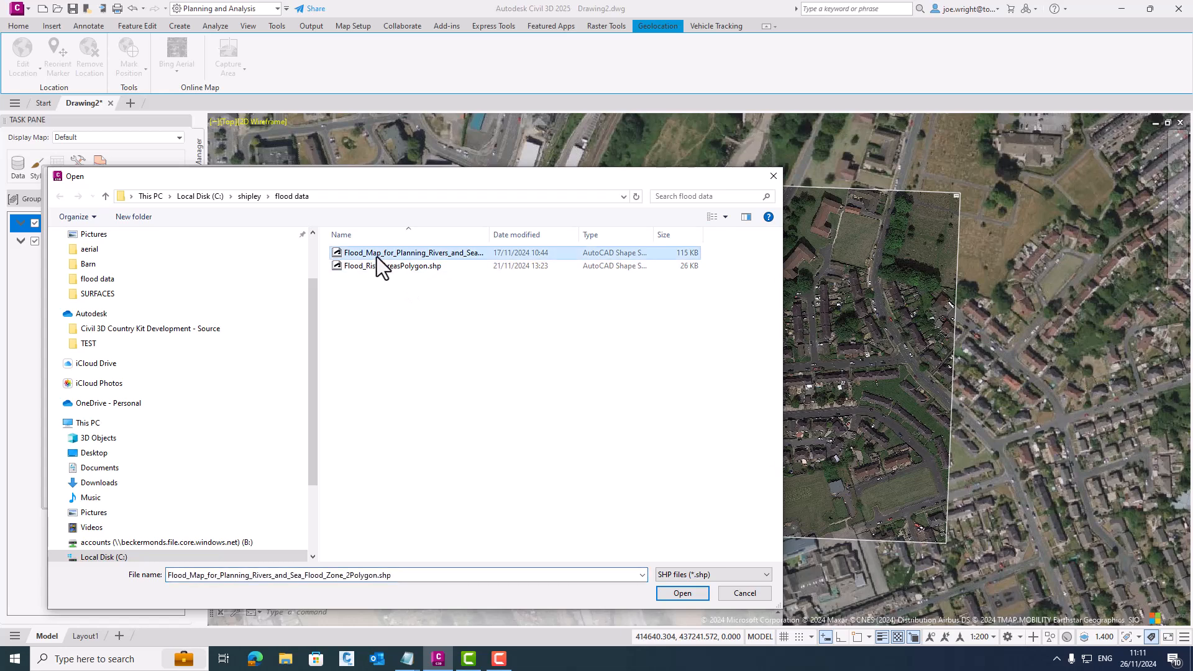
{"action": "left_click", "coordinate": [681, 593]}
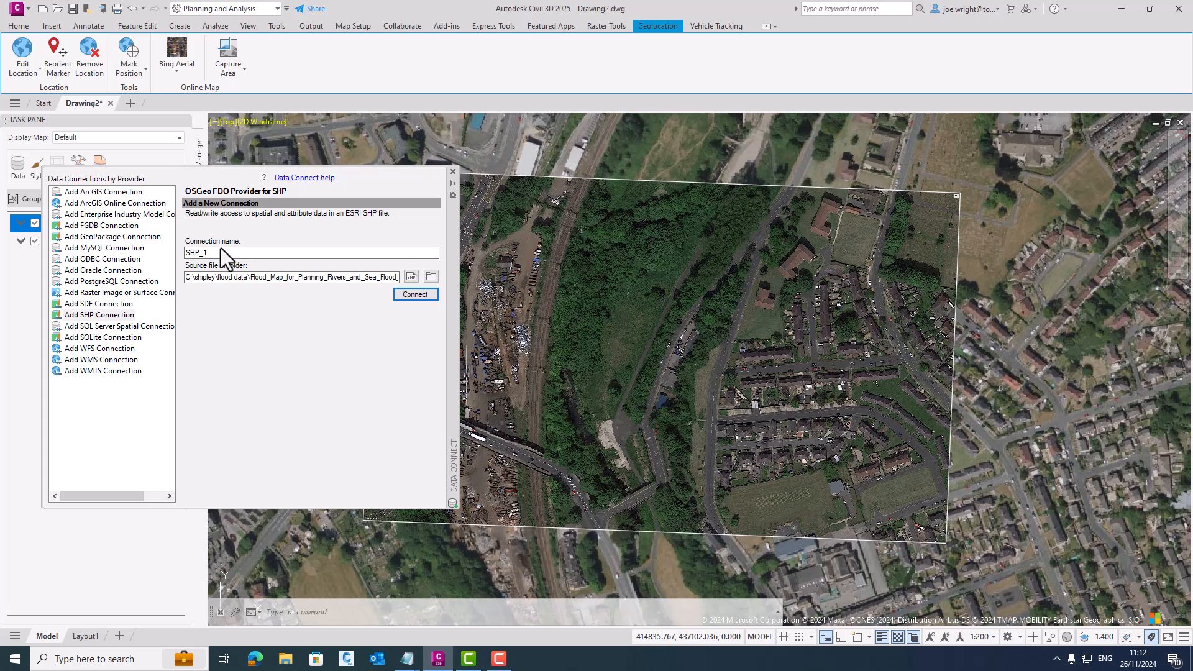
{"action": "left_click_drag", "start_coordinate": [211, 250], "coordinate": [152, 255]}
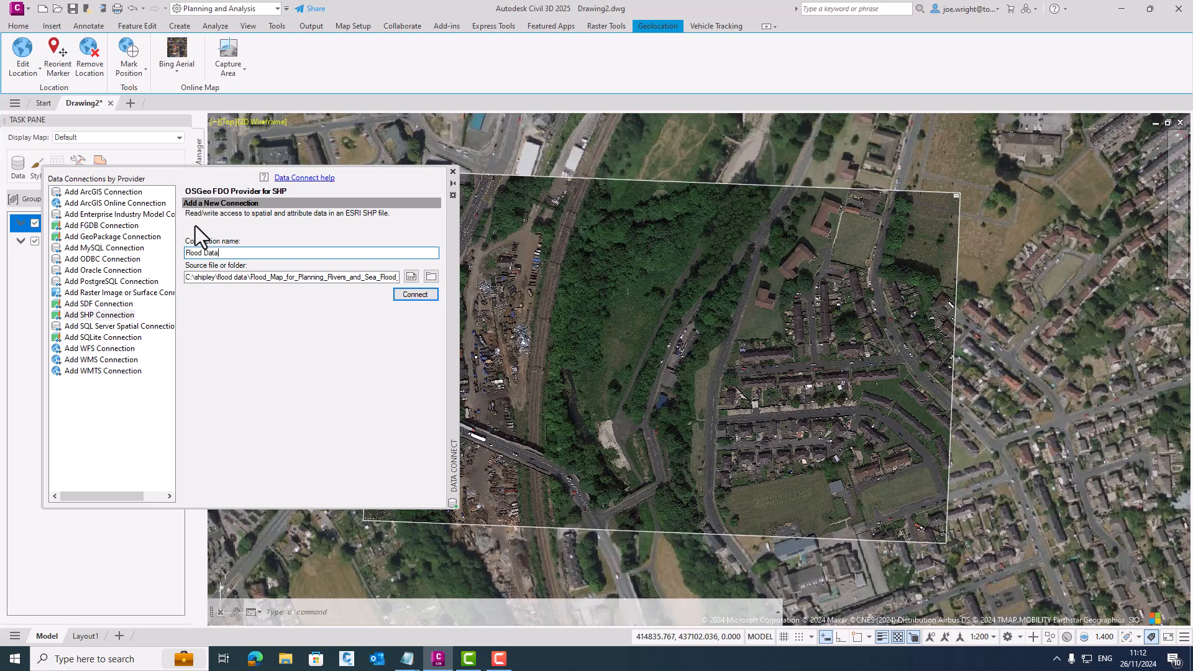
{"action": "left_click", "coordinate": [413, 295]}
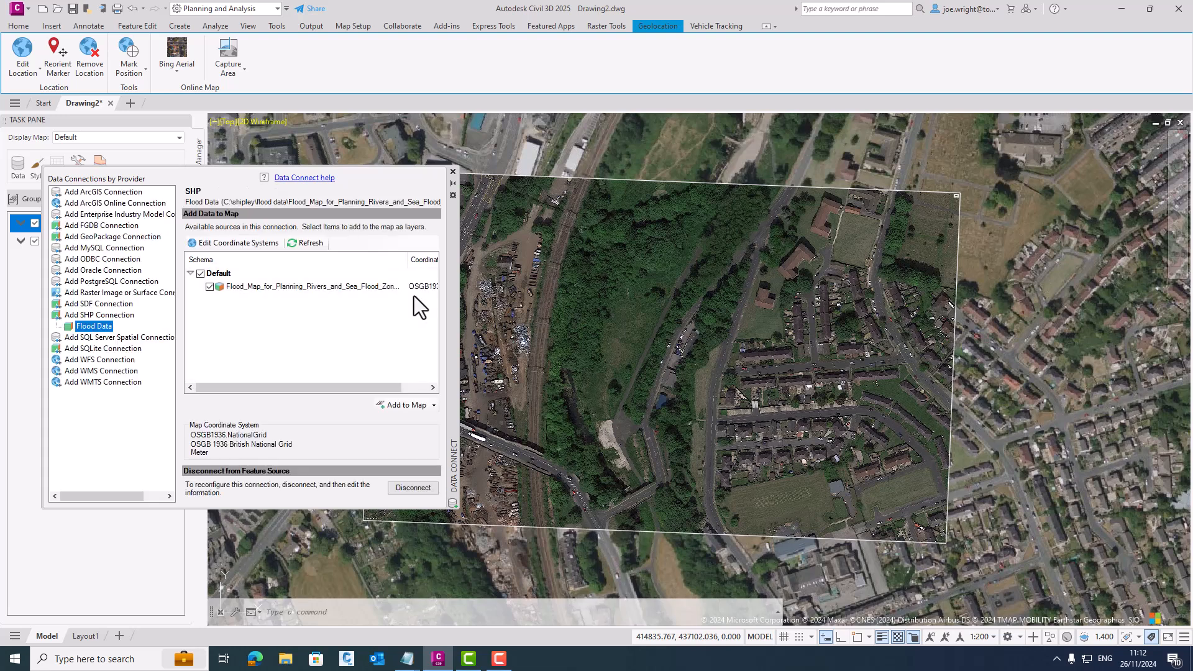
- Add the Flood Zone 2 polygons to the map as a layer and check their extent around the site
{"action": "left_click", "coordinate": [404, 405]}
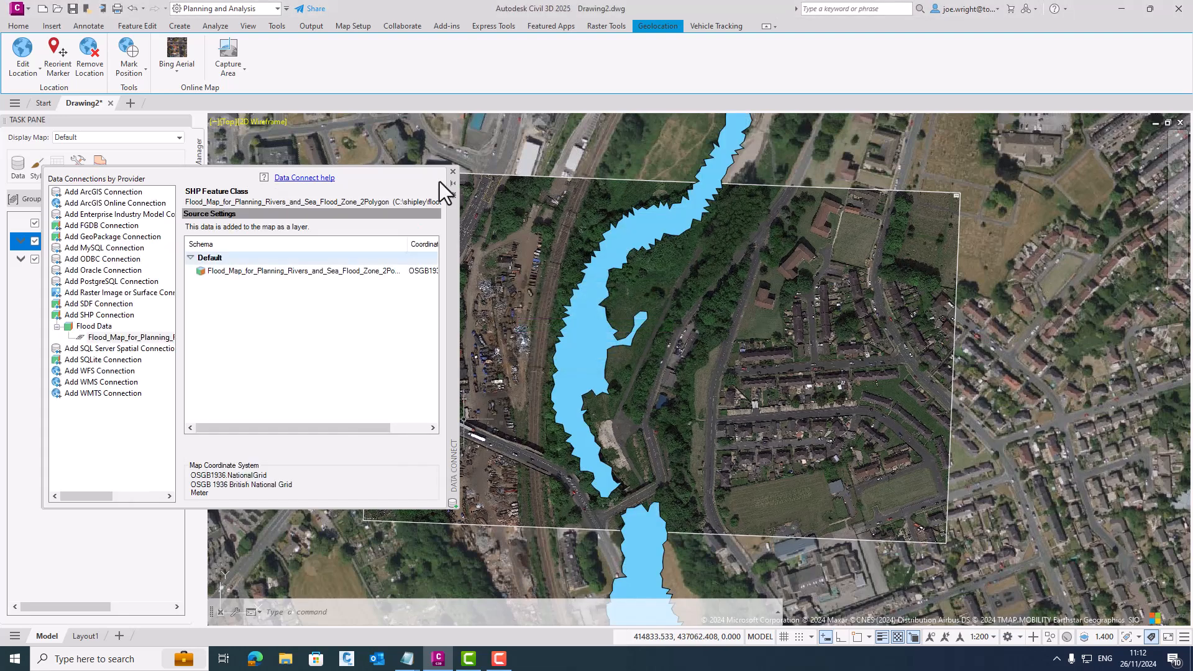
{"action": "left_click", "coordinate": [453, 172]}
{"action": "scroll", "coordinate": [559, 284], "scroll_direction": "down", "scroll_amount": 9}
{"action": "middle_click_drag", "start_coordinate": [677, 525], "coordinate": [649, 397]}
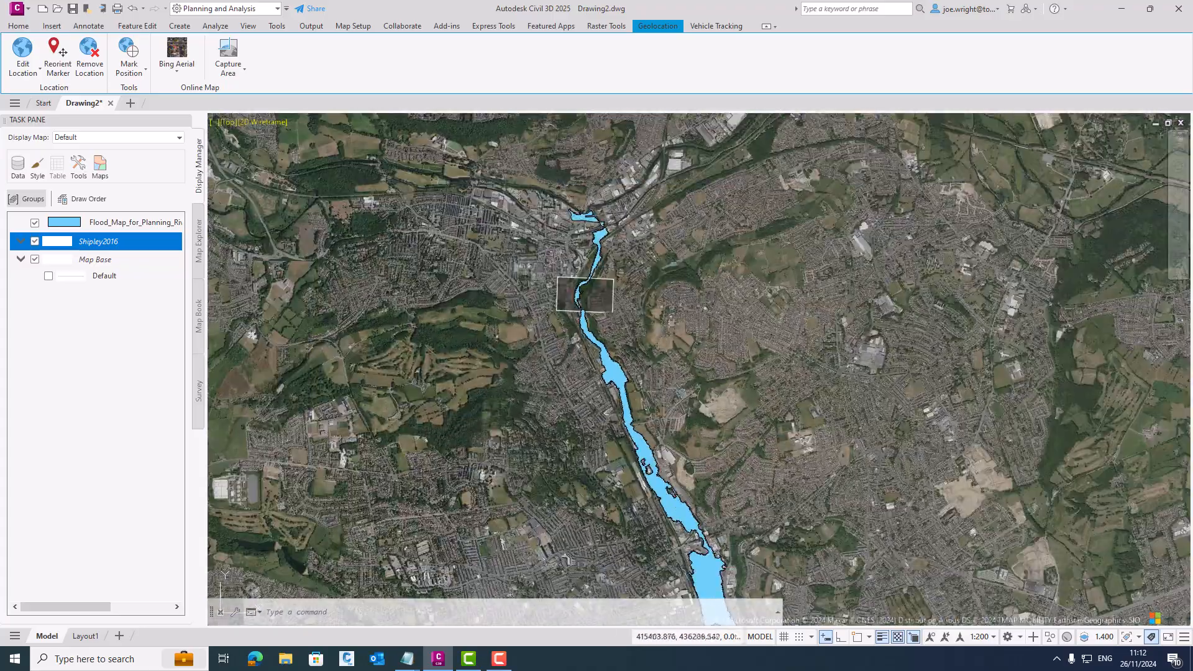
{"action": "scroll", "coordinate": [598, 274], "scroll_direction": "up", "scroll_amount": 10}
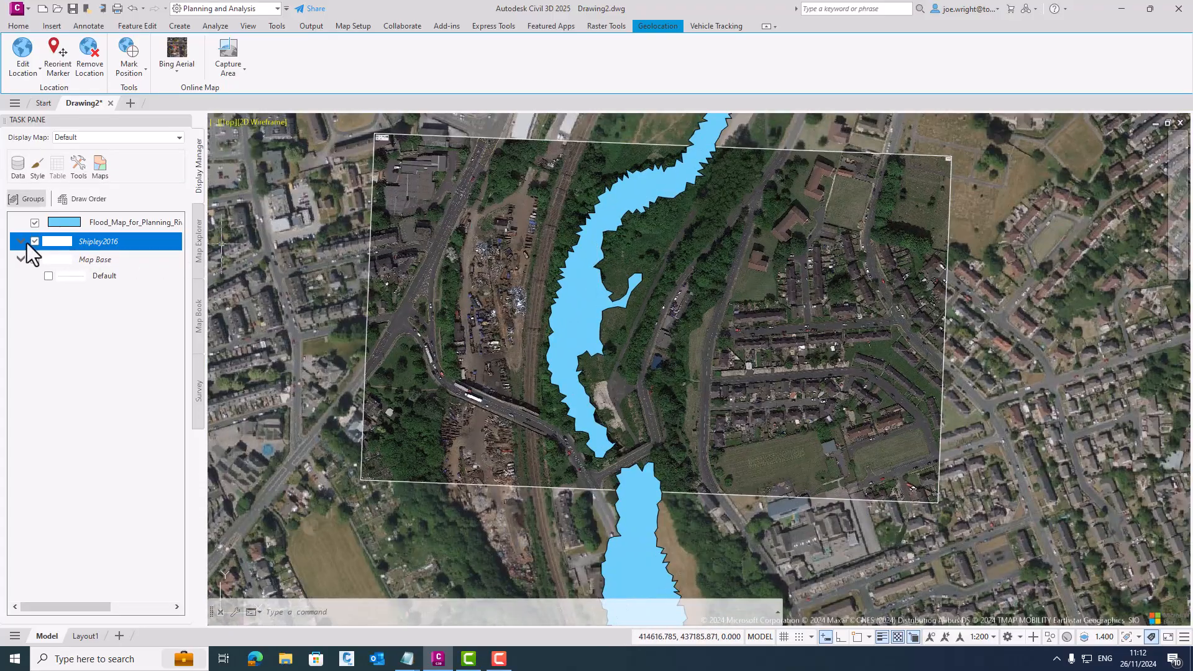
- Toggle the flood map and Shipley2016 layers off and on to compare them with the aerial background
{"action": "left_click", "coordinate": [35, 223]}
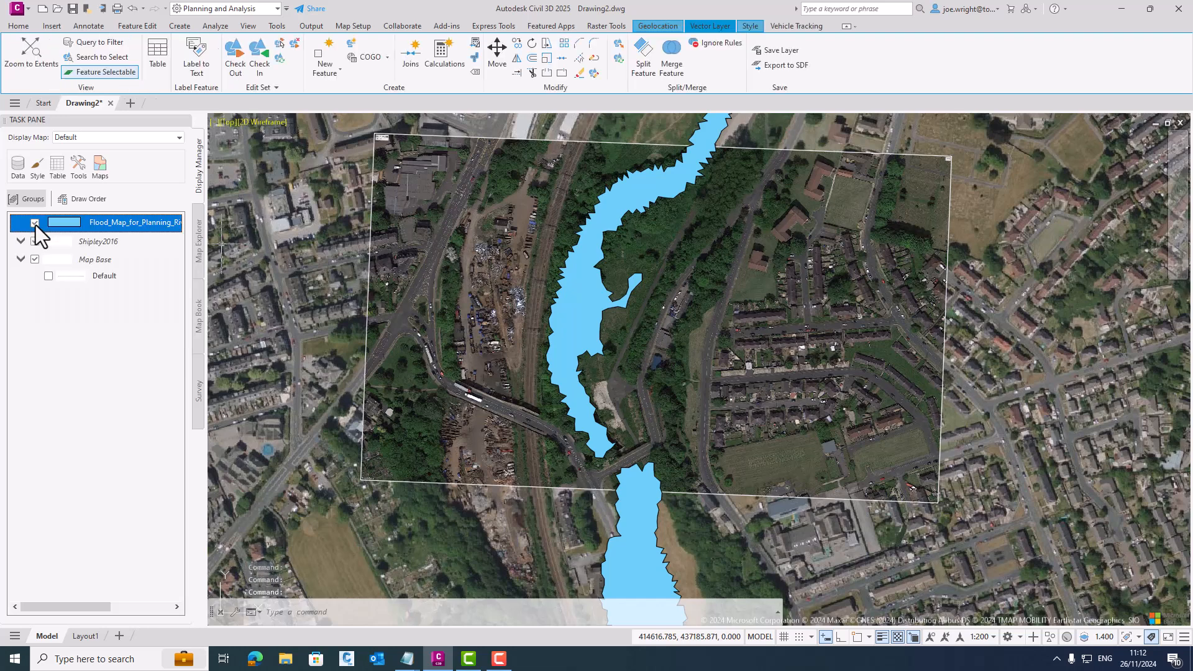
{"action": "left_click", "coordinate": [35, 223]}
{"action": "left_click", "coordinate": [35, 241]}
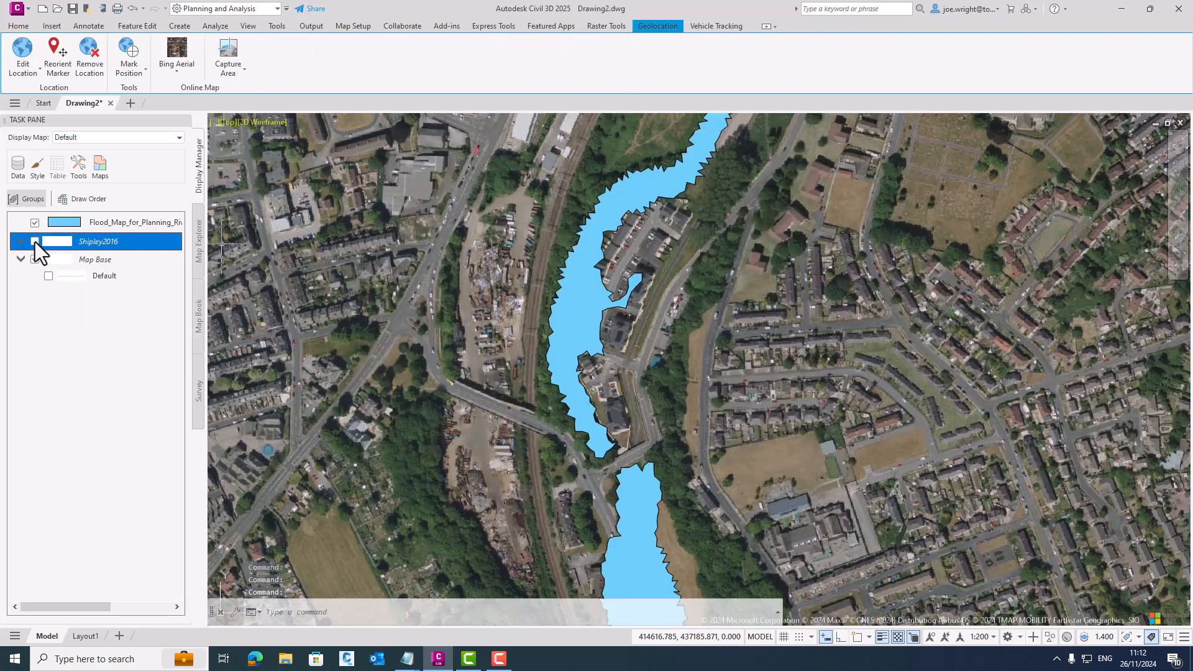
{"action": "left_click", "coordinate": [35, 241]}
- Edit the flood map layer's polygon style to make its solid blue fill semi-transparent
{"action": "right_click", "coordinate": [96, 222]}
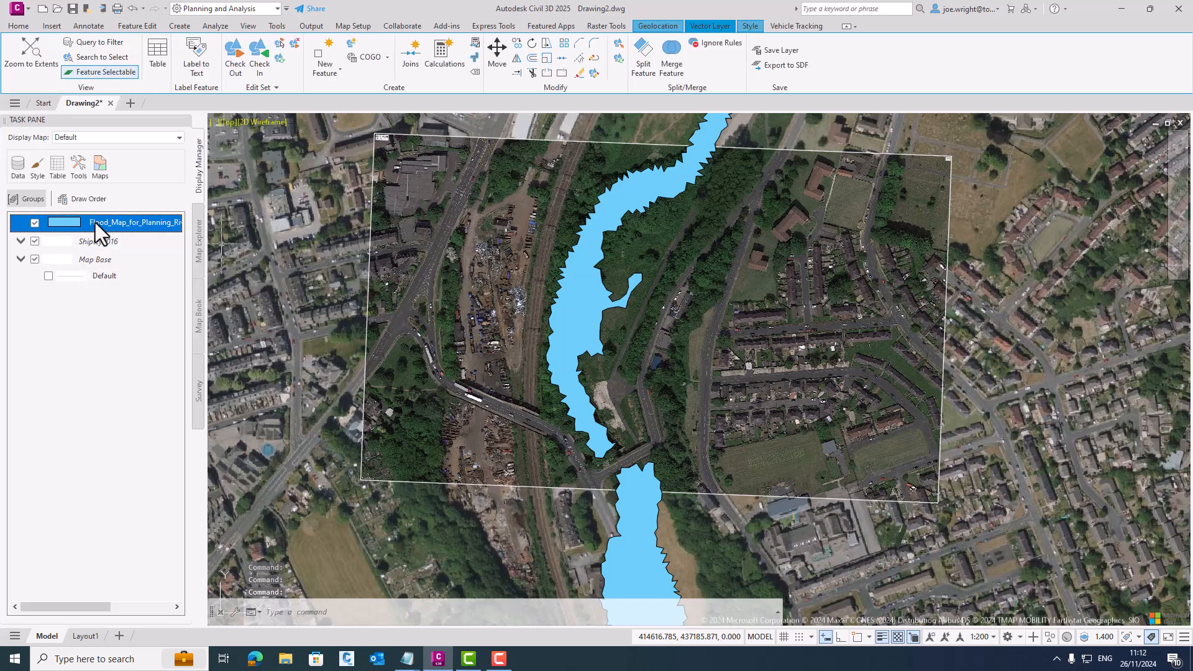
{"action": "left_click", "coordinate": [124, 243]}
{"action": "left_click", "coordinate": [397, 341]}
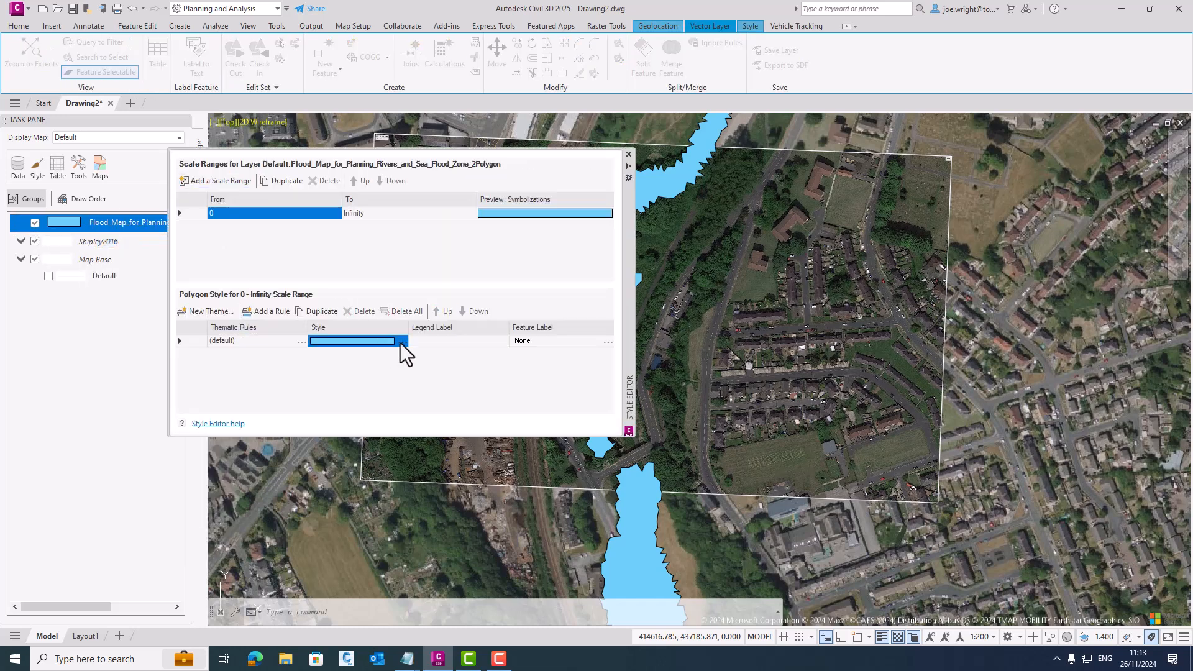
{"action": "left_click", "coordinate": [402, 341]}
{"action": "left_click", "coordinate": [594, 293]}
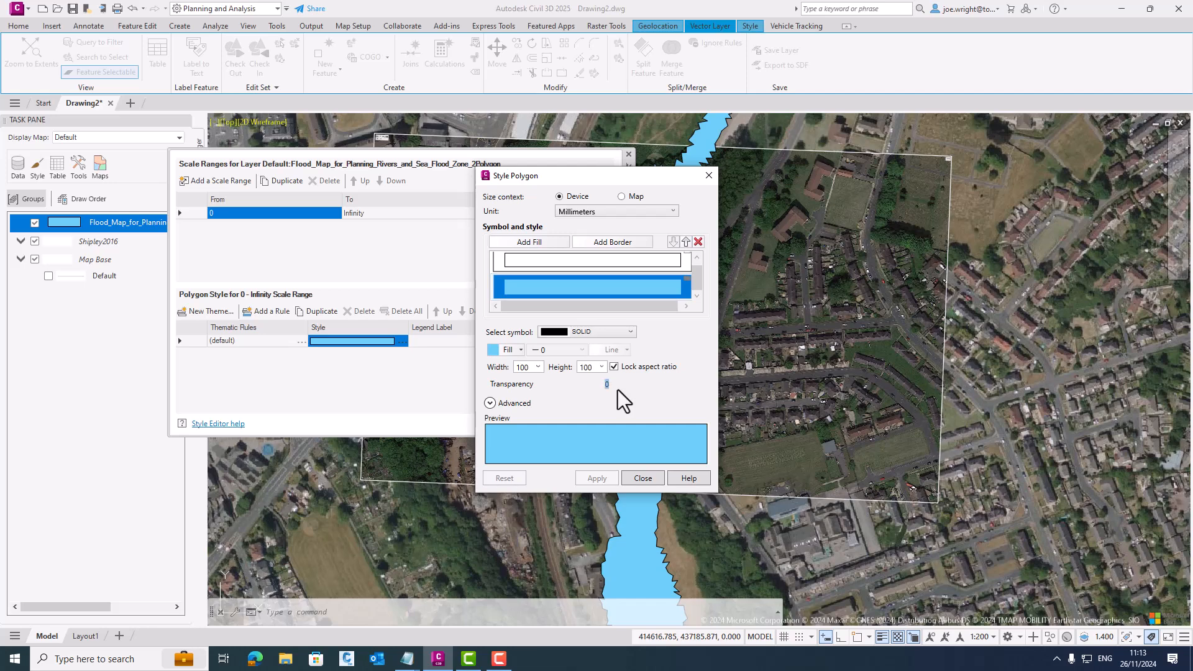
{"action": "left_click", "coordinate": [596, 478]}
{"action": "left_click", "coordinate": [632, 483]}
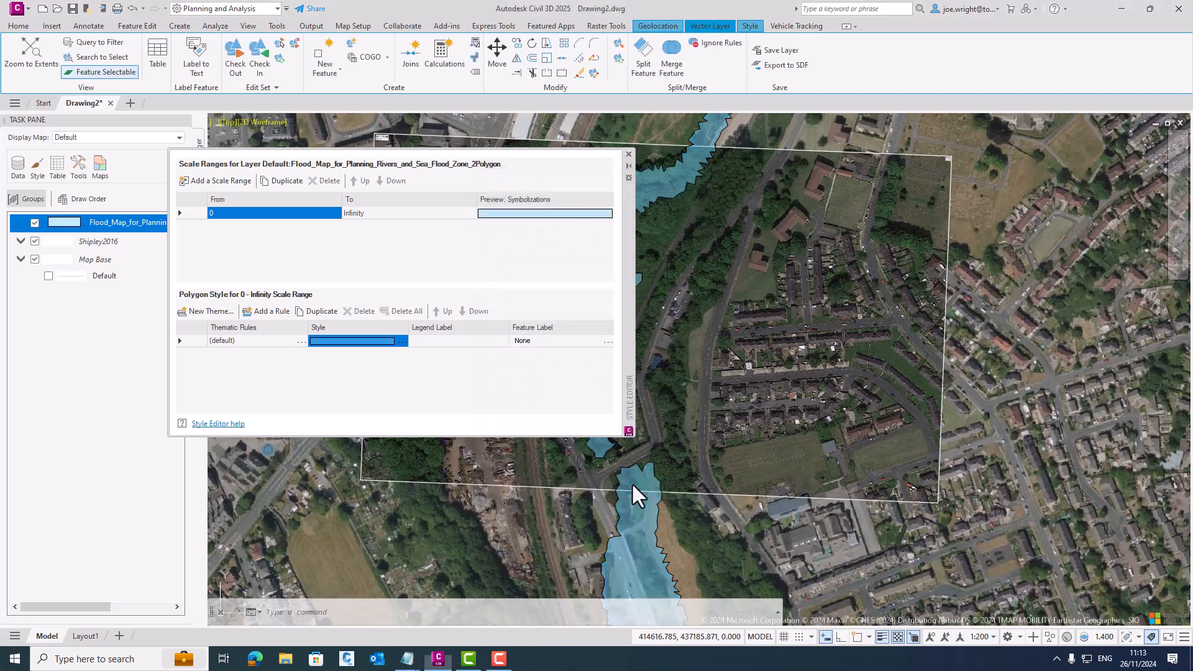
{"action": "left_click", "coordinate": [628, 154]}
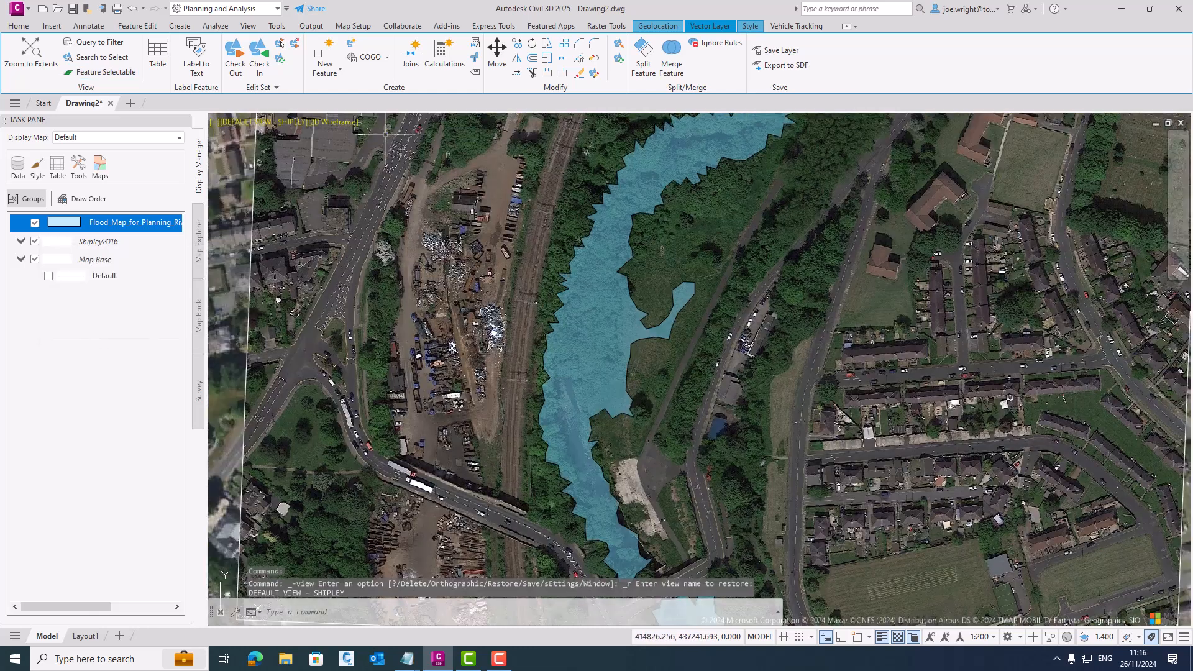
- Turn off the online map, keeping the flood map layer over the Shipley2016 image
{"action": "left_click", "coordinate": [657, 26]}
{"action": "left_click", "coordinate": [172, 56]}
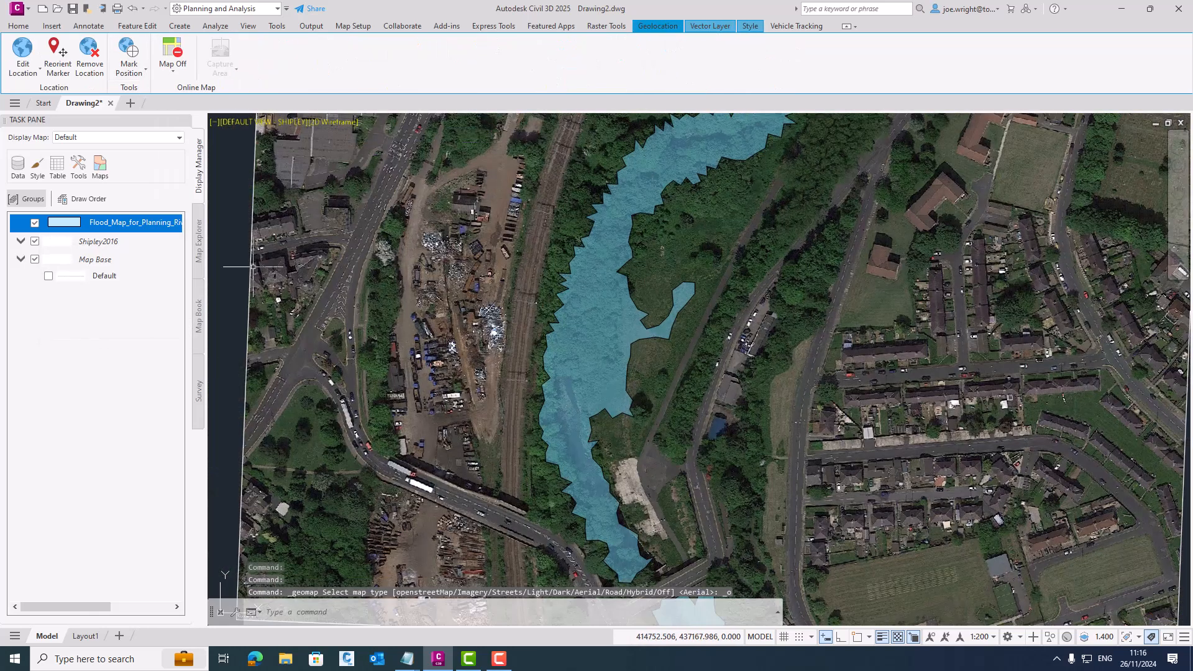
- Hide the flood map layer and insert the newer aerial imagery of the site, clipped to the site boundary
{"action": "left_click", "coordinate": [35, 223]}
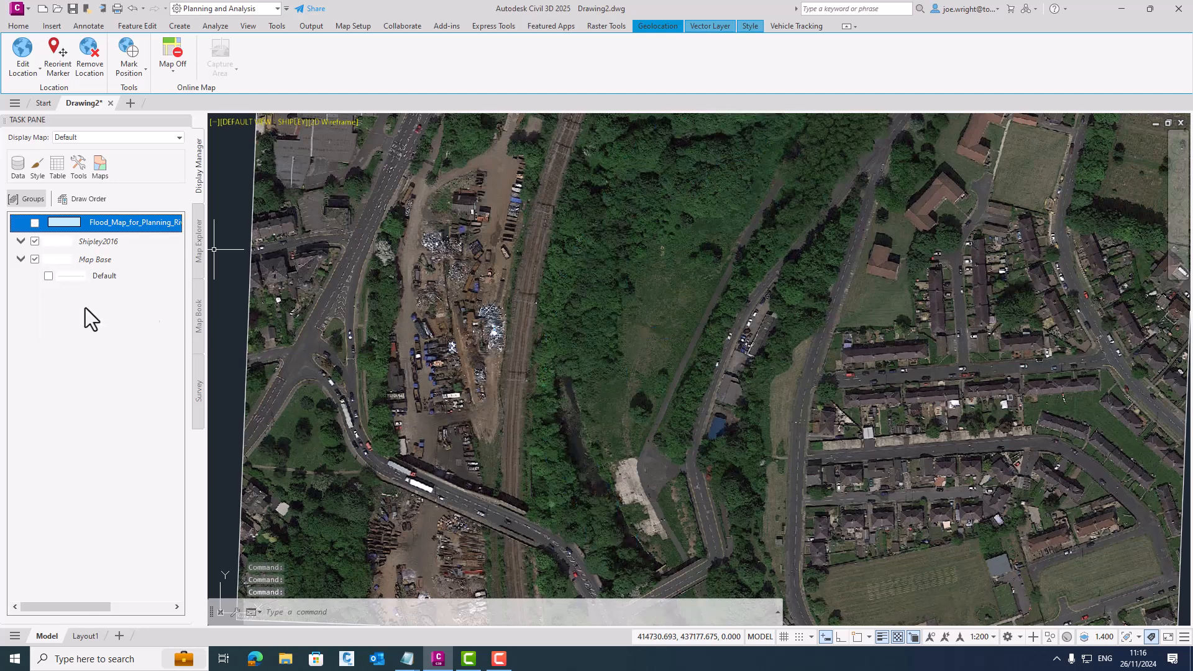
{"action": "left_click", "coordinate": [51, 25]}
{"action": "left_click", "coordinate": [450, 53]}
{"action": "left_click", "coordinate": [547, 176]}
{"action": "left_click", "coordinate": [546, 188], "text": "ctrl"}
{"action": "left_click", "coordinate": [739, 326]}
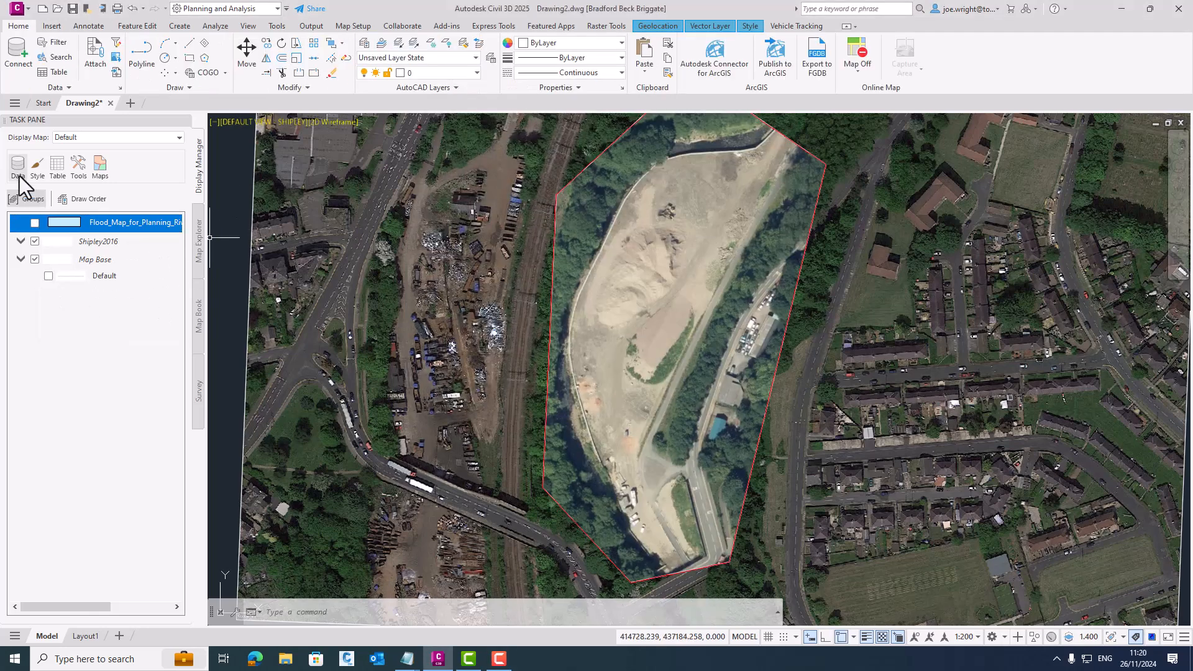
- Add the Getmapping 2017 and BlueskyGeoPerspectives 2023 site images to the display map as separate raster layers
{"action": "left_click", "coordinate": [20, 176]}
{"action": "mouse_move", "coordinate": [110, 256]}
{"action": "left_click", "coordinate": [192, 289]}
{"action": "left_click", "coordinate": [526, 250]}
{"action": "left_click", "coordinate": [560, 441]}
{"action": "left_click", "coordinate": [18, 167]}
{"action": "mouse_move", "coordinate": [114, 258]}
{"action": "left_click", "coordinate": [192, 289]}
{"action": "left_click", "coordinate": [525, 238]}
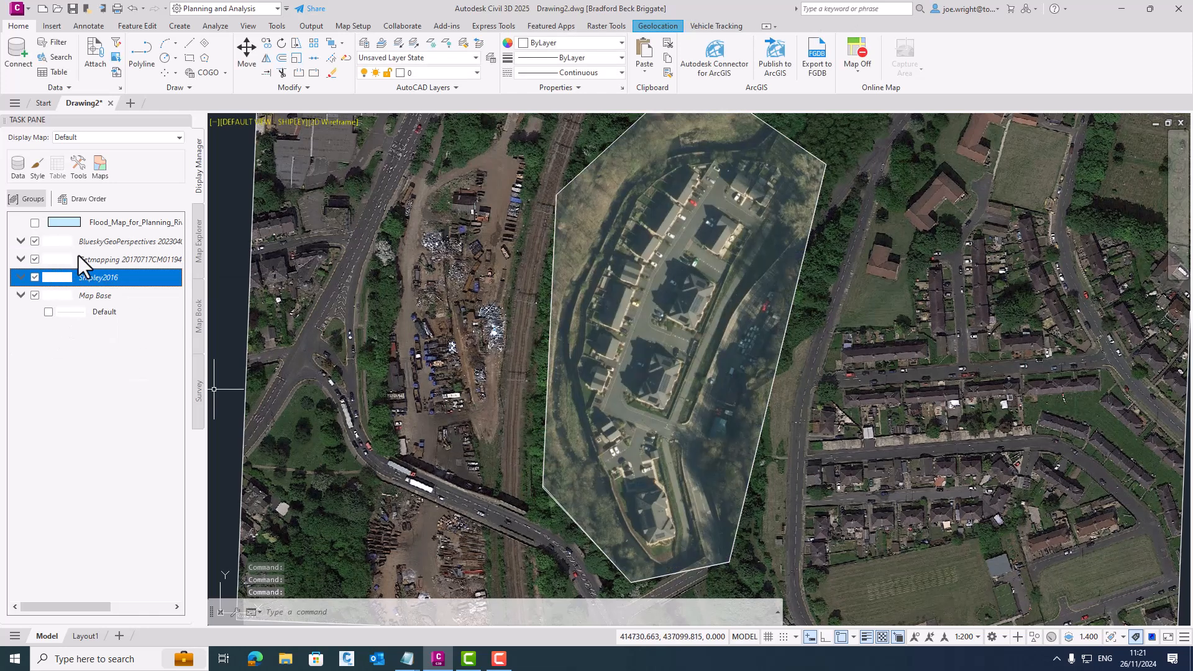
- Turn off the BlueskyGeoPerspectives and Shipley2016 layers, keeping the Getmapping image on
{"action": "left_click", "coordinate": [36, 242]}
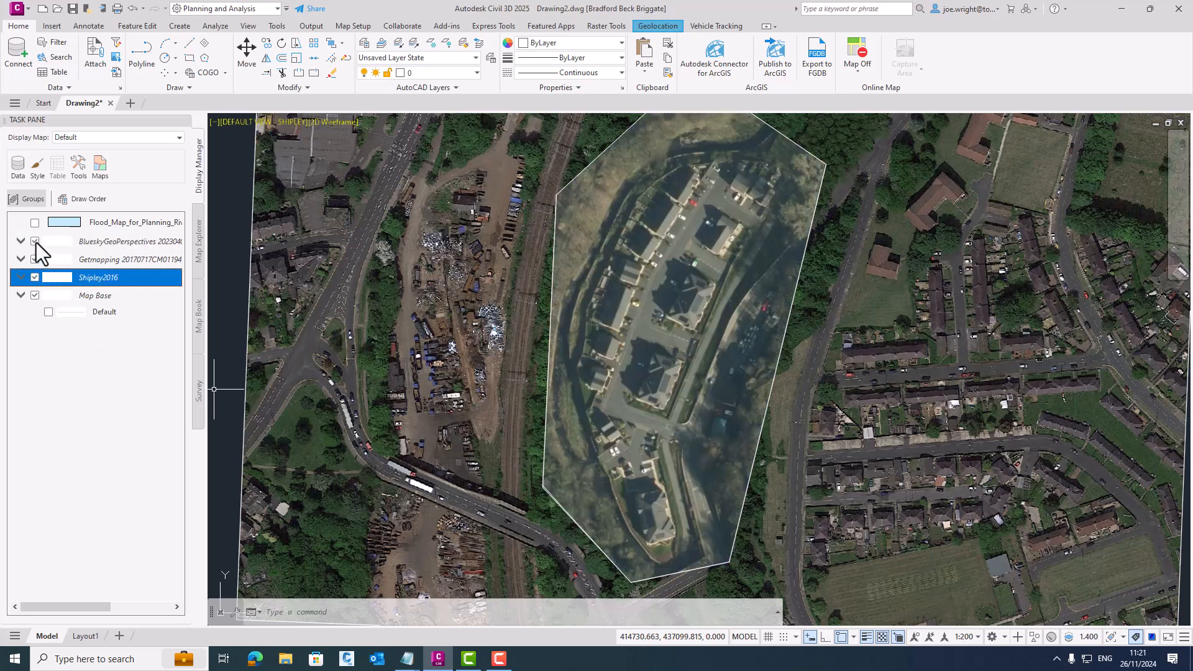
{"action": "left_click", "coordinate": [35, 242]}
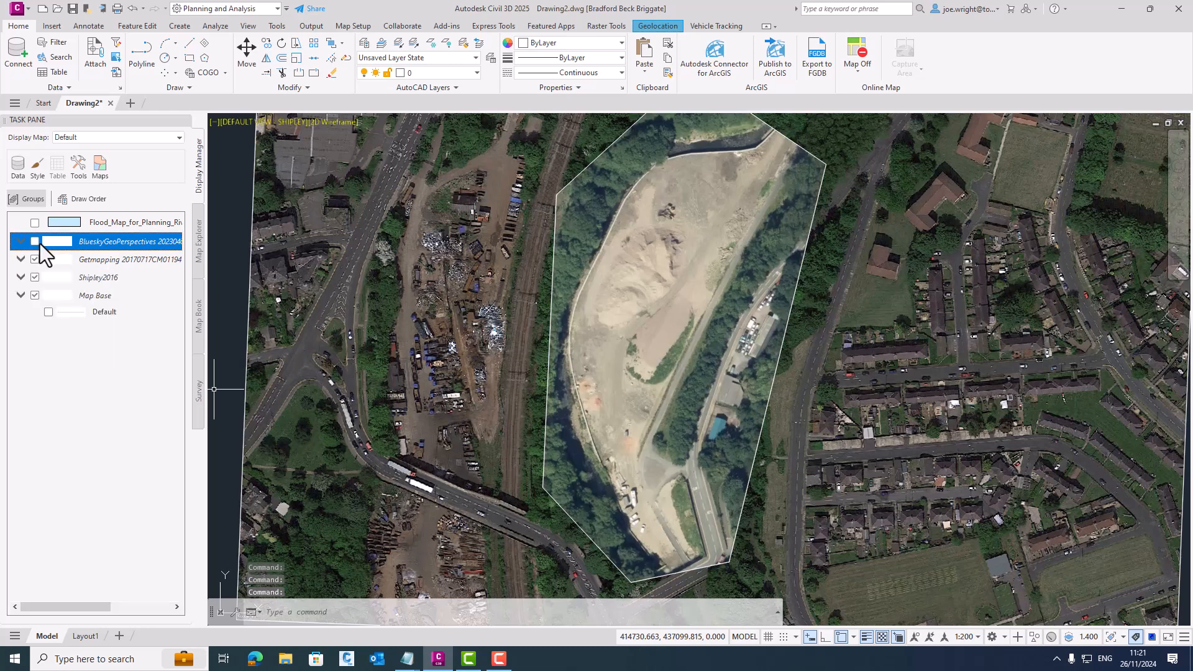
{"action": "left_click", "coordinate": [35, 277]}
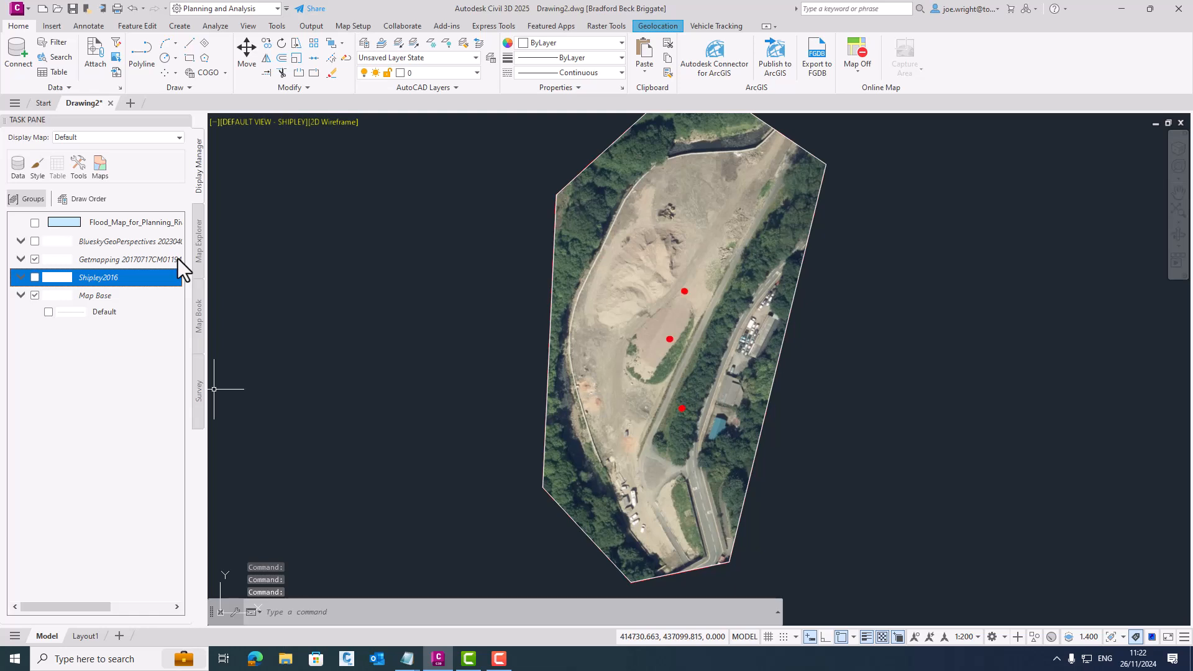
- Toggle the flood map layer on and off to compare the flood zone with the Getmapping image
{"action": "left_click", "coordinate": [35, 223]}
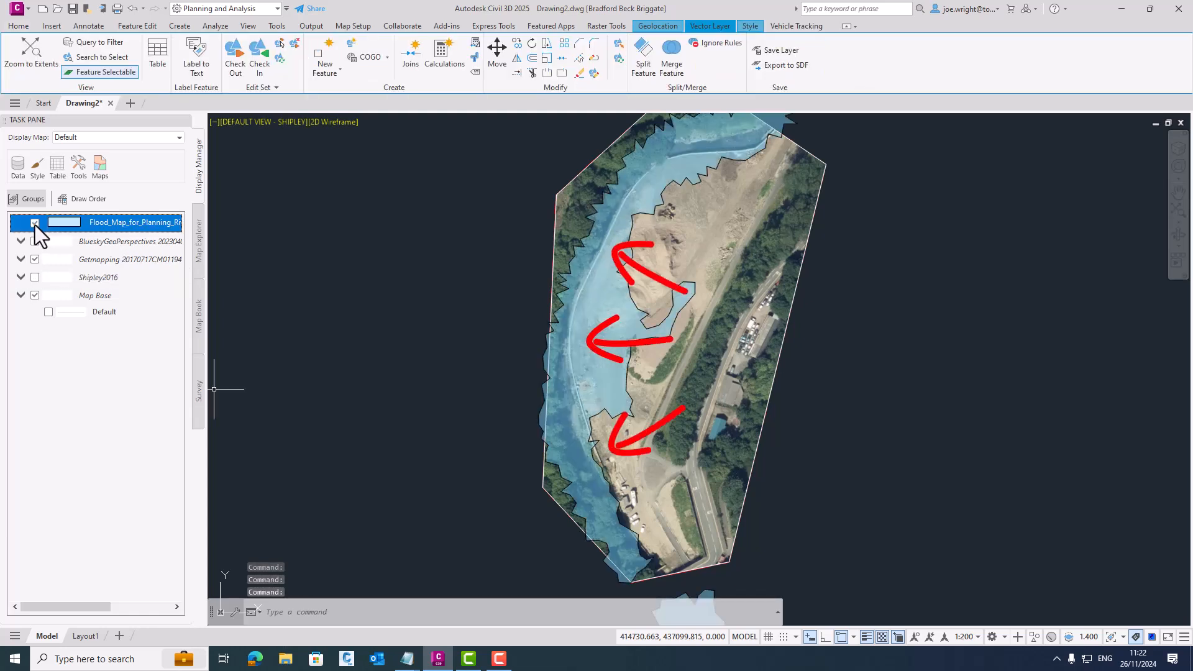
{"action": "left_click", "coordinate": [35, 223]}
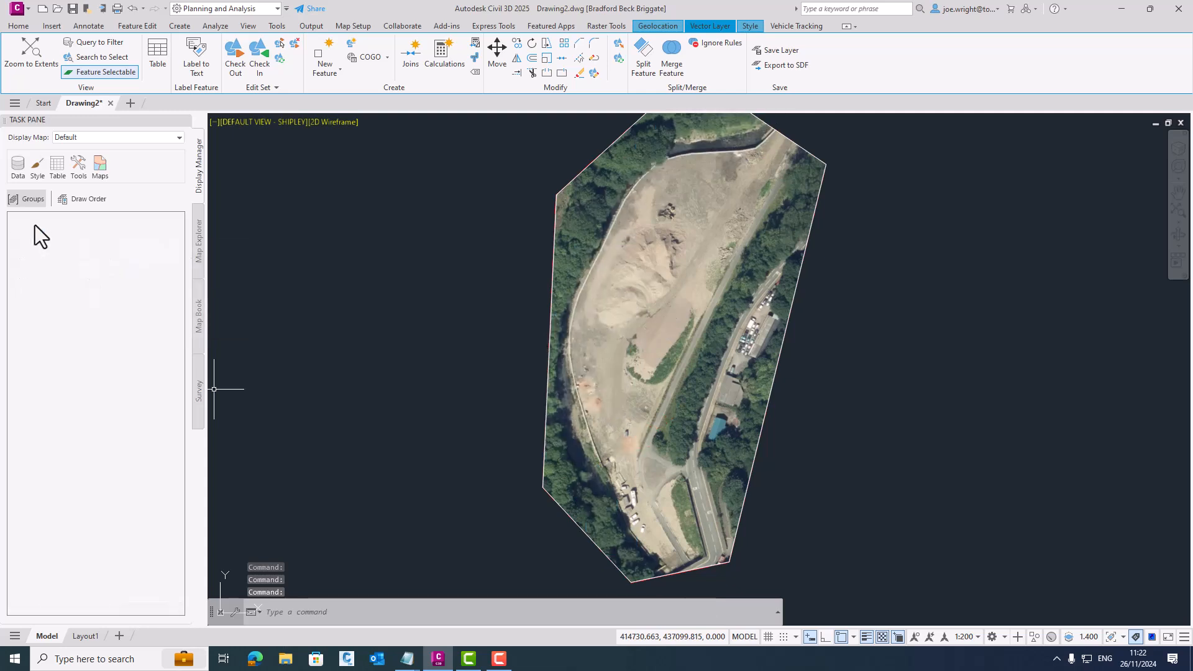
{"action": "left_click", "coordinate": [35, 224]}
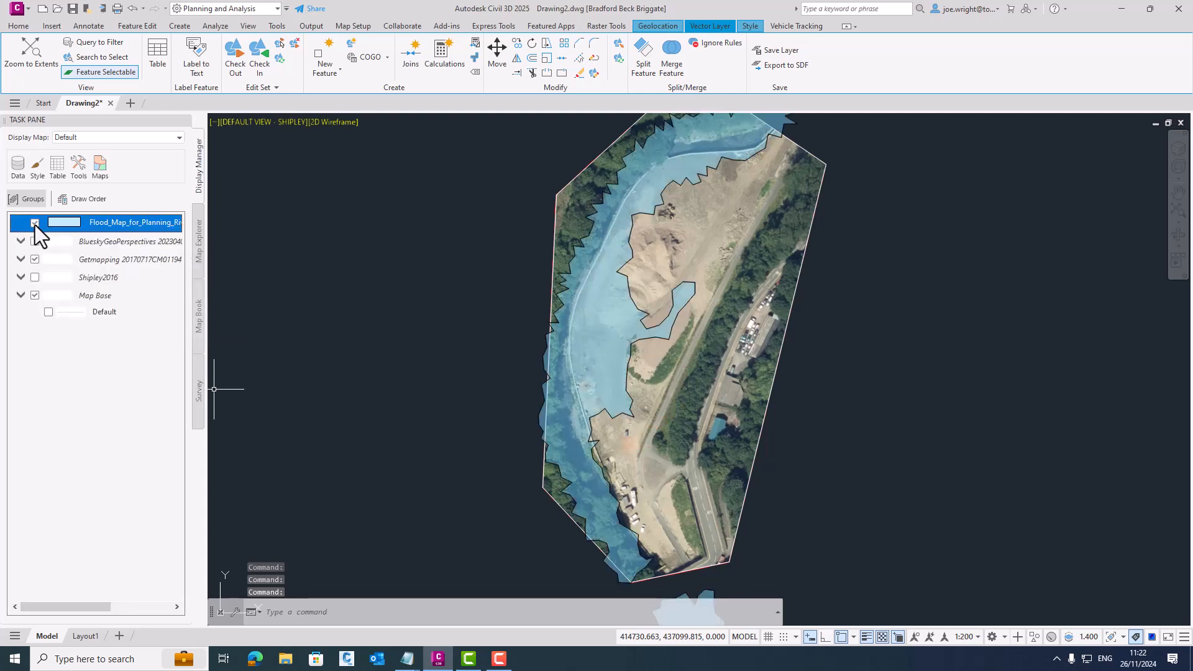
{"action": "left_click", "coordinate": [35, 224]}
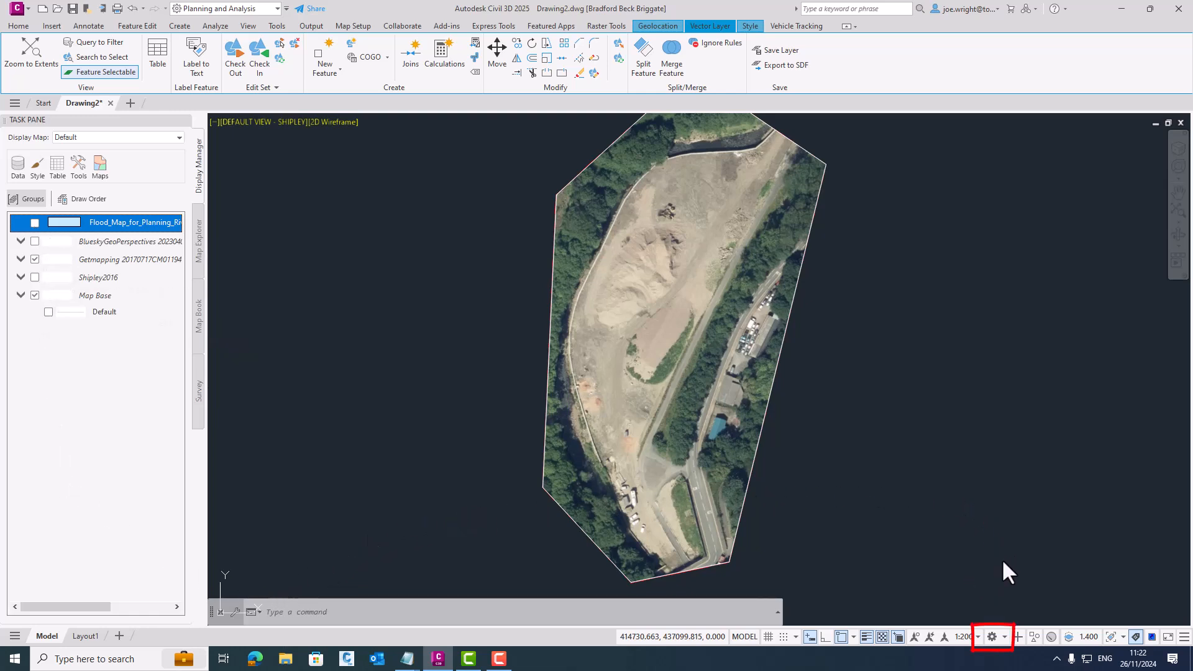
- Switch to the Civil 3D workspace and list the surfaces available as data shortcuts
{"action": "left_click", "coordinate": [1005, 636]}
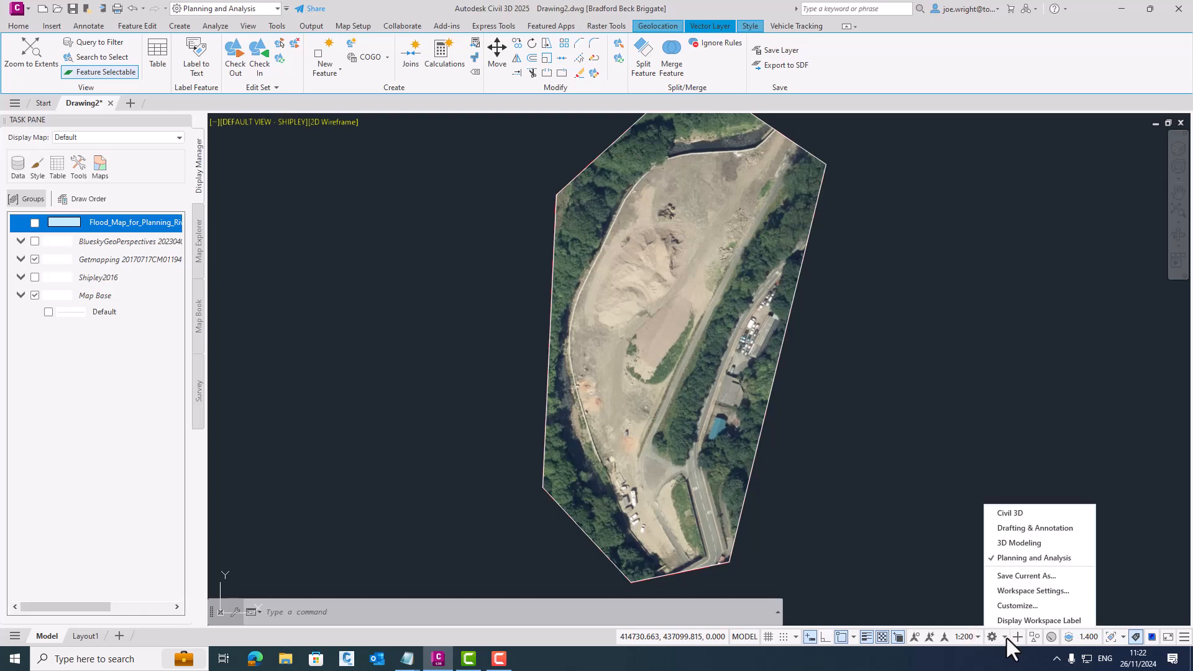
{"action": "left_click", "coordinate": [1015, 515]}
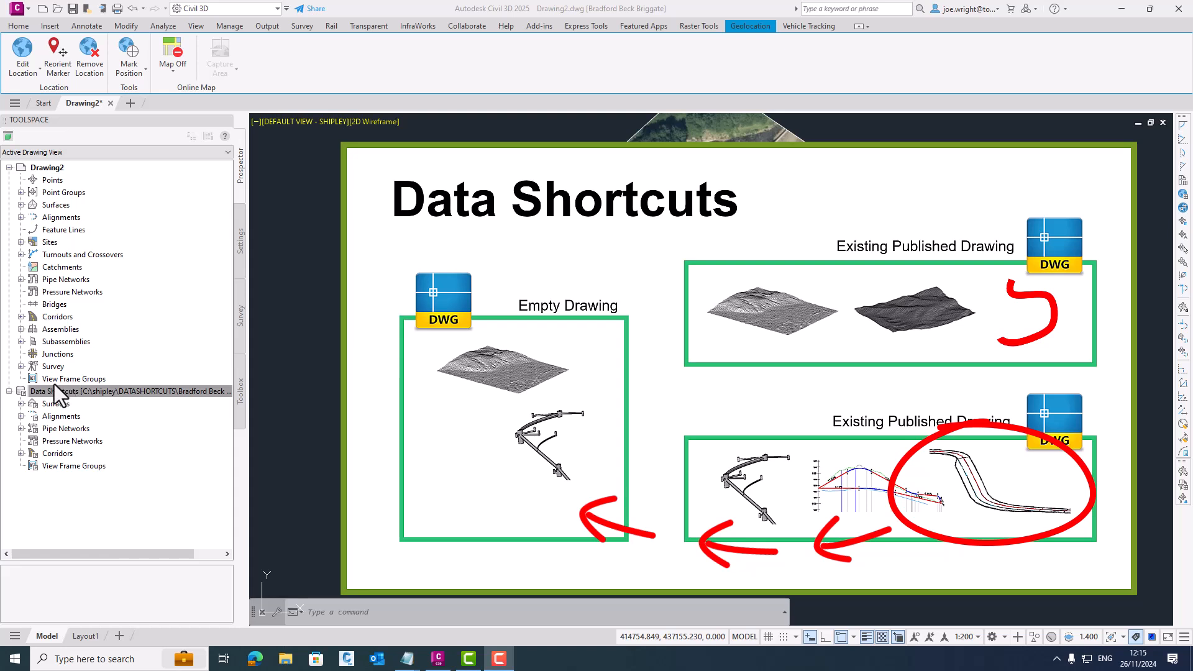
{"action": "left_click", "coordinate": [14, 391]}
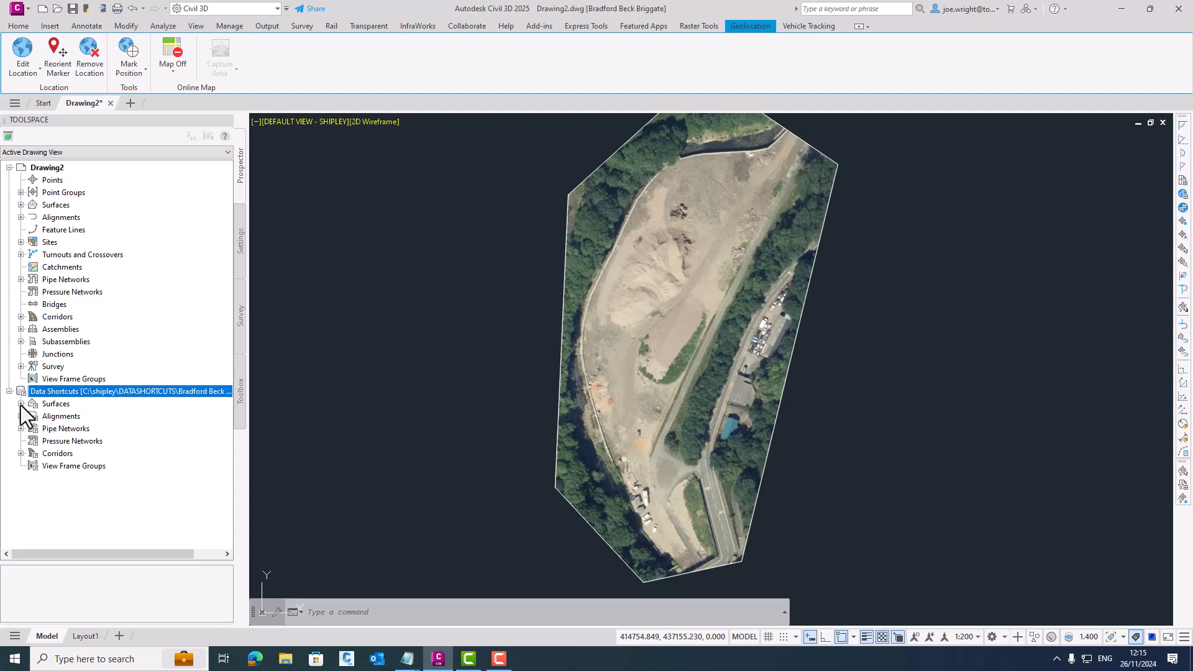
{"action": "left_click", "coordinate": [21, 404]}
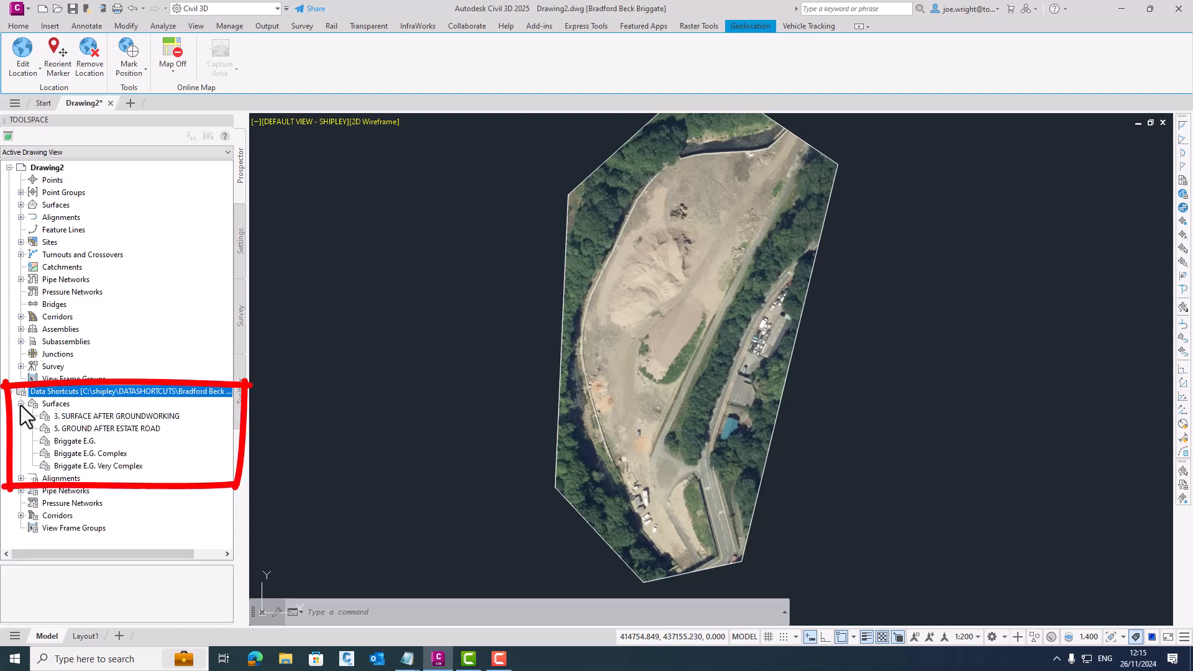
- Create a reference to the data shortcut surface 3. SURFACE AFTER GROUNDWORKING, using the Contours 0.1m and 0.5m style
{"action": "left_click", "coordinate": [108, 430]}
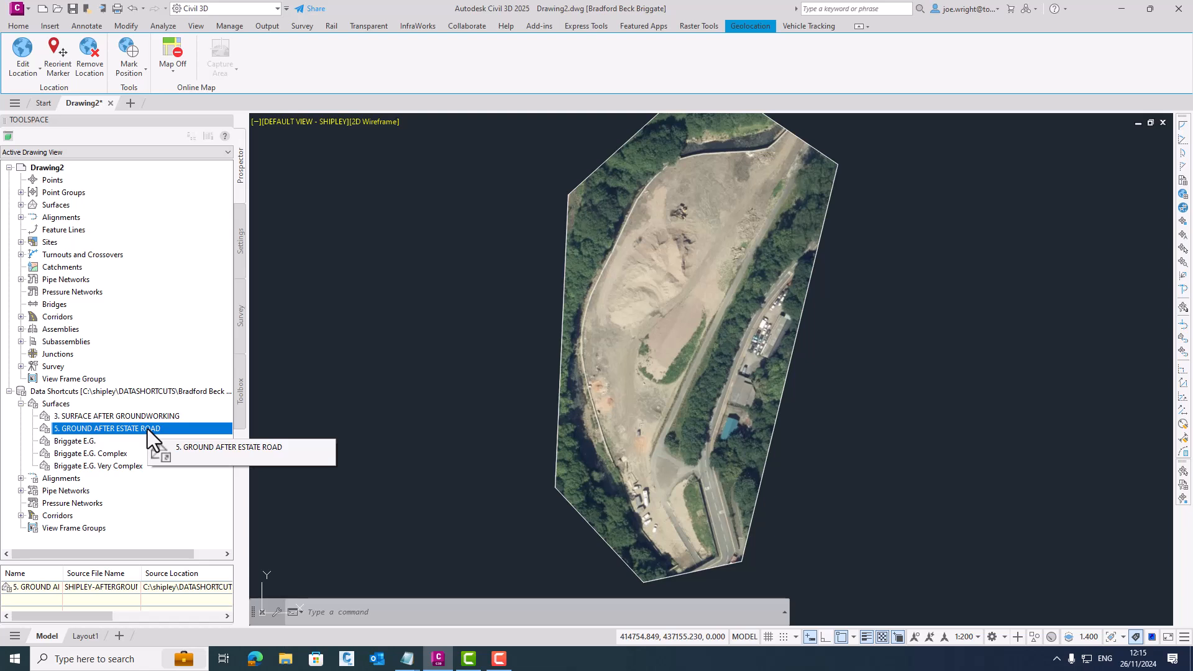
{"action": "left_click", "coordinate": [151, 417]}
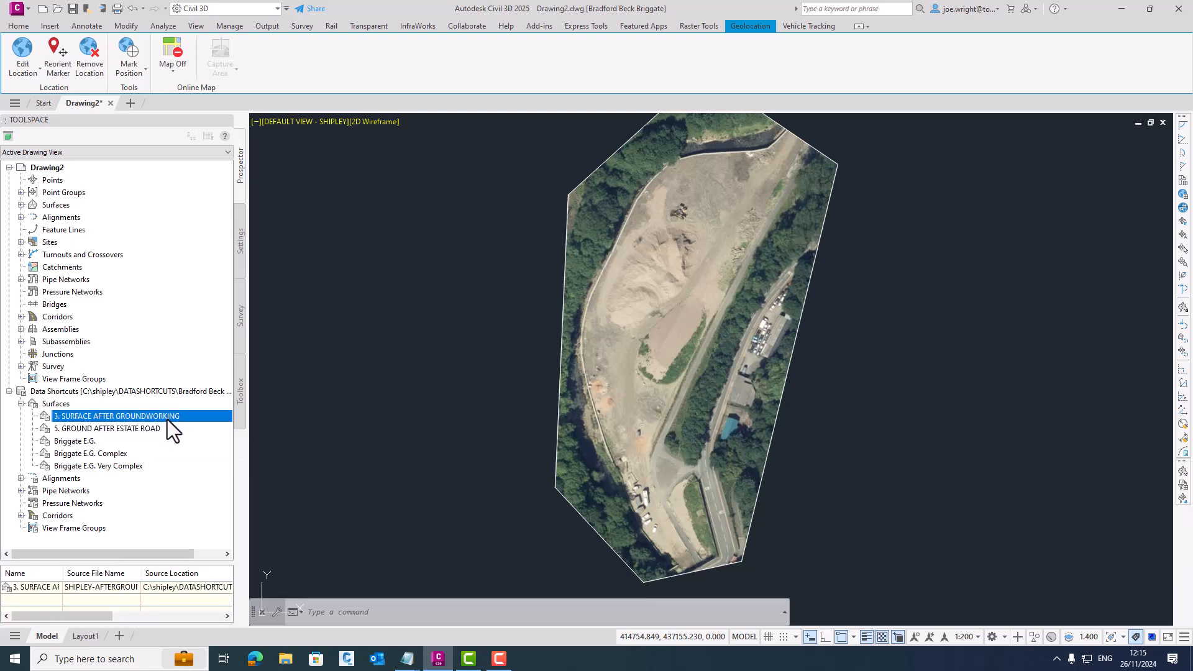
{"action": "right_click", "coordinate": [179, 416]}
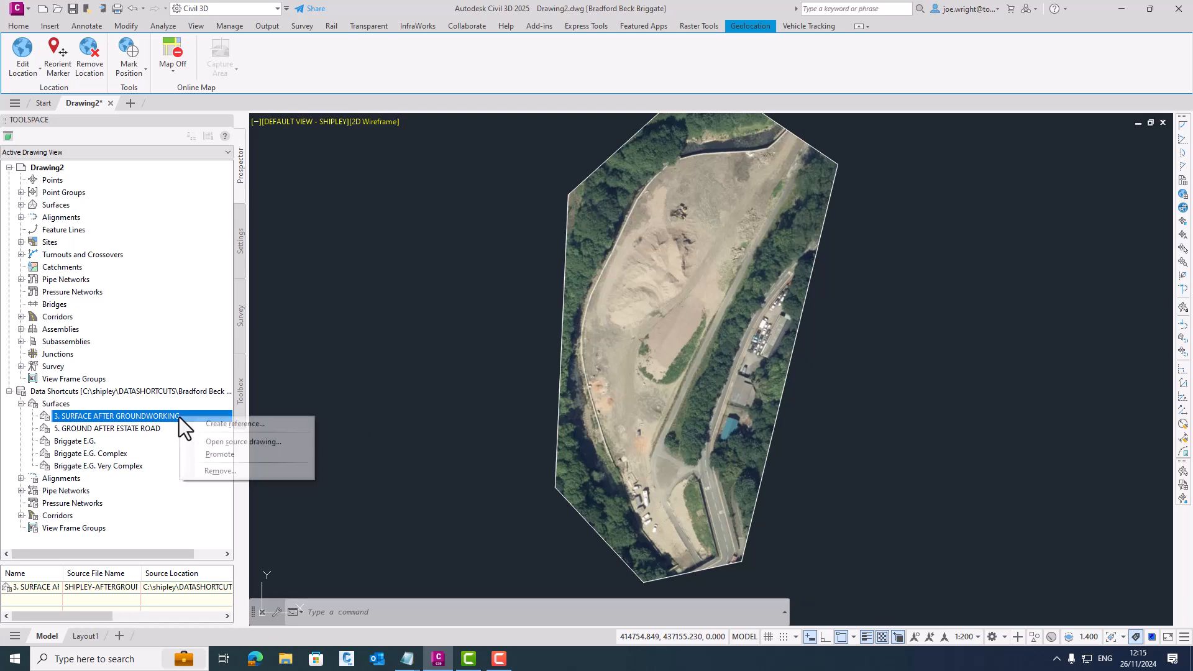
{"action": "left_click", "coordinate": [203, 423]}
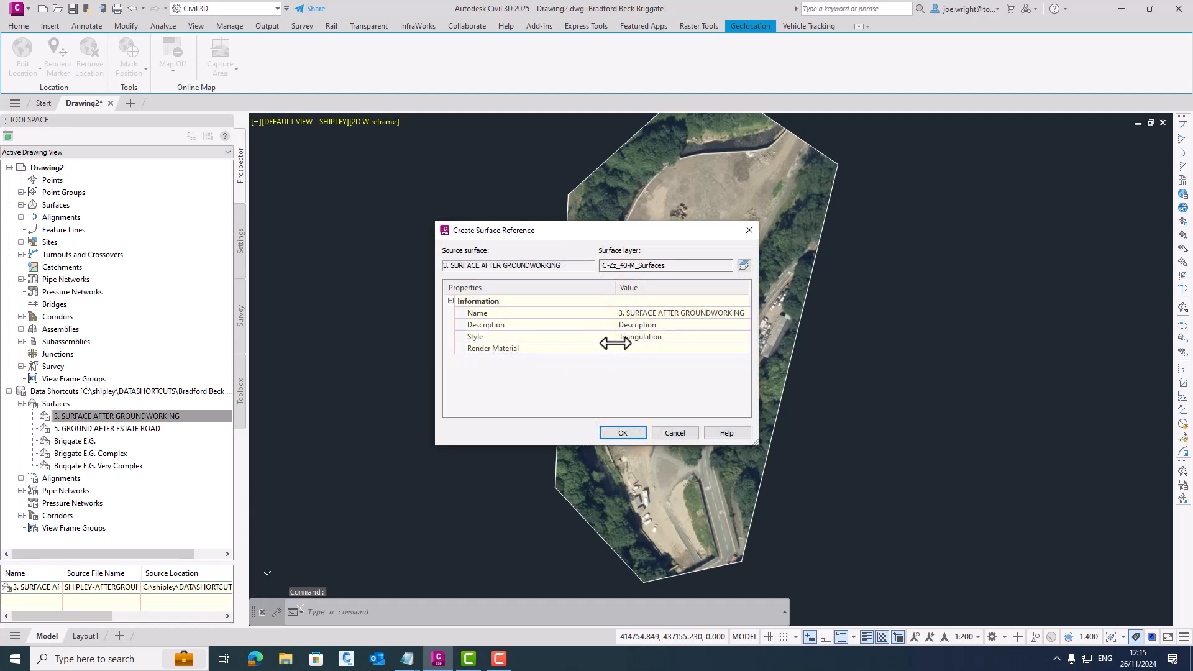
{"action": "left_click", "coordinate": [744, 336]}
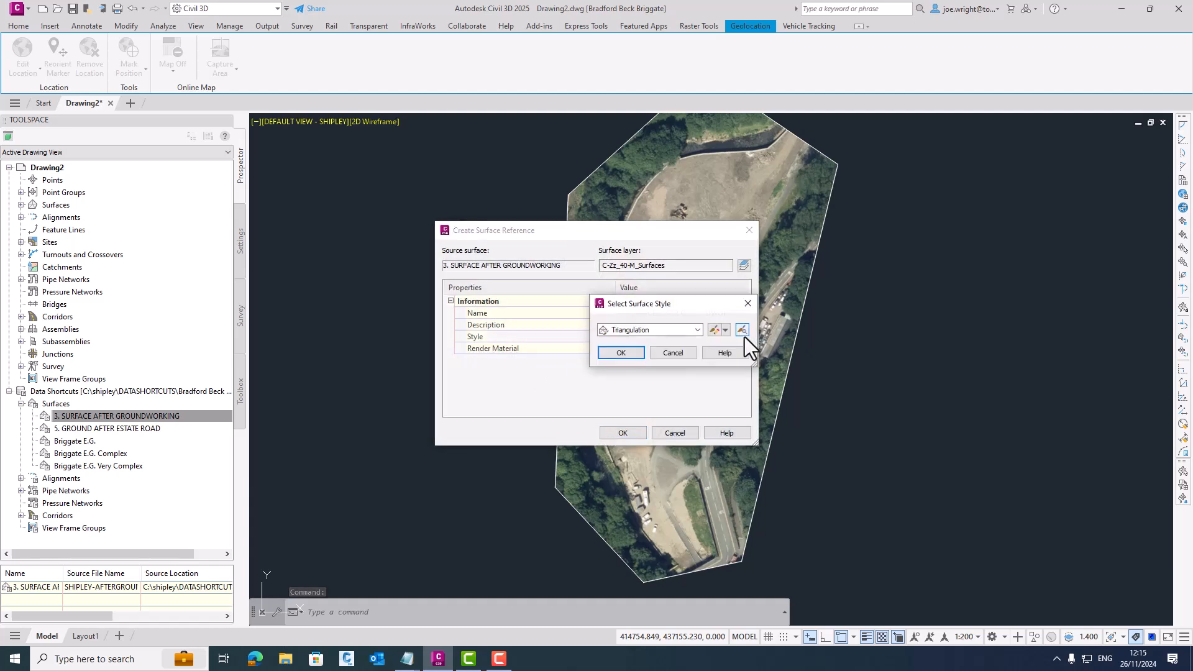
{"action": "left_click", "coordinate": [697, 330]}
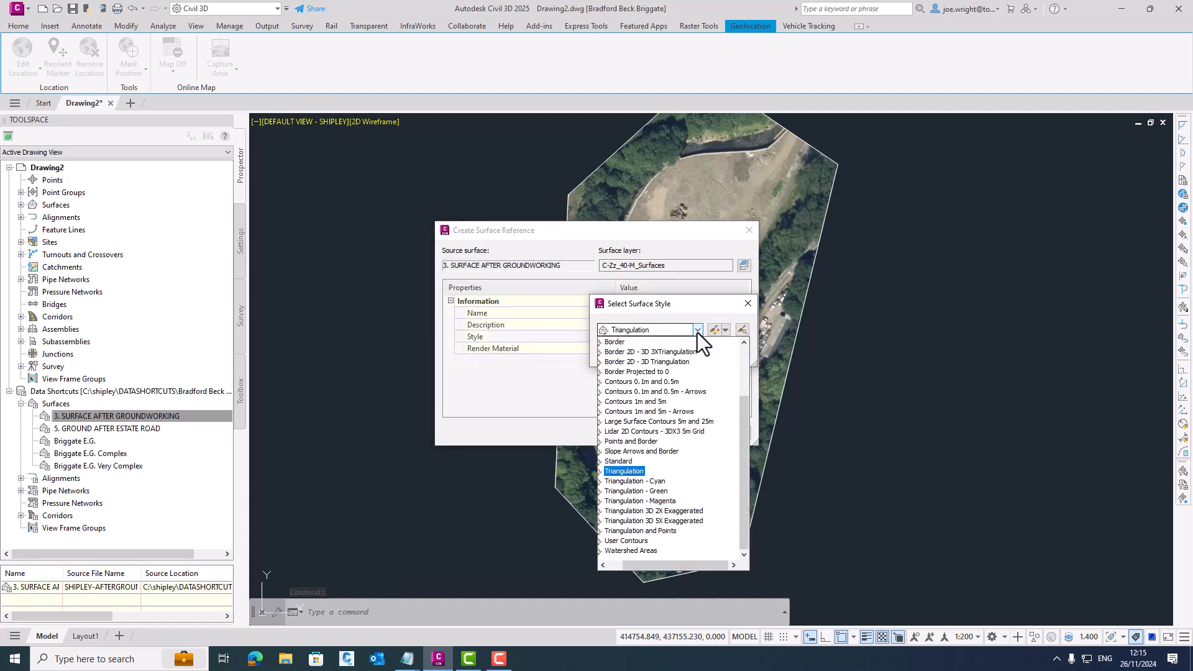
{"action": "left_click", "coordinate": [648, 382]}
{"action": "key", "text": "Return"}
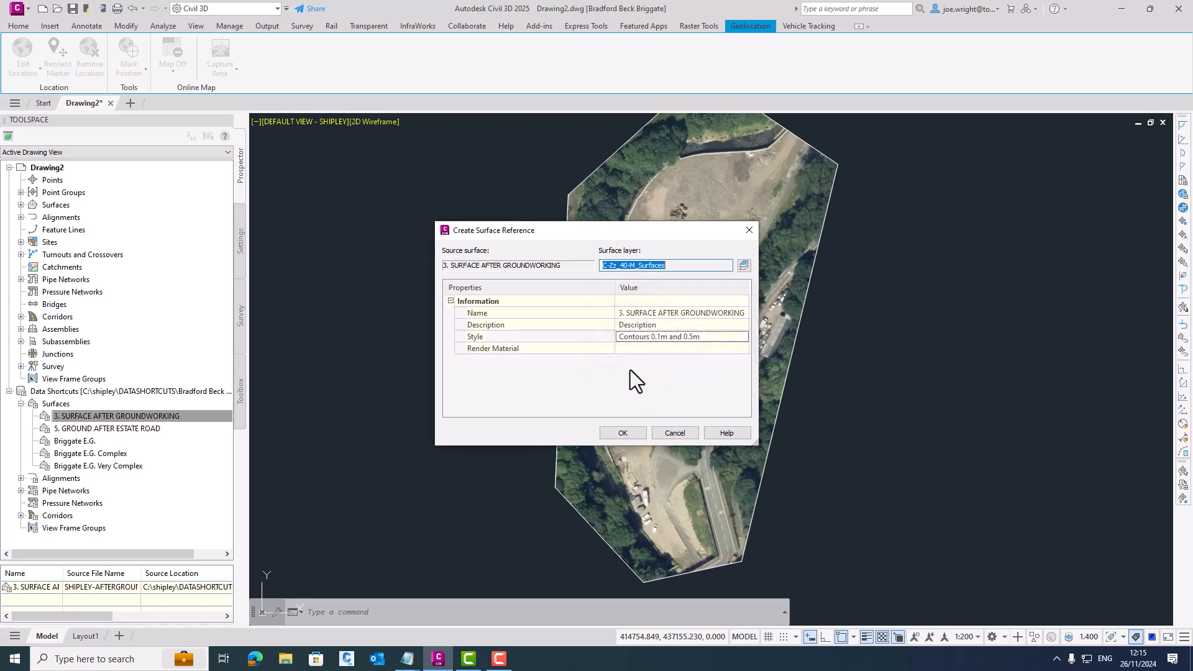
{"action": "left_click", "coordinate": [622, 433]}
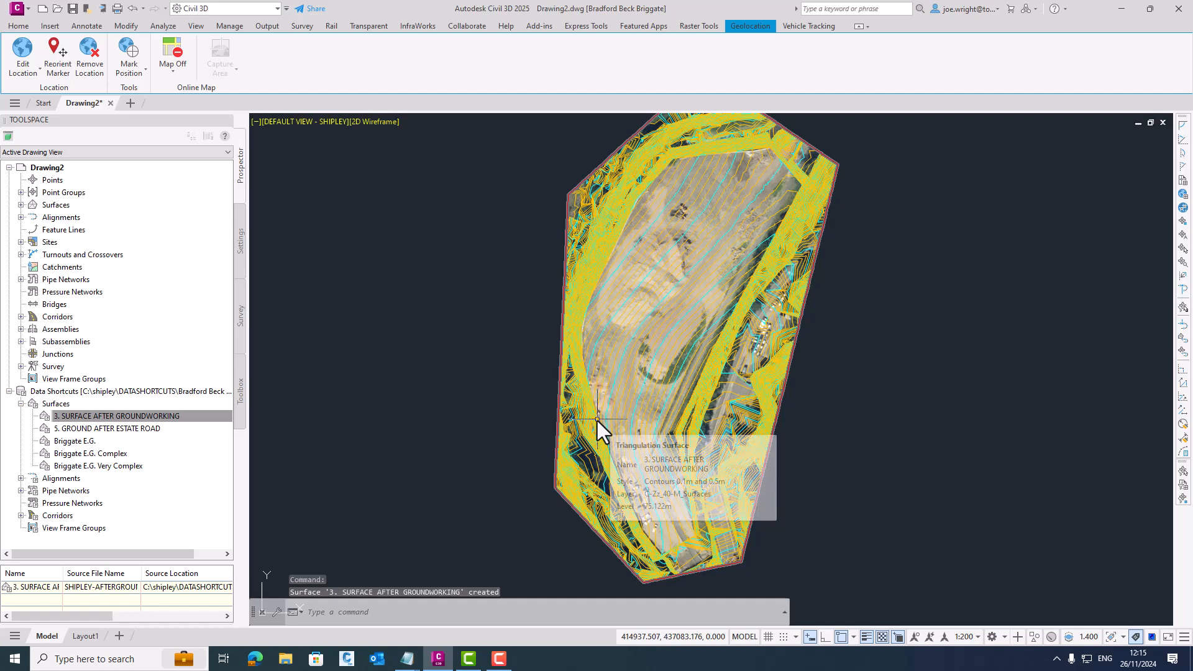
- Inspect the referenced groundworking surface in the Object Viewer and open its source drawing
{"action": "double_click", "coordinate": [753, 173]}
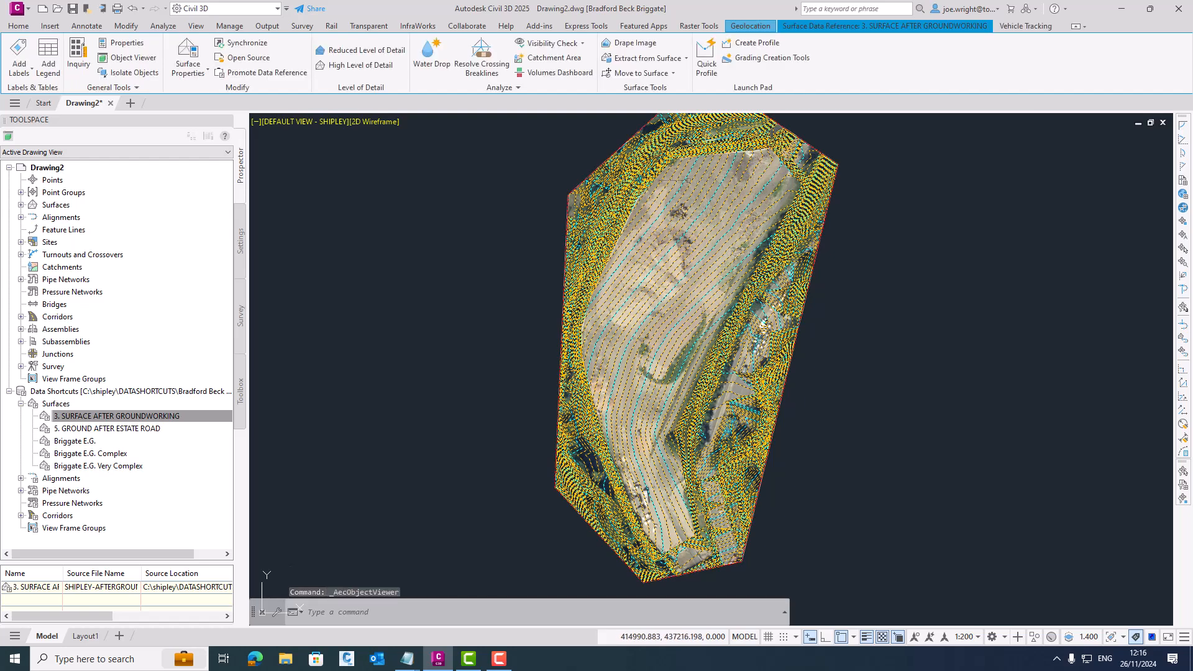
{"action": "key", "text": "Escape"}
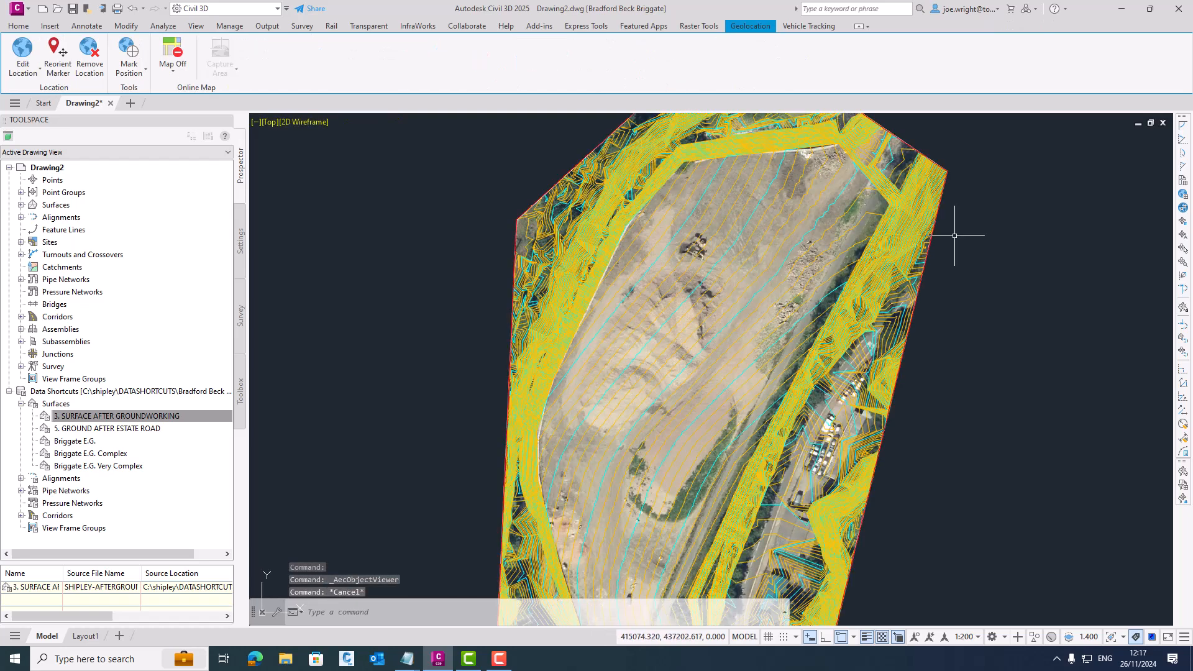
{"action": "left_click", "coordinate": [807, 272]}
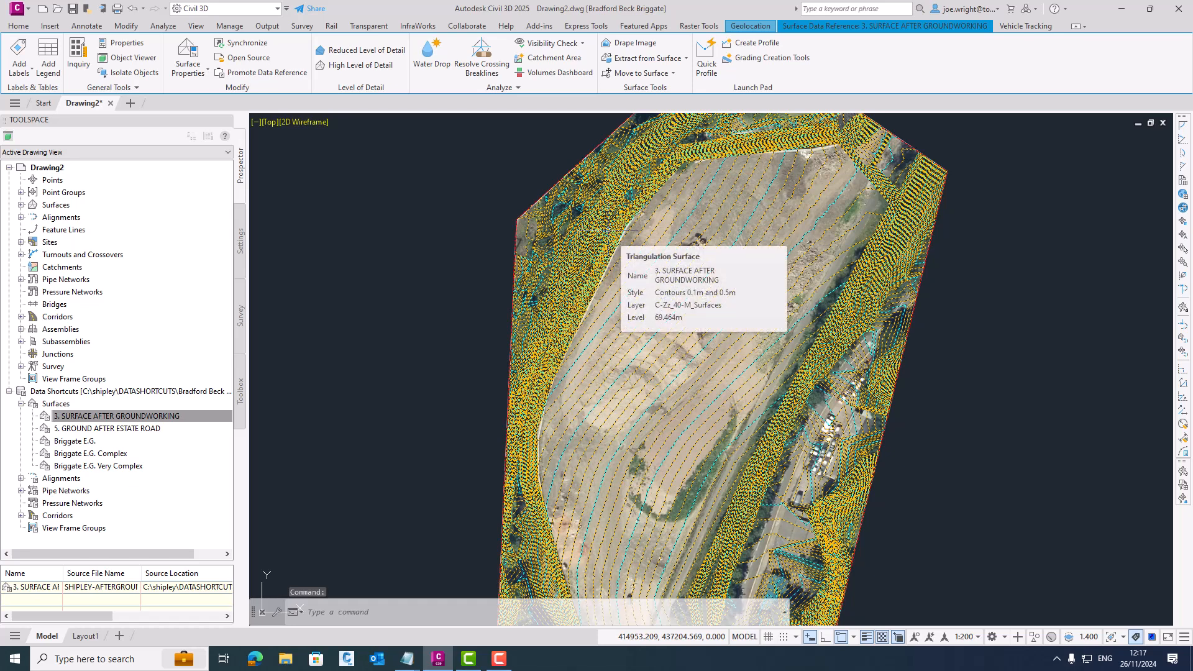
{"action": "right_click", "coordinate": [609, 232]}
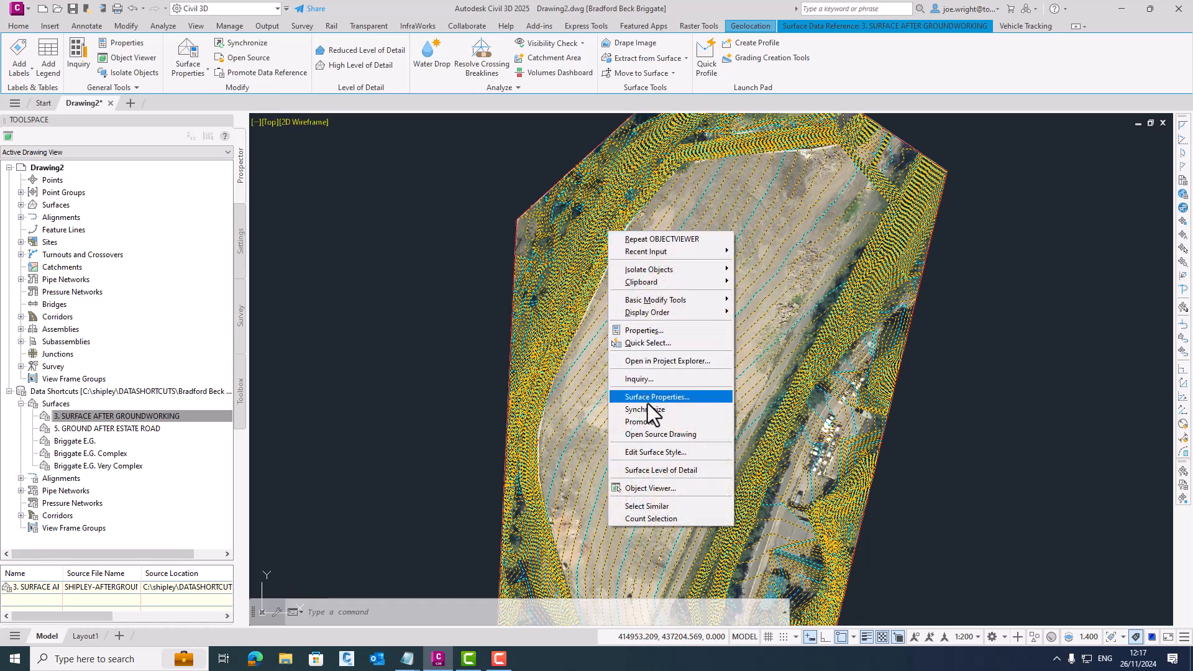
{"action": "left_click", "coordinate": [682, 434]}
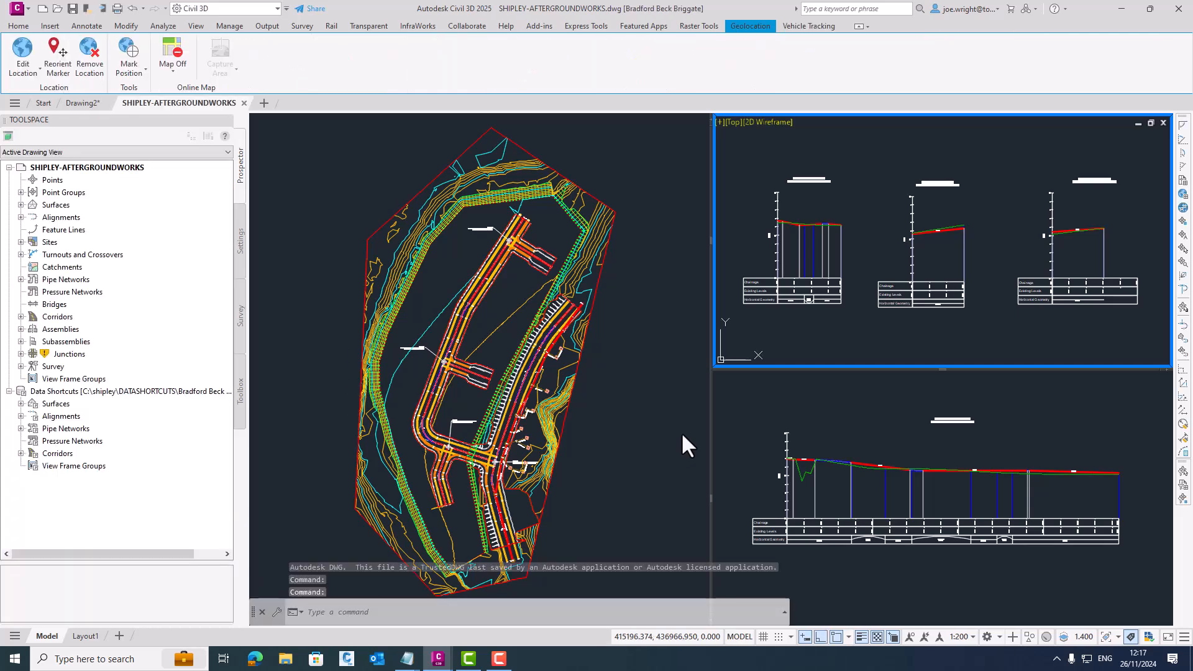
- Examine the surfaces and corridors in SHIPLEY-AFTERGROUNDWORKS, including 3. SURFACE AFTER GROUNDWORKING and 6. DISPLAY SURFACE
{"action": "left_click", "coordinate": [20, 205]}
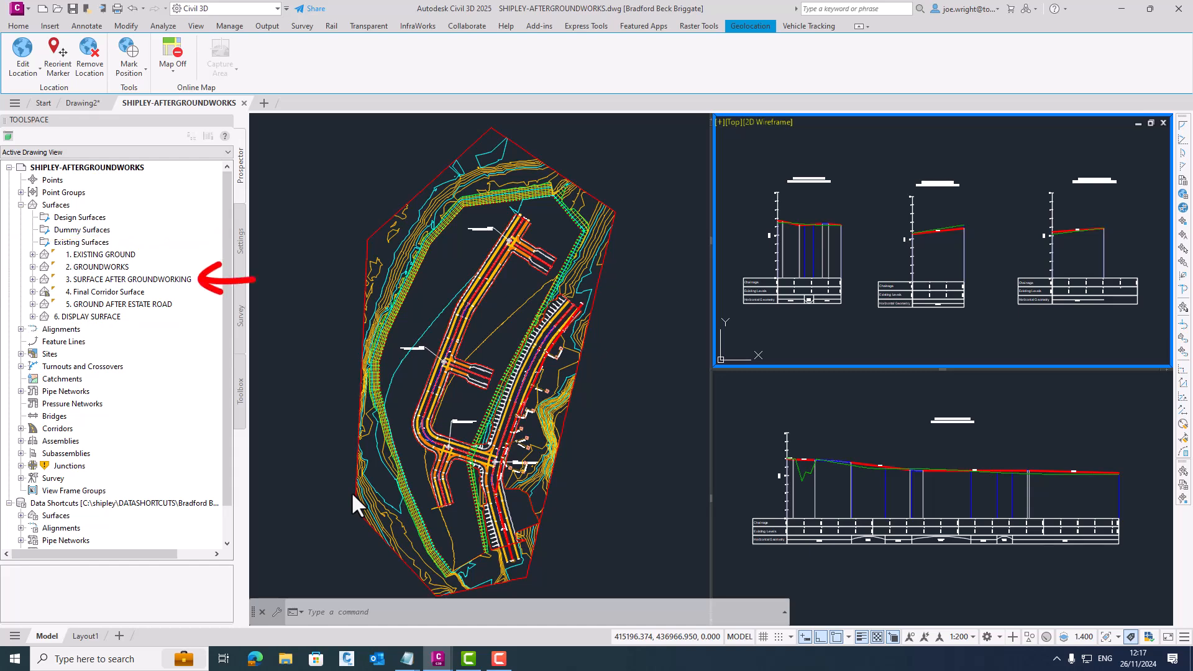
{"action": "left_click", "coordinate": [174, 280]}
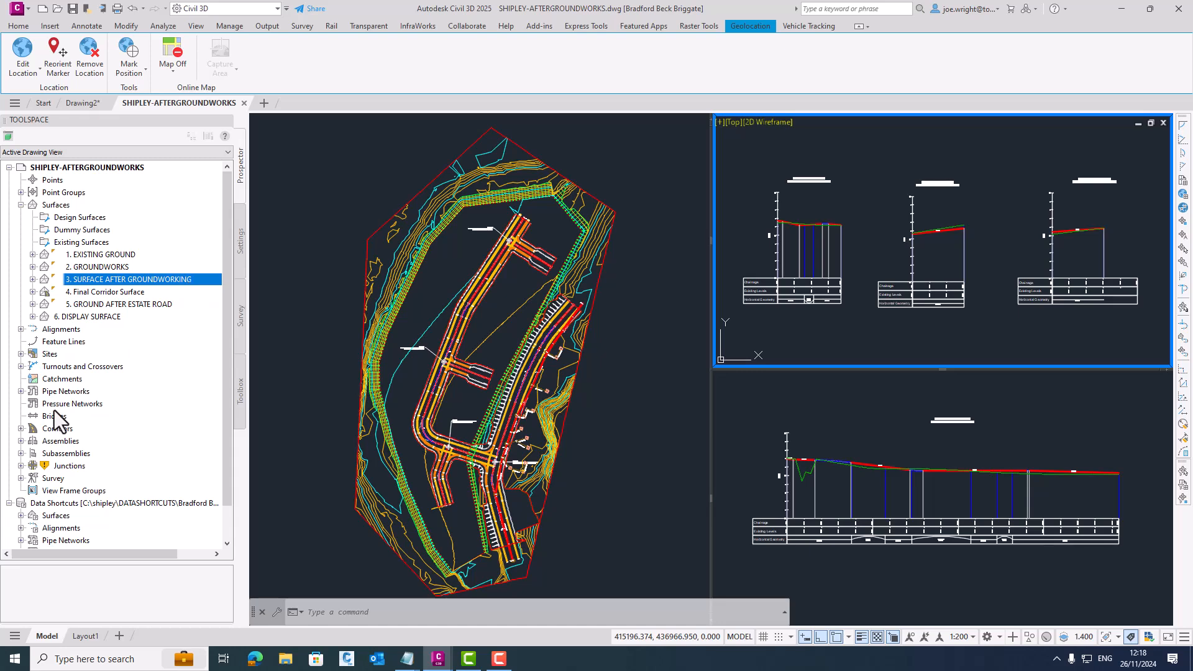
{"action": "left_click", "coordinate": [20, 428]}
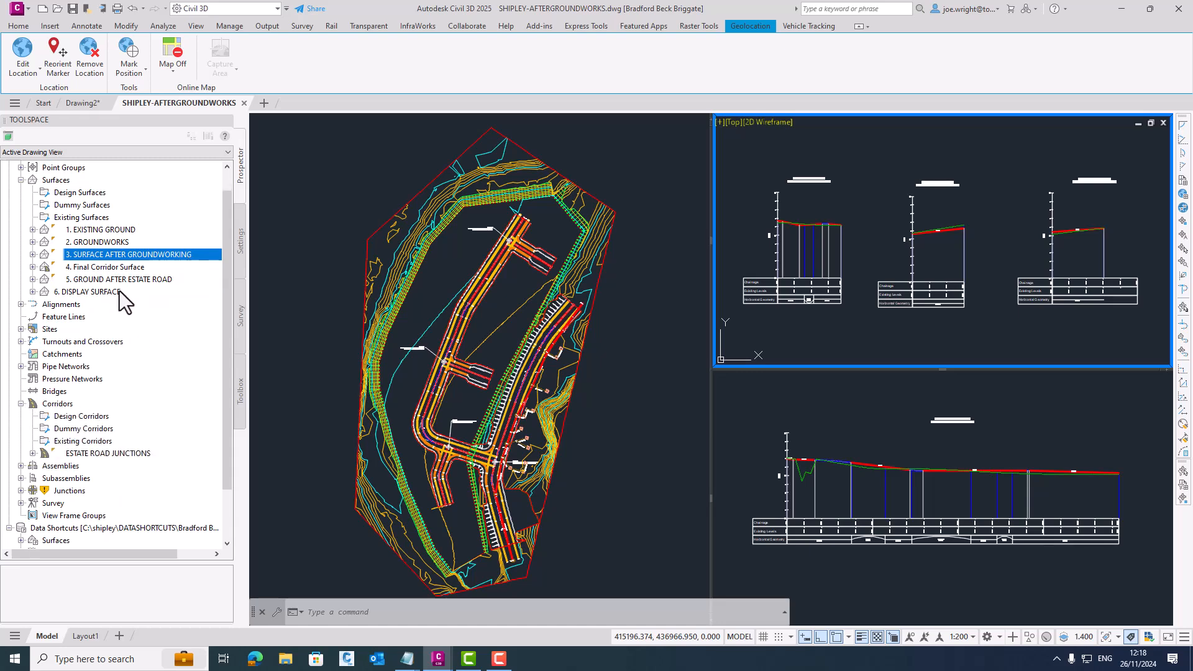
{"action": "left_click", "coordinate": [121, 292]}
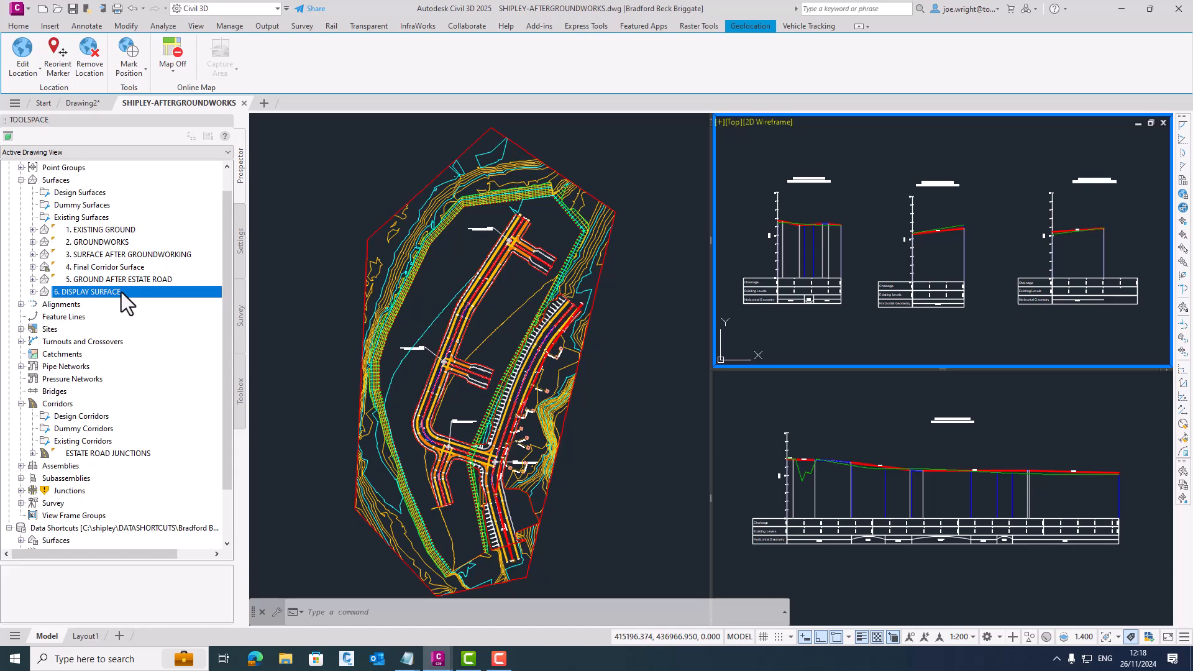
- View the display surface and the estate road corridor together in the Object Viewer
{"action": "left_click", "coordinate": [657, 245]}
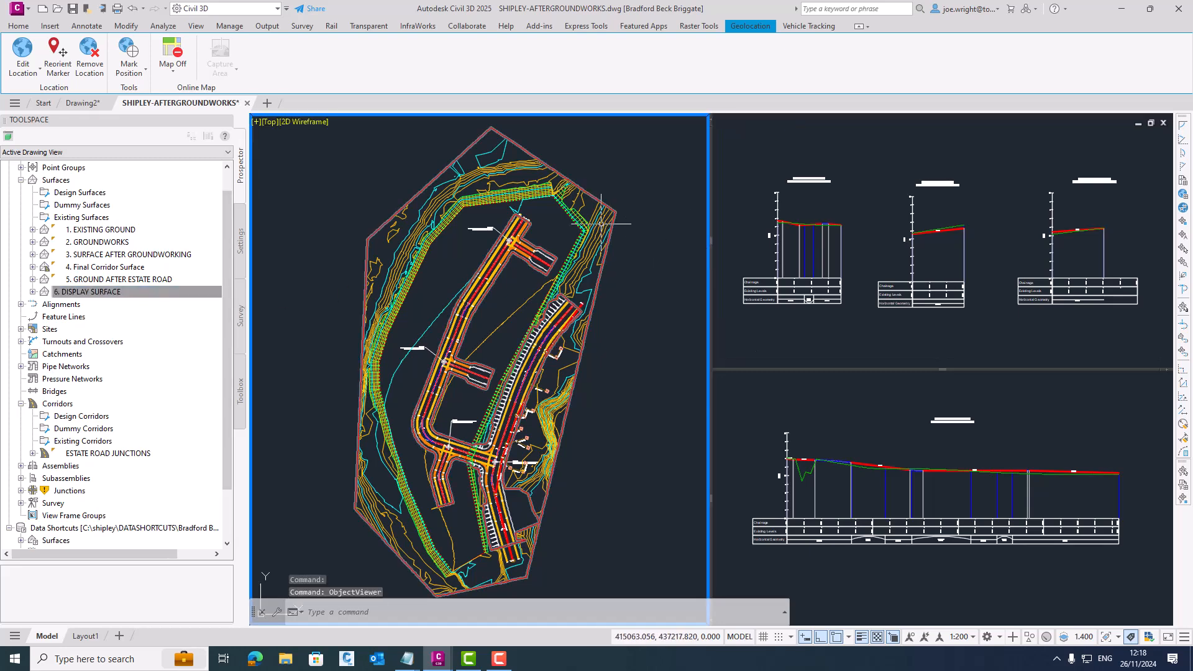
{"action": "left_click", "coordinate": [611, 228]}
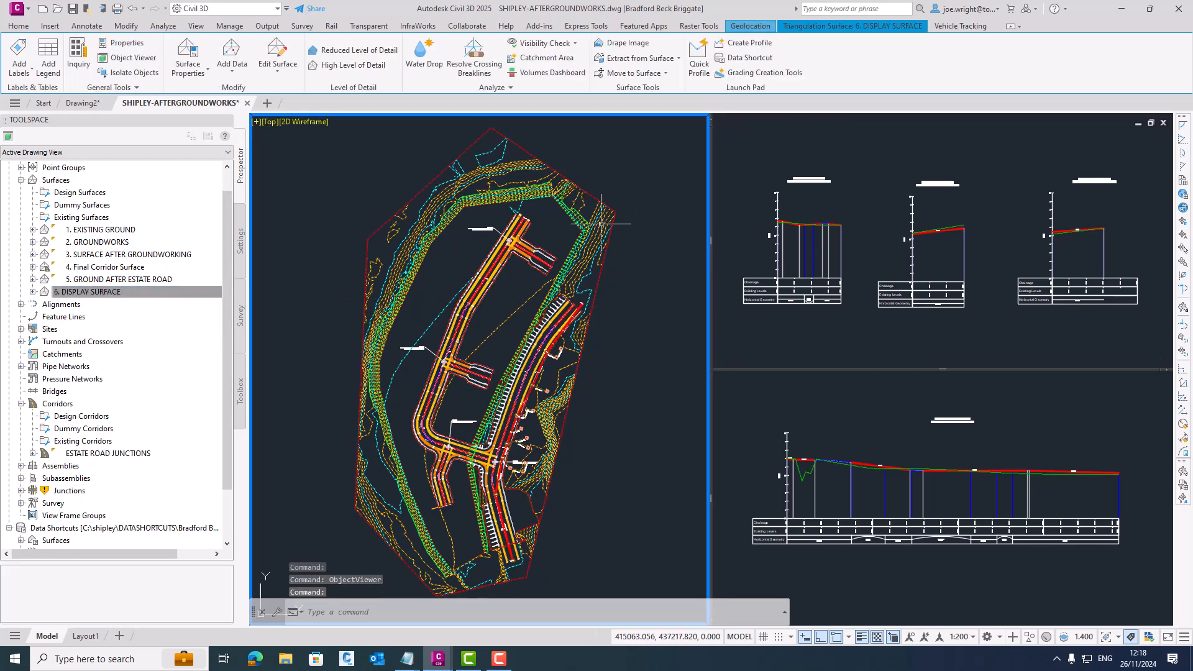
{"action": "left_click", "coordinate": [547, 256]}
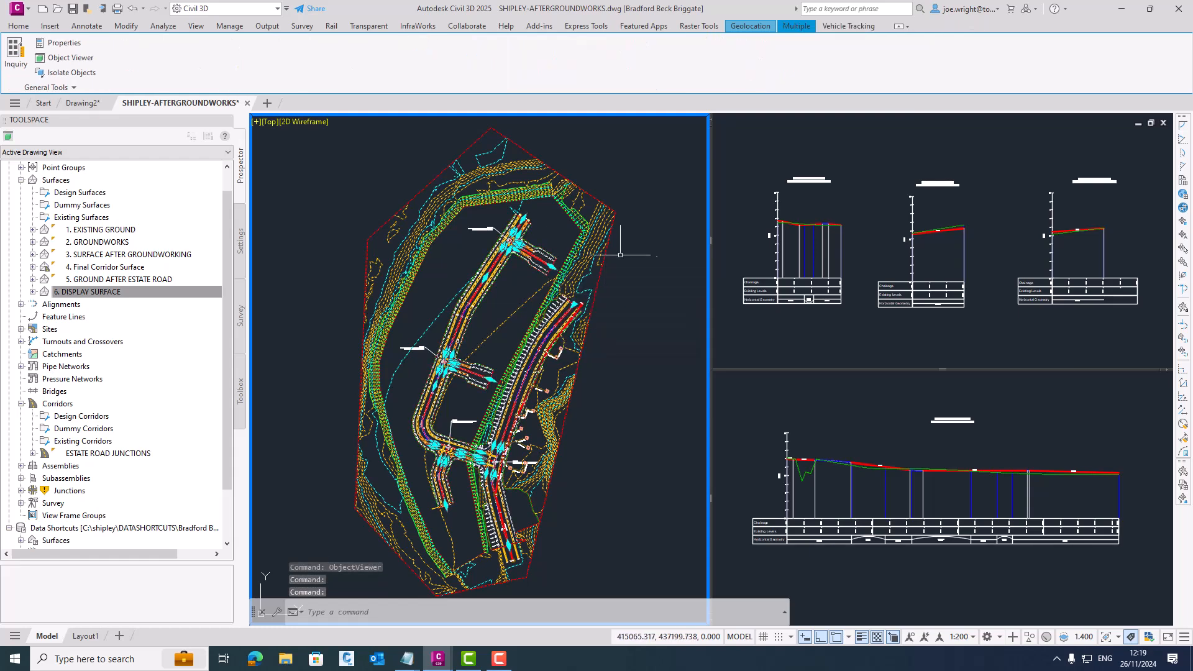
{"action": "right_click", "coordinate": [661, 271]}
{"action": "left_click", "coordinate": [704, 401]}
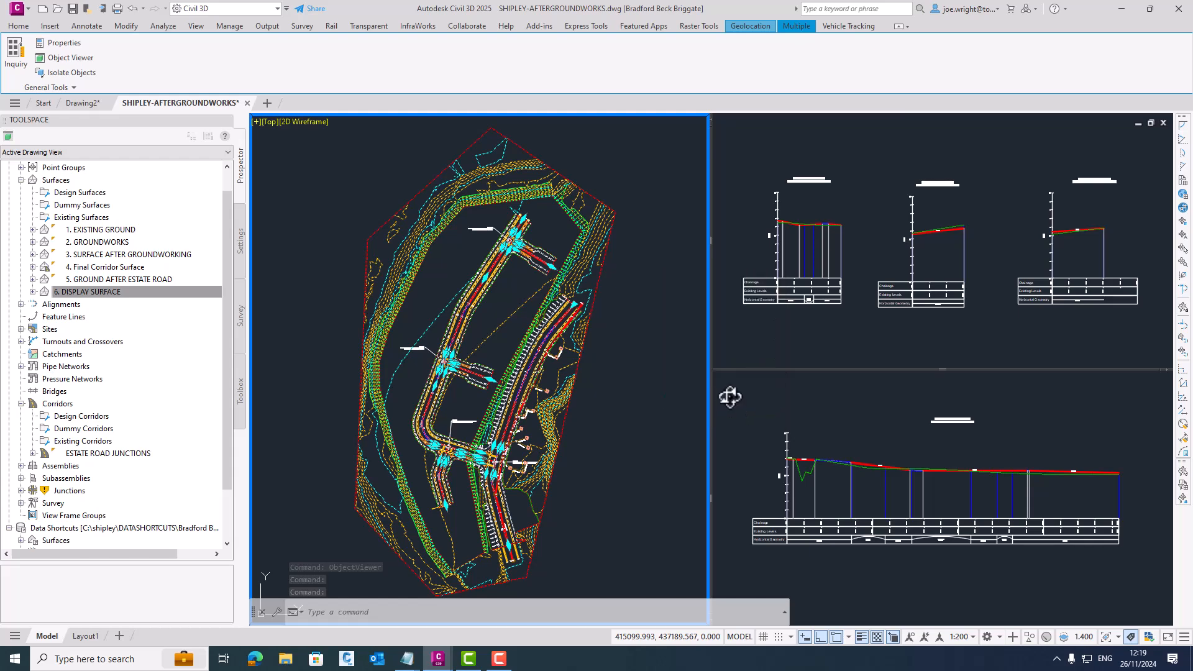
- Inspect the display surface and estate road corridor in 3D with the Realistic visual style, and close the Object Viewer
{"action": "left_click_drag", "start_coordinate": [679, 426], "coordinate": [633, 314]}
{"action": "scroll", "coordinate": [634, 314], "scroll_direction": "up", "scroll_amount": 2}
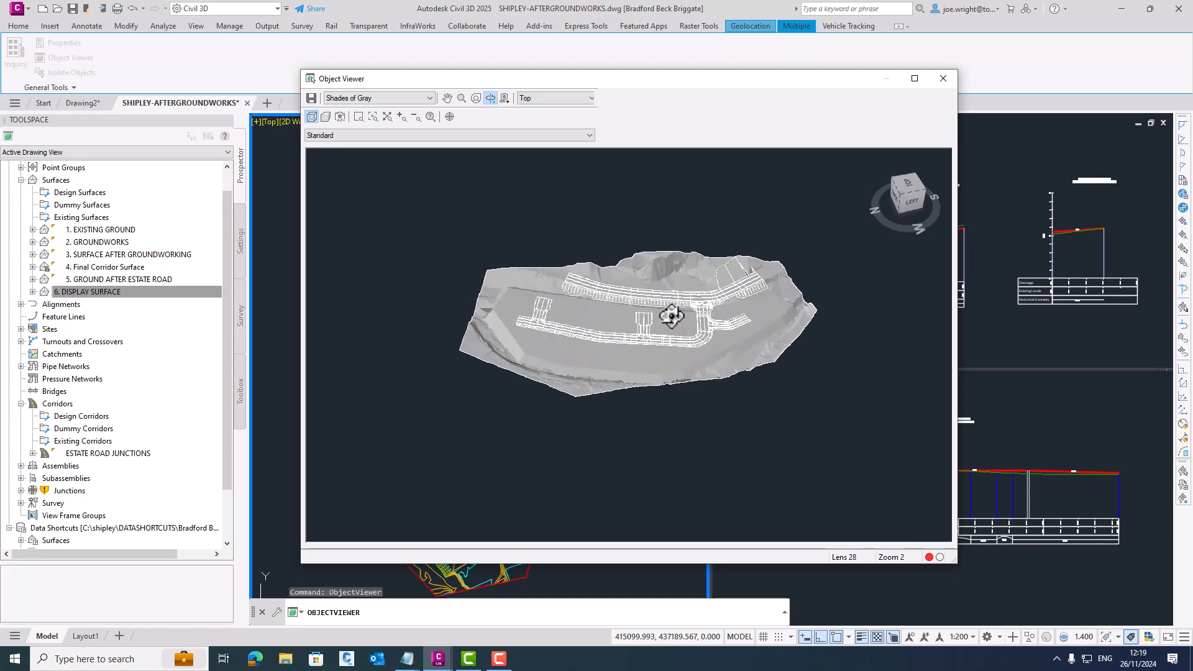
{"action": "left_click", "coordinate": [376, 99]}
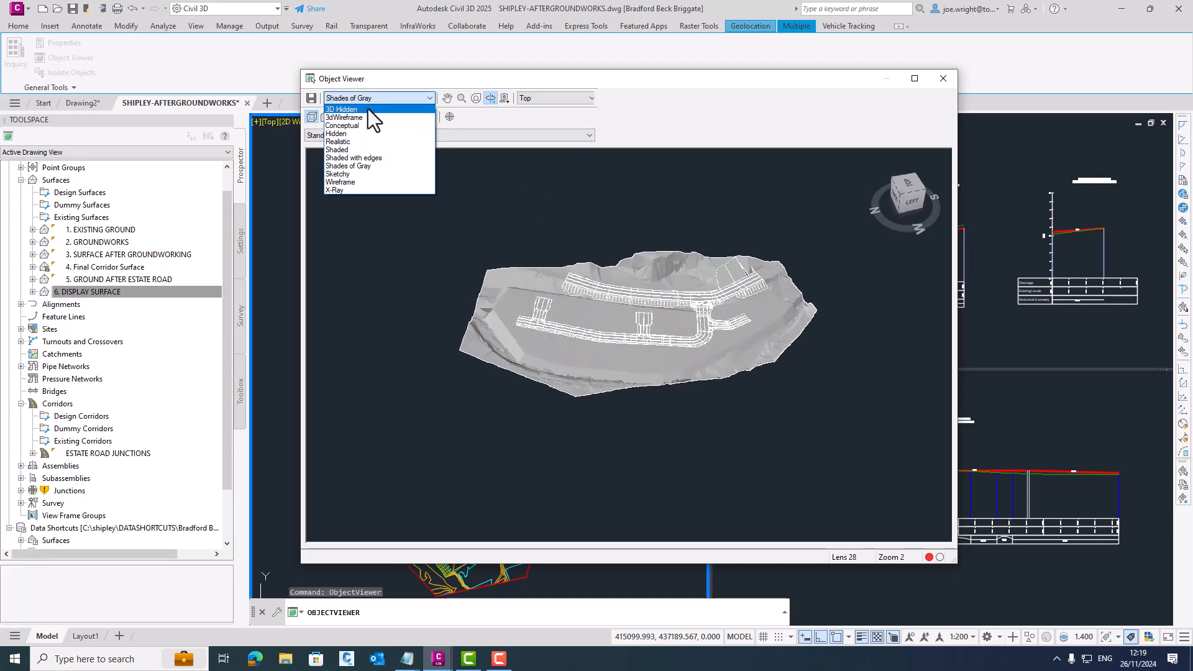
{"action": "left_click", "coordinate": [346, 142]}
{"action": "scroll", "coordinate": [719, 353], "scroll_direction": "up", "scroll_amount": 2}
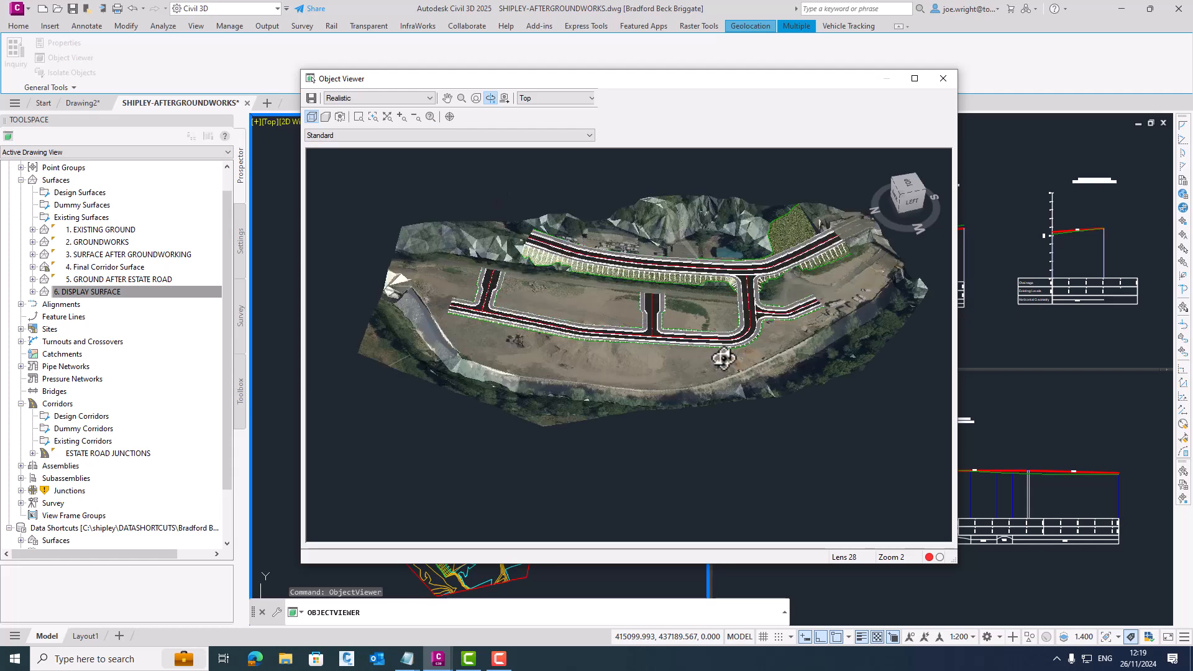
{"action": "middle_click_drag", "start_coordinate": [719, 350], "coordinate": [697, 407]}
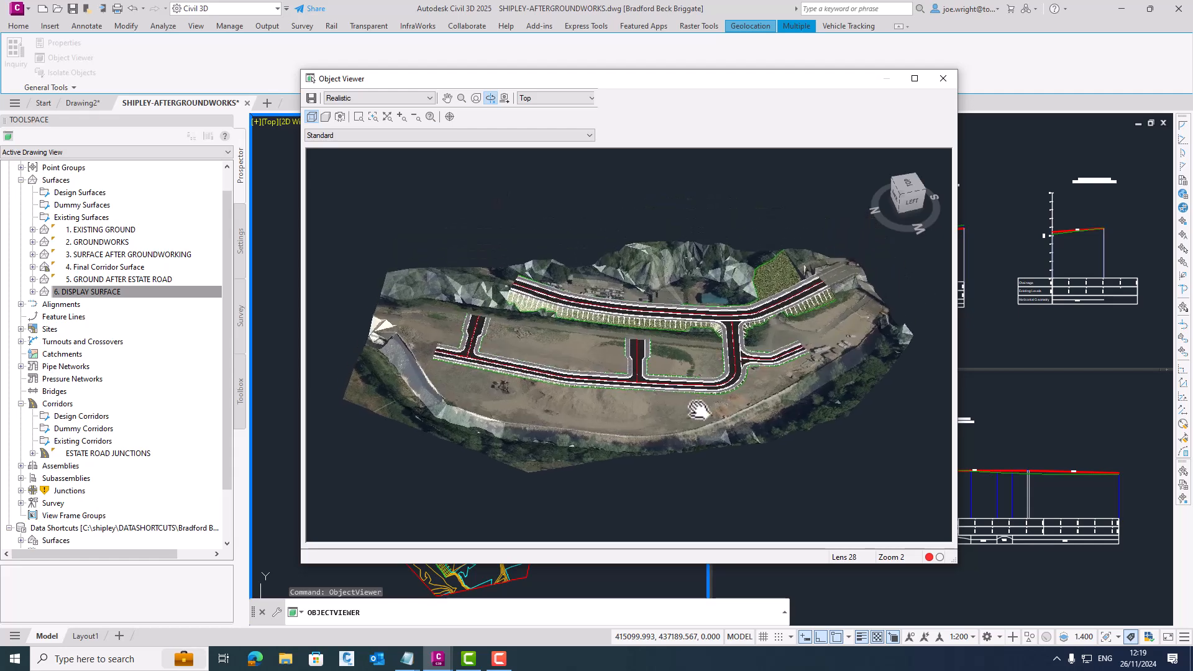
{"action": "scroll", "coordinate": [697, 407], "scroll_direction": "up", "scroll_amount": 2}
{"action": "mouse_move", "coordinate": [628, 446]}
{"action": "left_mouse_down"}
{"action": "mouse_move", "coordinate": [642, 307]}
{"action": "mouse_move", "coordinate": [664, 347]}
{"action": "mouse_move", "coordinate": [665, 418]}
{"action": "mouse_move", "coordinate": [630, 423]}
{"action": "left_mouse_up"}
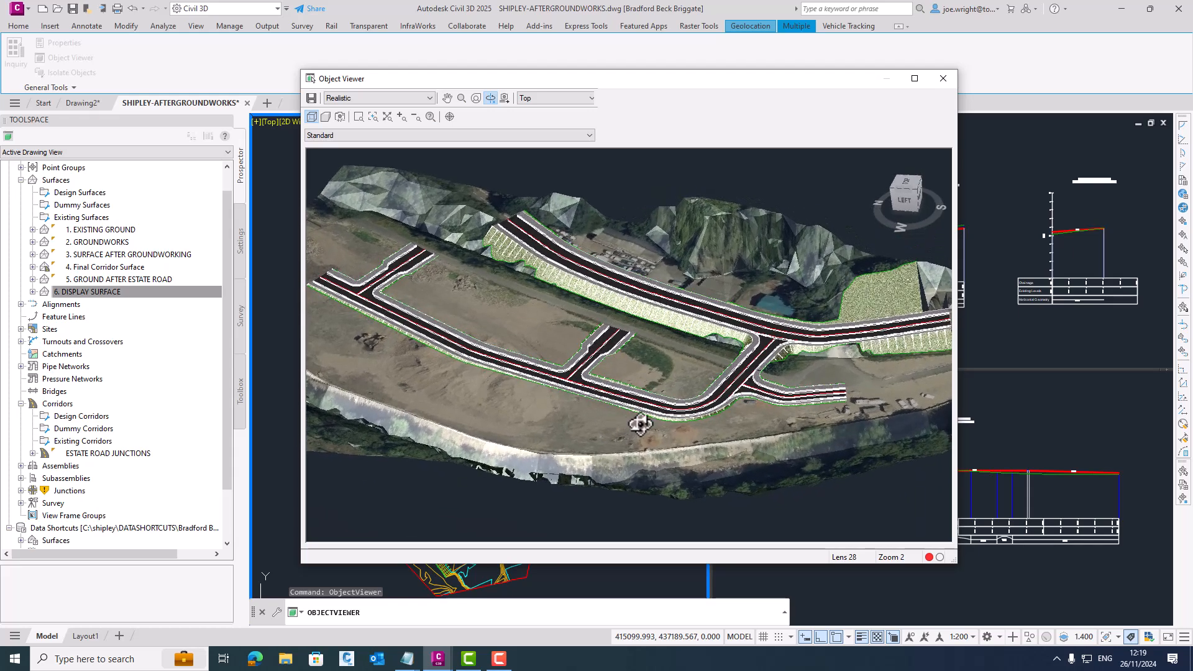
{"action": "left_click", "coordinate": [948, 83]}
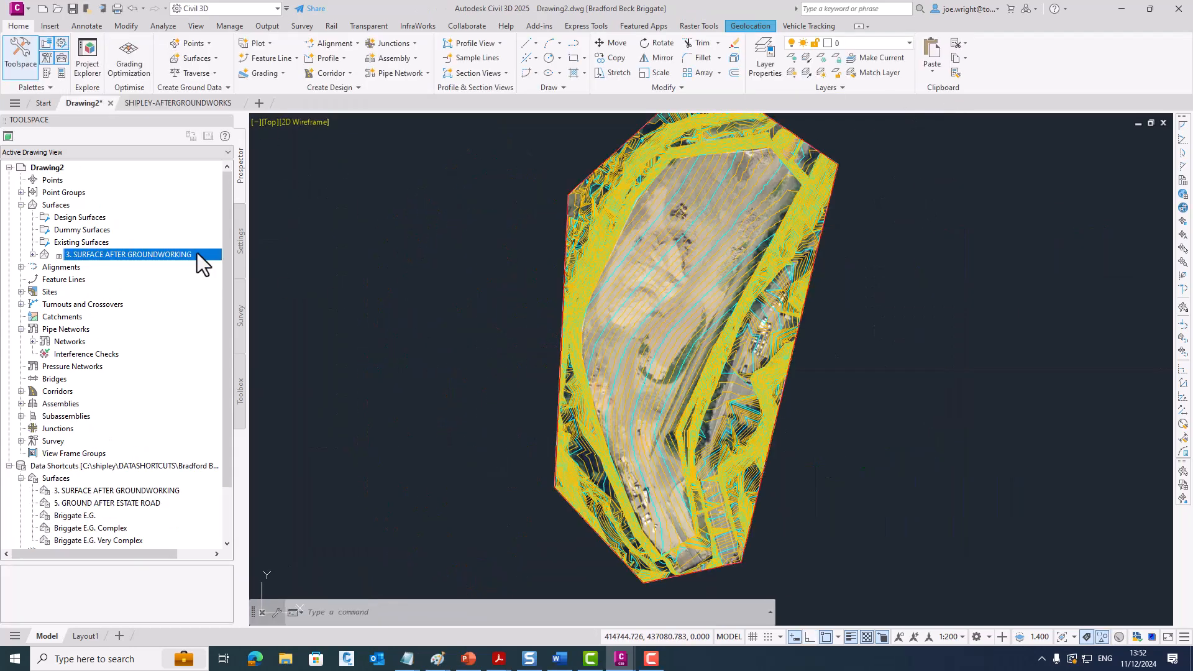
- Delete the referenced surface 3. SURFACE AFTER GROUNDWORKING from Drawing2
{"action": "right_click", "coordinate": [200, 254]}
{"action": "left_click", "coordinate": [242, 338]}
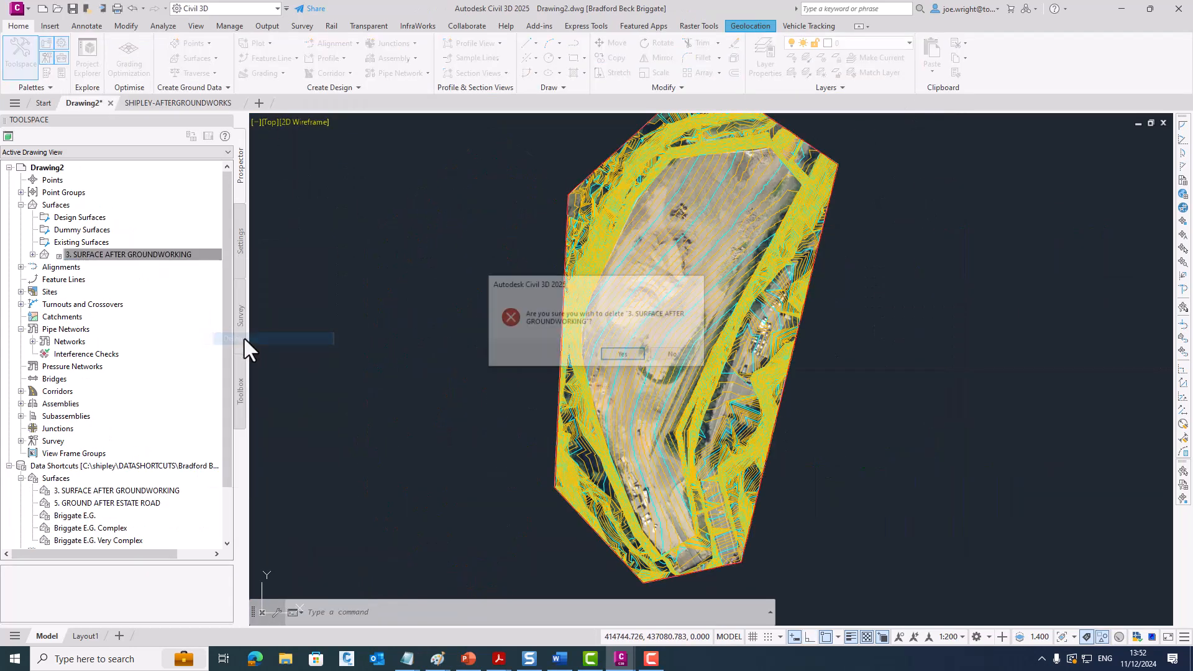
{"action": "left_click", "coordinate": [613, 355]}
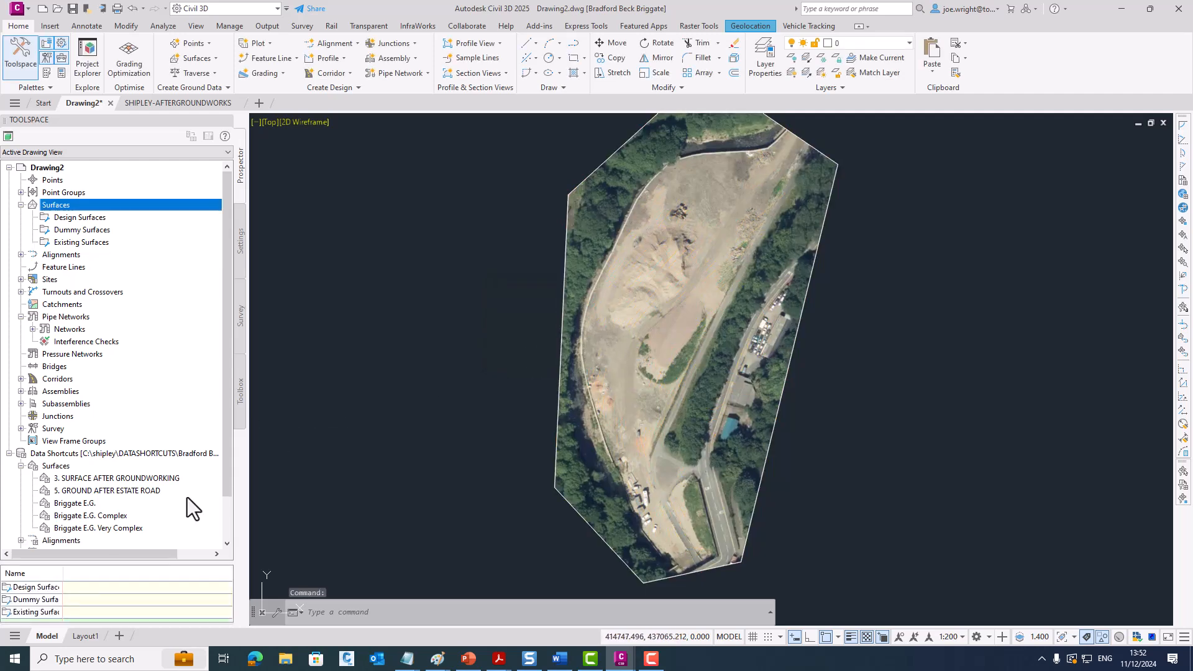
- Create a reference to the data shortcut surface 5. GROUND AFTER ESTATE ROAD, using the Contours 0.1m and 0.5m style
{"action": "right_click", "coordinate": [157, 492]}
{"action": "left_click", "coordinate": [193, 499]}
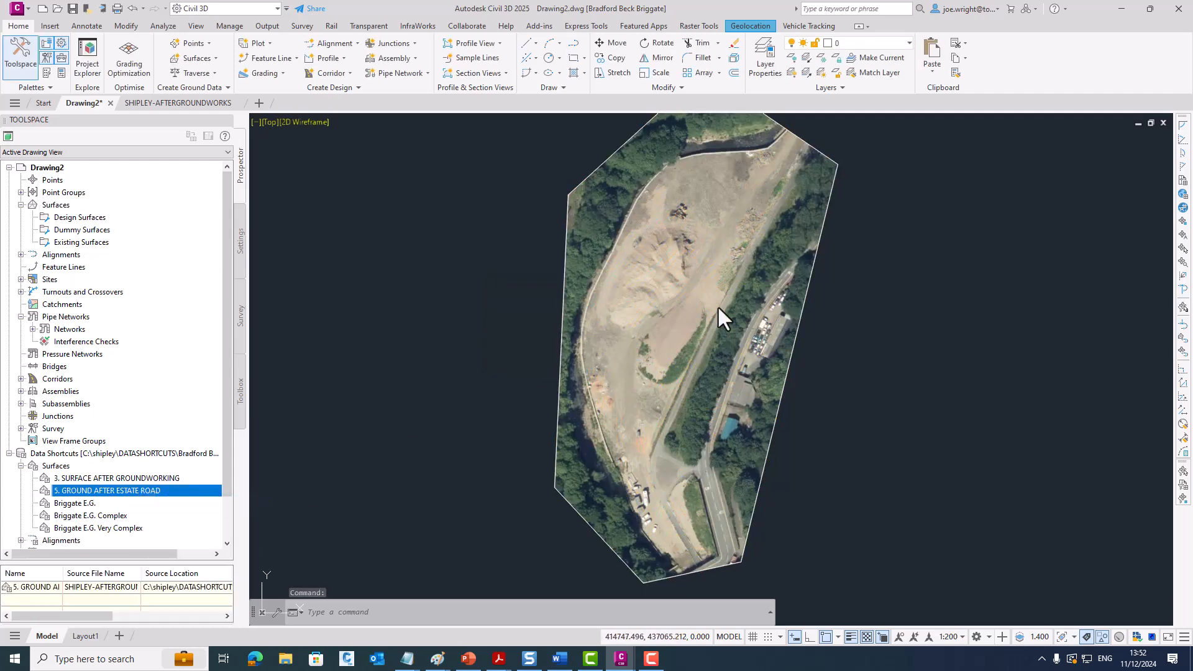
{"action": "left_click", "coordinate": [670, 336]}
{"action": "left_click", "coordinate": [743, 336]}
{"action": "left_click", "coordinate": [836, 387]}
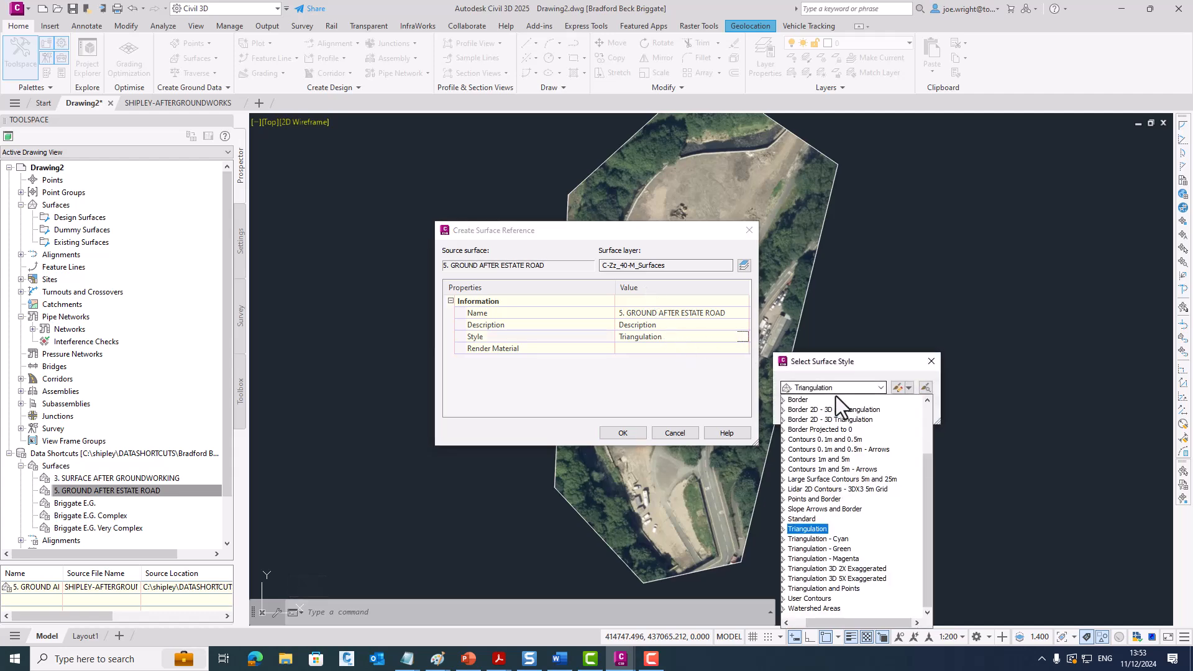
{"action": "left_click", "coordinate": [828, 445]}
{"action": "left_click", "coordinate": [804, 411]}
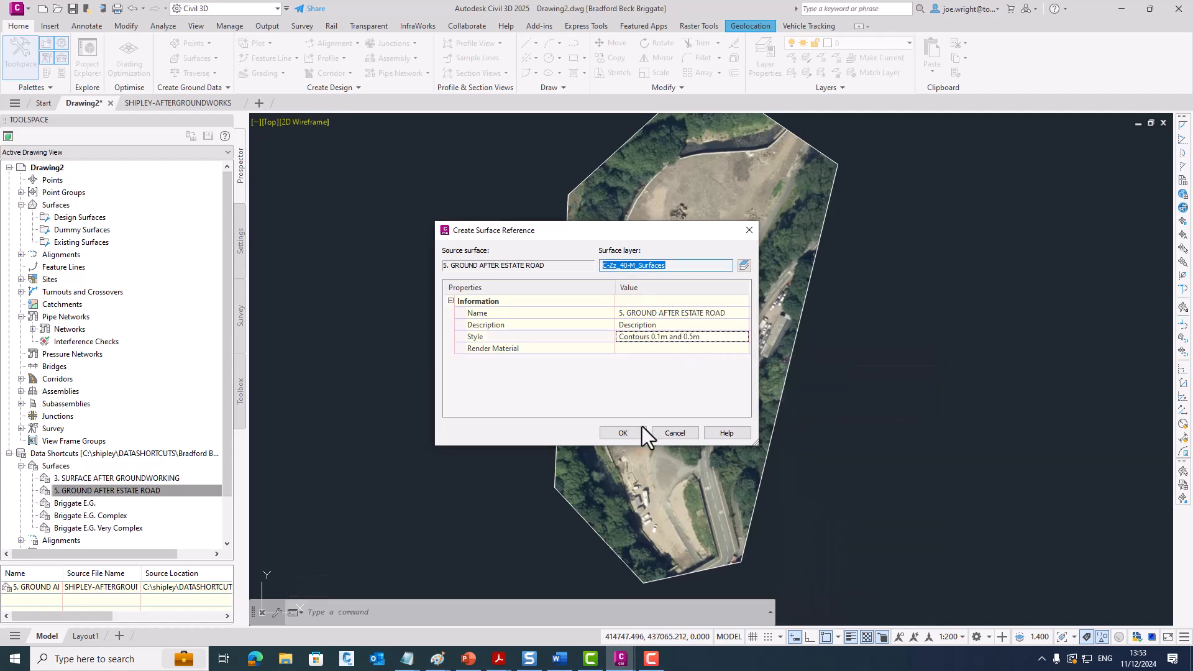
{"action": "left_click", "coordinate": [618, 431]}
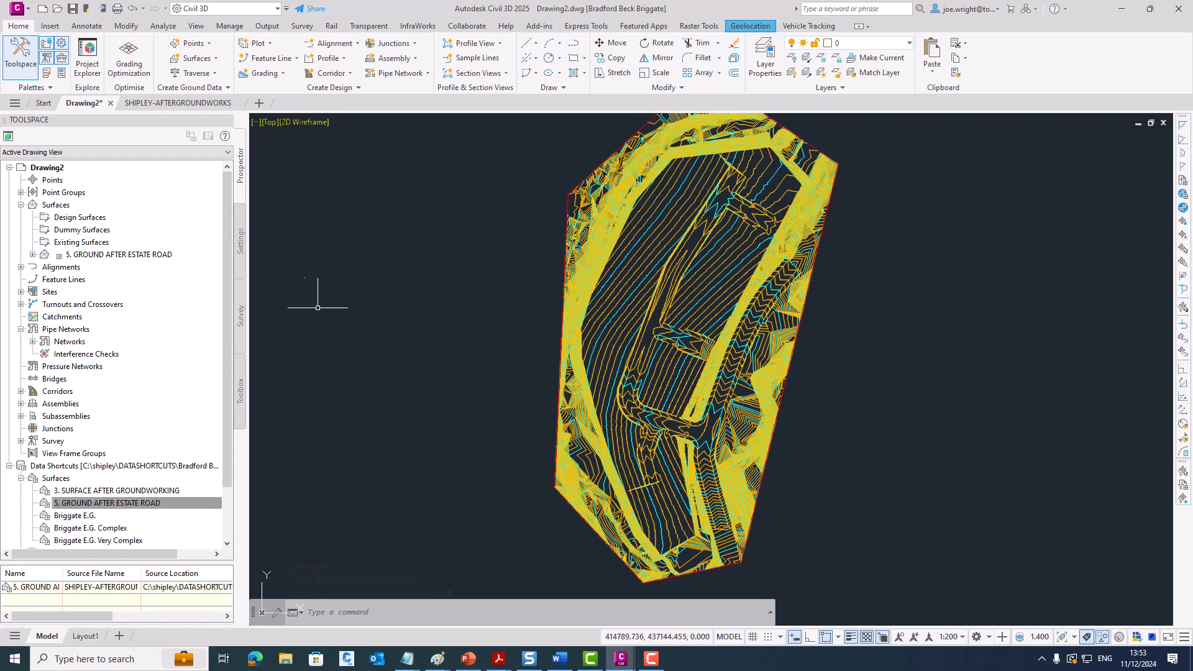
- Create a reference to the data shortcut pipe network Exisiting Effluent Sewer Drain, using the _UKIE - DCG Combined parts list
{"action": "left_click", "coordinate": [21, 204]}
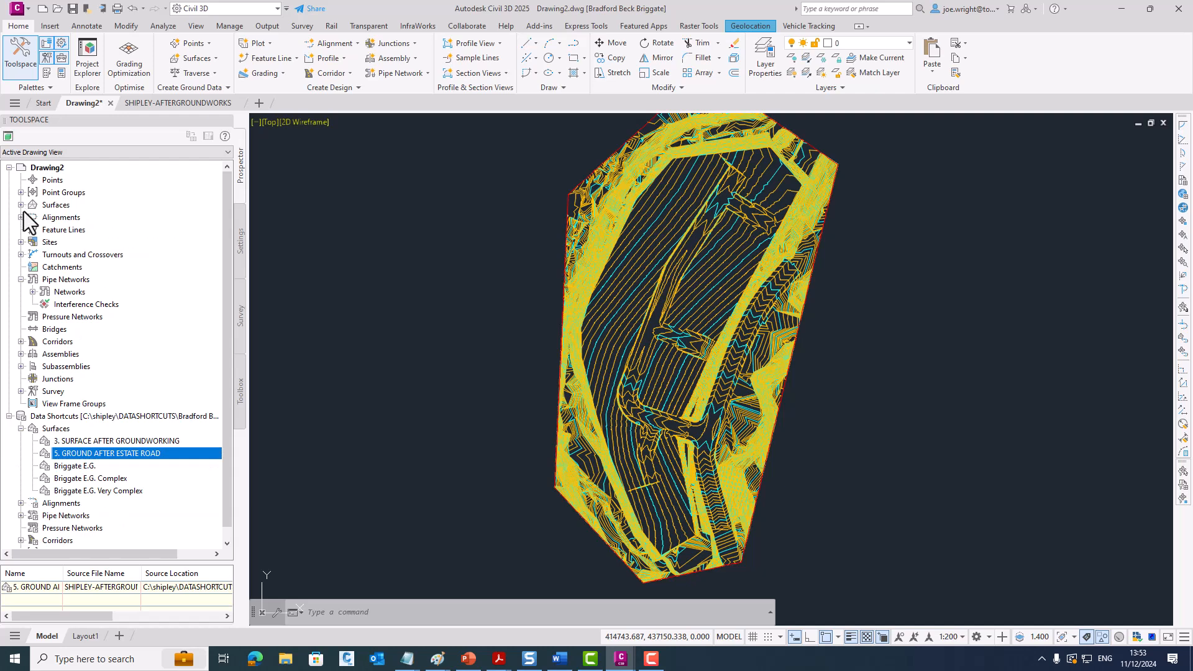
{"action": "left_click", "coordinate": [32, 292]}
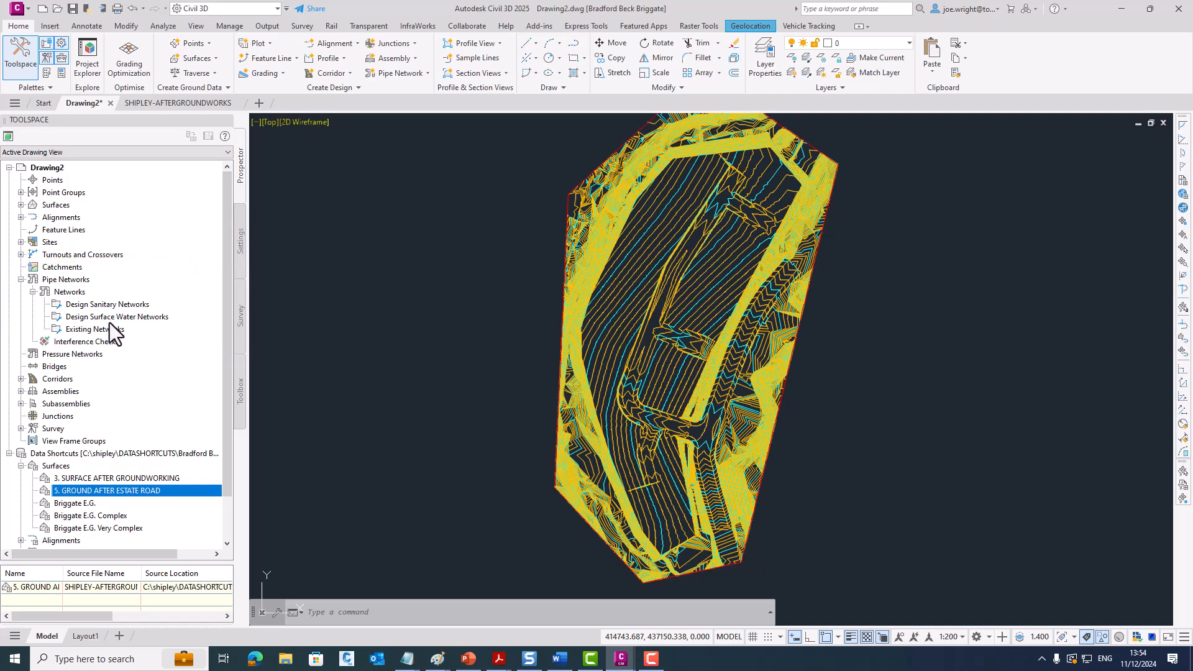
{"action": "left_click_drag", "start_coordinate": [224, 310], "coordinate": [221, 366]}
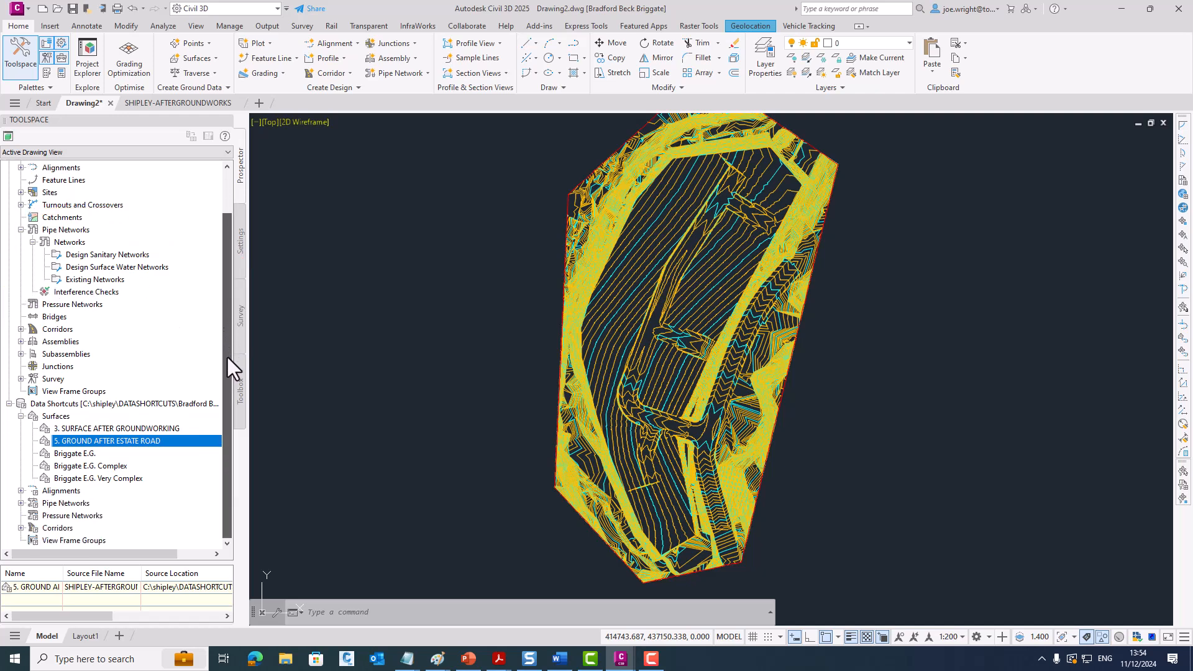
{"action": "left_click", "coordinate": [21, 503]}
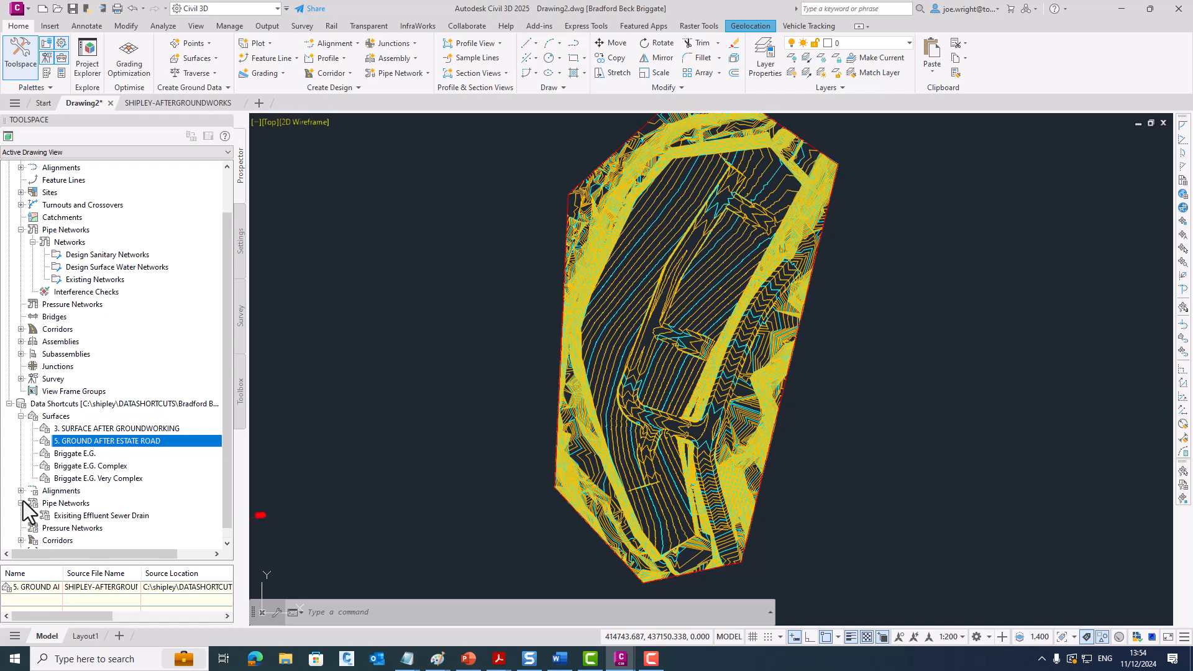
{"action": "left_click", "coordinate": [138, 515]}
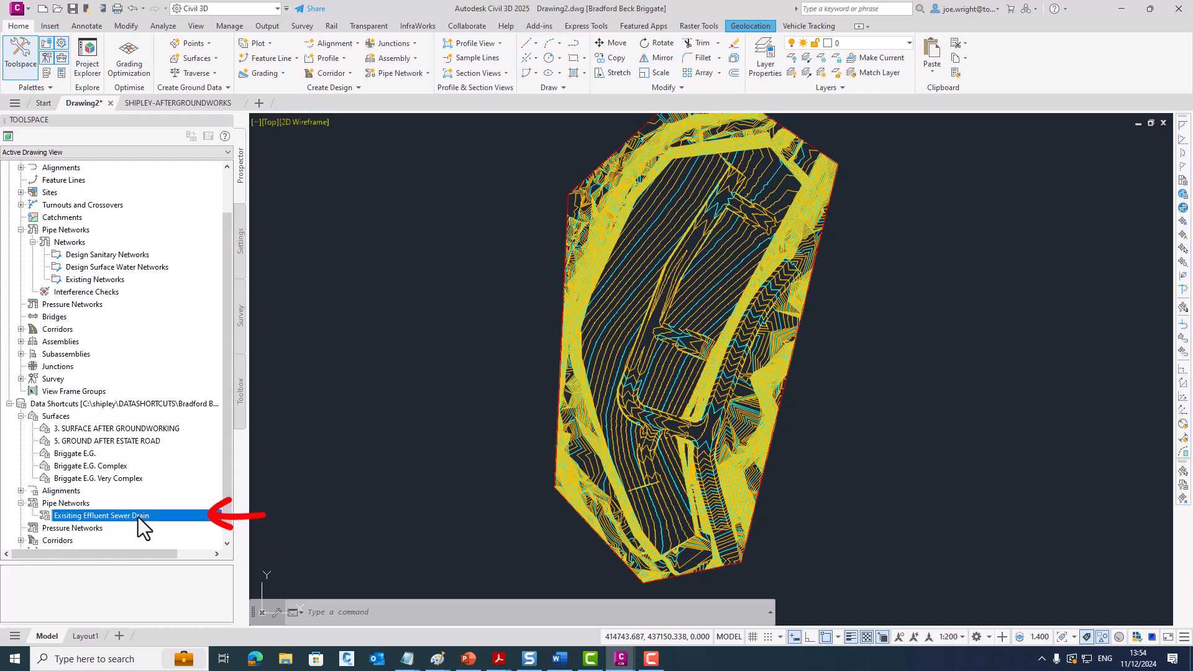
{"action": "right_click", "coordinate": [188, 517]}
{"action": "left_click", "coordinate": [234, 524]}
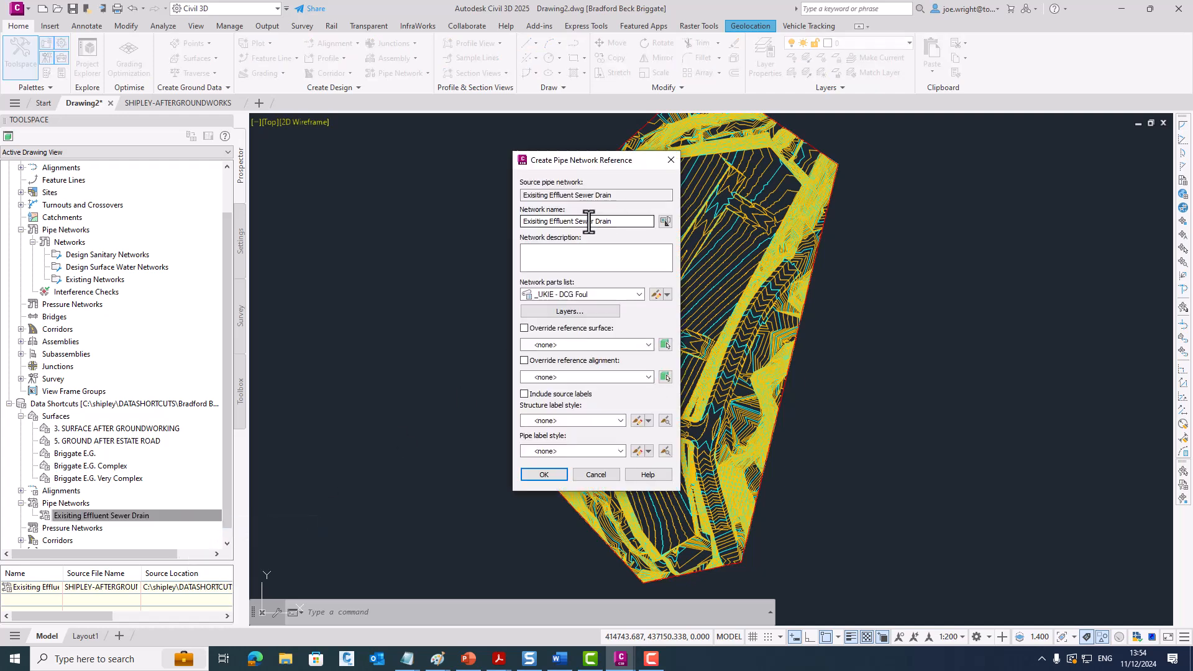
{"action": "left_click", "coordinate": [638, 294]}
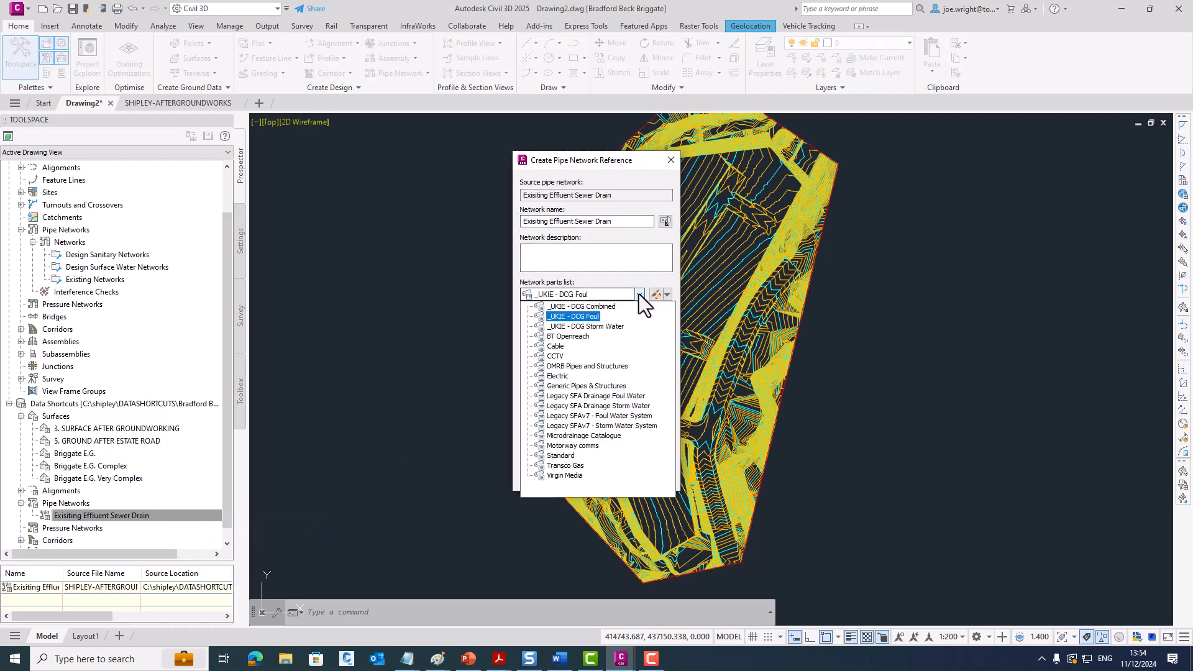
{"action": "left_click", "coordinate": [602, 307]}
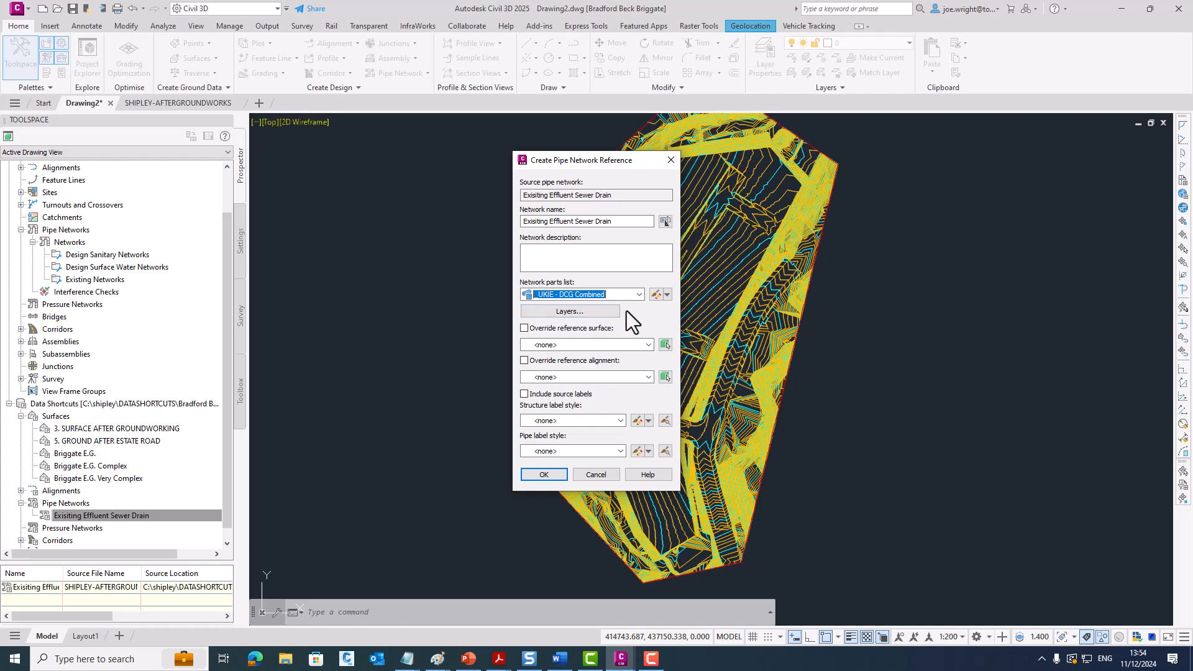
{"action": "left_click", "coordinate": [541, 475]}
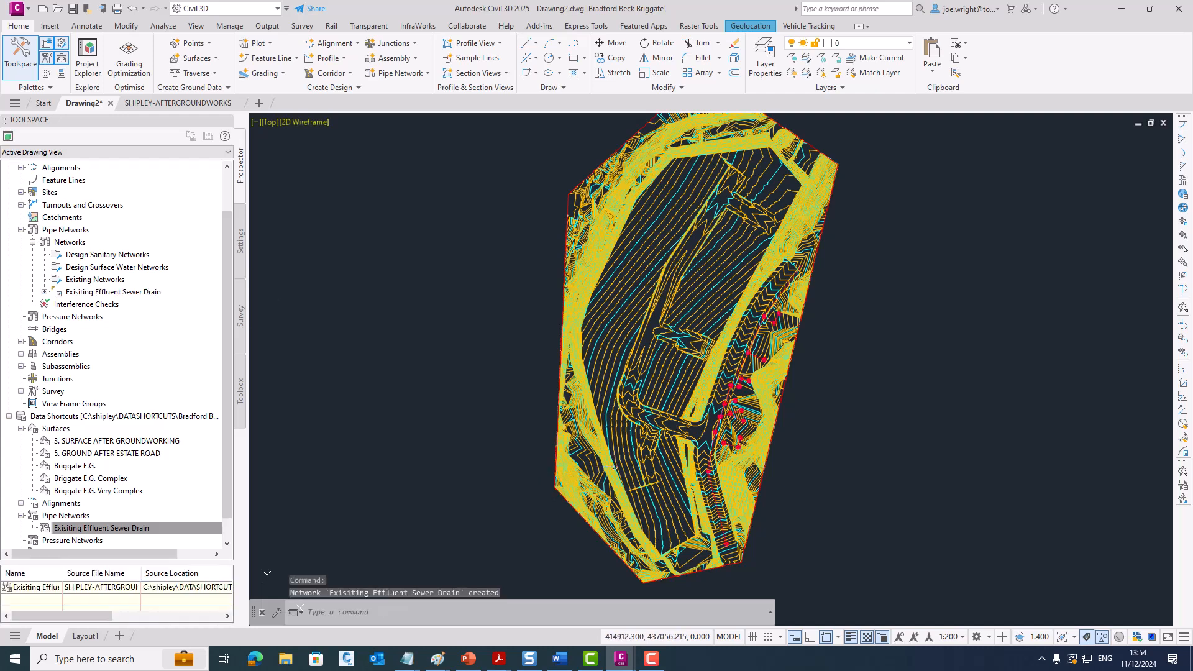
- Set the surface style of 5. GROUND AFTER ESTATE ROAD to Border
{"action": "left_click", "coordinate": [674, 329]}
{"action": "left_click", "coordinate": [676, 316]}
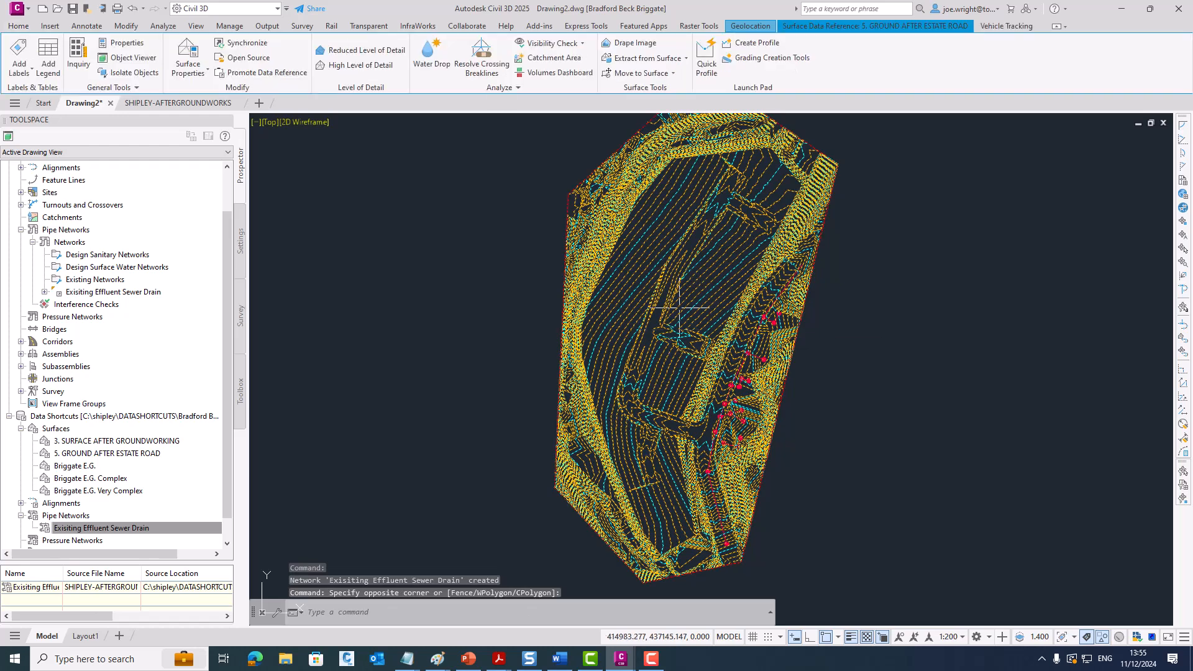
{"action": "right_click", "coordinate": [856, 277]}
{"action": "left_click", "coordinate": [892, 443]}
{"action": "left_click", "coordinate": [737, 360]}
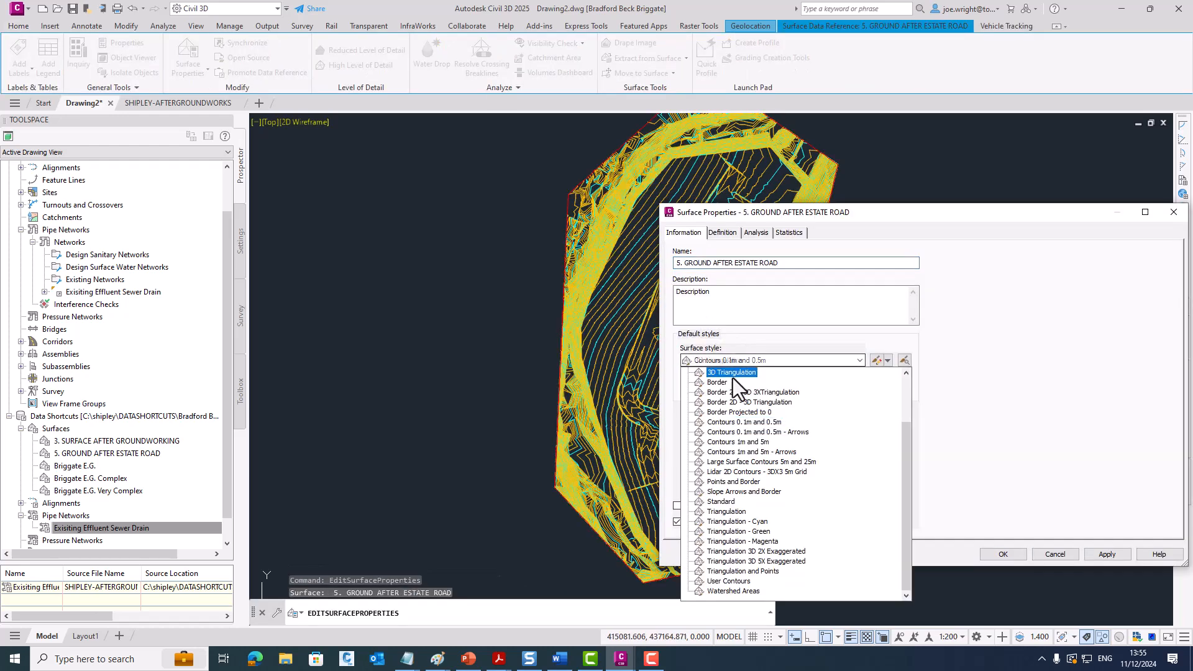
{"action": "left_click", "coordinate": [717, 382]}
{"action": "left_click", "coordinate": [1003, 553]}
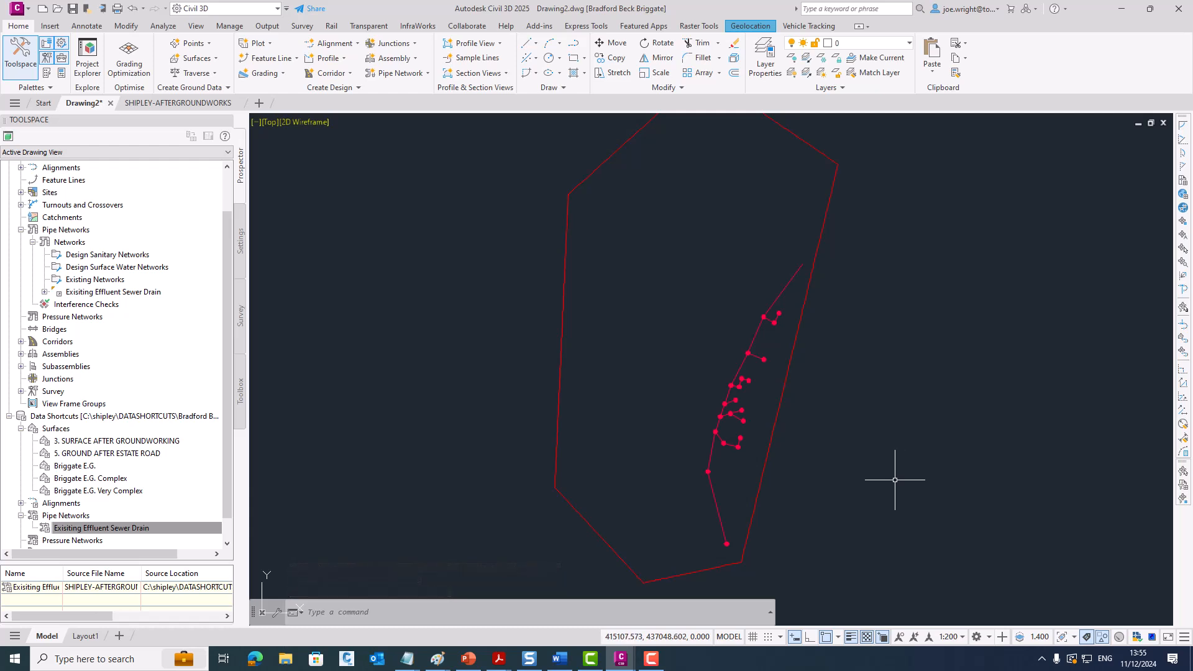
- Inspect a single manhole at the lower bend of the sewer network in the Object Viewer
{"action": "left_click", "coordinate": [705, 471]}
{"action": "right_click", "coordinate": [668, 441]}
{"action": "left_click", "coordinate": [714, 408]}
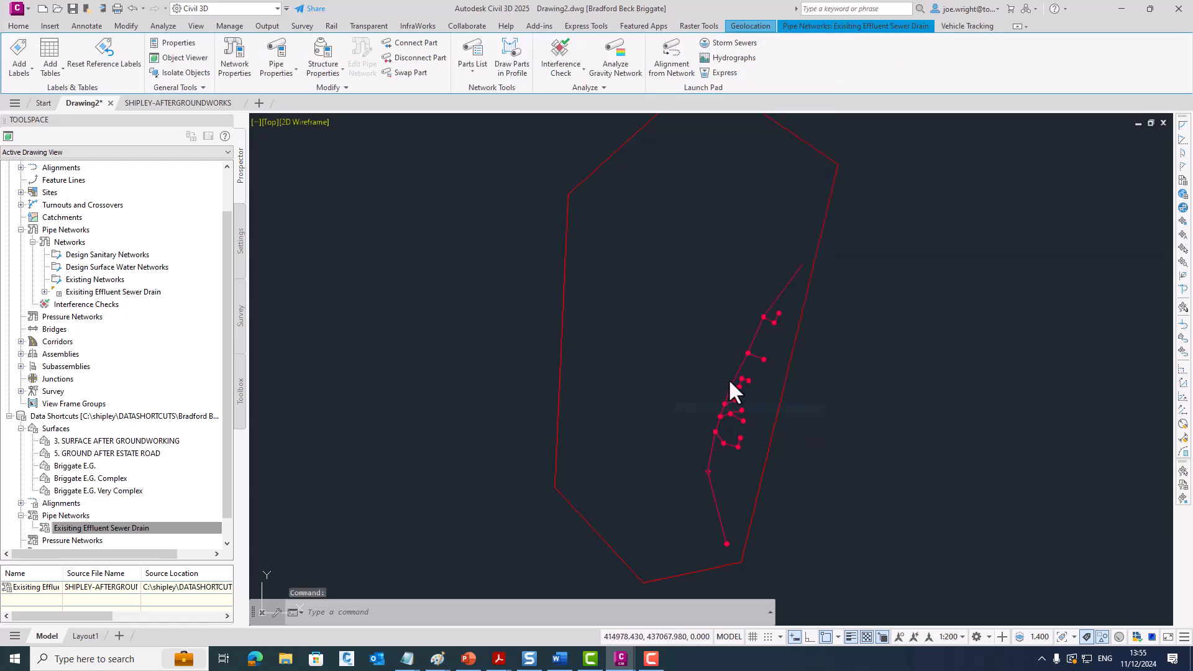
{"action": "left_click", "coordinate": [978, 250]}
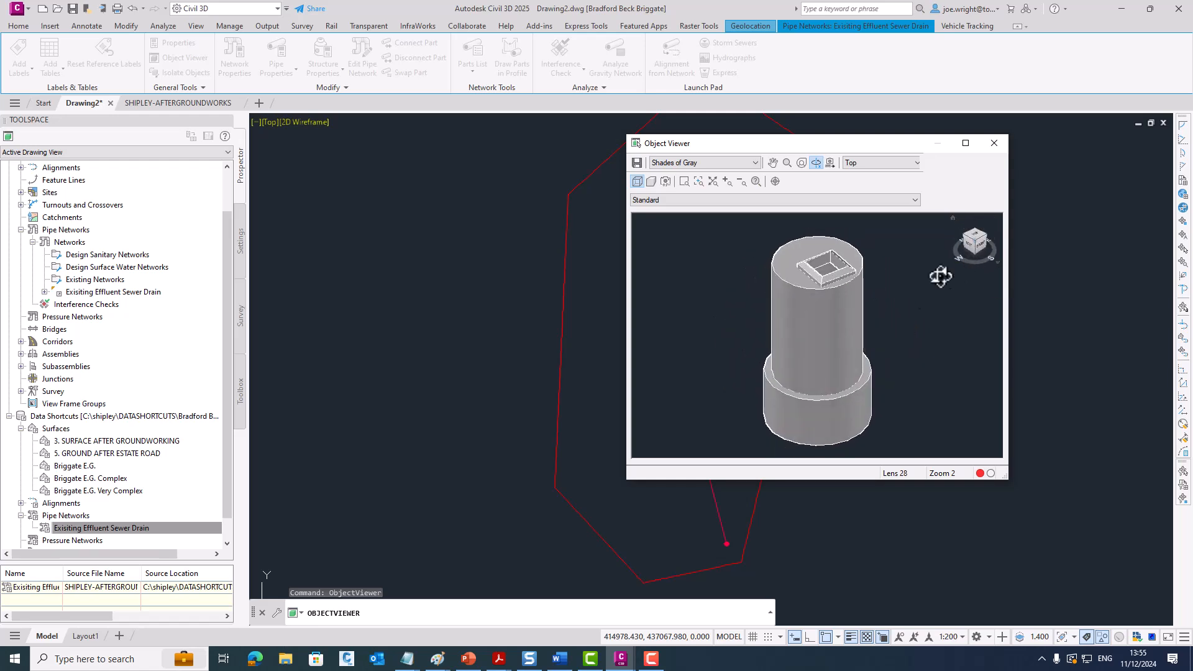
{"action": "left_click_drag", "start_coordinate": [852, 360], "coordinate": [822, 363]}
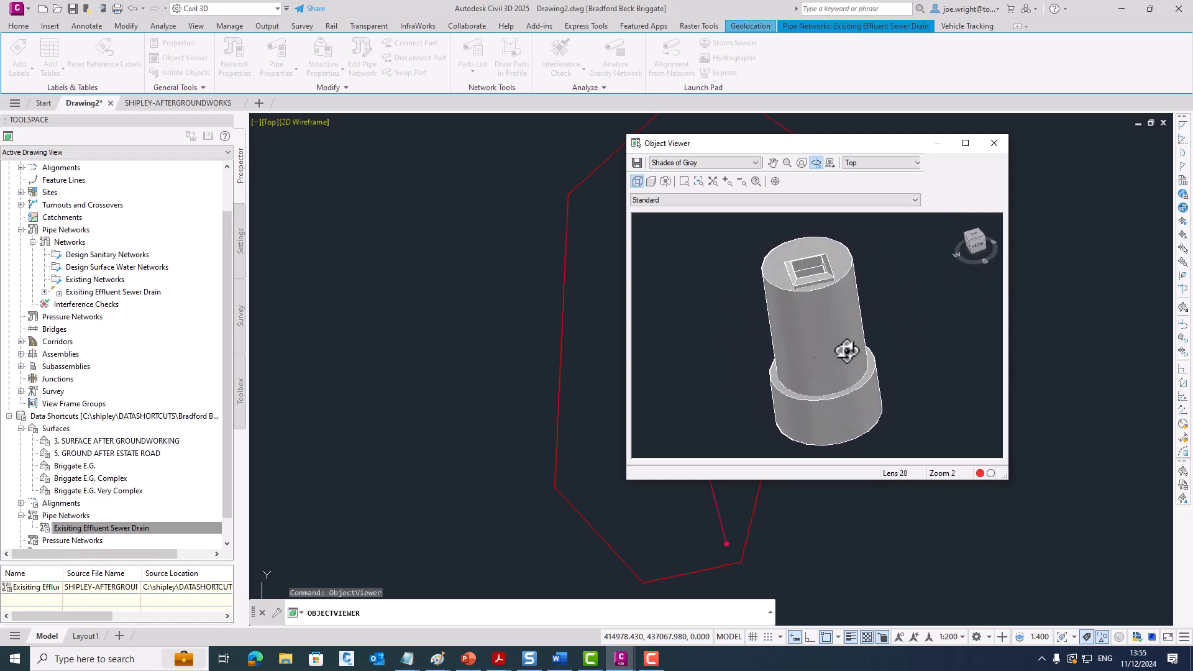
{"action": "left_click", "coordinate": [994, 144]}
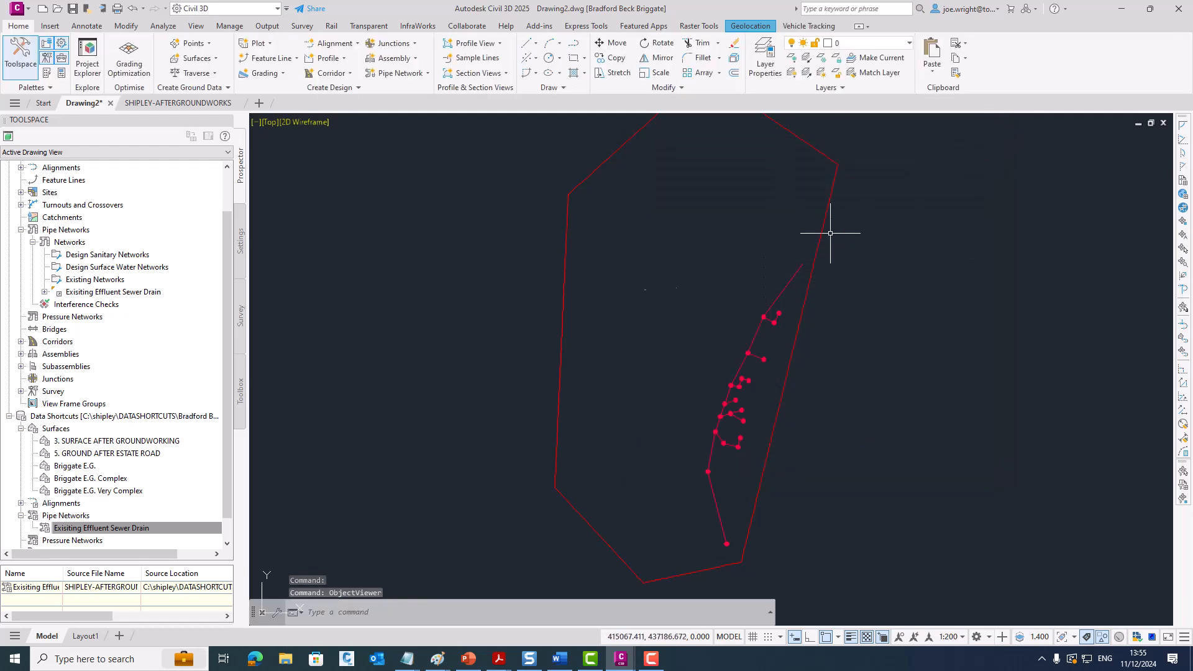
- Select the entire Exisiting Effluent Sewer Drain network and examine its pipes and manholes in the Object Viewer
{"action": "right_click", "coordinate": [138, 292]}
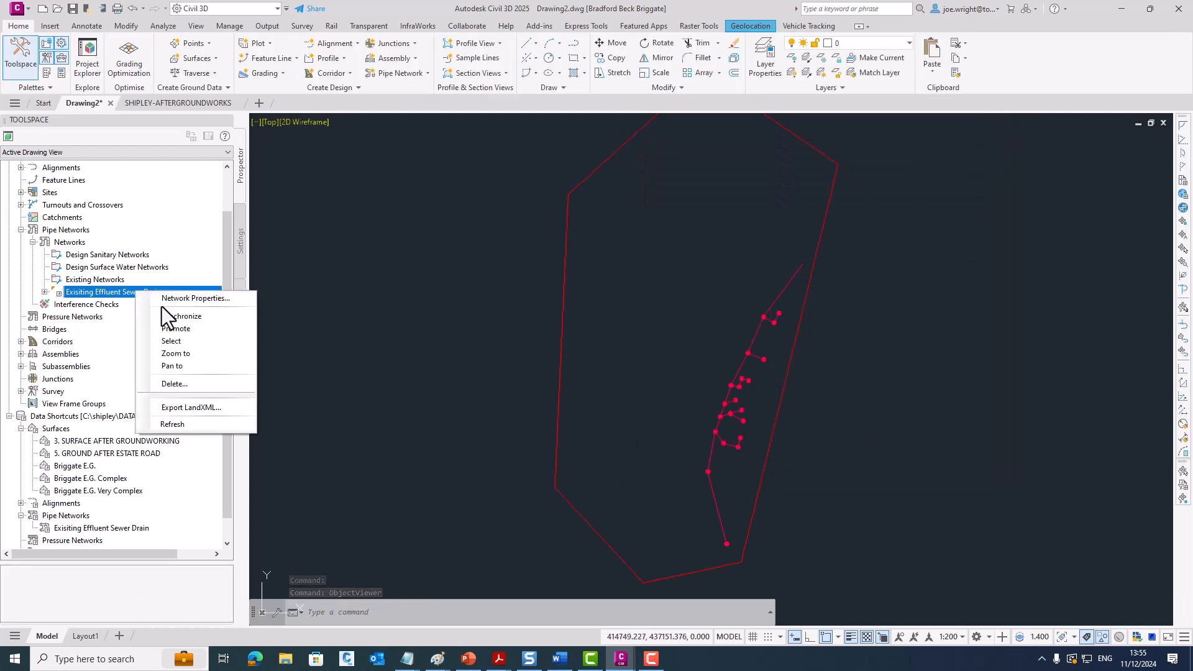
{"action": "left_click", "coordinate": [197, 343]}
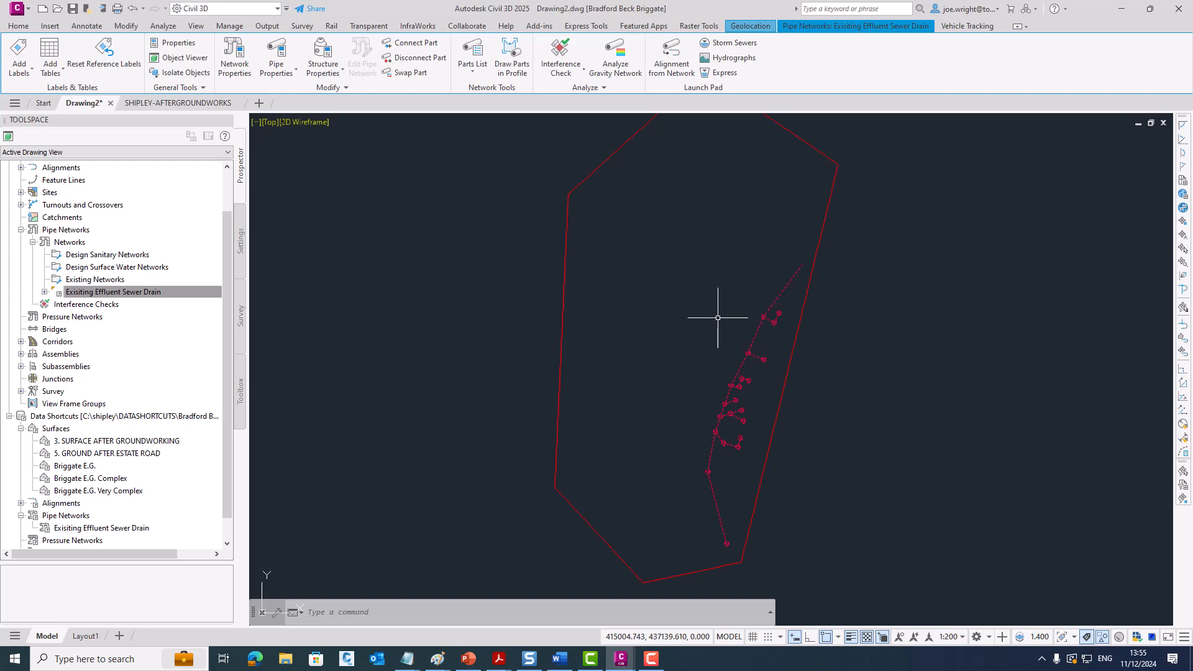
{"action": "right_click", "coordinate": [644, 288]}
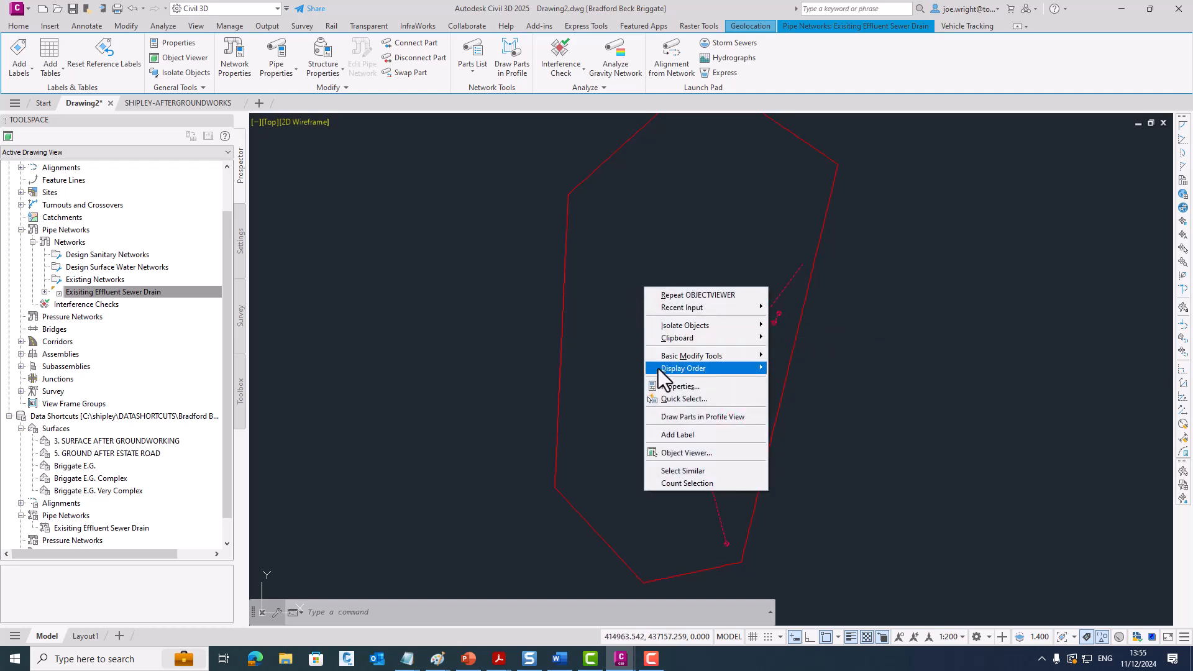
{"action": "left_click", "coordinate": [677, 452]}
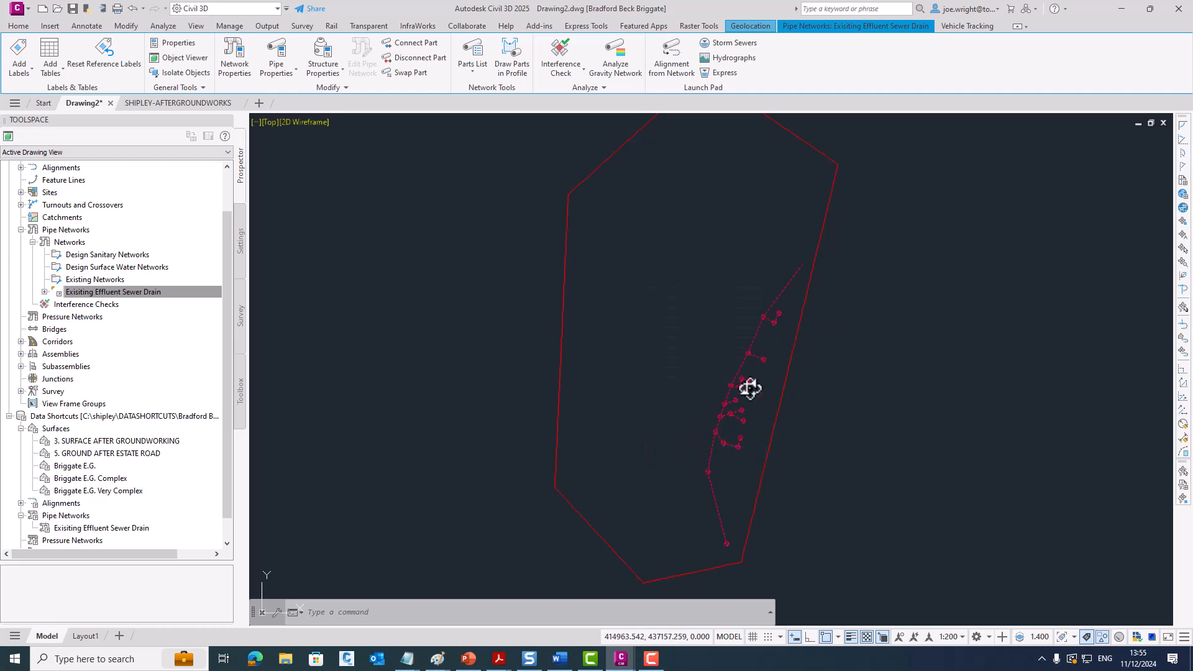
{"action": "scroll", "coordinate": [822, 331], "scroll_direction": "up", "scroll_amount": 4}
{"action": "middle_click_drag", "start_coordinate": [822, 331], "coordinate": [923, 331]}
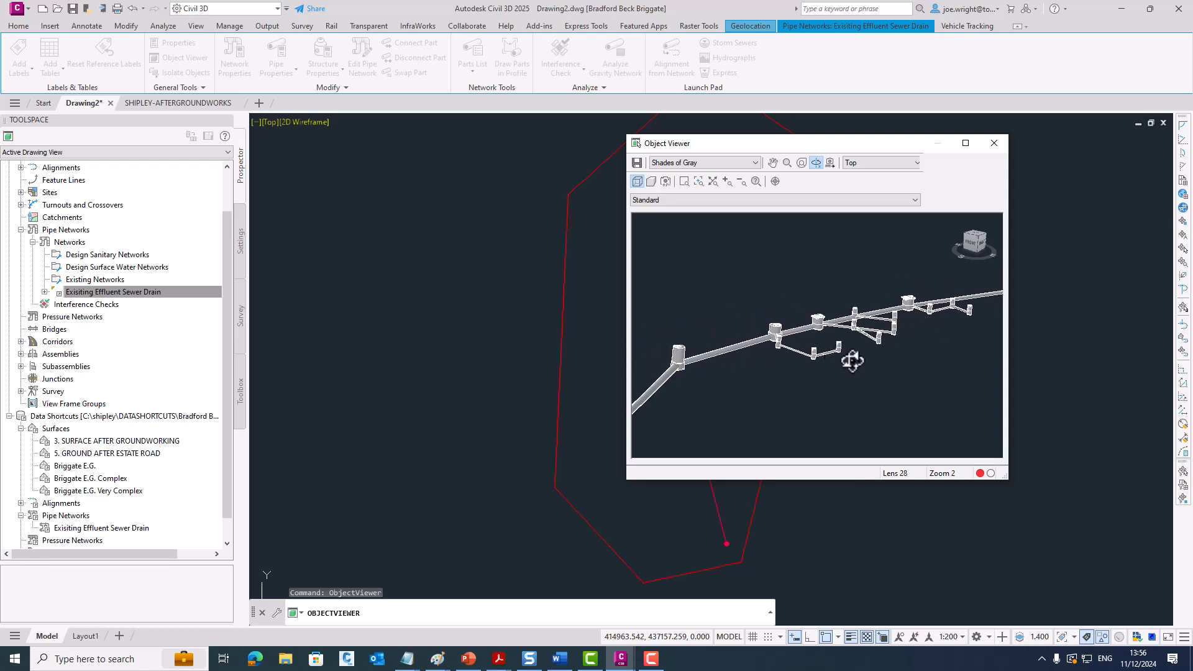
{"action": "scroll", "coordinate": [823, 320], "scroll_direction": "up", "scroll_amount": 3}
{"action": "scroll", "coordinate": [823, 320], "scroll_direction": "down", "scroll_amount": 2}
{"action": "middle_click_drag", "start_coordinate": [717, 357], "coordinate": [612, 394]}
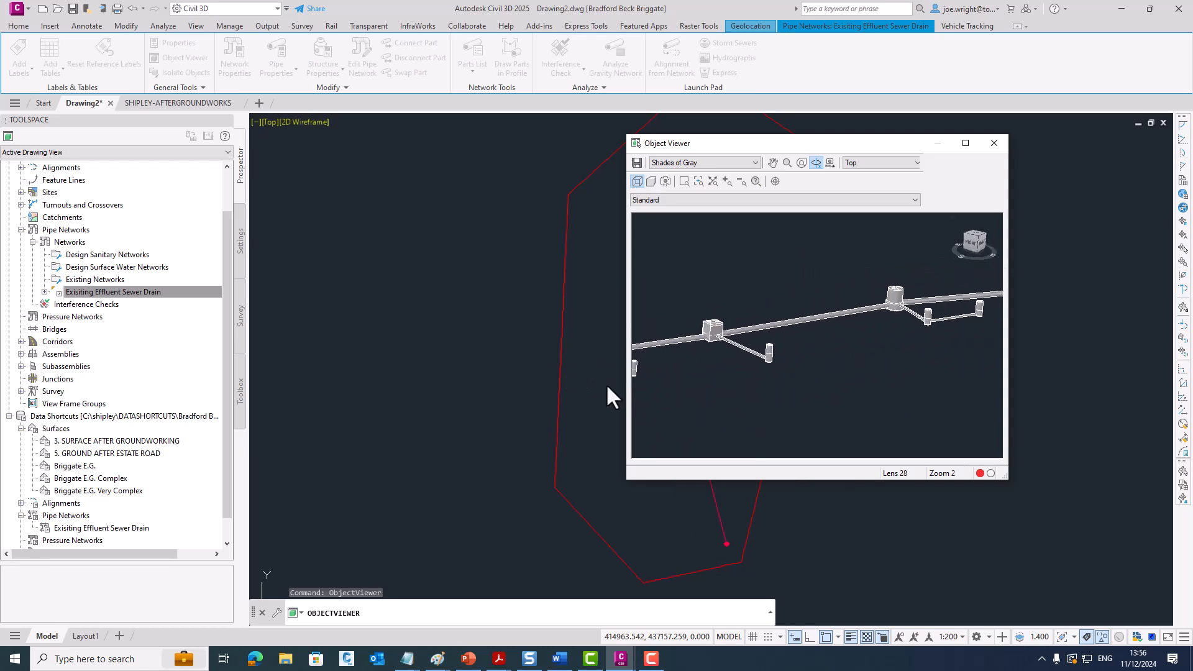
{"action": "left_click", "coordinate": [994, 143]}
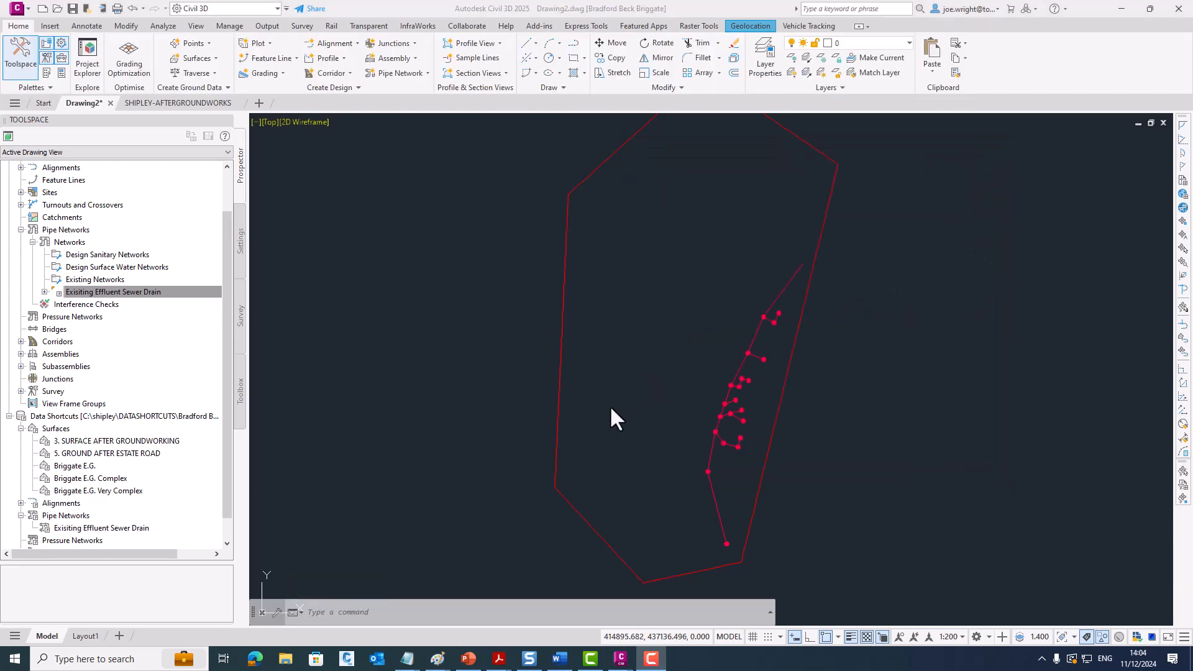
- Start a new network parts list, check its pipes and structures, and open the catalog for adding structure part families
{"action": "left_click", "coordinate": [593, 357]}
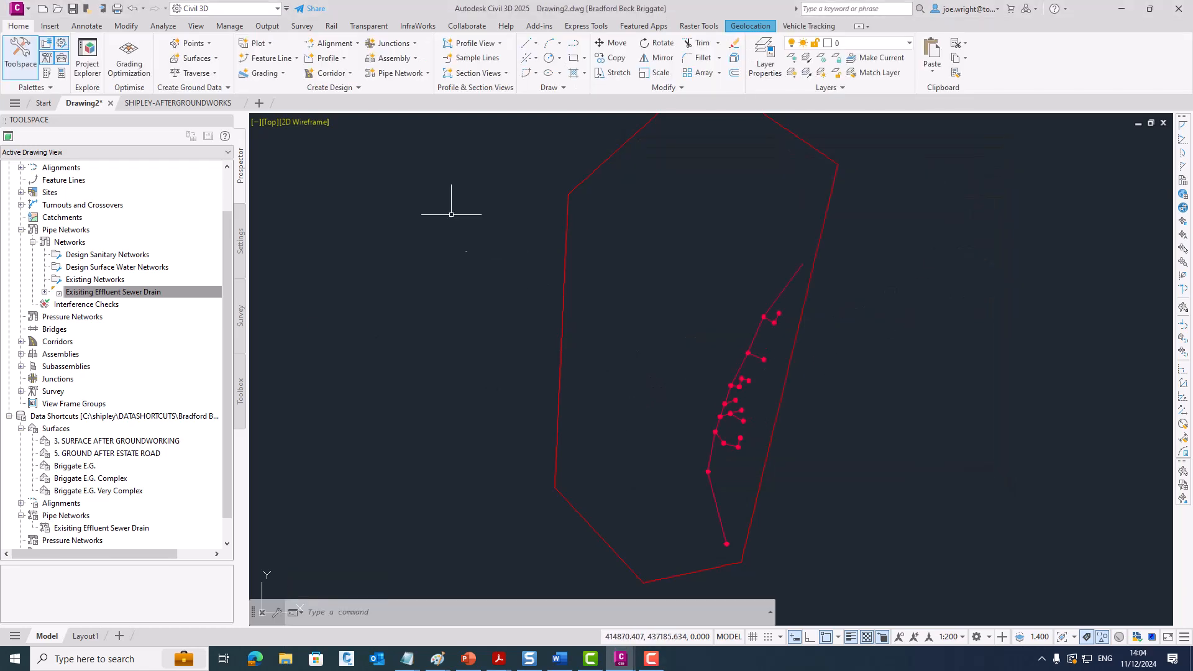
{"action": "left_click", "coordinate": [357, 88]}
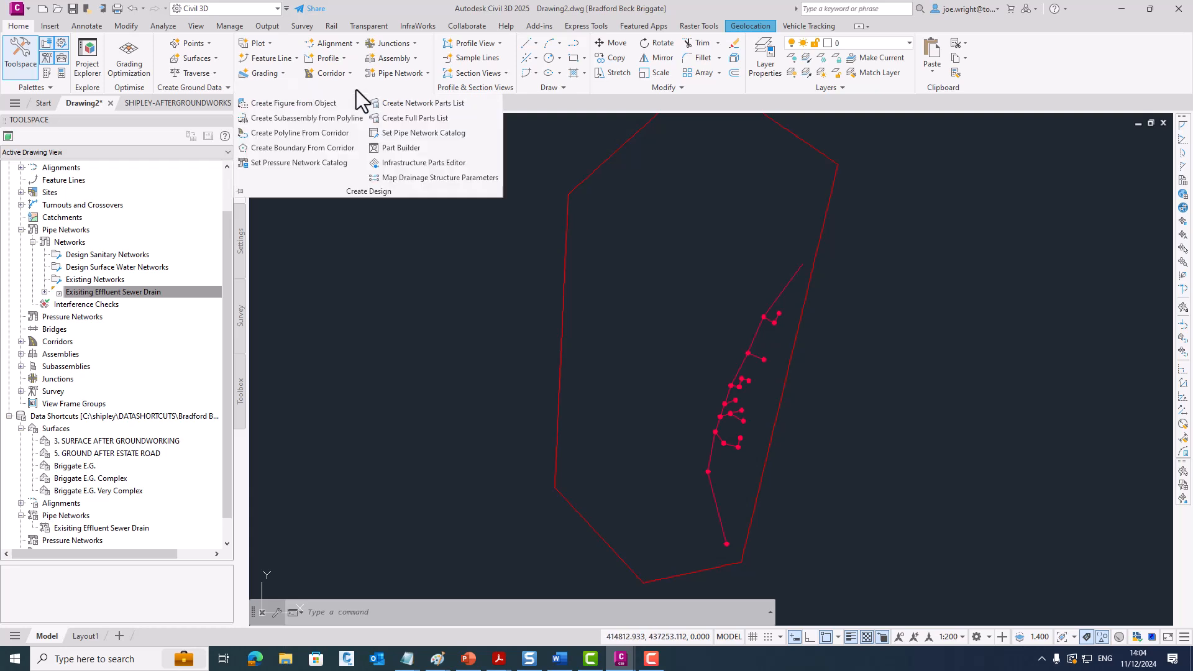
{"action": "left_click", "coordinate": [400, 105]}
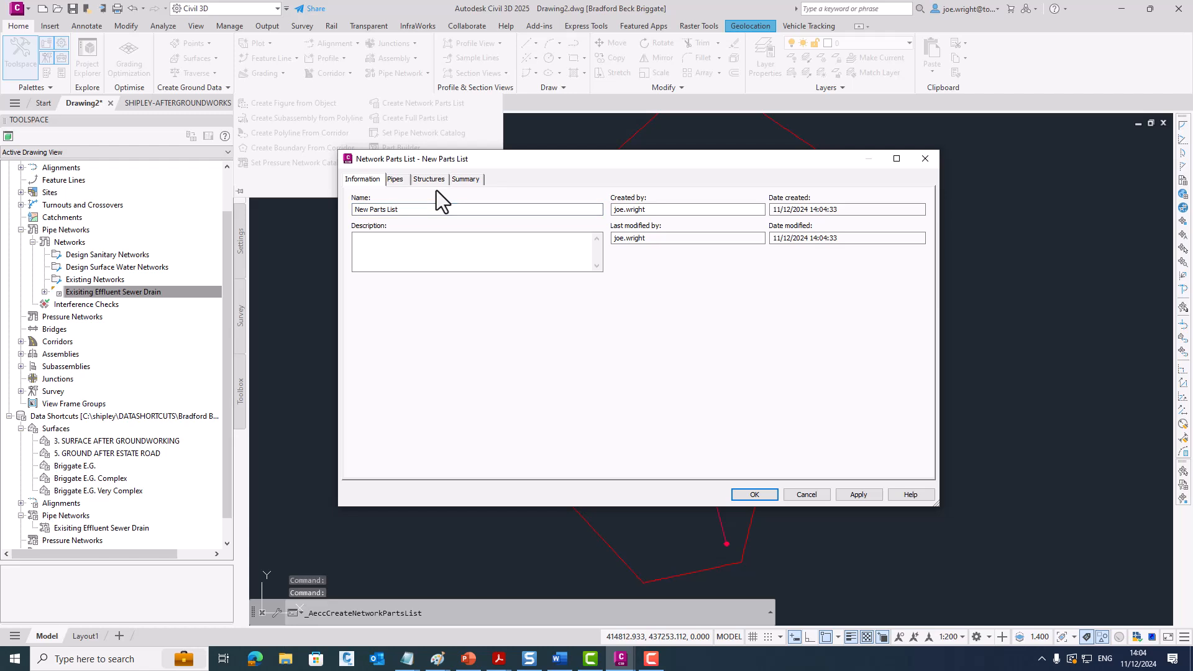
{"action": "left_click", "coordinate": [393, 178]}
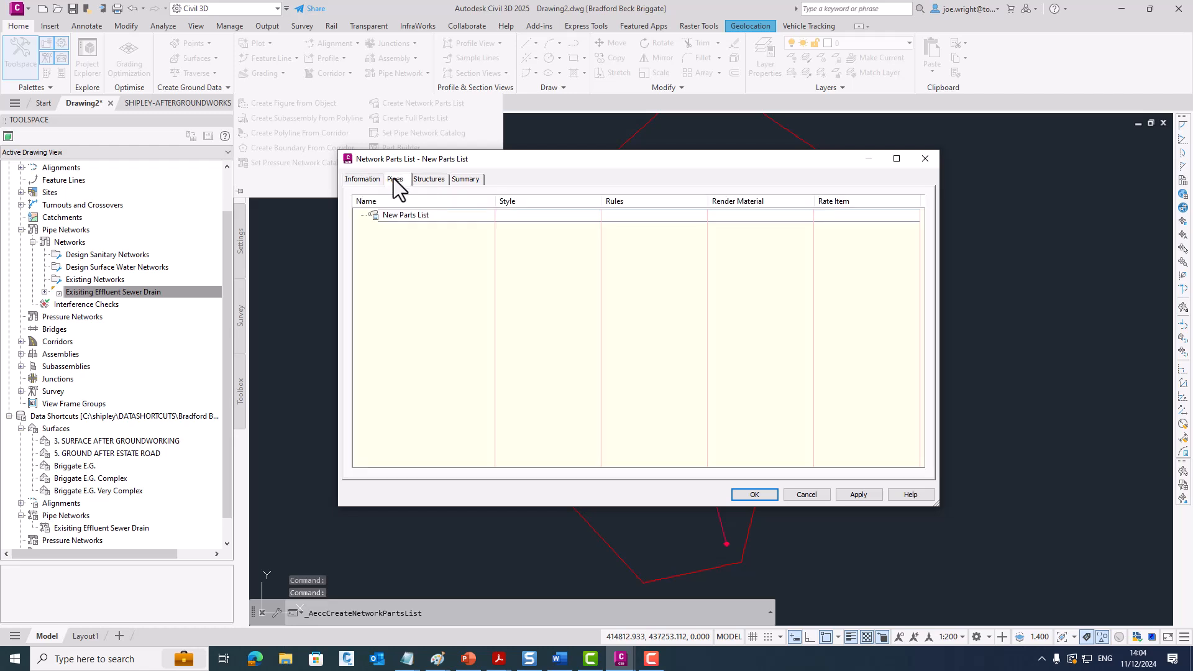
{"action": "left_click", "coordinate": [425, 180]}
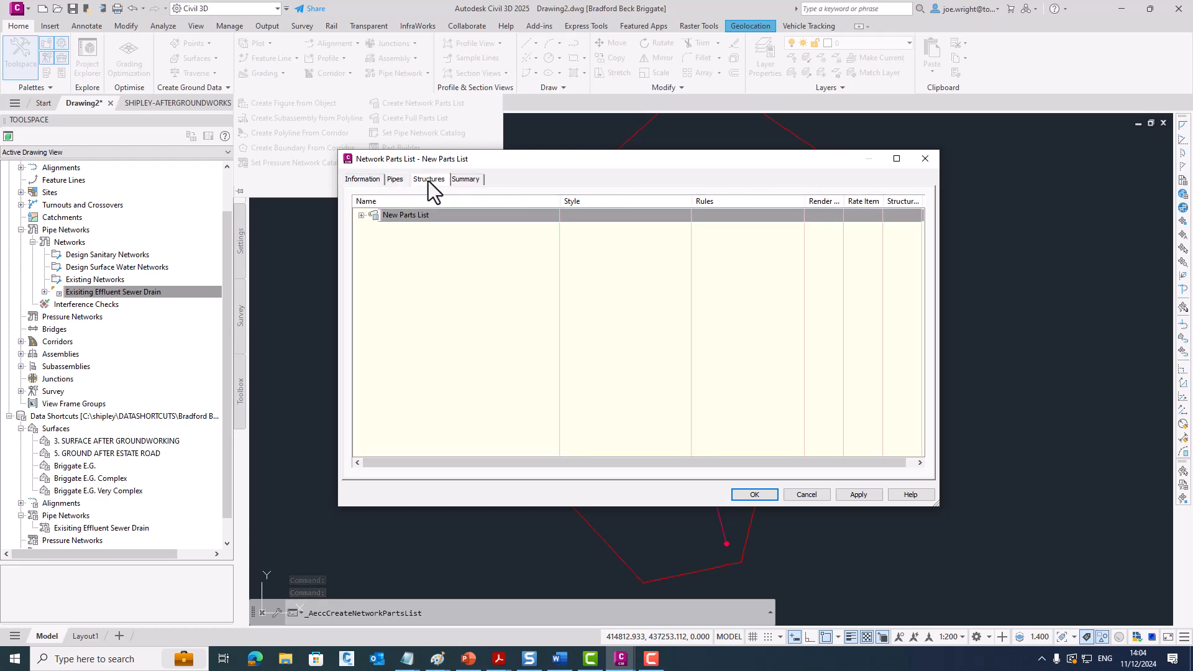
{"action": "left_click", "coordinate": [419, 216]}
{"action": "right_click", "coordinate": [419, 219]}
{"action": "left_click", "coordinate": [445, 225]}
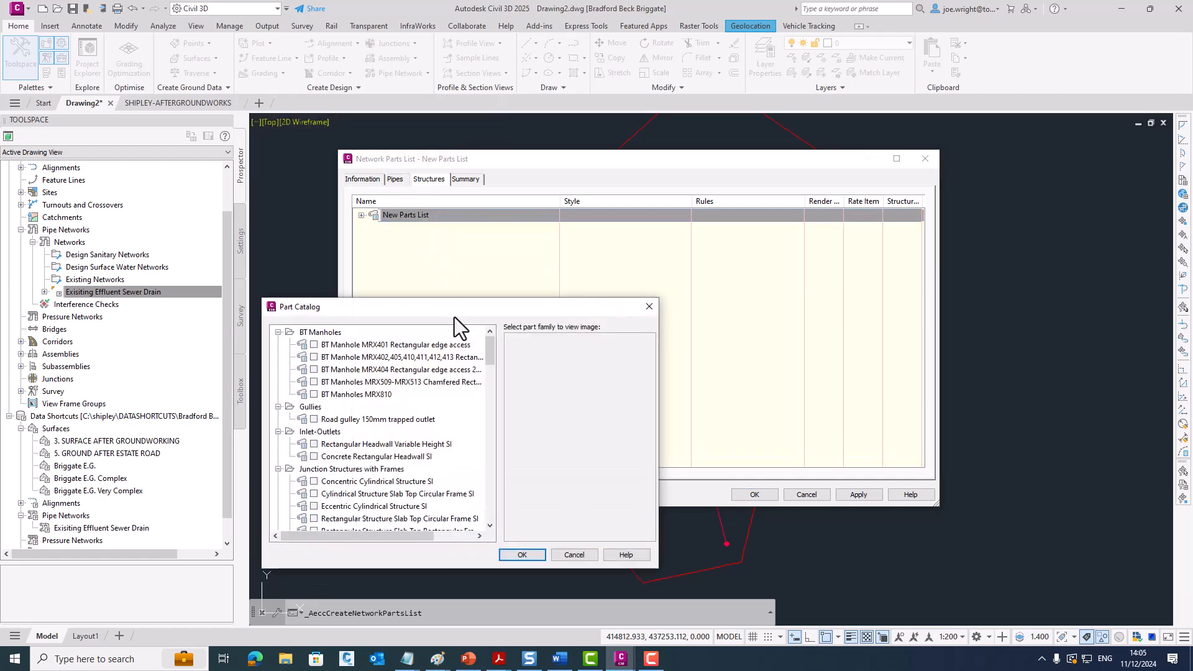
- Collapse the structure catalog folders from BT Manholes through Simple Shapes, leaving Design and Construction Guidance expanded
{"action": "left_click", "coordinate": [278, 332]}
{"action": "left_click", "coordinate": [279, 345]}
{"action": "left_click", "coordinate": [278, 358]}
{"action": "left_click", "coordinate": [278, 369]}
{"action": "left_click", "coordinate": [278, 382]}
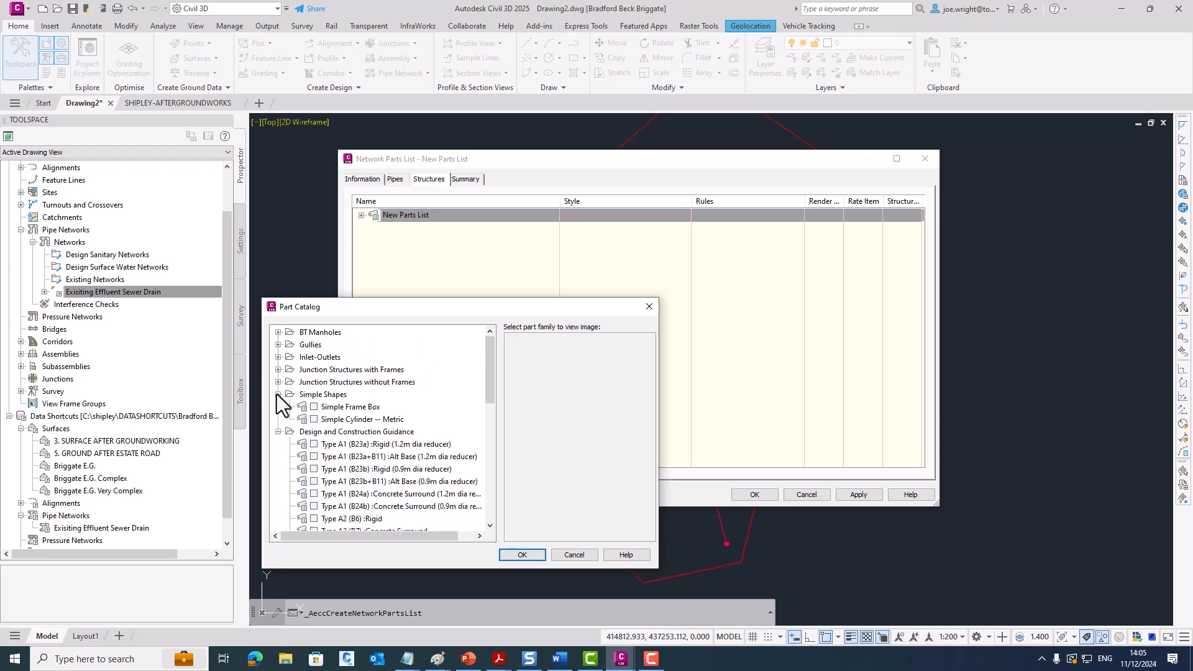
{"action": "left_click", "coordinate": [277, 393]}
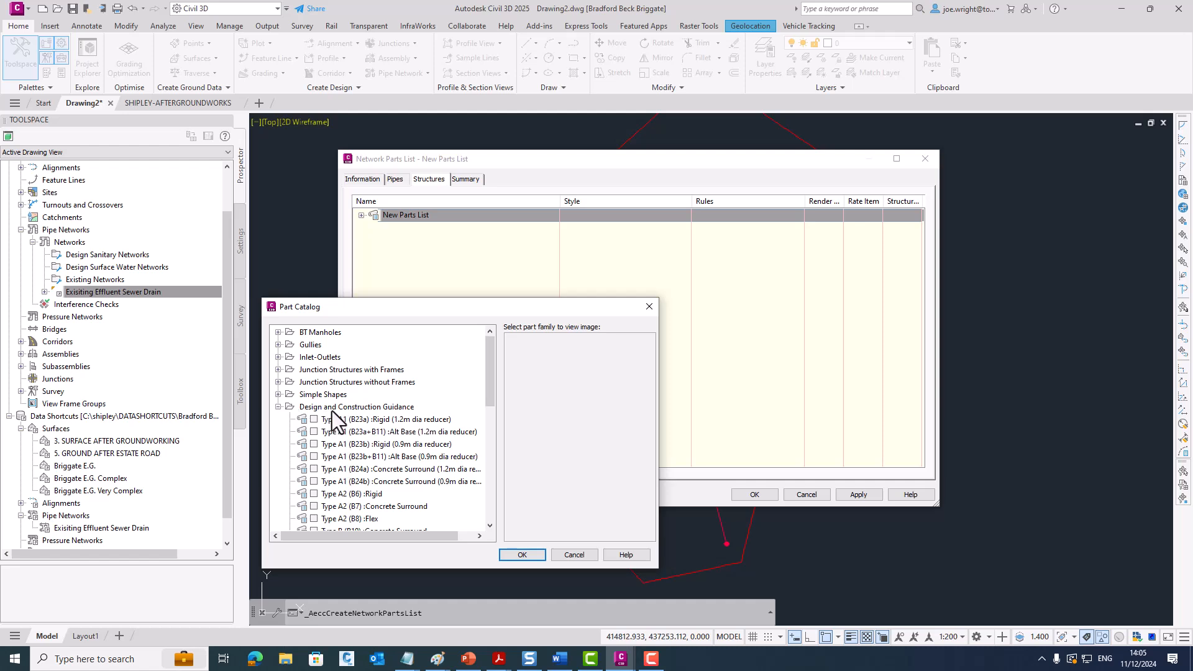
- Preview the Design and Construction Guidance structures from Type A1 manholes to the outfalls, then discard the new parts list
{"action": "left_click", "coordinate": [381, 420]}
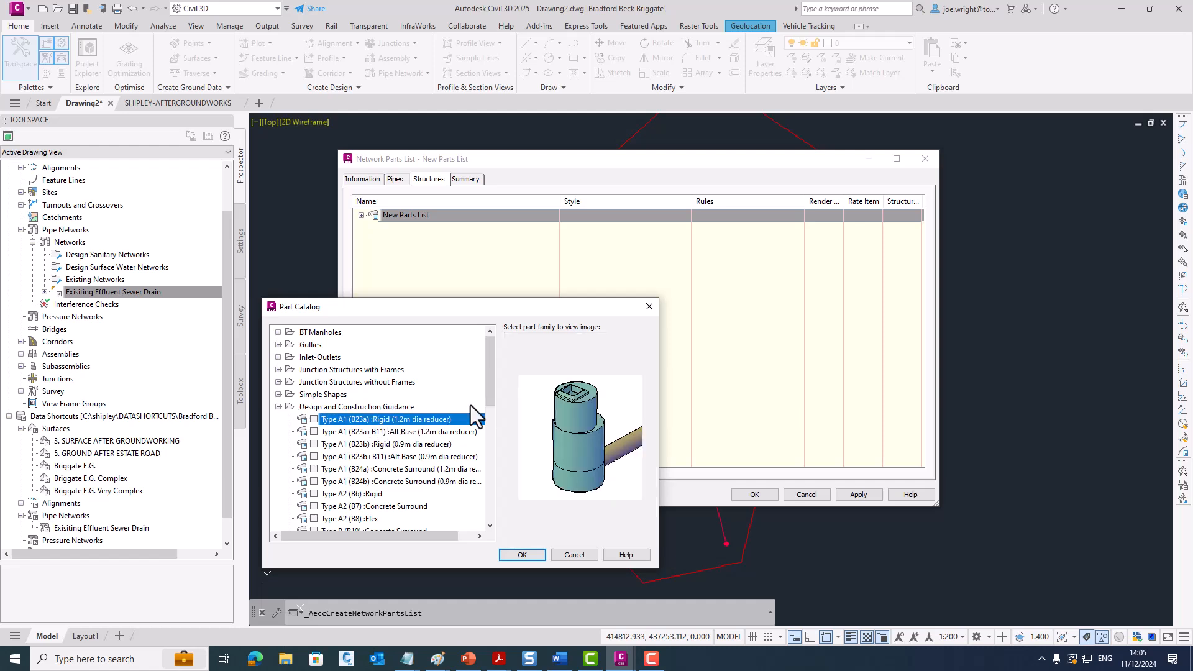
{"action": "key", "text": "Down"}
{"action": "key", "text": "Down"}
{"action": "key", "text": "Down"}
{"action": "key", "text": "Down"}
{"action": "key", "text": "Down"}
{"action": "key", "text": "Down"}
{"action": "key", "text": "Down"}
{"action": "key", "text": "Down"}
{"action": "key", "text": "Down"}
{"action": "key", "text": "Down"}
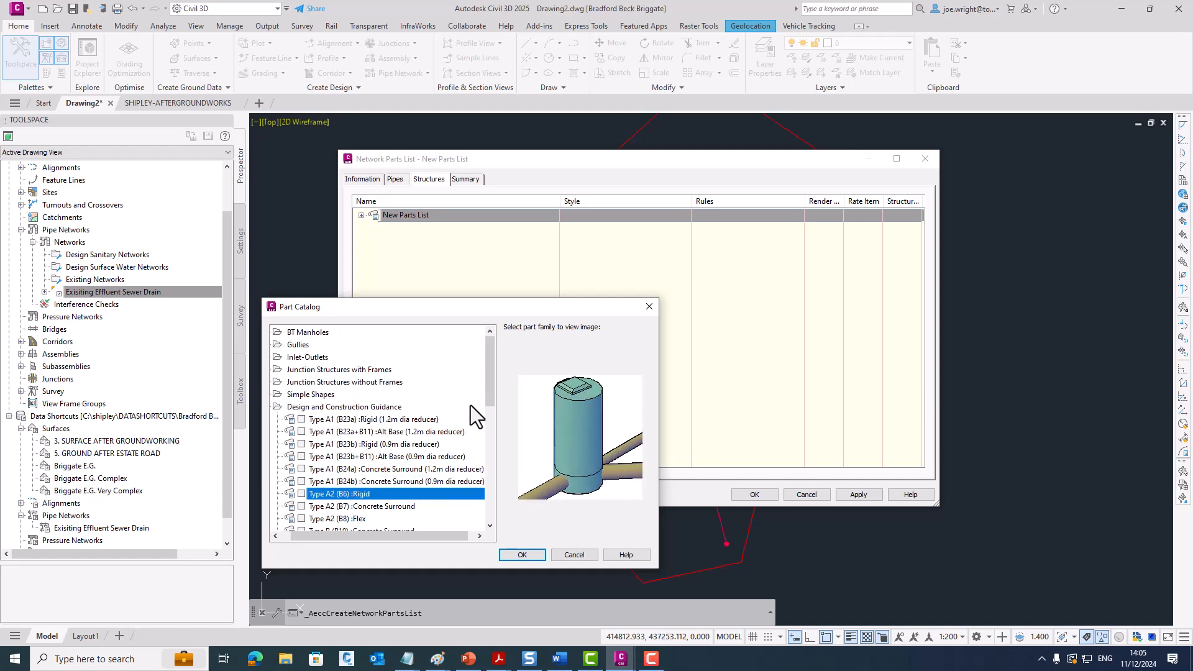
{"action": "key", "text": "Down"}
{"action": "key", "text": "Down"}
{"action": "key", "text": "Down"}
{"action": "key", "text": "Down"}
{"action": "key", "text": "Down"}
{"action": "key", "text": "Down"}
{"action": "key", "text": "Down"}
{"action": "key", "text": "Down"}
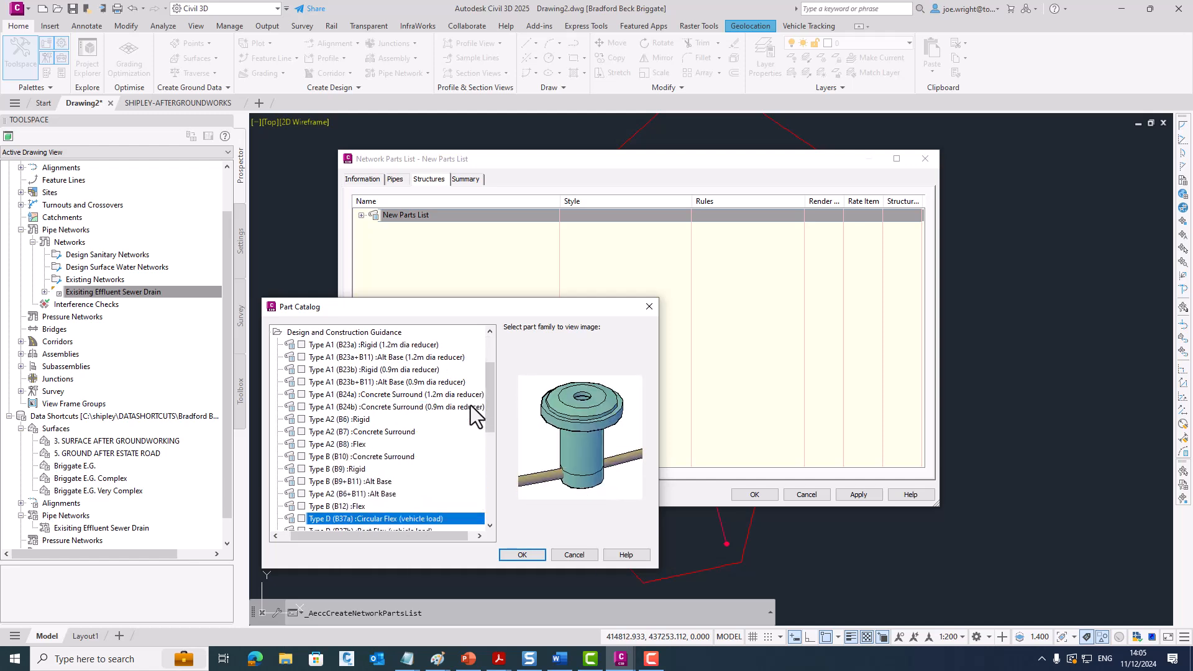
{"action": "key", "text": "Down"}
{"action": "key", "text": "Down"}
{"action": "key", "text": "Down"}
{"action": "key", "text": "Down"}
{"action": "key", "text": "Down"}
{"action": "key", "text": "Down"}
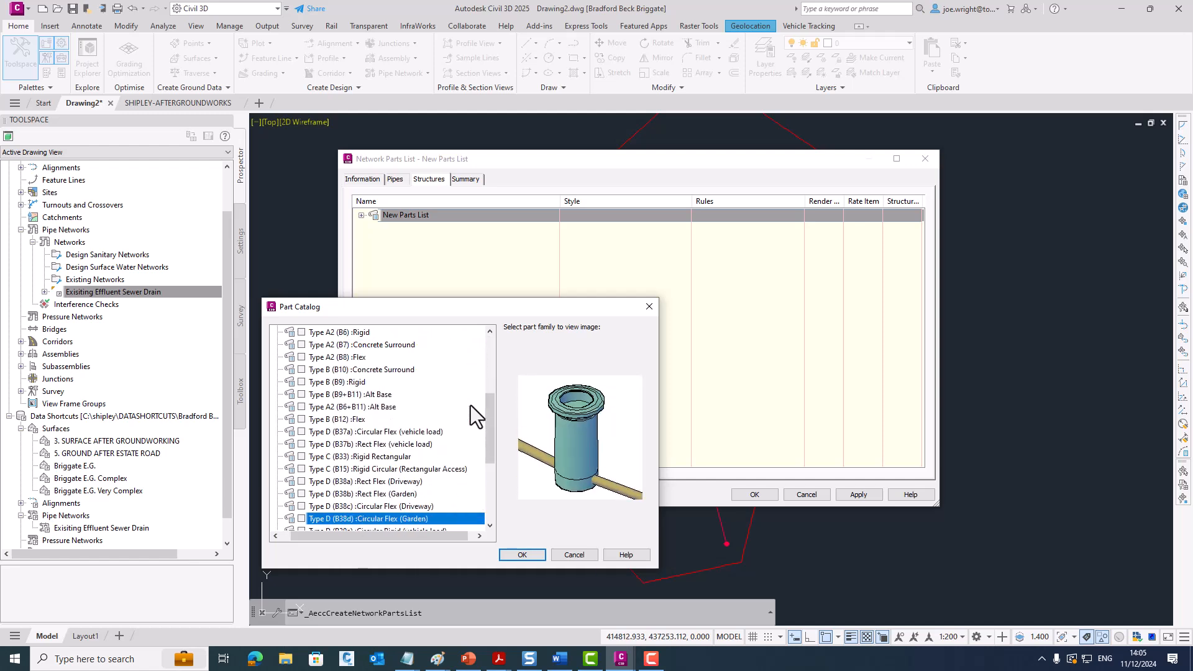
{"action": "key", "text": "Down"}
{"action": "key", "text": "Down"}
{"action": "key", "text": "Down"}
{"action": "key", "text": "Down"}
{"action": "key", "text": "Down"}
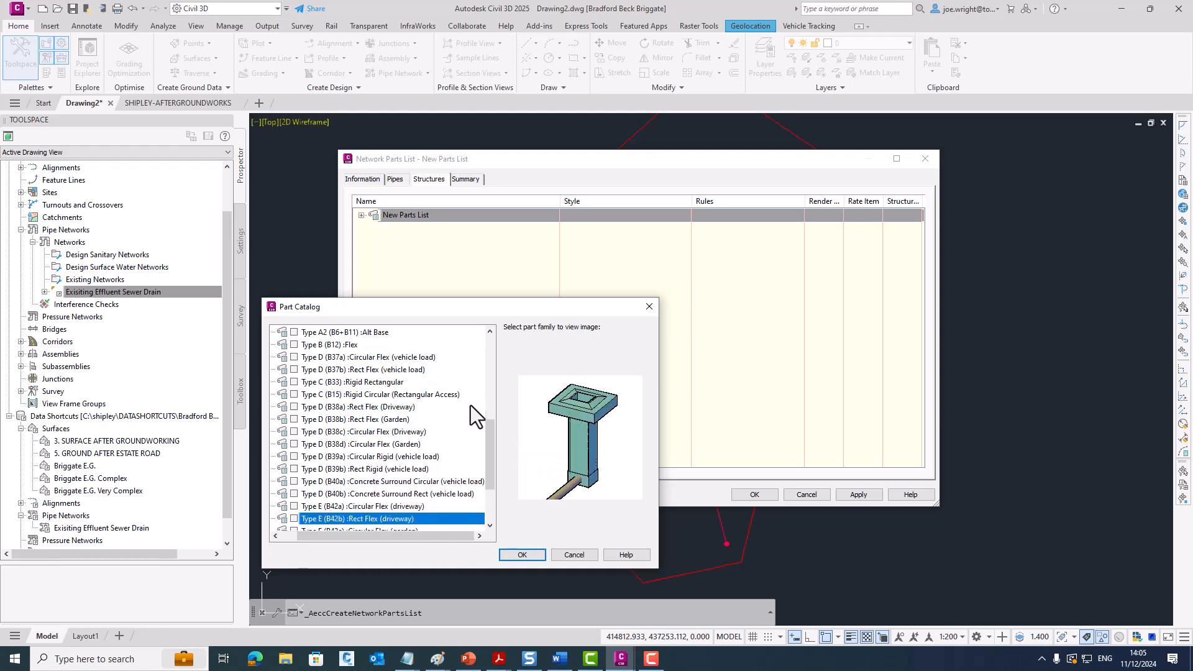
{"action": "key", "text": "Down"}
{"action": "key", "text": "Down"}
{"action": "key", "text": "Down"}
{"action": "key", "text": "Down"}
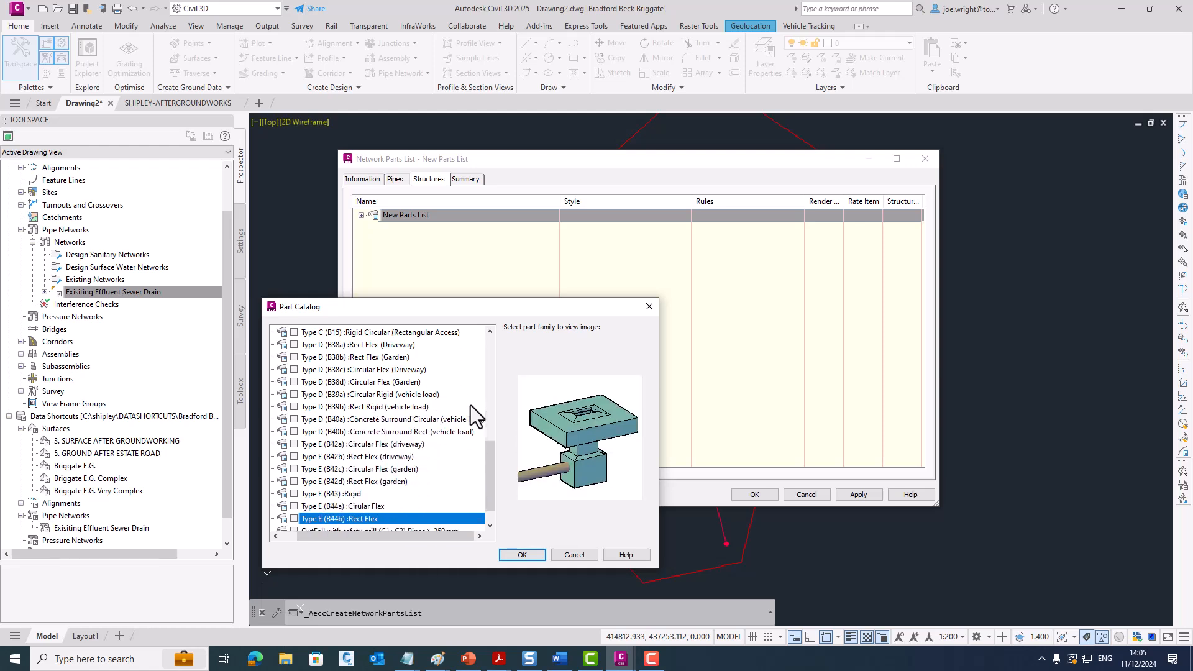
{"action": "key", "text": "Down"}
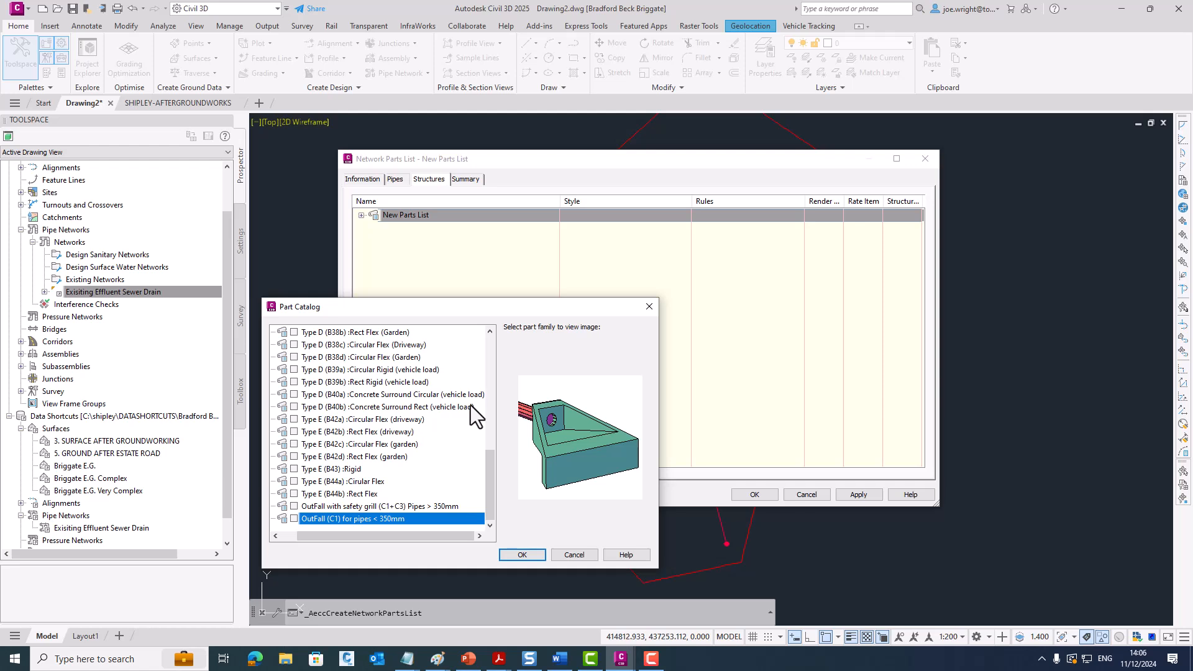
{"action": "left_click", "coordinate": [538, 555]}
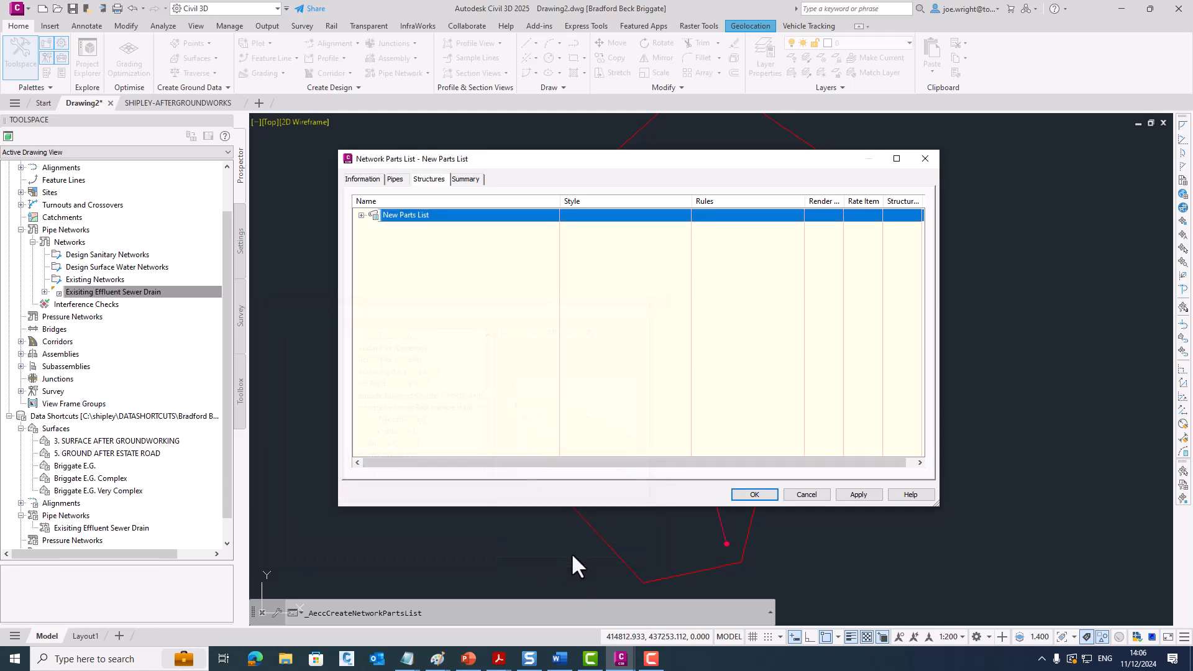
{"action": "left_click", "coordinate": [817, 497]}
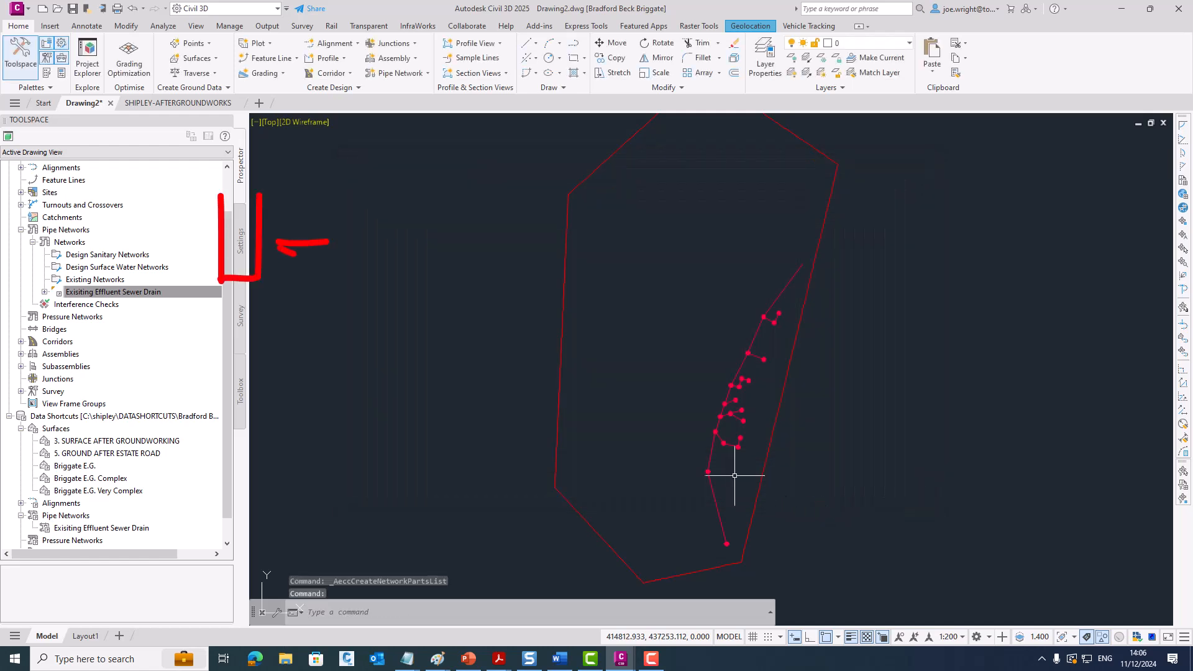
- Open the existing _UKIE - DCG Storm Water pipe network parts list from the drawing settings and examine its structure families
{"action": "left_click", "coordinate": [241, 245]}
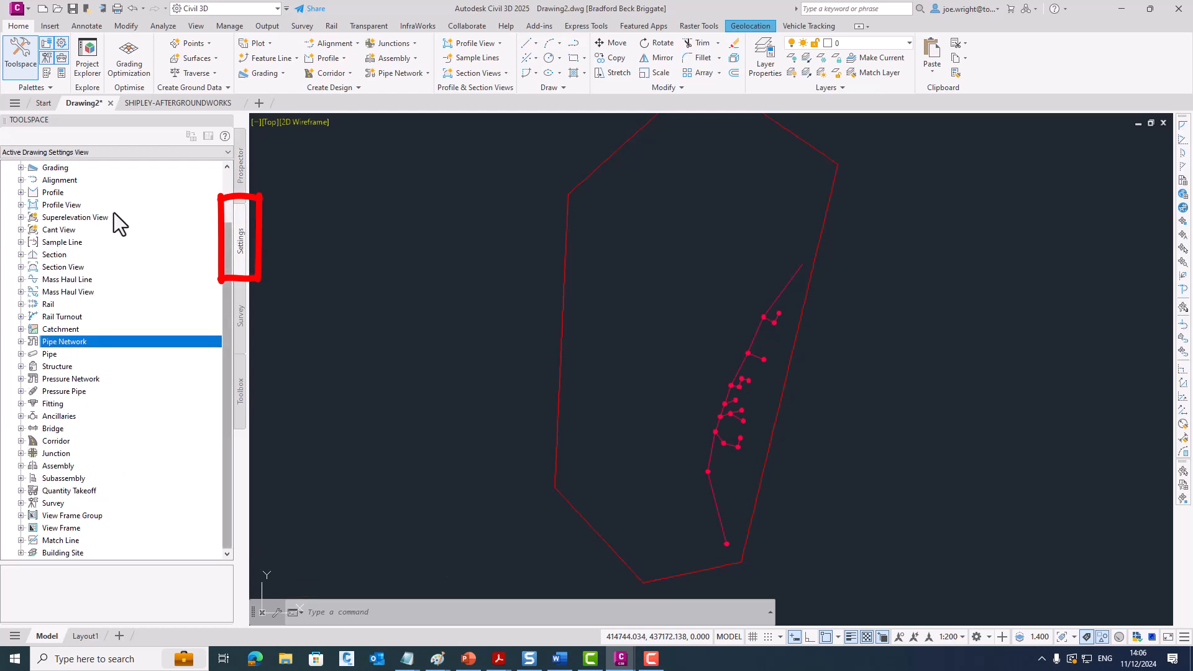
{"action": "left_click", "coordinate": [20, 342]}
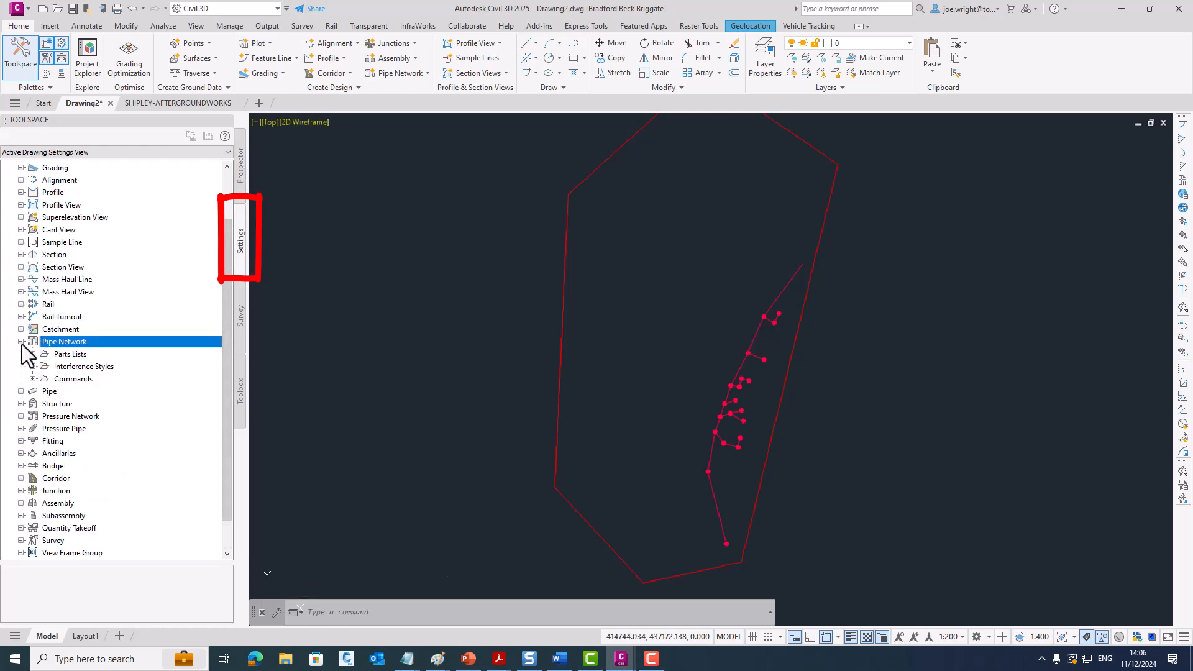
{"action": "left_click", "coordinate": [30, 354]}
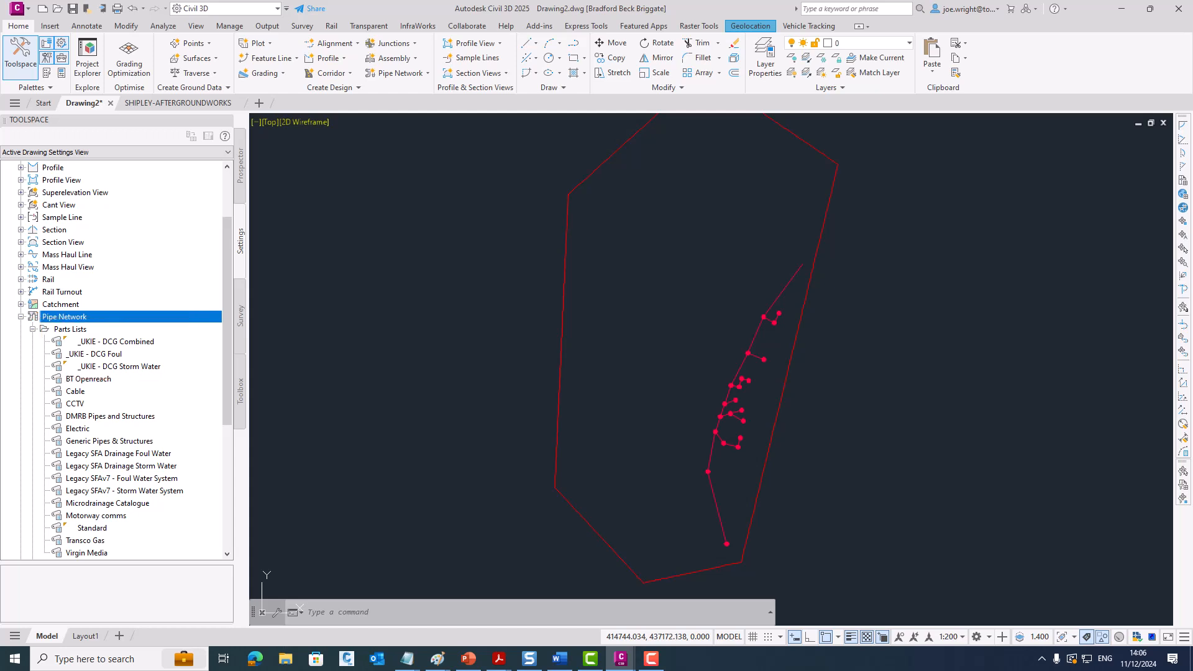
{"action": "left_click", "coordinate": [92, 366]}
{"action": "right_click", "coordinate": [139, 366]}
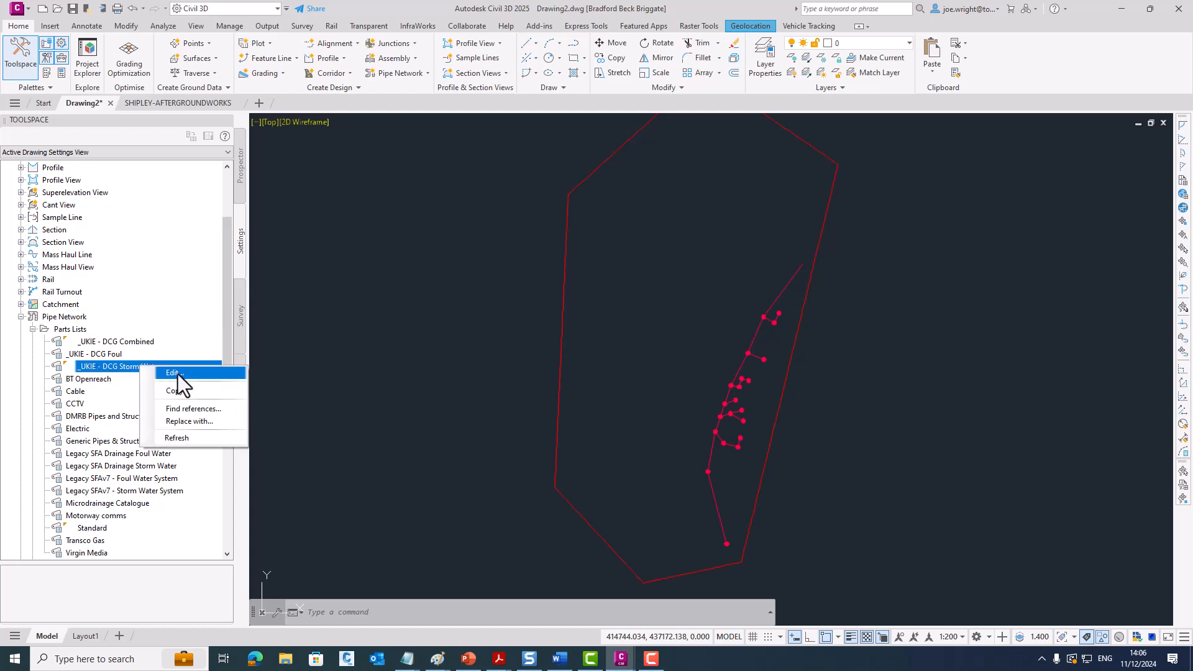
{"action": "left_click", "coordinate": [177, 373]}
{"action": "left_click", "coordinate": [361, 215]}
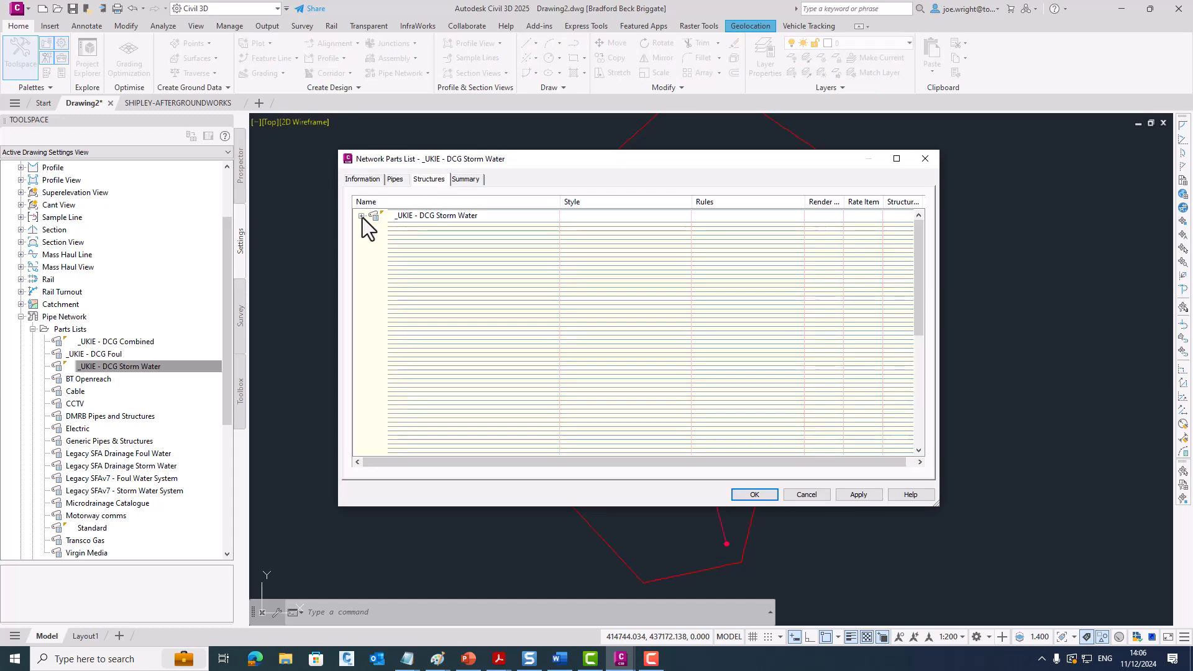
{"action": "left_click_drag", "start_coordinate": [921, 259], "coordinate": [919, 323]}
{"action": "left_click_drag", "start_coordinate": [918, 392], "coordinate": [917, 438]}
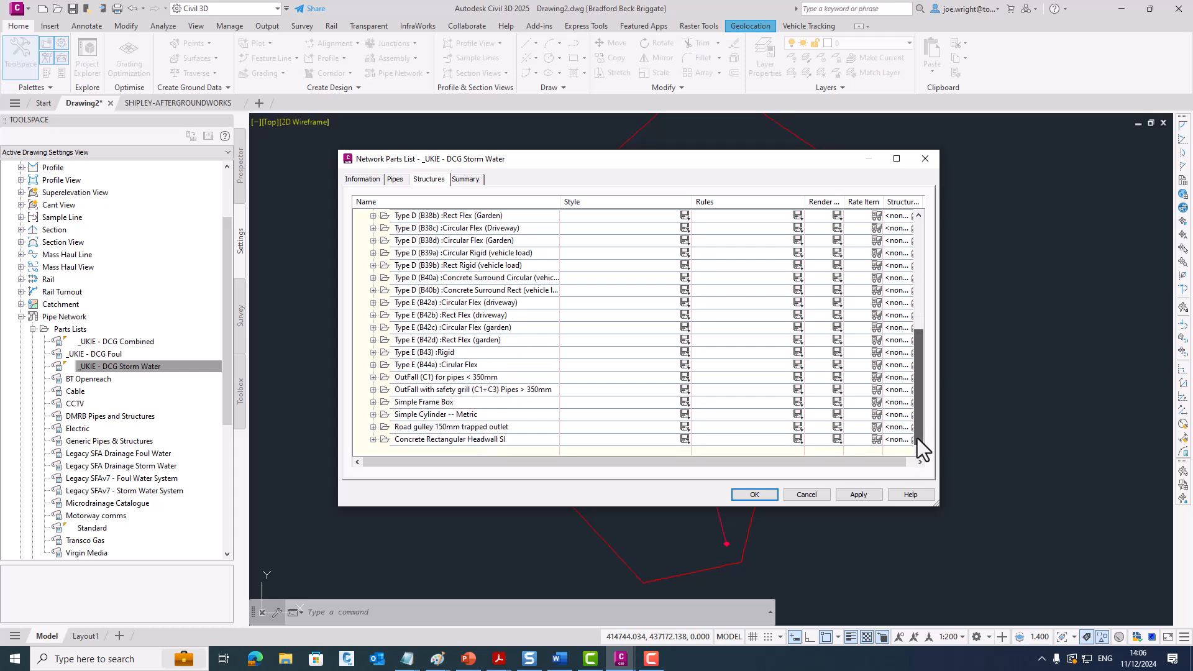
- Examine the pipe families of the _UKIE - DCG Storm Water parts list, including uPVC and HDPE Twinwall, and close it without changes
{"action": "left_click", "coordinate": [394, 179]}
{"action": "left_click", "coordinate": [361, 215]}
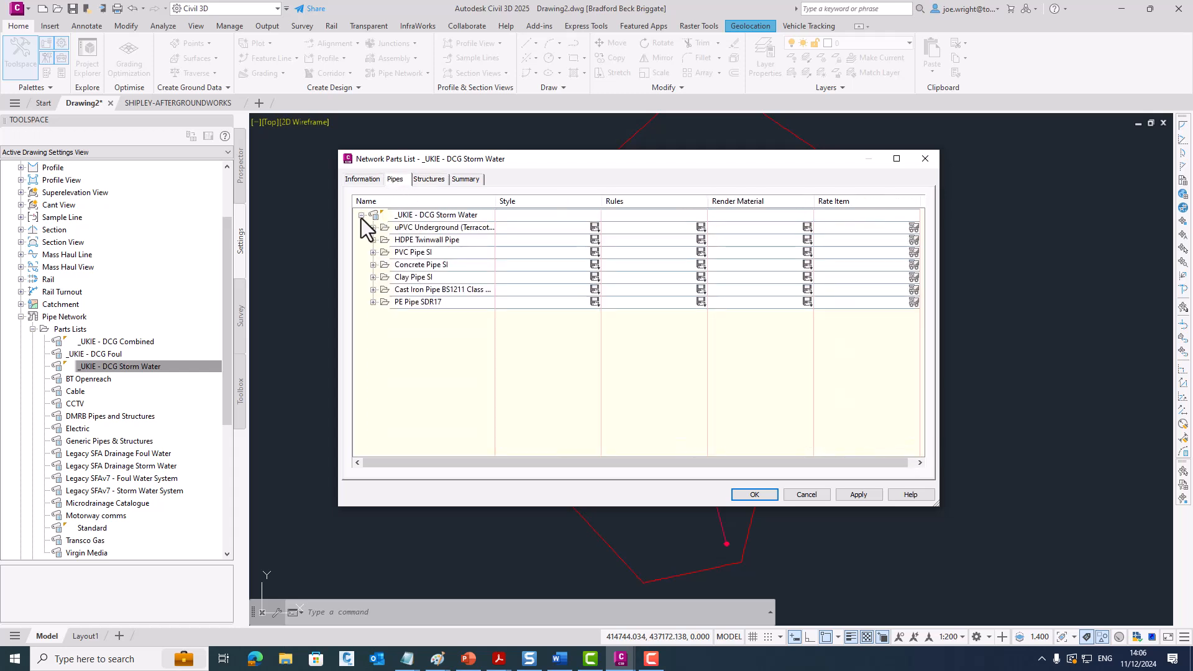
{"action": "left_click", "coordinate": [373, 227]}
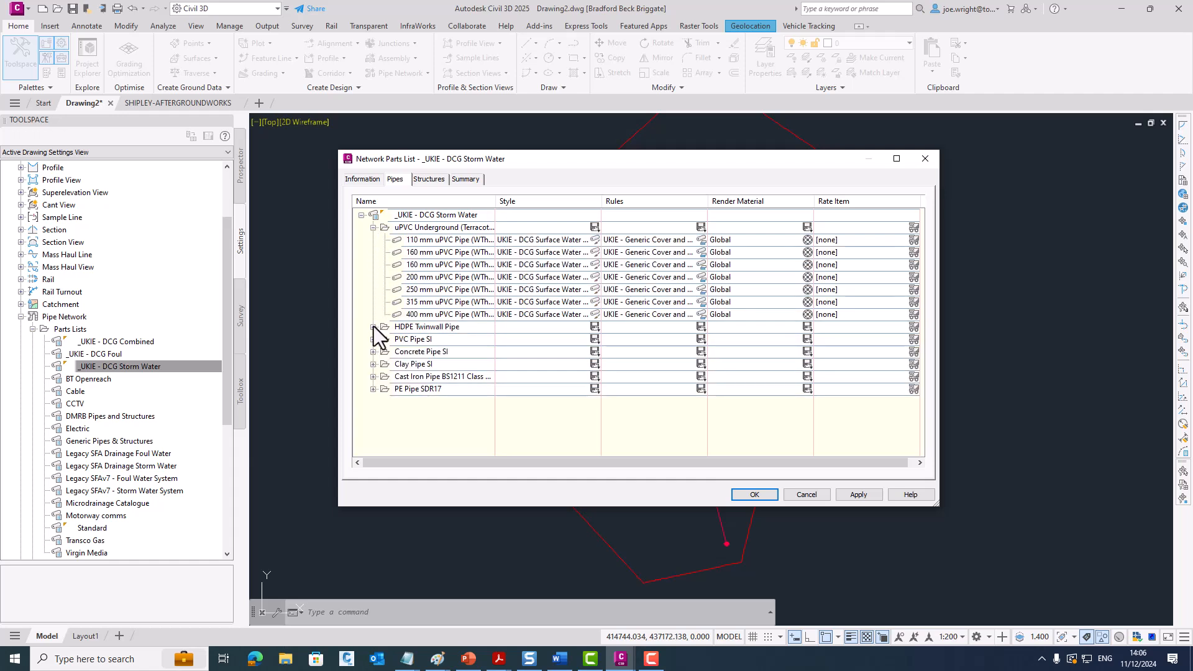
{"action": "left_click", "coordinate": [372, 326]}
{"action": "left_click", "coordinate": [817, 497]}
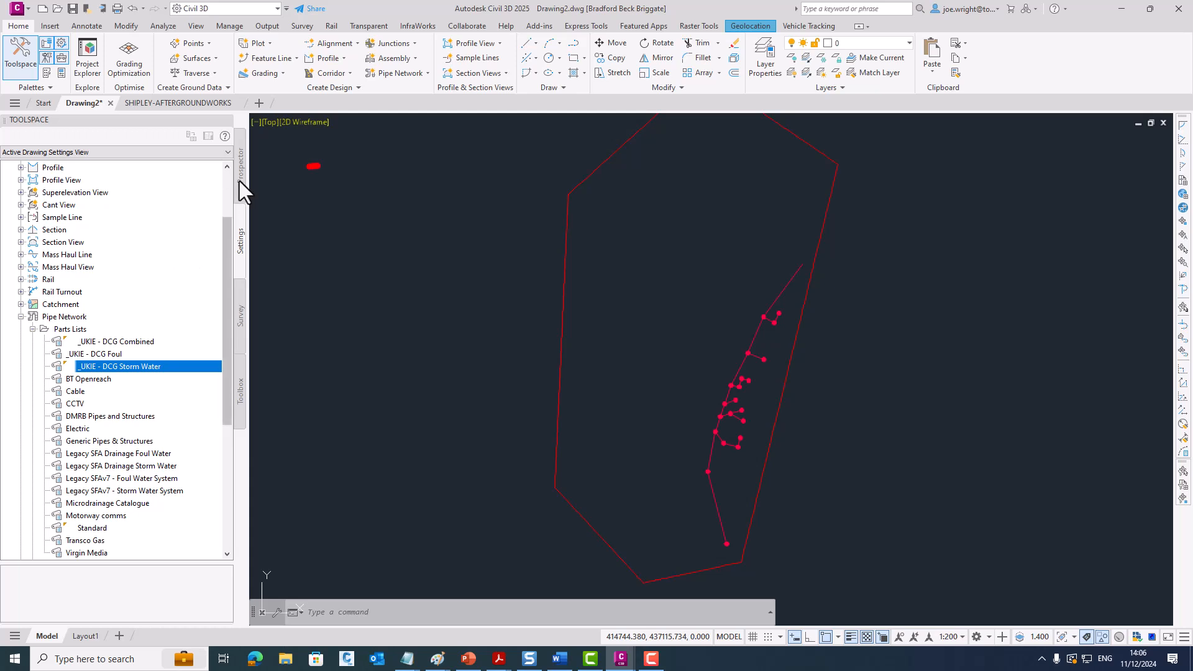
- Set the surface style of 5. GROUND AFTER ESTATE ROAD to Contours 1m and 5m
{"action": "left_click", "coordinate": [238, 181]}
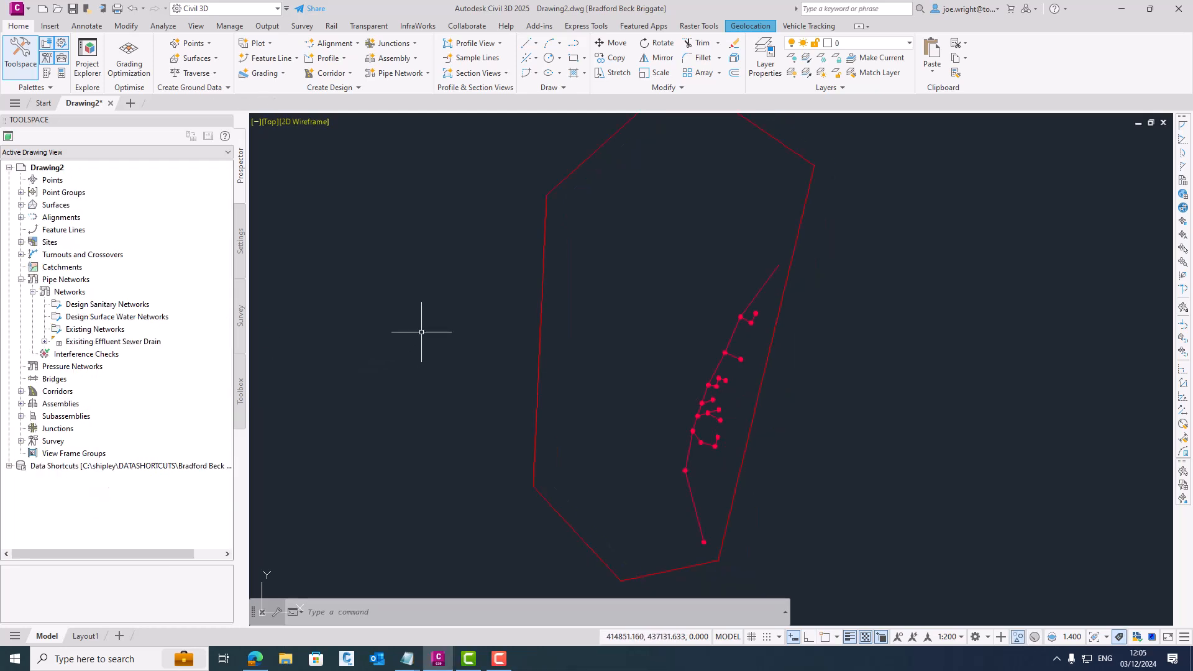
{"action": "left_click", "coordinate": [542, 280]}
{"action": "right_click", "coordinate": [737, 233]}
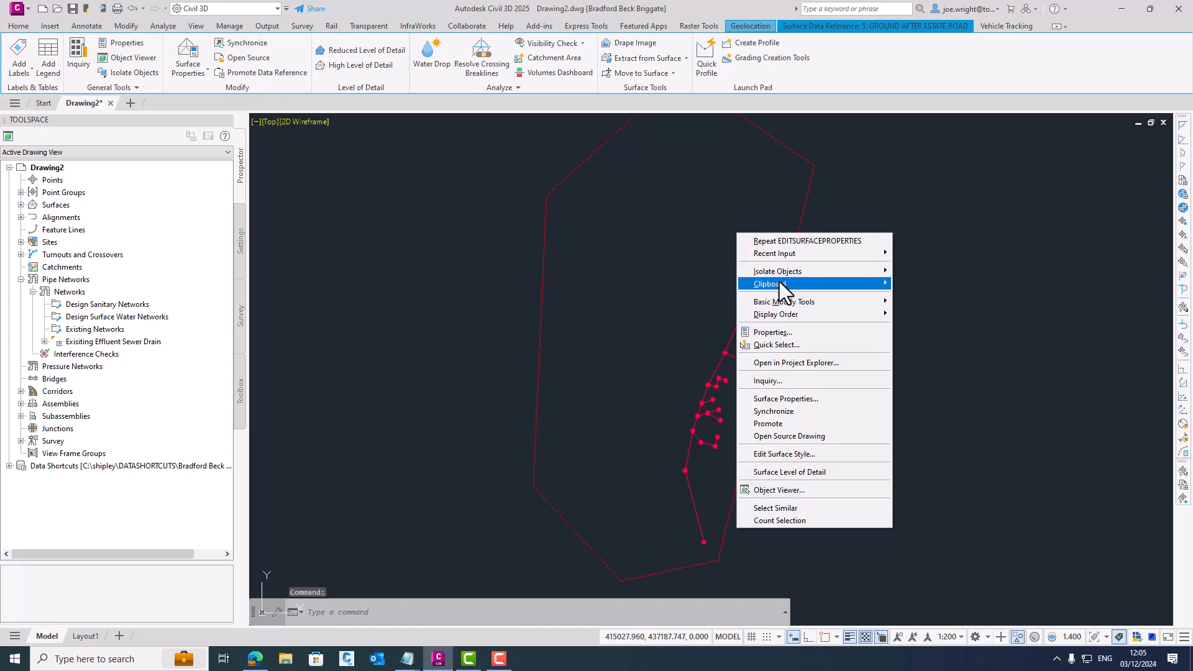
{"action": "left_click", "coordinate": [806, 398]}
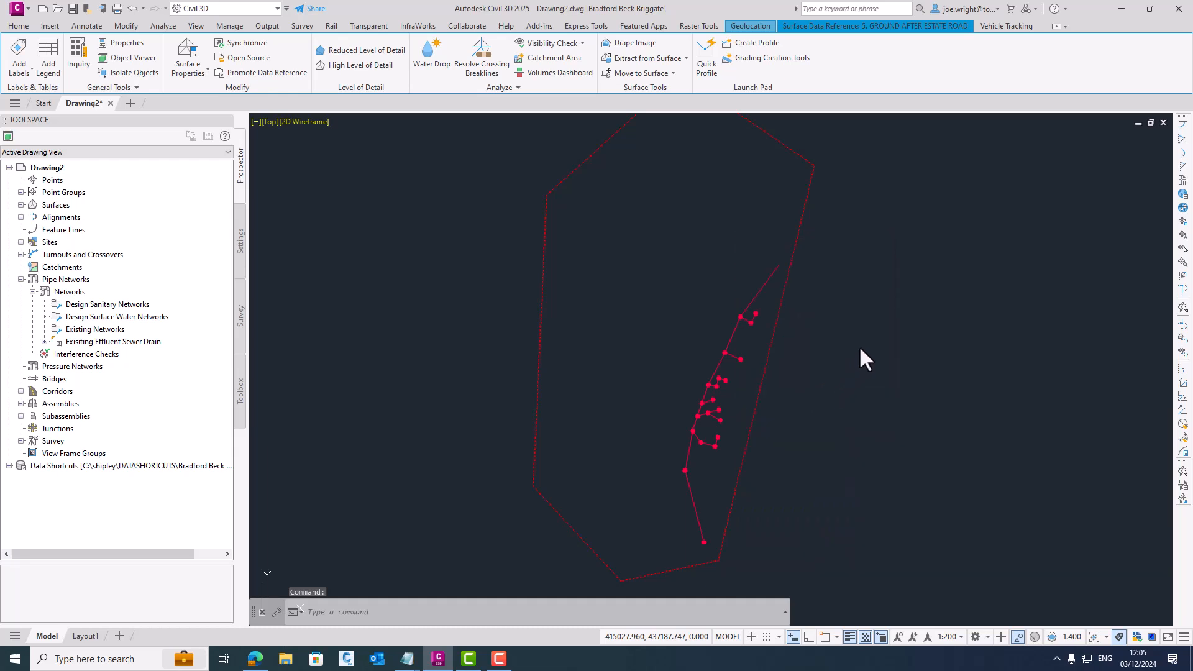
{"action": "left_click", "coordinate": [727, 307]}
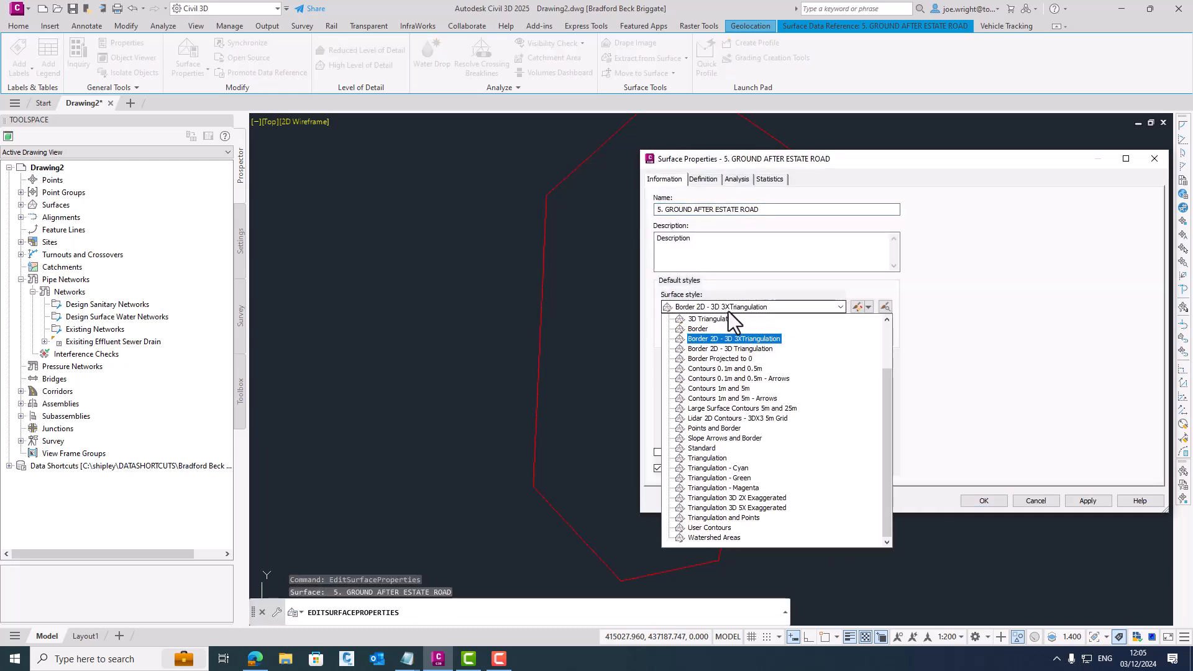
{"action": "left_click", "coordinate": [735, 387]}
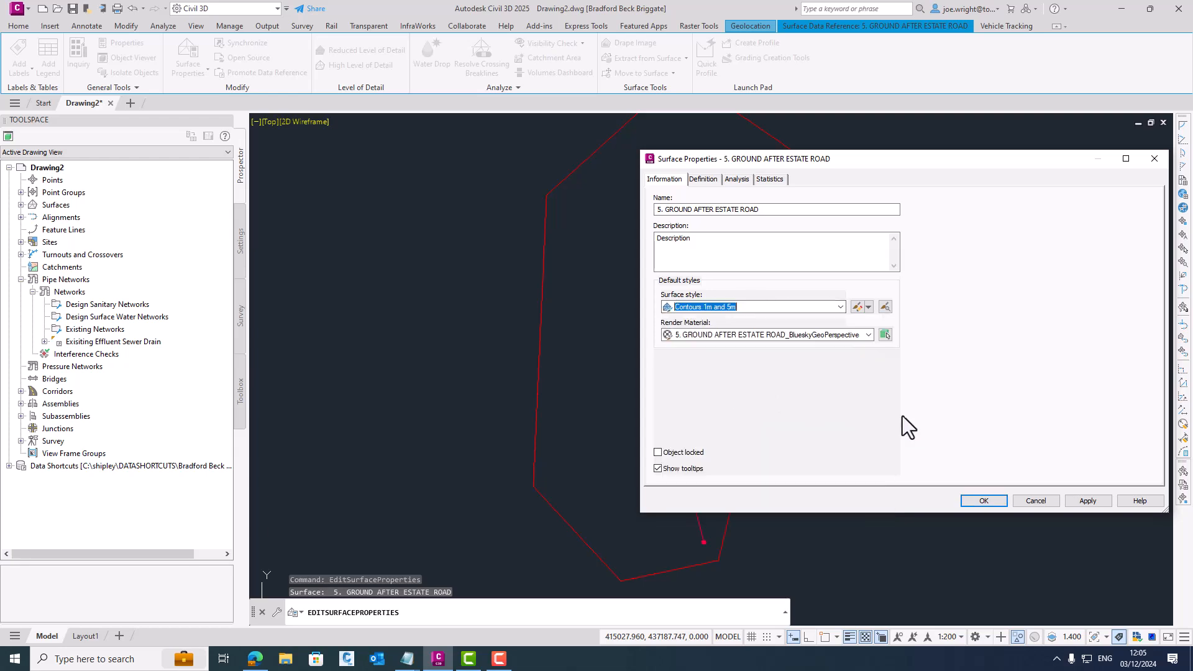
{"action": "left_click", "coordinate": [1087, 499]}
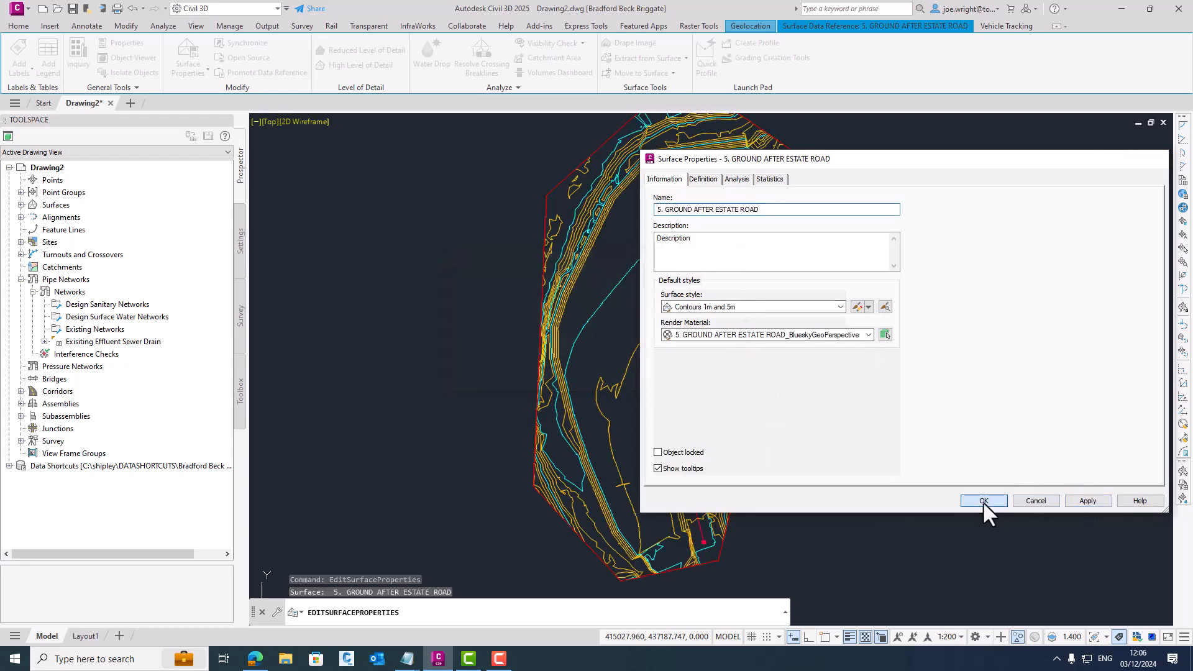
{"action": "left_click", "coordinate": [983, 500]}
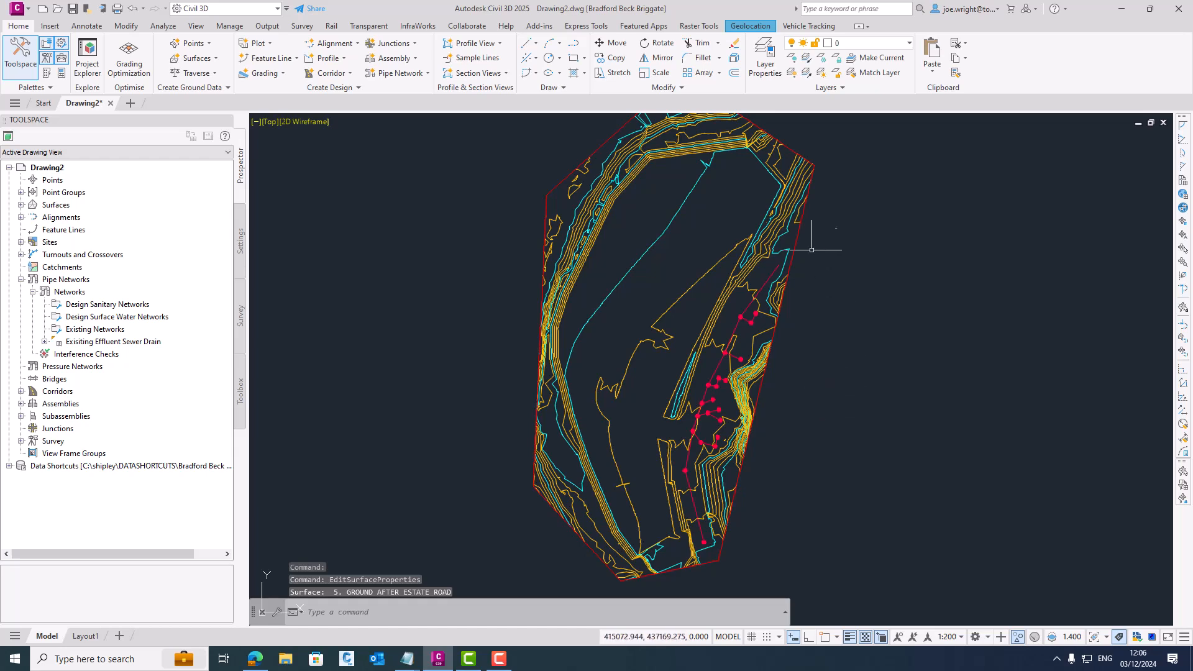
- Turn on the Esri OpenStreetMap online map behind the surface contours and sewer network
{"action": "left_click", "coordinate": [749, 26]}
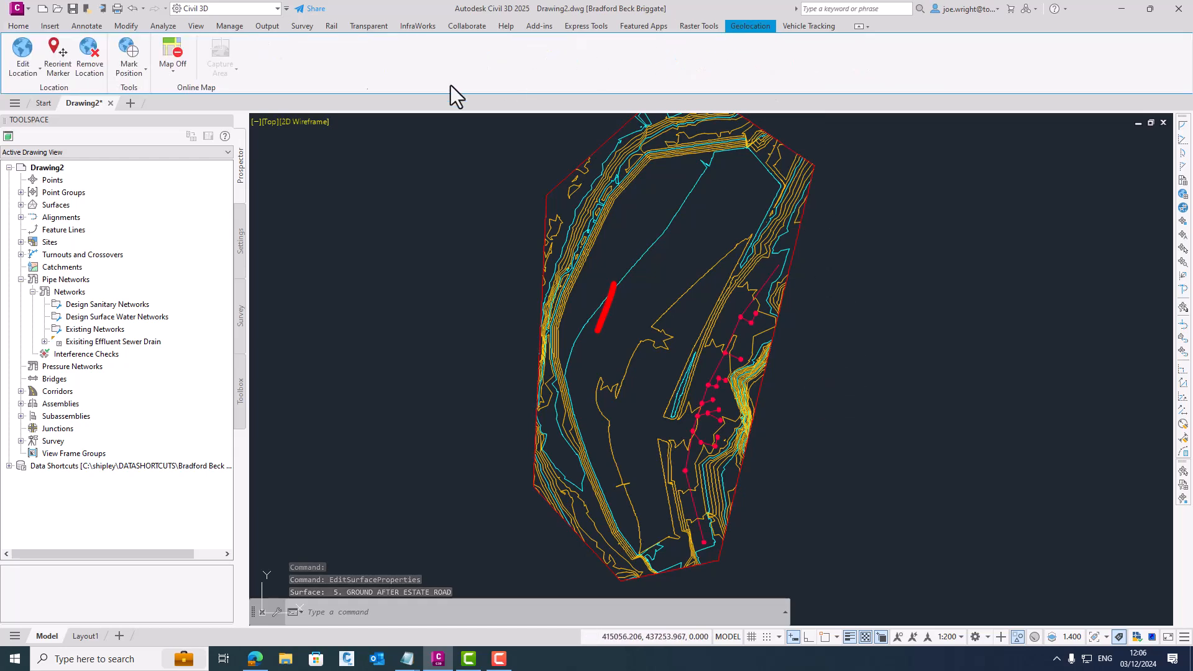
{"action": "left_click", "coordinate": [174, 69]}
{"action": "left_click", "coordinate": [176, 95]}
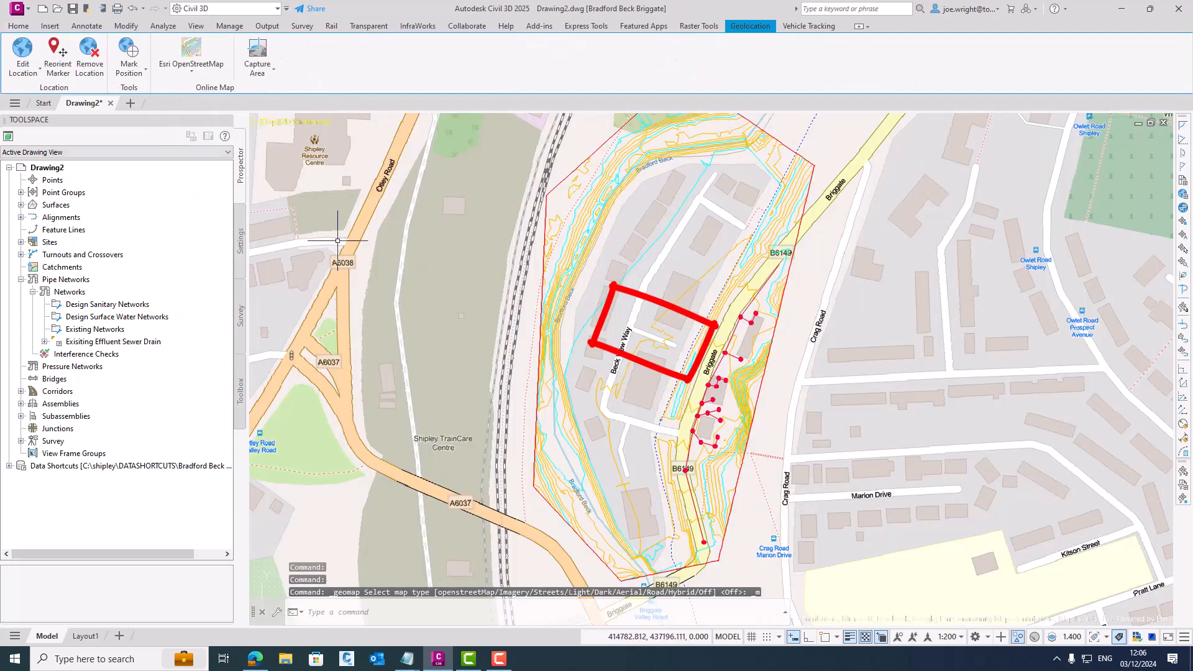
- Turn off the online map behind the surface contours and sewer network
{"action": "left_click", "coordinate": [193, 71]}
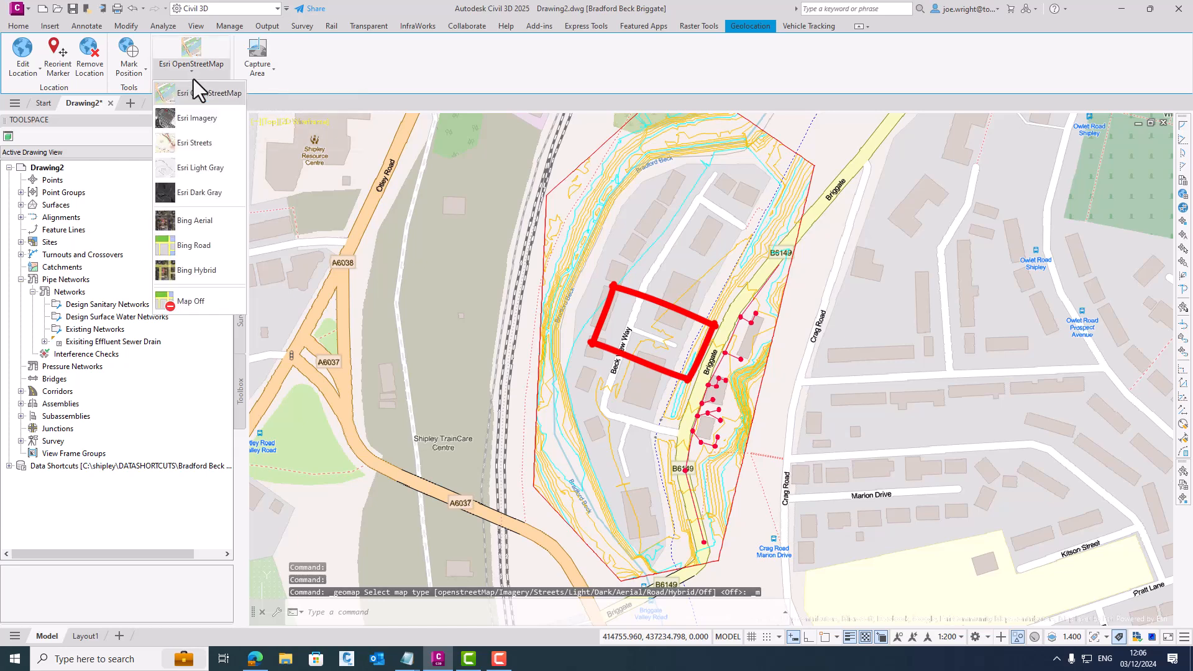
{"action": "left_click", "coordinate": [198, 300]}
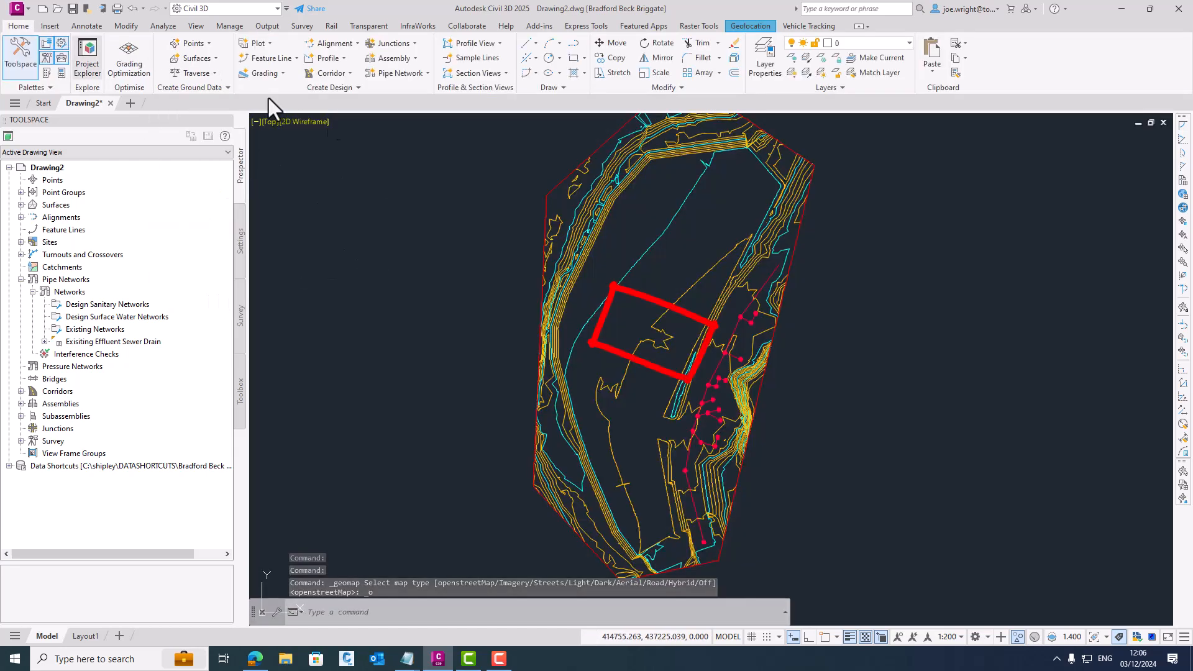
- Create a pipe network named TEST FOUL NETWORK with parts list _UKIE - DCG Foul and surface 5. GROUND AFTER ESTATE ROAD
{"action": "left_click", "coordinate": [417, 77]}
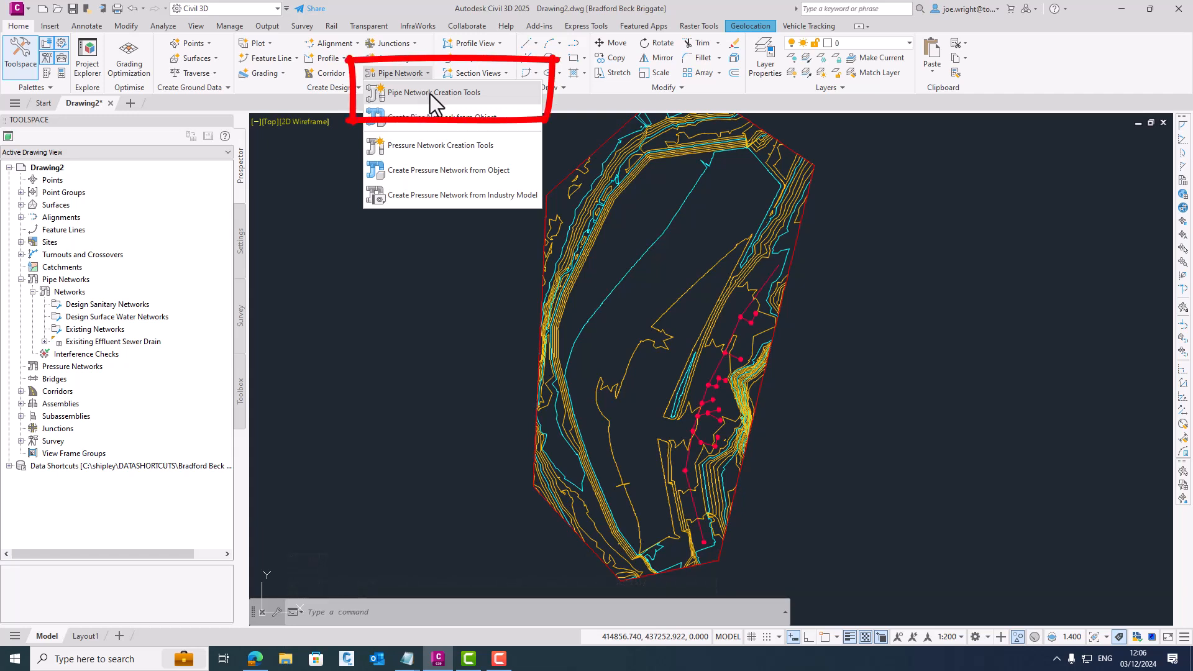
{"action": "left_click", "coordinate": [430, 93]}
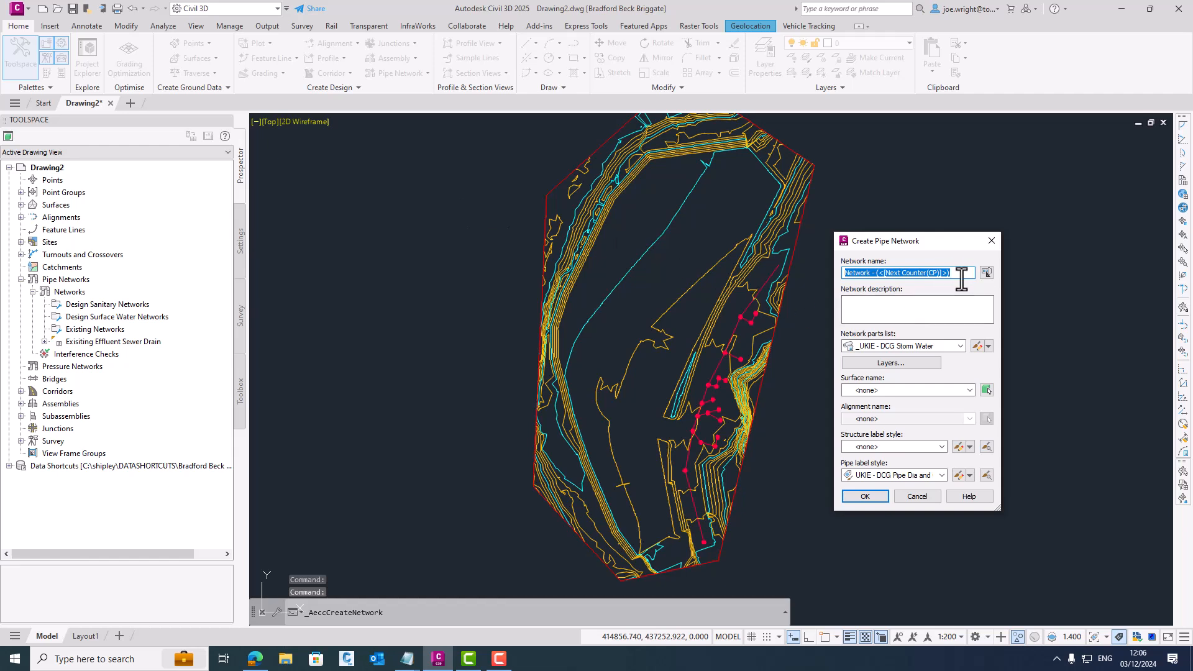
{"action": "type", "text": "TEST FOUL NETWORKJ"}
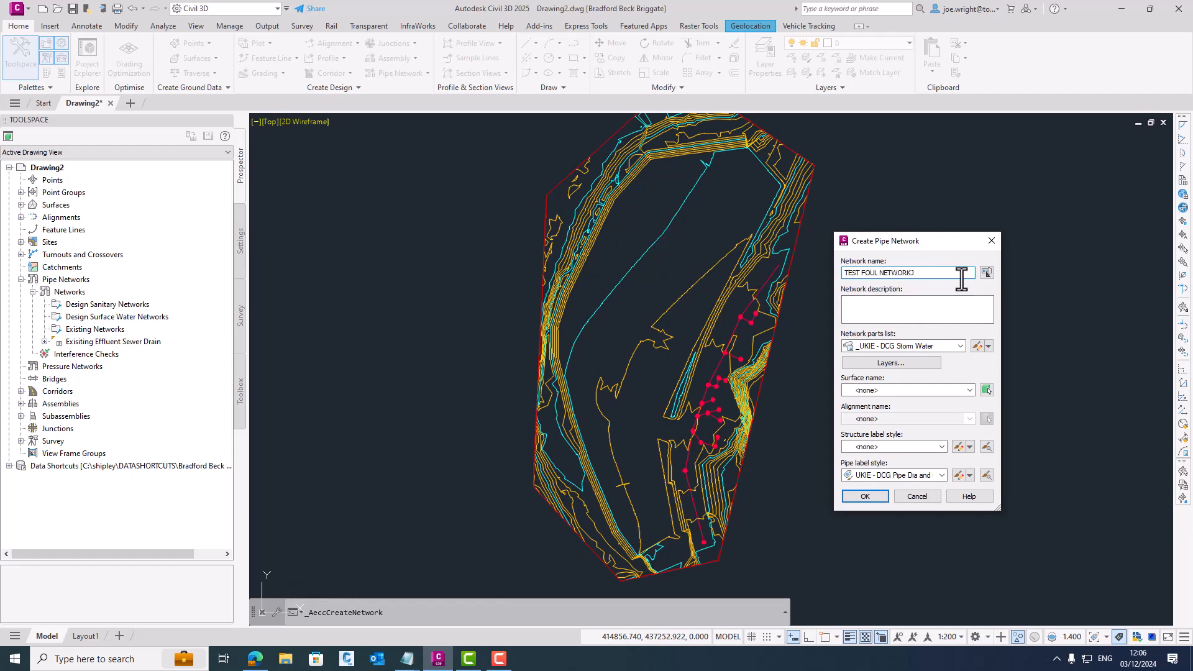
{"action": "left_click", "coordinate": [960, 346]}
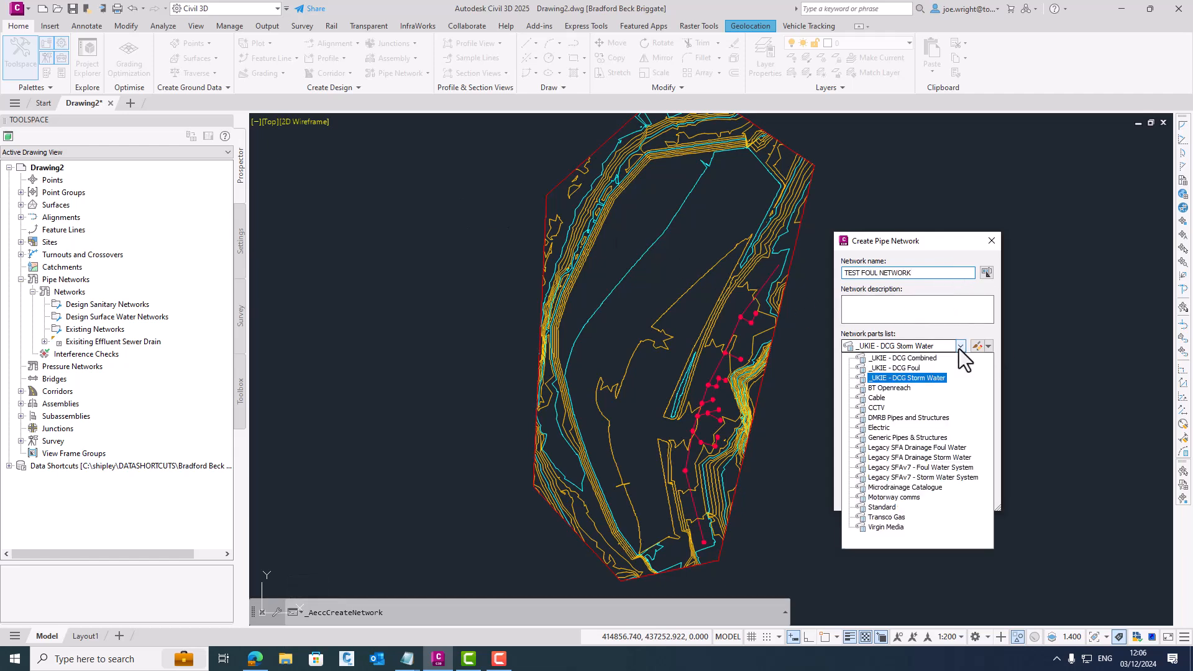
{"action": "left_click", "coordinate": [906, 367]}
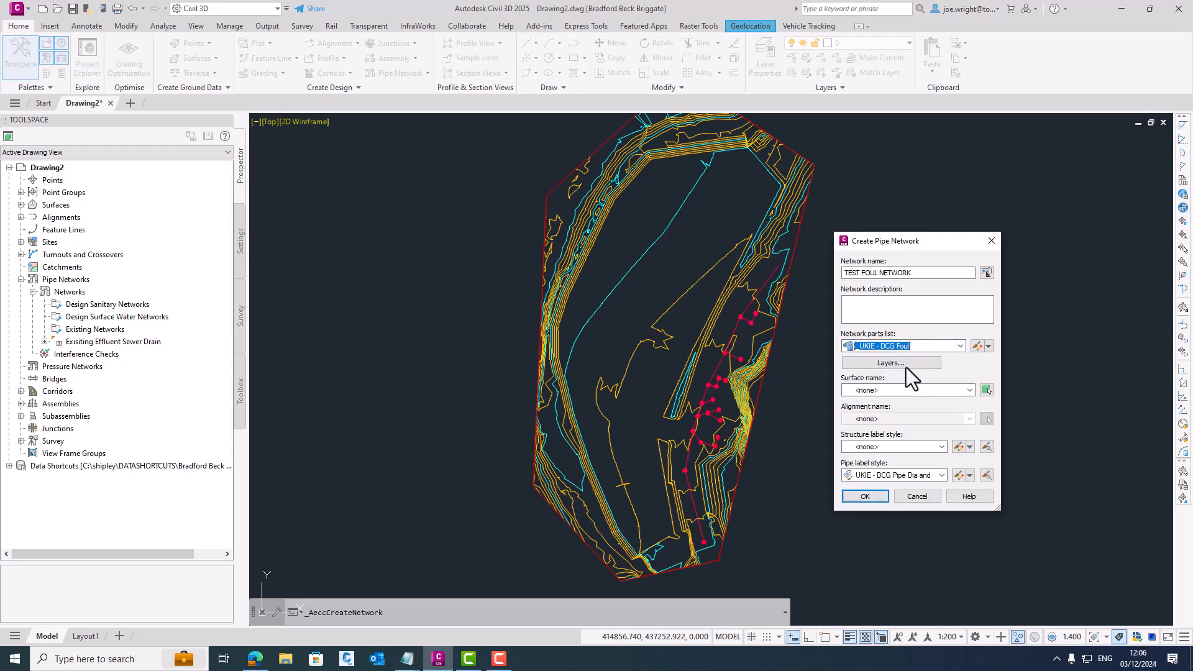
{"action": "left_click", "coordinate": [862, 391]}
{"action": "left_click", "coordinate": [912, 441]}
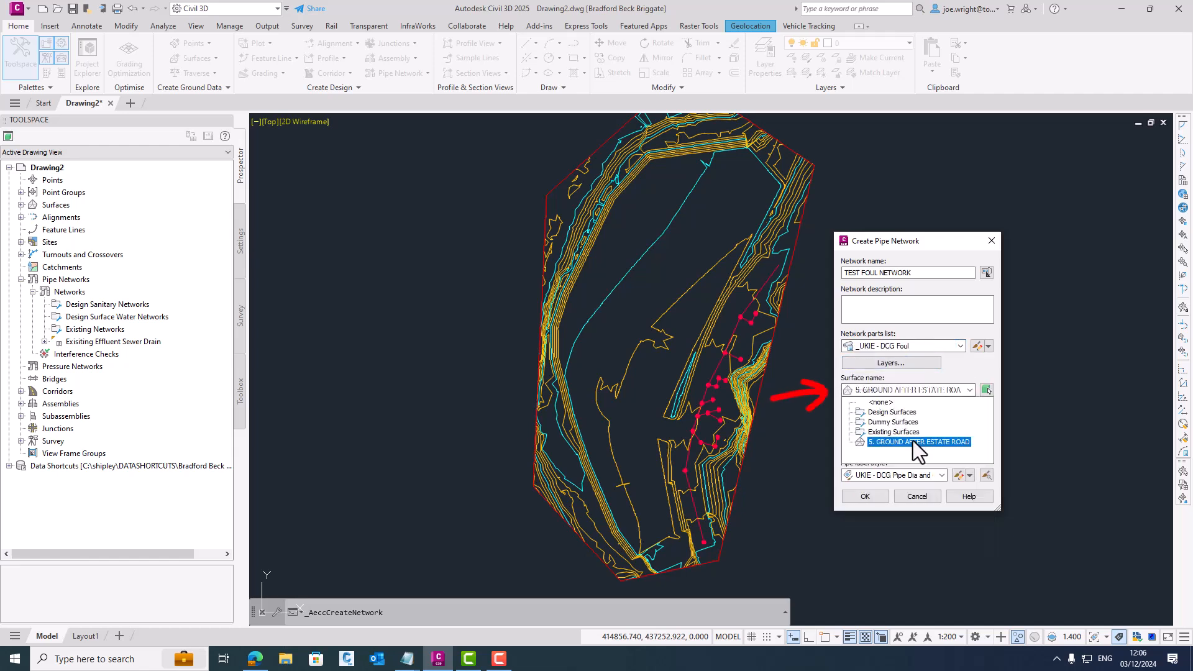
{"action": "left_click", "coordinate": [914, 441]}
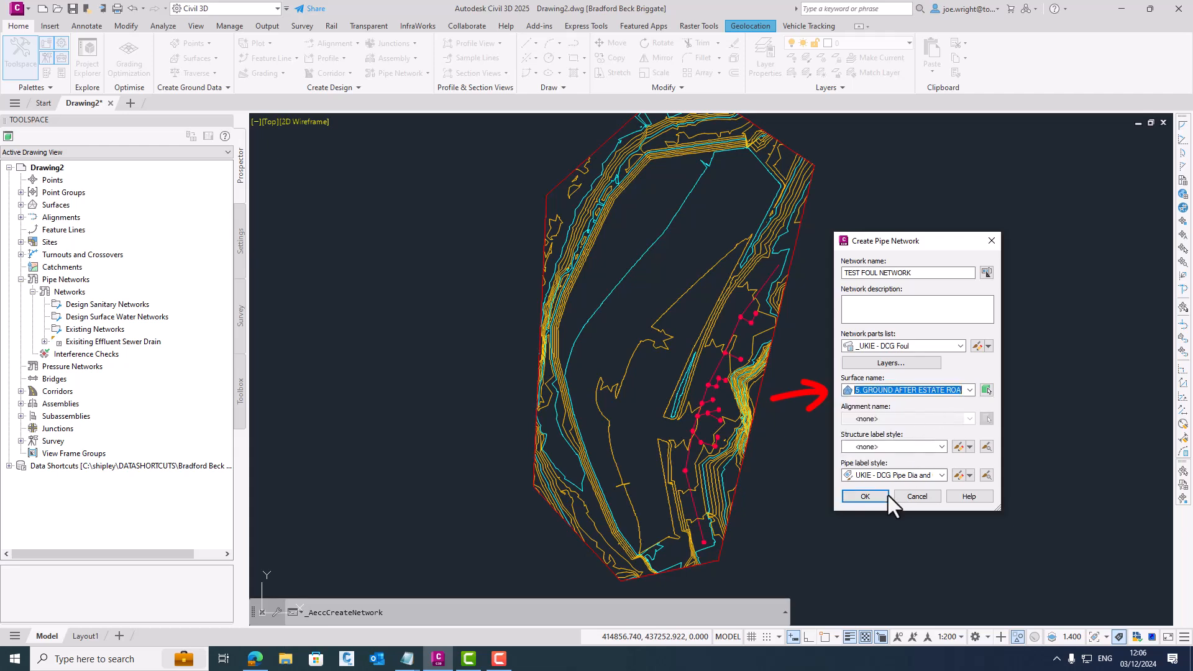
{"action": "left_click", "coordinate": [870, 496]}
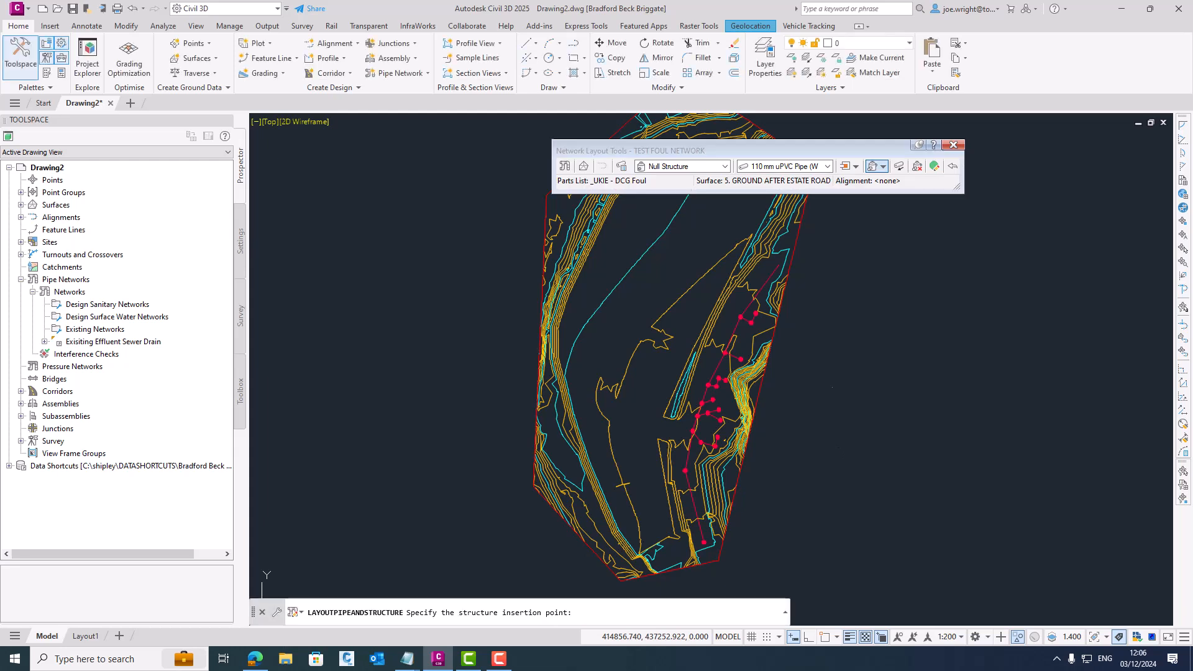
- Choose the Type A1 (B23a+B11) 1,500 mm dia structure with ladder and the 375 mm concrete pipe for the network layout
{"action": "left_click", "coordinate": [725, 167]}
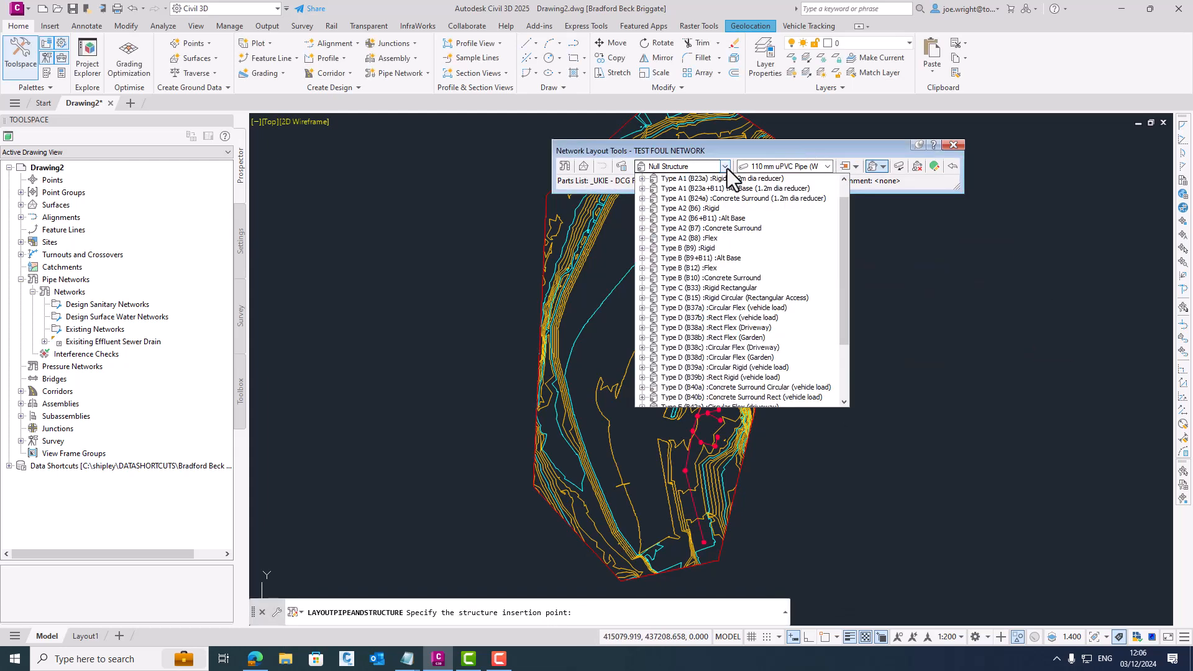
{"action": "left_click_drag", "start_coordinate": [843, 239], "coordinate": [841, 208]}
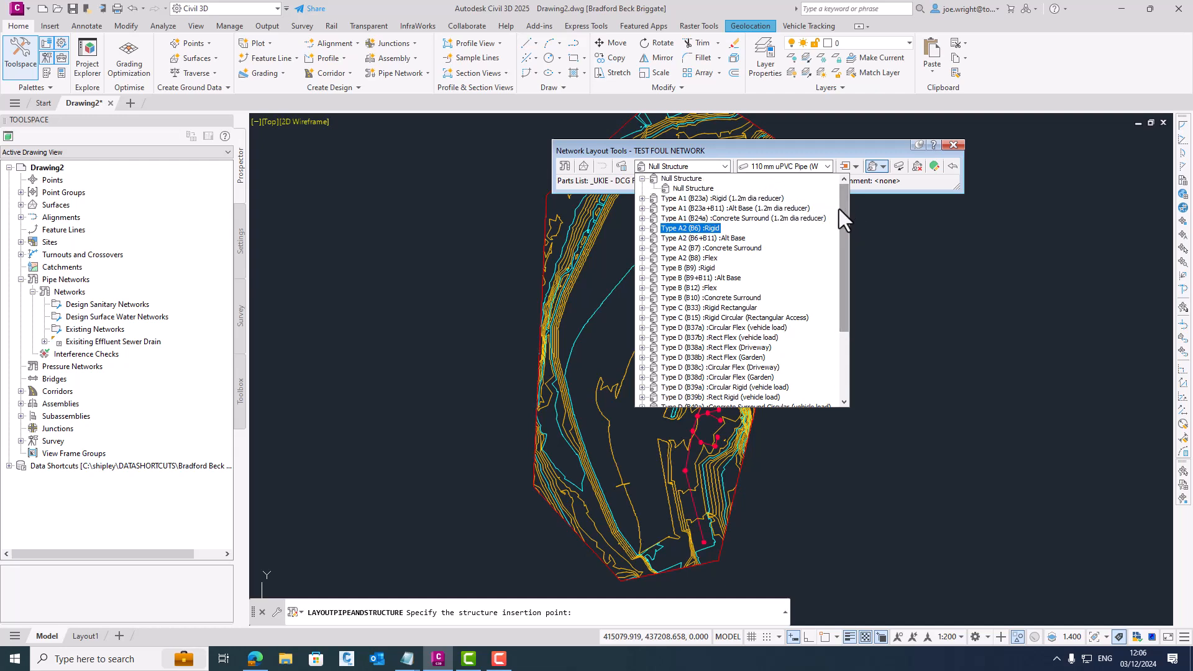
{"action": "left_click", "coordinate": [640, 208]}
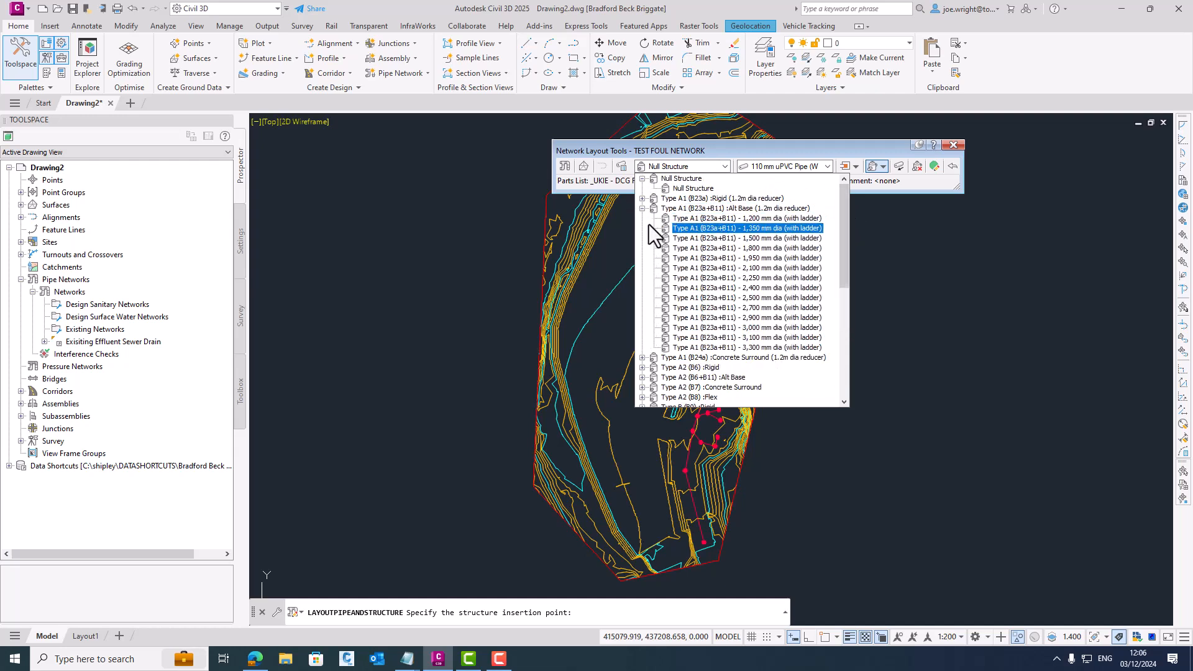
{"action": "left_click", "coordinate": [761, 238]}
{"action": "left_click", "coordinate": [829, 167]}
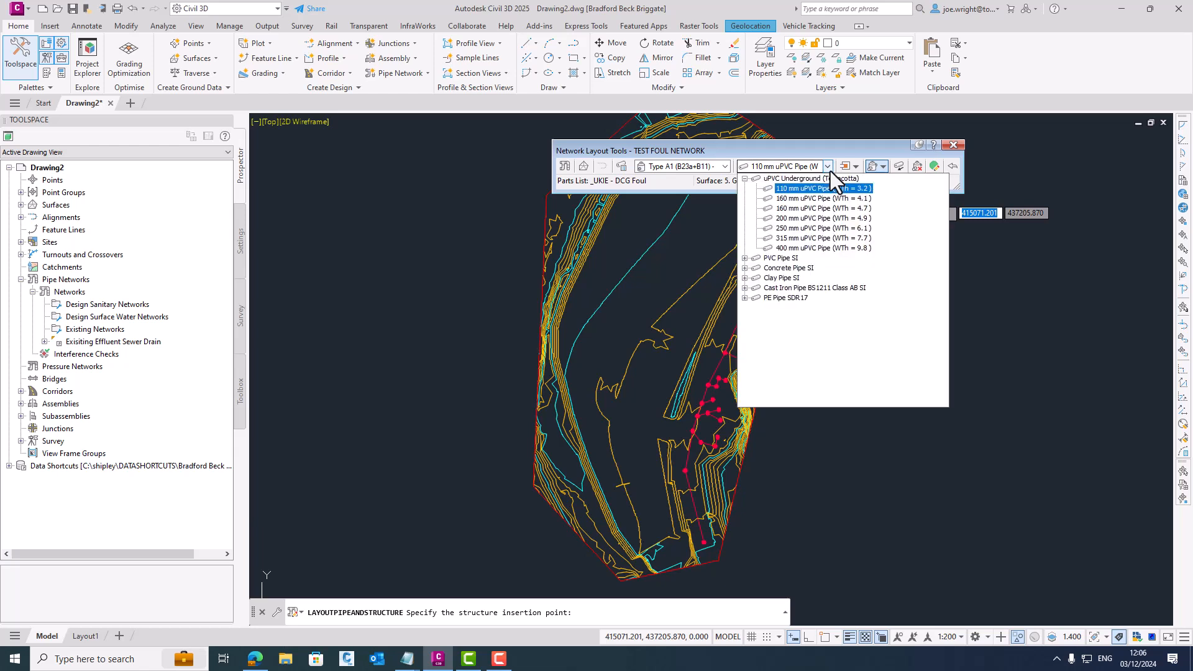
{"action": "left_click", "coordinate": [745, 267]}
{"action": "left_click", "coordinate": [790, 219]}
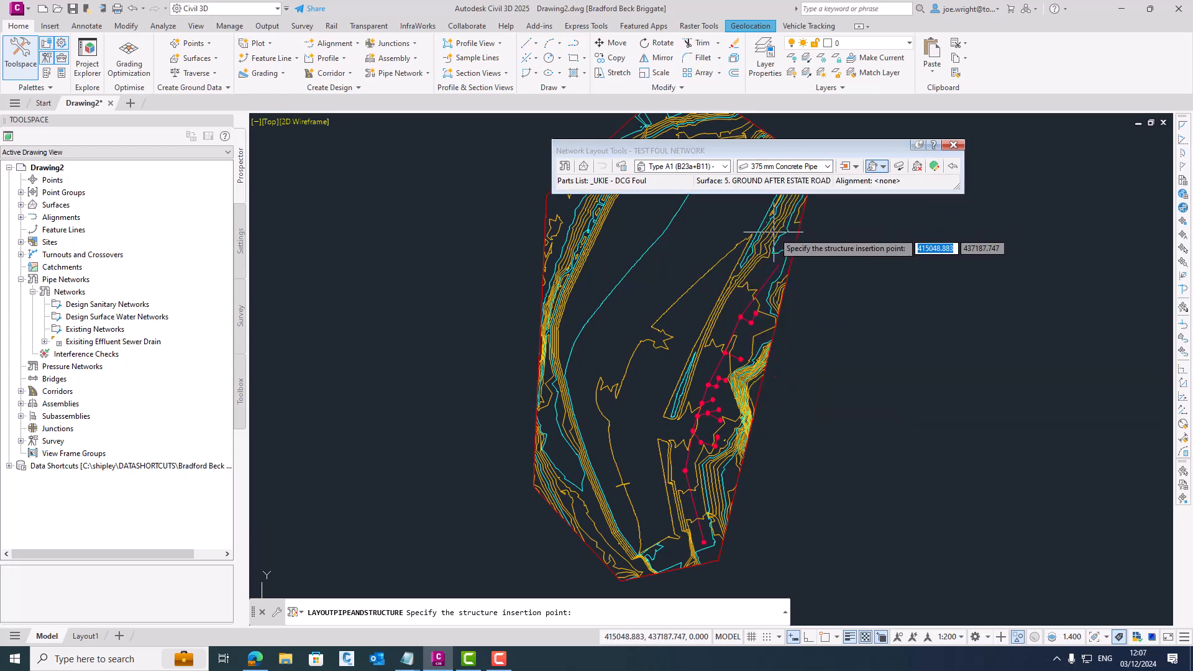
- Lay out three manholes joined by two pipes, running from northeast to southwest in the open area west of the existing sewer
{"action": "scroll", "coordinate": [692, 273], "scroll_direction": "up", "scroll_amount": 3}
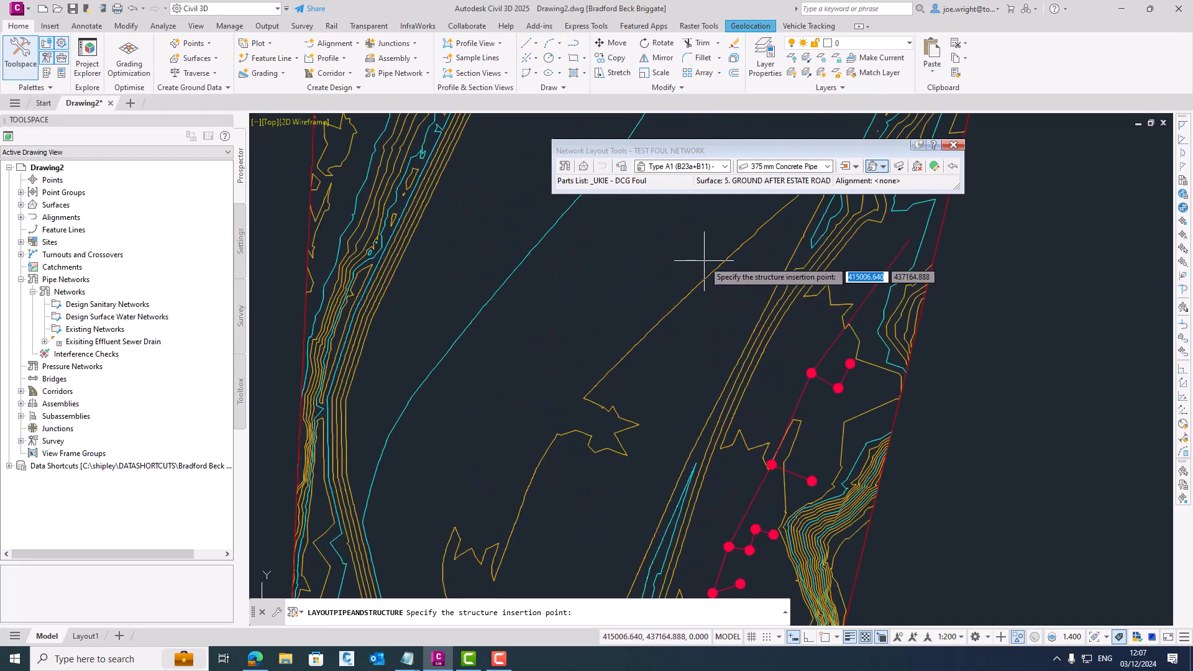
{"action": "scroll", "coordinate": [721, 269], "scroll_direction": "up", "scroll_amount": 1}
{"action": "left_click", "coordinate": [742, 279]}
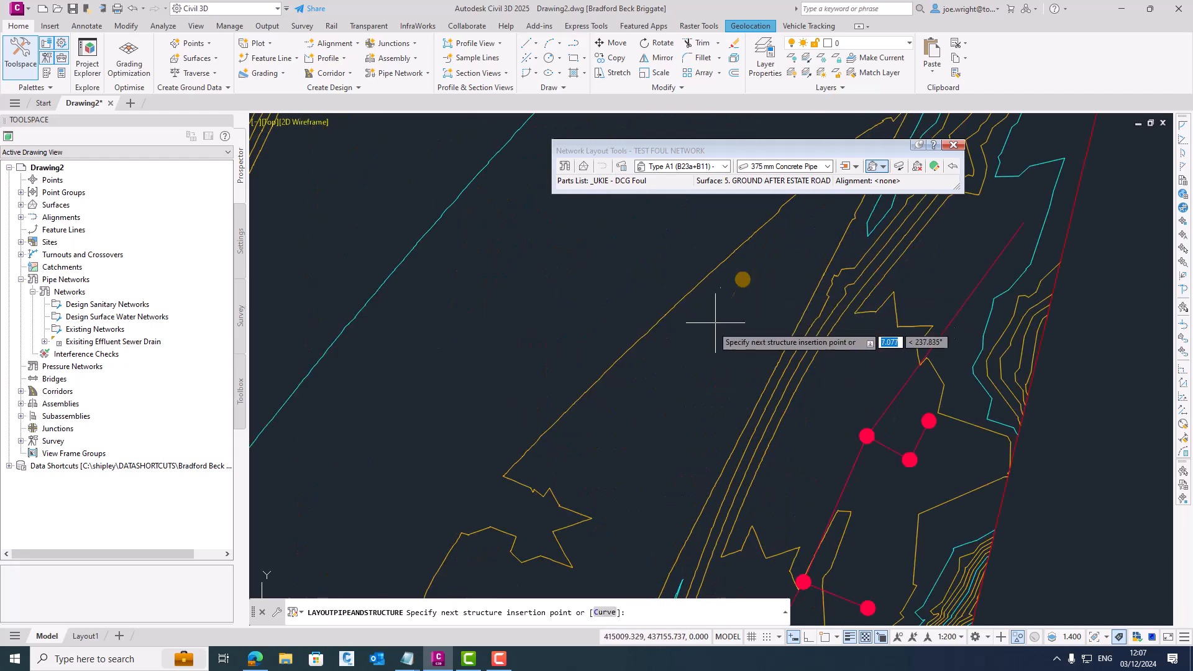
{"action": "left_click", "coordinate": [658, 400]}
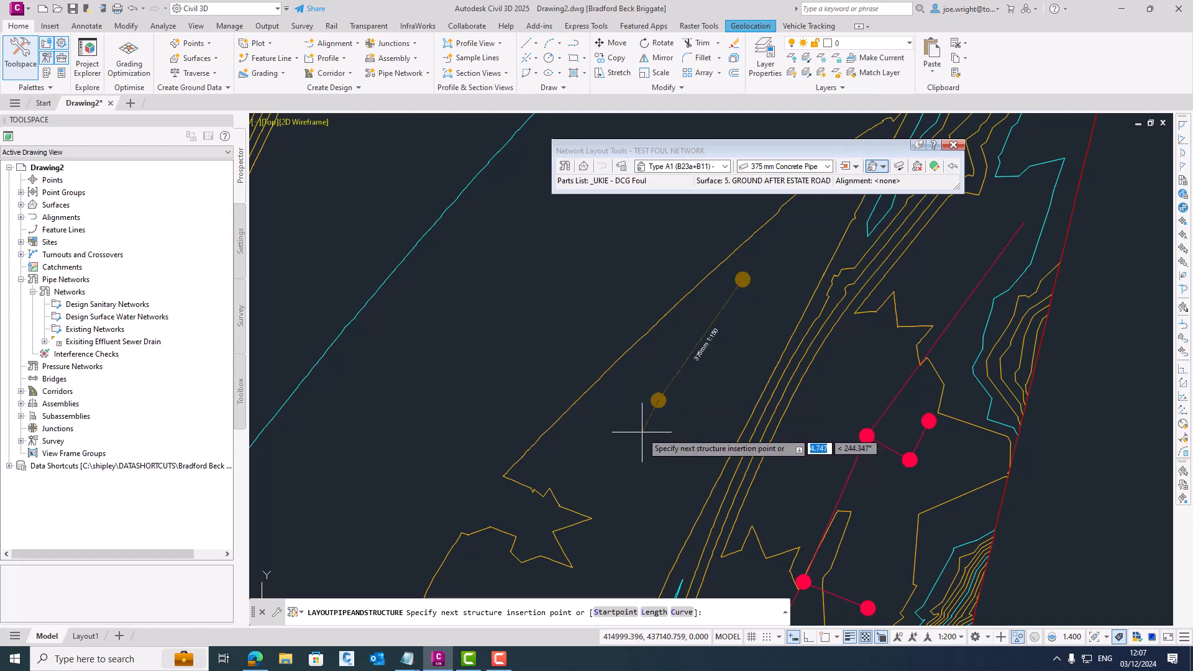
{"action": "left_click", "coordinate": [591, 540]}
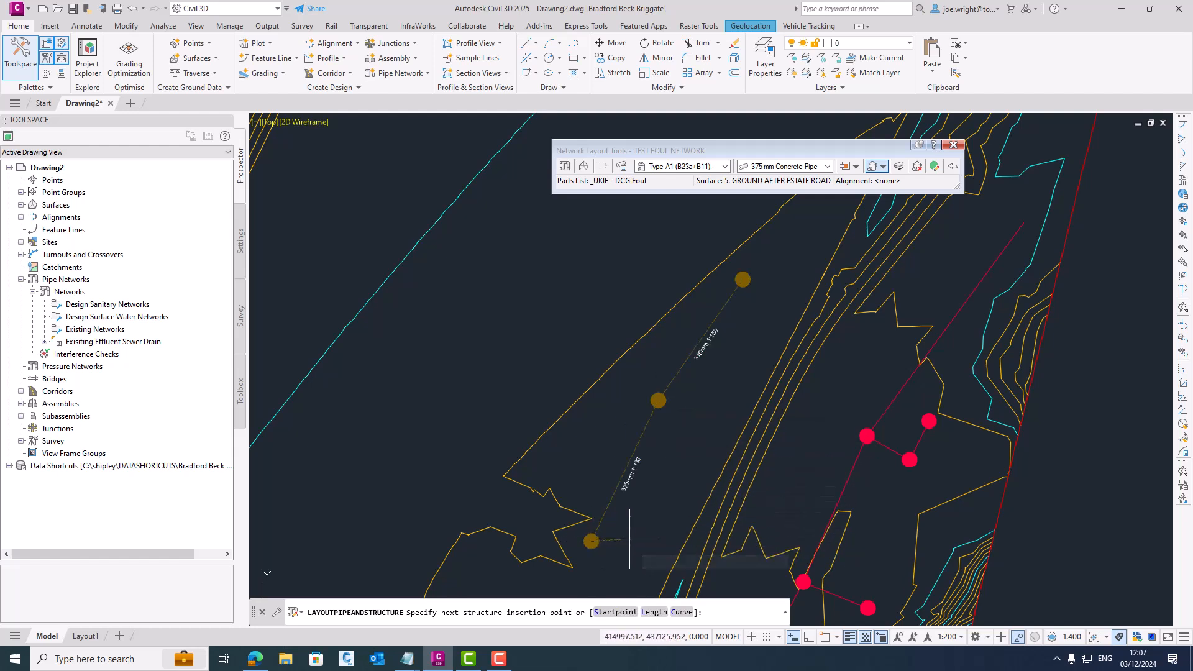
{"action": "key", "text": "Return"}
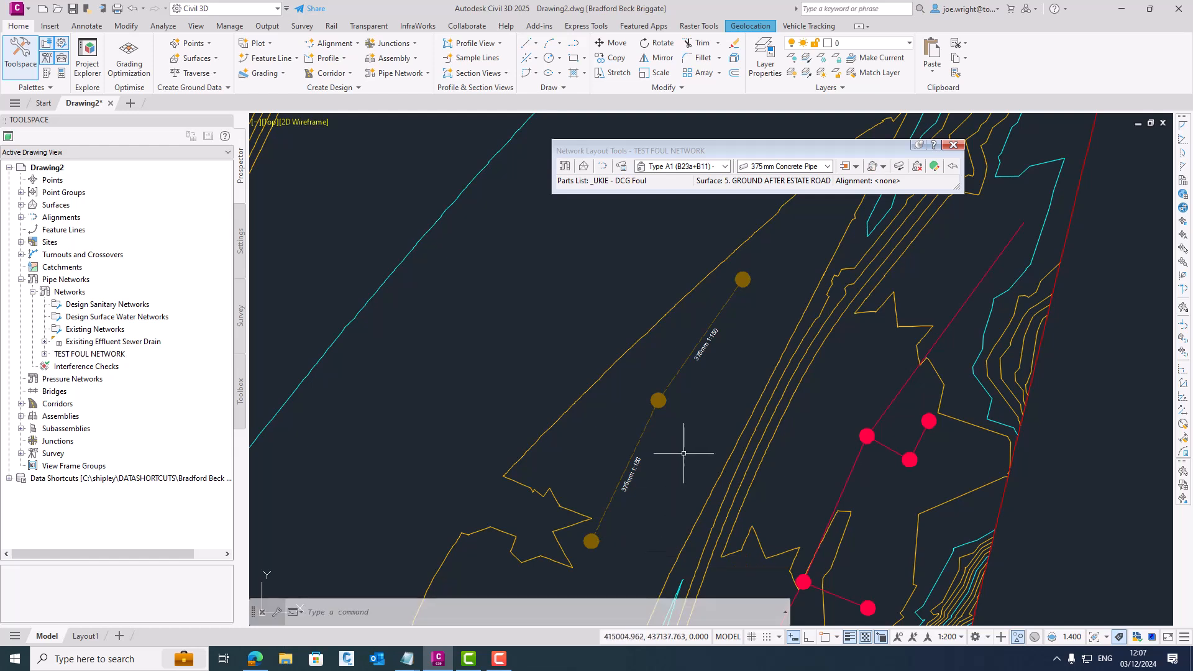
- Set the surface style of 5. GROUND AFTER ESTATE ROAD to Border and close the network layout tools
{"action": "left_click", "coordinate": [729, 453]}
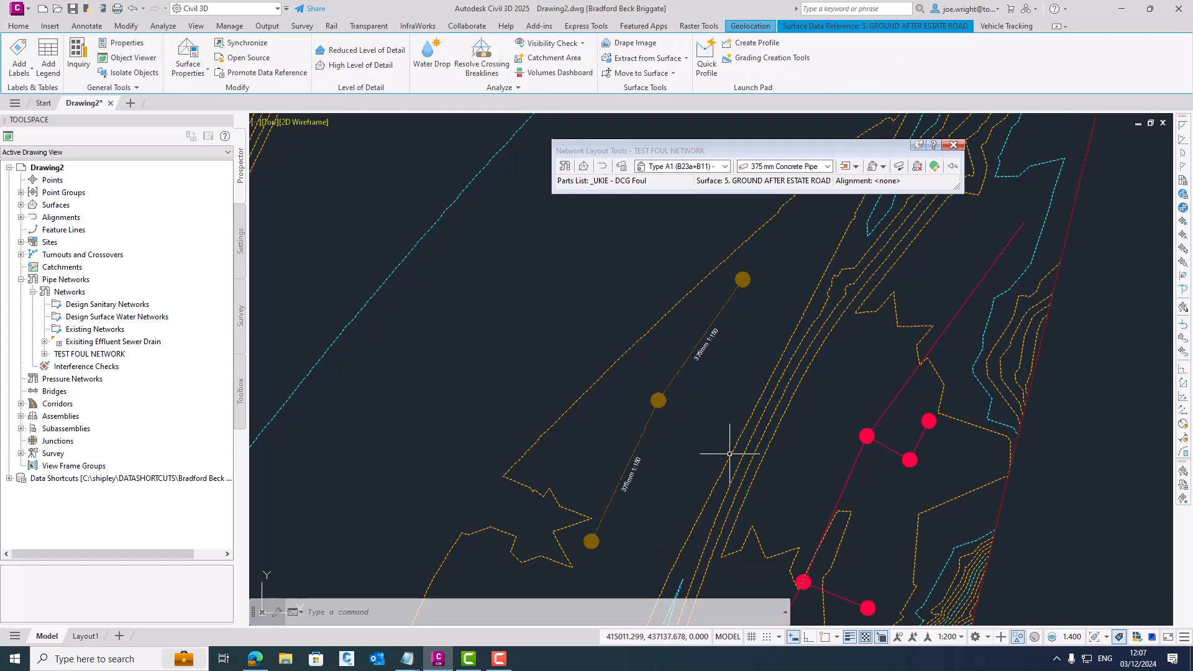
{"action": "right_click", "coordinate": [801, 450]}
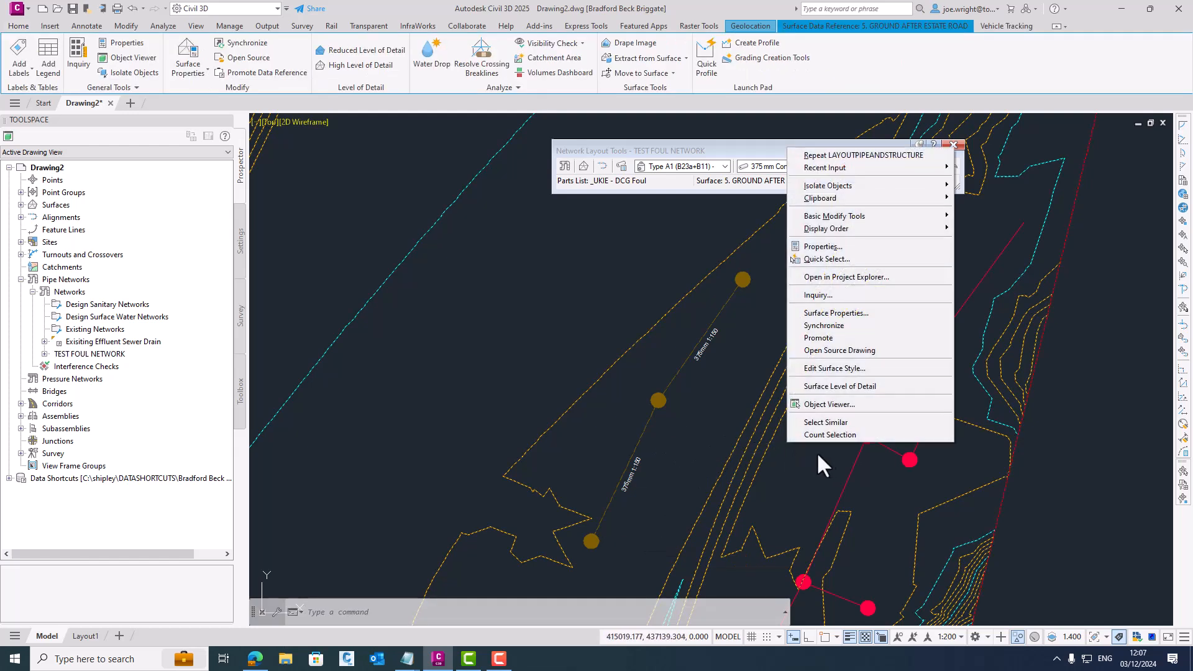
{"action": "left_click", "coordinate": [842, 314]}
{"action": "left_click", "coordinate": [718, 311]}
{"action": "left_click", "coordinate": [702, 328]}
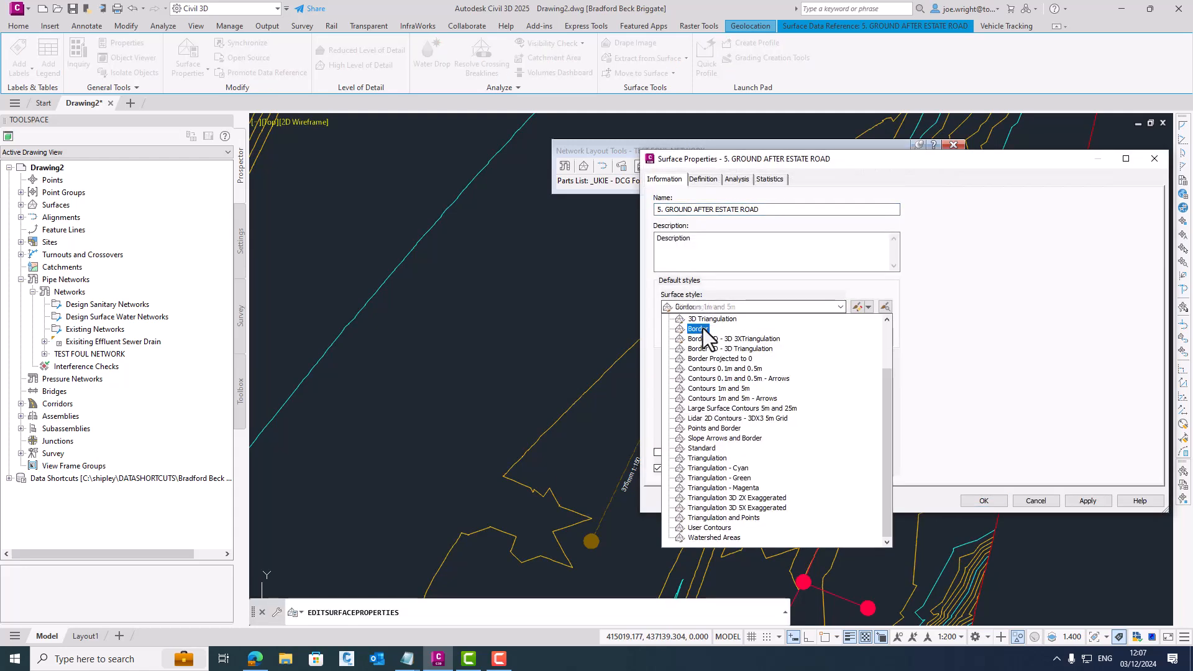
{"action": "left_click", "coordinate": [1088, 501]}
{"action": "left_click", "coordinate": [987, 499]}
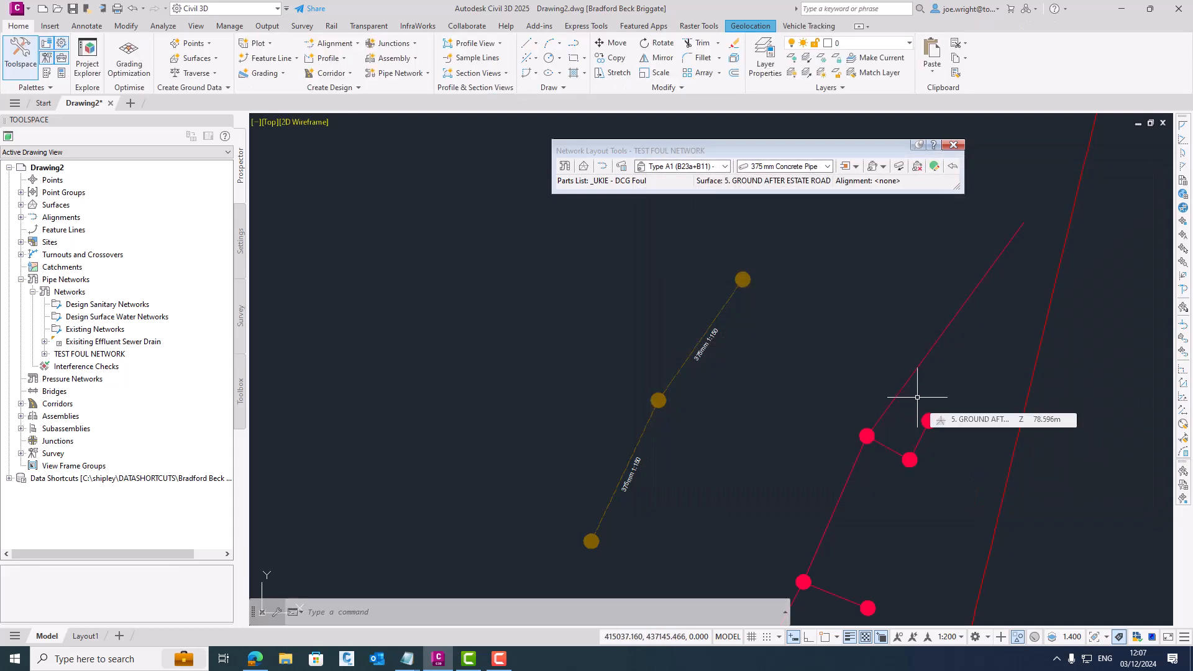
{"action": "left_click", "coordinate": [953, 145]}
- Inspect the new foul manholes and pipes in 3D with the Object Viewer, examining the middle manhole up close, and close the viewer
{"action": "left_click", "coordinate": [461, 191]}
{"action": "left_click", "coordinate": [777, 568]}
{"action": "right_click", "coordinate": [628, 371]}
{"action": "left_click", "coordinate": [668, 497]}
{"action": "left_click_drag", "start_coordinate": [652, 445], "coordinate": [572, 260]}
{"action": "left_click_drag", "start_coordinate": [663, 400], "coordinate": [596, 414]}
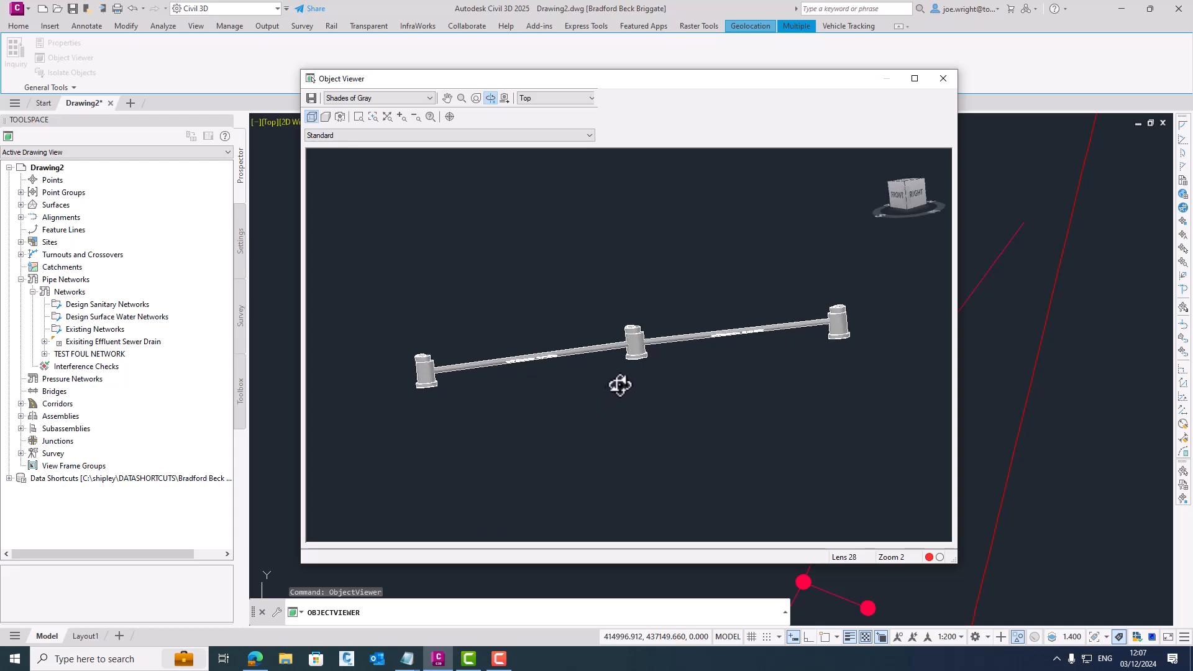
{"action": "scroll", "coordinate": [640, 366], "scroll_direction": "up", "scroll_amount": 2}
{"action": "scroll", "coordinate": [642, 341], "scroll_direction": "up", "scroll_amount": 2}
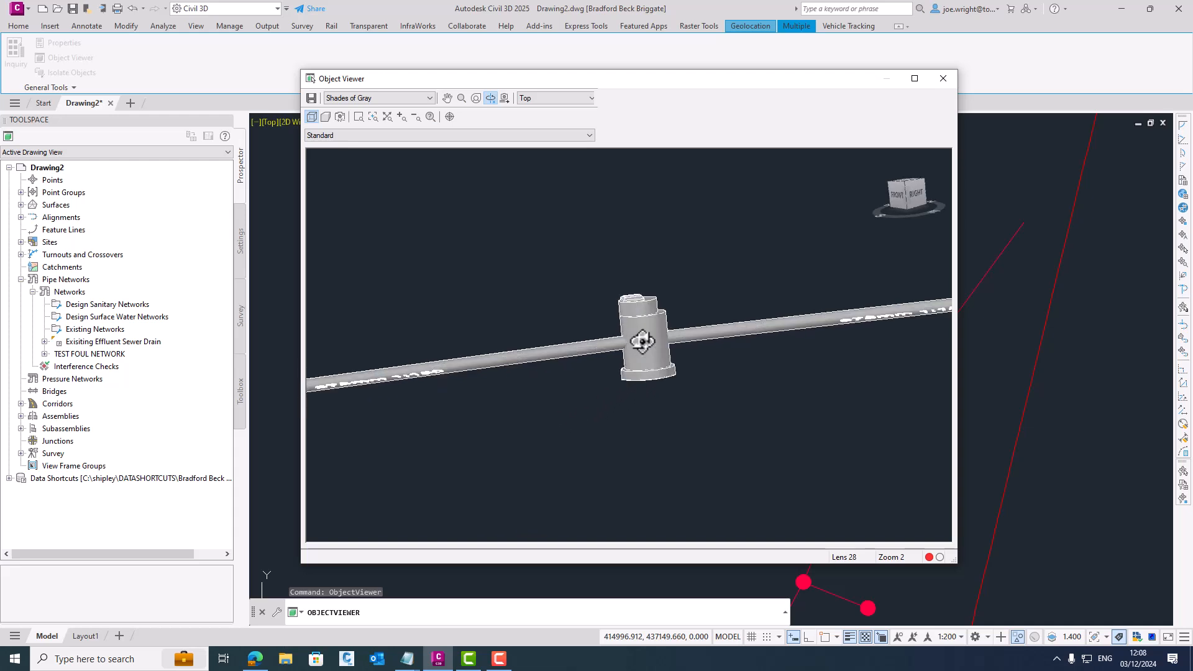
{"action": "left_click_drag", "start_coordinate": [647, 356], "coordinate": [680, 381]}
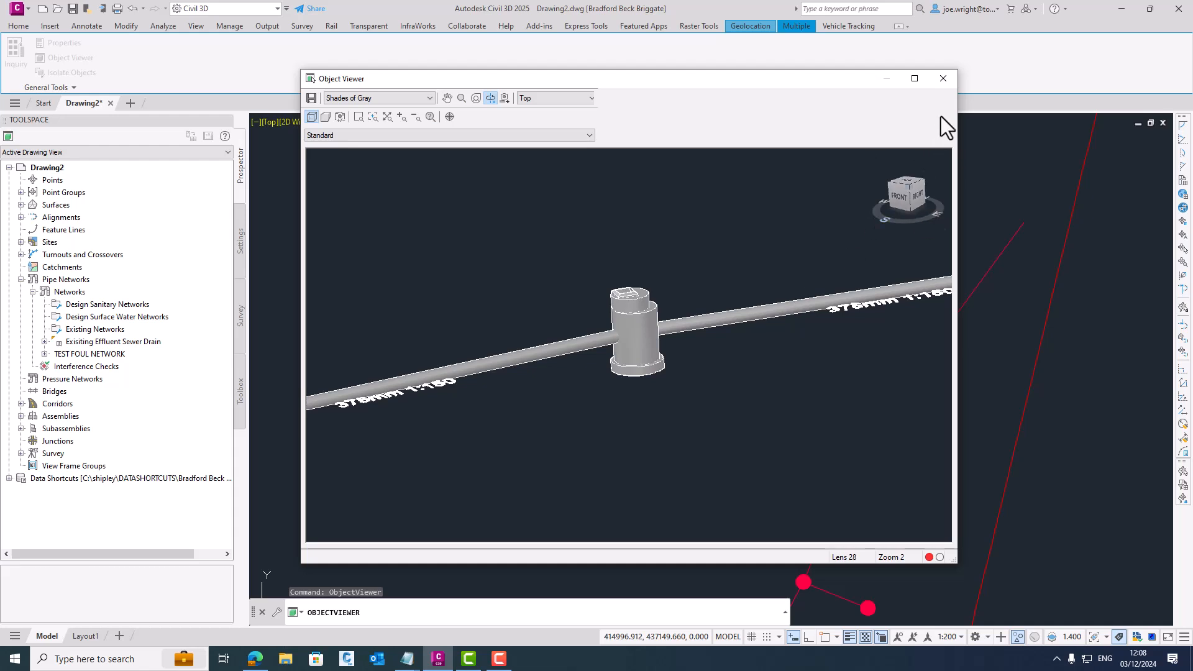
{"action": "left_click", "coordinate": [943, 79]}
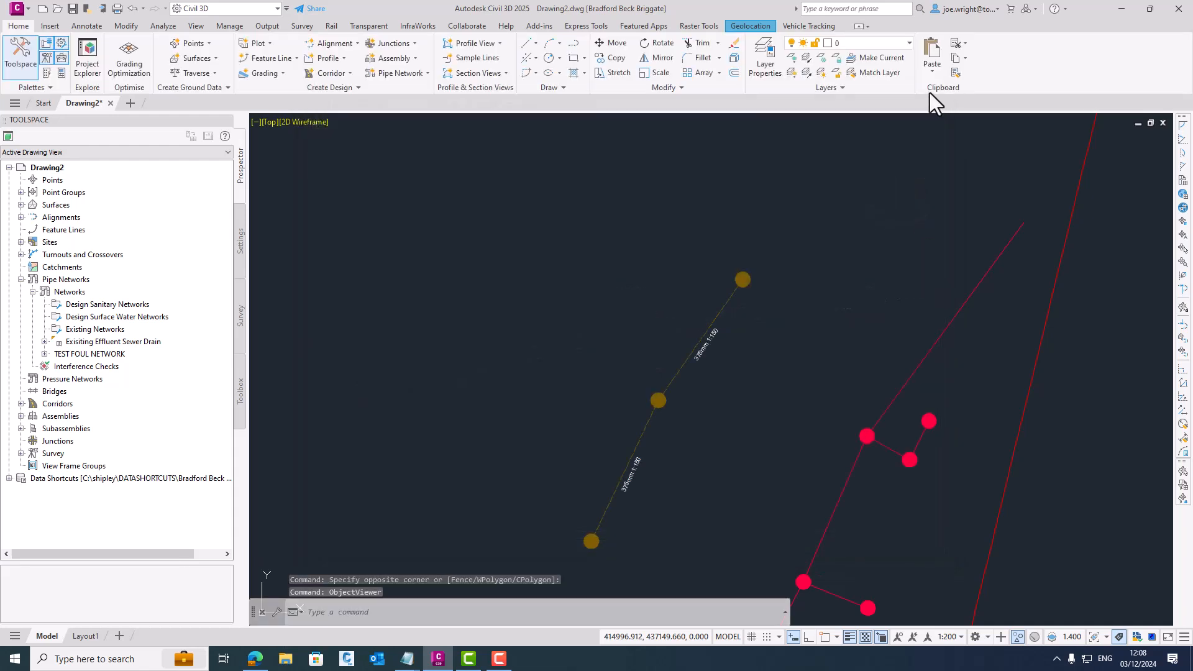
- Start an alignment from network parts, selecting the TEST FOUL NETWORK run from its northernmost to its southernmost manhole
{"action": "scroll", "coordinate": [848, 166], "scroll_direction": "down", "scroll_amount": 2}
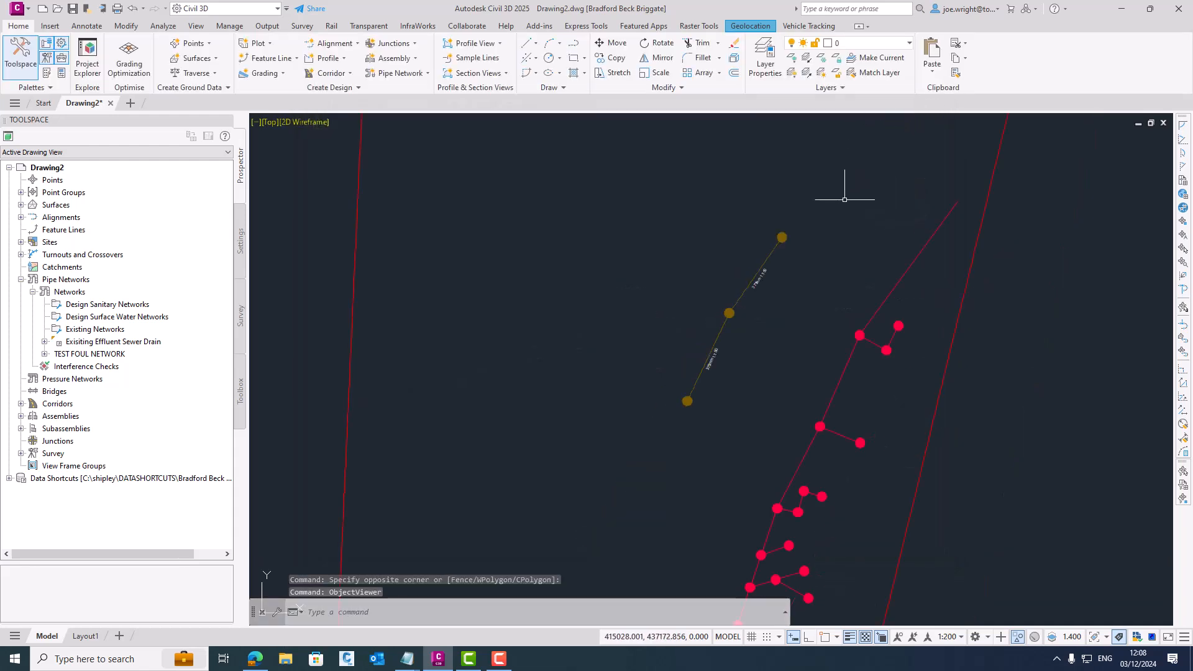
{"action": "mouse_move", "coordinate": [824, 239]}
{"action": "middle_mouse_down"}
{"action": "mouse_move", "coordinate": [554, 203]}
{"action": "mouse_move", "coordinate": [508, 222]}
{"action": "middle_mouse_up"}
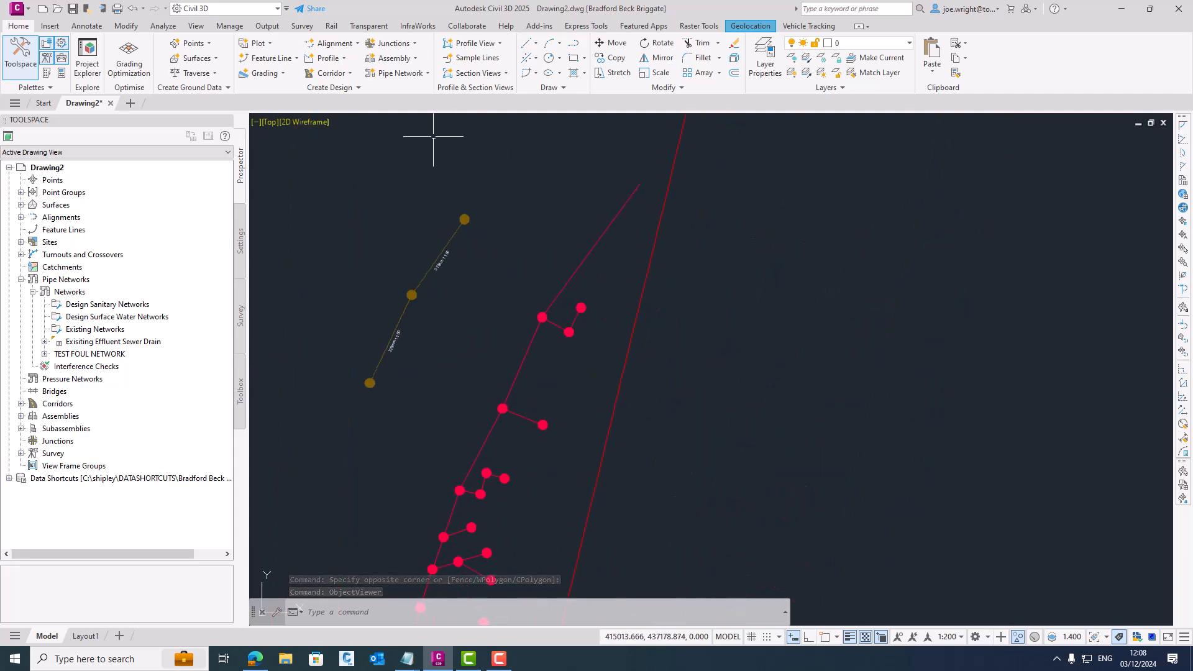
{"action": "left_click", "coordinate": [334, 45]}
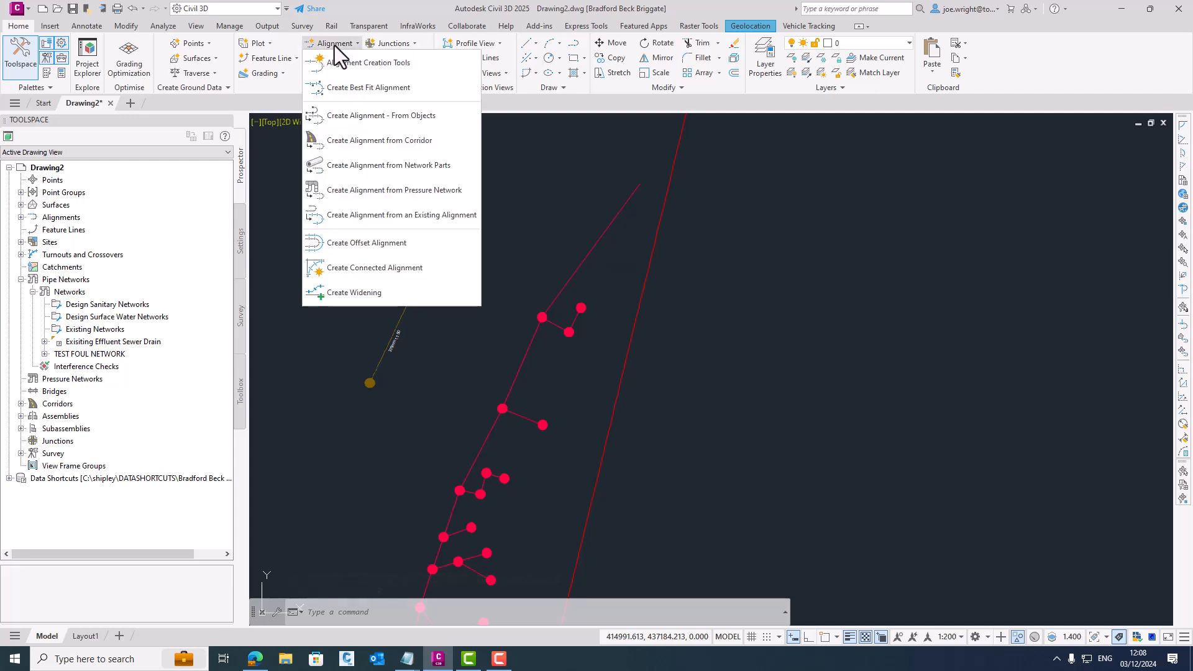
{"action": "left_click", "coordinate": [385, 166]}
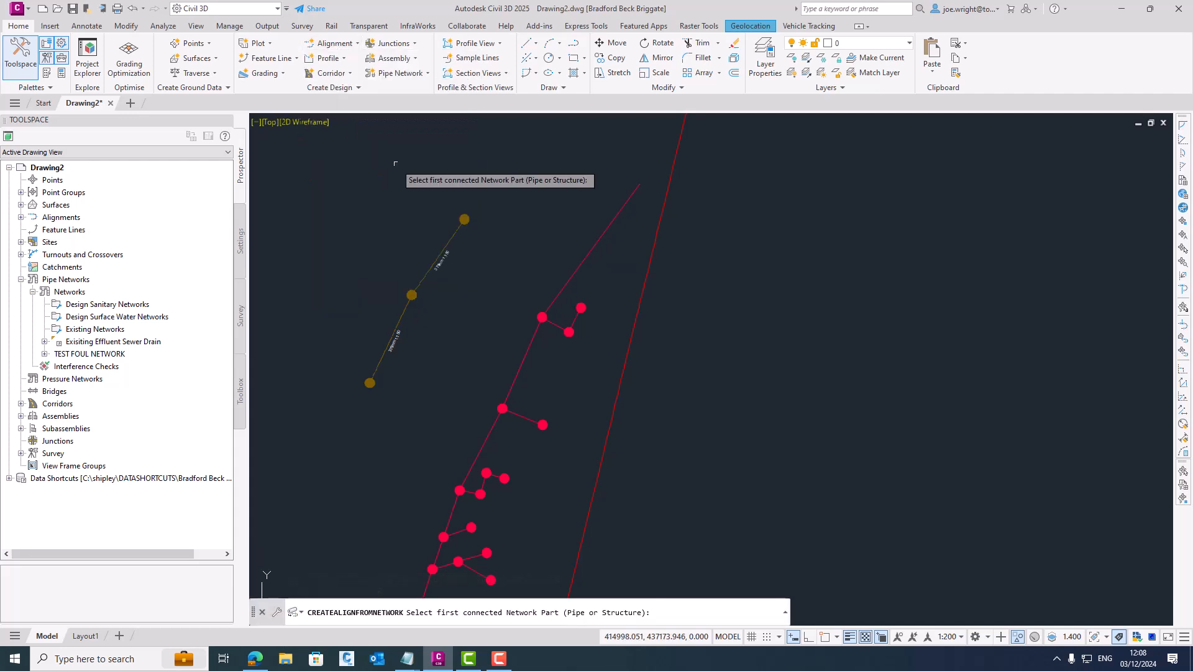
{"action": "left_click", "coordinate": [464, 219]}
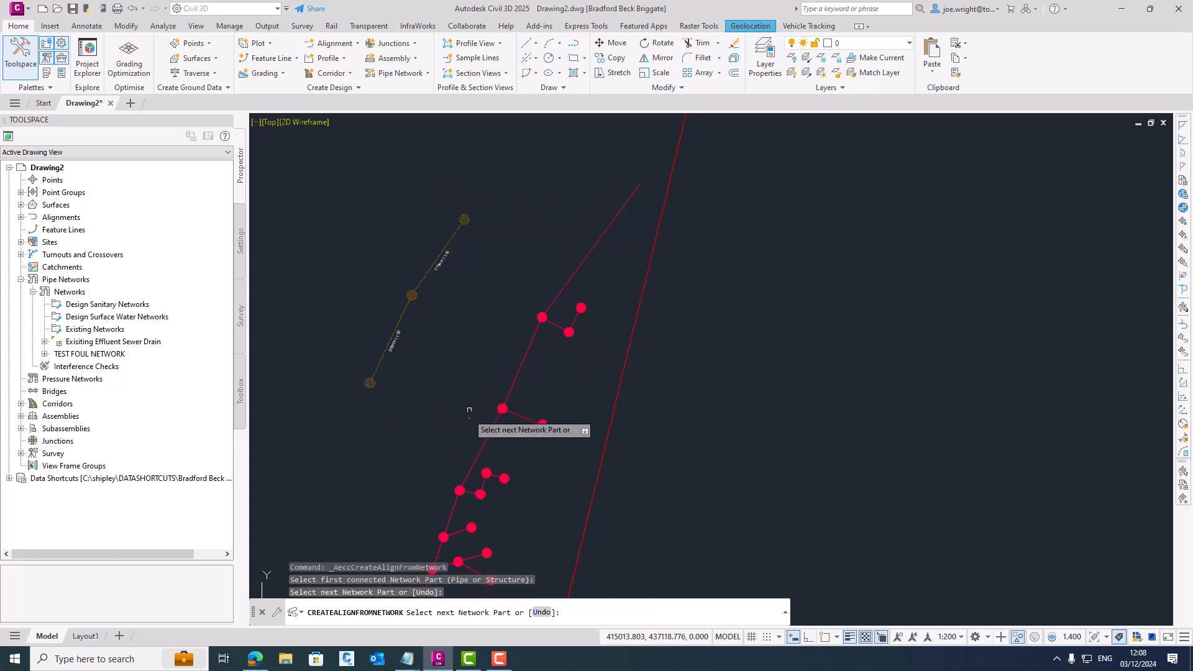
{"action": "key", "text": "Return"}
- Name the alignment Alignment - FOUL TEST and create it with the profile and profile view option enabled
{"action": "left_click_drag", "start_coordinate": [723, 219], "coordinate": [630, 218]}
{"action": "type", "text": "FOUL"}
{"action": "key", "text": "Delete"}
{"action": "key", "text": "Delete"}
{"action": "key", "text": "Delete"}
{"action": "key", "text": "Delete"}
{"action": "key", "text": "Delete"}
{"action": "key", "text": "Delete"}
{"action": "key", "text": "Delete"}
{"action": "key", "text": "Delete"}
{"action": "key", "text": "Delete"}
{"action": "key", "text": "Delete"}
{"action": "key", "text": "Delete"}
{"action": "key", "text": "Delete"}
{"action": "key", "text": "Delete"}
{"action": "key", "text": "Delete"}
{"action": "key", "text": "Delete"}
{"action": "key", "text": "Delete"}
{"action": "key", "text": "Delete"}
{"action": "key", "text": "Delete"}
{"action": "key", "text": "Delete"}
{"action": "key", "text": "Delete"}
{"action": "type", "text": "TEST"}
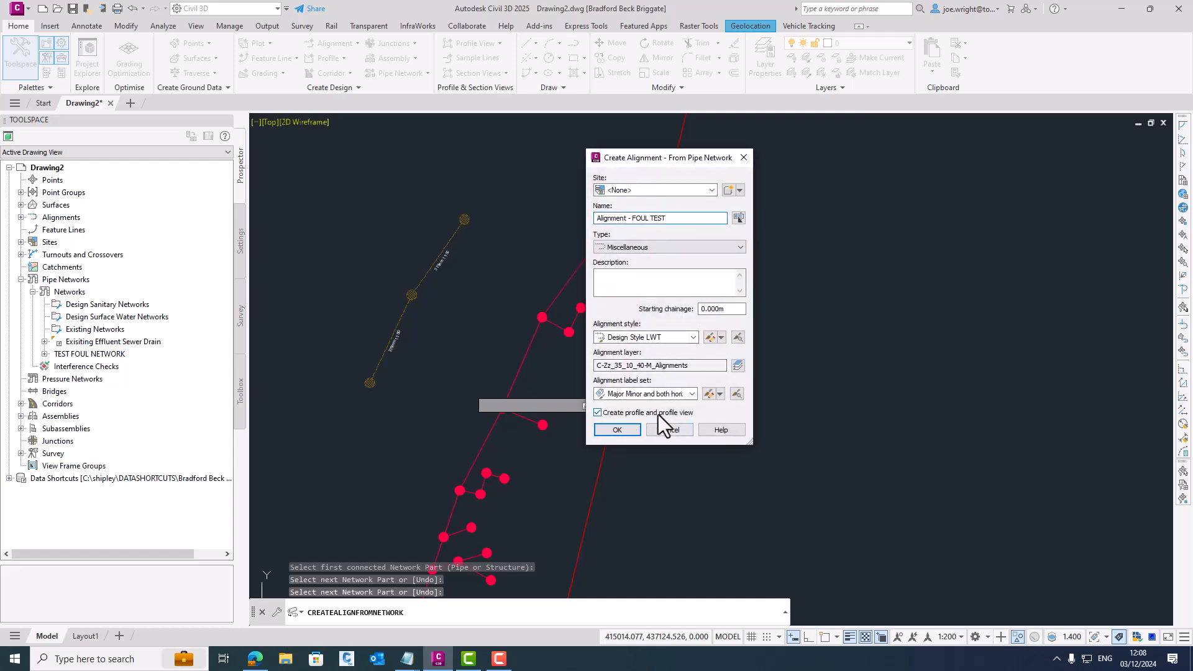
{"action": "left_click", "coordinate": [617, 429]}
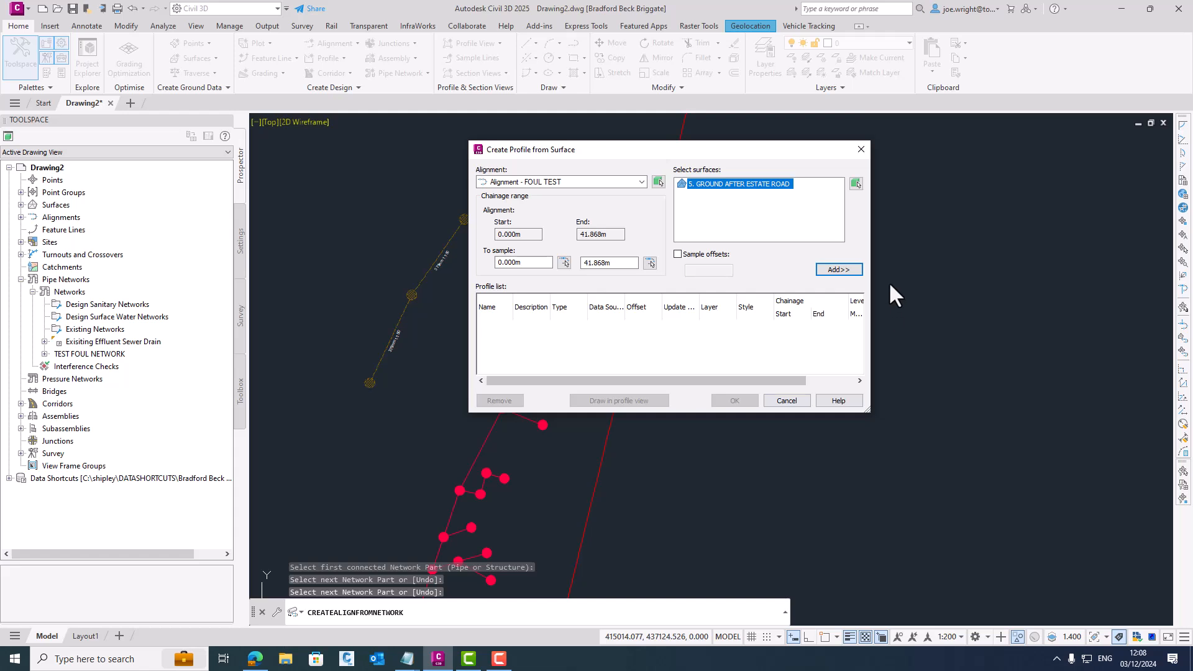
- Add the 5. GROUND AFTER ESTATE ROAD surface profile and draw it in a Natural Scale profile view placed east of the site boundary
{"action": "left_click", "coordinate": [854, 272]}
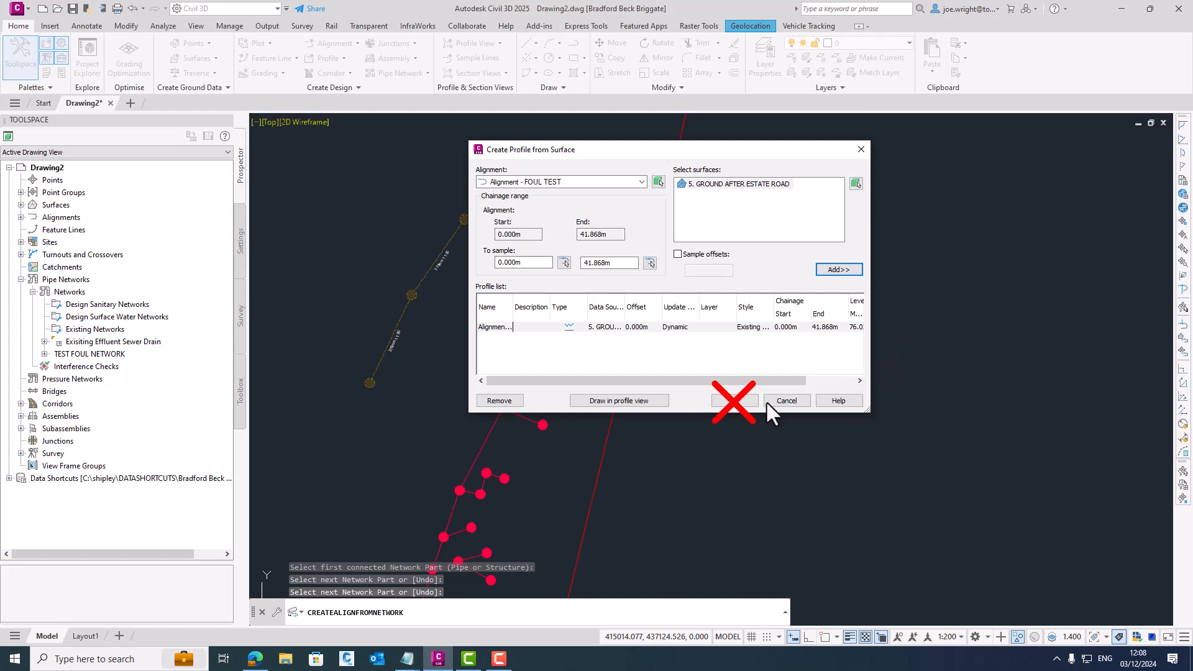
{"action": "left_click", "coordinate": [626, 401]}
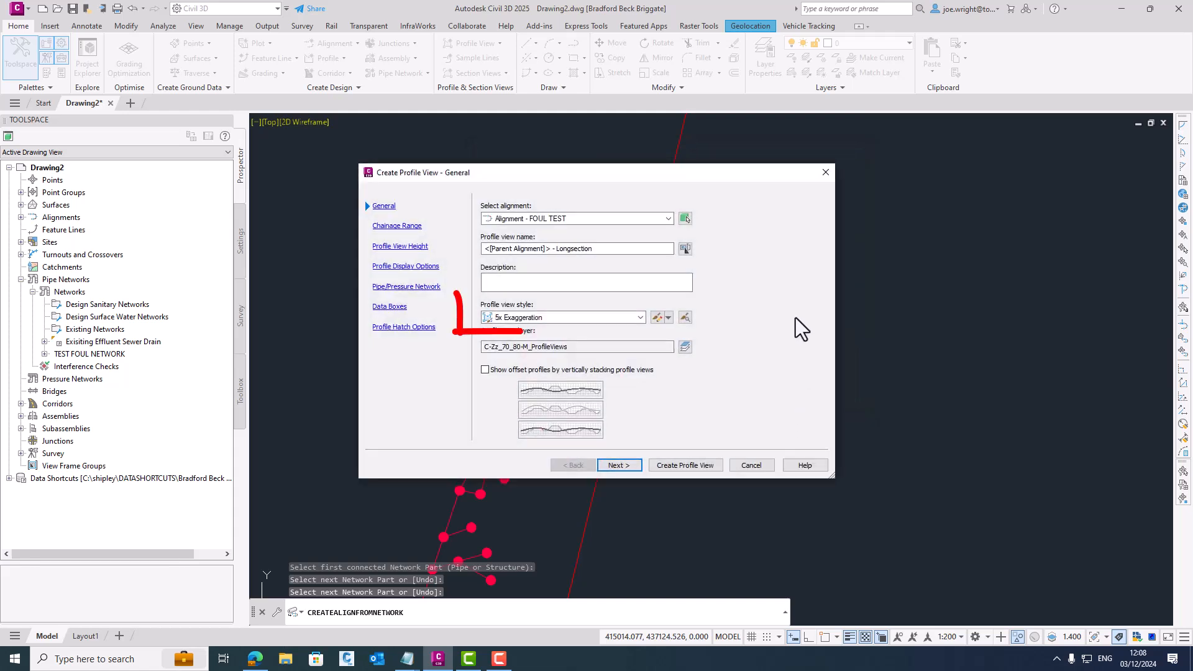
{"action": "left_click", "coordinate": [639, 319]}
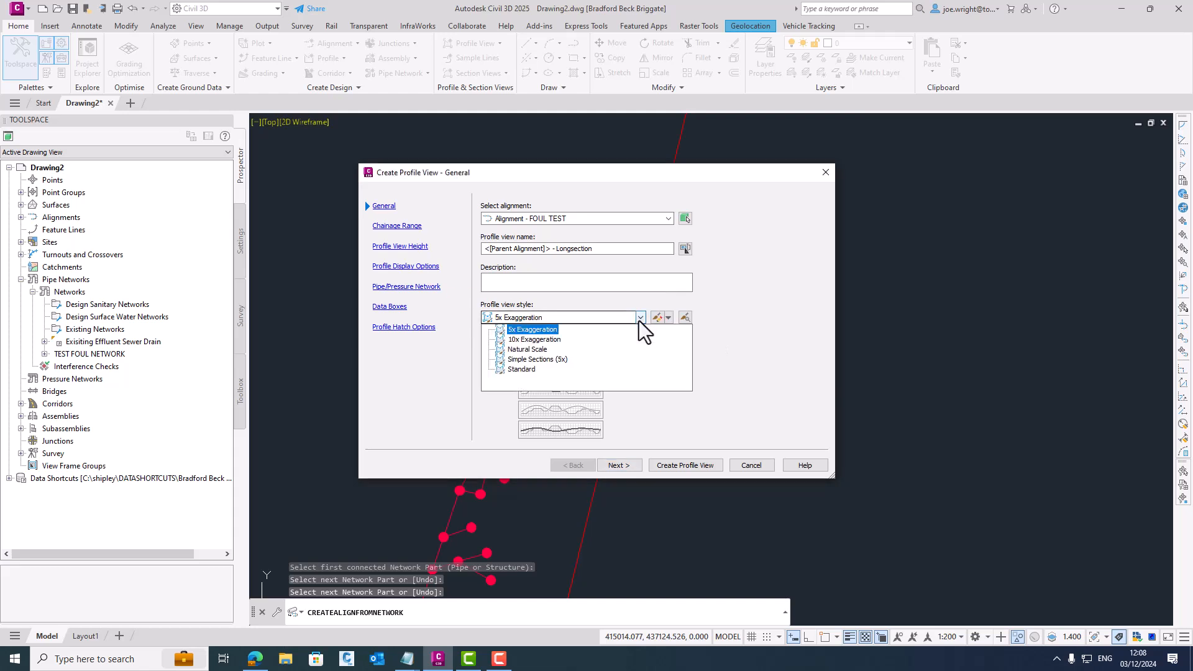
{"action": "left_click", "coordinate": [504, 350]}
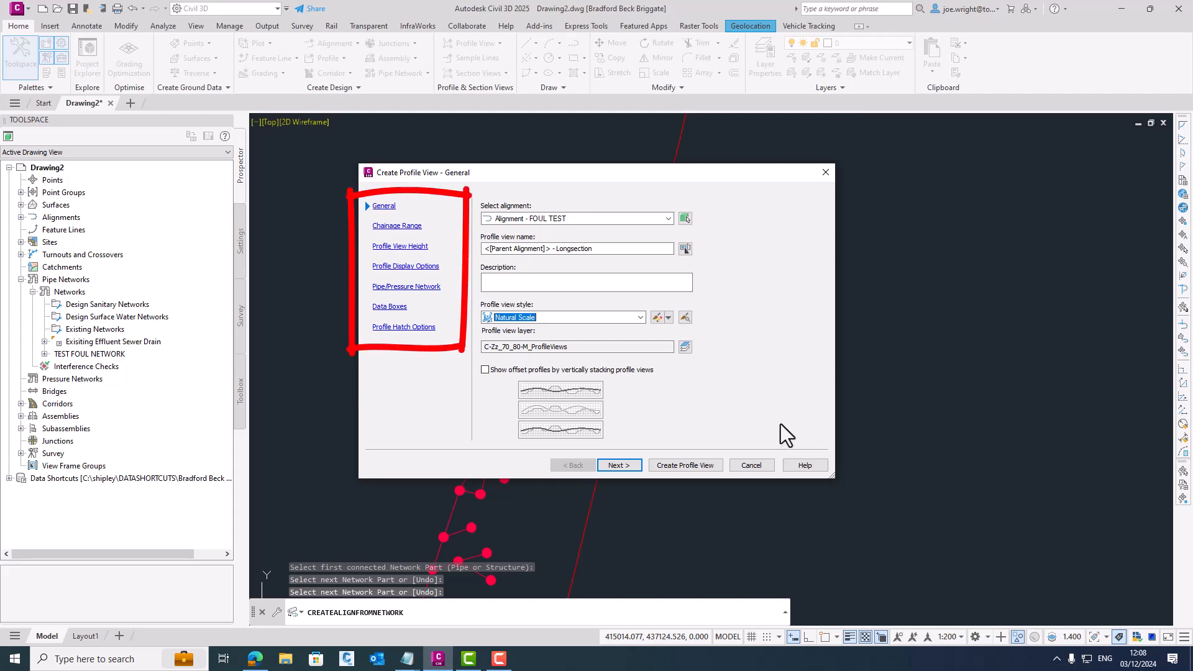
{"action": "left_click", "coordinate": [686, 465]}
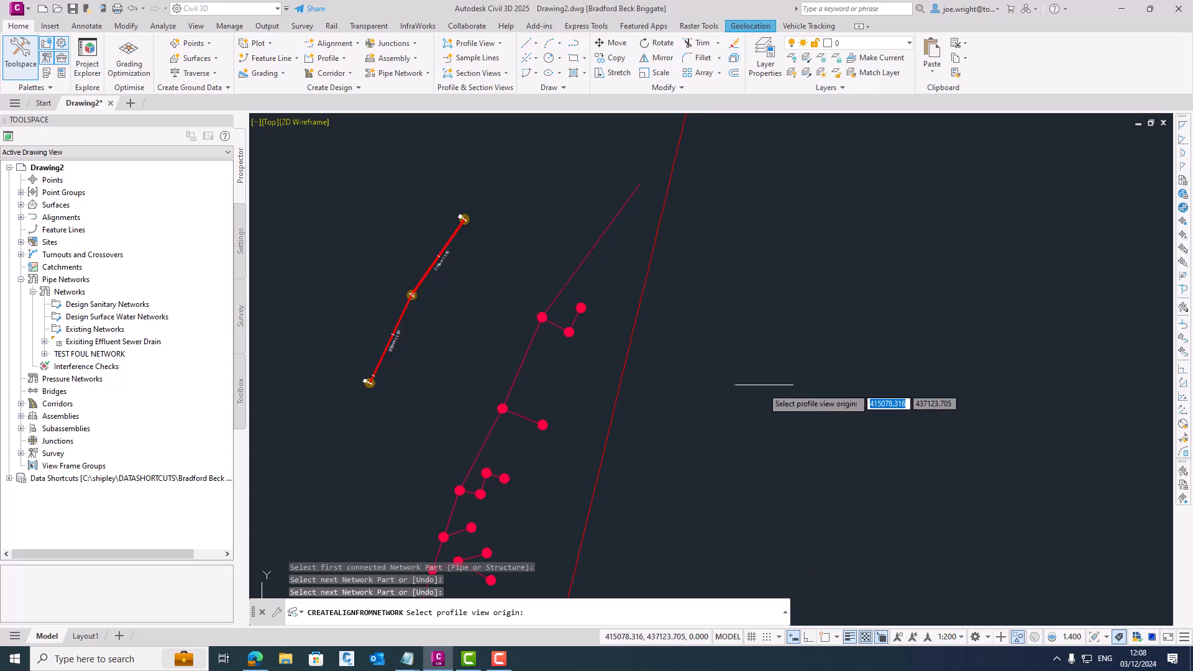
{"action": "scroll", "coordinate": [786, 360], "scroll_direction": "down", "scroll_amount": 4}
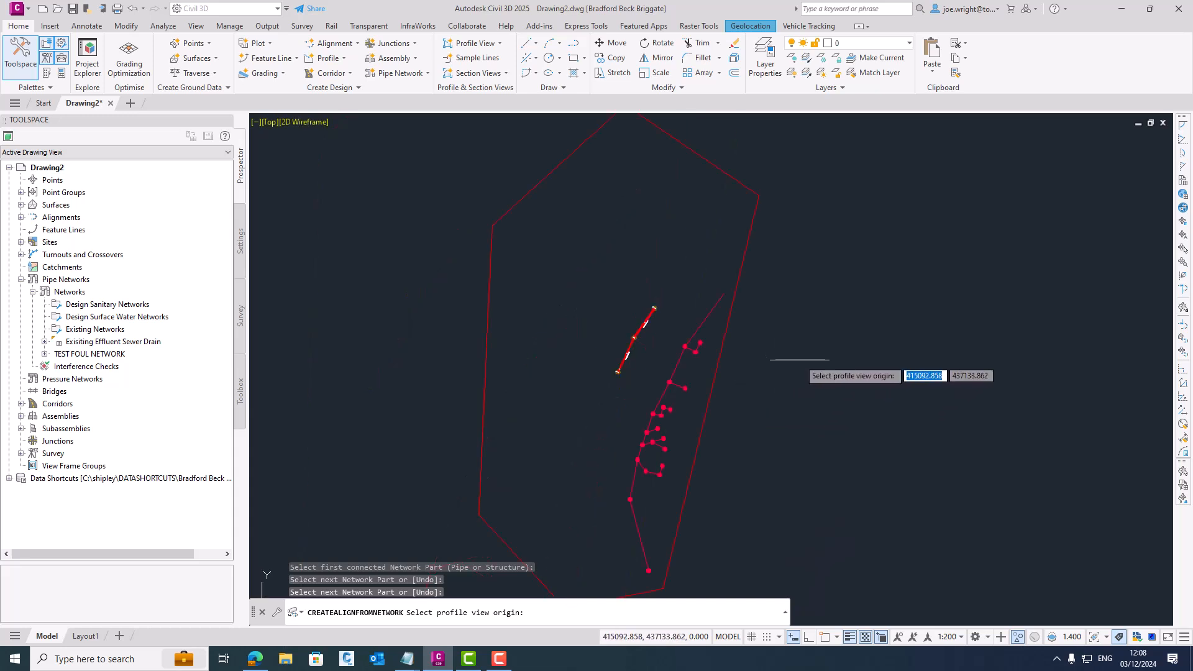
{"action": "left_click", "coordinate": [796, 358]}
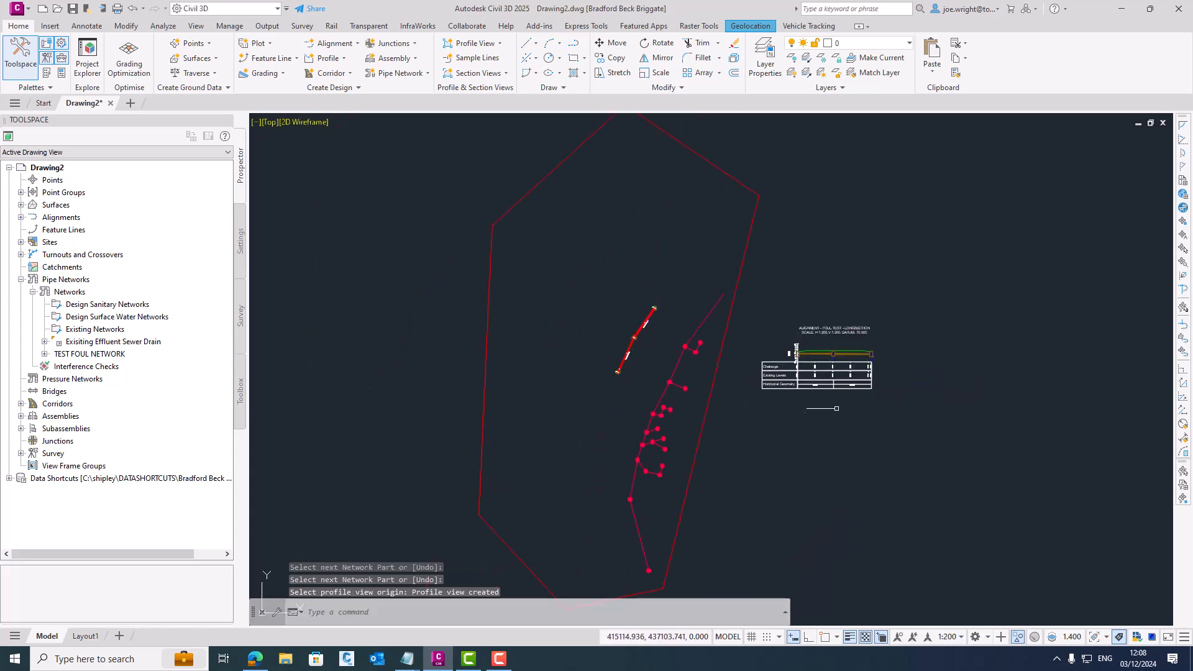
- Set the FOUL TEST profile view's chainages to a user specified range from -2 to 44 m
{"action": "scroll", "coordinate": [850, 376], "scroll_direction": "up", "scroll_amount": 8}
{"action": "middle_click_drag", "start_coordinate": [1053, 401], "coordinate": [1061, 404]}
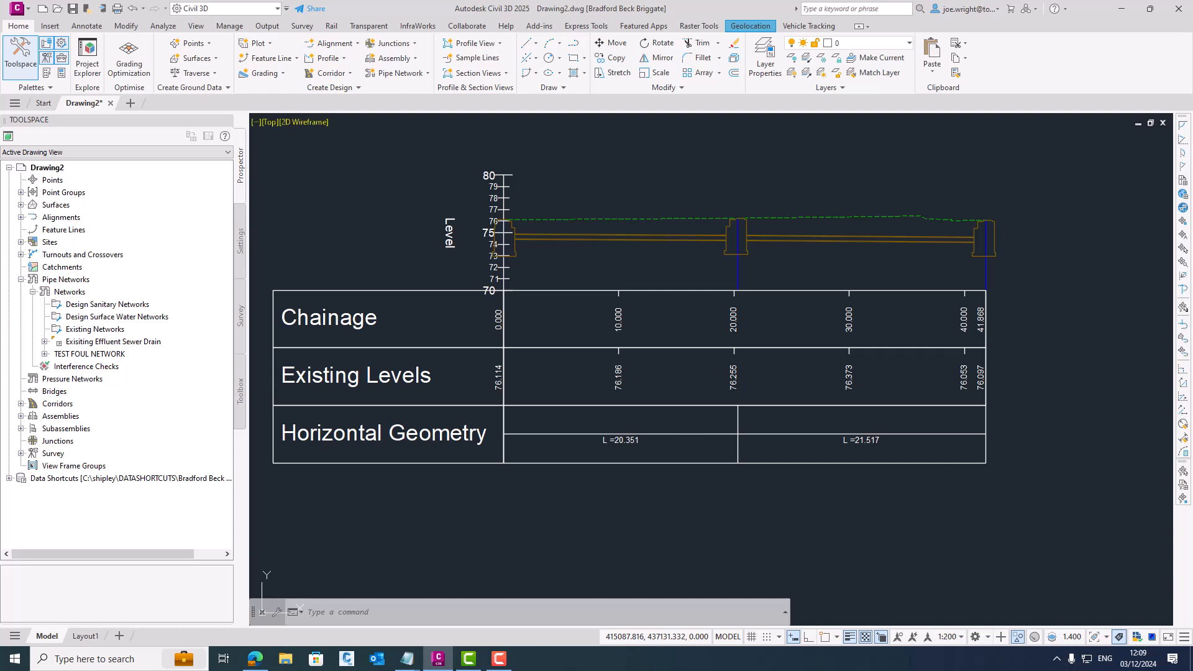
{"action": "double_click", "coordinate": [437, 291]}
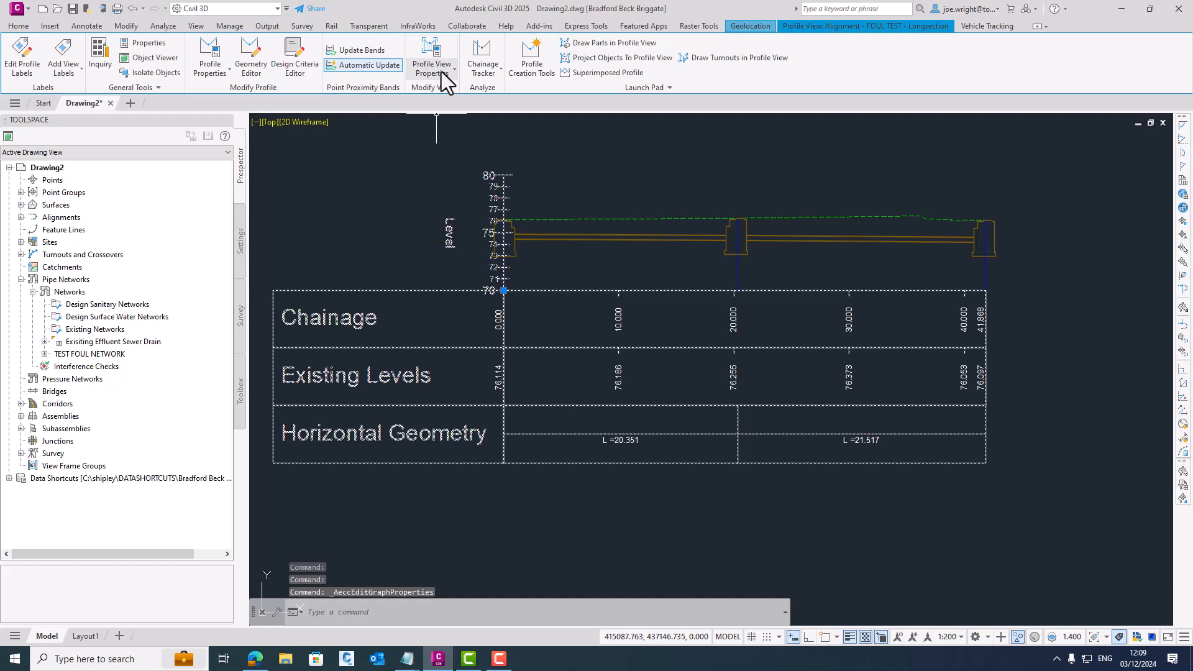
{"action": "left_click", "coordinate": [441, 72]}
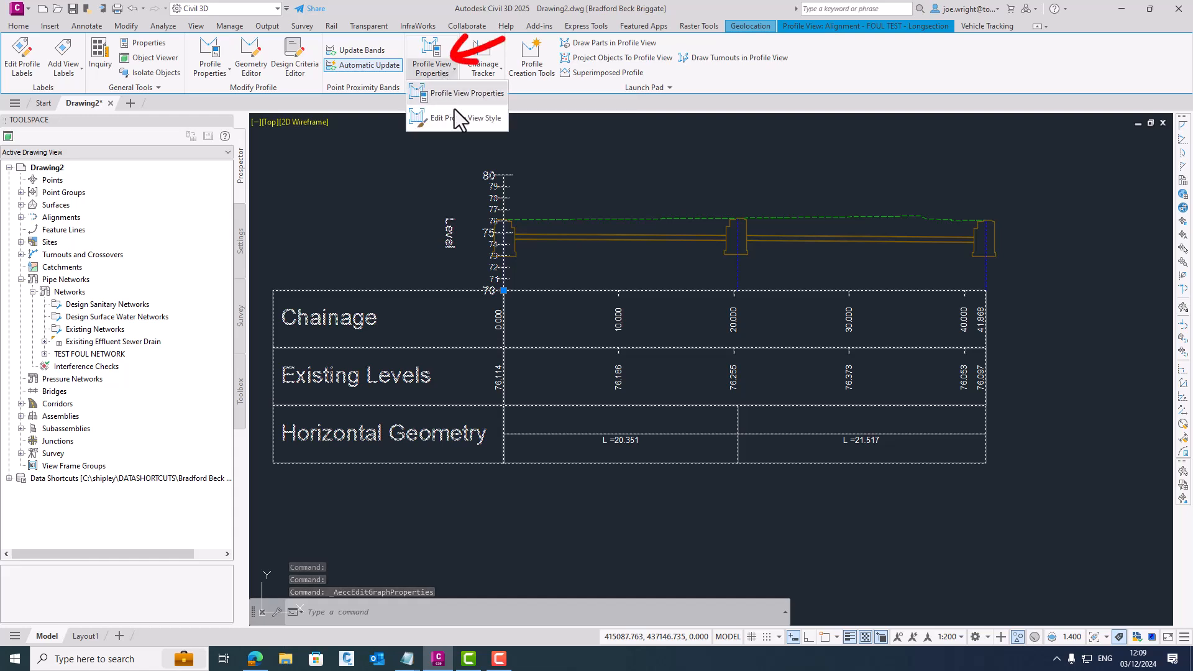
{"action": "left_click", "coordinate": [449, 98]}
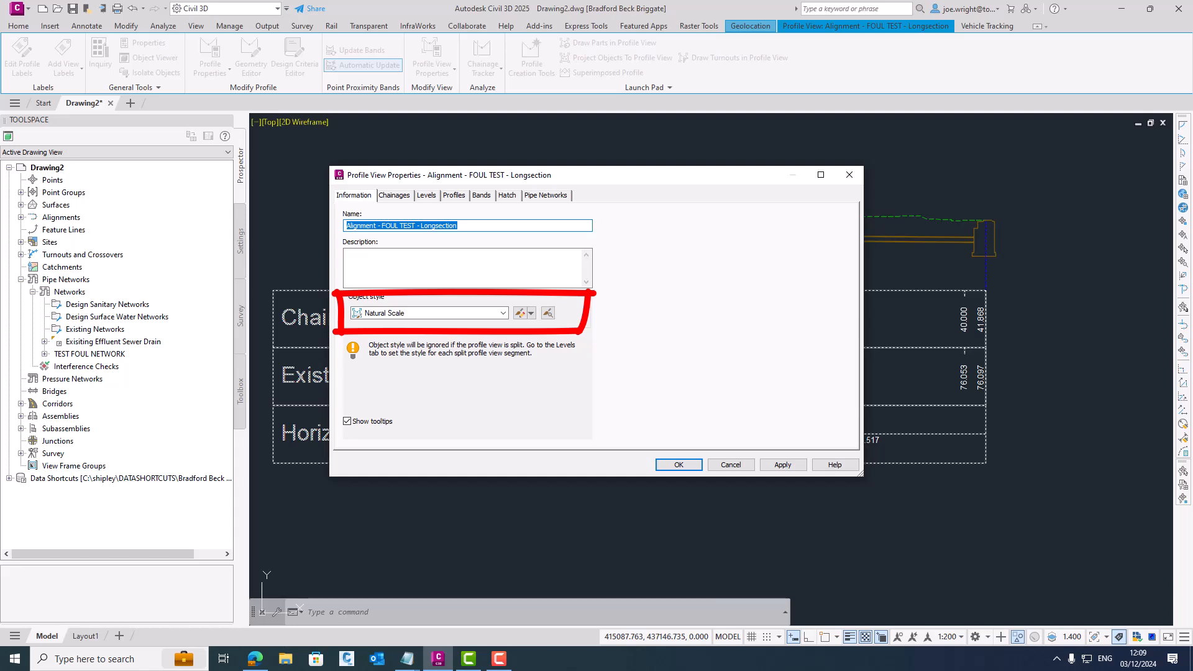
{"action": "left_click_drag", "start_coordinate": [621, 174], "coordinate": [764, 309]}
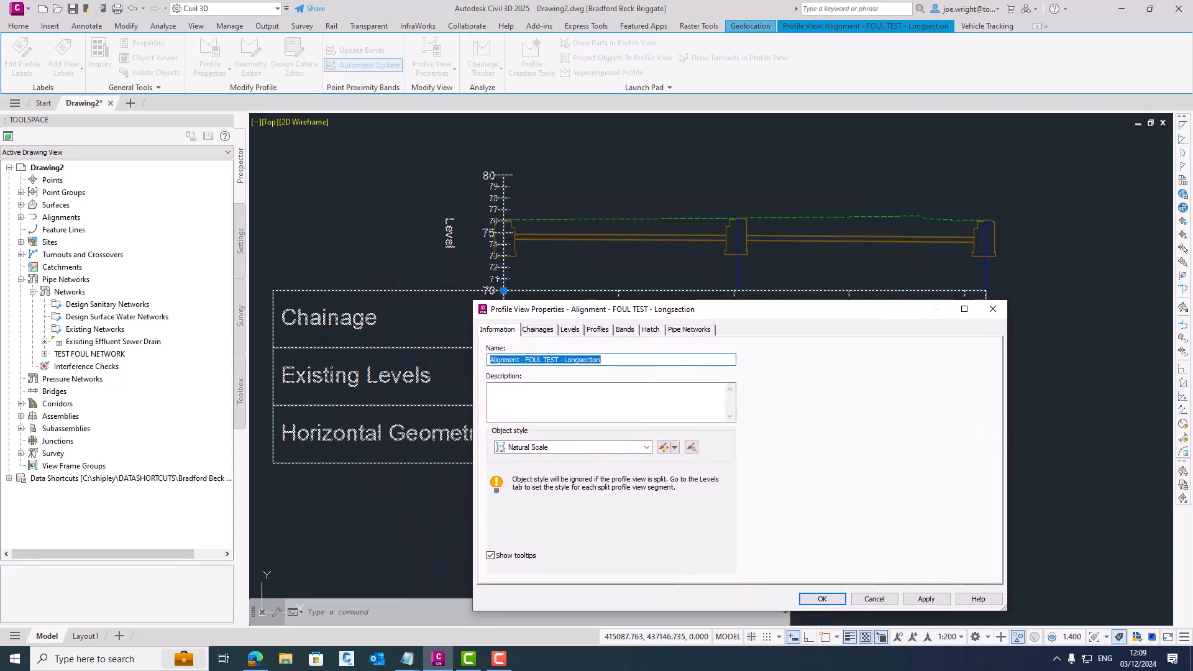
{"action": "left_click", "coordinate": [538, 330]}
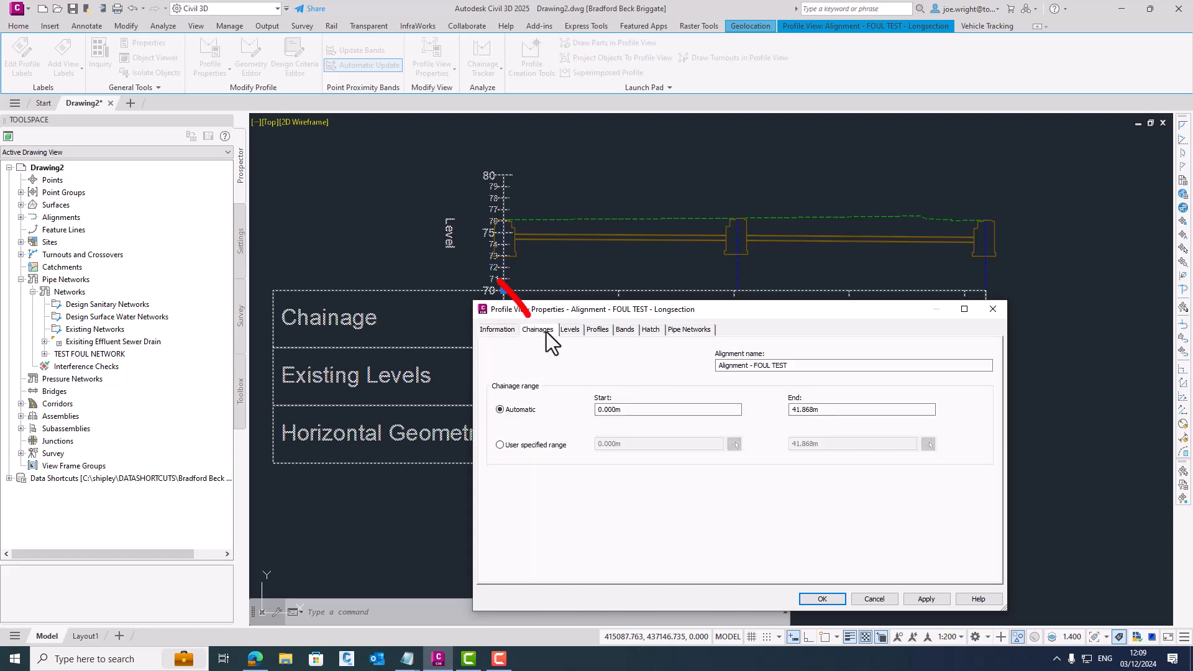
{"action": "left_click", "coordinate": [525, 450]}
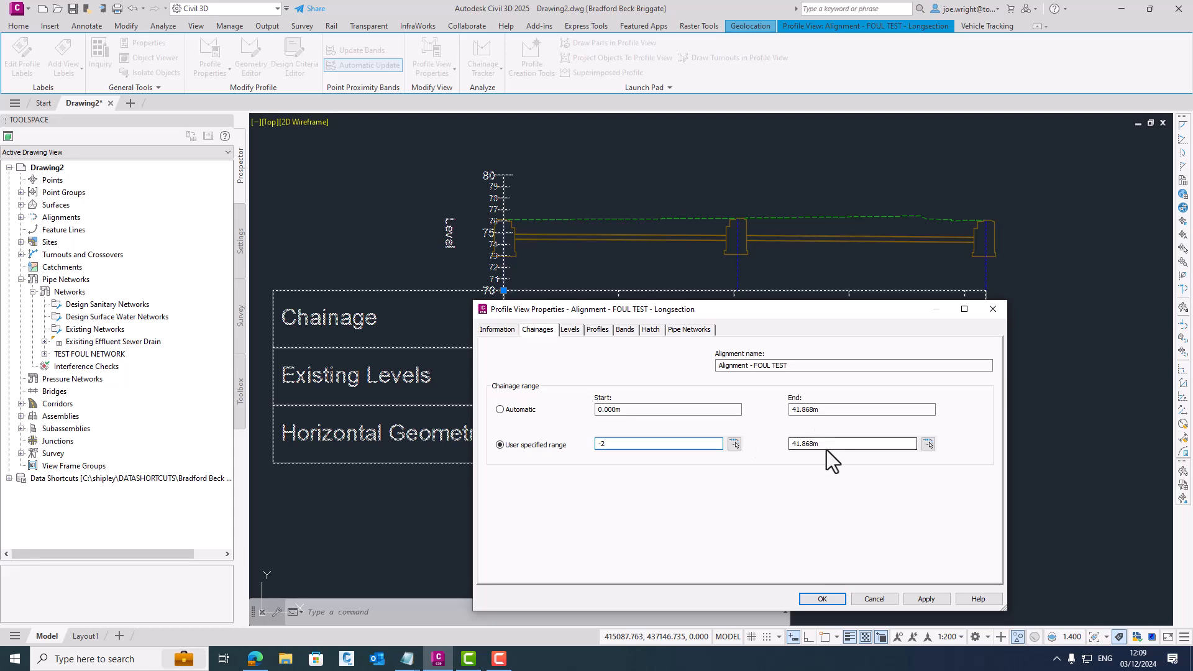
{"action": "left_click_drag", "start_coordinate": [837, 445], "coordinate": [790, 445]}
{"action": "type", "text": "44"}
{"action": "left_click", "coordinate": [926, 599]}
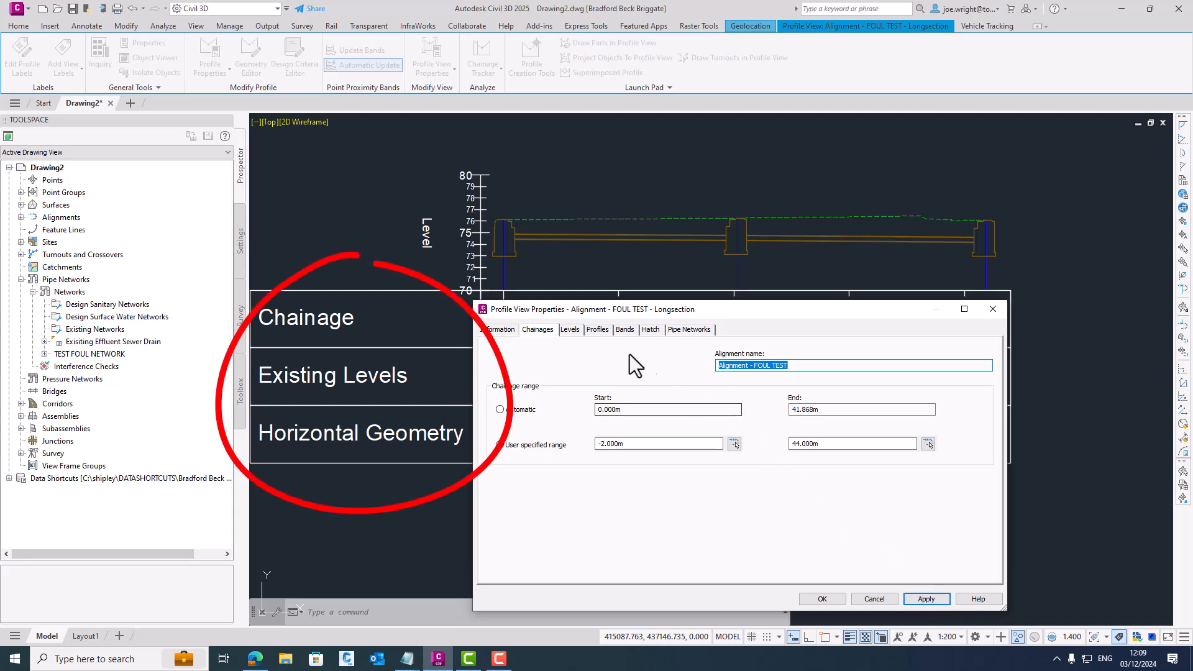
- Remove the Chainage, Existing Levels and Horizontal Geometry bands from the profile view
{"action": "left_click", "coordinate": [626, 334]}
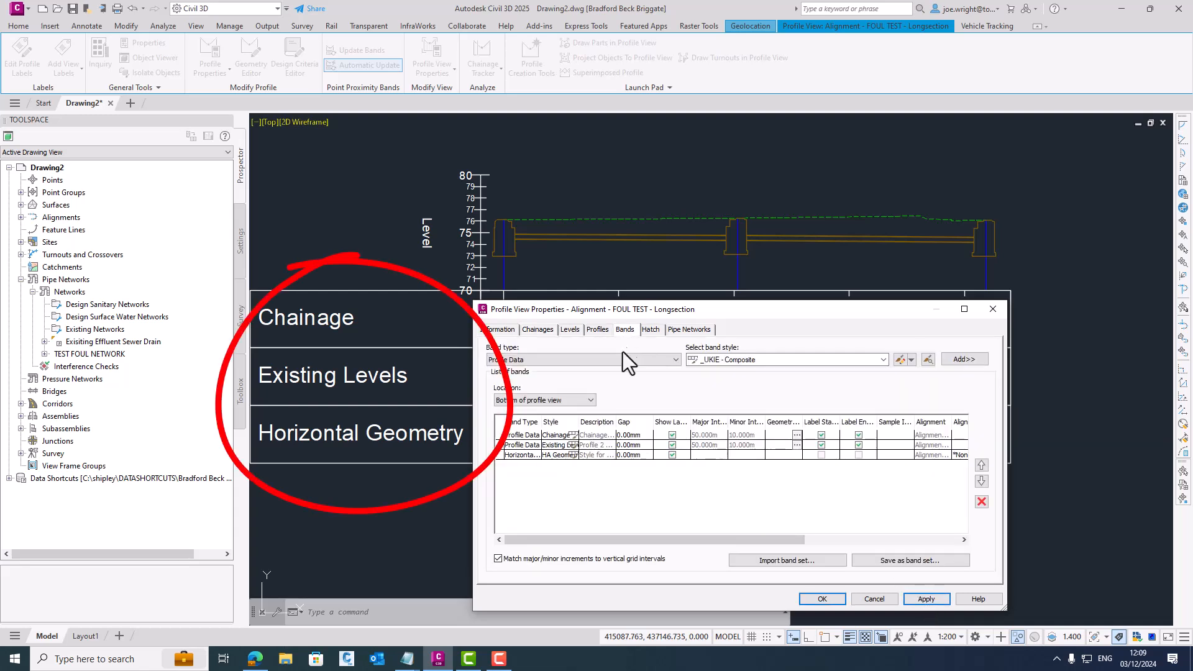
{"action": "left_click", "coordinate": [500, 435]}
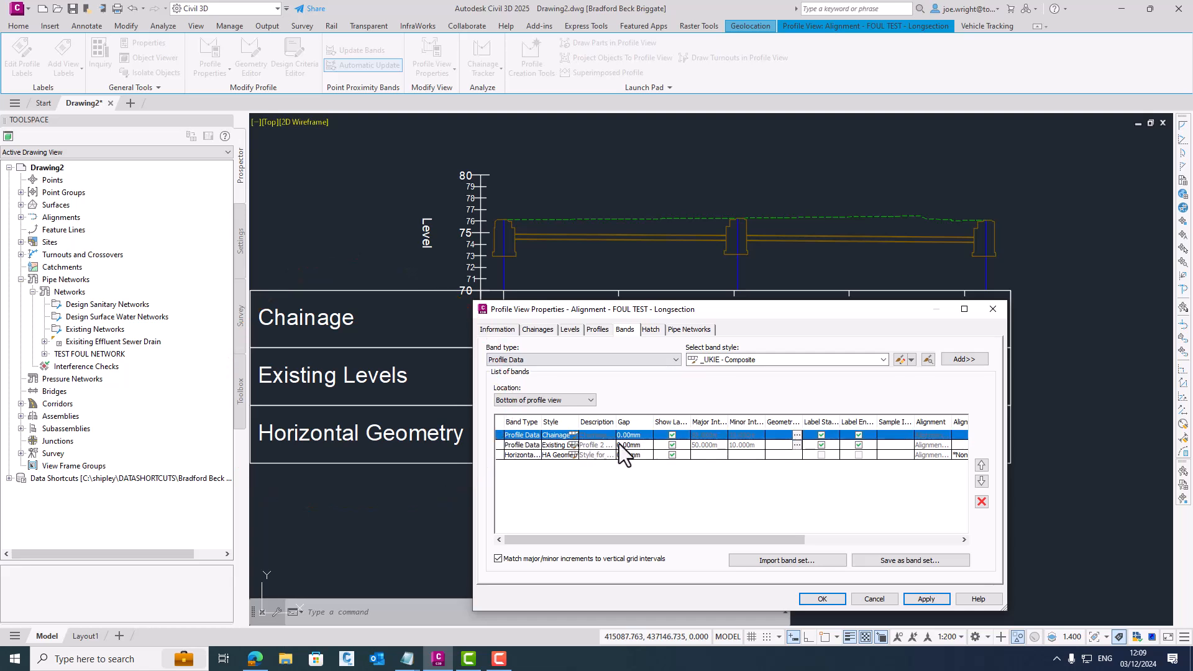
{"action": "left_click", "coordinate": [981, 502]}
{"action": "left_click", "coordinate": [982, 501]}
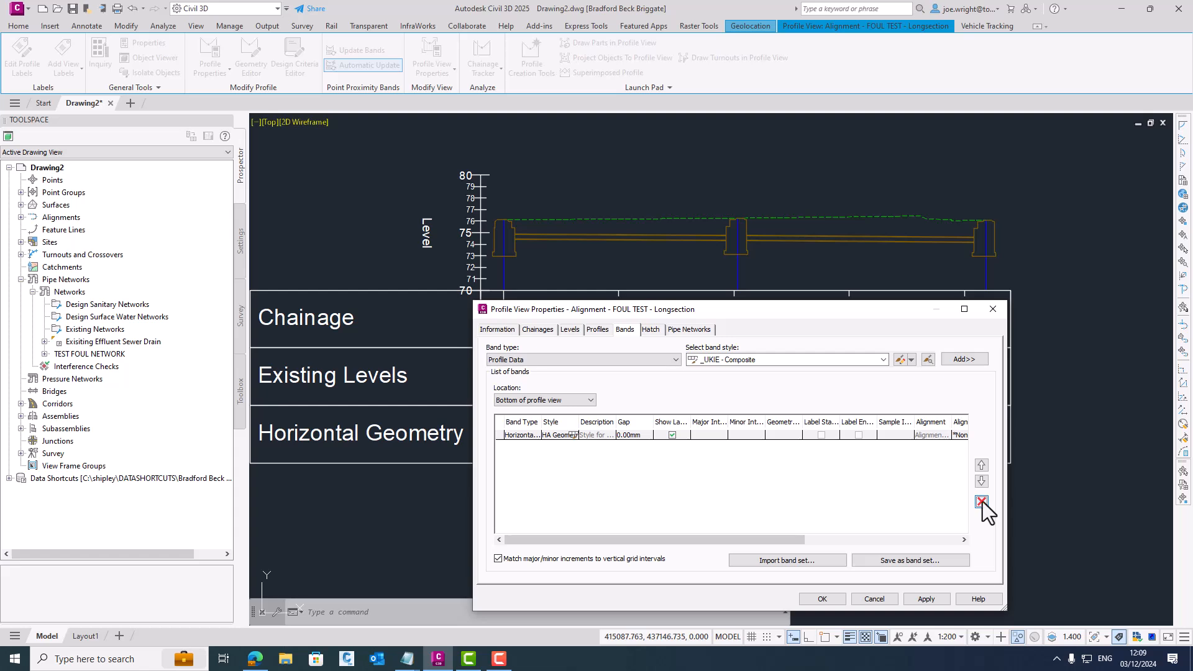
{"action": "left_click", "coordinate": [981, 501]}
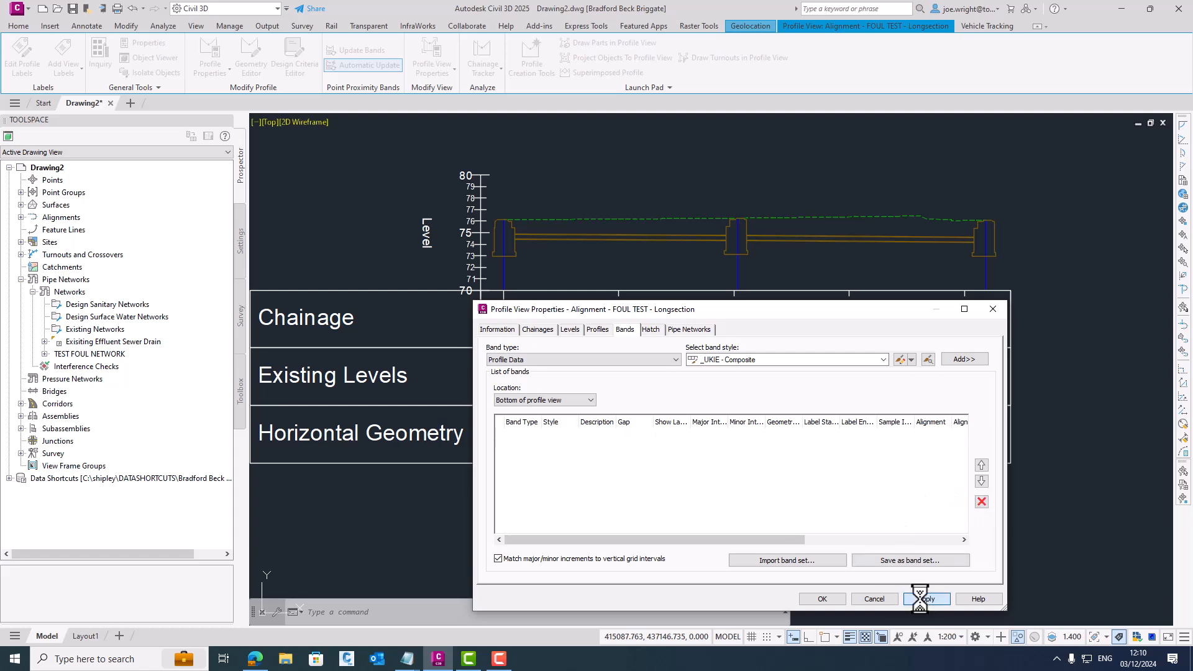
{"action": "left_click", "coordinate": [921, 599]}
{"action": "left_click", "coordinate": [819, 598]}
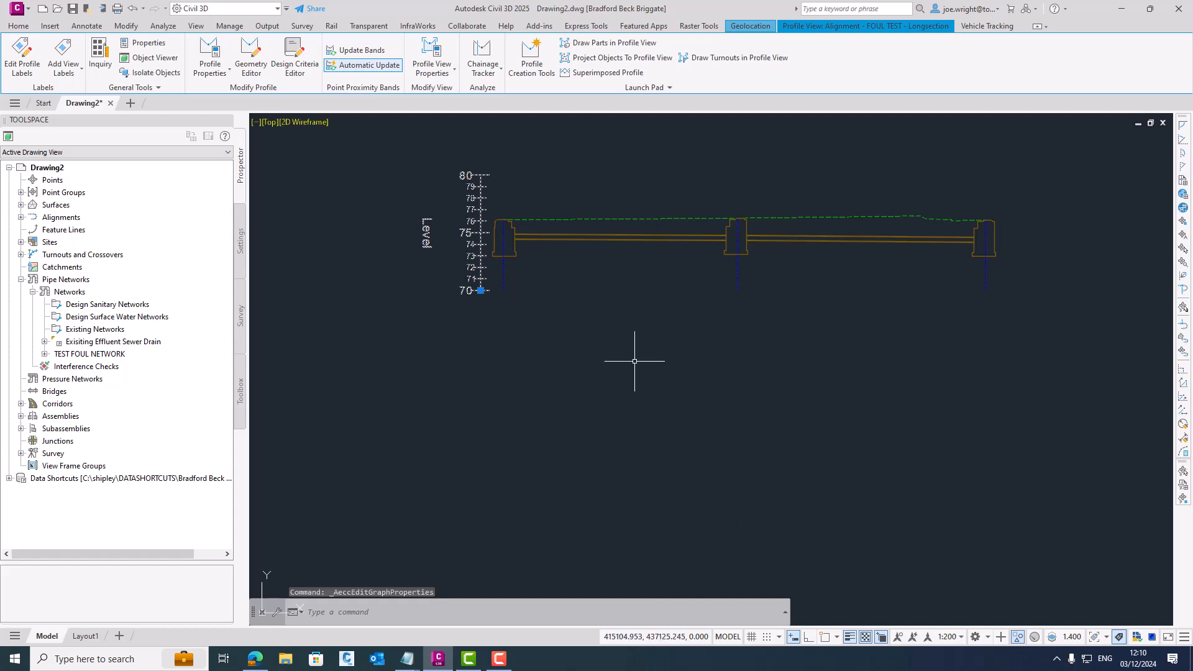
{"action": "key", "text": "Escape"}
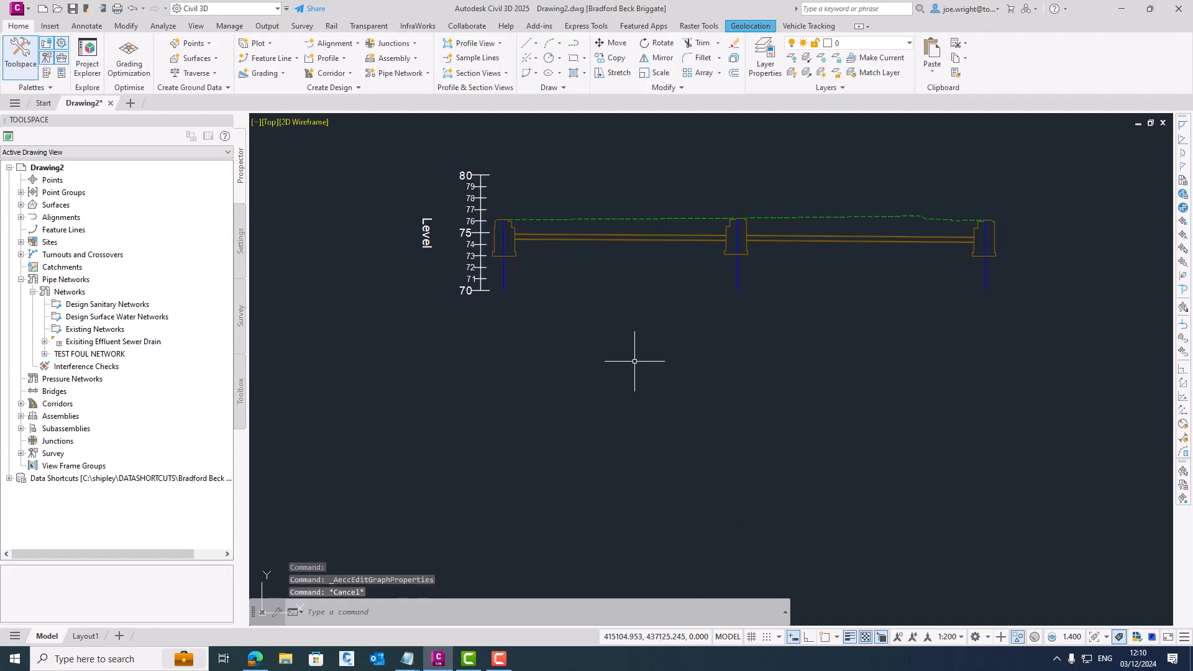
- Split the model into two vertical viewports, framing the foul run's plan in a narrower one and its longsection in the wider one
{"action": "left_click", "coordinate": [256, 122]}
{"action": "mouse_move", "coordinate": [335, 149]}
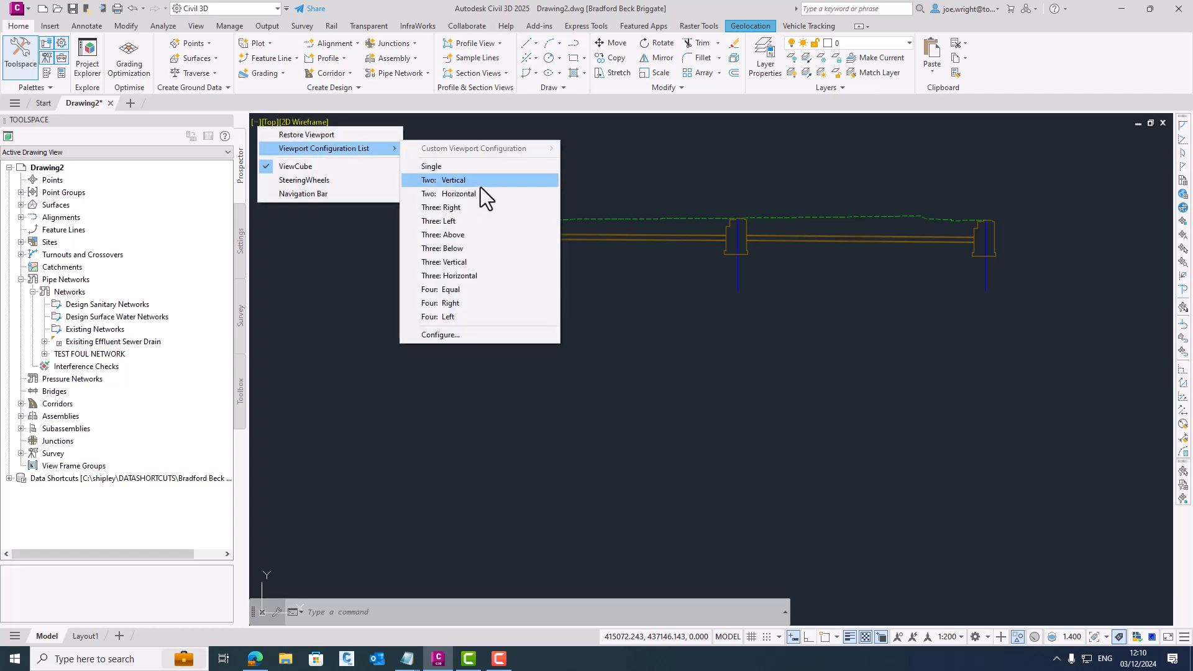
{"action": "left_click", "coordinate": [480, 183]}
{"action": "scroll", "coordinate": [476, 315], "scroll_direction": "down", "scroll_amount": 5}
{"action": "scroll", "coordinate": [311, 340], "scroll_direction": "up", "scroll_amount": 7}
{"action": "middle_click_drag", "start_coordinate": [311, 341], "coordinate": [647, 381]}
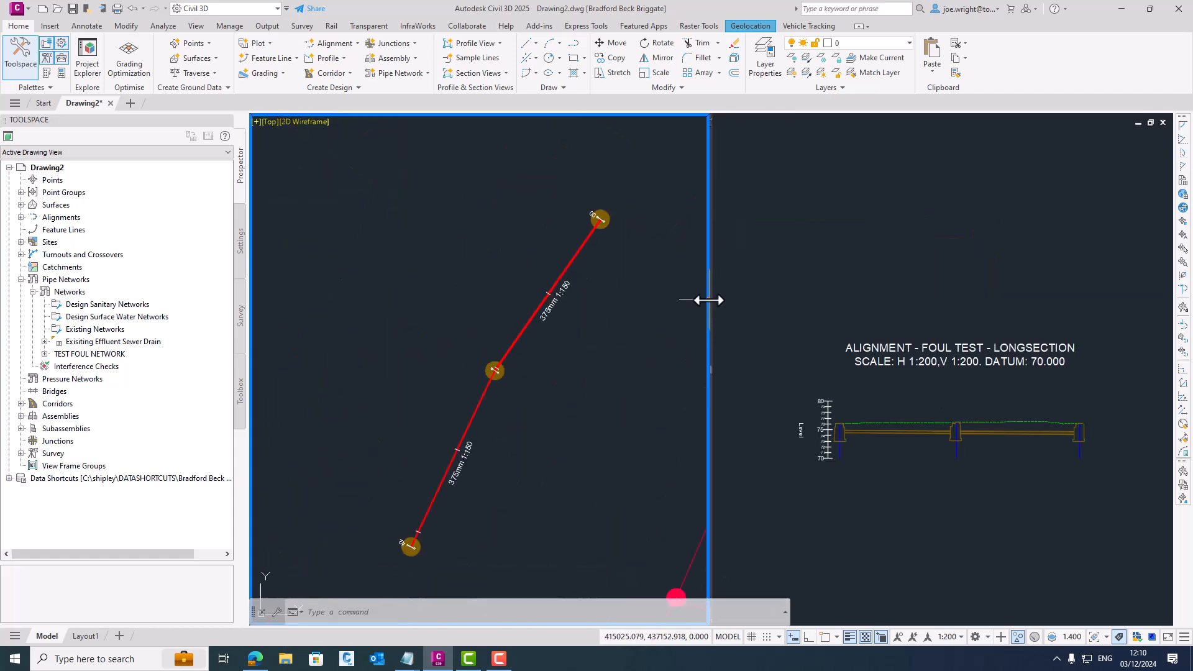
{"action": "left_click_drag", "start_coordinate": [710, 300], "coordinate": [568, 311]}
{"action": "middle_click_drag", "start_coordinate": [476, 347], "coordinate": [431, 302]}
{"action": "left_click", "coordinate": [870, 404]}
{"action": "scroll", "coordinate": [870, 404], "scroll_direction": "up", "scroll_amount": 4}
{"action": "middle_click_drag", "start_coordinate": [870, 404], "coordinate": [847, 284]}
{"action": "scroll", "coordinate": [847, 284], "scroll_direction": "down", "scroll_amount": 2}
{"action": "middle_click_drag", "start_coordinate": [910, 351], "coordinate": [931, 241]}
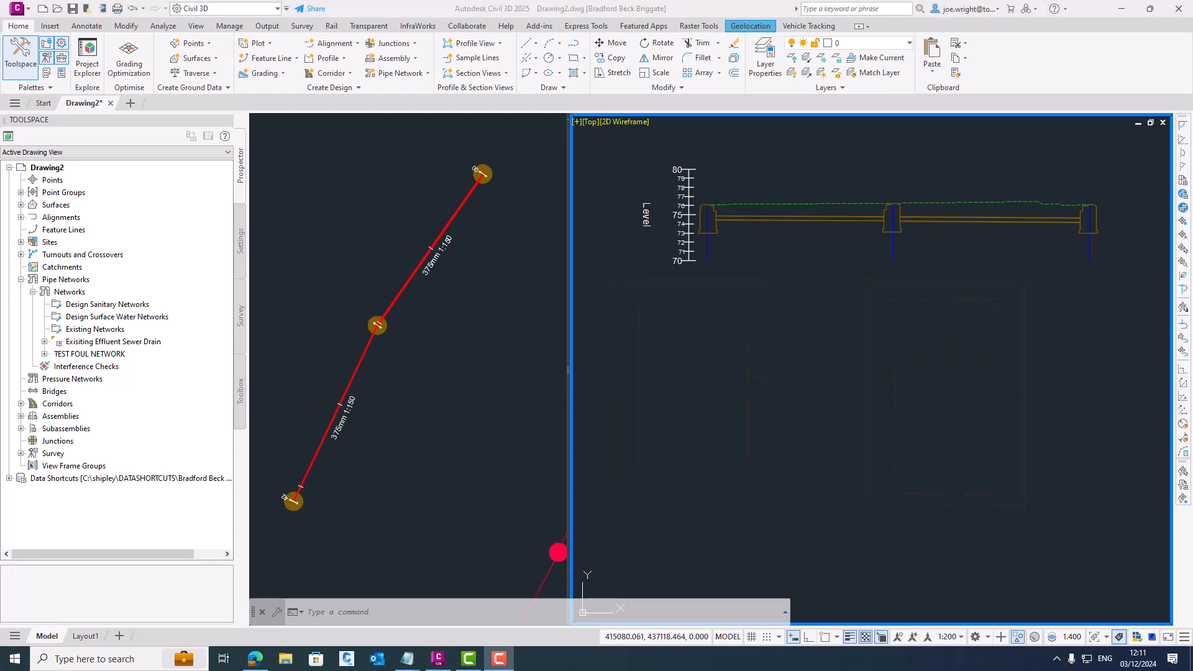
- Change the structure style of the manhole at chainage 0 in the profile view to one drawing its detailed solid outline
{"action": "left_click", "coordinate": [724, 318]}
{"action": "left_click", "coordinate": [668, 227]}
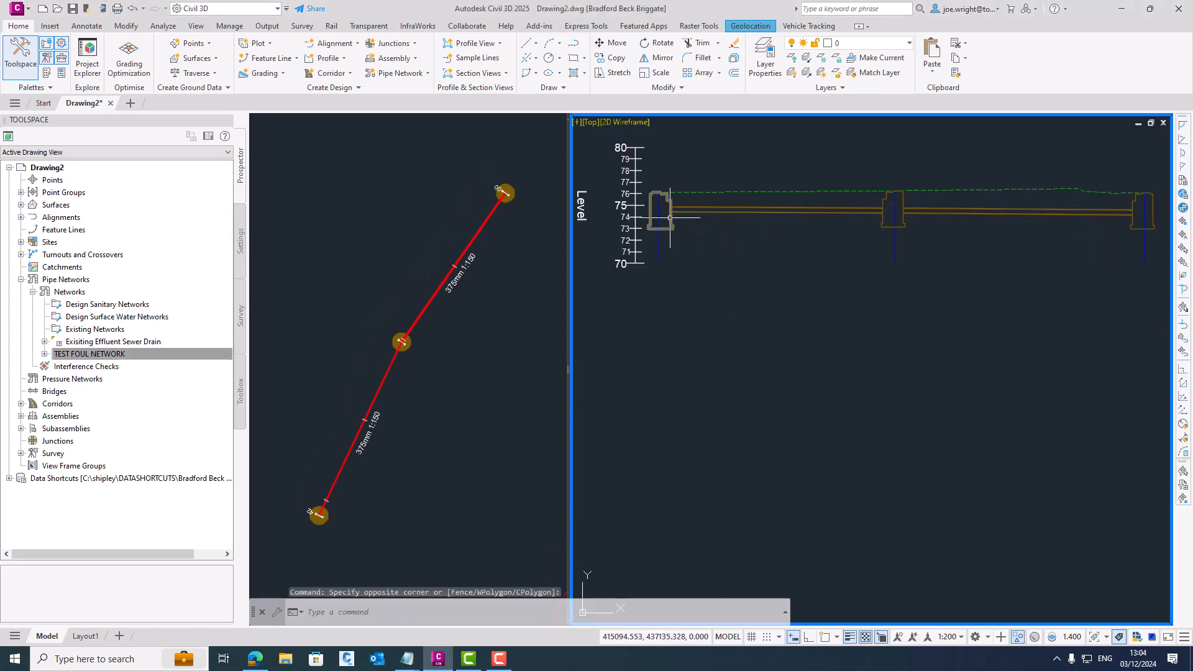
{"action": "right_click", "coordinate": [783, 283]}
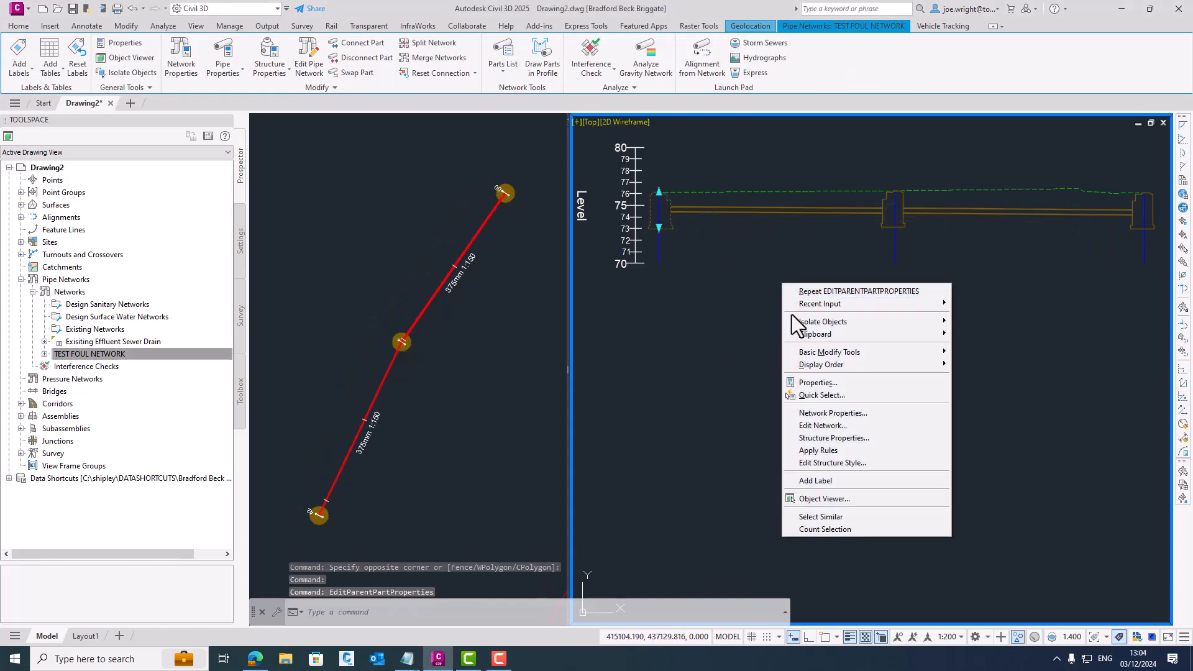
{"action": "left_click", "coordinate": [840, 437]}
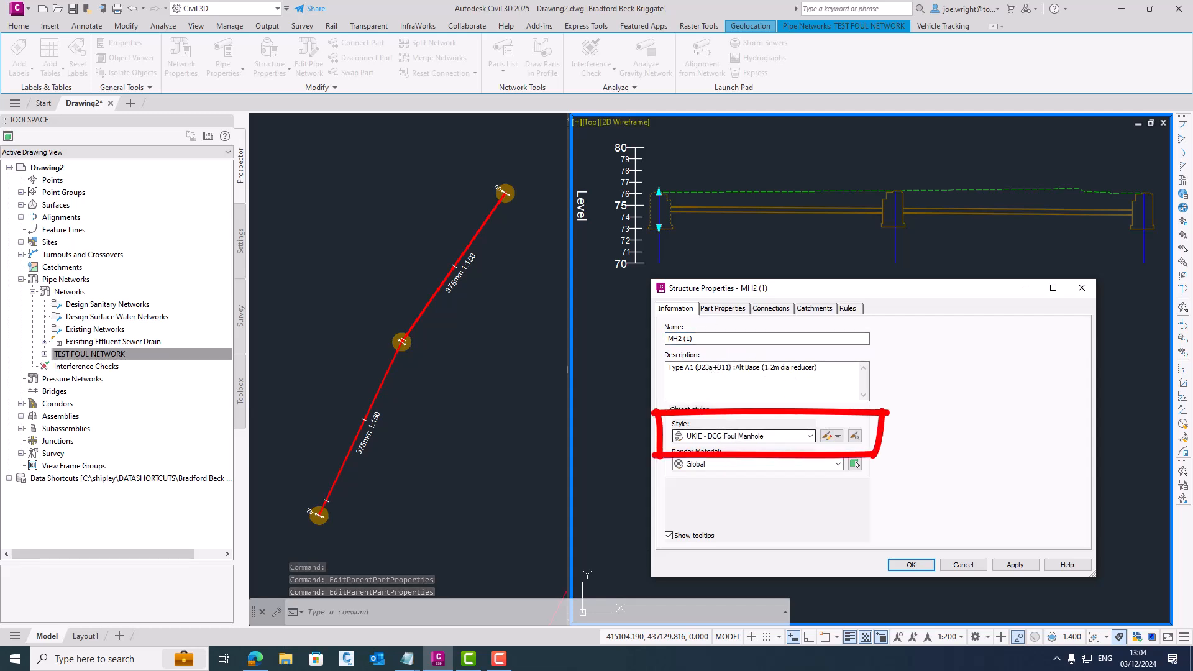
{"action": "left_click", "coordinate": [746, 435]}
{"action": "left_click", "coordinate": [724, 569]}
{"action": "left_click", "coordinate": [1013, 564]}
{"action": "left_click", "coordinate": [911, 564]}
- Rotate the restyled northernmost manhole in plan until its offset access shaft sits over the connected pipe on the southwest side
{"action": "middle_click_drag", "start_coordinate": [651, 244], "coordinate": [935, 426]}
{"action": "scroll", "coordinate": [813, 332], "scroll_direction": "up", "scroll_amount": 6}
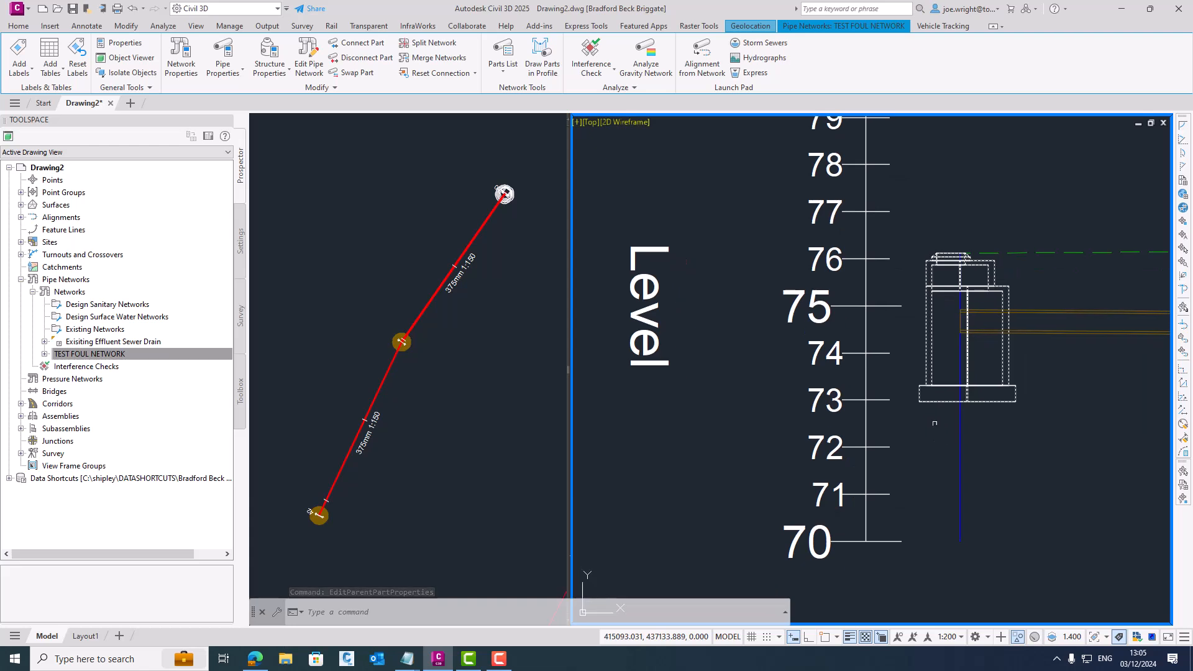
{"action": "left_click", "coordinate": [500, 189]}
{"action": "scroll", "coordinate": [500, 192], "scroll_direction": "up", "scroll_amount": 6}
{"action": "middle_click_drag", "start_coordinate": [500, 181], "coordinate": [425, 321]}
{"action": "left_click", "coordinate": [638, 205]}
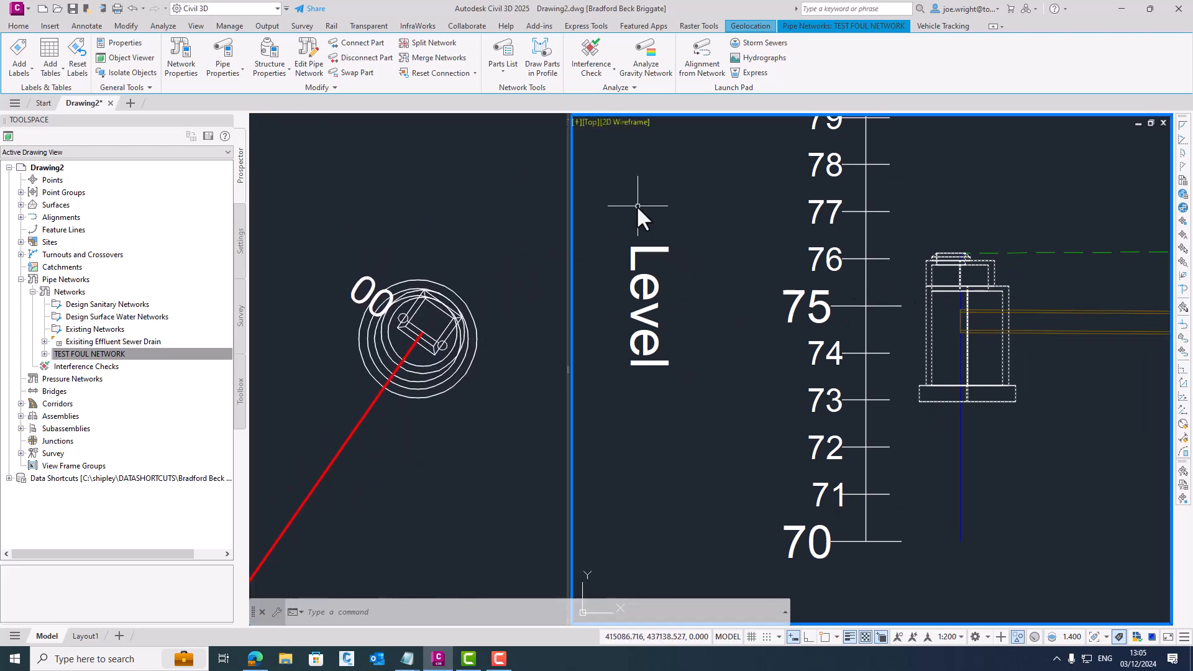
{"action": "left_click", "coordinate": [522, 263]}
{"action": "left_click", "coordinate": [456, 295]}
{"action": "left_click", "coordinate": [438, 310]}
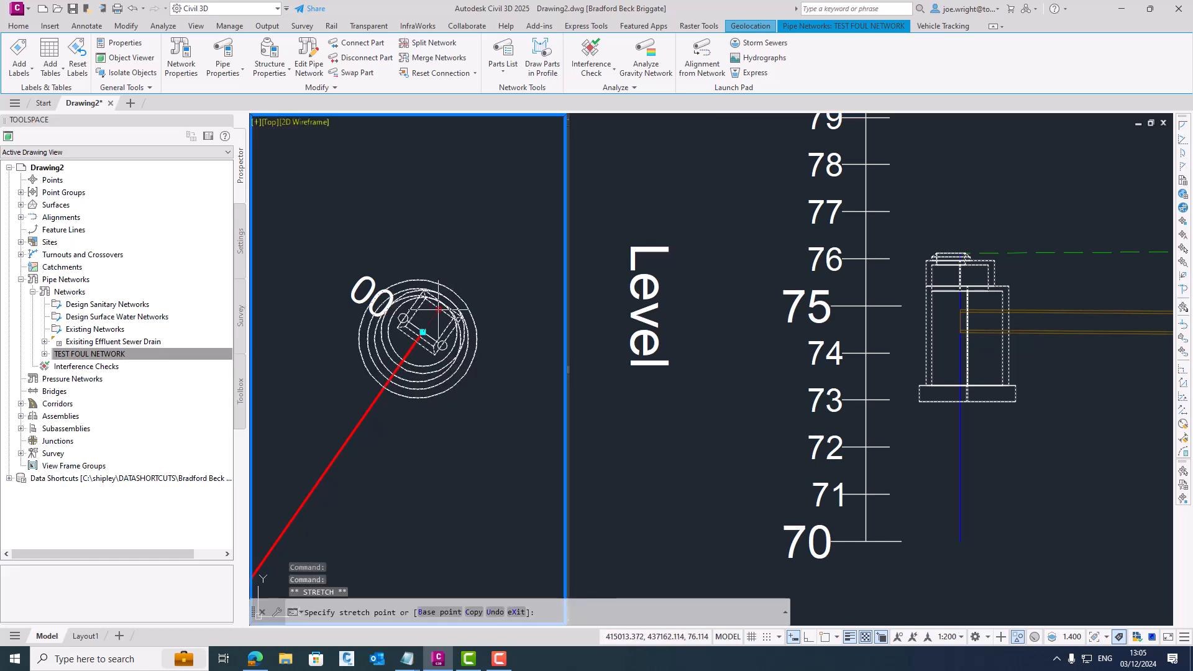
{"action": "scroll", "coordinate": [505, 391], "scroll_direction": "up", "scroll_amount": 2}
{"action": "left_click", "coordinate": [507, 391]}
{"action": "middle_click_drag", "start_coordinate": [458, 360], "coordinate": [506, 375]}
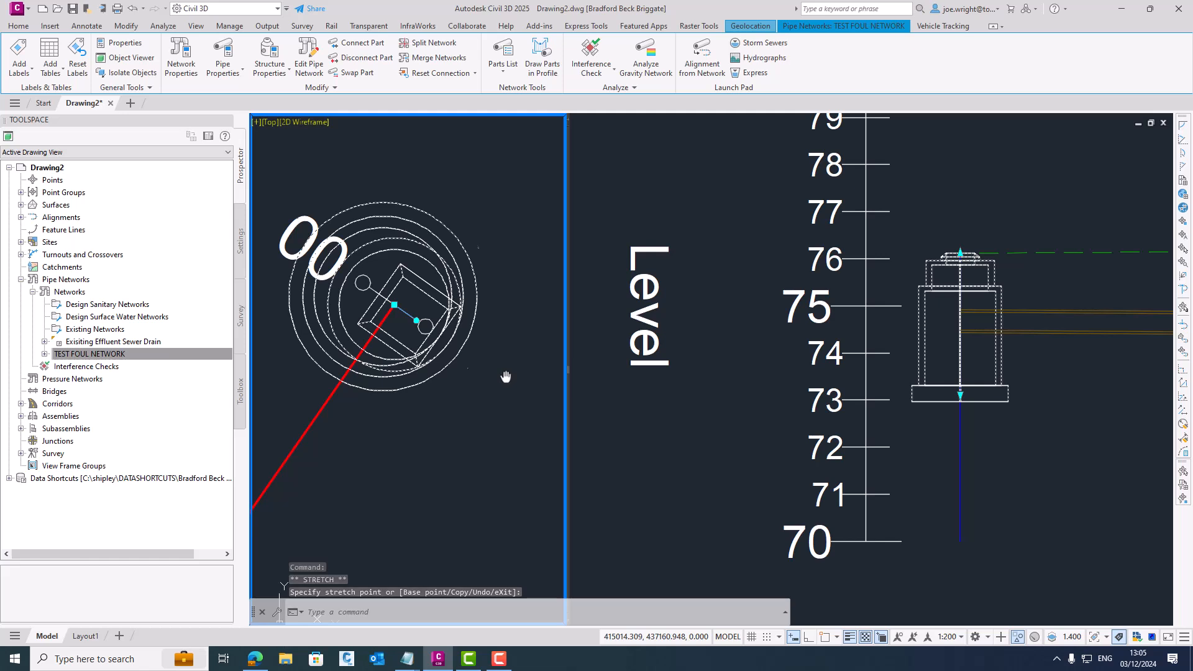
{"action": "left_click", "coordinate": [445, 328]}
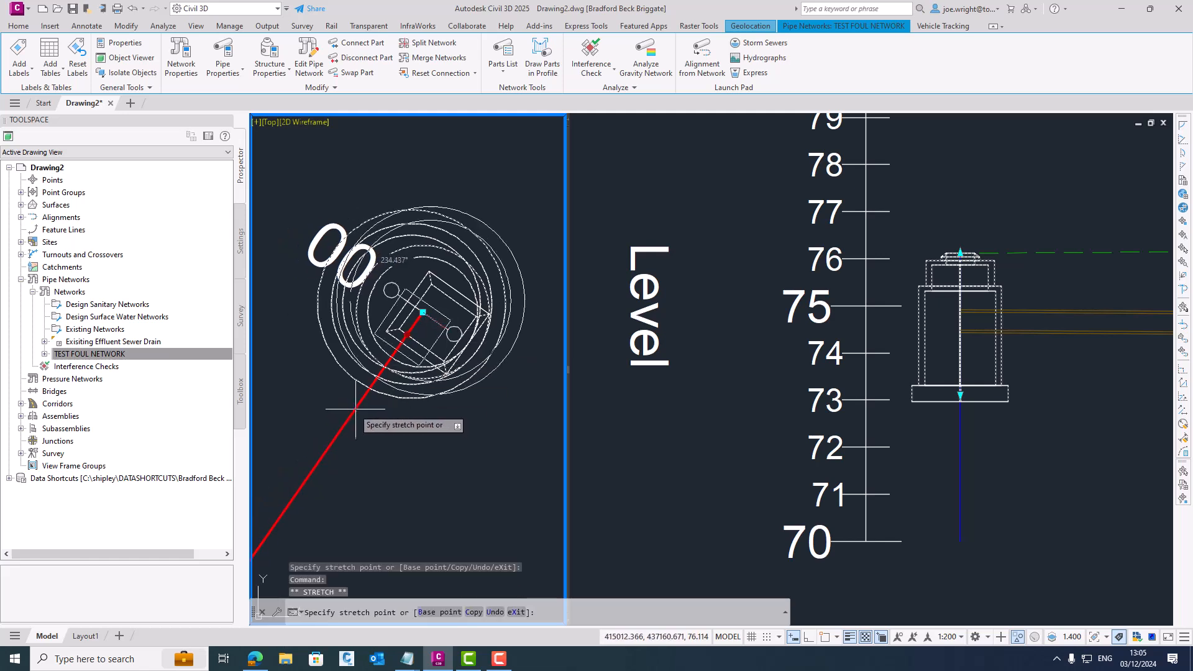
{"action": "key", "text": "Escape"}
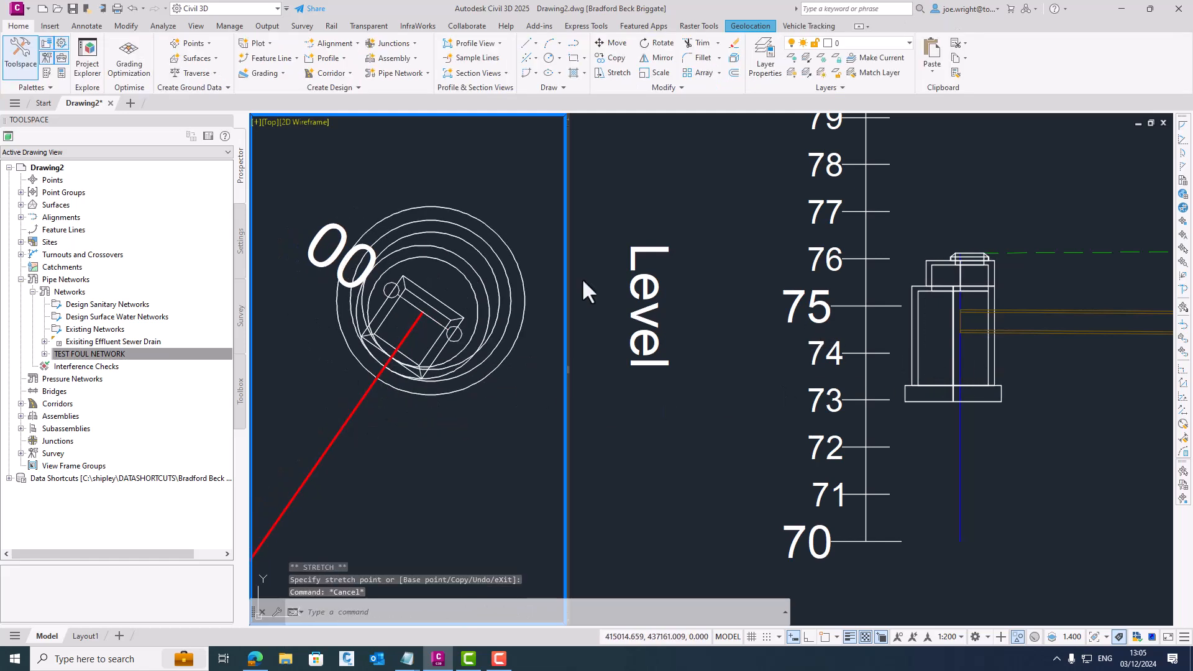
- Open the part properties of the northernmost manhole in plan, down to its wall, cone, slab and diameter dimensions
{"action": "left_click", "coordinate": [908, 324]}
{"action": "left_click", "coordinate": [518, 271]}
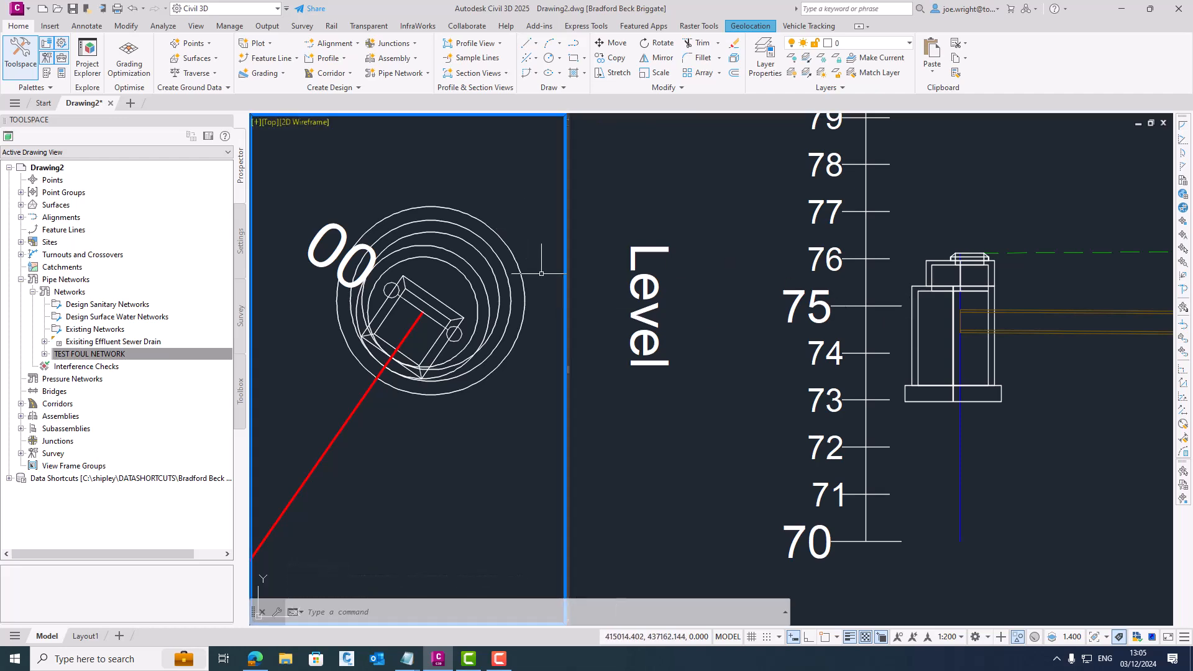
{"action": "left_click", "coordinate": [519, 271]}
{"action": "right_click", "coordinate": [525, 269]}
{"action": "left_click", "coordinate": [593, 467]}
{"action": "left_click_drag", "start_coordinate": [833, 211], "coordinate": [516, 211]}
{"action": "left_click", "coordinate": [401, 223]}
{"action": "left_click_drag", "start_coordinate": [749, 271], "coordinate": [744, 422]}
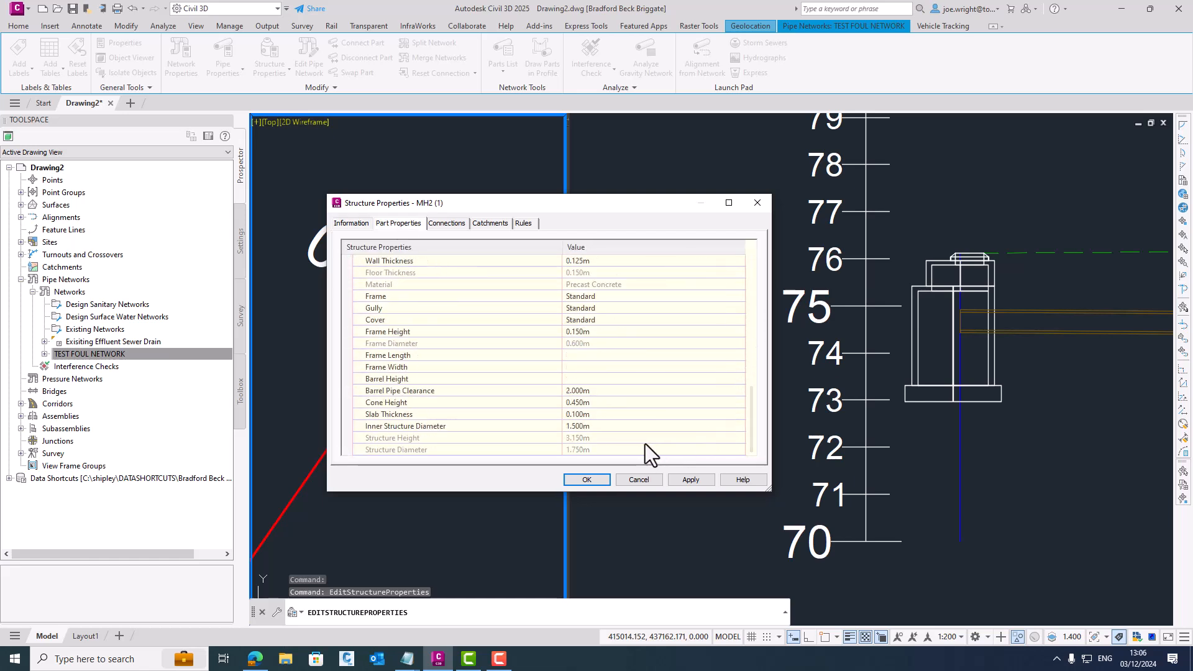
- Set the manhole's cone height to 0.900 m and its inner structure diameter to 1.950 m, and apply the changes
{"action": "left_click", "coordinate": [595, 404]}
{"action": "left_click", "coordinate": [584, 431]}
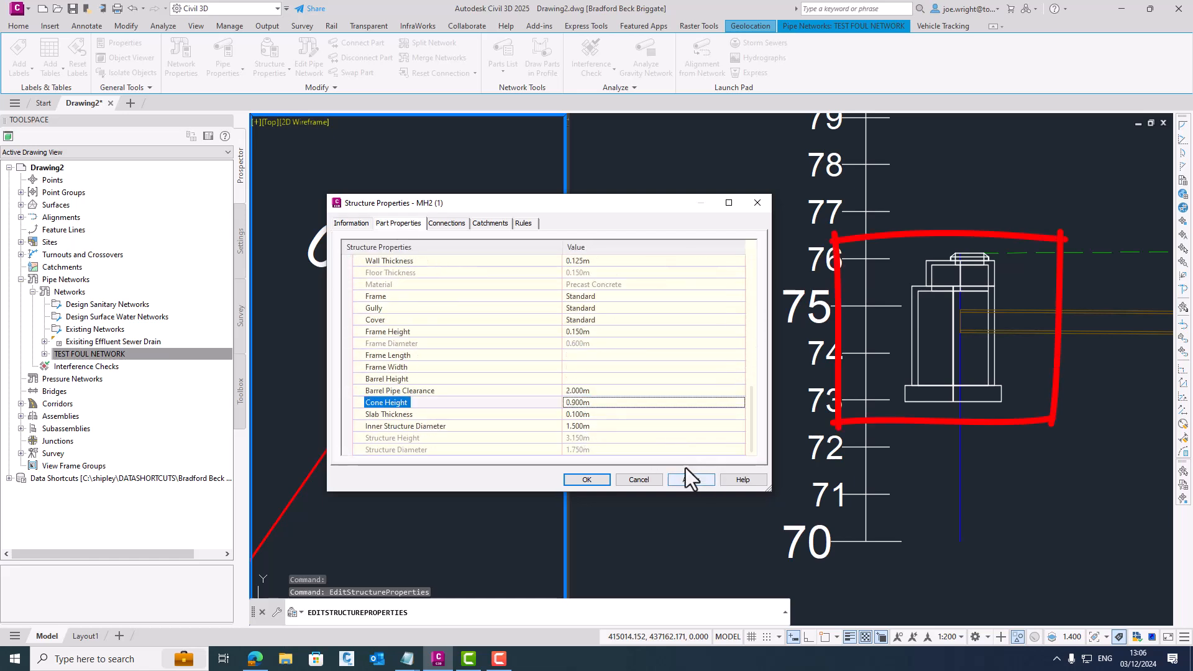
{"action": "left_click", "coordinate": [691, 479]}
{"action": "left_click", "coordinate": [606, 430]}
{"action": "left_click", "coordinate": [606, 430]}
{"action": "left_click", "coordinate": [580, 474]}
- Set the manhole's wall thickness to 0.250 m and apply it
{"action": "left_click", "coordinate": [613, 261]}
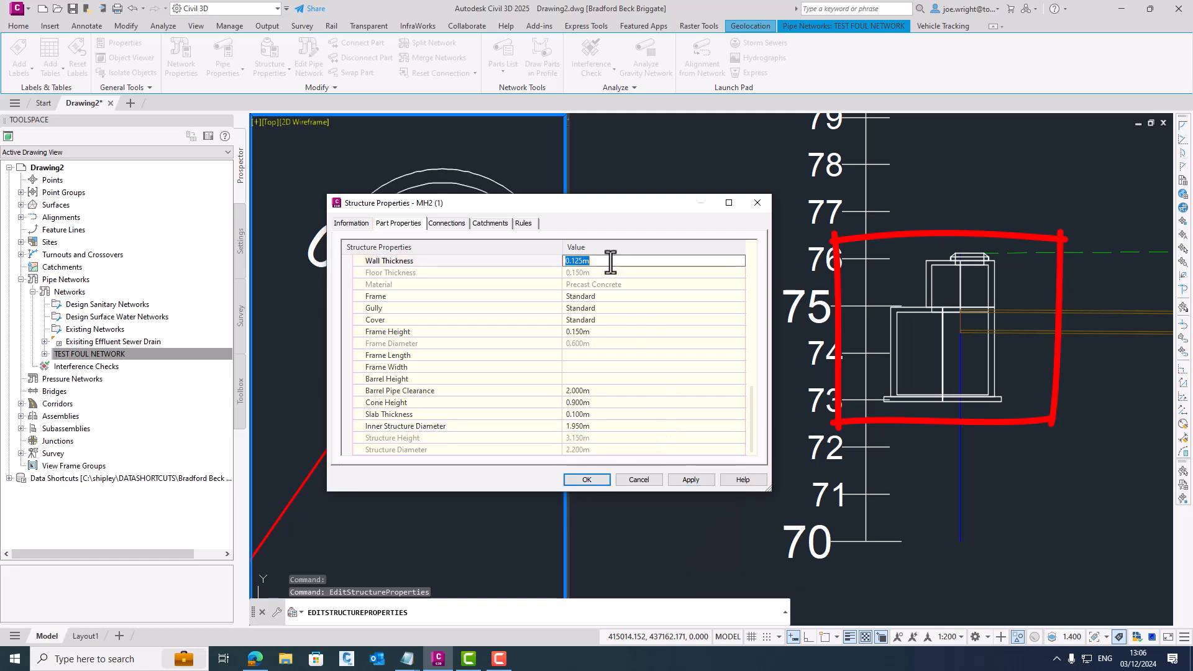
{"action": "left_click_drag", "start_coordinate": [571, 261], "coordinate": [580, 261]}
{"action": "type", "text": "250"}
{"action": "left_click", "coordinate": [695, 478]}
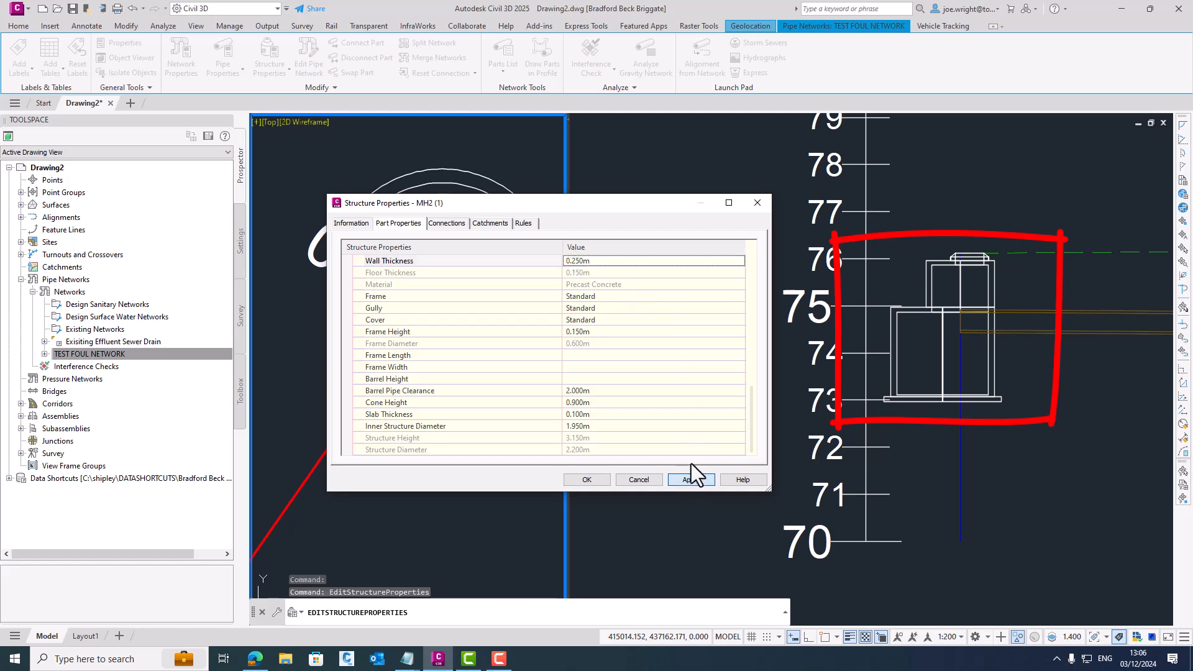
- Set the manhole's inner structure diameter to 1.500 m and its cone height to 0.450 m, and apply both
{"action": "left_click", "coordinate": [592, 427]}
{"action": "left_click", "coordinate": [591, 426]}
{"action": "left_click", "coordinate": [582, 457]}
{"action": "left_click", "coordinate": [597, 403]}
{"action": "left_click", "coordinate": [592, 415]}
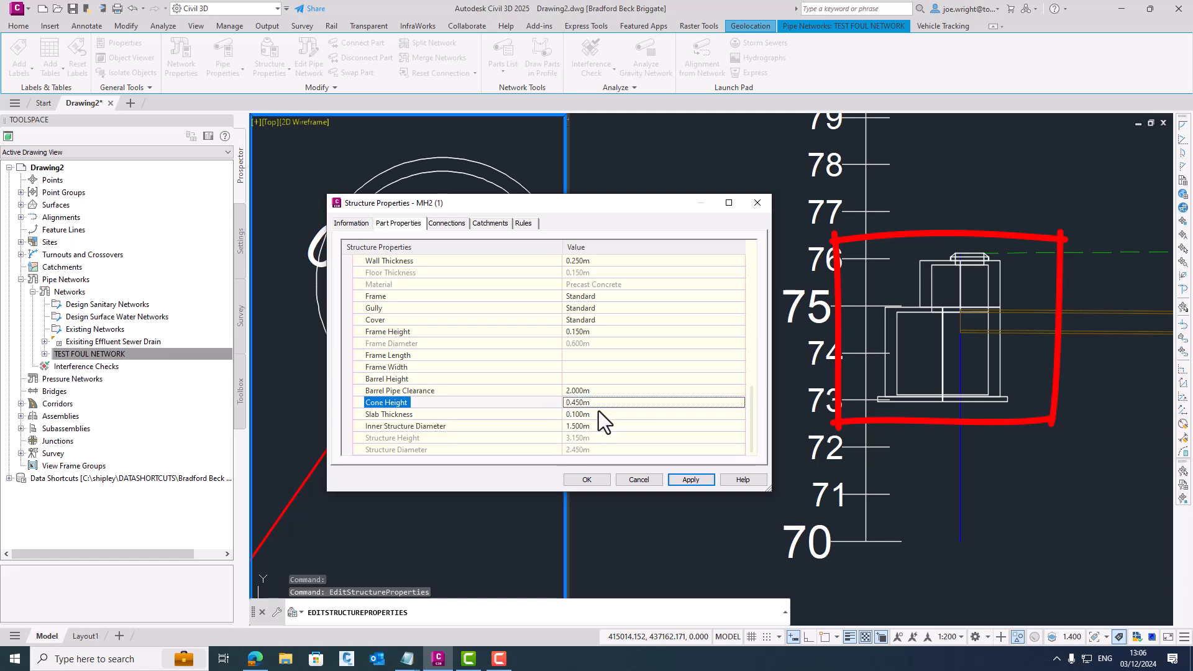
{"action": "left_click", "coordinate": [688, 476]}
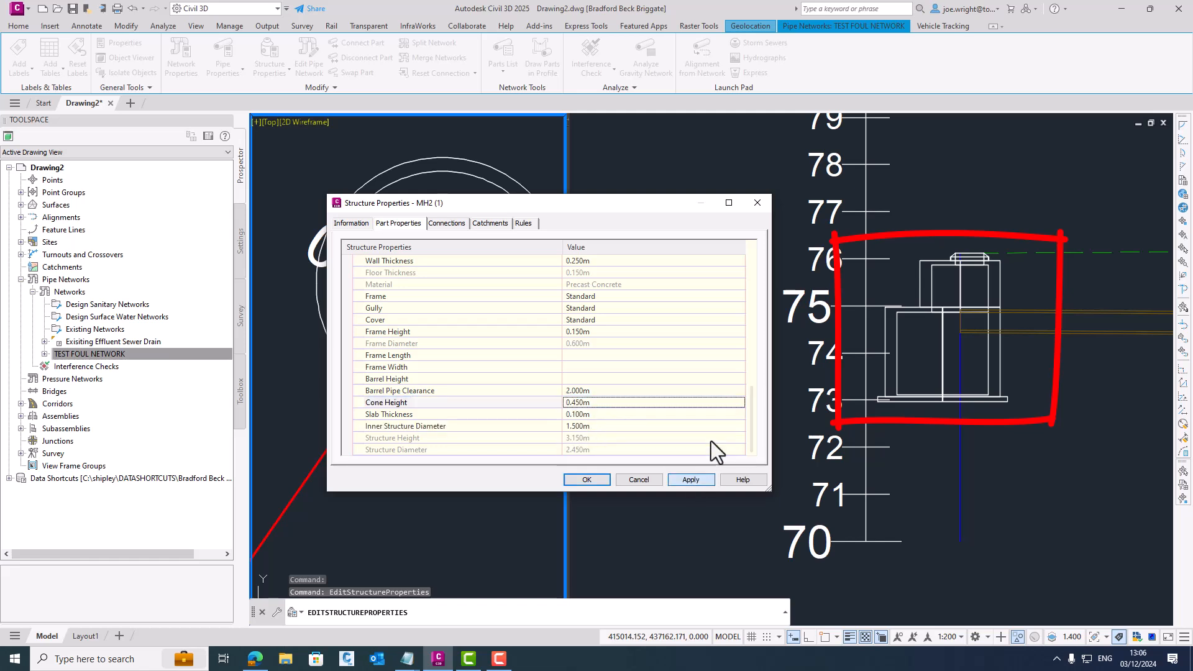
- Change the manhole's object style to UKIE - DCG Foul Manhole and accept its structure properties
{"action": "left_click", "coordinate": [355, 223]}
{"action": "left_click", "coordinate": [426, 350]}
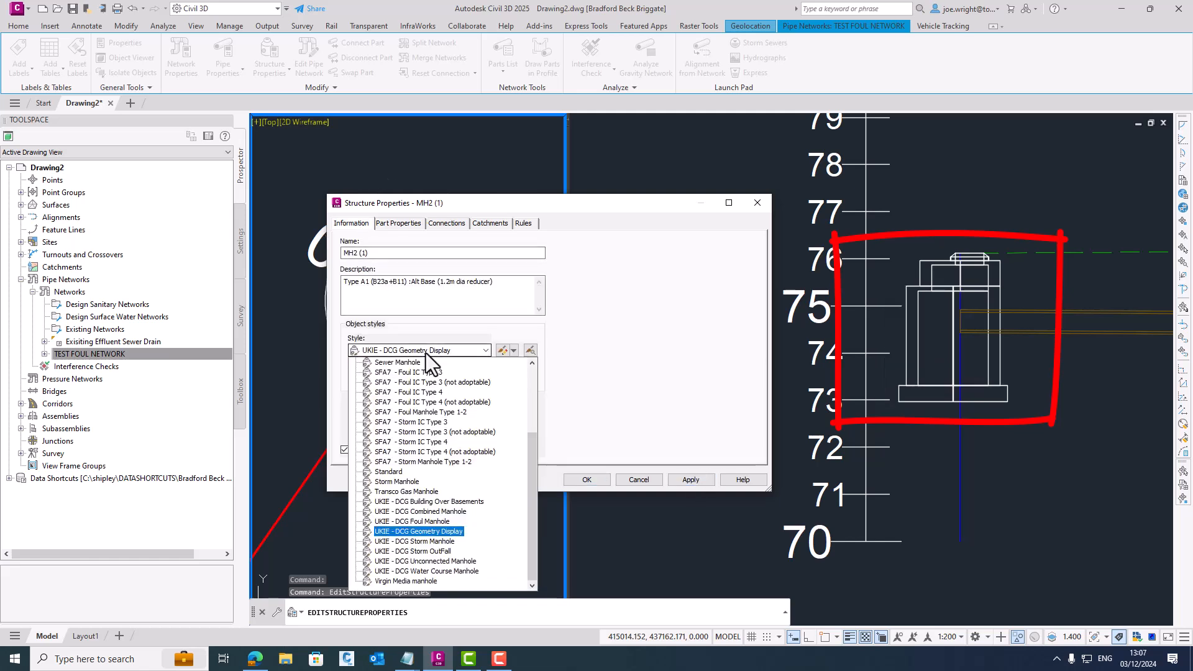
{"action": "left_click", "coordinate": [419, 532]}
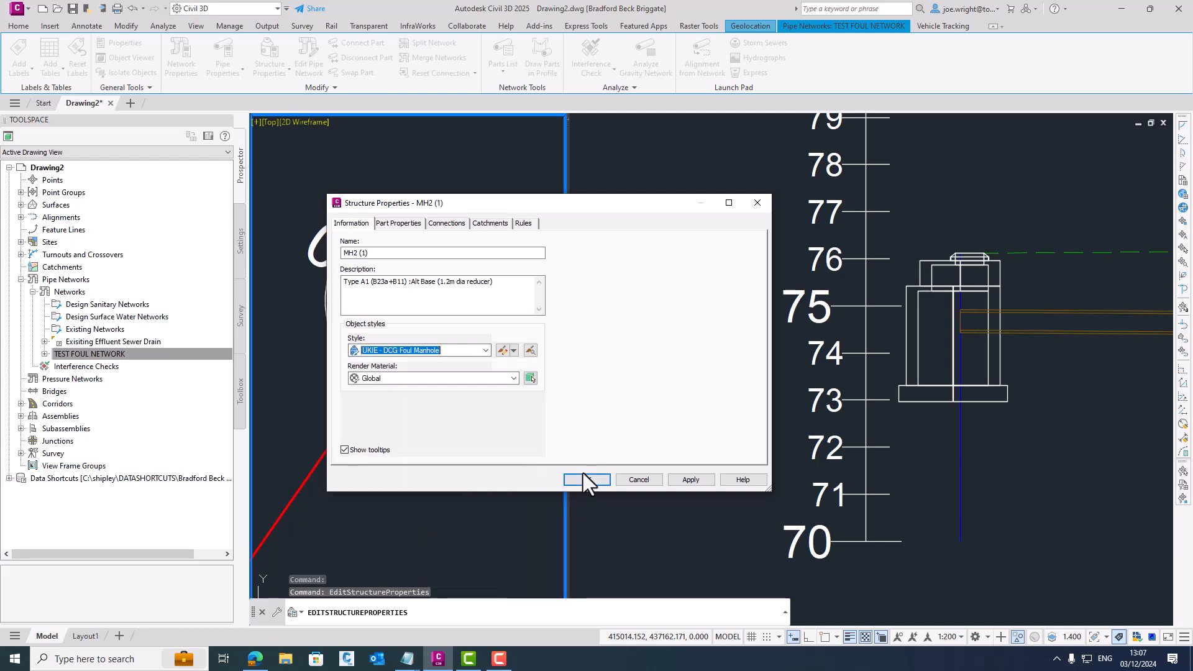
{"action": "left_click", "coordinate": [583, 479]}
{"action": "key", "text": "Escape"}
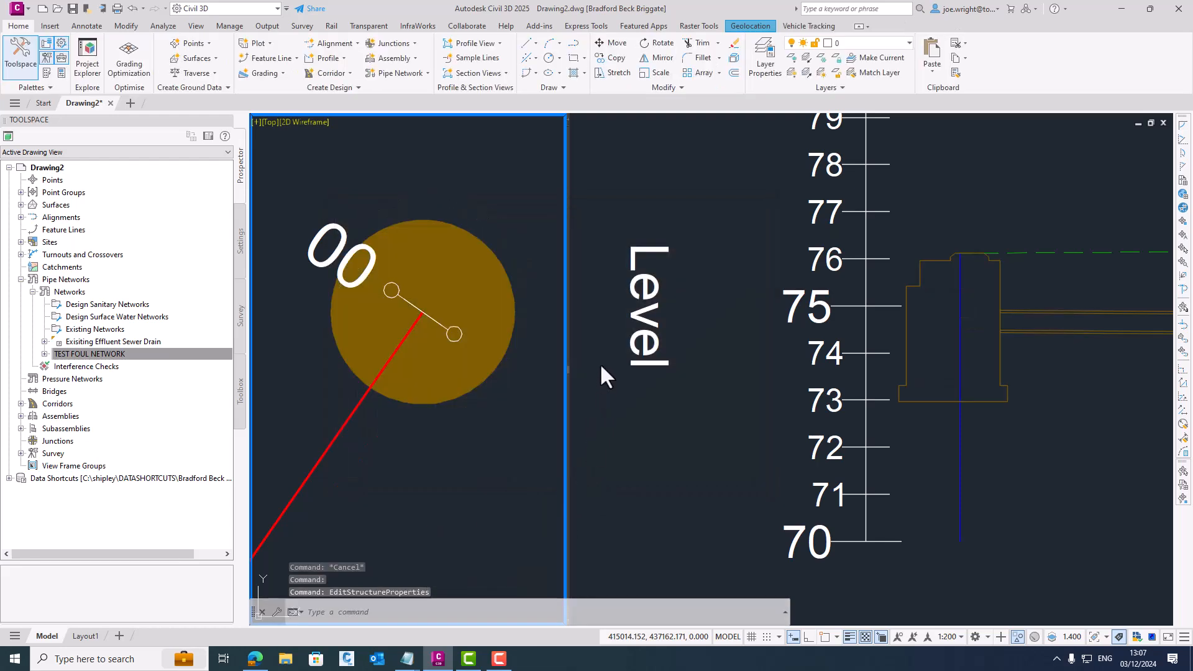
- Restore the saved FOUL EXTENTS view in the narrower plan viewport and FOUL PROFILE in the wider longsection viewport
{"action": "left_click", "coordinate": [268, 124]}
{"action": "mouse_move", "coordinate": [370, 133]}
{"action": "left_click", "coordinate": [436, 147]}
{"action": "left_click", "coordinate": [616, 127]}
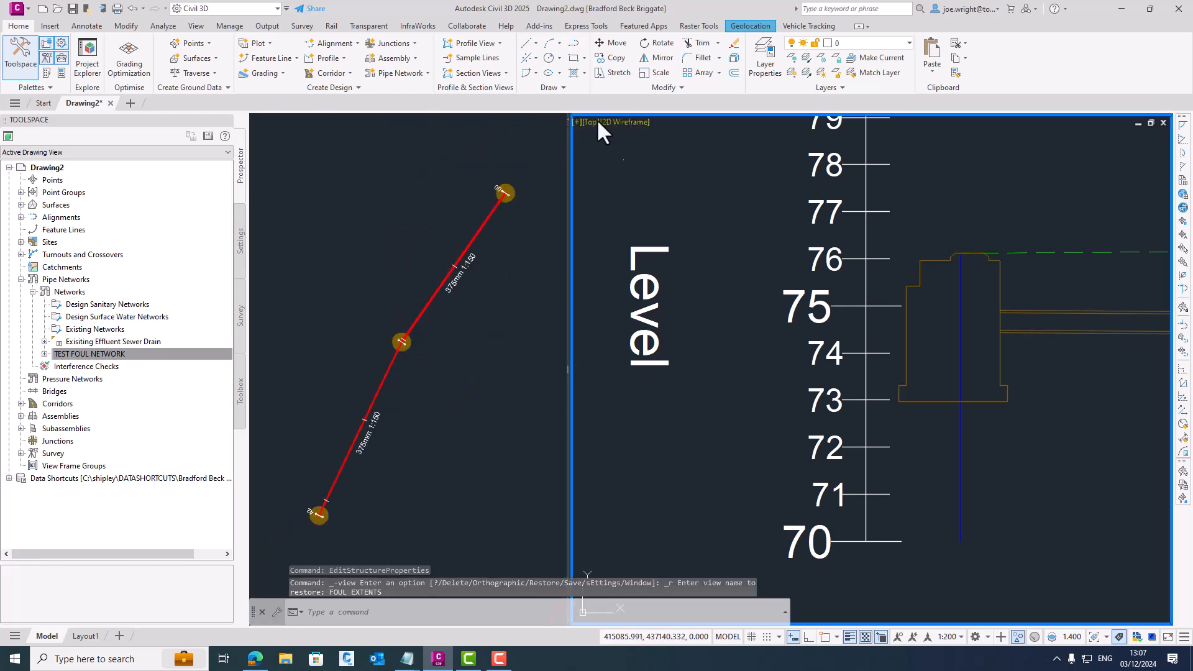
{"action": "left_click", "coordinate": [590, 122]}
{"action": "mouse_move", "coordinate": [638, 136]}
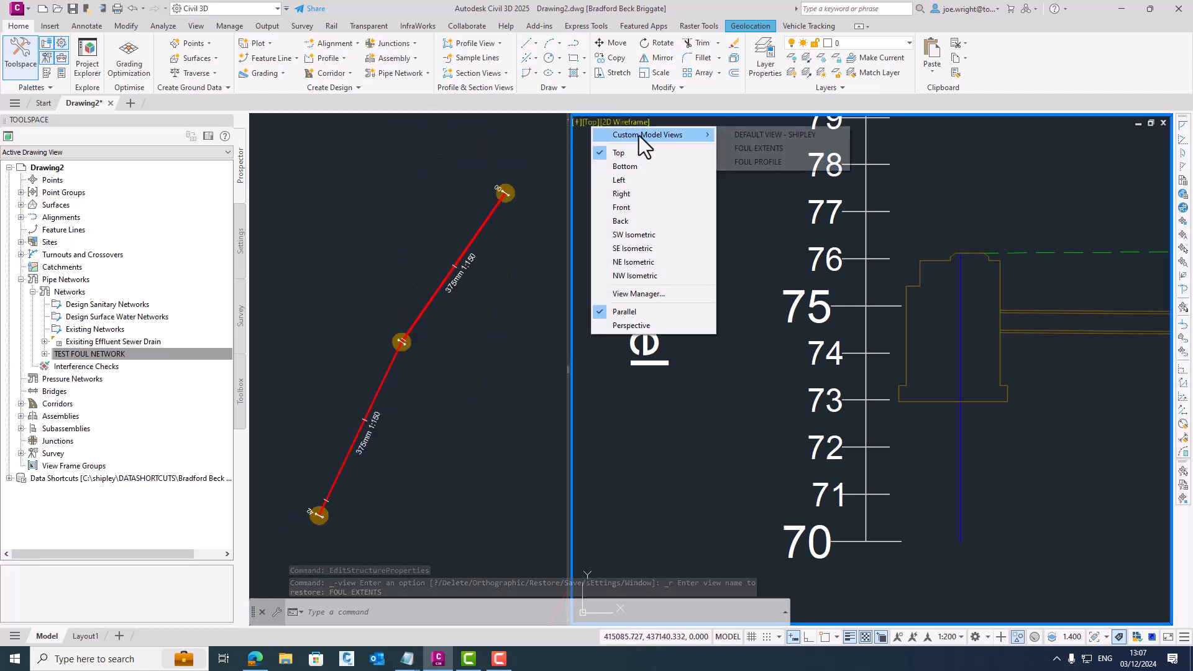
{"action": "left_click", "coordinate": [772, 161]}
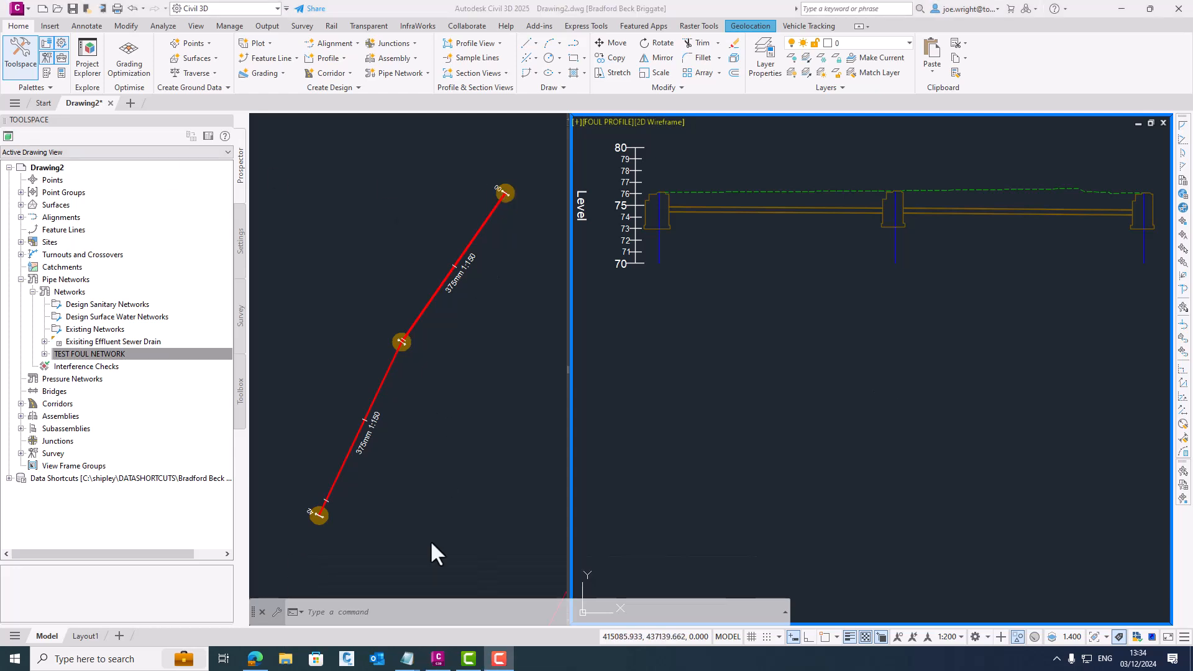
- Place an undo mark at the drawing's current state
{"action": "type", "text": "undo"}
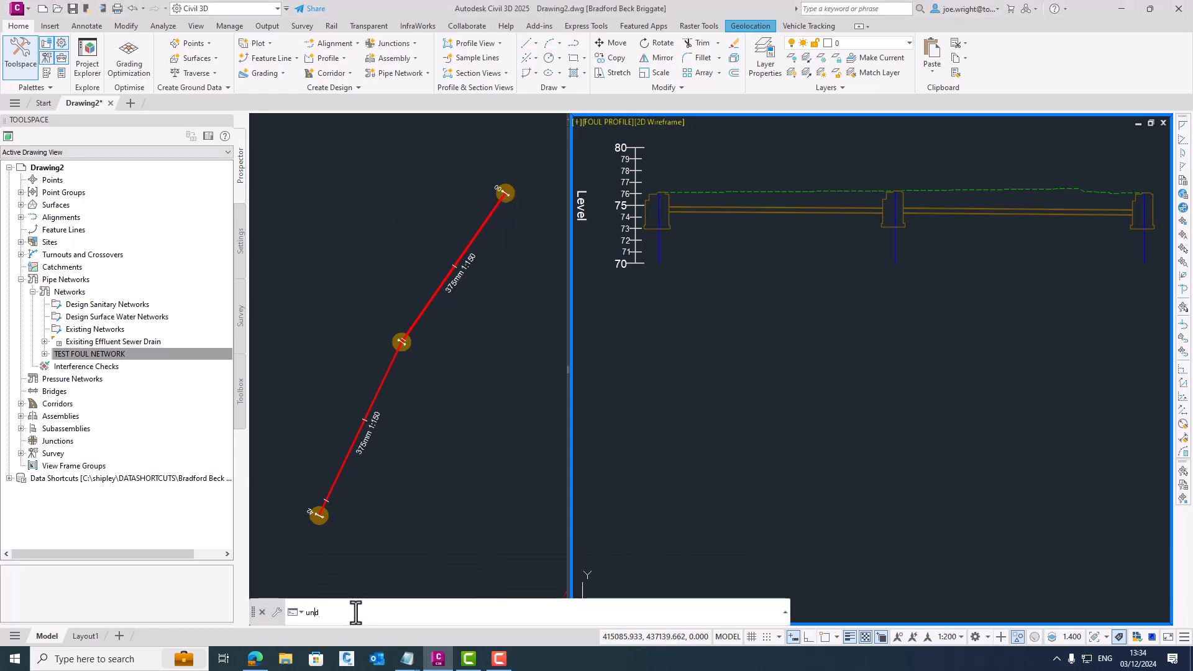
{"action": "key", "text": "Return"}
{"action": "type", "text": "M"}
{"action": "key", "text": "Return"}
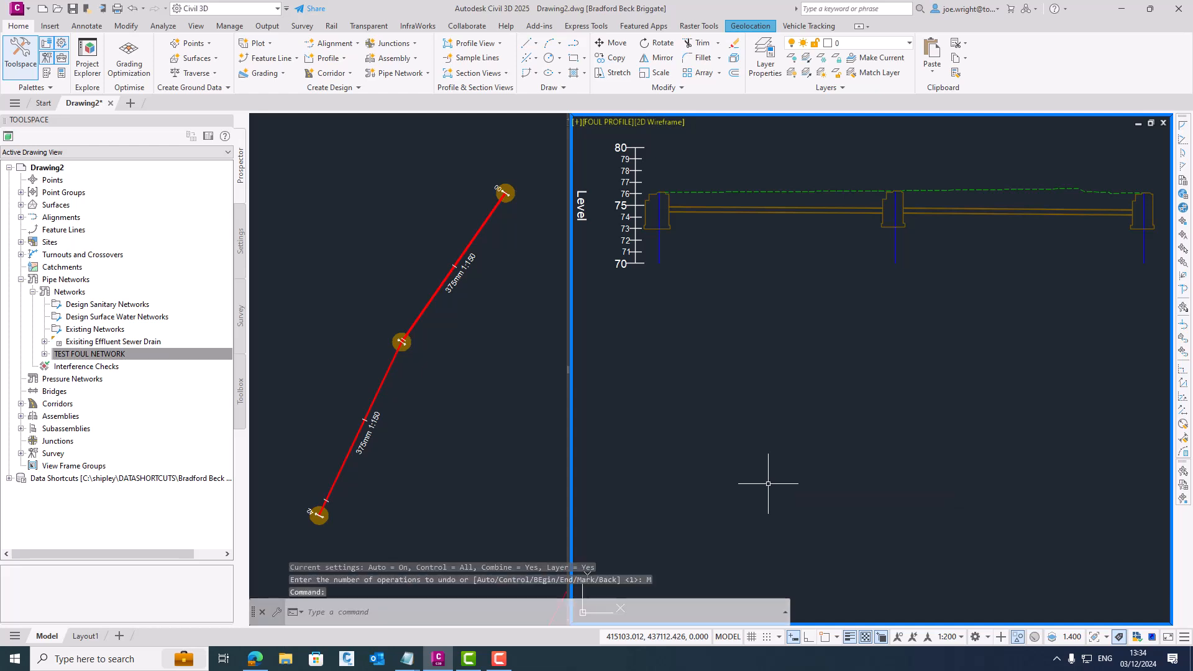
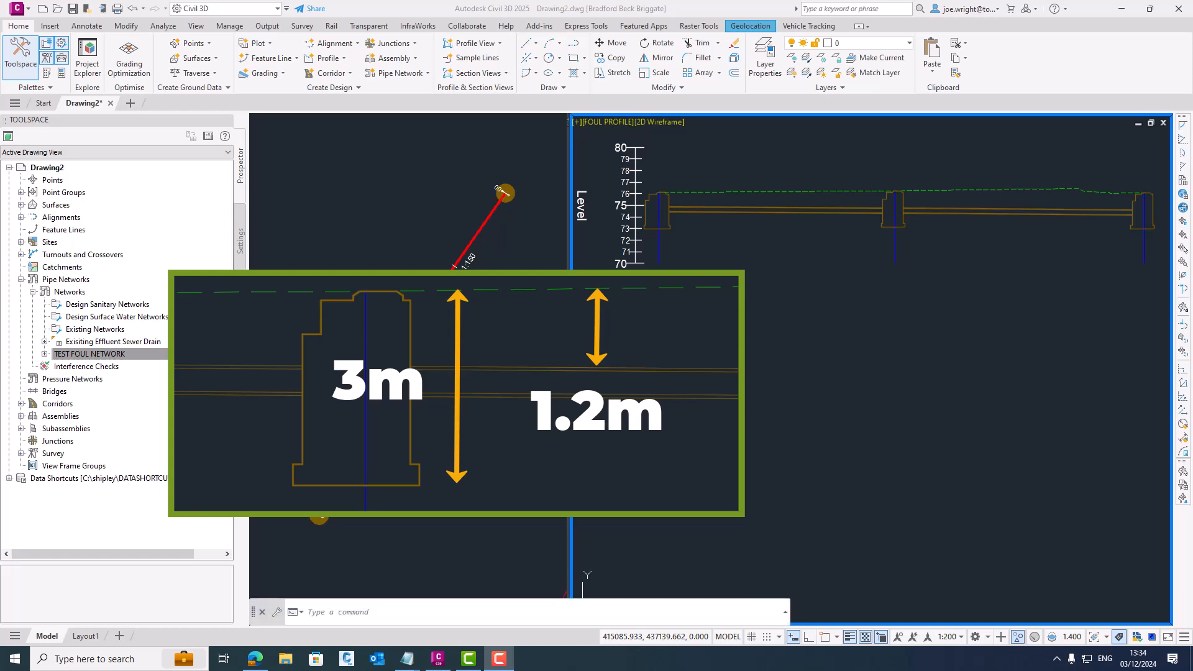
- Open the properties of the first pipe in the longsection and review its gradient, invert, soffit and cover values
{"action": "left_click", "coordinate": [307, 612]}
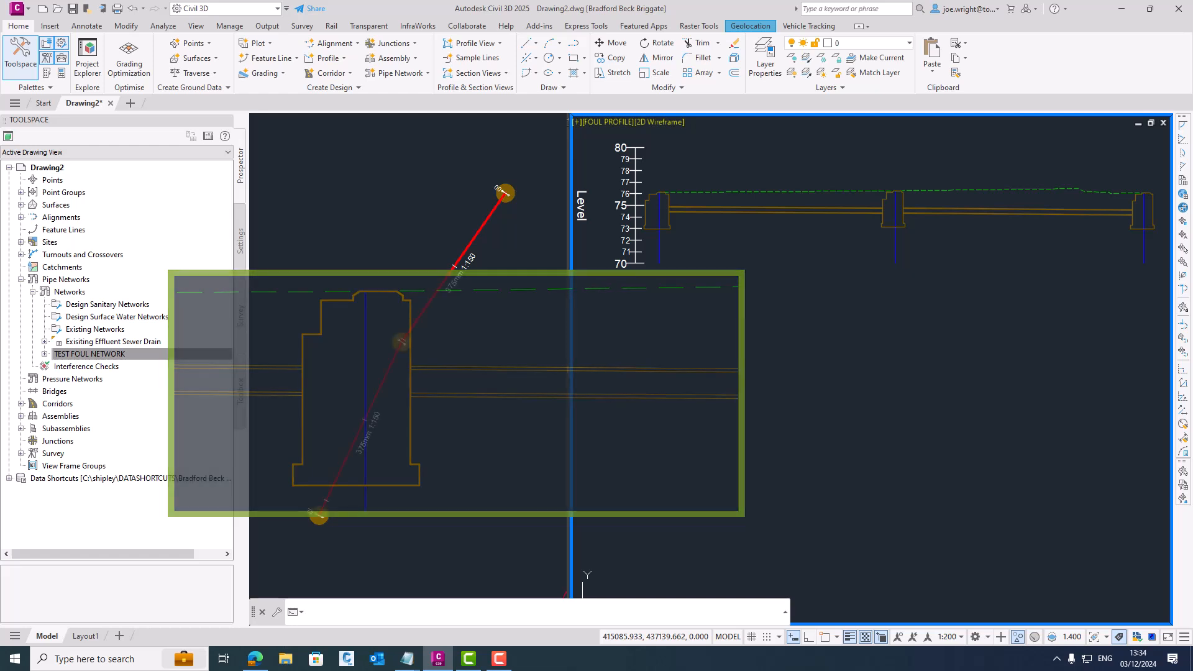
{"action": "left_click", "coordinate": [801, 210]}
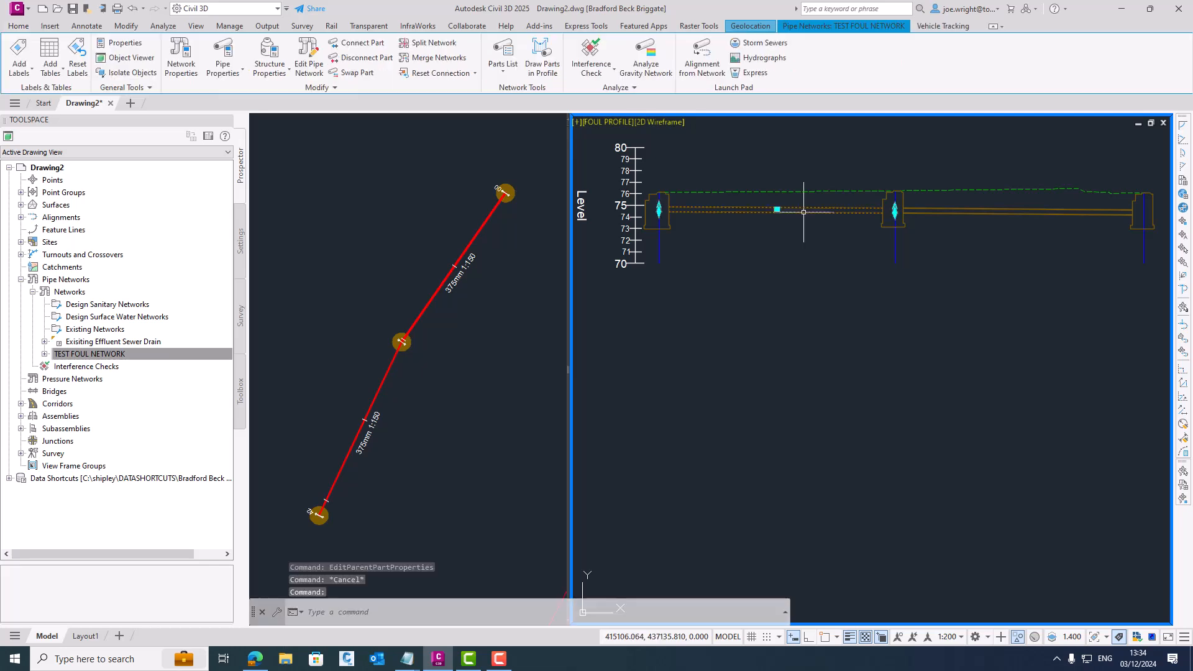
{"action": "right_click", "coordinate": [804, 213]}
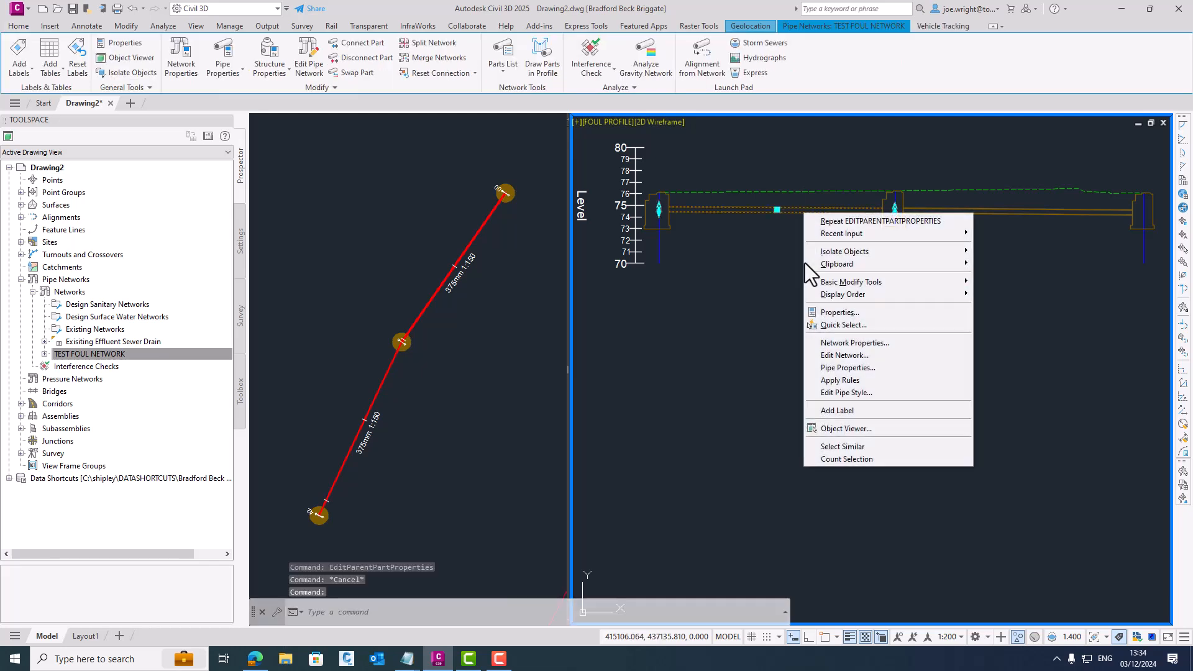
{"action": "left_click", "coordinate": [848, 369]}
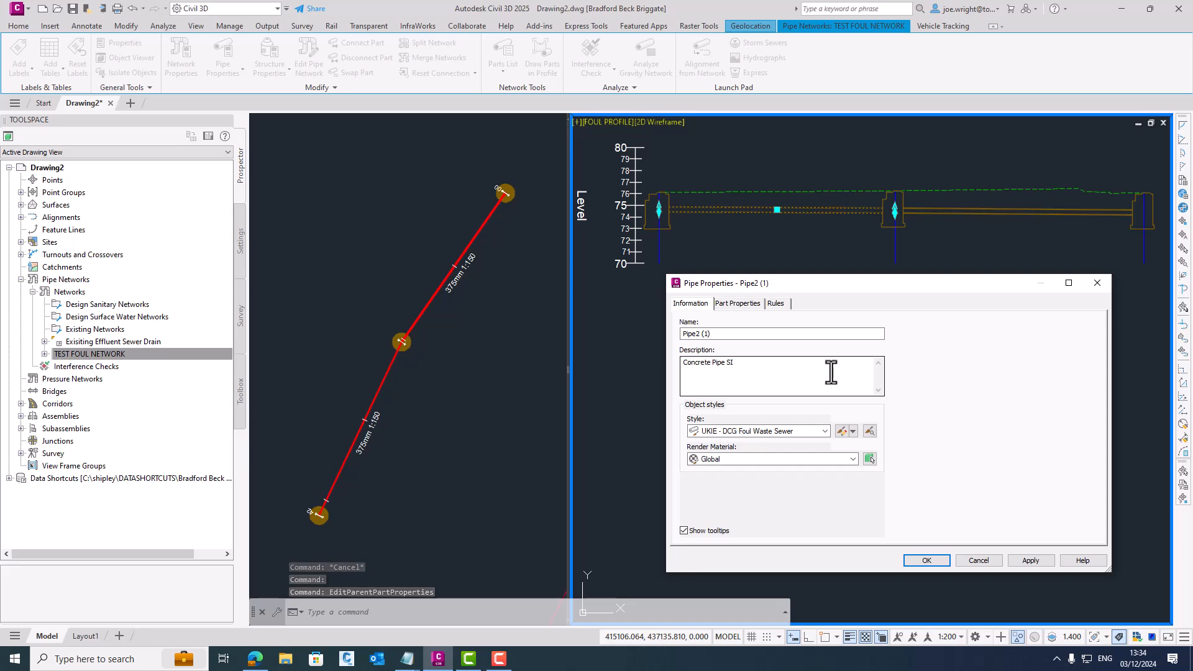
{"action": "left_click", "coordinate": [753, 305]}
{"action": "scroll", "coordinate": [1097, 363], "scroll_direction": "down", "scroll_amount": 4}
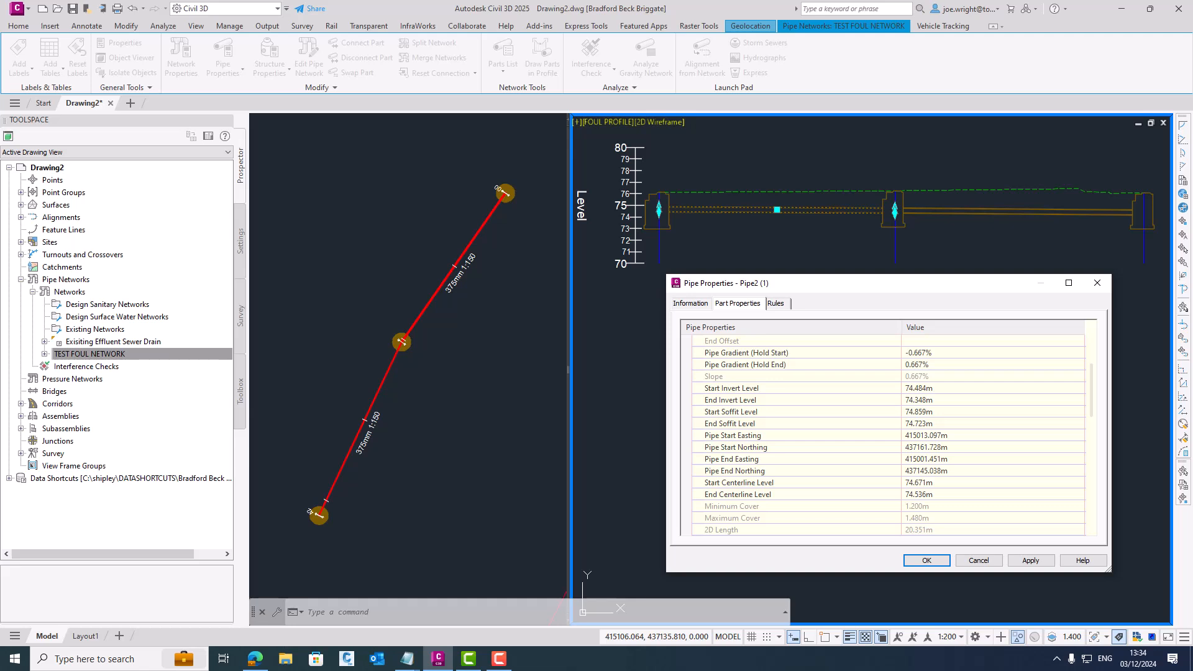
{"action": "left_click", "coordinate": [1080, 495]}
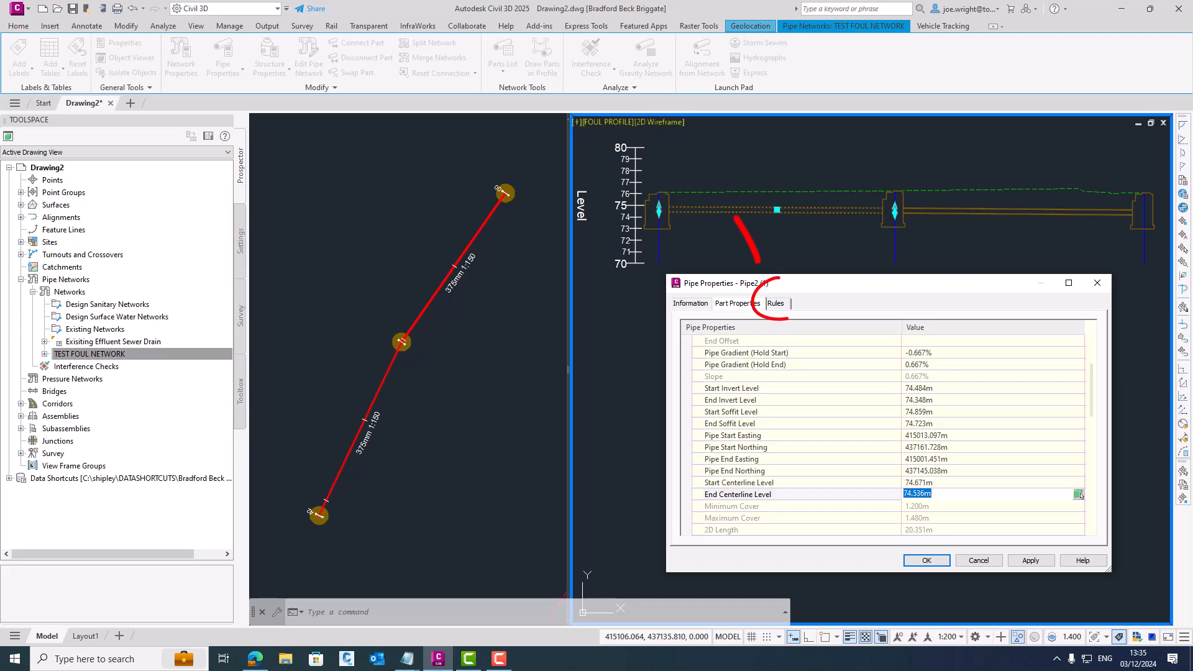
- Change the first pipe's rule set to UKIE - DCG Type A Foul, apply it and accept the pipe properties
{"action": "left_click", "coordinate": [775, 304]}
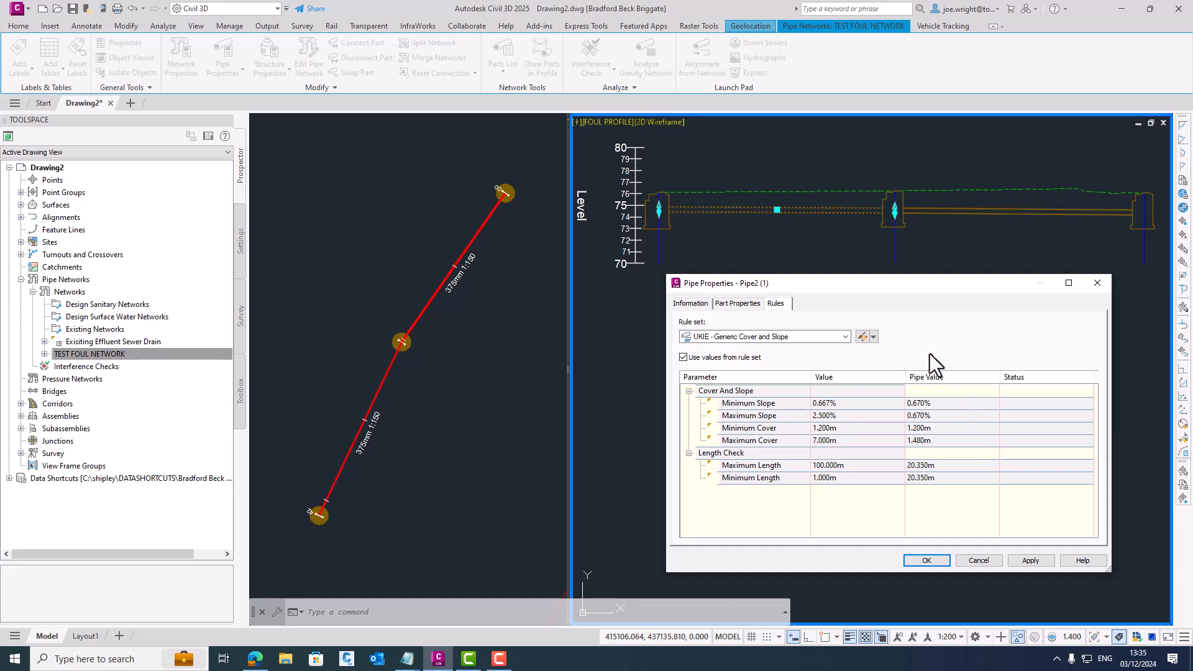
{"action": "left_click", "coordinate": [845, 336]}
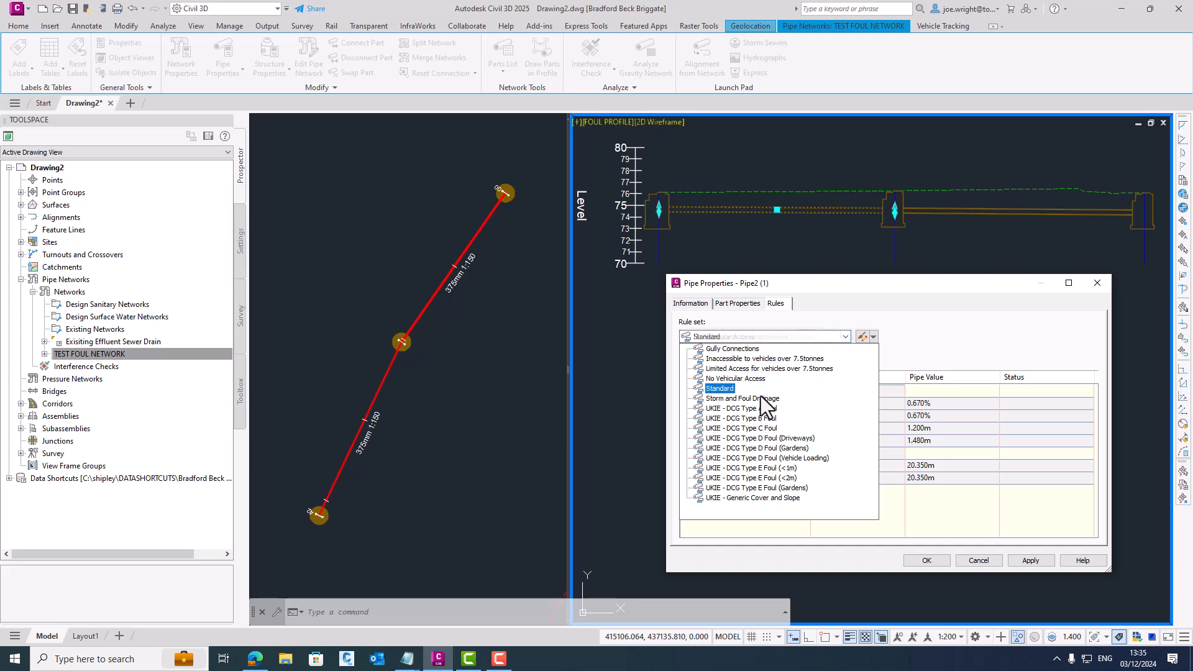
{"action": "left_click", "coordinate": [750, 409]}
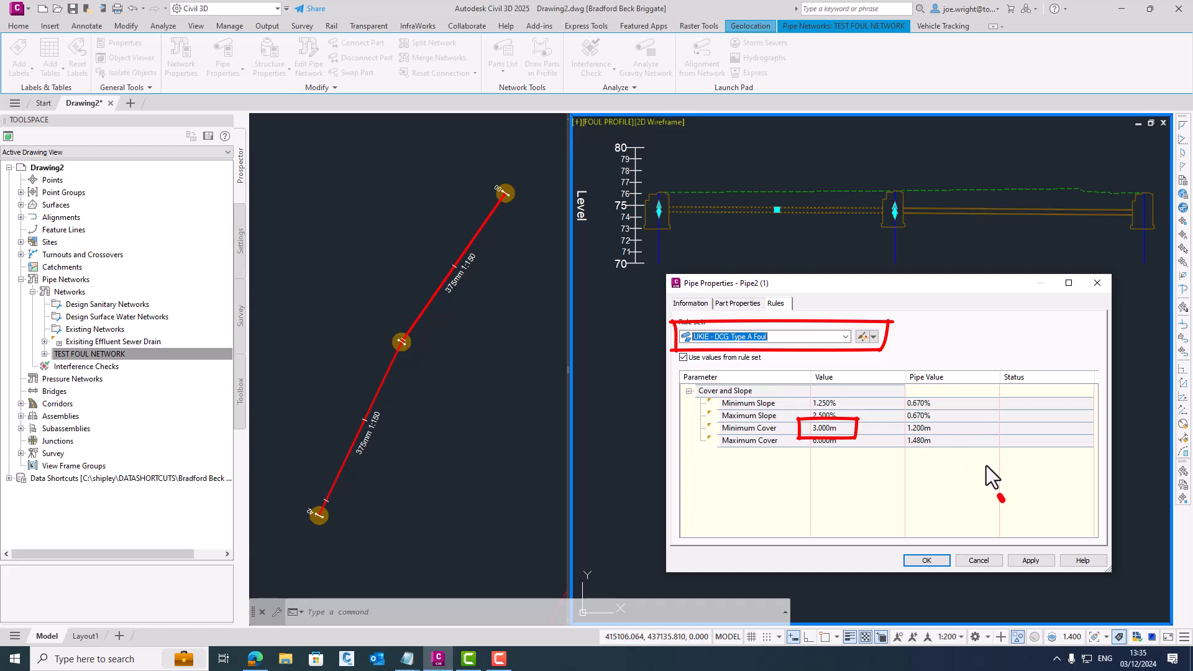
{"action": "left_click", "coordinate": [1042, 560]}
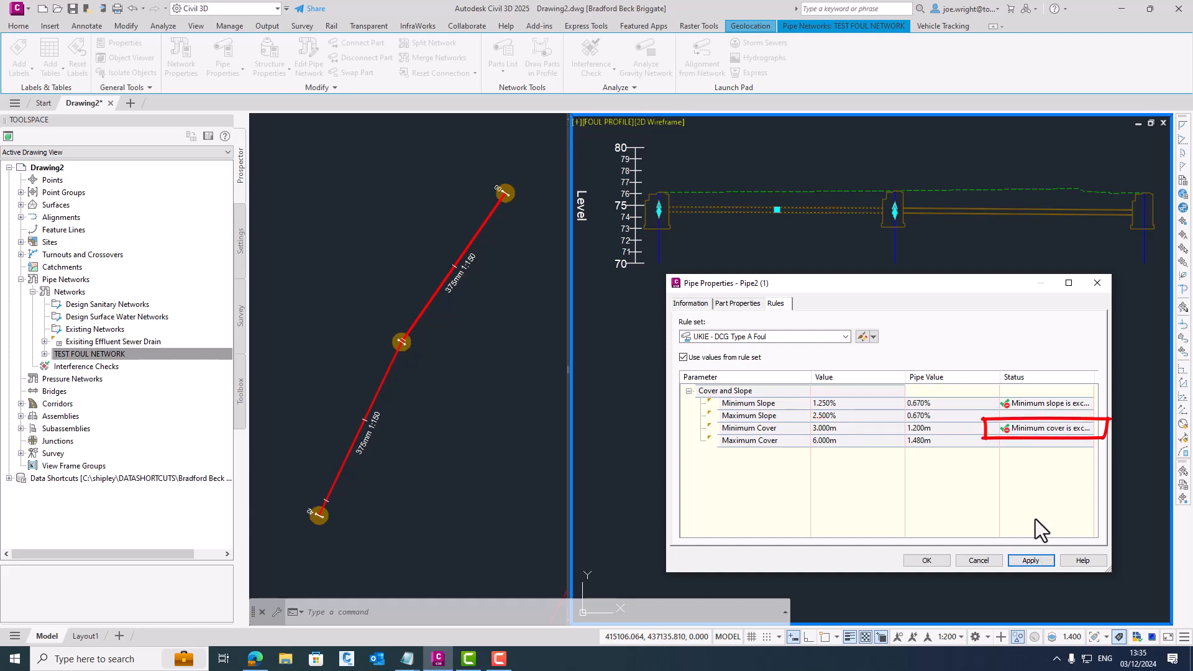
{"action": "left_click", "coordinate": [941, 560]}
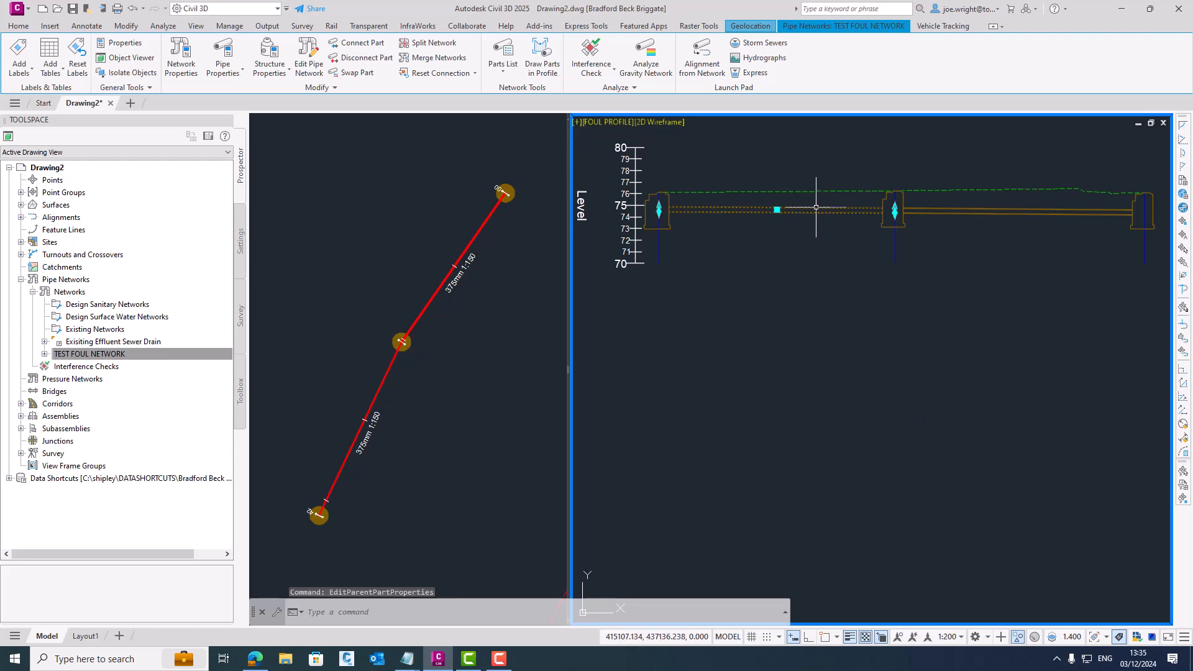
- Apply the design rules to the first pipe in the longsection and clear the selection
{"action": "left_click", "coordinate": [724, 288]}
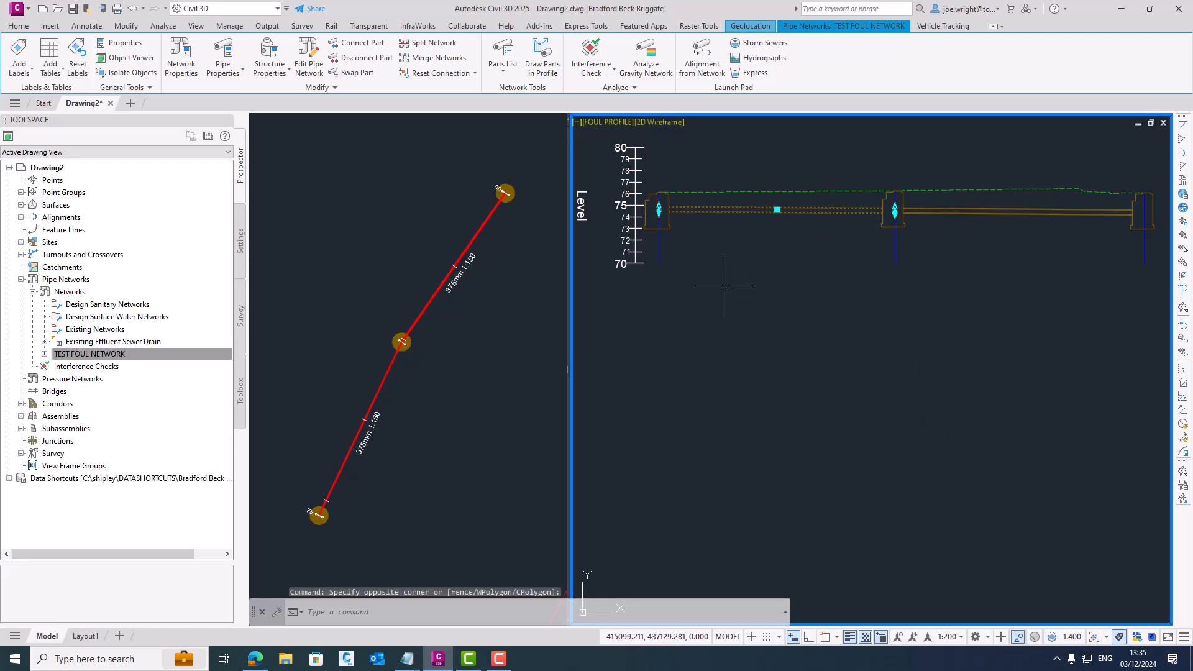
{"action": "left_click", "coordinate": [333, 89]}
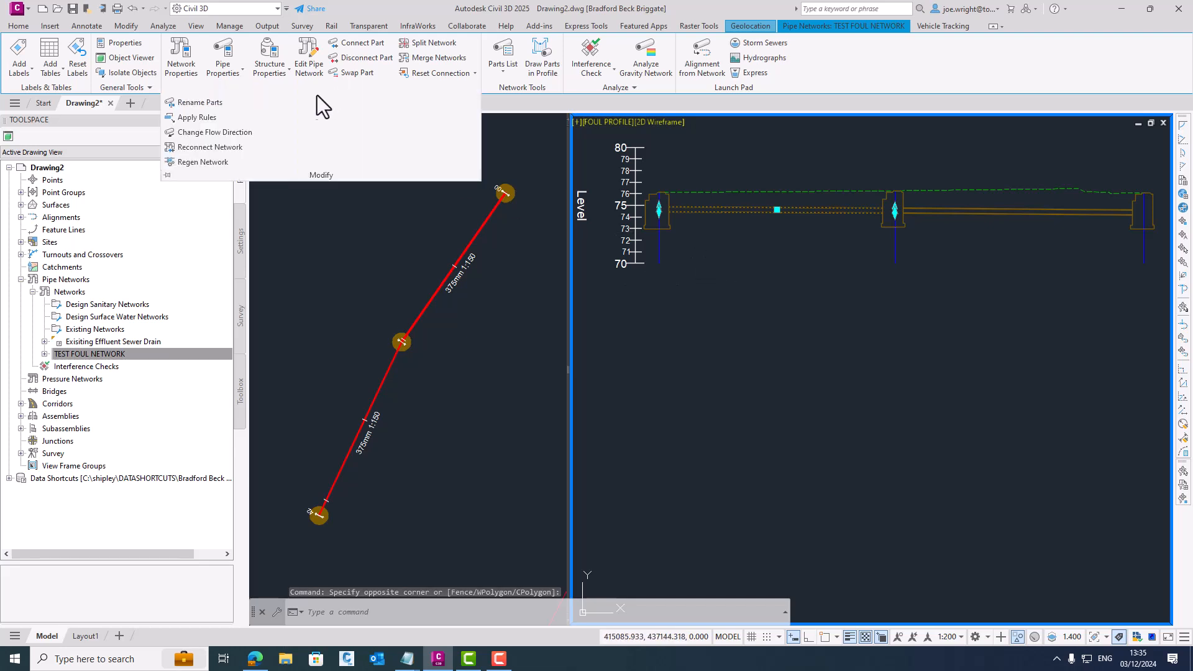
{"action": "left_click", "coordinate": [195, 118]}
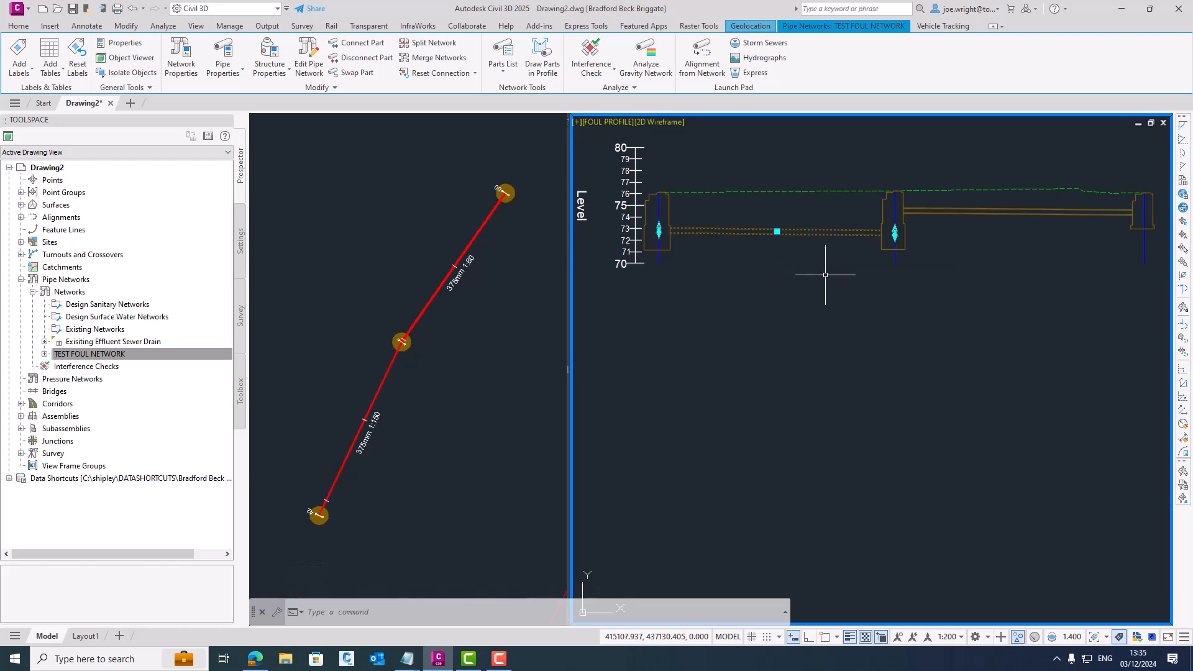
{"action": "key", "text": "Escape"}
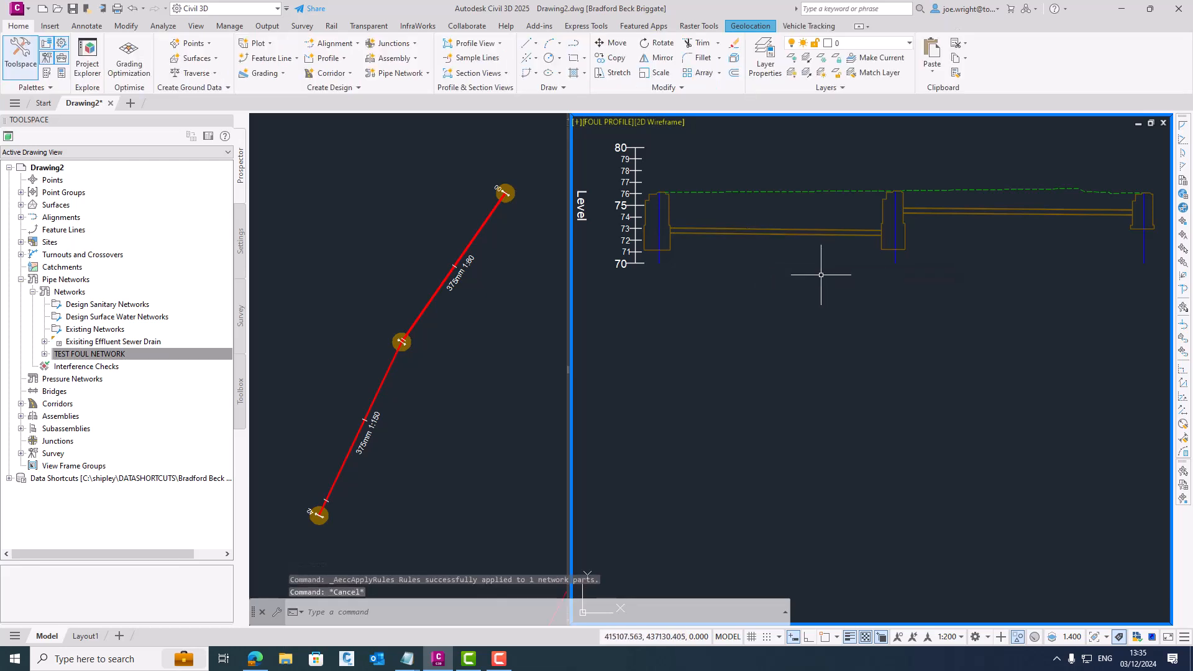
- Apply the design rules to the manhole at the start of the longsection
{"action": "left_click", "coordinate": [671, 243]}
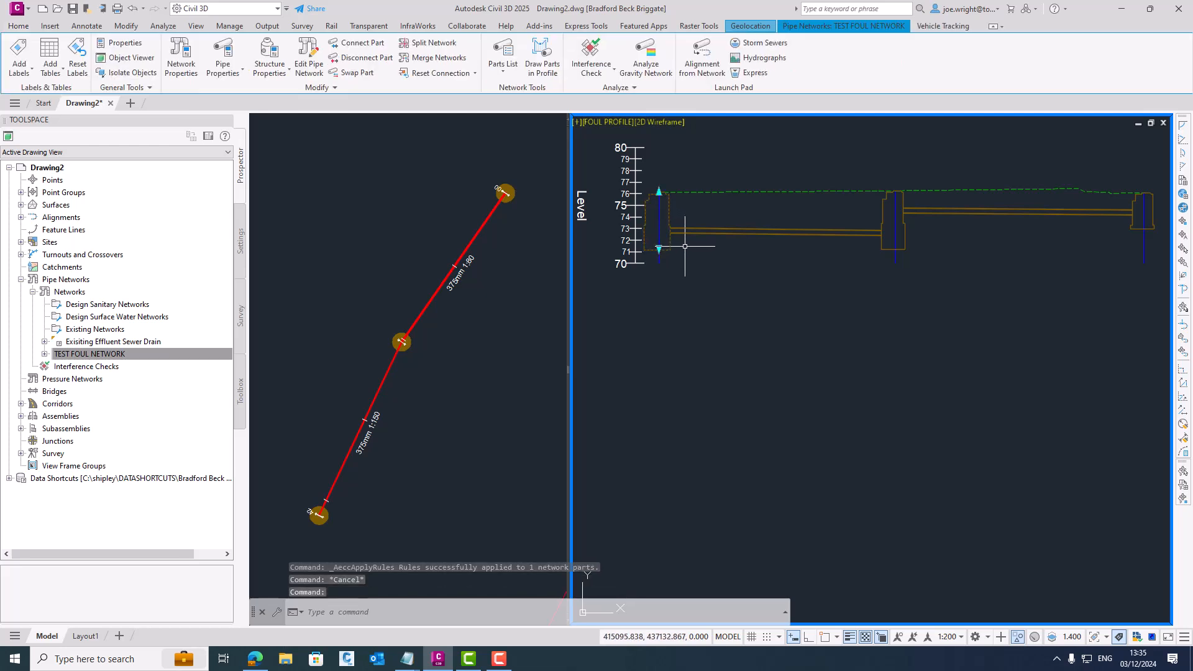
{"action": "right_click", "coordinate": [684, 246]}
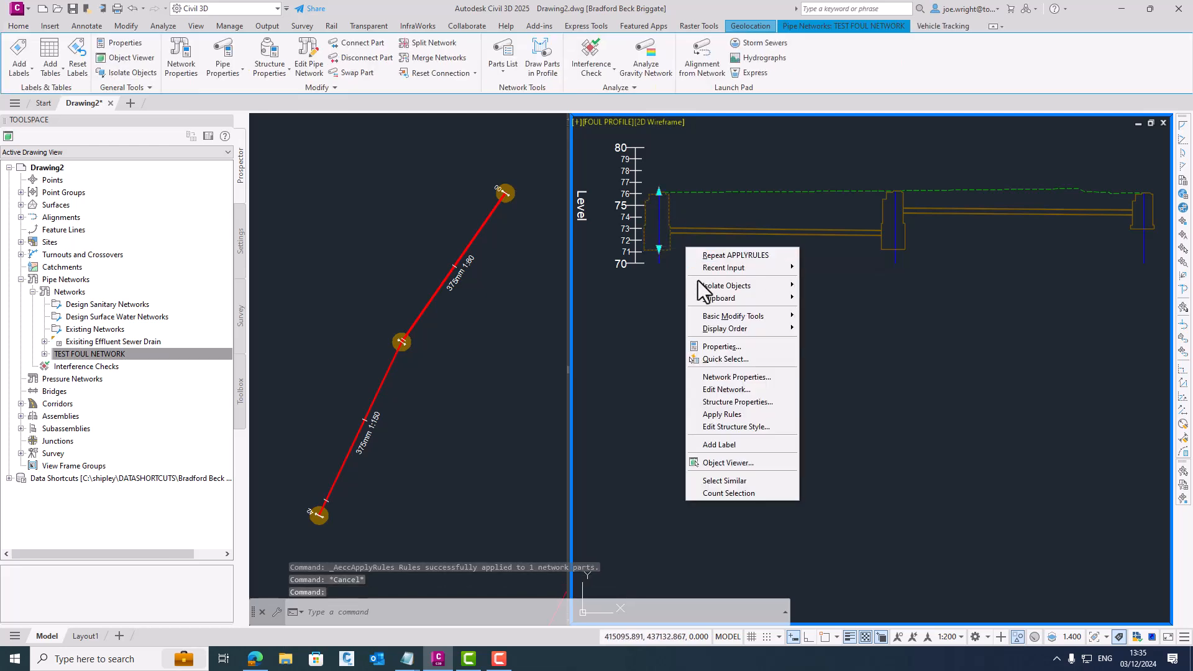
{"action": "left_click", "coordinate": [731, 415]}
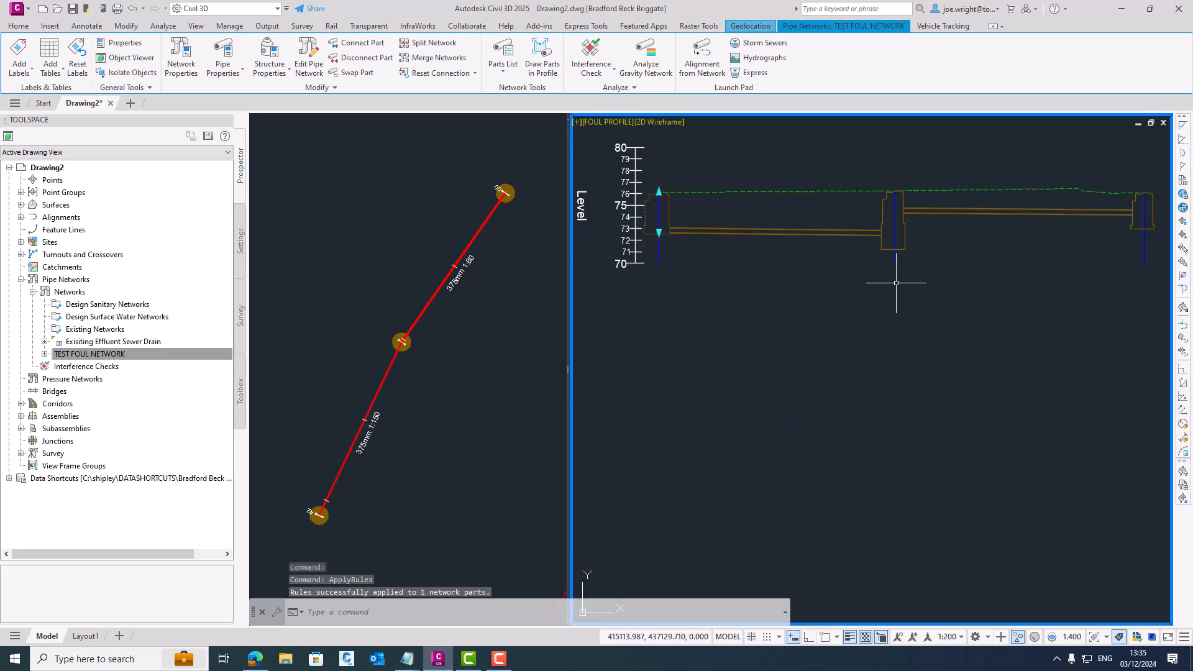
{"action": "key", "text": "Escape"}
- Apply the design rules to the middle manhole in the longsection
{"action": "left_click", "coordinate": [905, 232]}
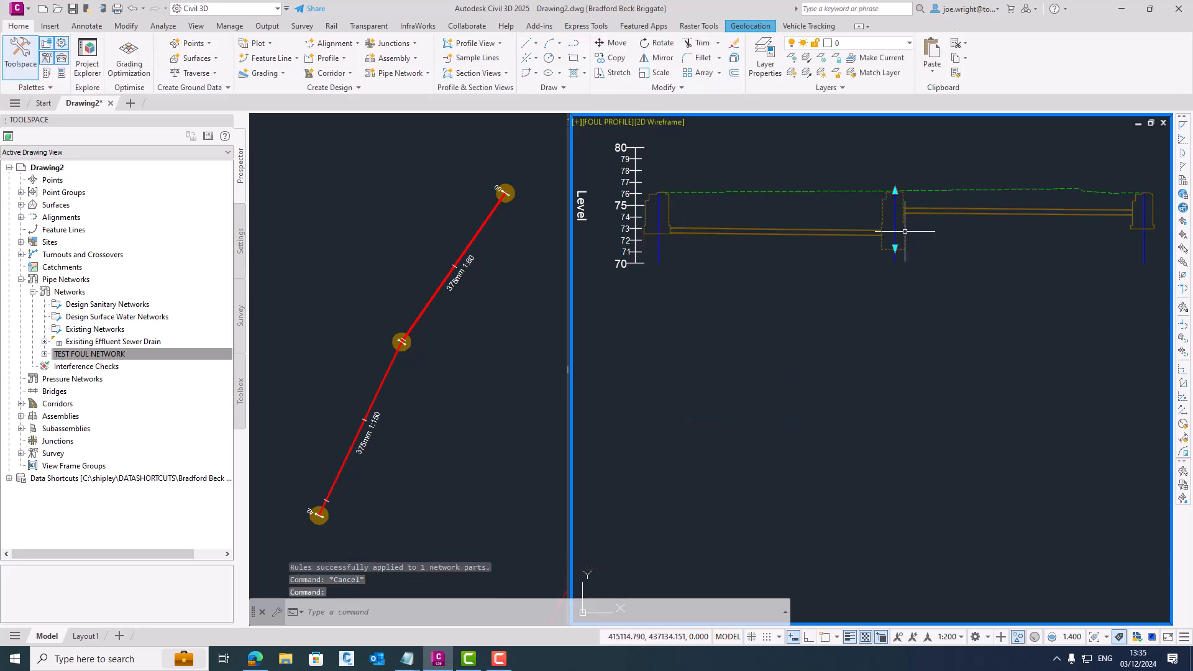
{"action": "right_click", "coordinate": [923, 251]}
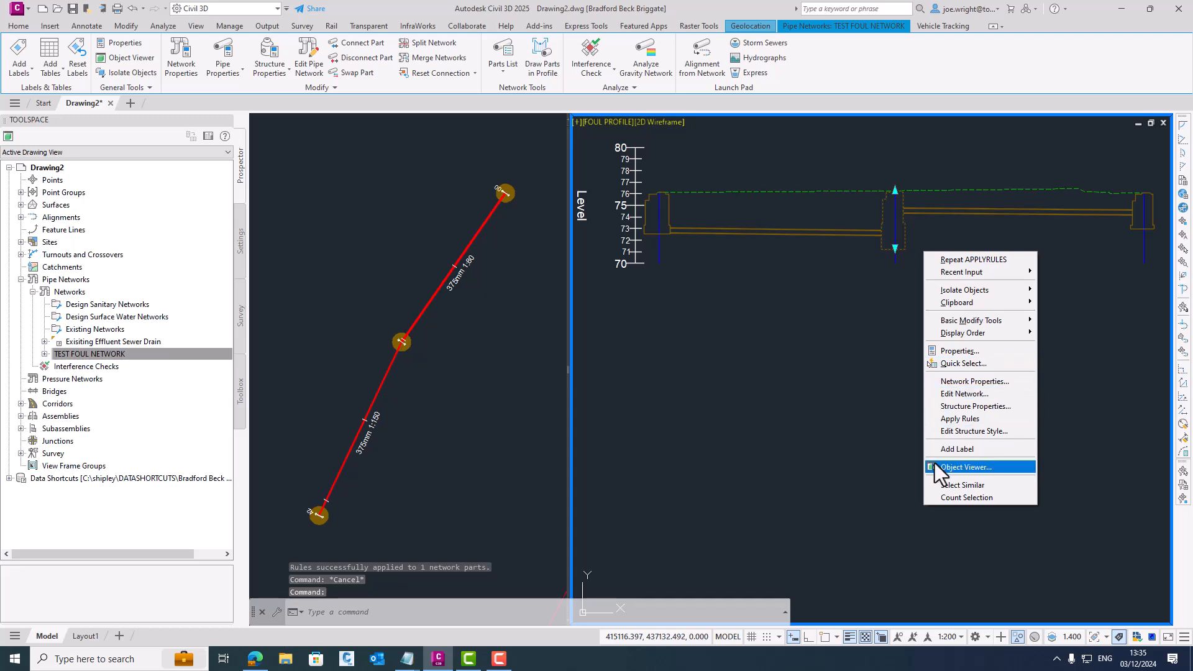
{"action": "left_click", "coordinate": [949, 421]}
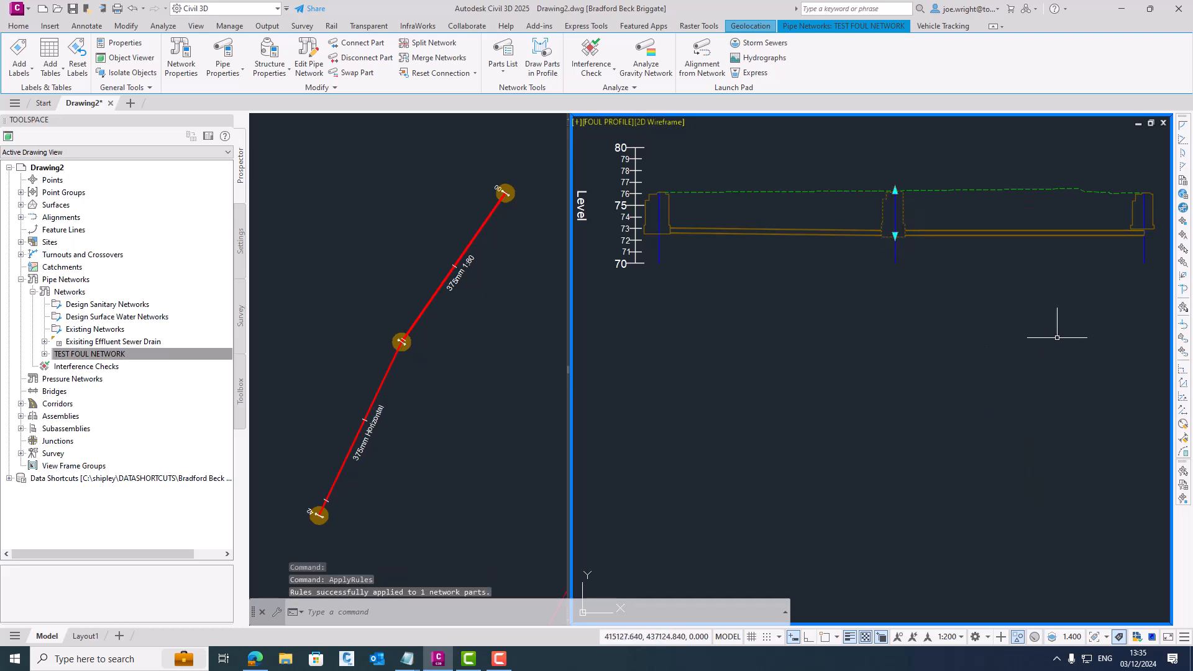
{"action": "key", "text": "Escape"}
- Apply the design rules to the manhole at the far end of the longsection
{"action": "left_click", "coordinate": [1142, 214]}
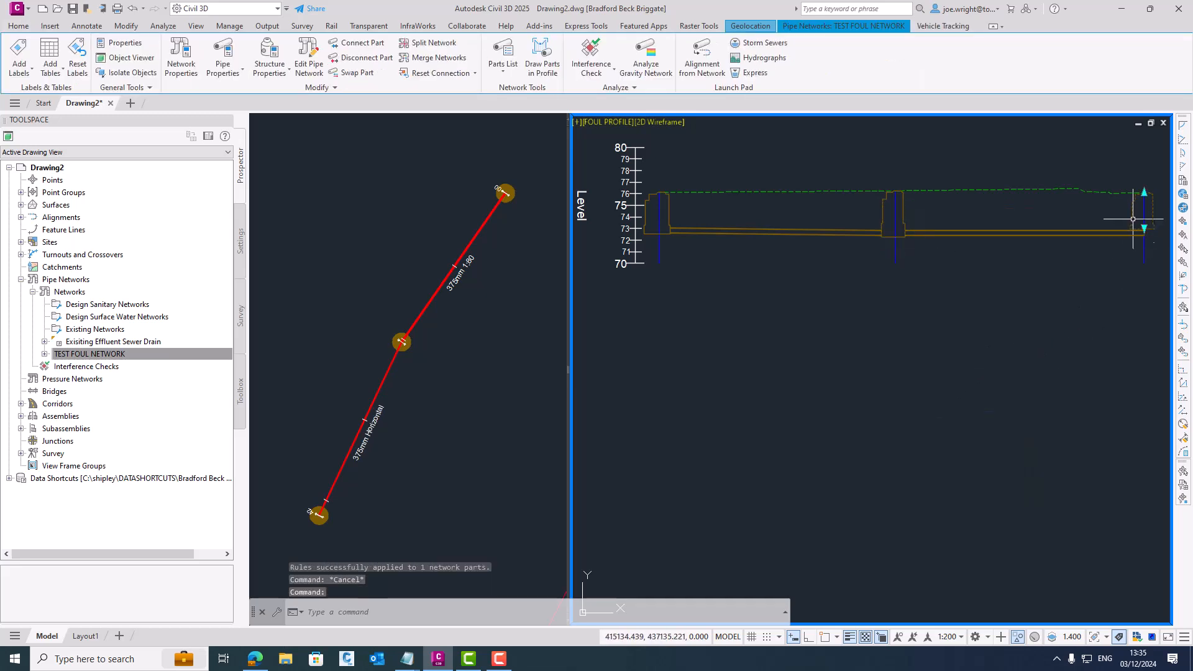
{"action": "right_click", "coordinate": [1107, 308]}
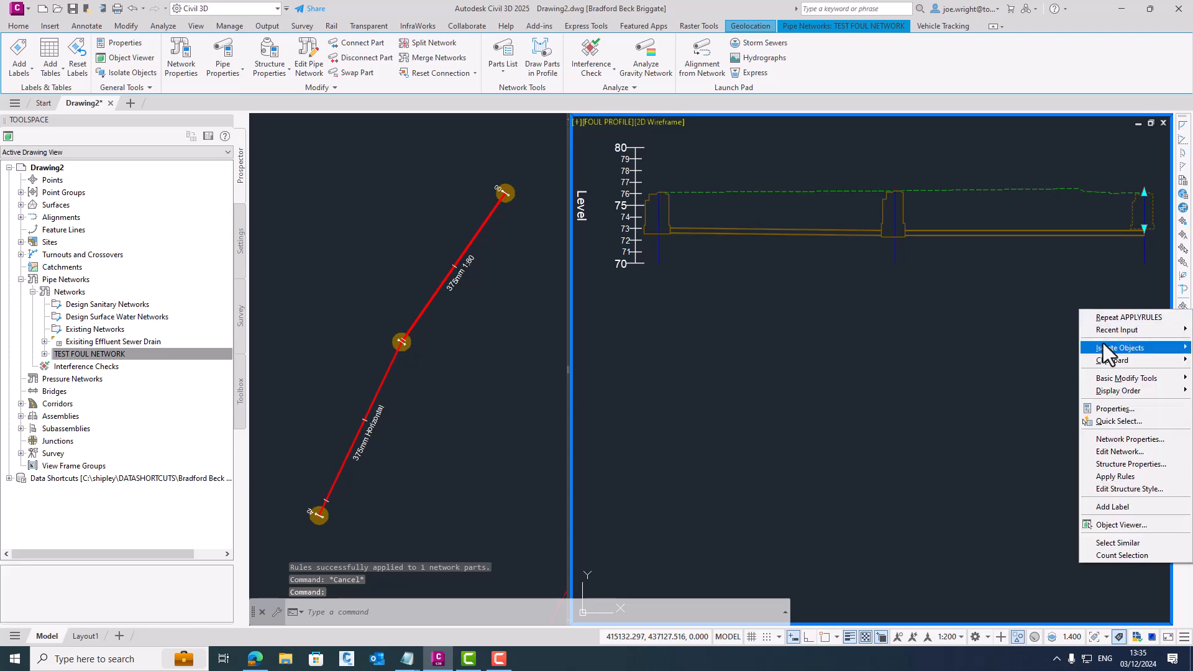
{"action": "left_click", "coordinate": [1094, 475]}
{"action": "key", "text": "Escape"}
- Undo all rule changes back to the placed undo mark
{"action": "type", "text": "UNDO"}
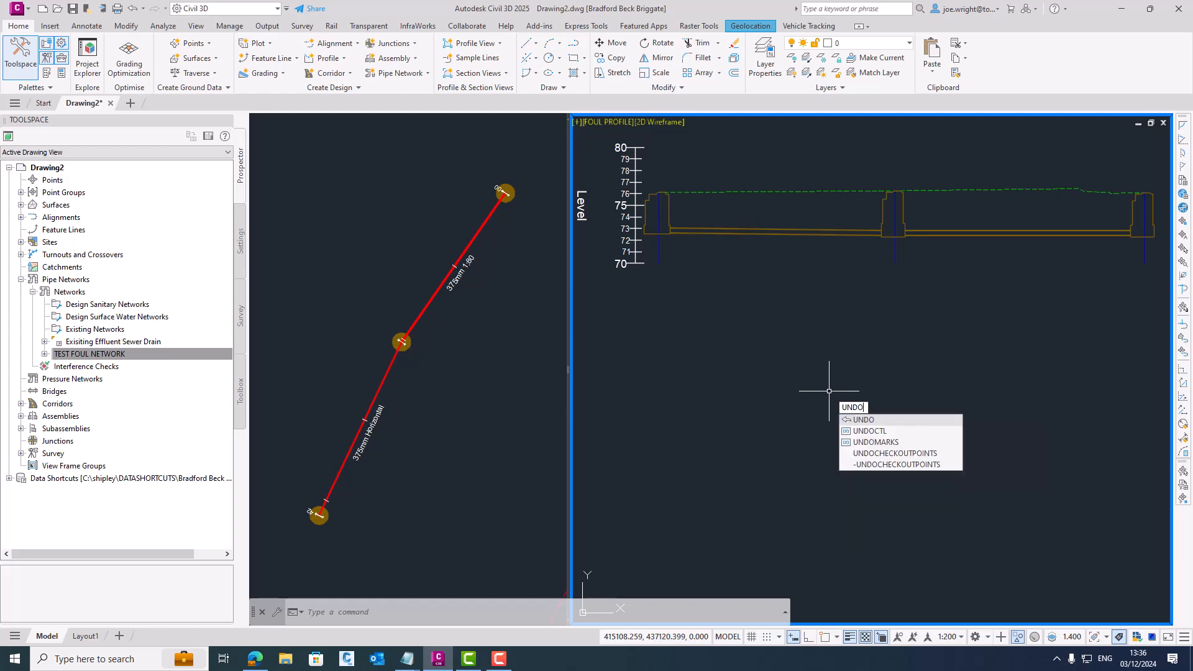
{"action": "key", "text": "Return"}
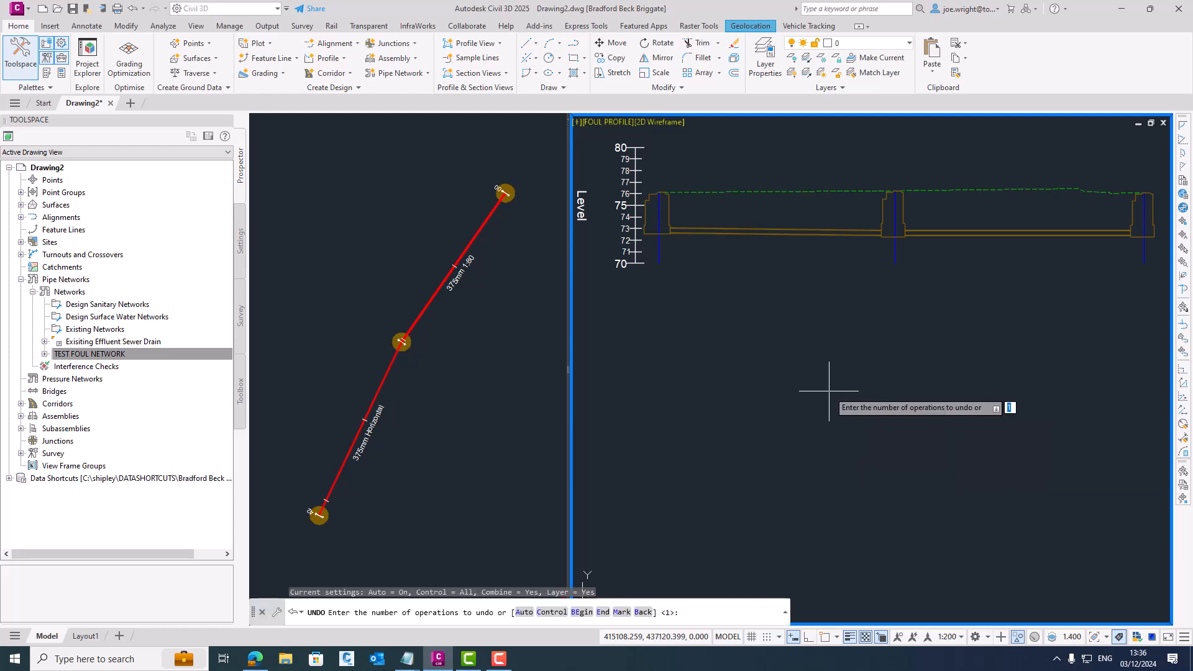
{"action": "type", "text": "B"}
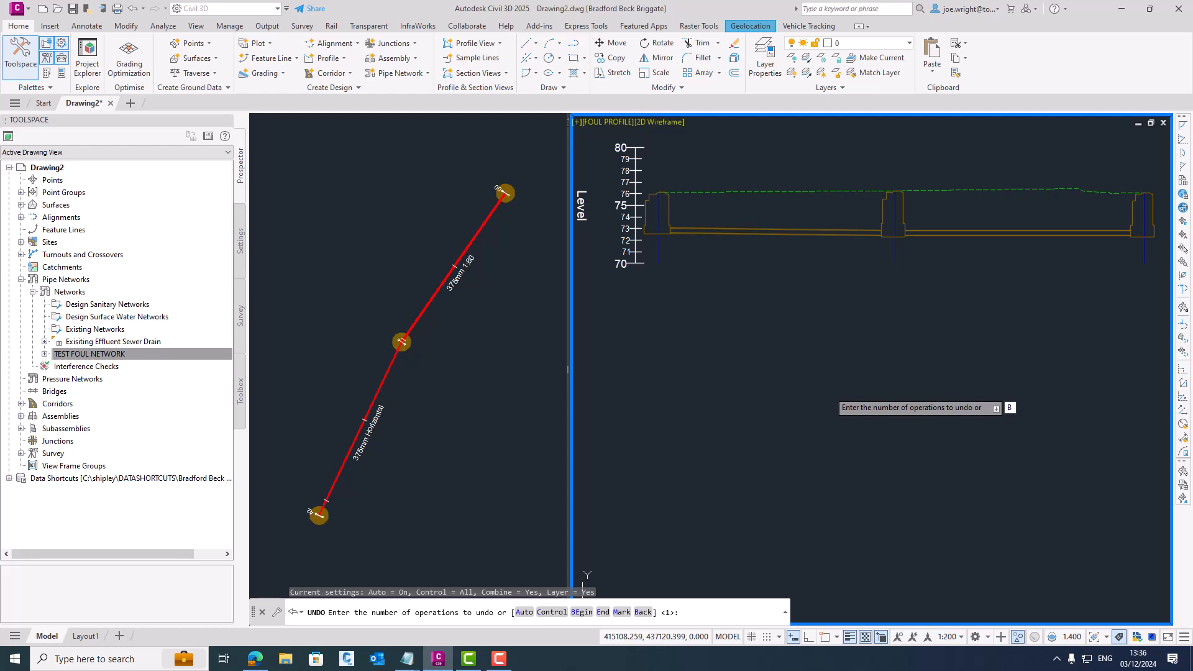
{"action": "key", "text": "Return"}
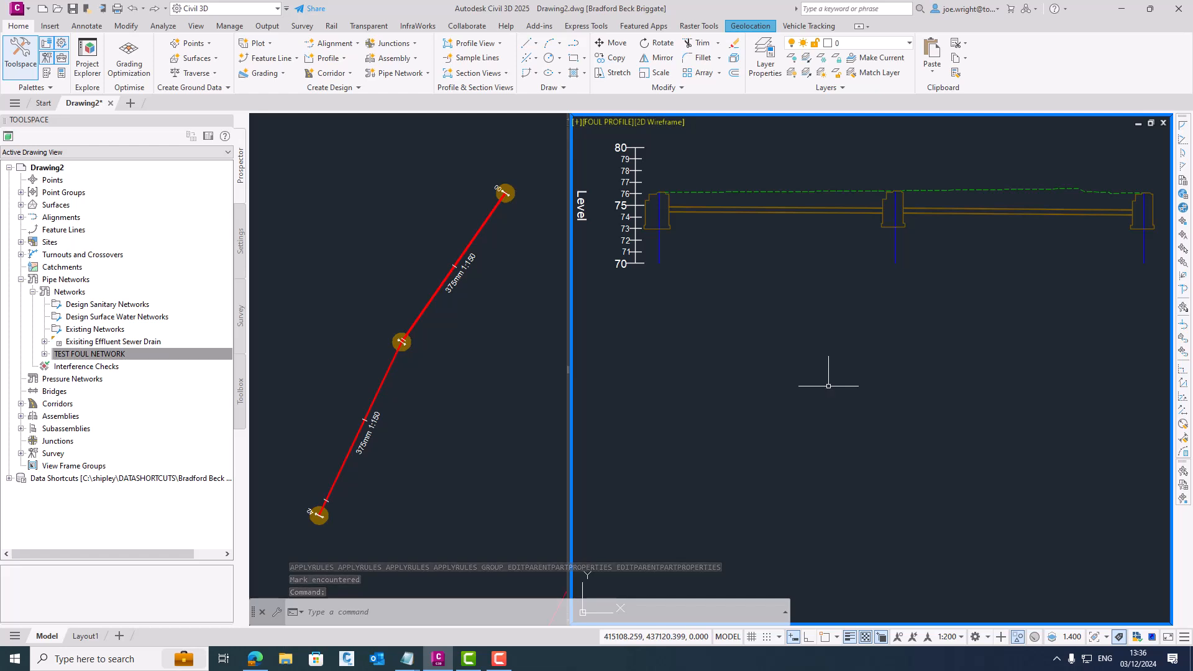
- Start editing TEST FOUL NETWORK from its middle plan manhole and display the network's parts as tables
{"action": "left_click", "coordinate": [422, 339]}
{"action": "left_click", "coordinate": [403, 341]}
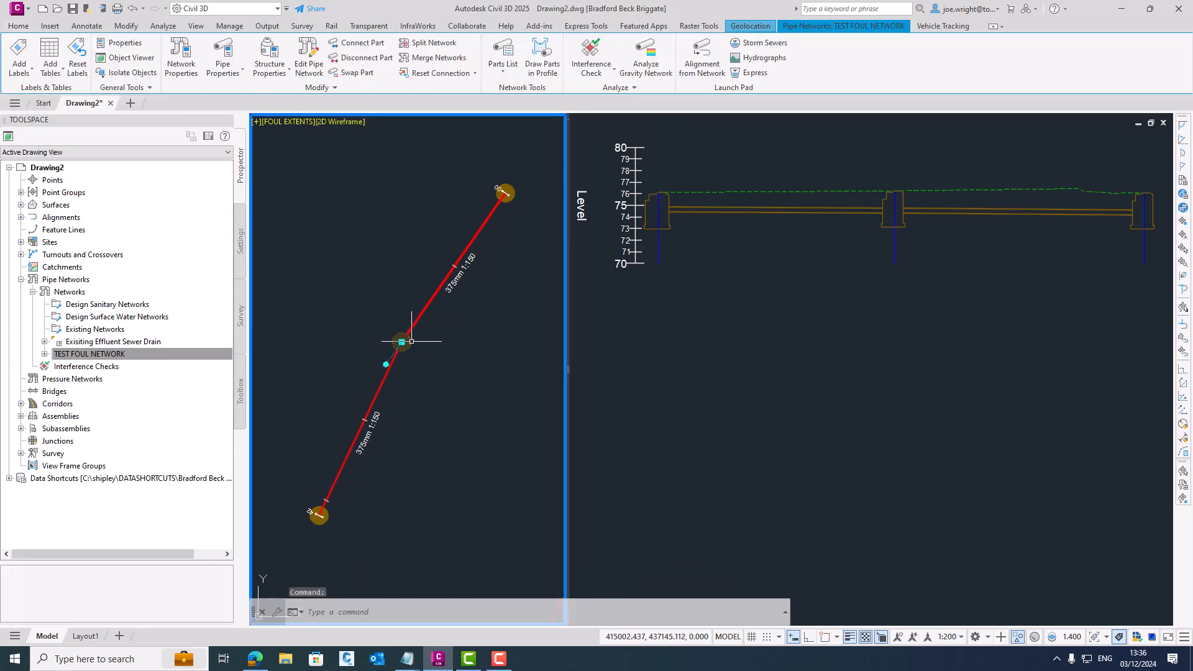
{"action": "left_click", "coordinate": [308, 59]}
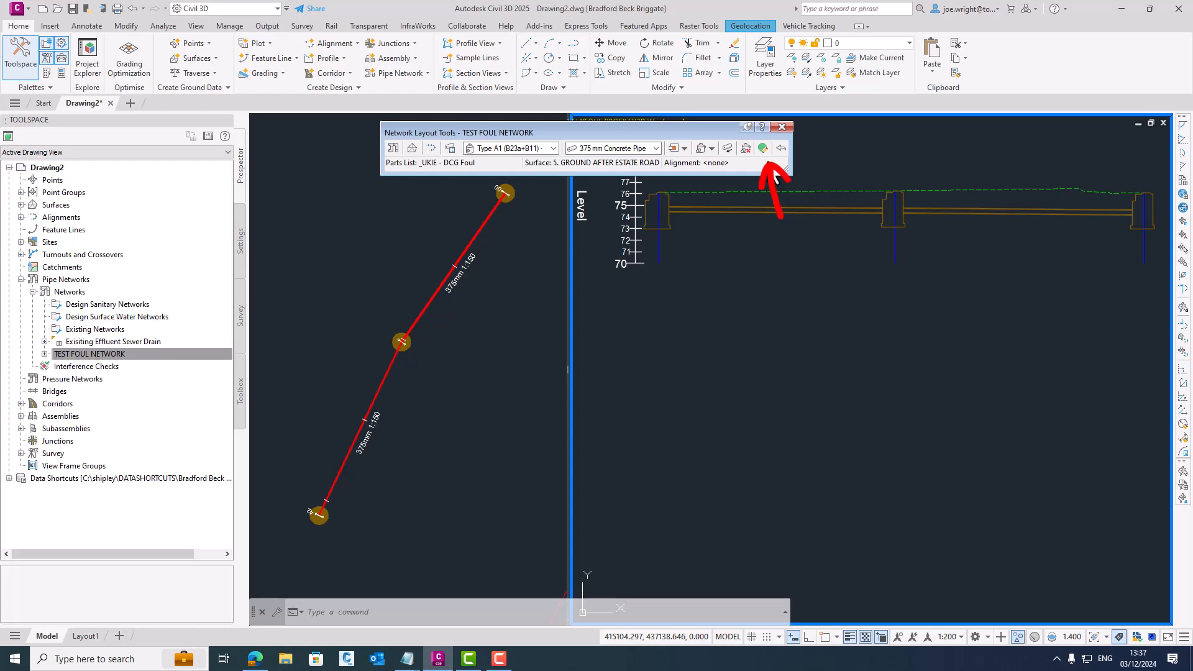
{"action": "left_click", "coordinate": [763, 148]}
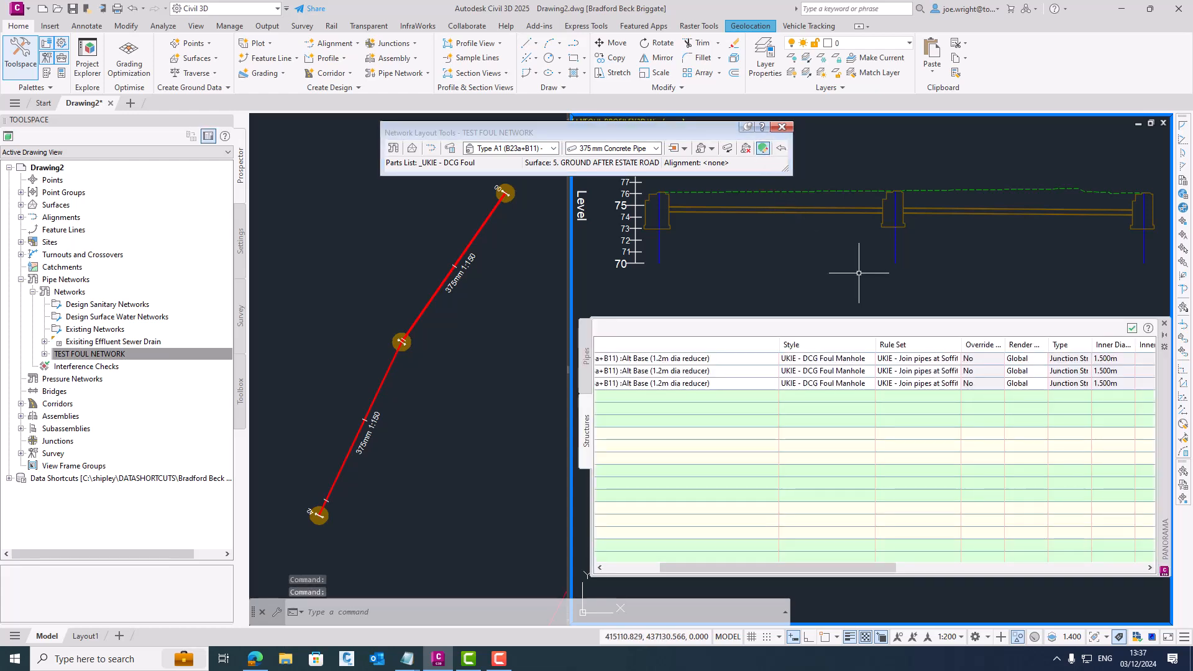
- Set the style of all manholes in the structures table to UKIE - DCG Geometry Display
{"action": "left_click_drag", "start_coordinate": [877, 562], "coordinate": [773, 569]}
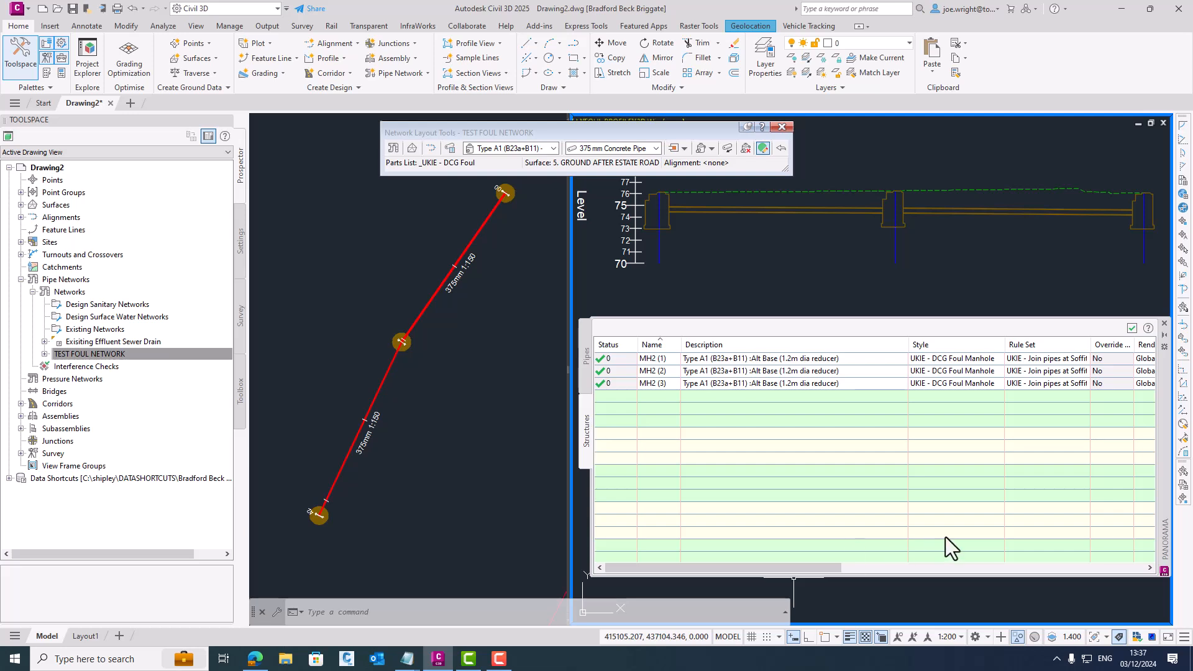
{"action": "right_click", "coordinate": [990, 348]}
{"action": "left_click", "coordinate": [1003, 357]}
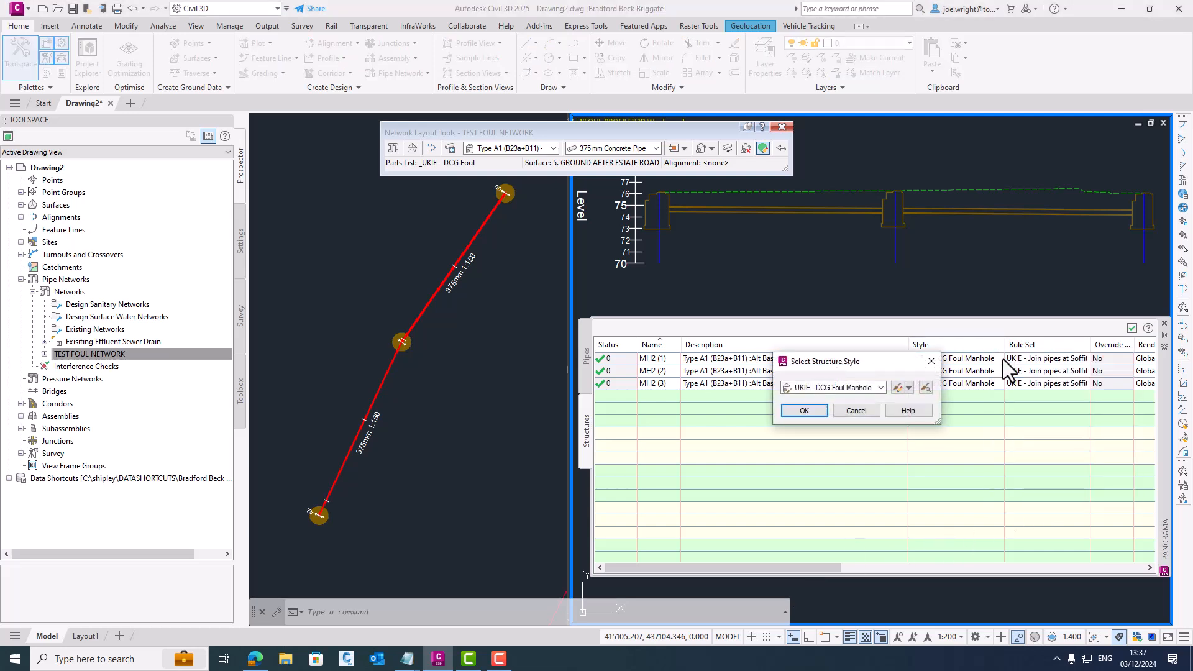
{"action": "left_click", "coordinate": [881, 388]}
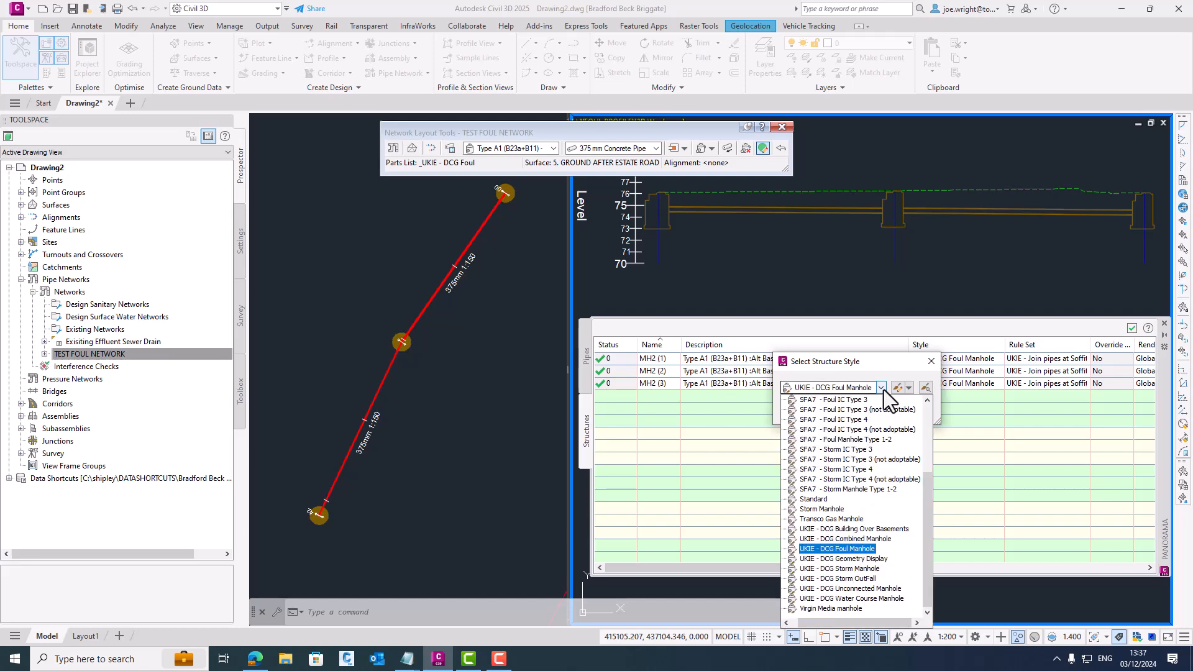
{"action": "left_click", "coordinate": [853, 559]}
{"action": "left_click", "coordinate": [814, 412]}
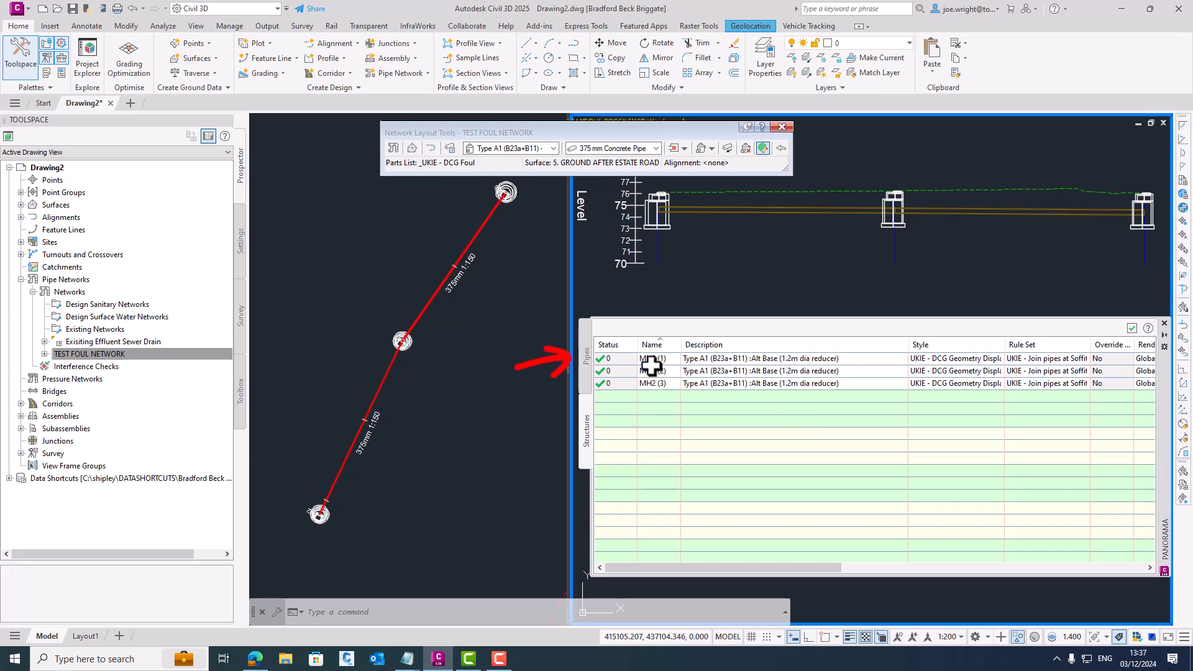
- Assign the UKIE - DCG Type A Foul rule set to all pipes in the pipes table, then close the tables
{"action": "left_click", "coordinate": [586, 356]}
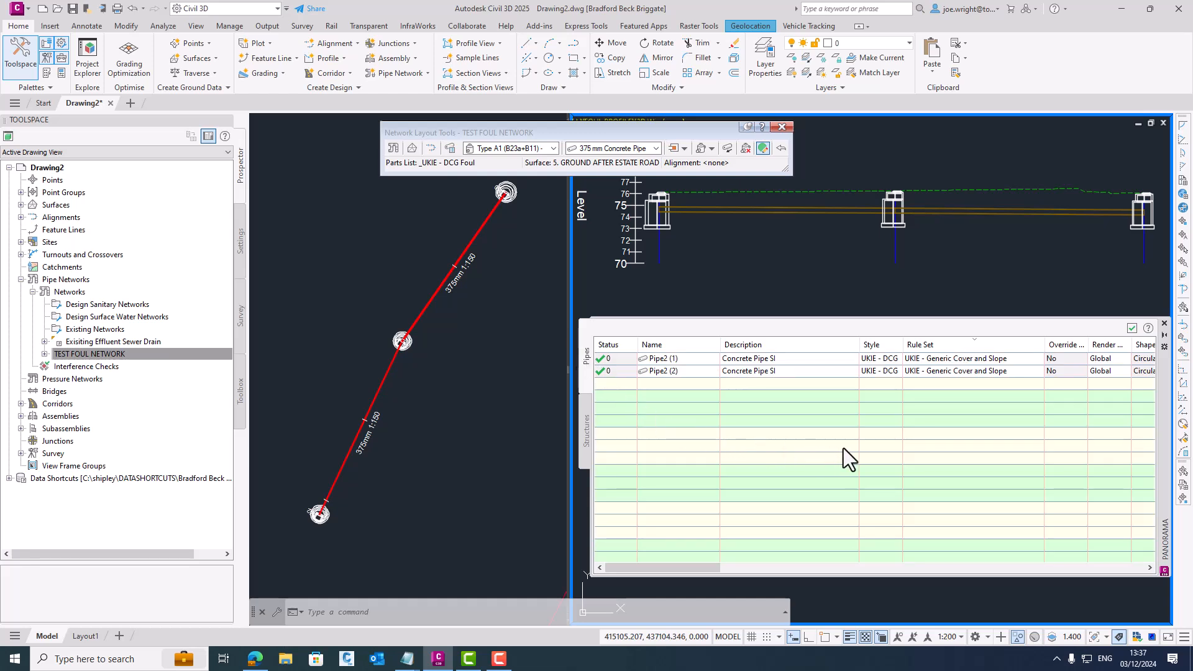
{"action": "right_click", "coordinate": [970, 349]}
{"action": "left_click", "coordinate": [990, 357]}
{"action": "left_click", "coordinate": [881, 387]}
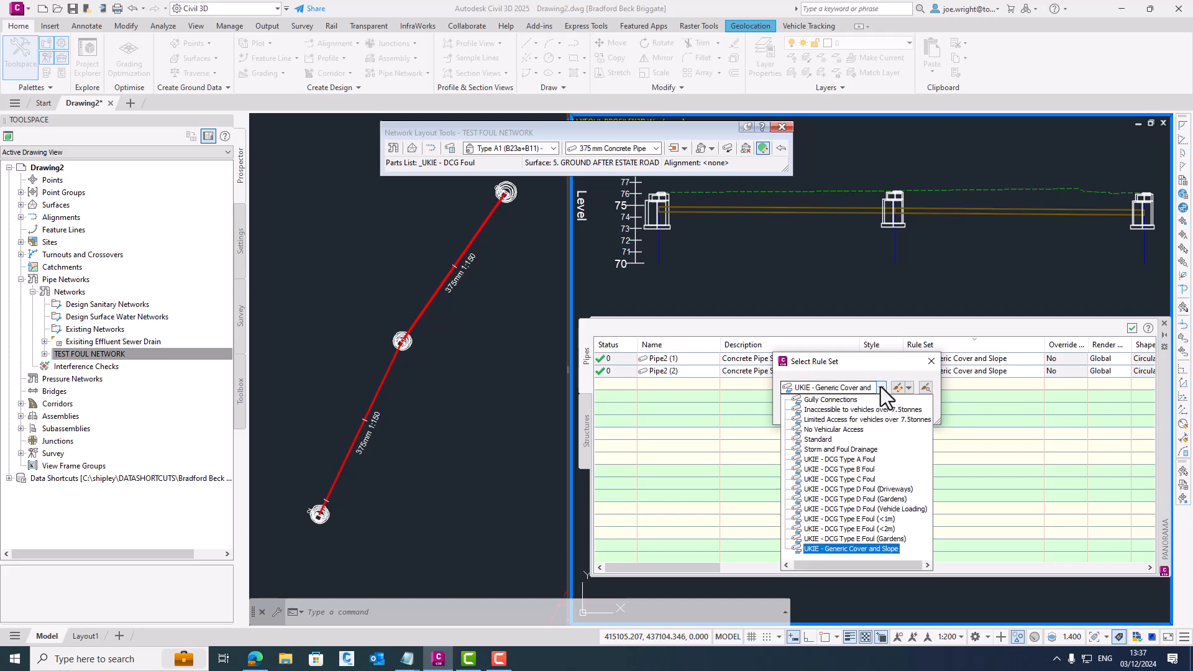
{"action": "left_click", "coordinate": [862, 458]}
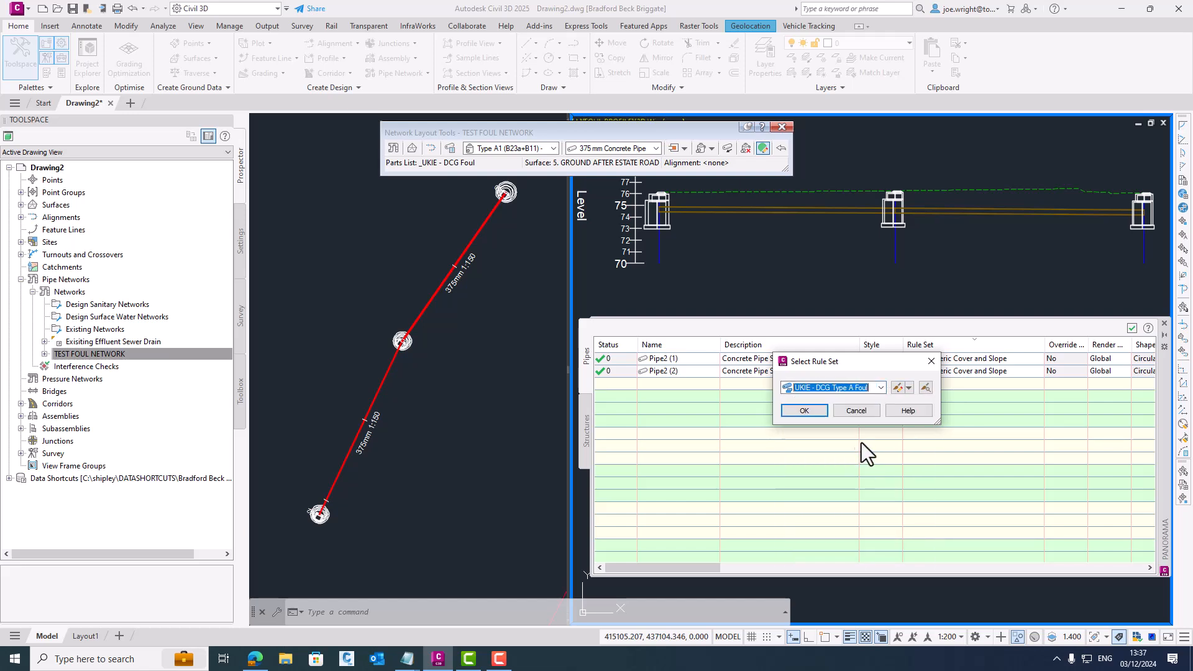
{"action": "left_click", "coordinate": [802, 412]}
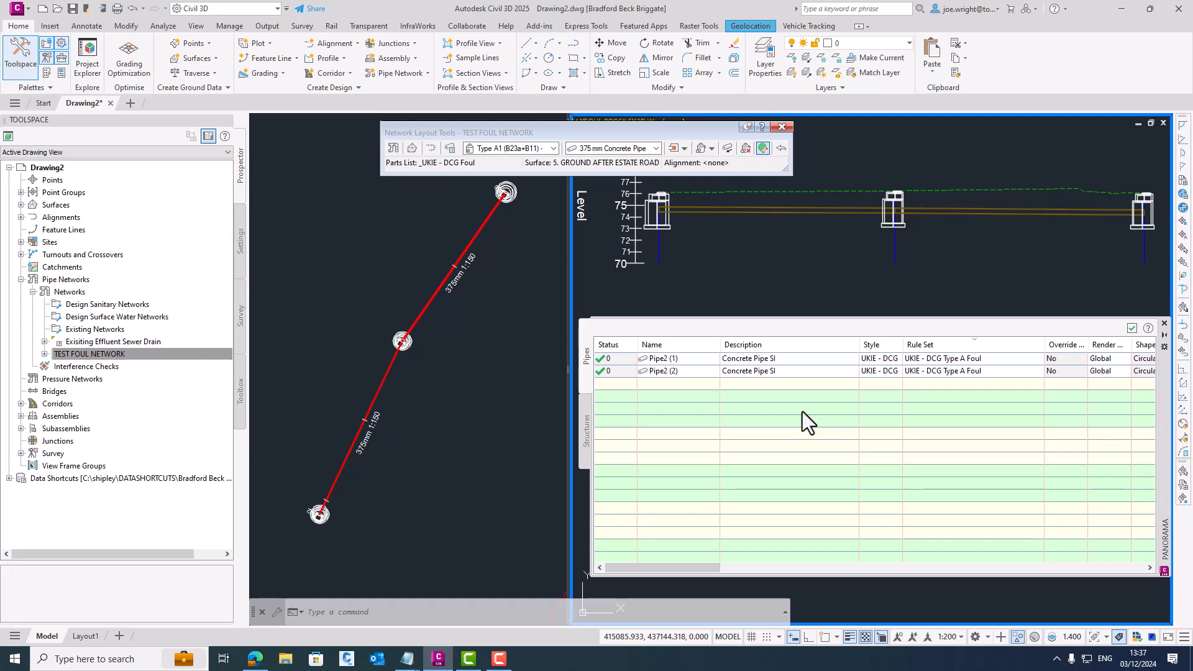
{"action": "left_click", "coordinate": [1164, 324]}
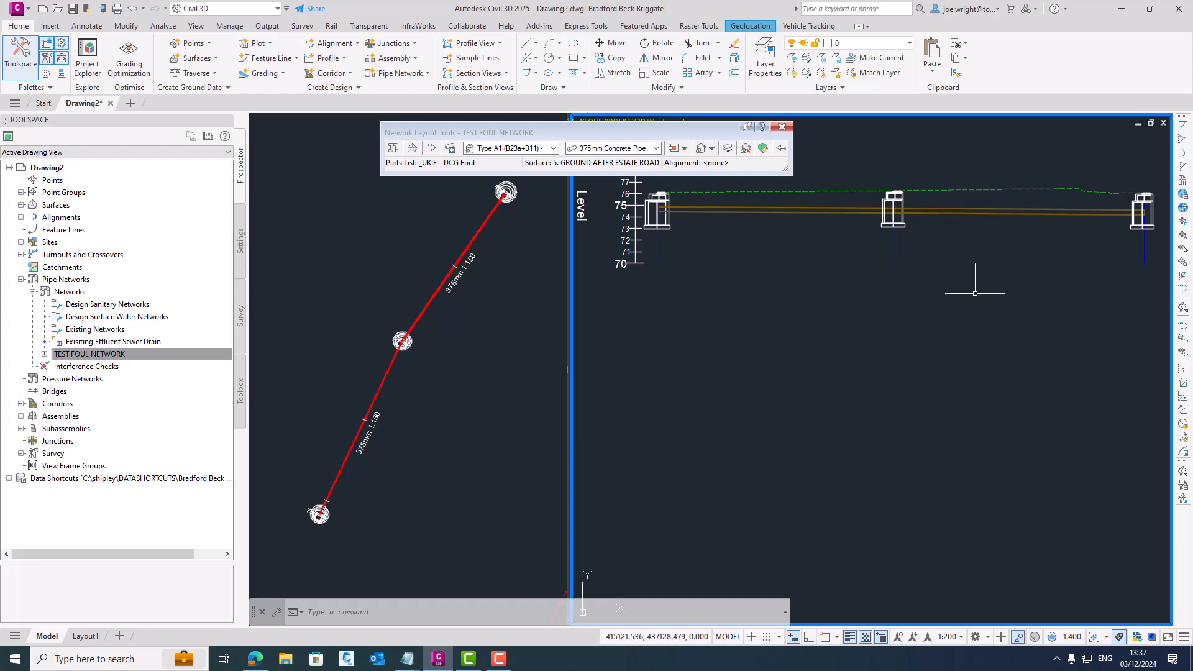
- Apply the design rules along the foul run in plan, from the northernmost manhole down to the southernmost one
{"action": "left_click", "coordinate": [523, 197]}
{"action": "left_click", "coordinate": [515, 190]}
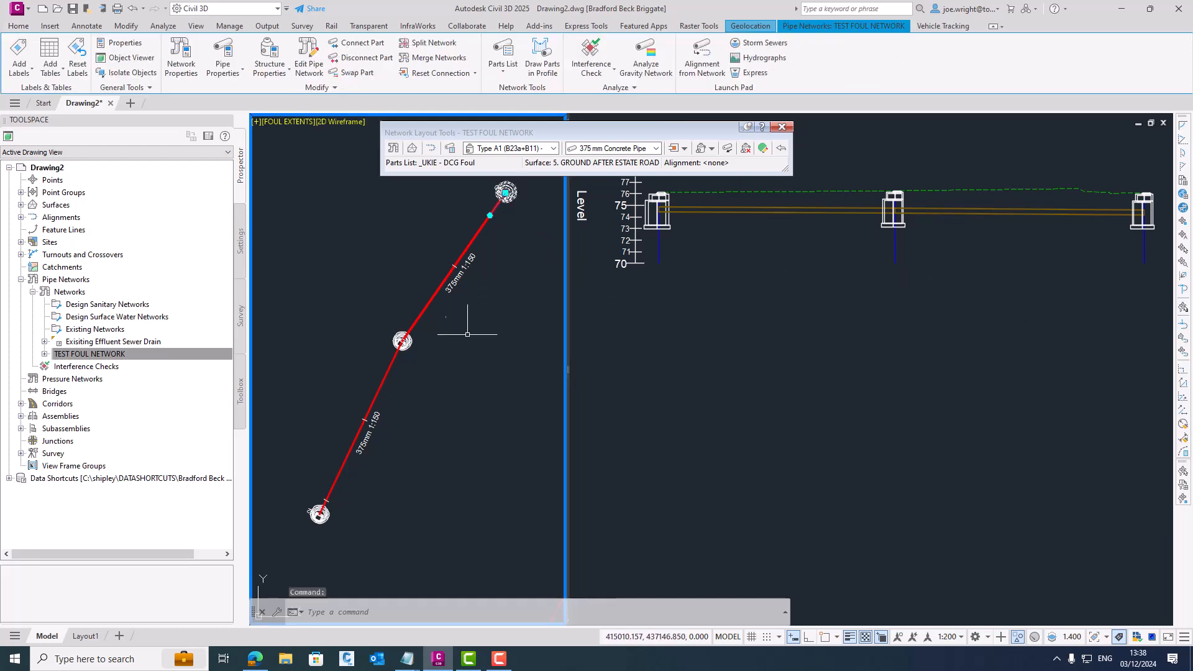
{"action": "left_click", "coordinate": [404, 343]}
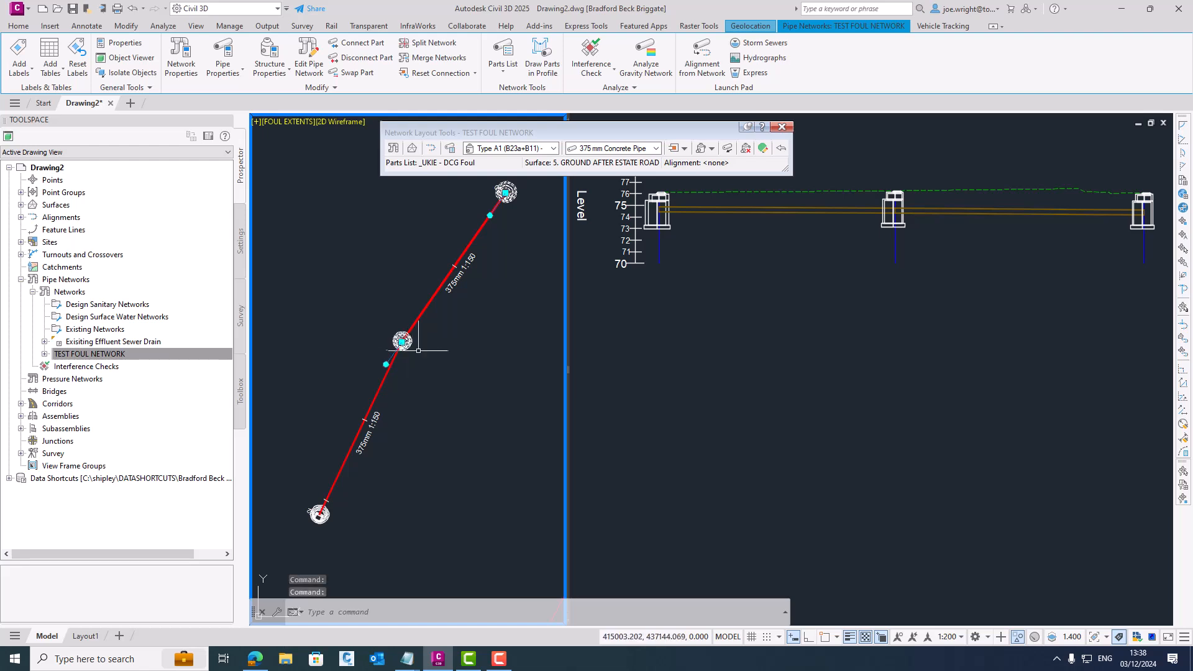
{"action": "left_click", "coordinate": [330, 87]}
{"action": "left_click", "coordinate": [200, 115]}
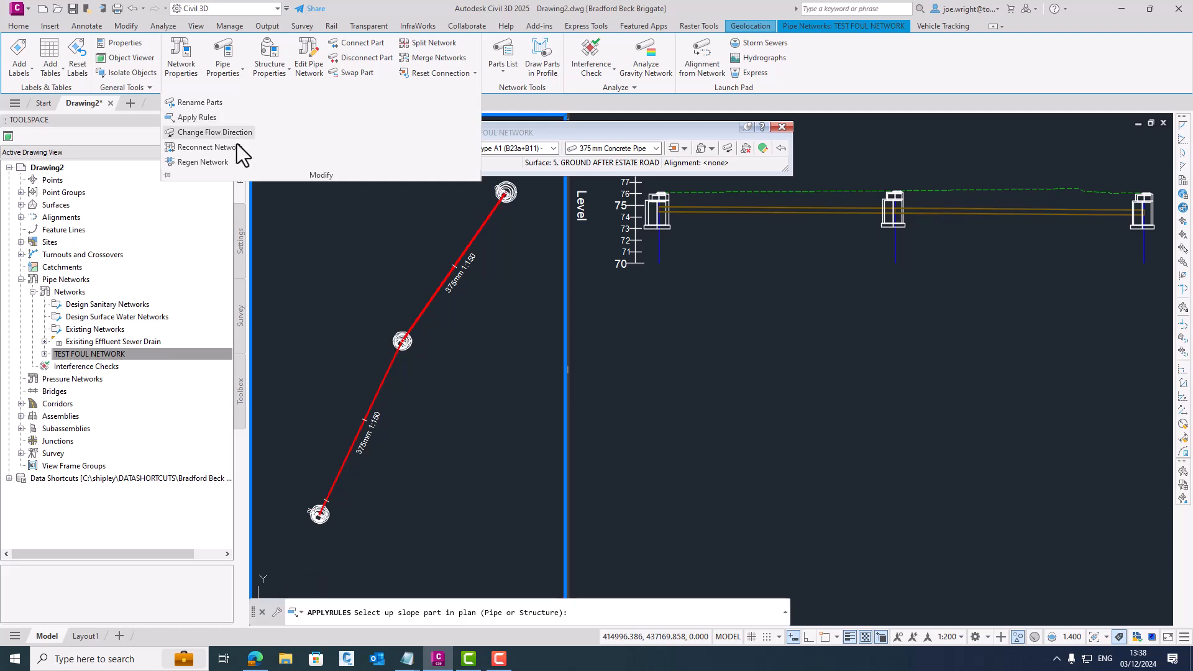
{"action": "left_click", "coordinate": [505, 193]}
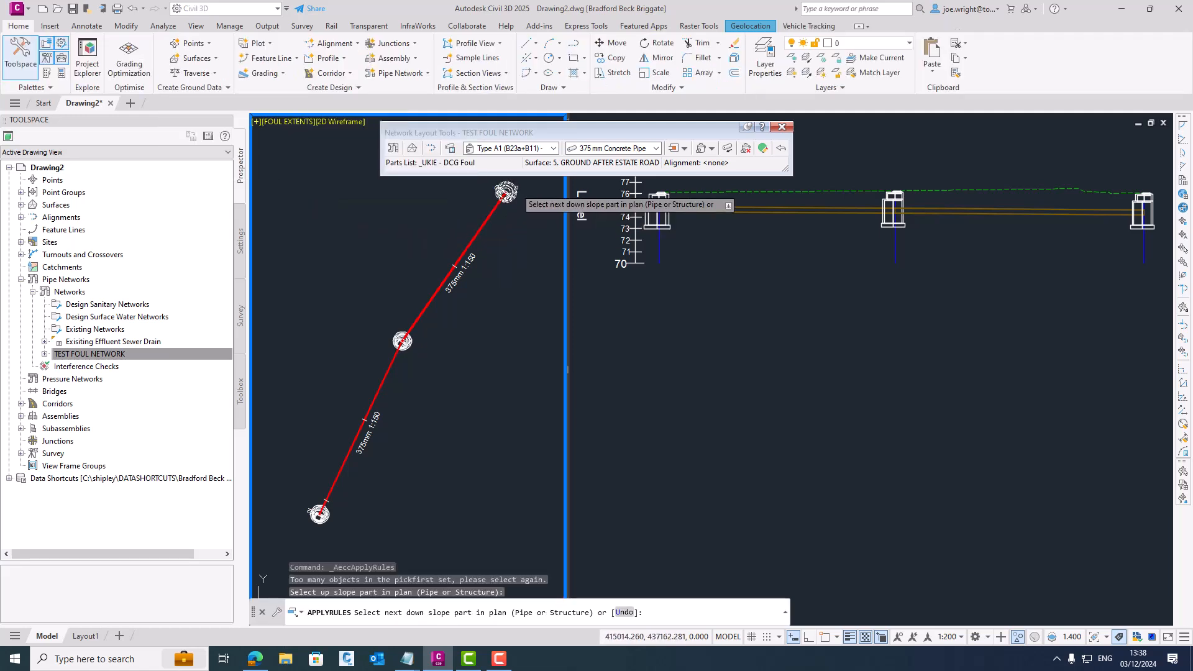
{"action": "left_click", "coordinate": [319, 515]}
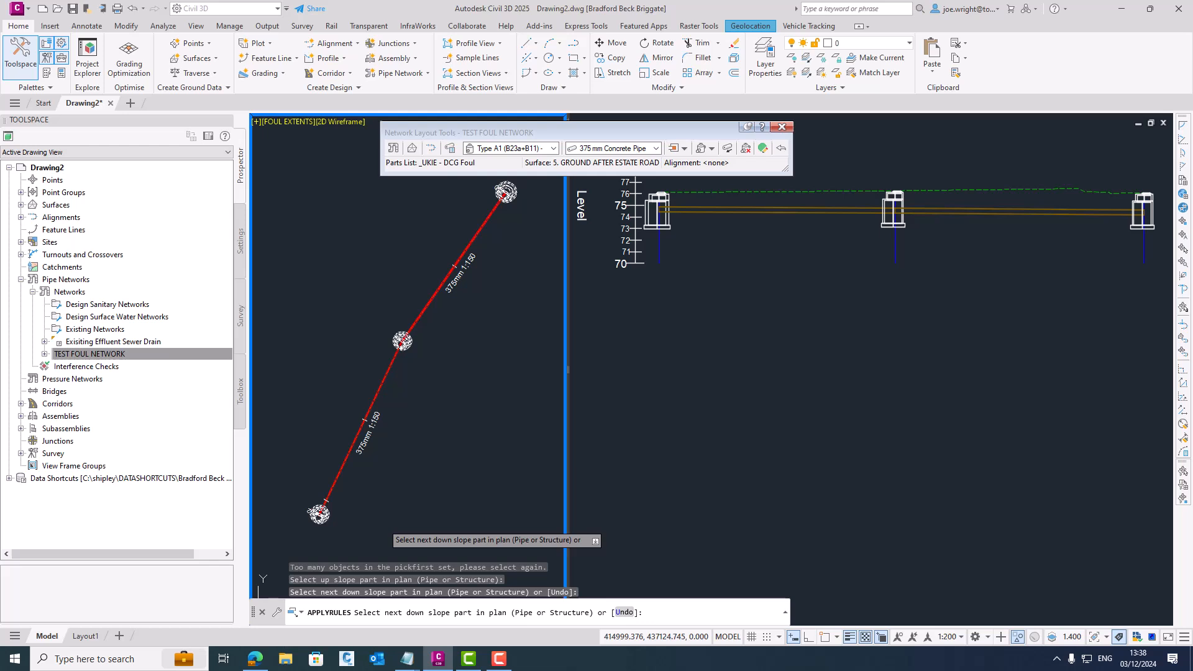
{"action": "key", "text": "Return"}
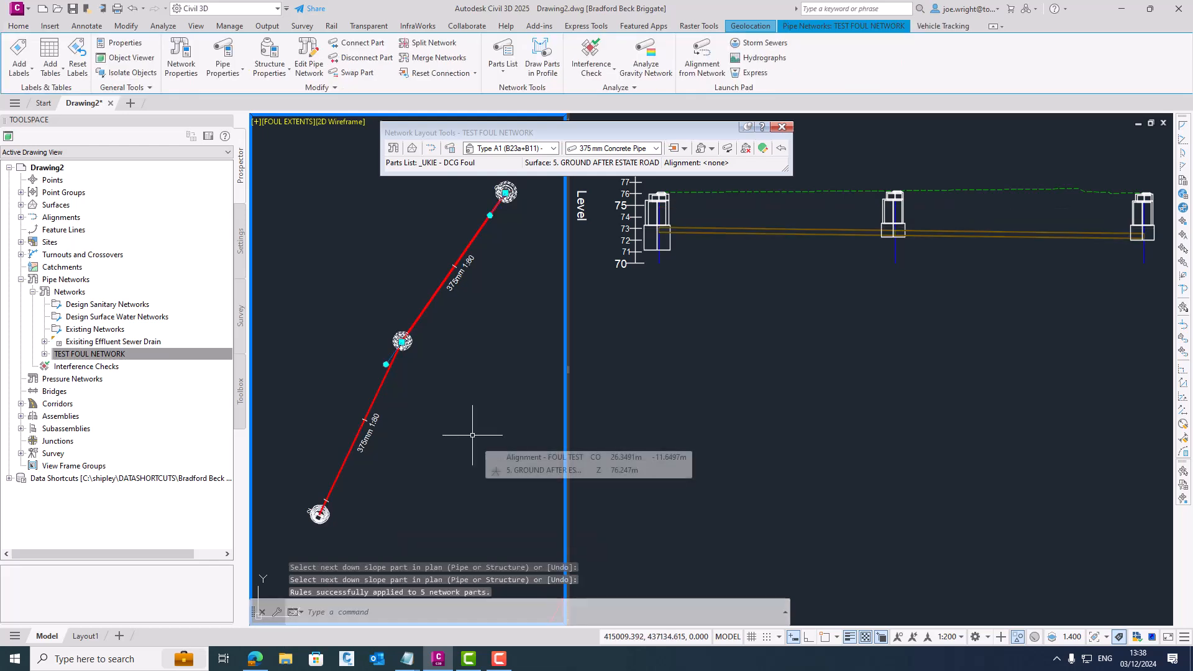
- Apply the design rules to the manhole at the start of the longsection on its own
{"action": "left_click", "coordinate": [696, 281]}
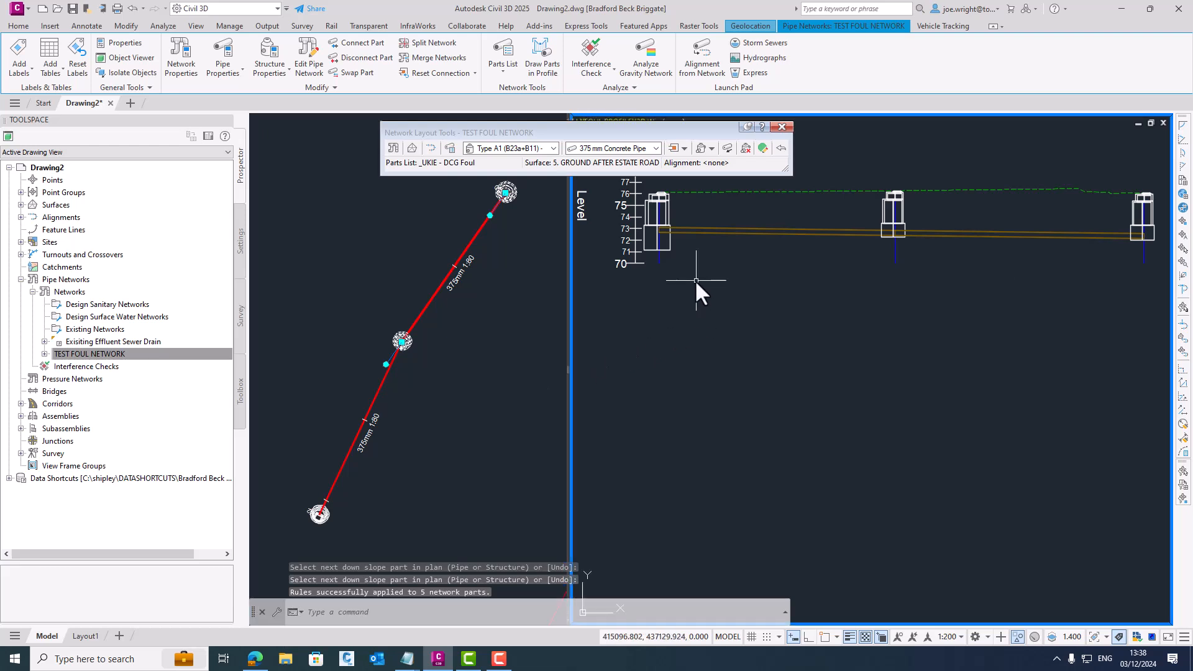
{"action": "key", "text": "Escape"}
{"action": "left_click", "coordinate": [671, 244]}
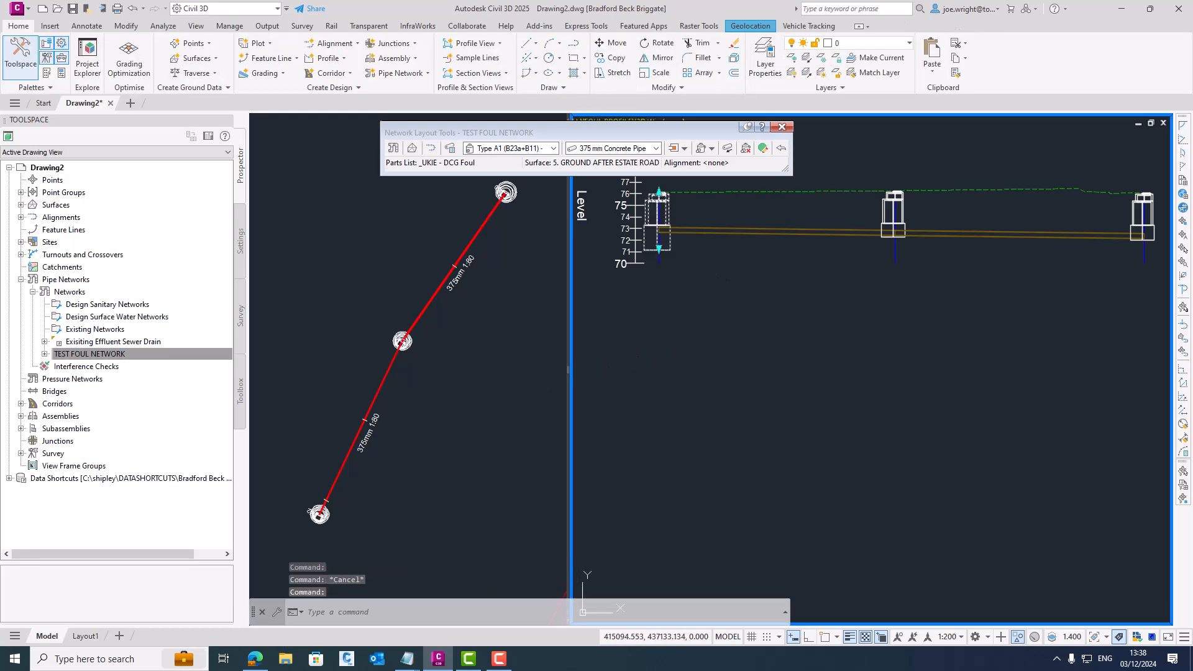
{"action": "right_click", "coordinate": [683, 256]}
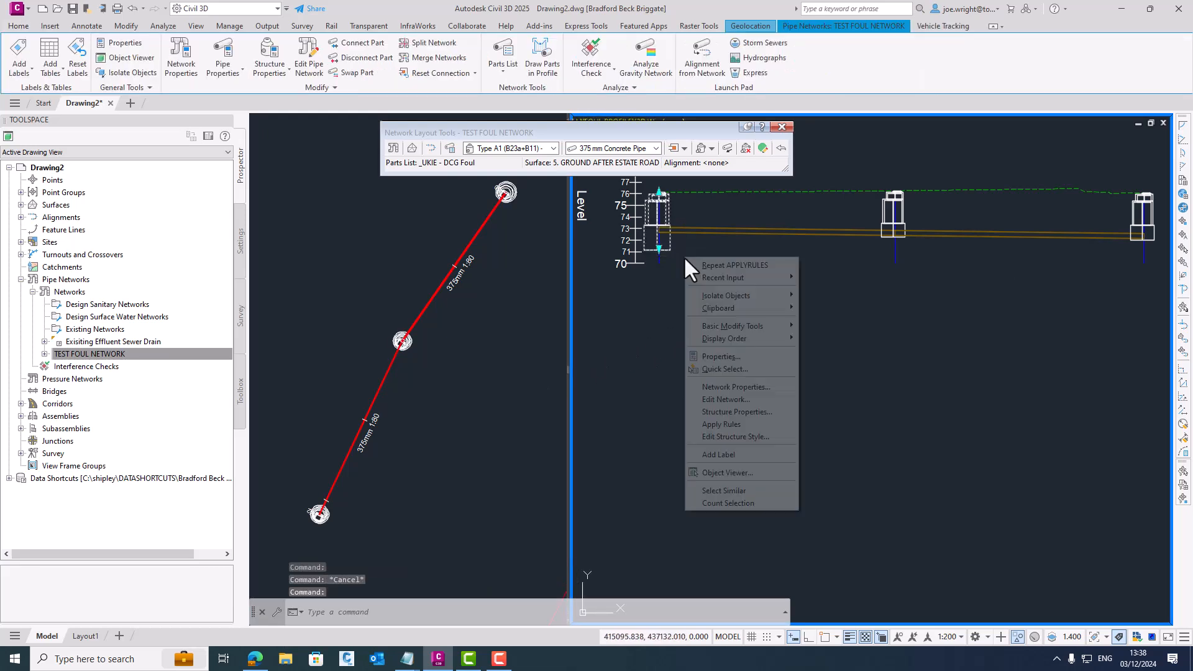
{"action": "left_click", "coordinate": [743, 429]}
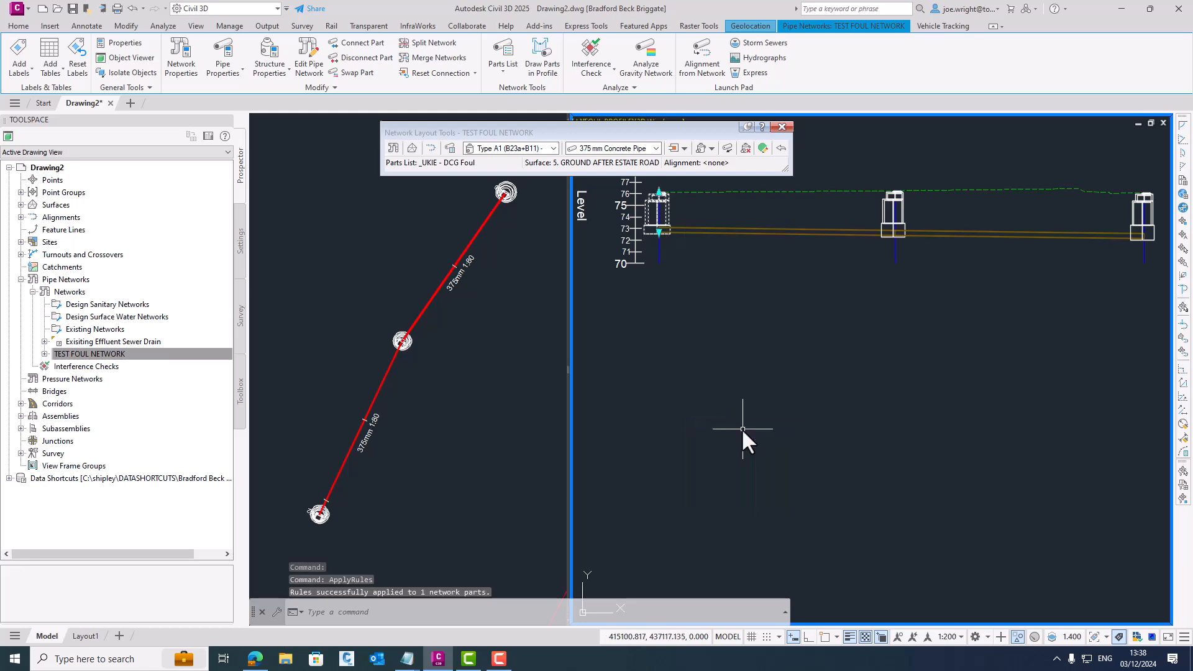
{"action": "key", "text": "Escape"}
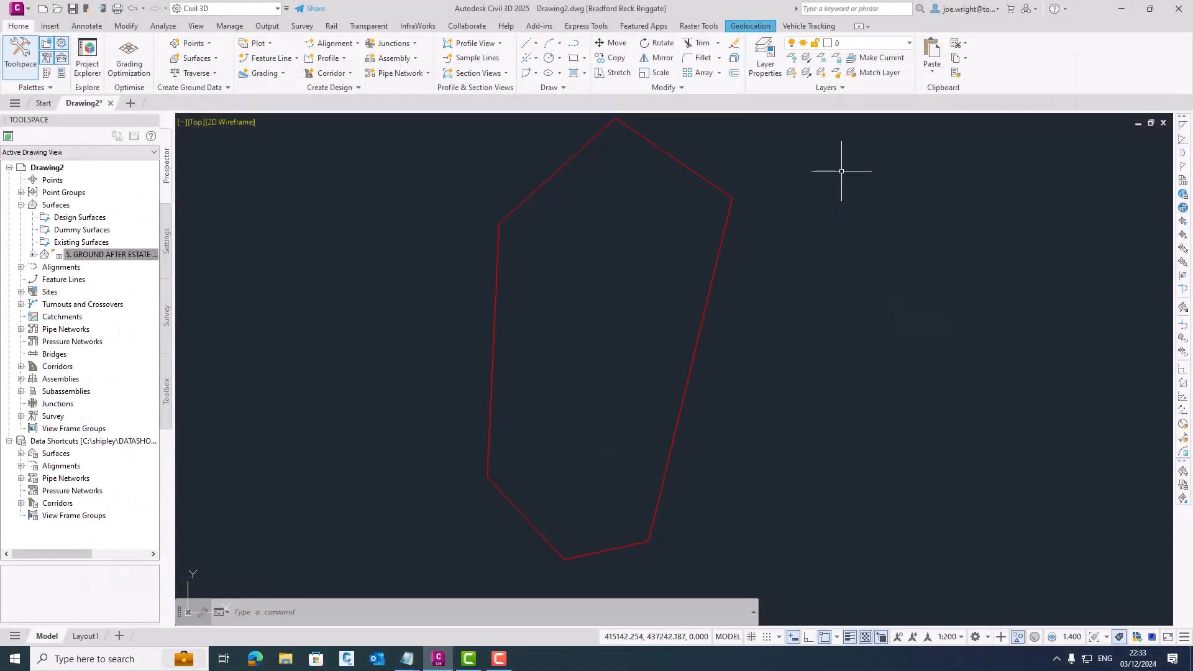
- Reference the ESTATE ROAD centreline alignment into the drawing from the data shortcuts
{"action": "left_click", "coordinate": [21, 465]}
{"action": "left_click", "coordinate": [33, 478]}
{"action": "left_click_drag", "start_coordinate": [81, 539], "coordinate": [281, 476]}
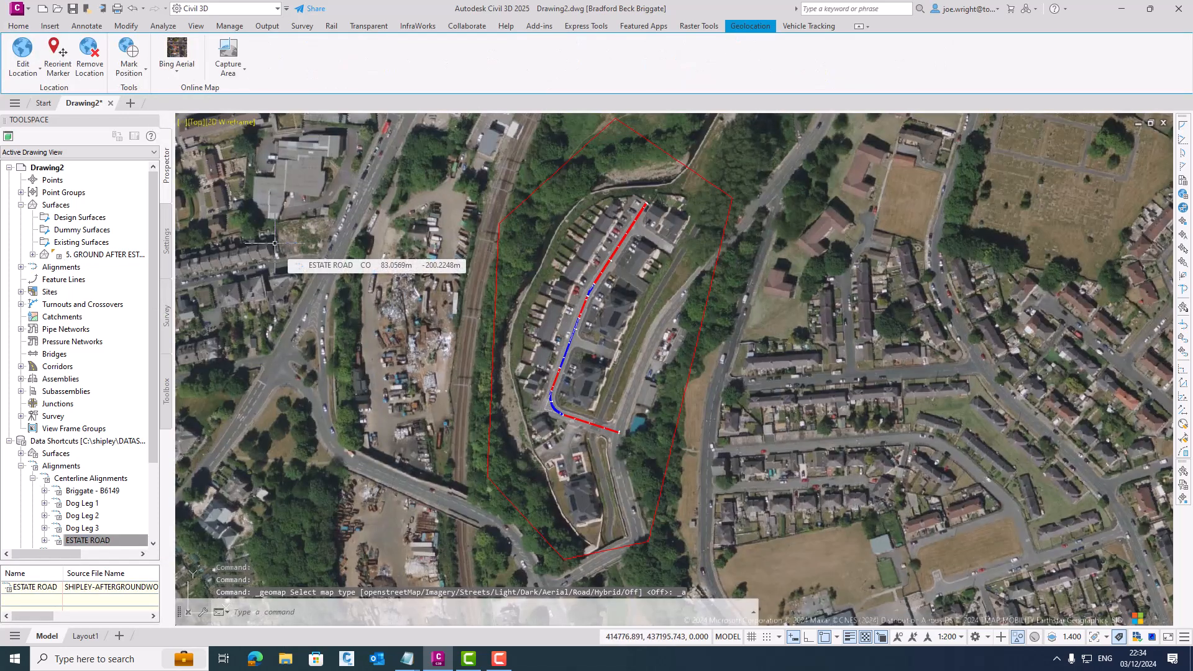
- Switch off the aerial background map and leave no object selected
{"action": "left_click", "coordinate": [177, 74]}
{"action": "left_click", "coordinate": [193, 300]}
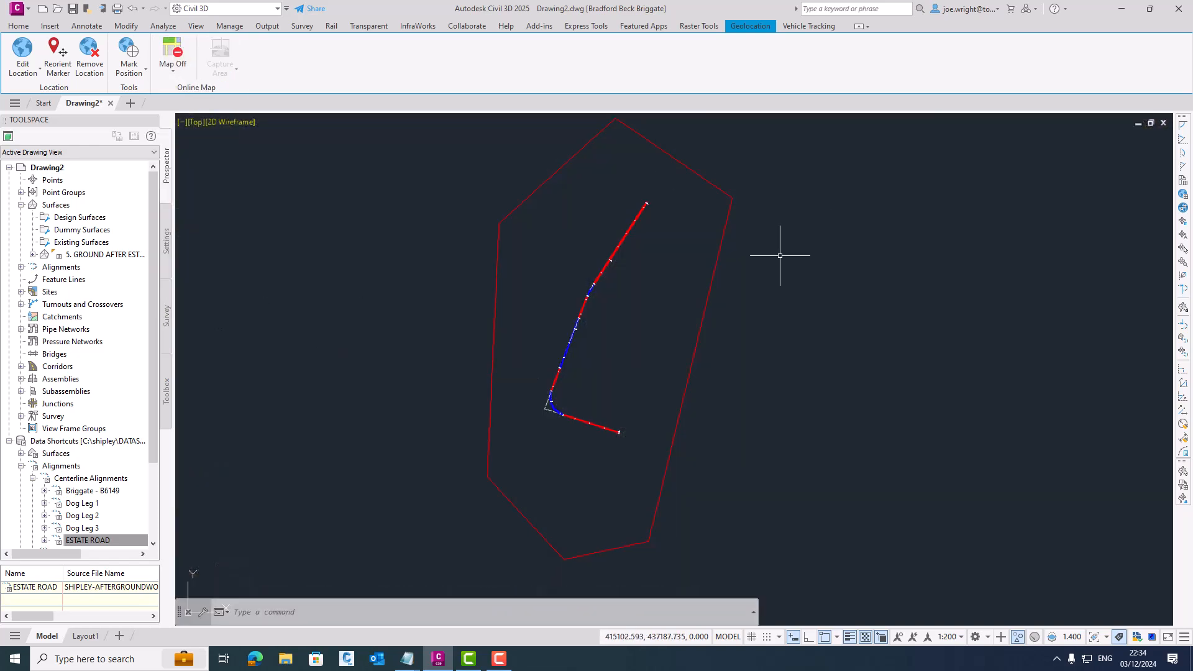
{"action": "left_click", "coordinate": [722, 248]}
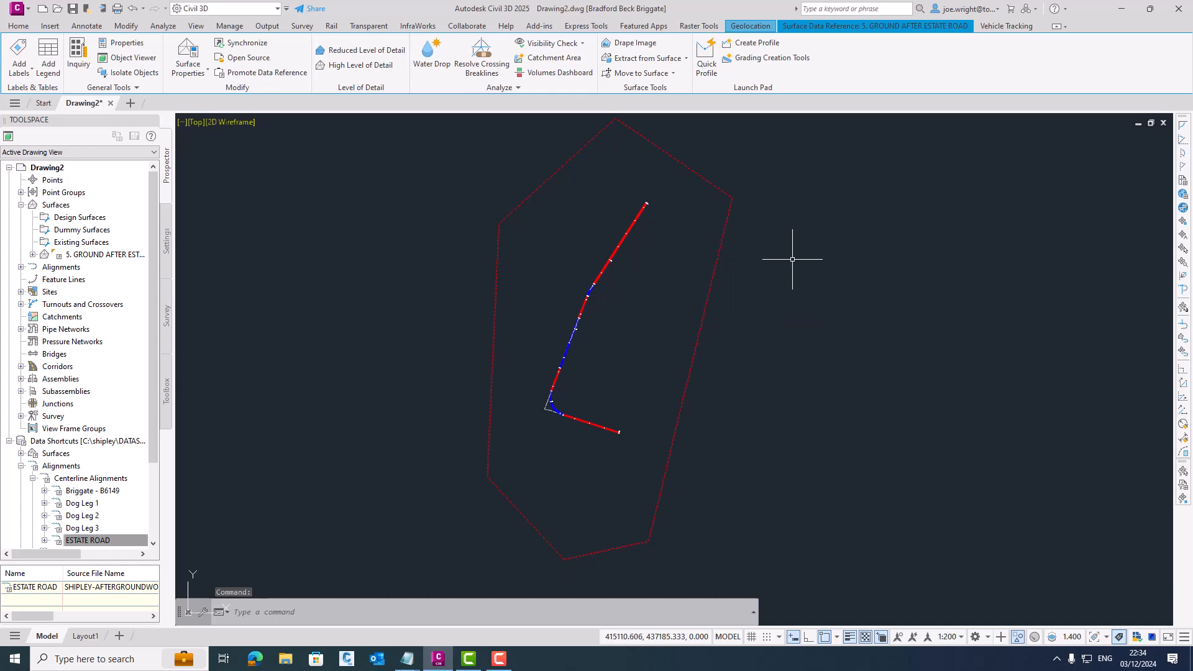
{"action": "key", "text": "Escape"}
- Create a pipe network named STORM that uses 5. GROUND AFTER ESTATE ROAD as its surface
{"action": "scroll", "coordinate": [646, 236], "scroll_direction": "up", "scroll_amount": 5}
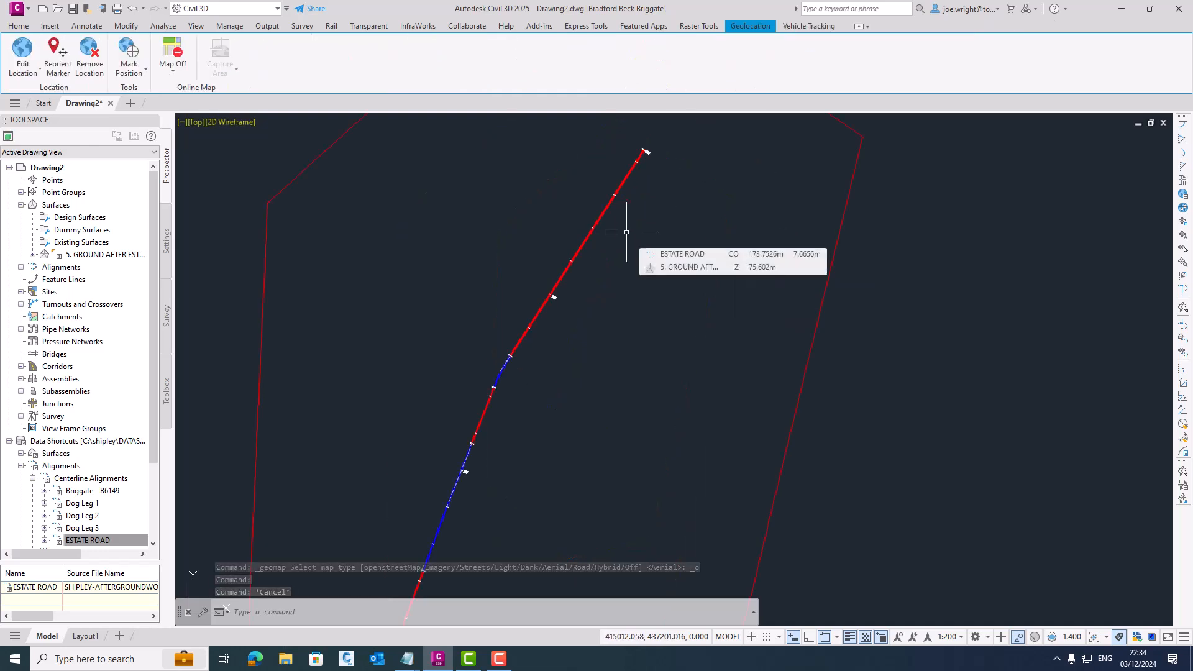
{"action": "middle_click_drag", "start_coordinate": [619, 255], "coordinate": [609, 299]}
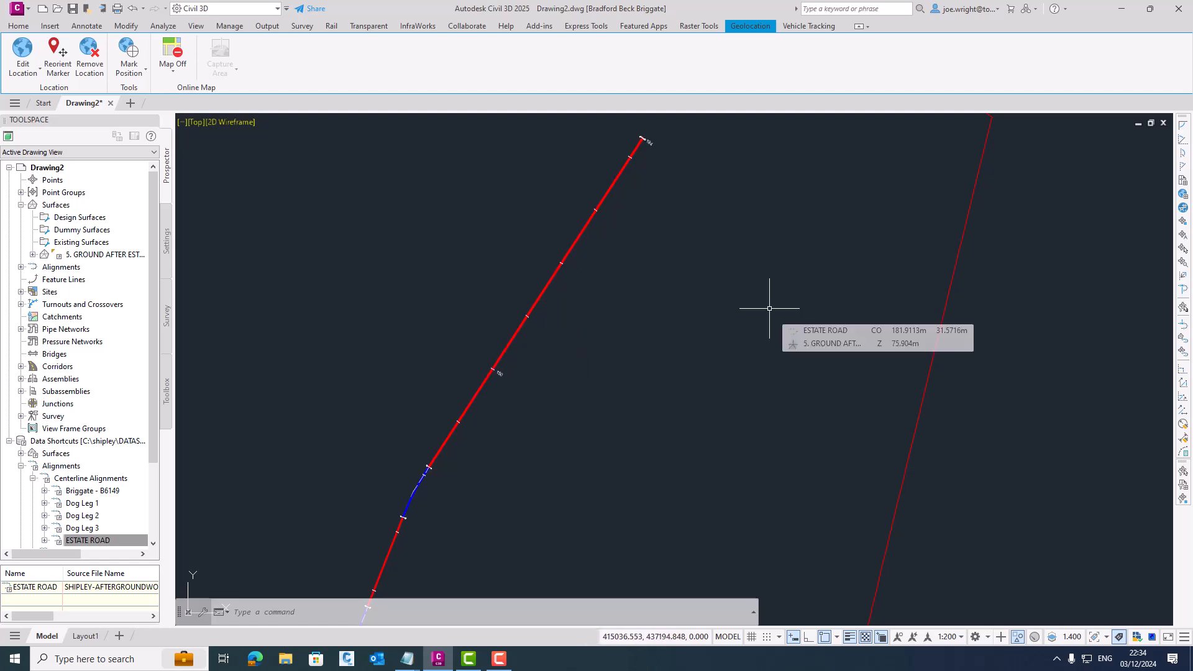
{"action": "left_click", "coordinate": [18, 26]}
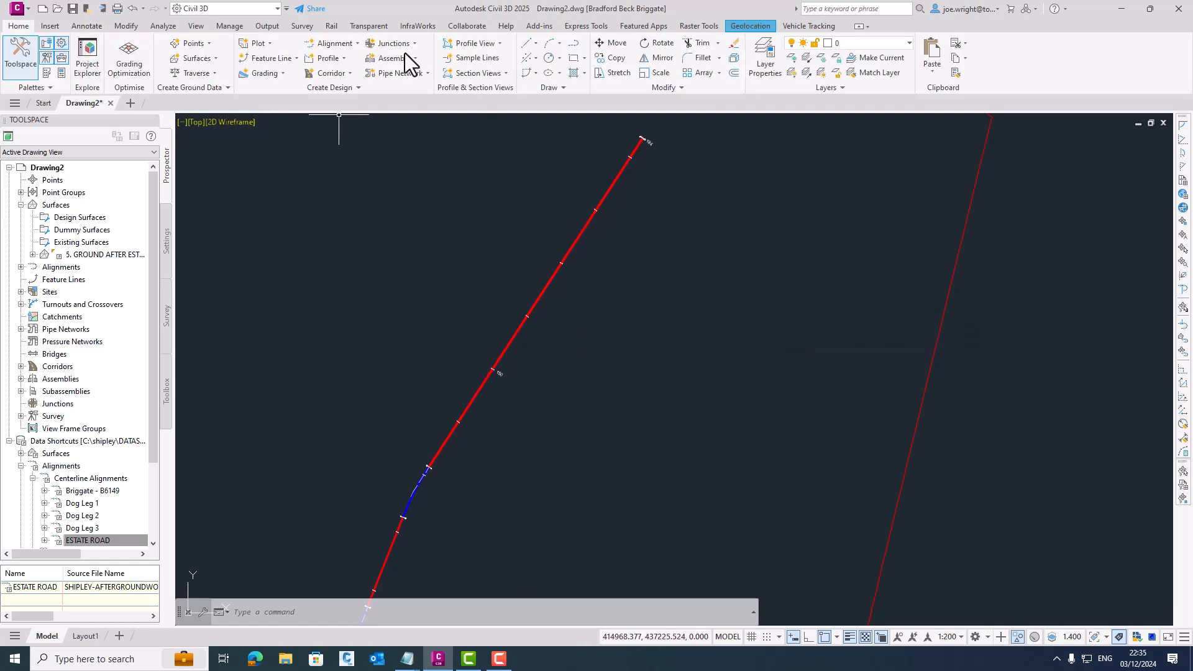
{"action": "left_click", "coordinate": [401, 74]}
{"action": "left_click", "coordinate": [434, 93]}
{"action": "type", "text": "STORM"}
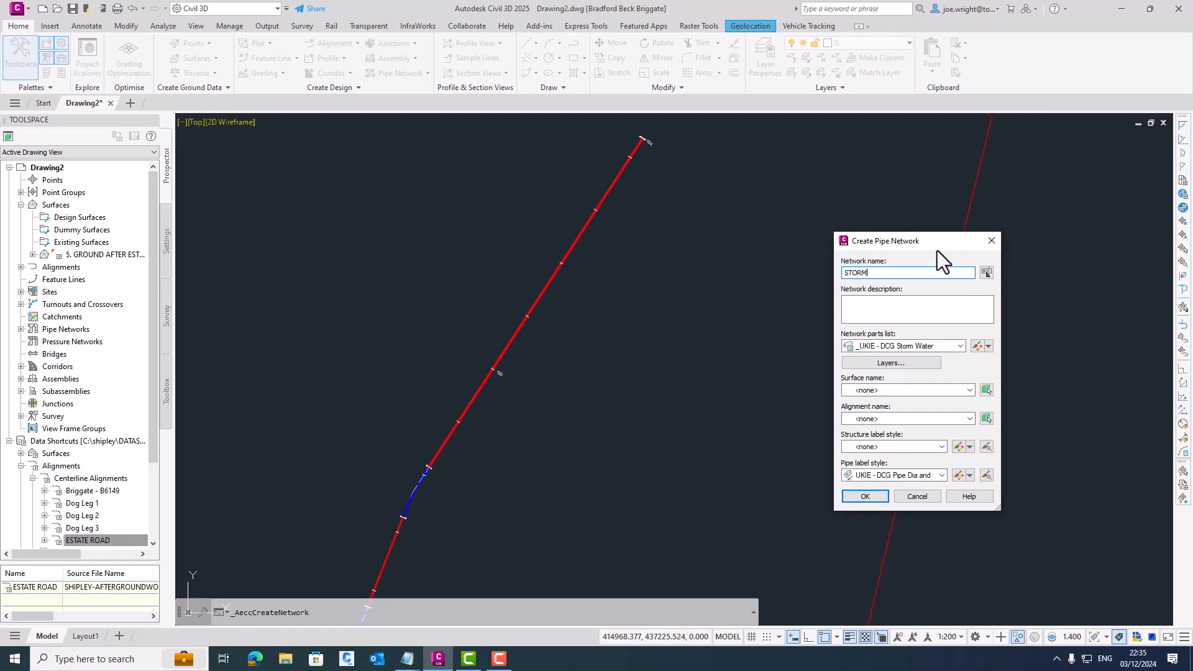
{"action": "left_click", "coordinate": [907, 389]}
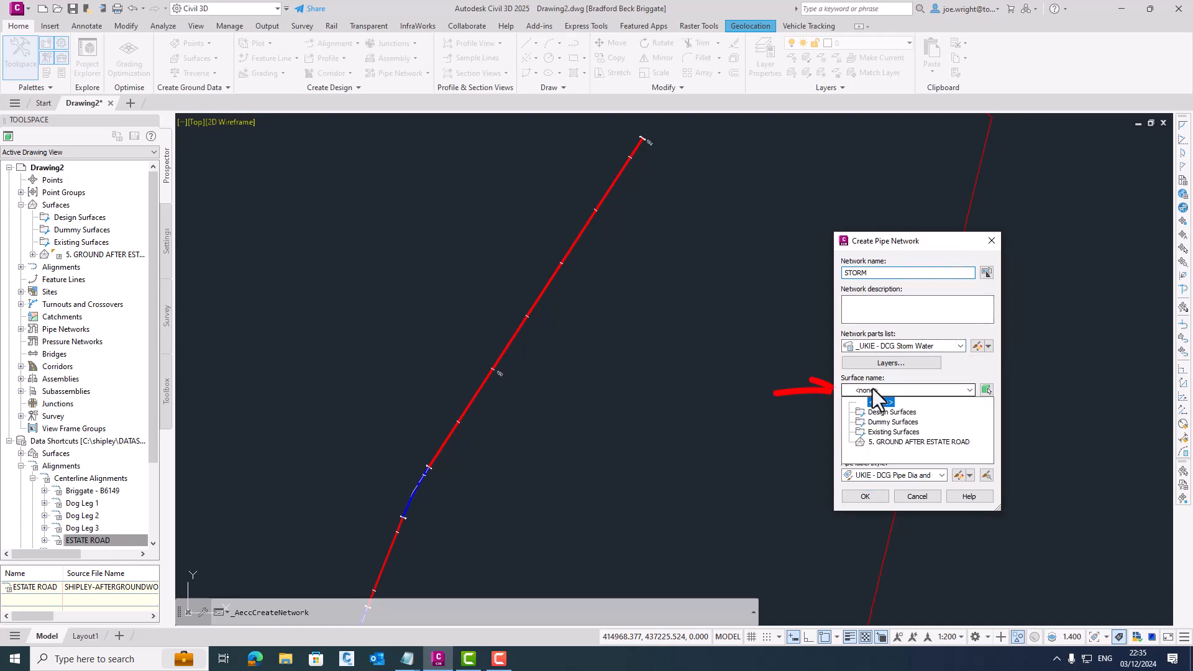
{"action": "left_click", "coordinate": [895, 515]}
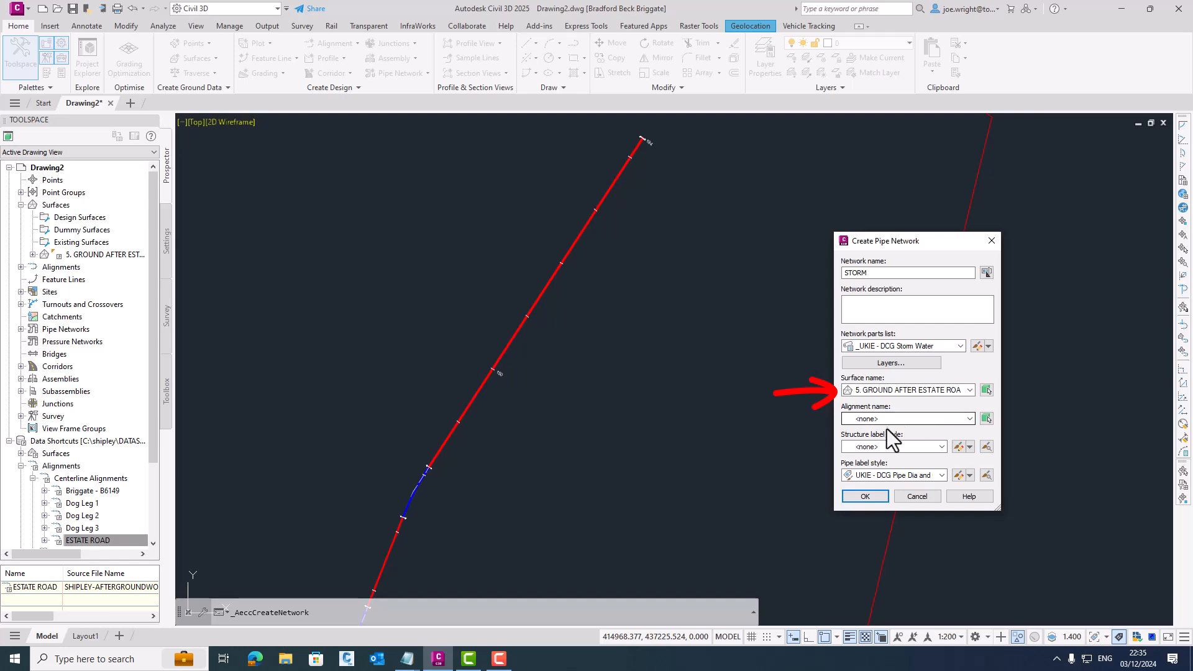
{"action": "left_click", "coordinate": [880, 497]}
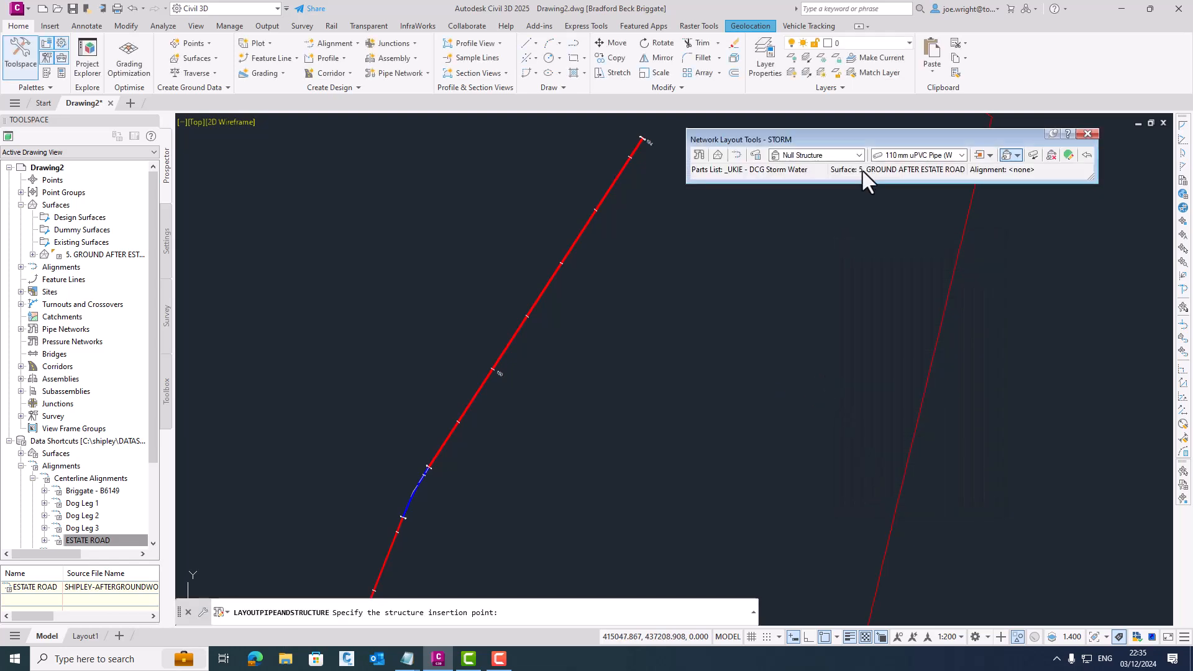
- Set the layout structure to Type D (B39a) - Rigid 450 mm x 450 mm and the pipe to 150 mm Twinwall HDPE
{"action": "left_click", "coordinate": [859, 155]}
{"action": "left_click_drag", "start_coordinate": [975, 237], "coordinate": [975, 267]}
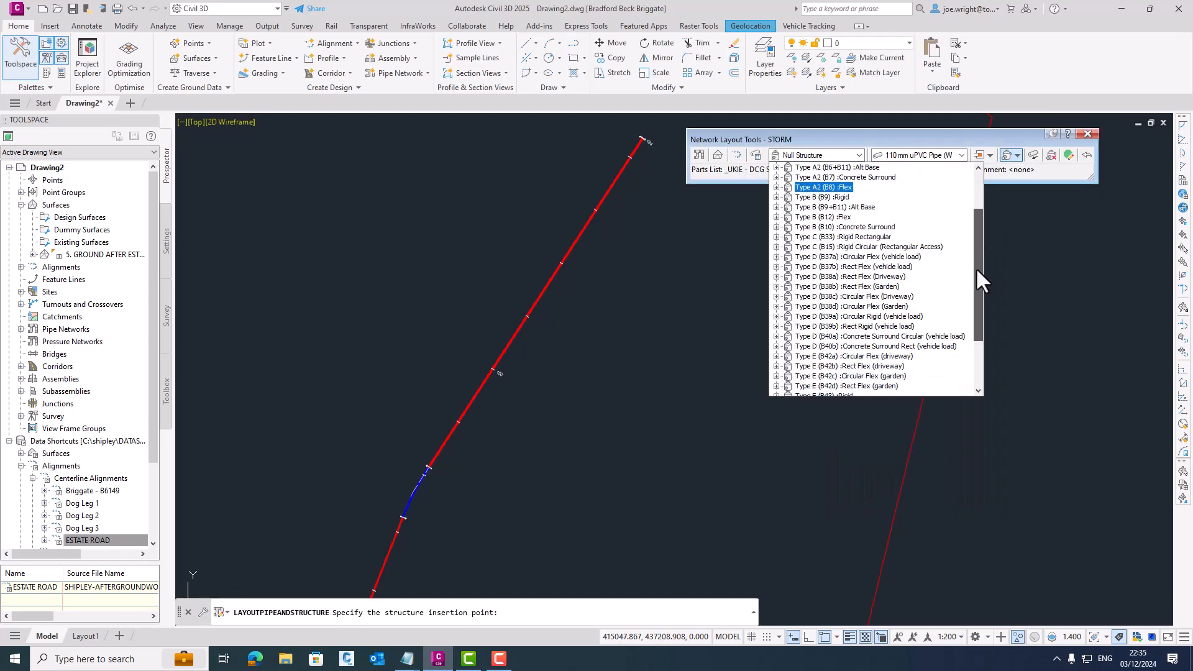
{"action": "left_click", "coordinate": [777, 326]}
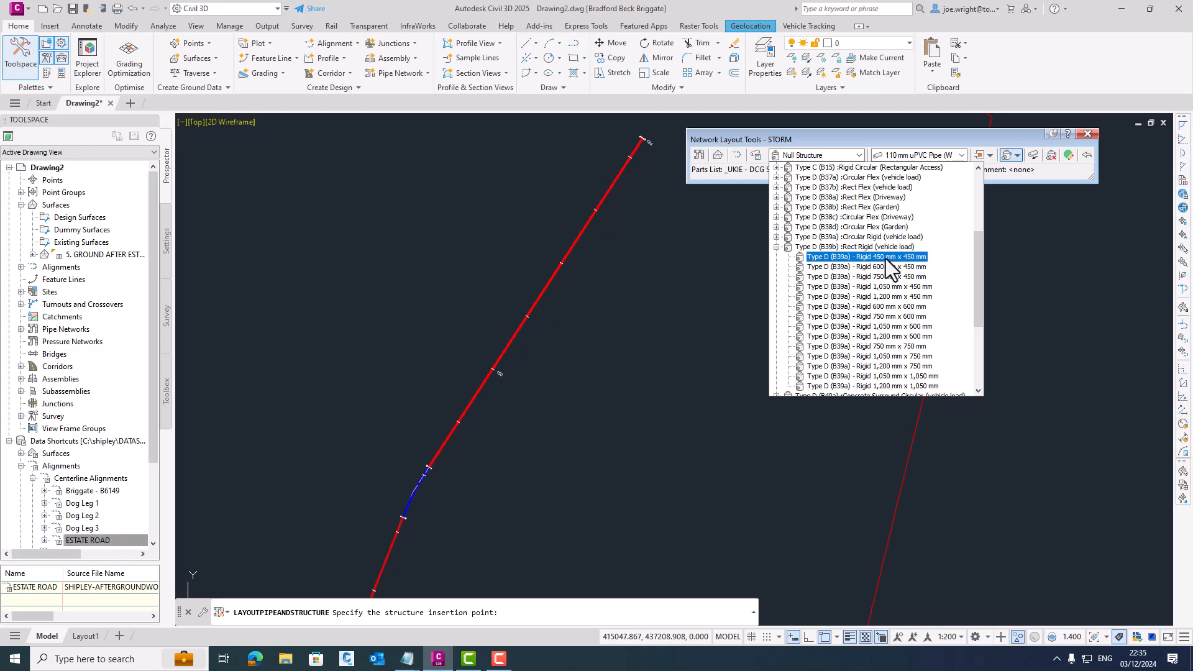
{"action": "left_click", "coordinate": [885, 258]}
{"action": "left_click", "coordinate": [961, 156]}
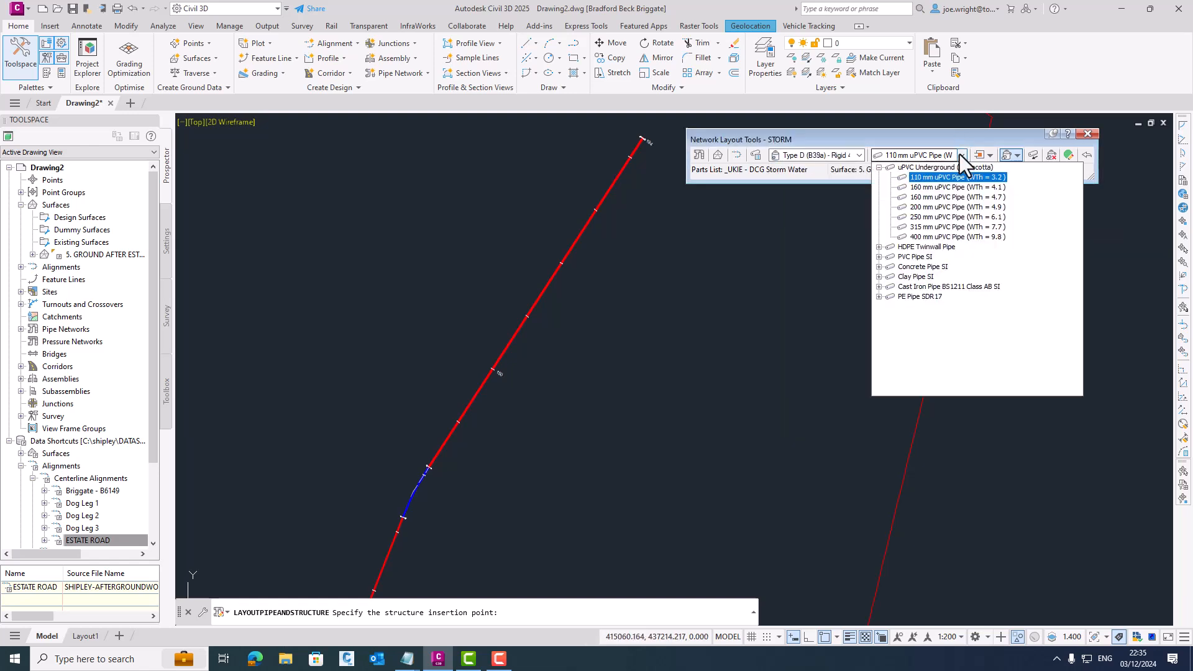
{"action": "left_click", "coordinate": [879, 246]}
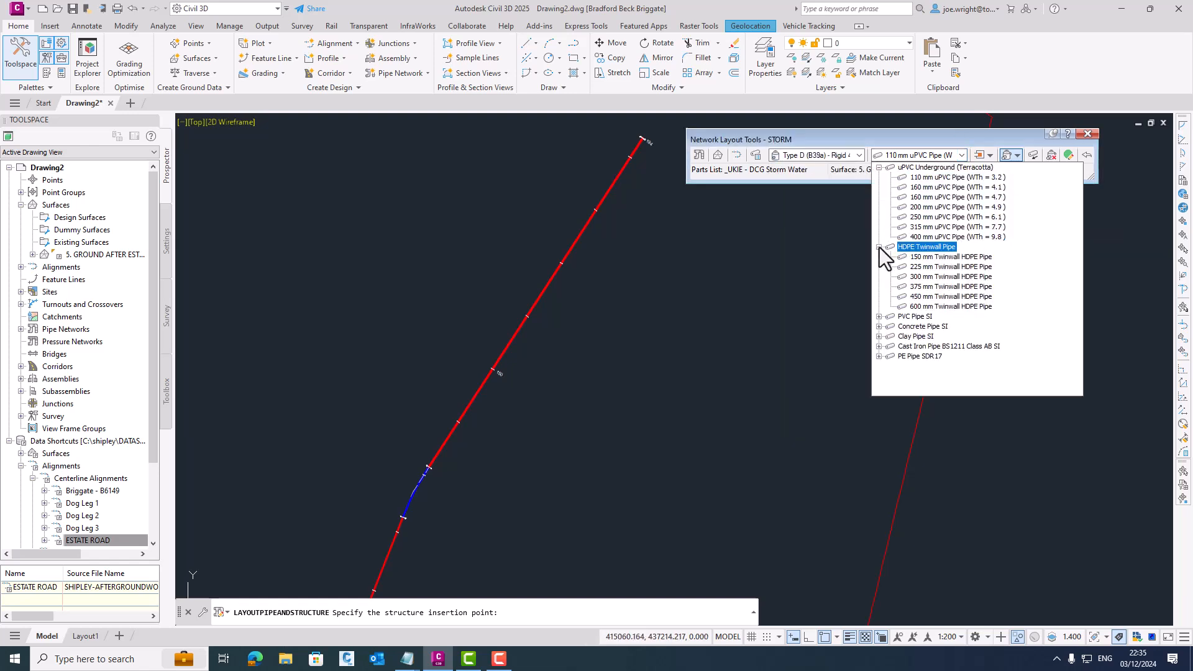
{"action": "left_click", "coordinate": [930, 258]}
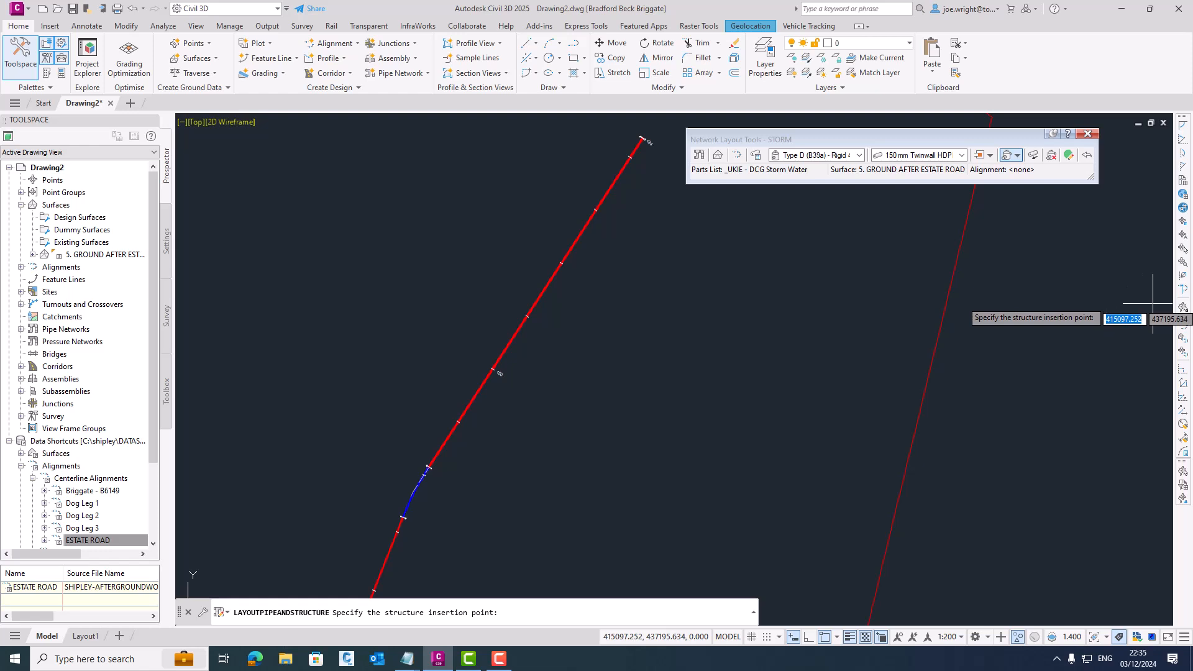
- Place the first STORM structure by station offset from the ESTATE ROAD alignment at chainage 178 m, offset 15 m
{"action": "left_click", "coordinate": [1183, 289]}
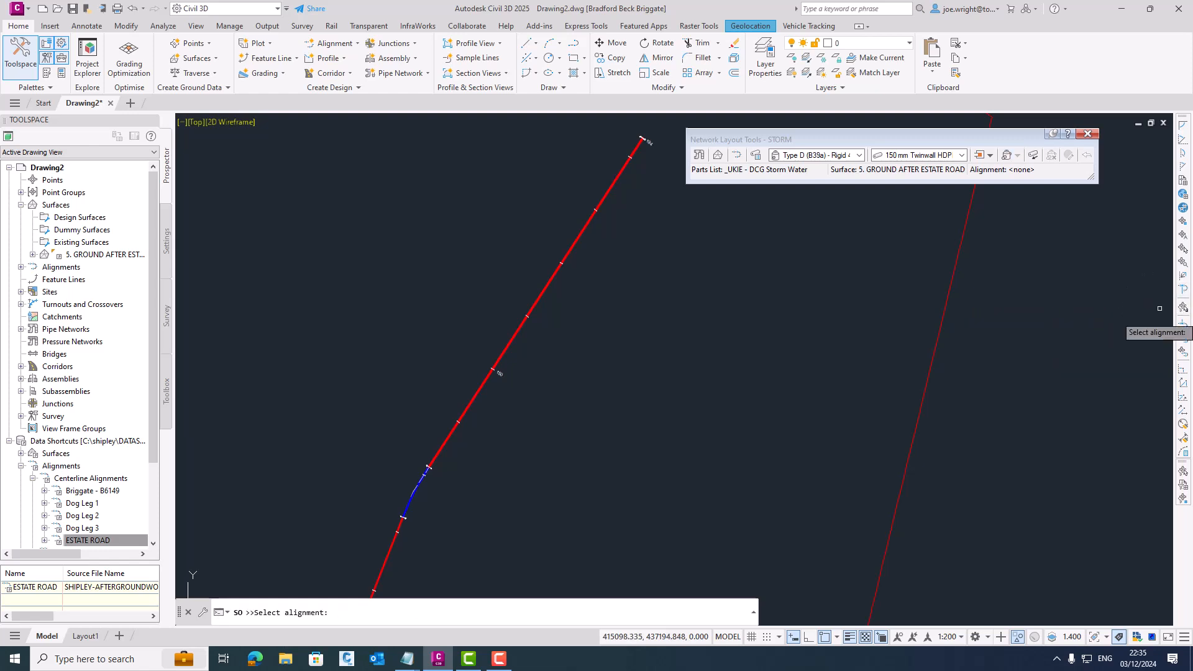
{"action": "left_click", "coordinate": [503, 354]}
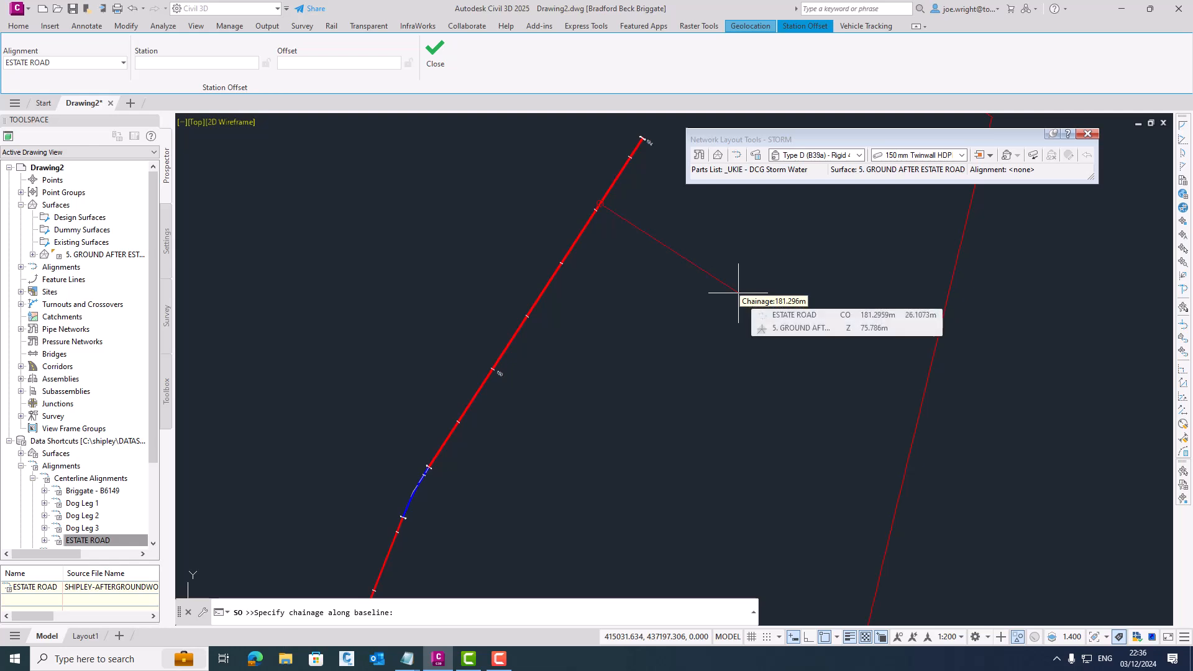
{"action": "type", "text": "178"}
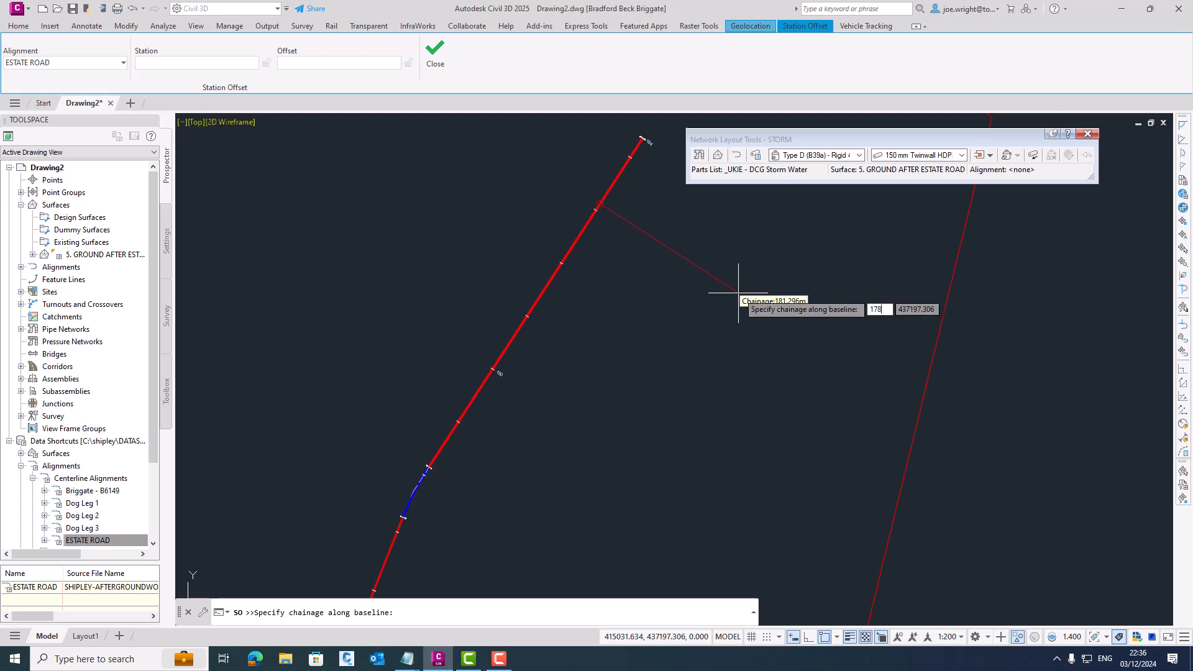
{"action": "key", "text": "Return"}
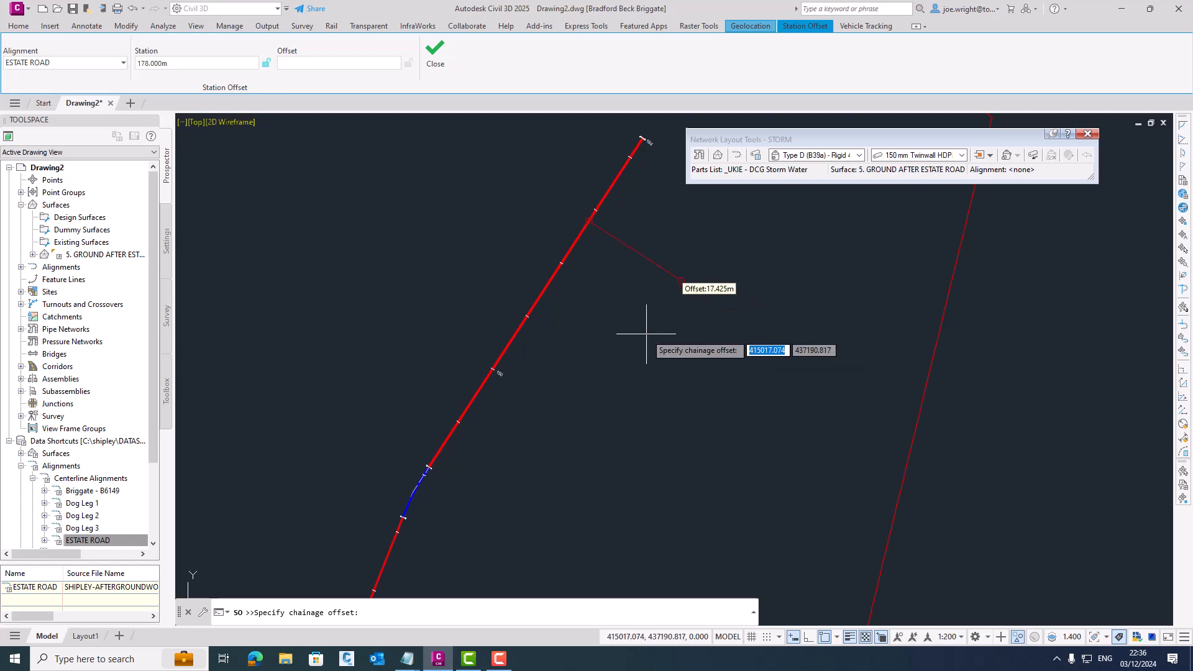
{"action": "type", "text": "18"}
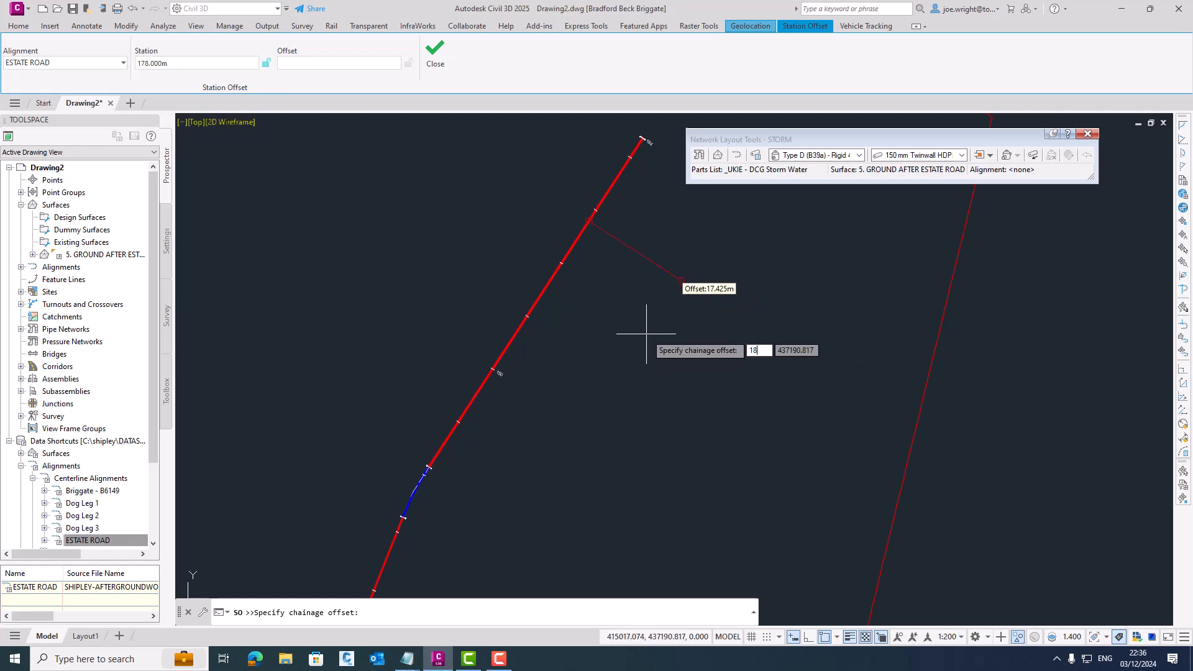
{"action": "key", "text": "BackSpace"}
{"action": "type", "text": "5"}
{"action": "key", "text": "Return"}
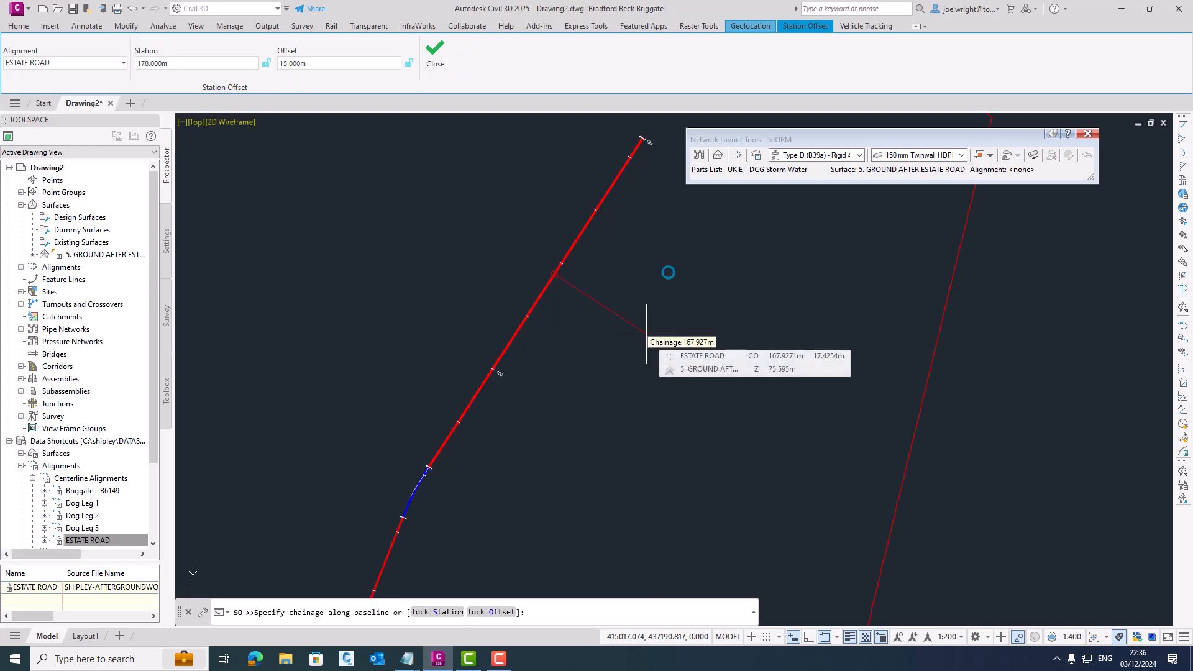
- Run the pipe to a second structure on the ESTATE ROAD centreline at chainage 178 m, offset 0
{"action": "type", "text": "178"}
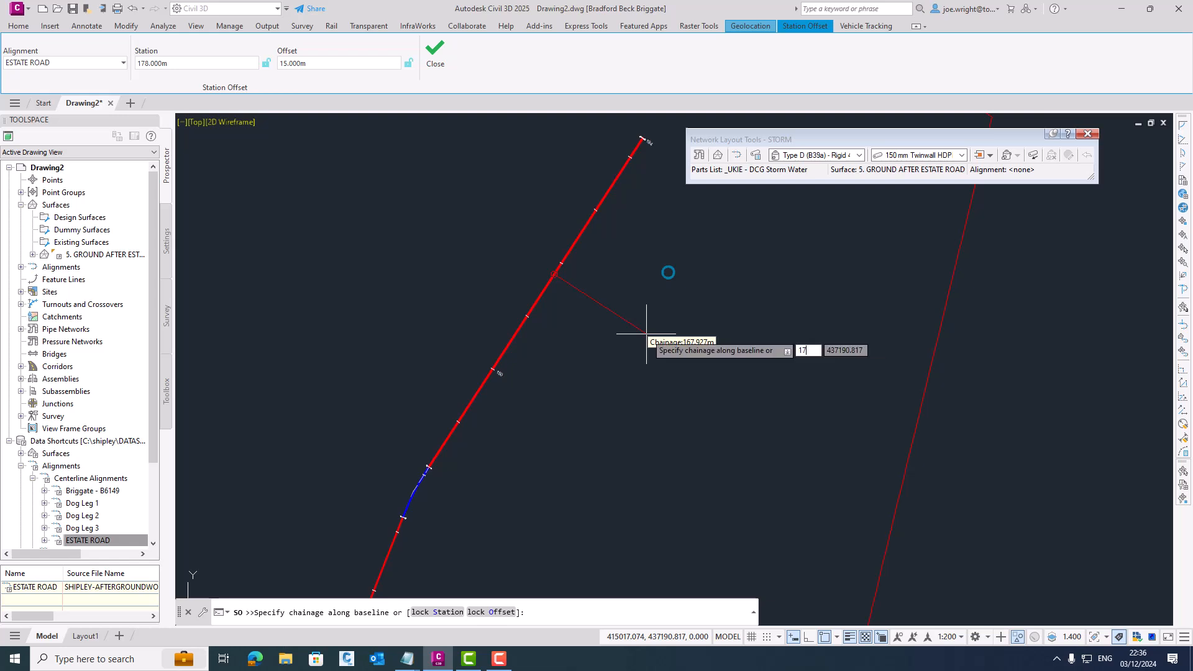
{"action": "key", "text": "Return"}
{"action": "type", "text": "0"}
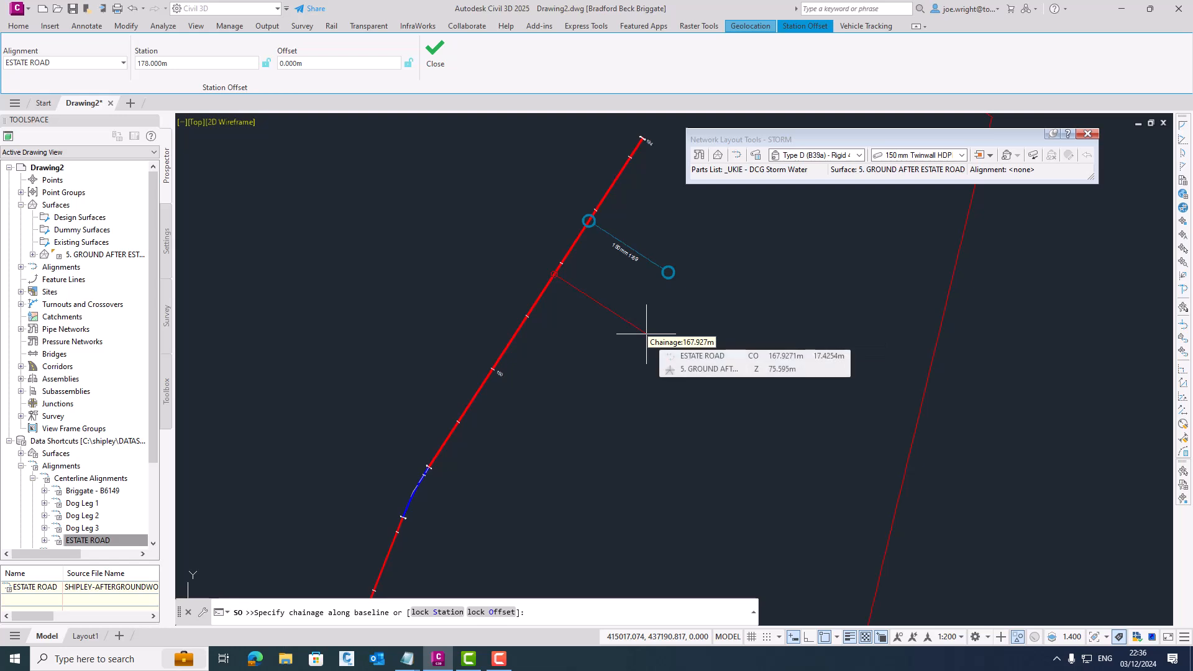
{"action": "key", "text": "Return"}
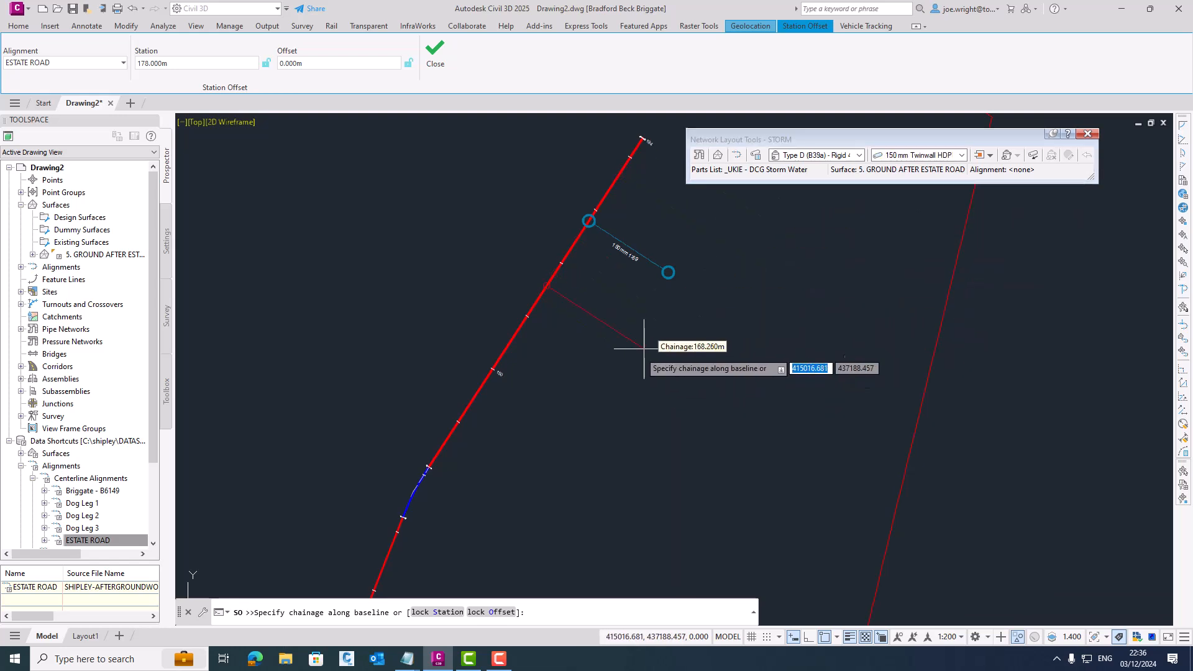
- Switch the structure to Type D (B37) - Flex 600 mm x 450 mm and place one at chainage 160 m, offset 0
{"action": "left_click", "coordinate": [859, 154]}
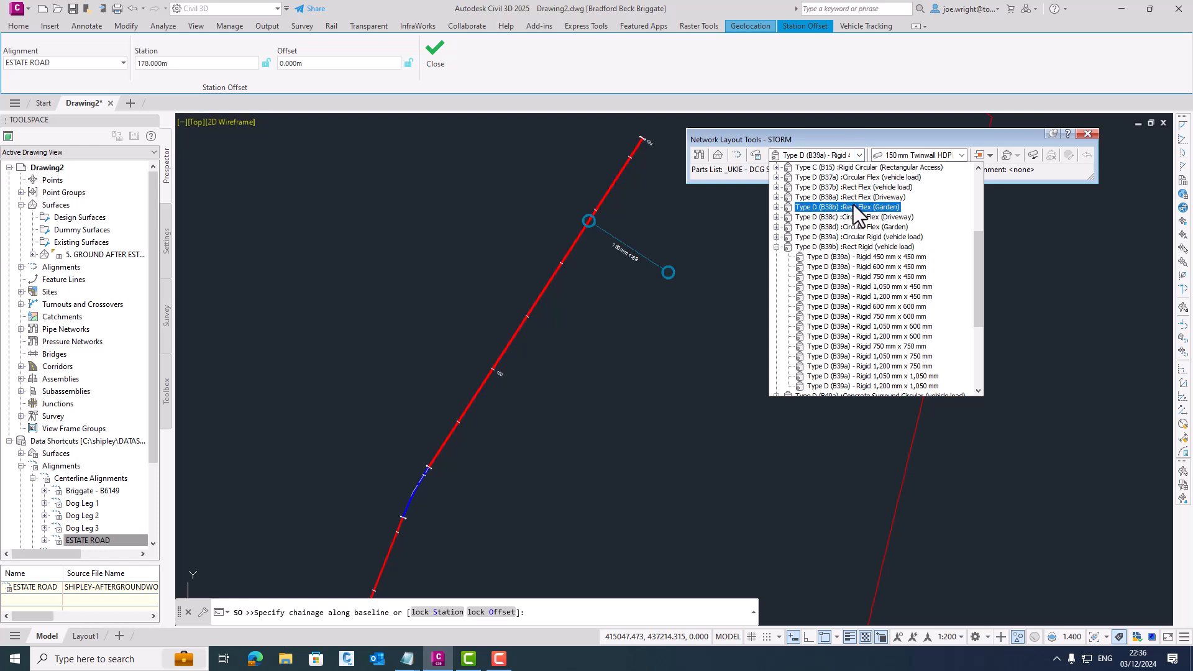
{"action": "scroll", "coordinate": [854, 199], "scroll_direction": "up", "scroll_amount": 1}
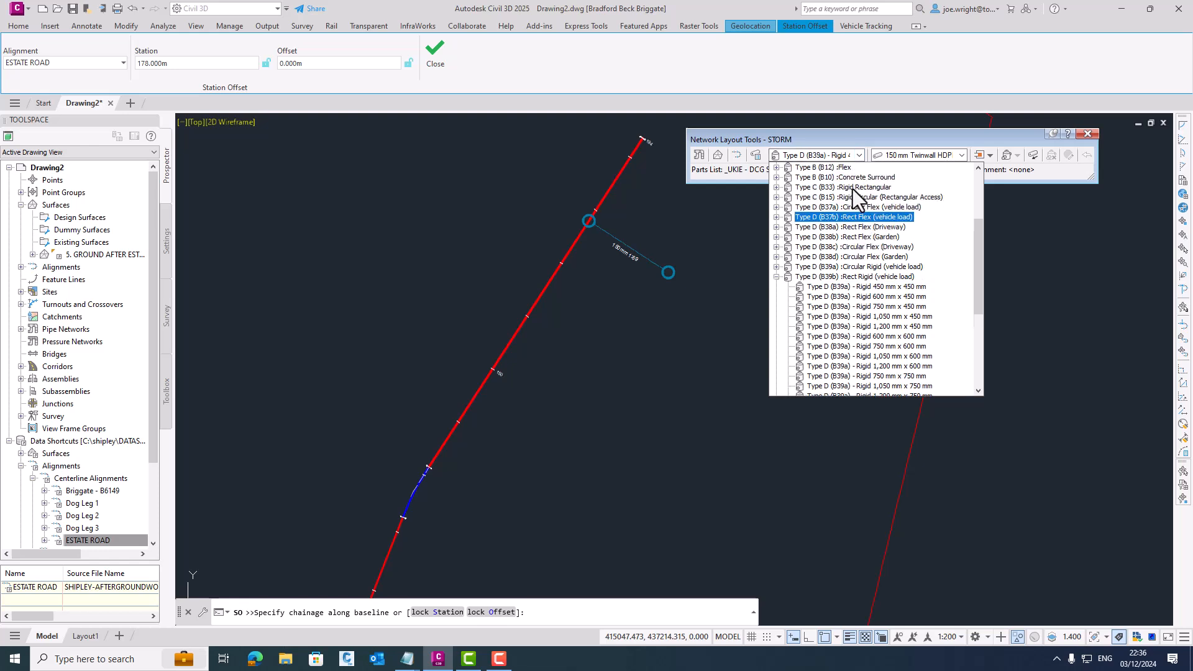
{"action": "left_click", "coordinate": [854, 215]}
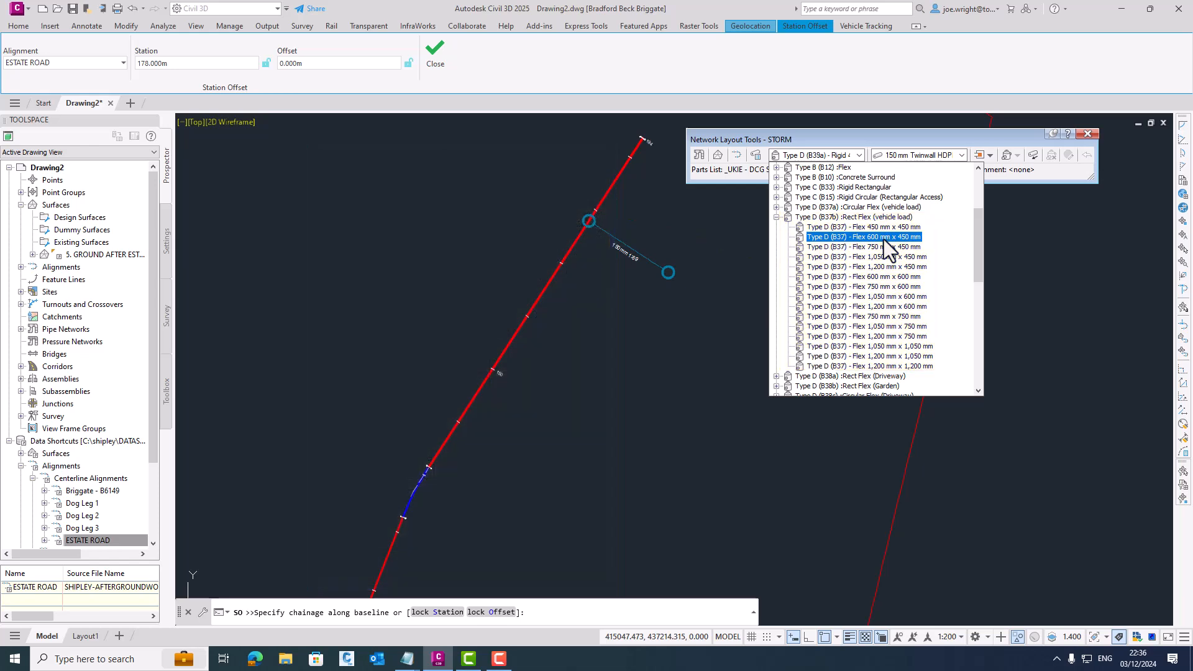
{"action": "left_click", "coordinate": [884, 241]}
{"action": "type", "text": "16"}
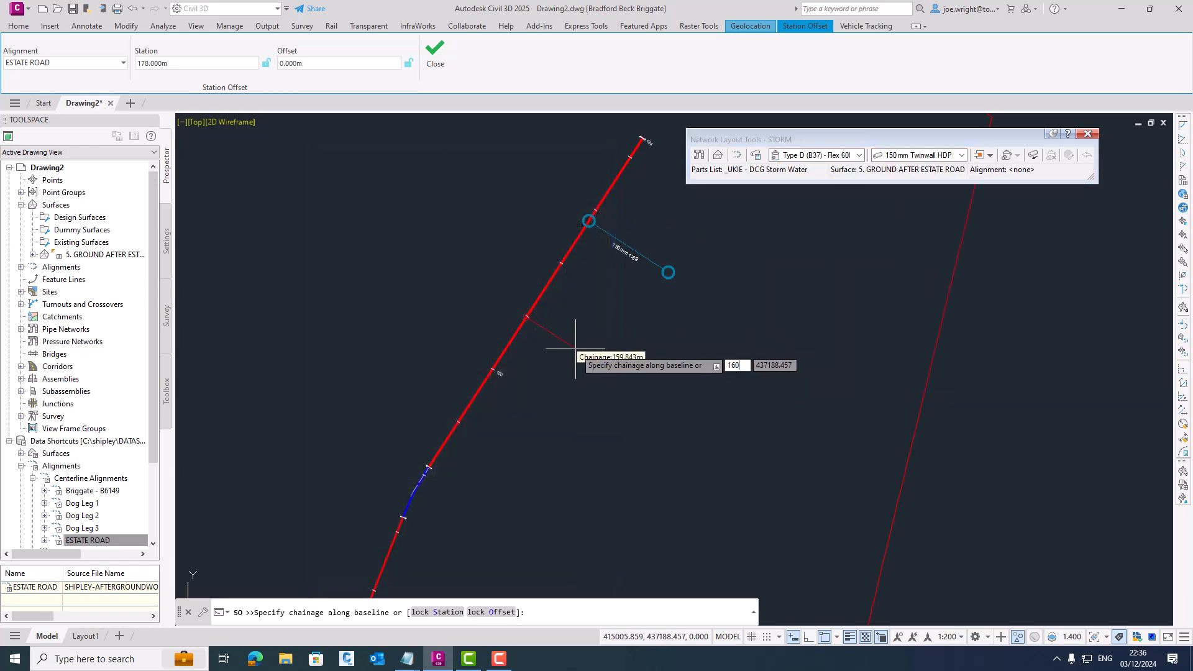
{"action": "type", "text": "0"}
{"action": "key", "text": "Return"}
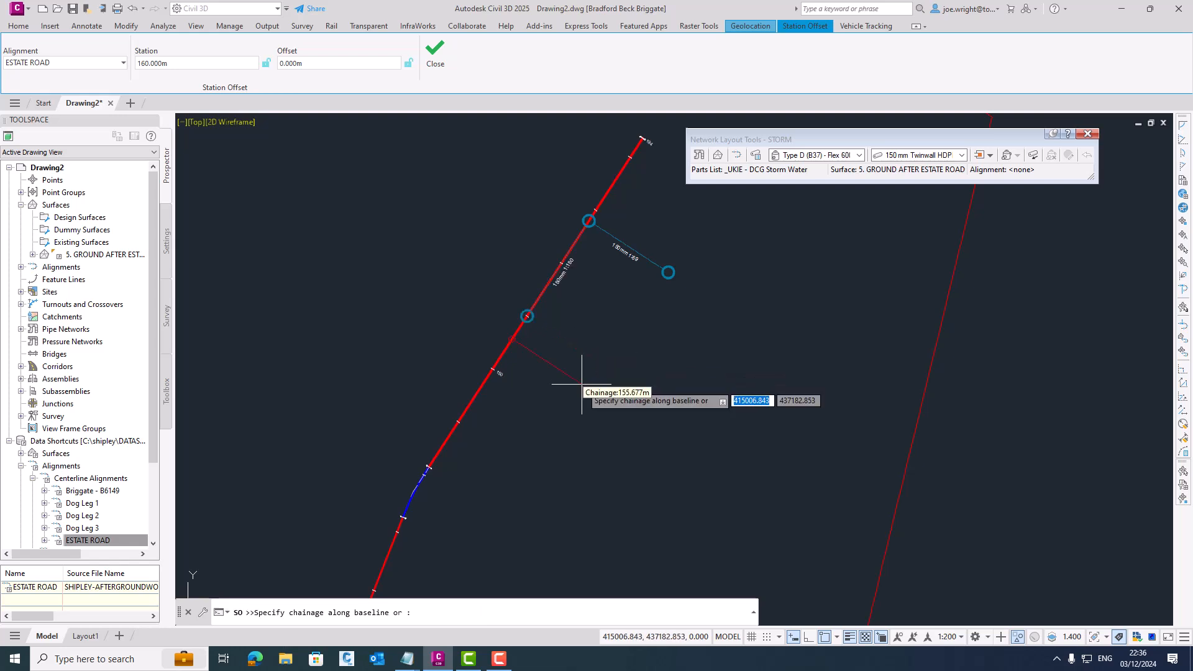
- Place another structure on the centreline at chainage 140 m, offset 0, and end the pipe layout
{"action": "type", "text": "140"}
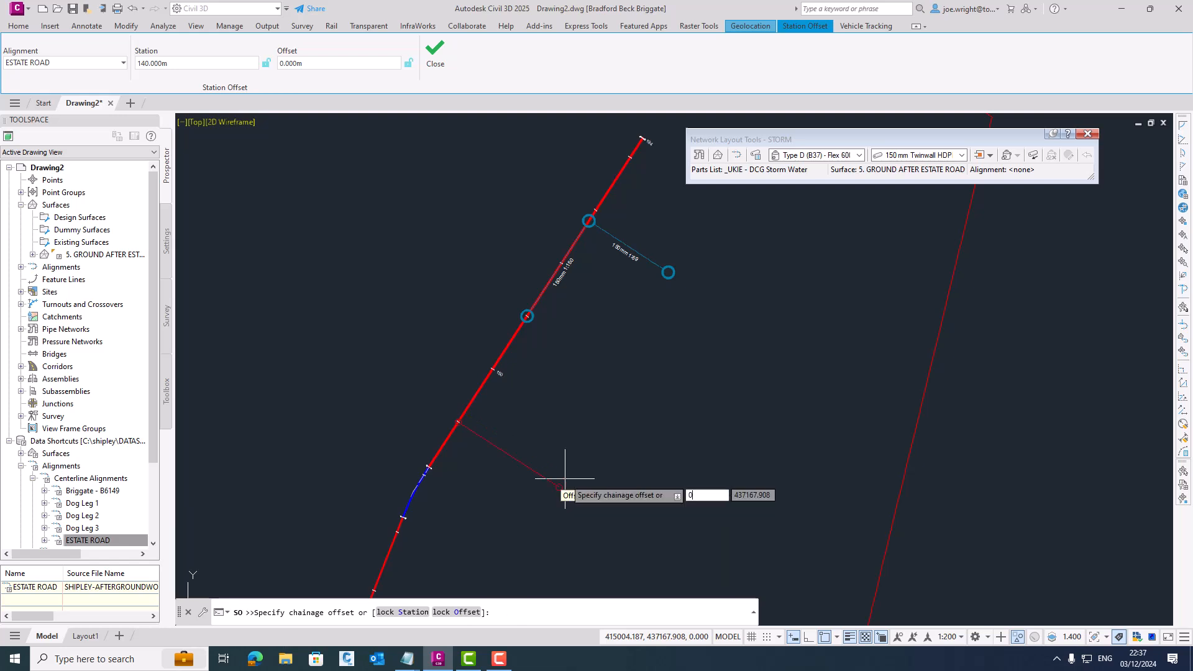
{"action": "key", "text": "Return"}
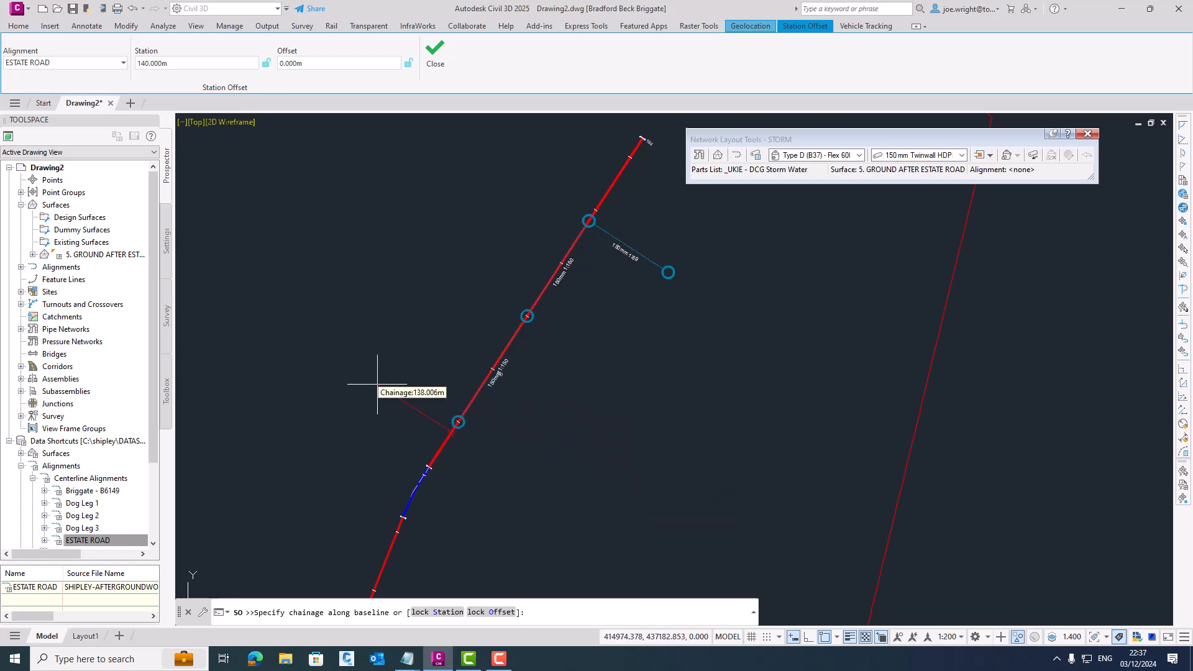
{"action": "key", "text": "Escape"}
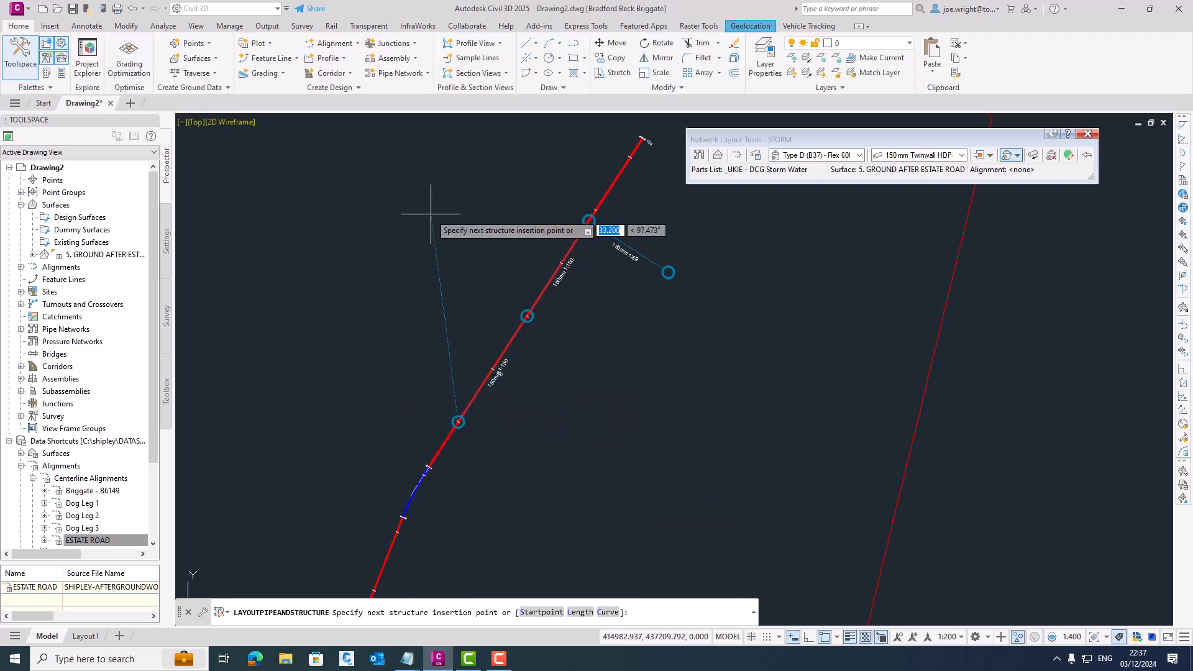
{"action": "scroll", "coordinate": [410, 248], "scroll_direction": "down", "scroll_amount": 5}
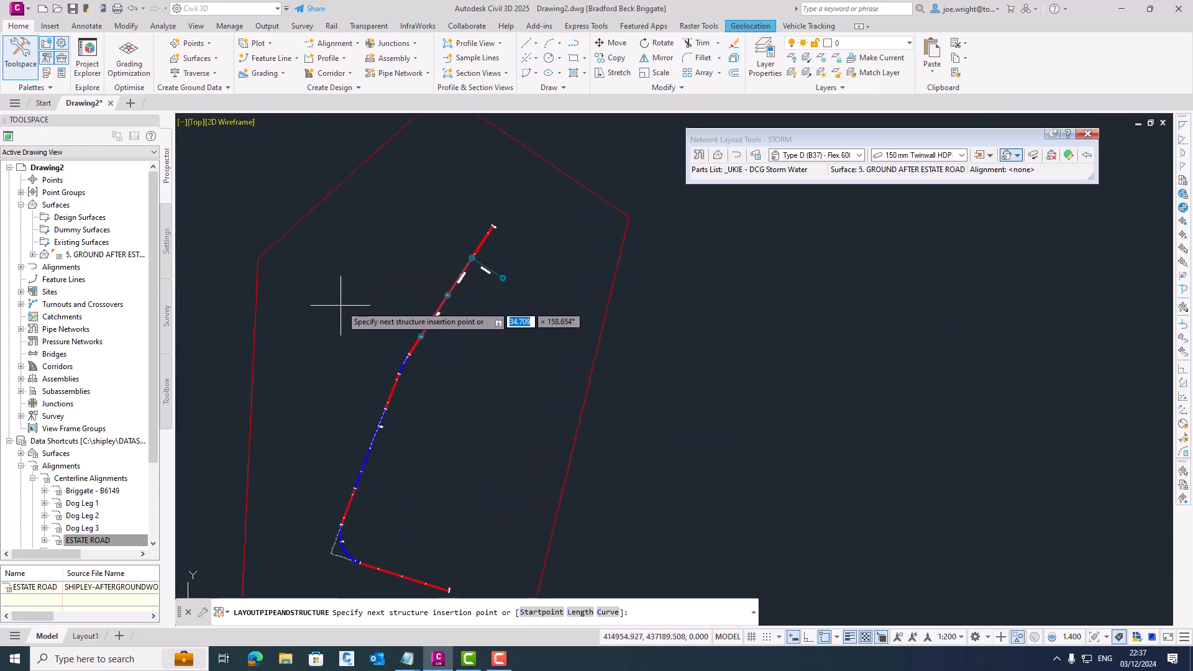
{"action": "key", "text": "Escape"}
- Set the style of the 5. GROUND AFTER ESTATE ROAD surface to Contours 1m and 5m
{"action": "left_click", "coordinate": [591, 361]}
{"action": "right_click", "coordinate": [591, 361]}
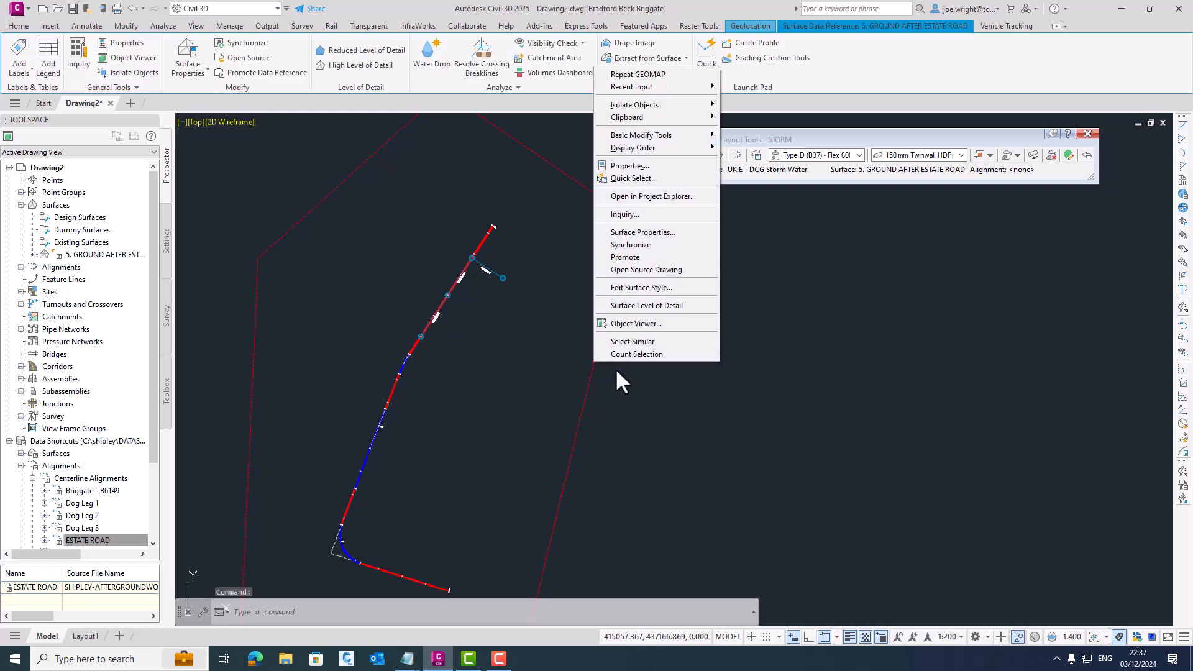
{"action": "left_click", "coordinate": [654, 235]}
{"action": "left_click", "coordinate": [617, 308]}
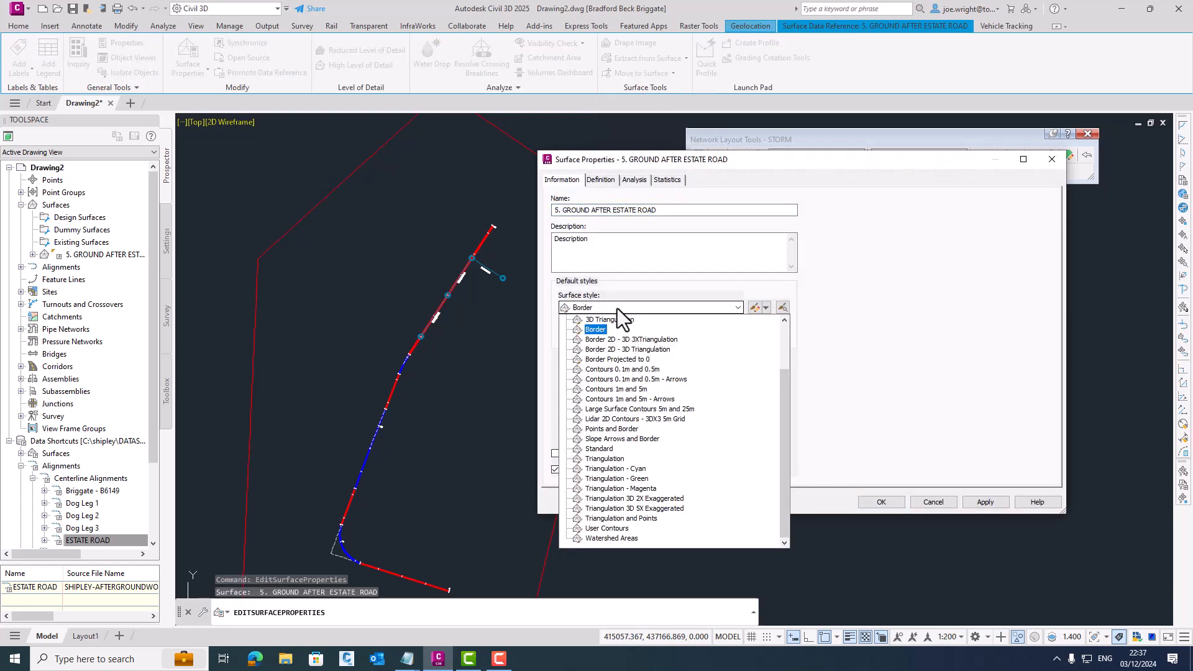
{"action": "left_click", "coordinate": [621, 391]}
{"action": "left_click", "coordinate": [882, 502]}
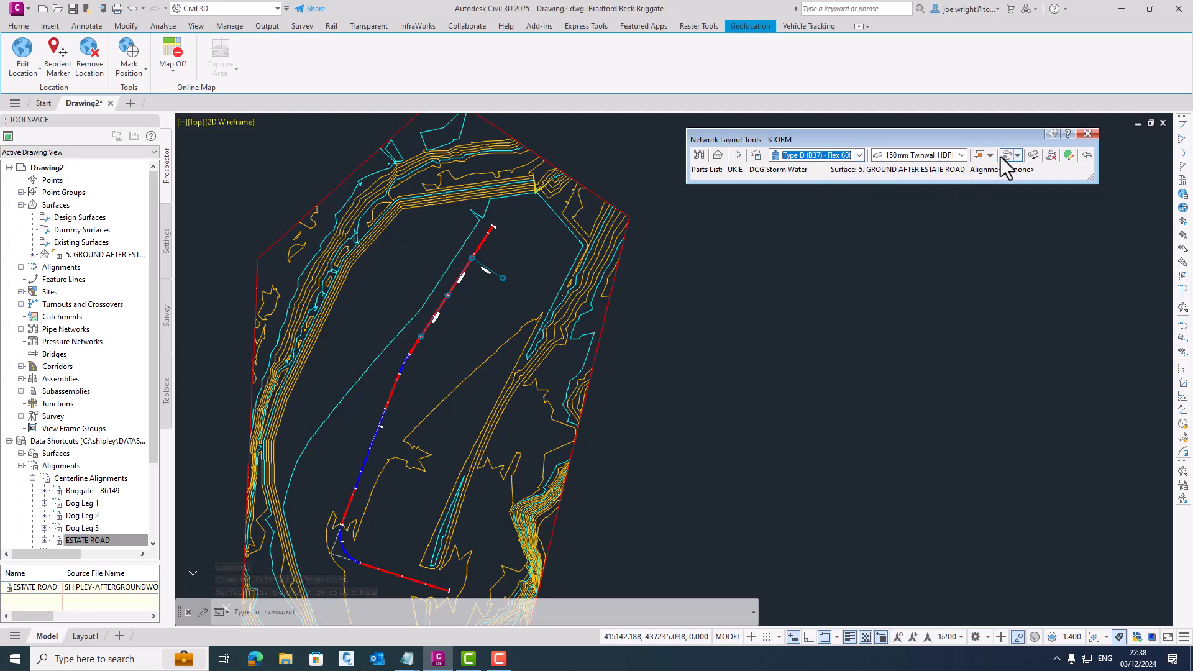
- Continue the network with 300 mm Twinwall HDPE pipe from the chainage 140 m structure to a new structure west of the road
{"action": "left_click", "coordinate": [963, 160]}
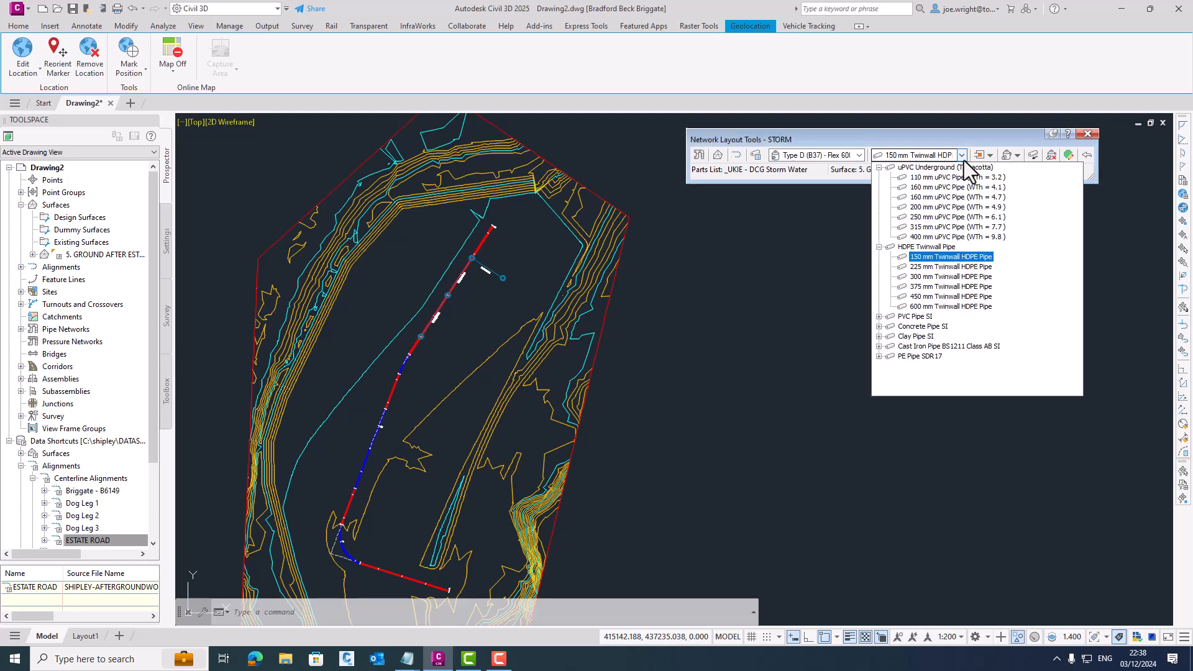
{"action": "left_click", "coordinate": [941, 275]}
{"action": "left_click", "coordinate": [1017, 156]}
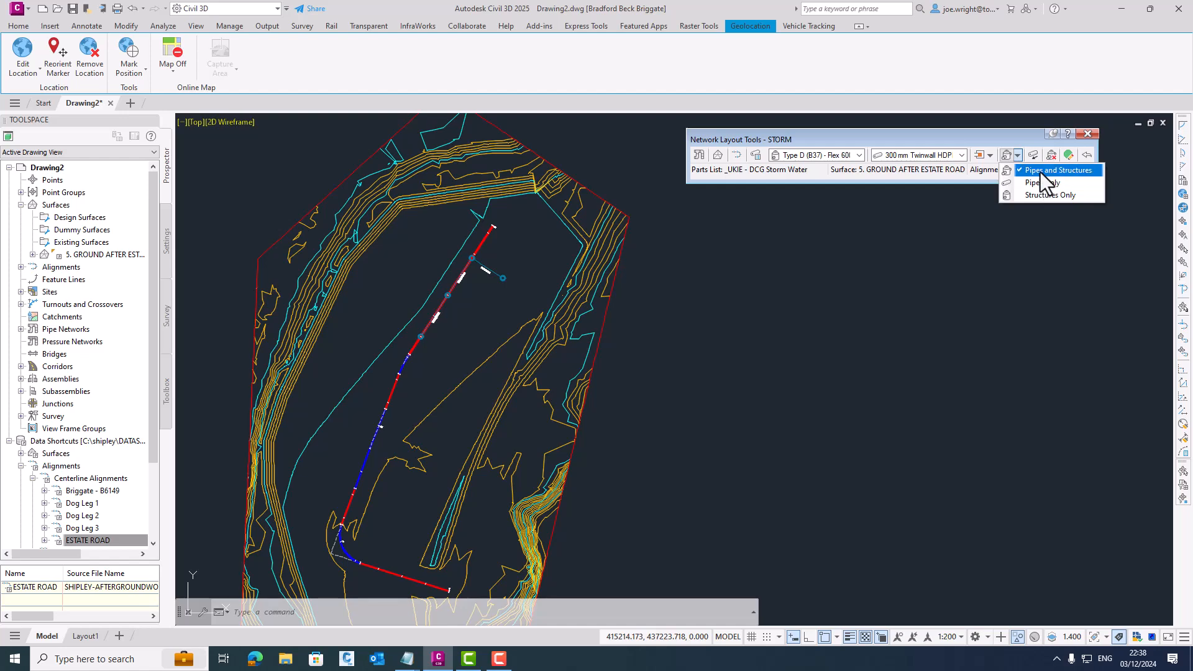
{"action": "left_click", "coordinate": [1040, 172]}
{"action": "scroll", "coordinate": [398, 347], "scroll_direction": "up", "scroll_amount": 2}
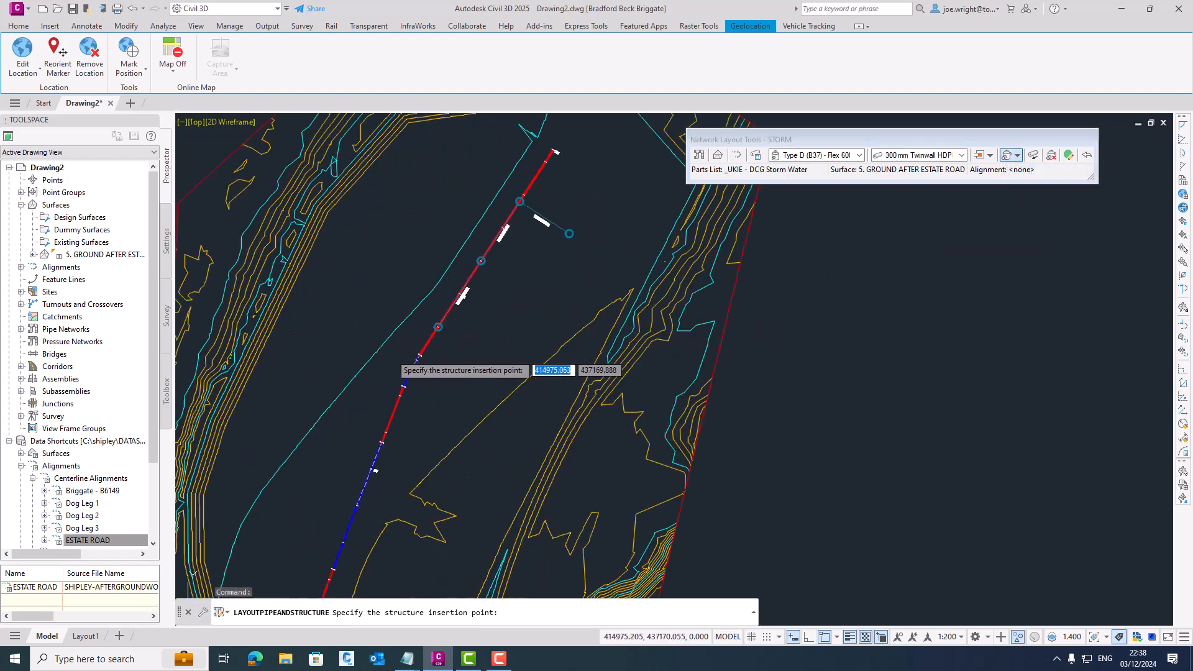
{"action": "scroll", "coordinate": [417, 321], "scroll_direction": "up", "scroll_amount": 2}
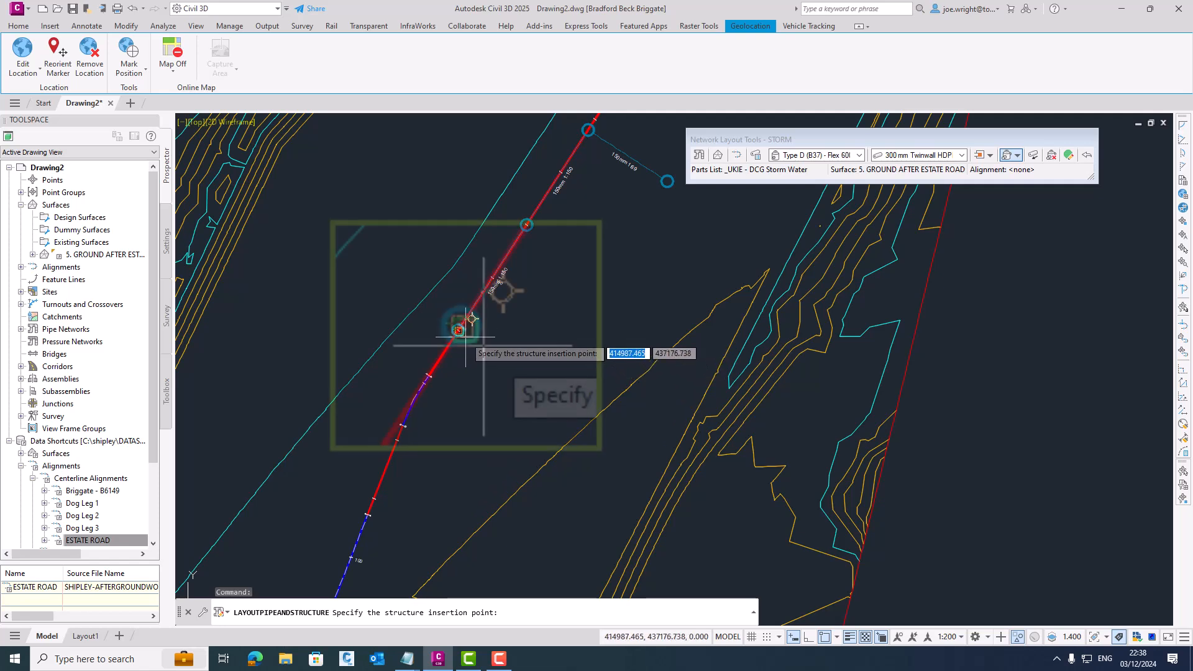
{"action": "left_click", "coordinate": [457, 331]}
{"action": "scroll", "coordinate": [385, 367], "scroll_direction": "down", "scroll_amount": 2}
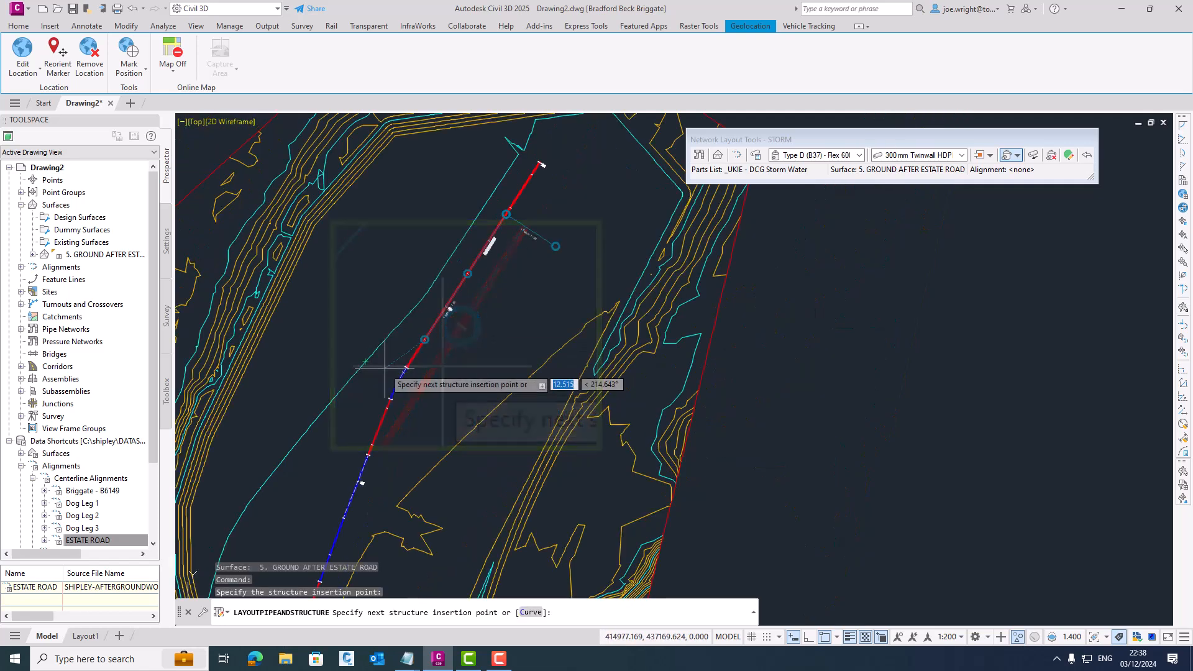
{"action": "left_click", "coordinate": [340, 332]}
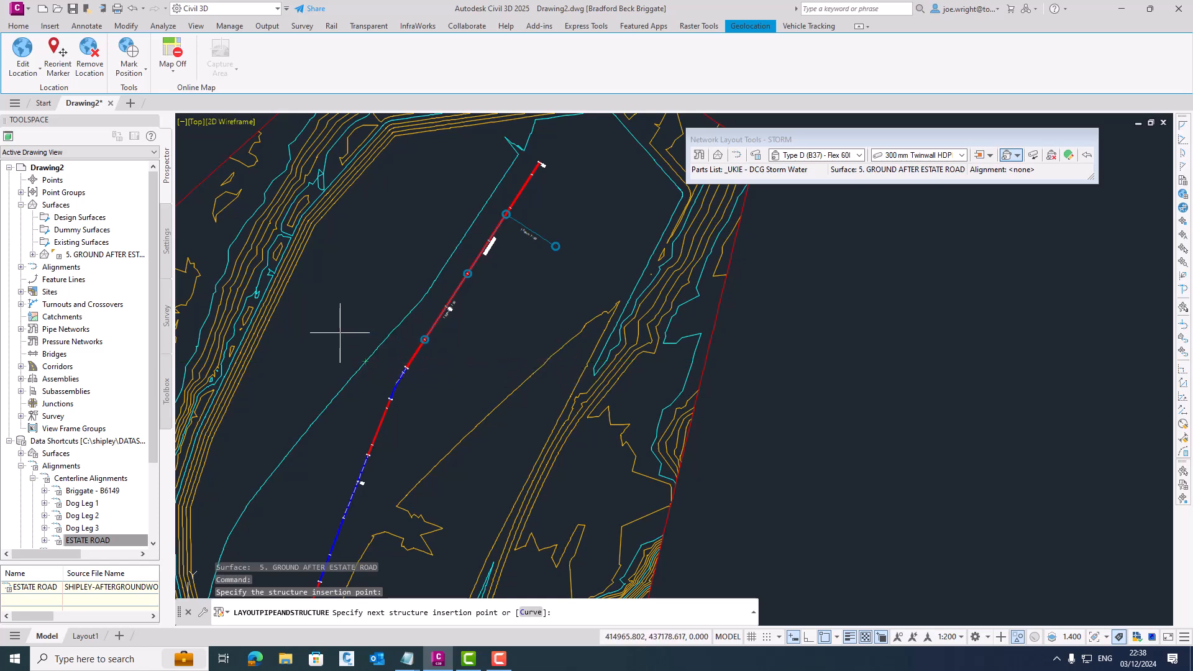
- Run a 450 mm Twinwall HDPE pipe to an OutFall (C1+C3) - Headwall 600 mm + 919 mm on the western embankment and end the layout
{"action": "left_click", "coordinate": [898, 155]}
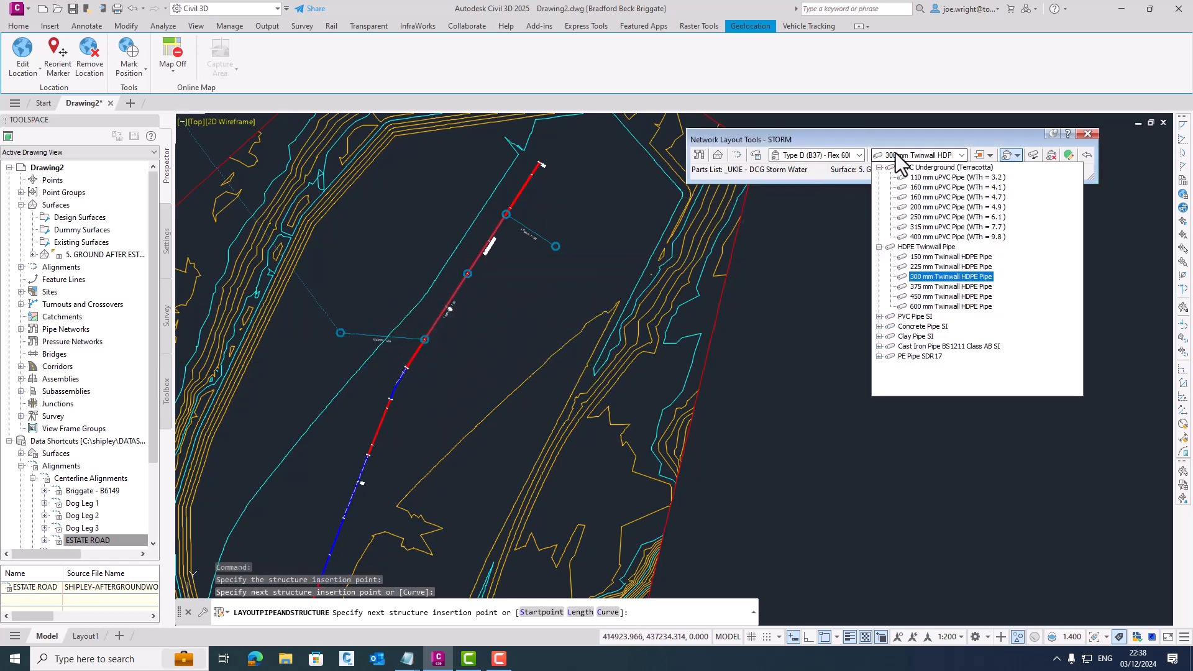
{"action": "left_click", "coordinate": [923, 297]}
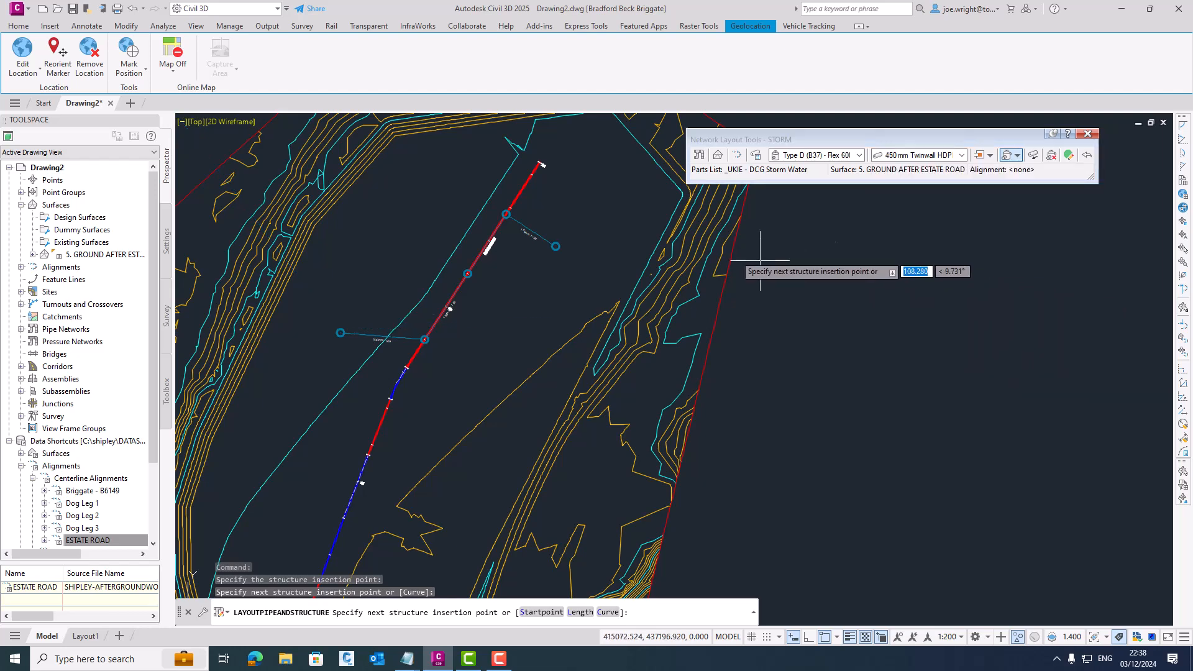
{"action": "left_click", "coordinate": [860, 156]}
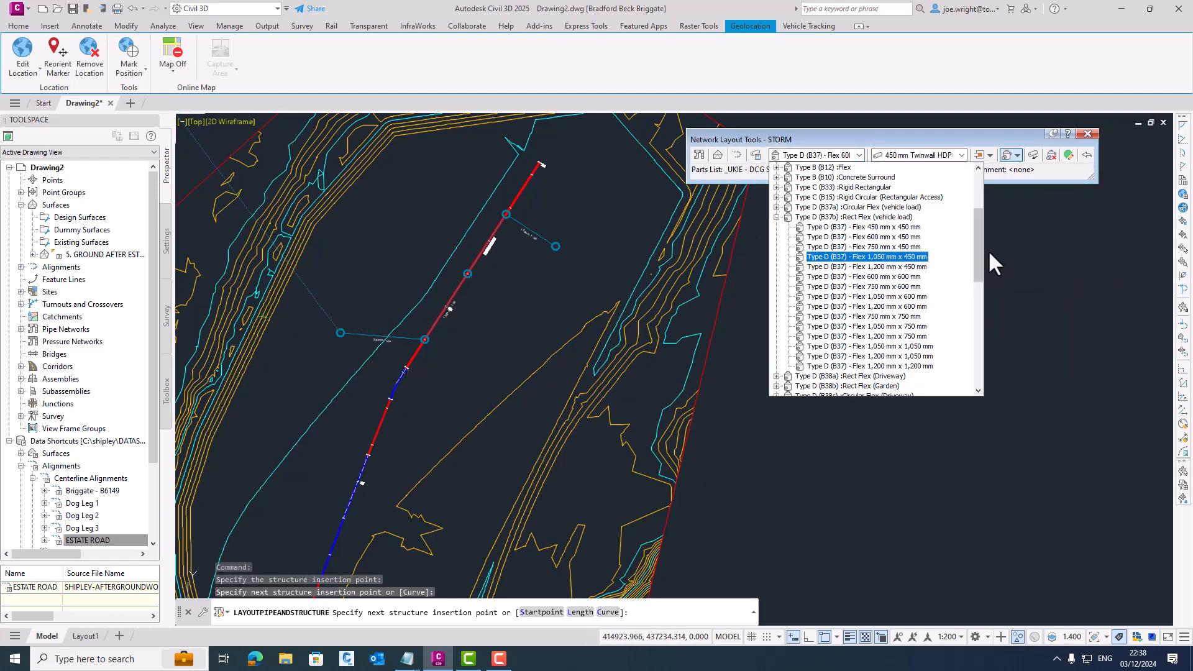
{"action": "left_click_drag", "start_coordinate": [976, 248], "coordinate": [967, 364]}
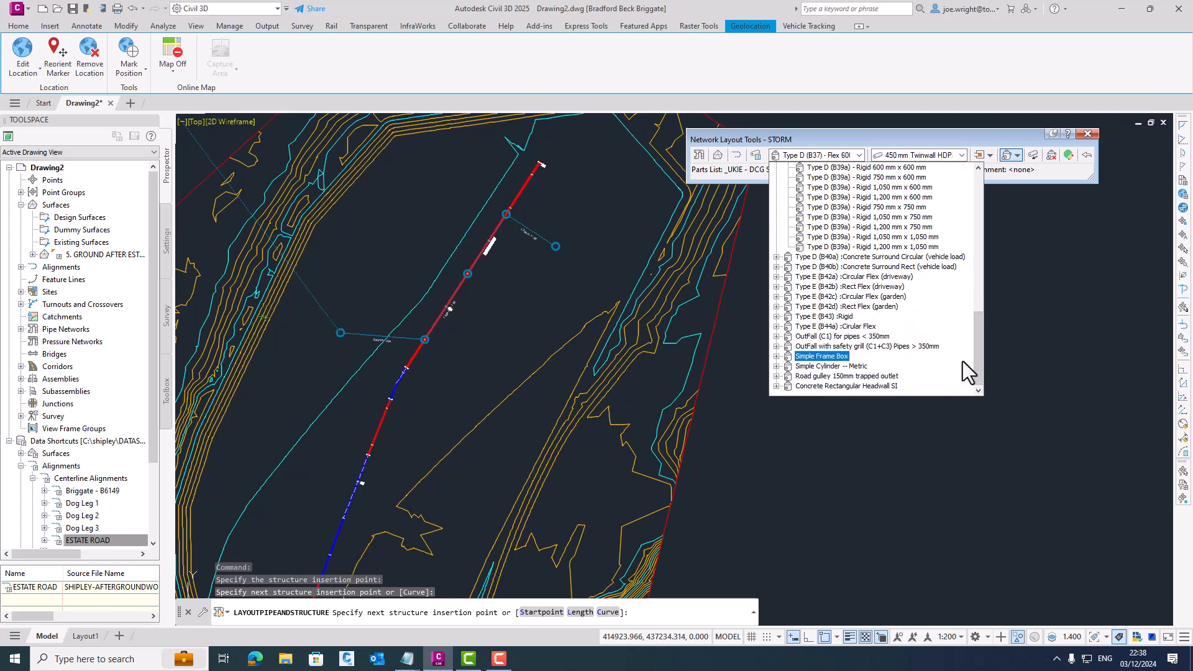
{"action": "left_click", "coordinate": [915, 348]}
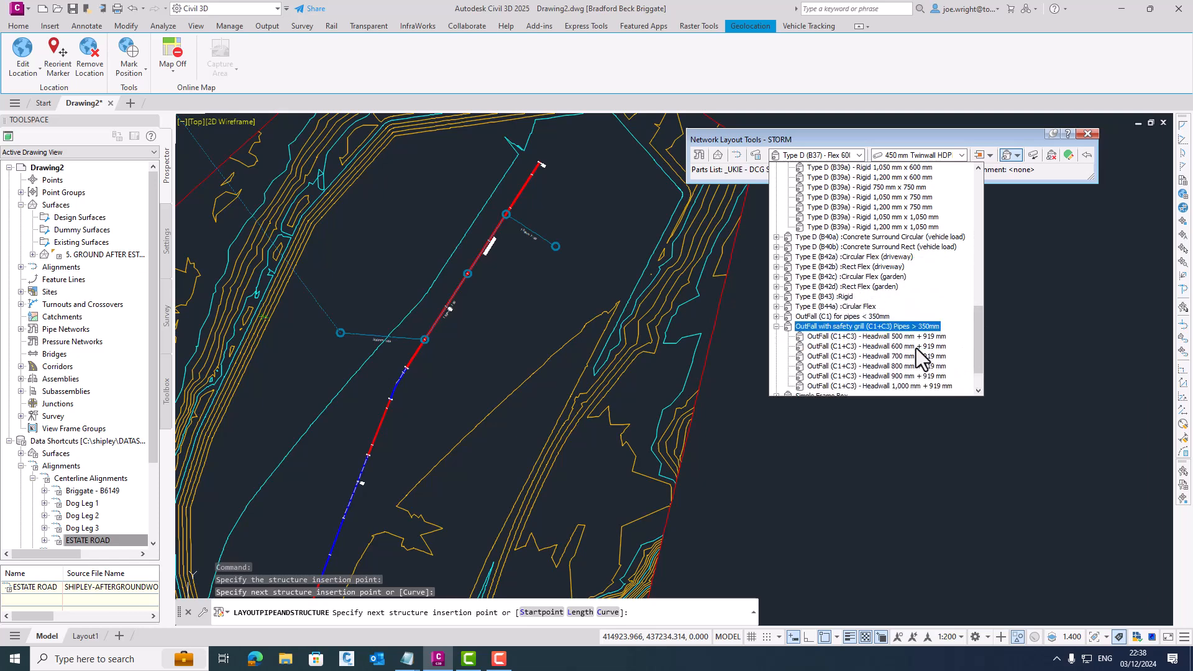
{"action": "left_click", "coordinate": [872, 347]}
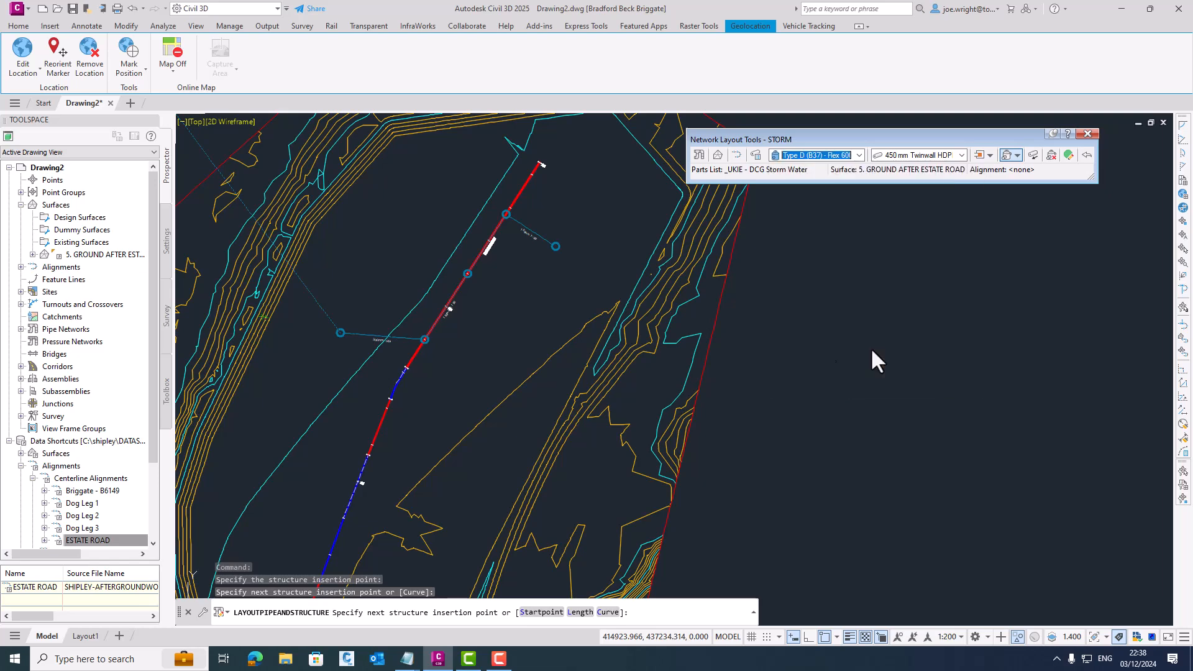
{"action": "left_click", "coordinate": [264, 312]}
{"action": "key", "text": "Escape"}
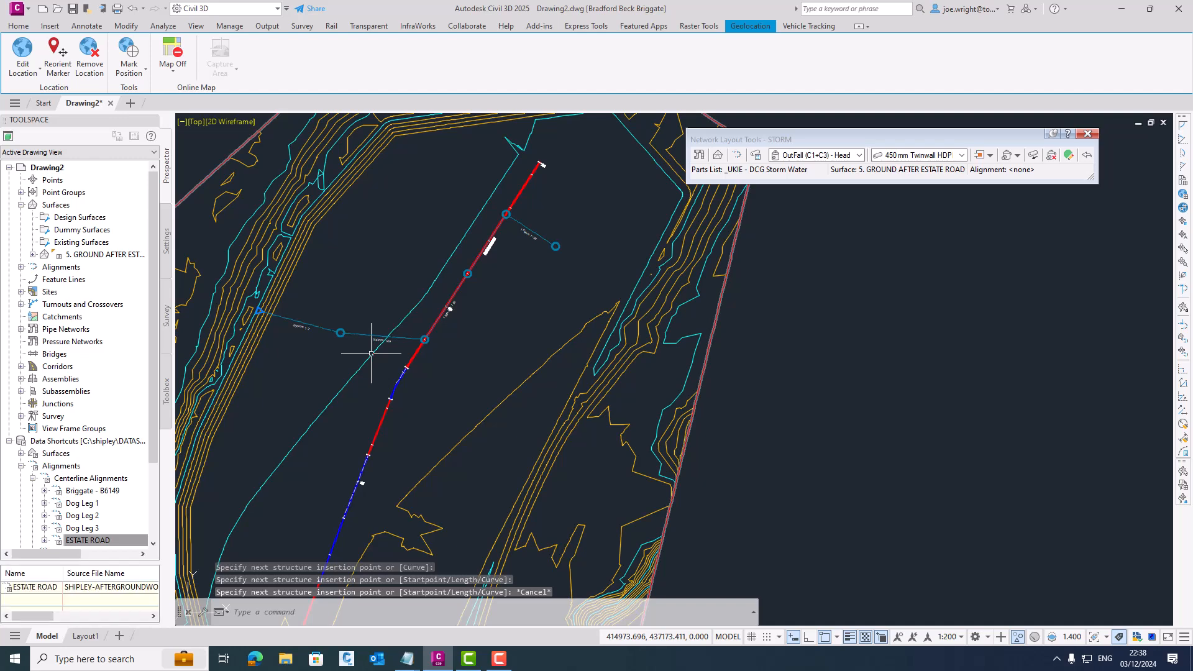
- Change the style of the 5. GROUND AFTER ESTATE ROAD surface to one that hides the contours and leaves only the boundary
{"action": "middle_click_drag", "start_coordinate": [621, 310], "coordinate": [684, 337]}
{"action": "left_click", "coordinate": [777, 356]}
{"action": "right_click", "coordinate": [806, 349]}
{"action": "left_click", "coordinate": [869, 515]}
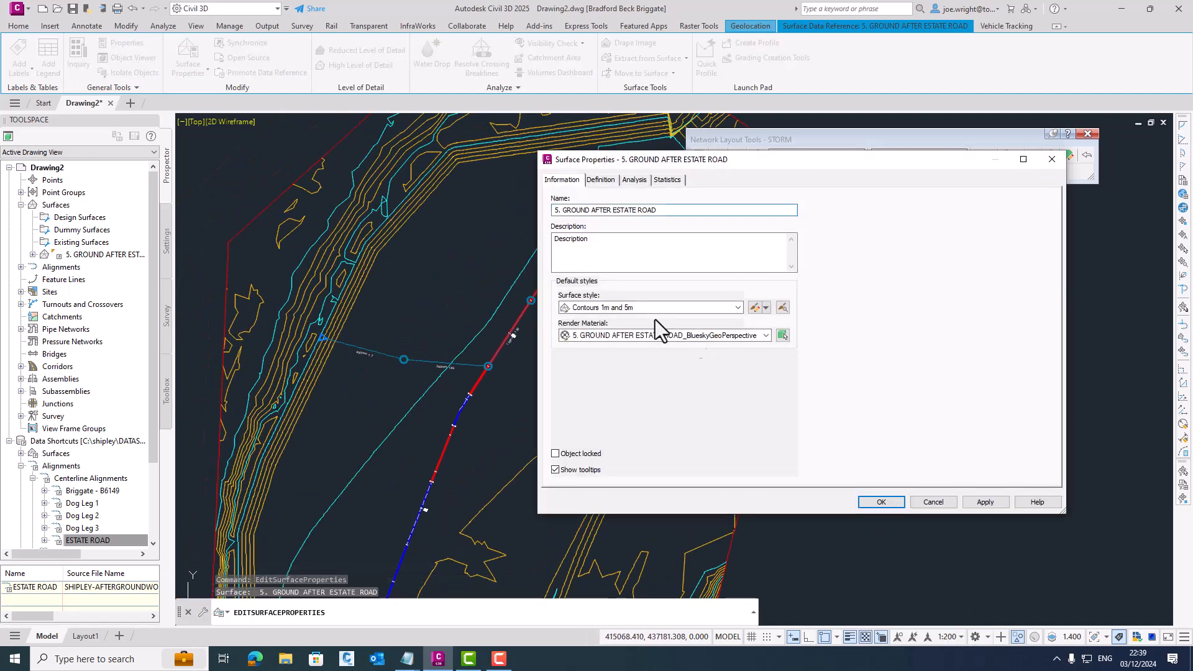
{"action": "left_click", "coordinate": [671, 307]}
{"action": "left_click", "coordinate": [646, 330]}
{"action": "left_click", "coordinate": [882, 502]}
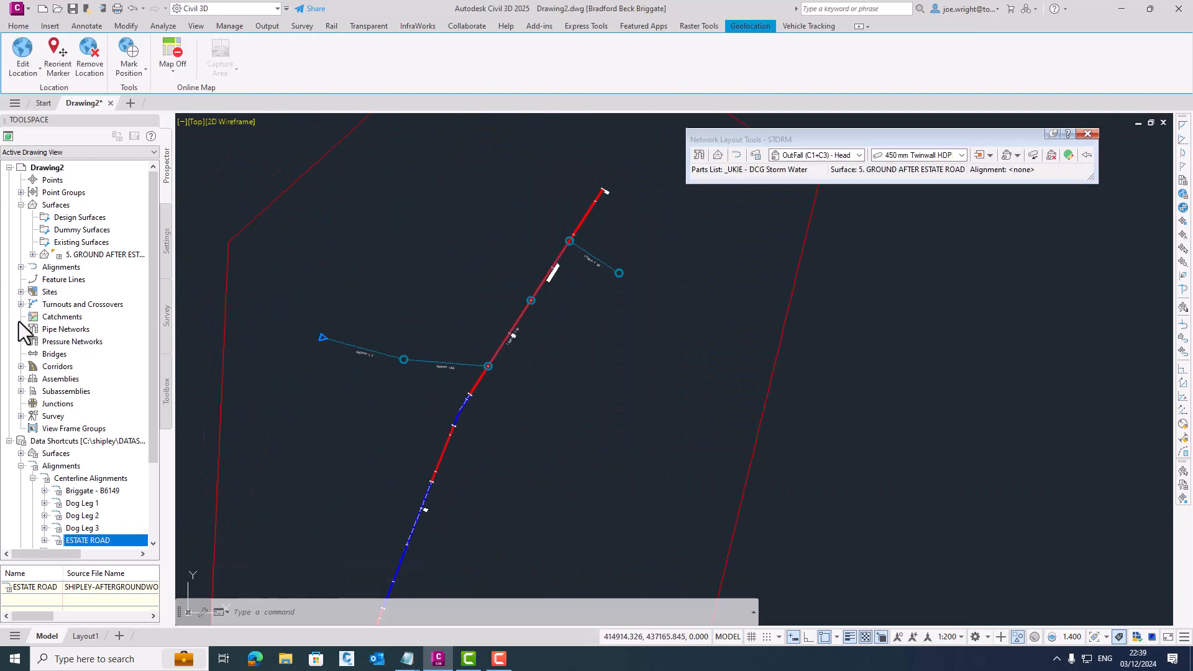
- Select the whole STORM network, inspect its pipes and structures in 3D in the Object Viewer, and close the viewer and layout tools
{"action": "left_click", "coordinate": [20, 329]}
{"action": "left_click", "coordinate": [33, 342]}
{"action": "right_click", "coordinate": [62, 402]}
{"action": "left_click", "coordinate": [96, 457]}
{"action": "right_click", "coordinate": [612, 349]}
{"action": "left_click", "coordinate": [671, 511]}
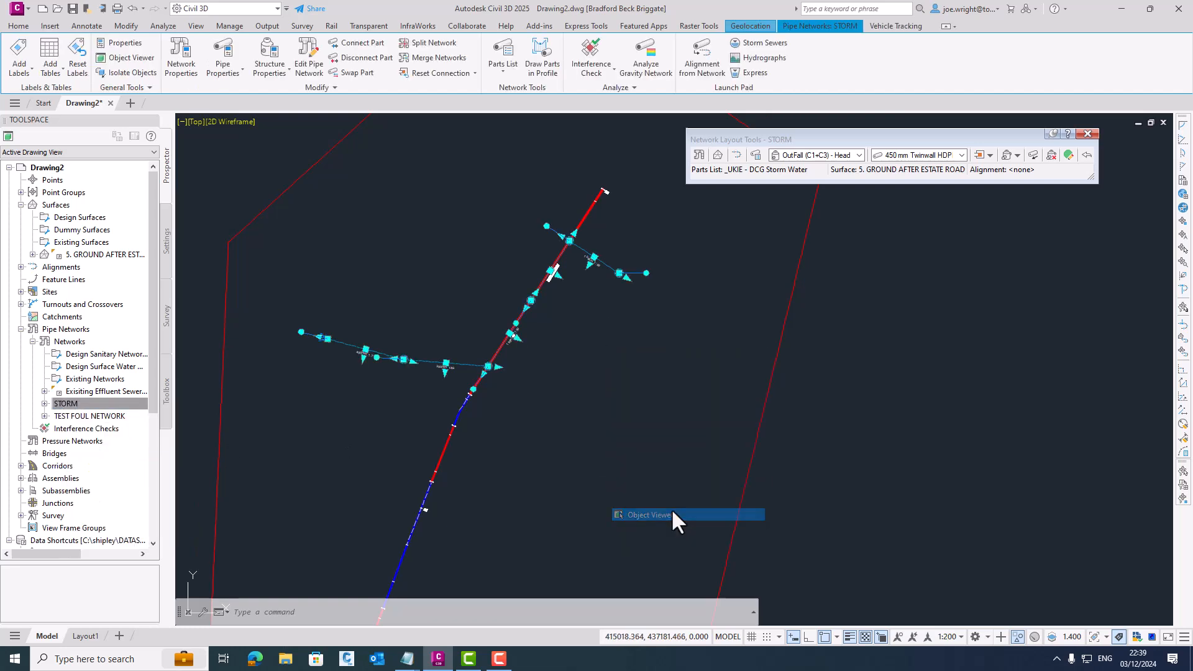
{"action": "left_click_drag", "start_coordinate": [650, 447], "coordinate": [724, 343]}
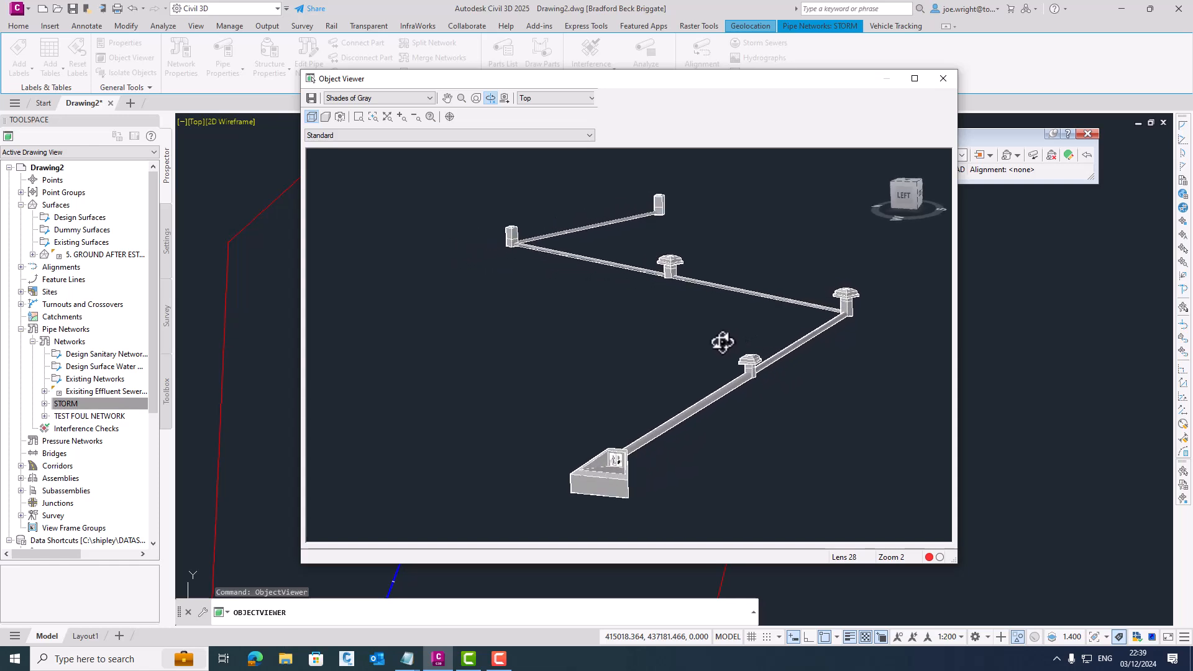
{"action": "scroll", "coordinate": [498, 241], "scroll_direction": "up", "scroll_amount": 5}
{"action": "middle_click_drag", "start_coordinate": [519, 234], "coordinate": [583, 433]}
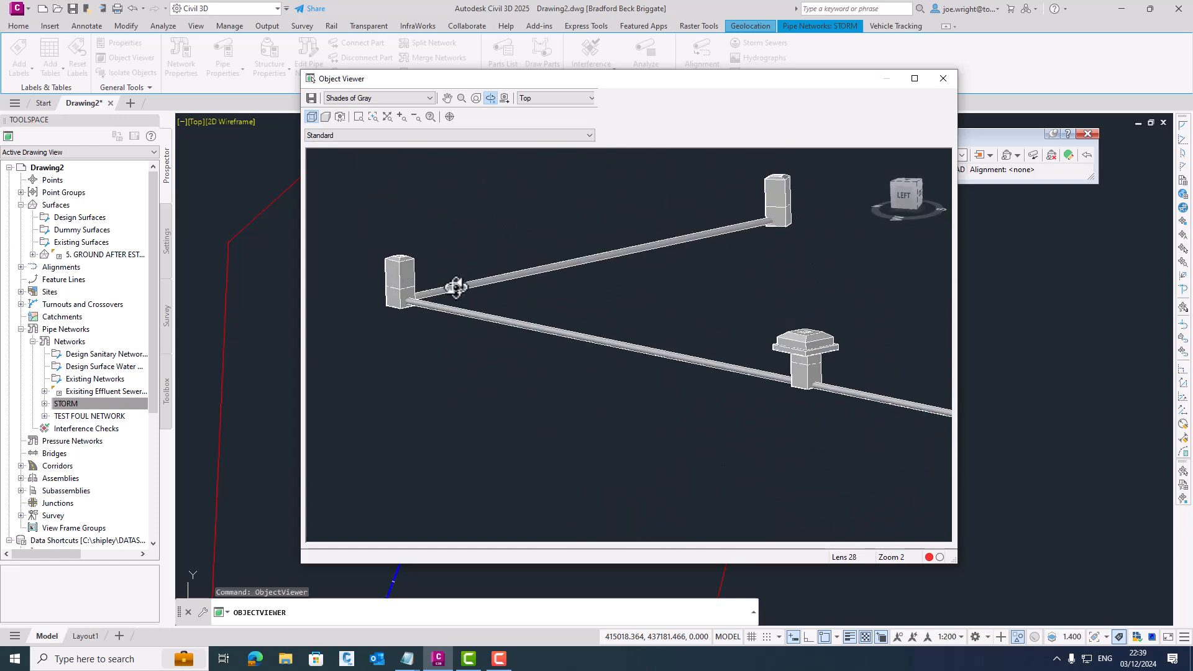
{"action": "left_click", "coordinate": [946, 81]}
{"action": "left_click", "coordinate": [1087, 133]}
- Create an alignment from the STORM network parts, from the eastern end structure to the outfall headwall, with profile and profile view enabled
{"action": "scroll", "coordinate": [825, 174], "scroll_direction": "up", "scroll_amount": 2}
{"action": "middle_click_drag", "start_coordinate": [485, 237], "coordinate": [756, 172]}
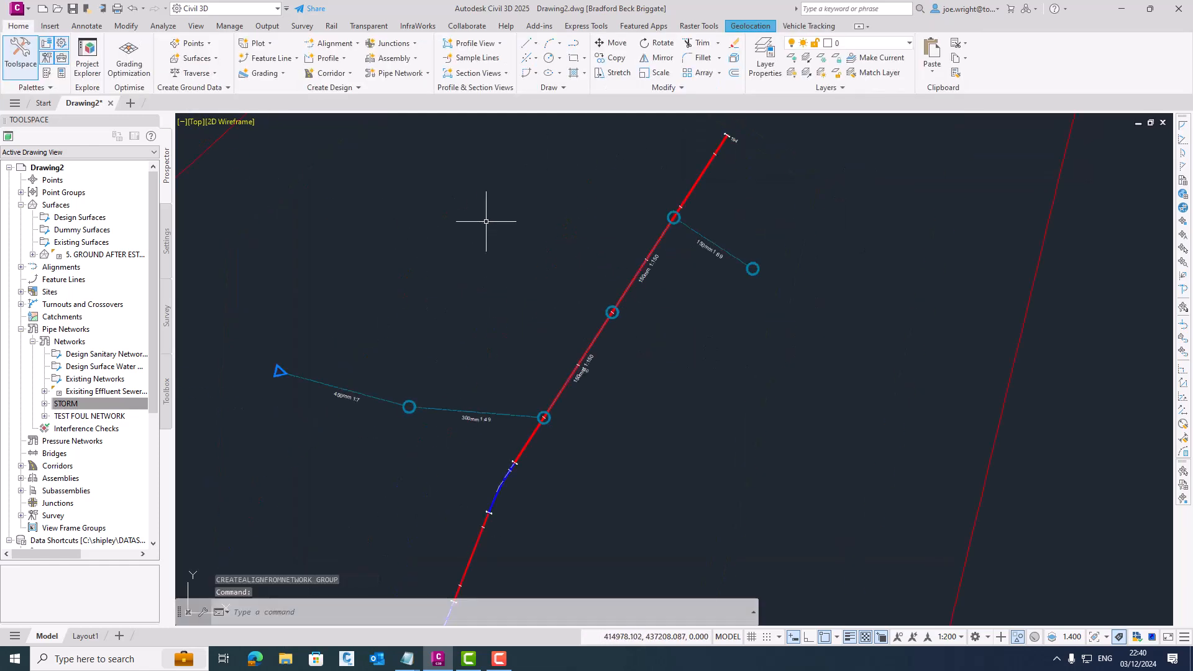
{"action": "left_click", "coordinate": [327, 44]}
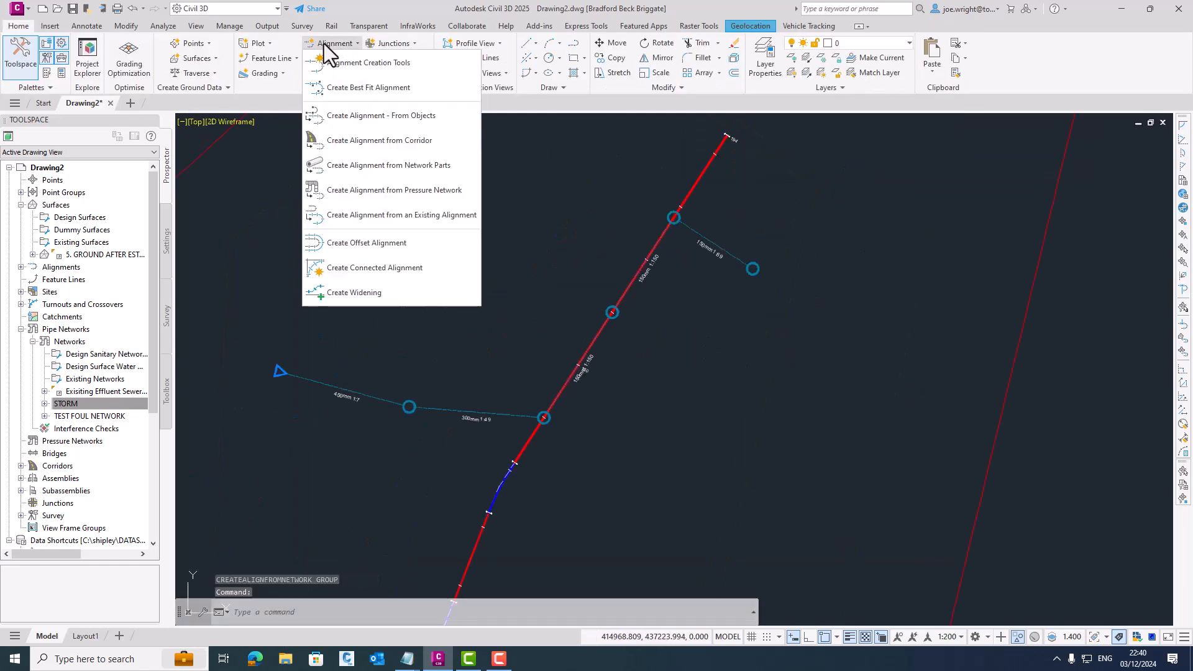
{"action": "left_click", "coordinate": [416, 161]}
{"action": "left_click", "coordinate": [751, 267]}
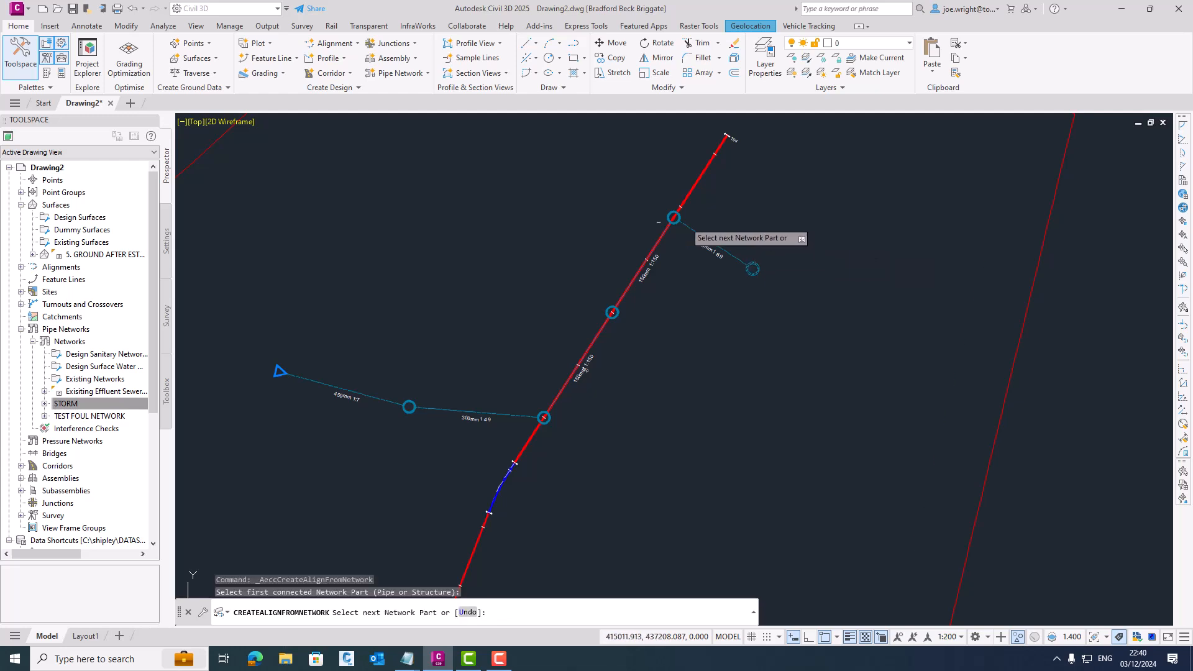
{"action": "left_click", "coordinate": [279, 371]}
{"action": "key", "text": "Return"}
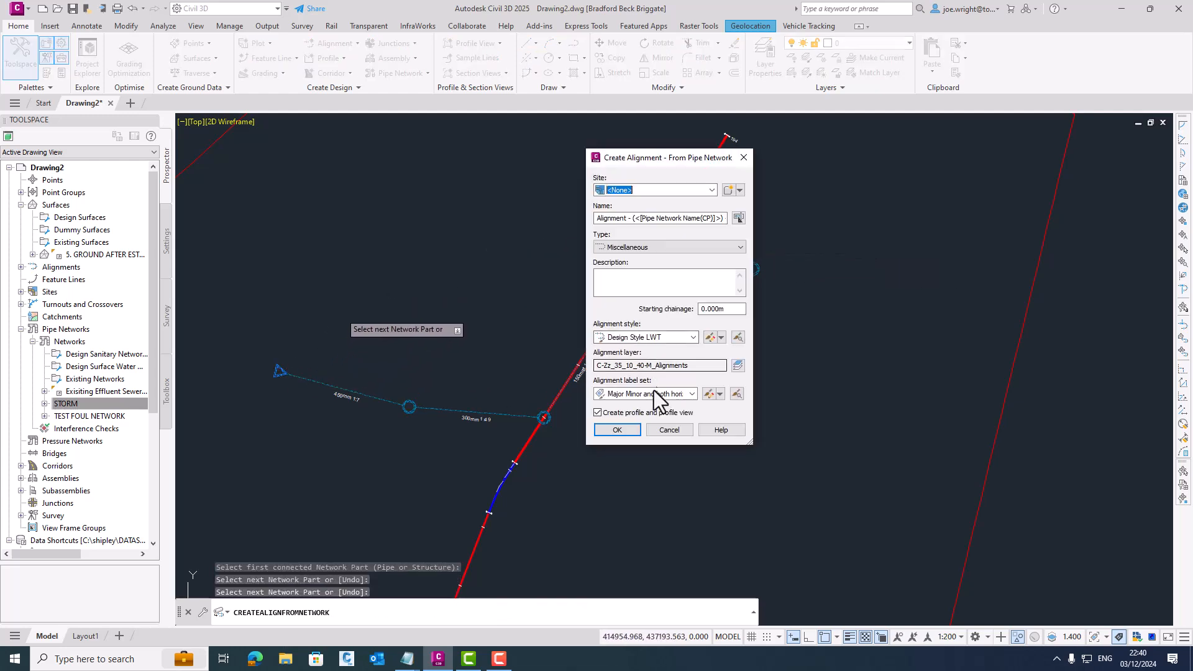
{"action": "left_click", "coordinate": [621, 429]}
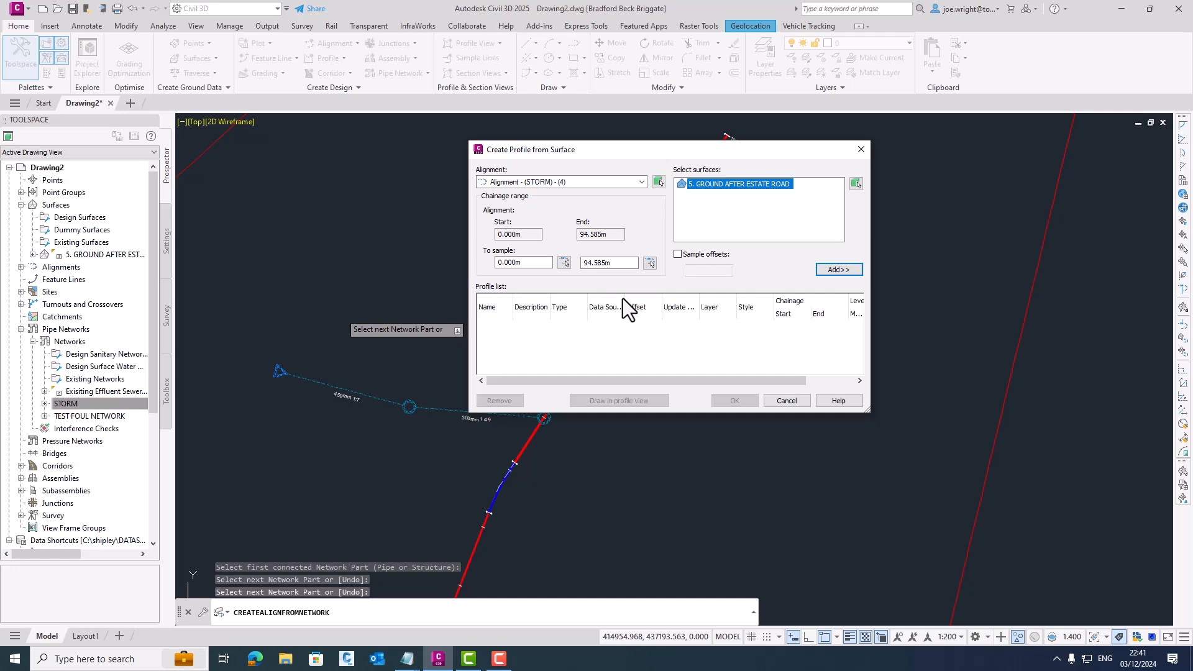
- Add a profile of the 5. GROUND AFTER ESTATE ROAD surface and place a Natural Scale profile view northwest of the site
{"action": "left_click", "coordinate": [839, 269]}
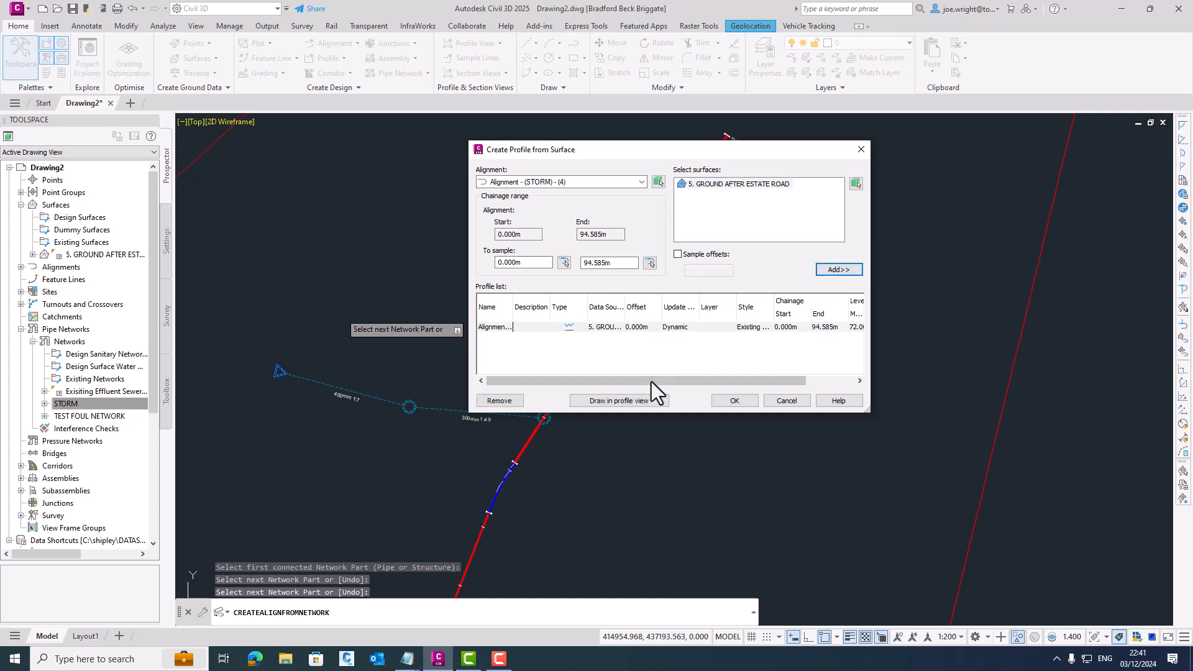
{"action": "left_click", "coordinate": [638, 400]}
{"action": "left_click", "coordinate": [512, 315]}
{"action": "left_click", "coordinate": [521, 349]}
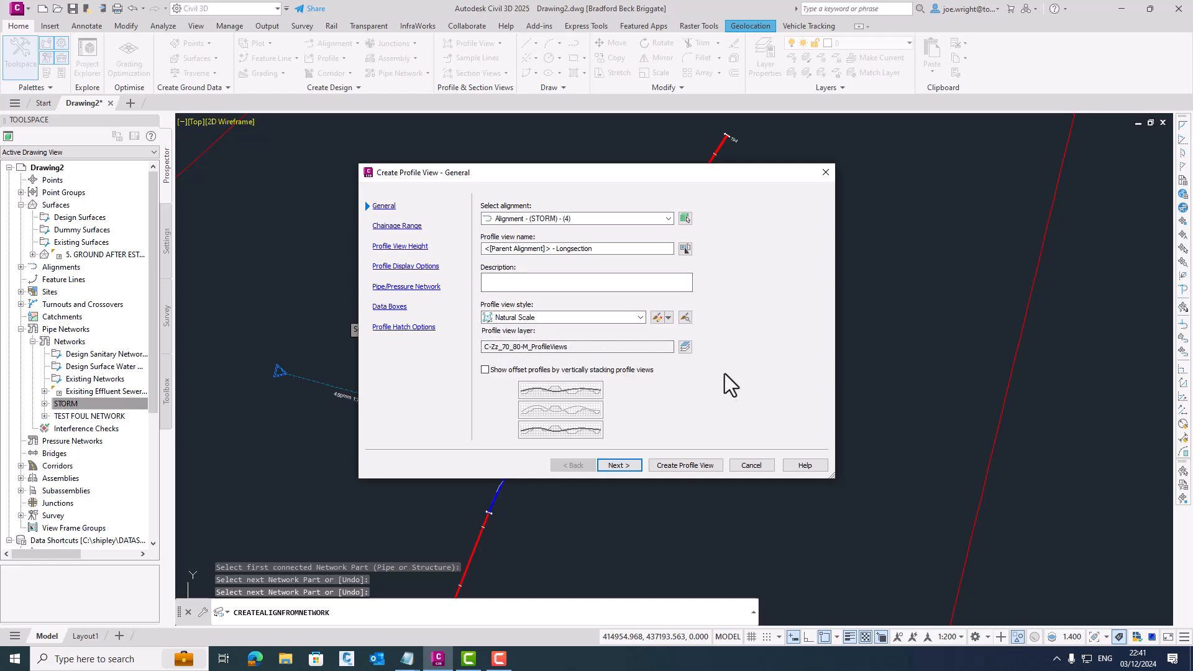
{"action": "left_click", "coordinate": [685, 464]}
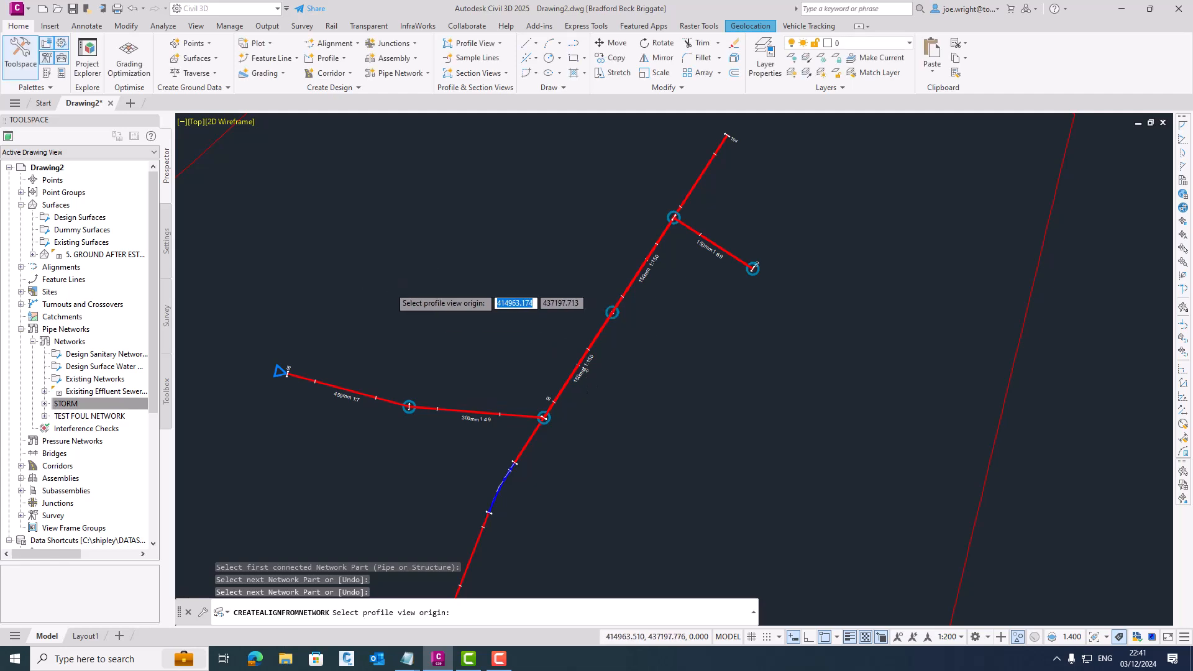
{"action": "scroll", "coordinate": [338, 277], "scroll_direction": "down", "scroll_amount": 3}
{"action": "middle_click_drag", "start_coordinate": [348, 271], "coordinate": [639, 341]}
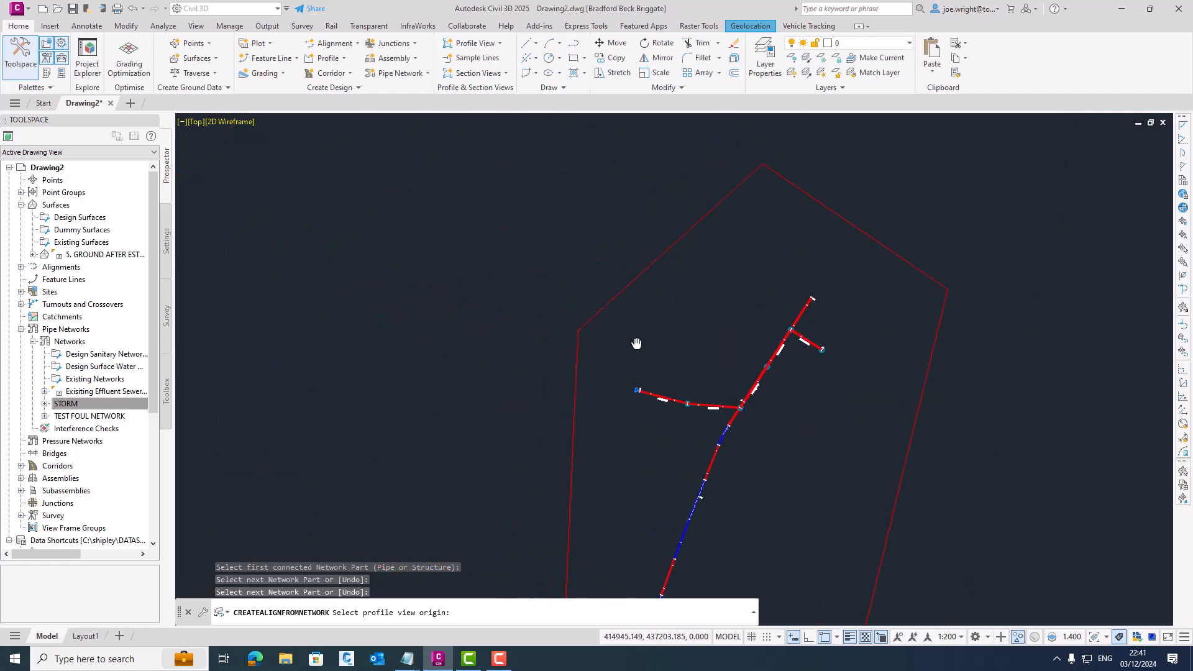
{"action": "left_click", "coordinate": [294, 240]}
- Split model space into two viewports, one above the other, and frame the longsection in the upper one
{"action": "left_click", "coordinate": [181, 122]}
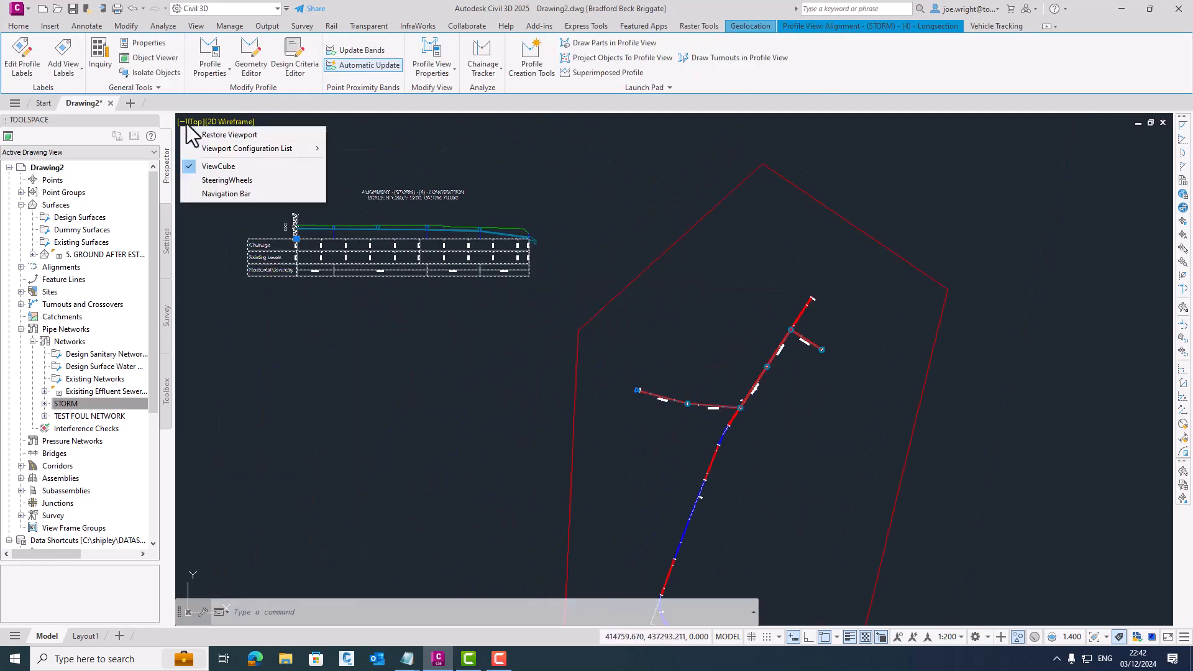
{"action": "mouse_move", "coordinate": [255, 149]}
{"action": "left_click", "coordinate": [385, 193]}
{"action": "scroll", "coordinate": [324, 208], "scroll_direction": "up", "scroll_amount": 8}
{"action": "middle_click_drag", "start_coordinate": [324, 208], "coordinate": [918, 395]}
{"action": "left_click", "coordinate": [327, 209]}
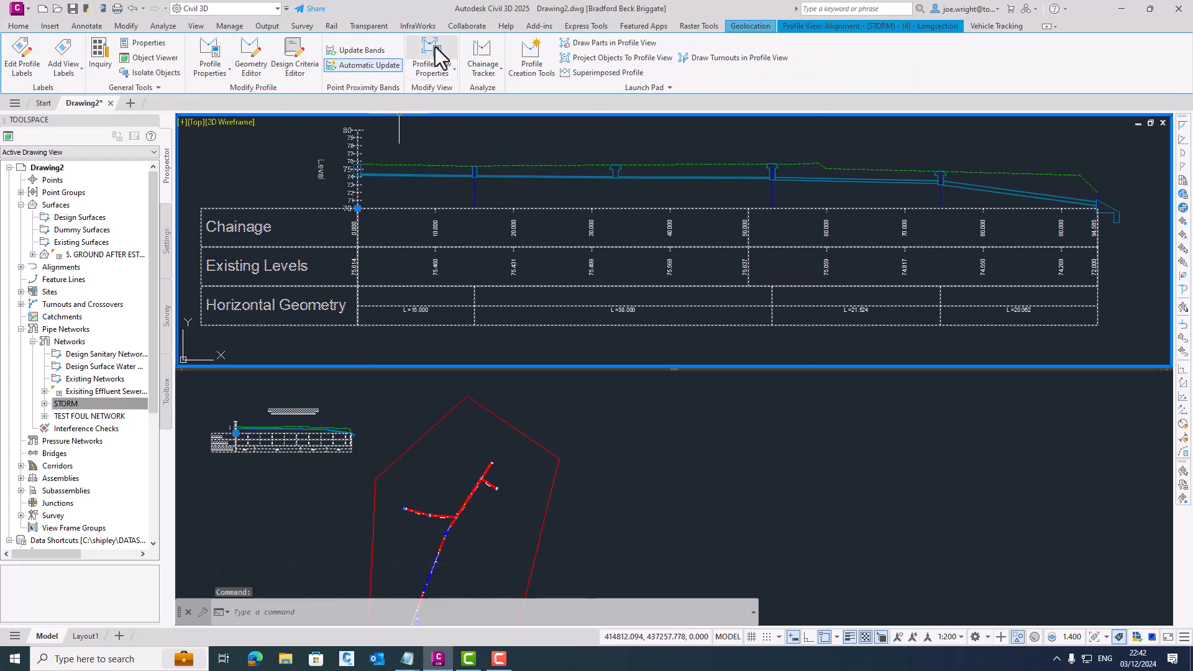
- Remove the Chainage, Existing Levels and Horizontal Geometry data boxes from the STORM longsection
{"action": "left_click", "coordinate": [438, 56]}
{"action": "left_click", "coordinate": [825, 247]}
{"action": "left_click", "coordinate": [994, 312]}
{"action": "left_click", "coordinate": [995, 312]}
{"action": "left_click", "coordinate": [995, 312]}
{"action": "left_click", "coordinate": [836, 410]}
{"action": "middle_click_drag", "start_coordinate": [549, 241], "coordinate": [539, 294]}
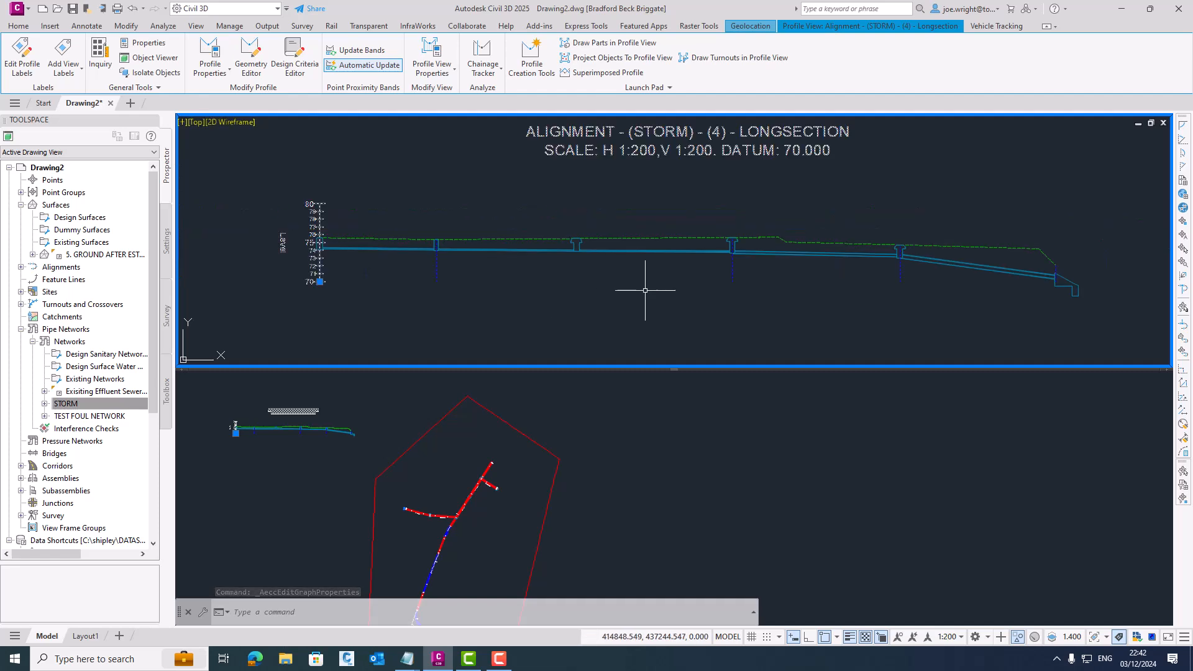
- Enlarge the lower viewport to show the network plan and keep the longsection framed in the shallower upper viewport
{"action": "left_click", "coordinate": [466, 500]}
{"action": "scroll", "coordinate": [459, 499], "scroll_direction": "up", "scroll_amount": 2}
{"action": "middle_click_drag", "start_coordinate": [473, 496], "coordinate": [628, 466]}
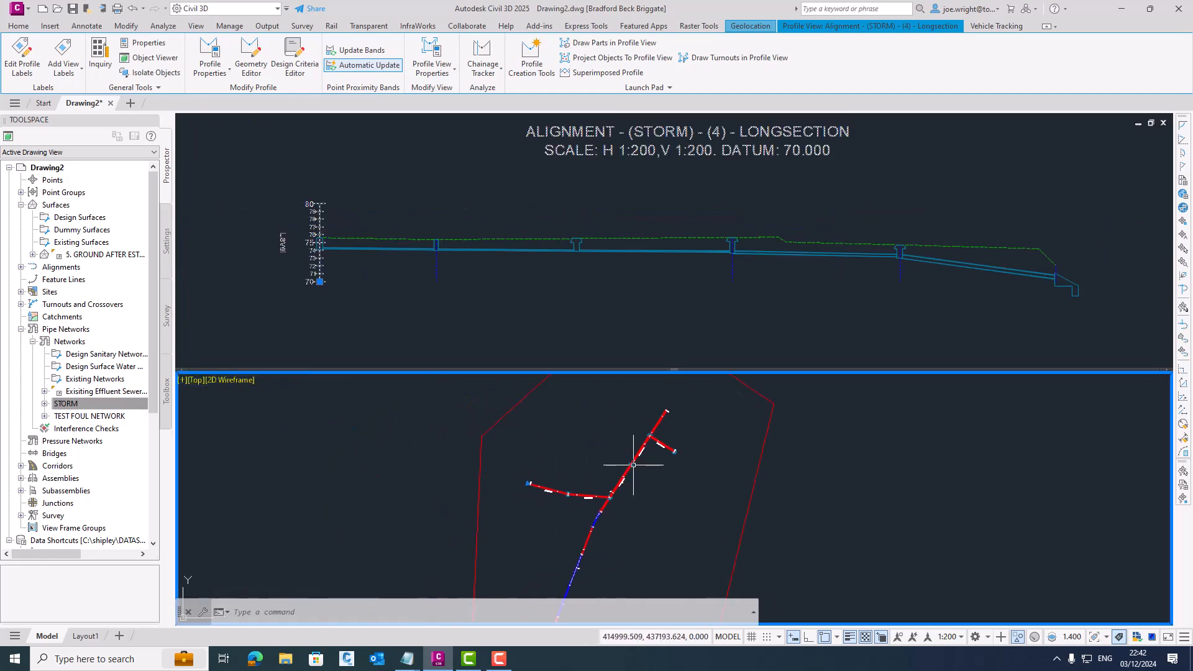
{"action": "left_click_drag", "start_coordinate": [623, 370], "coordinate": [597, 250]}
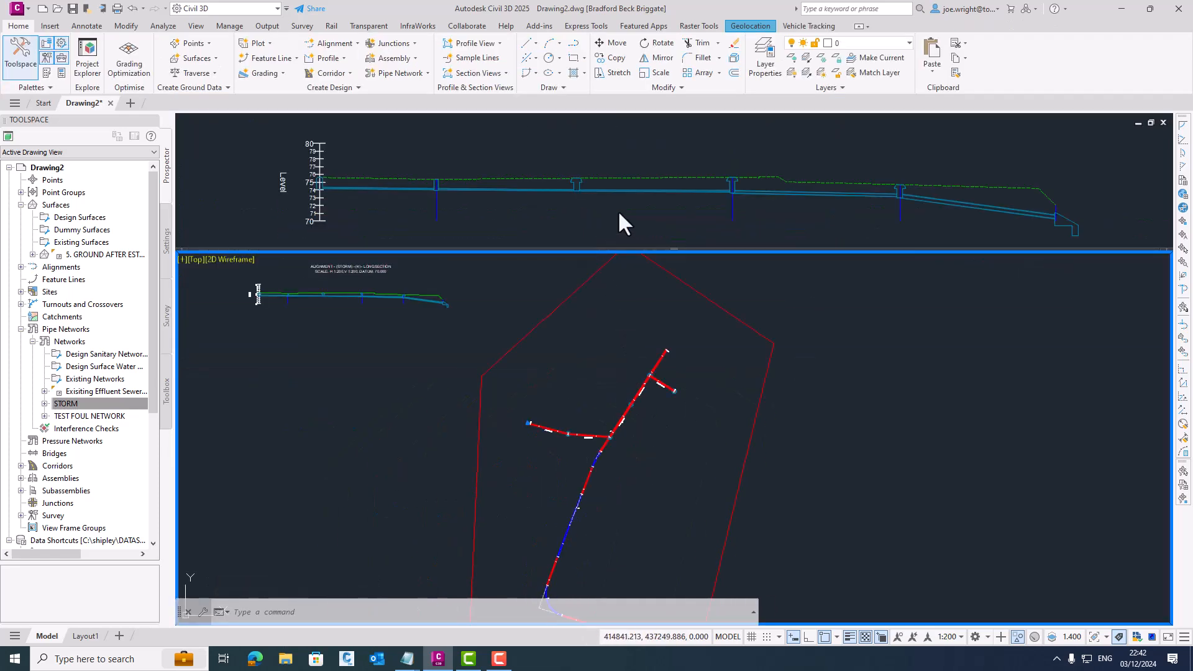
{"action": "left_click", "coordinate": [610, 210]}
{"action": "middle_click_drag", "start_coordinate": [610, 209], "coordinate": [557, 202]}
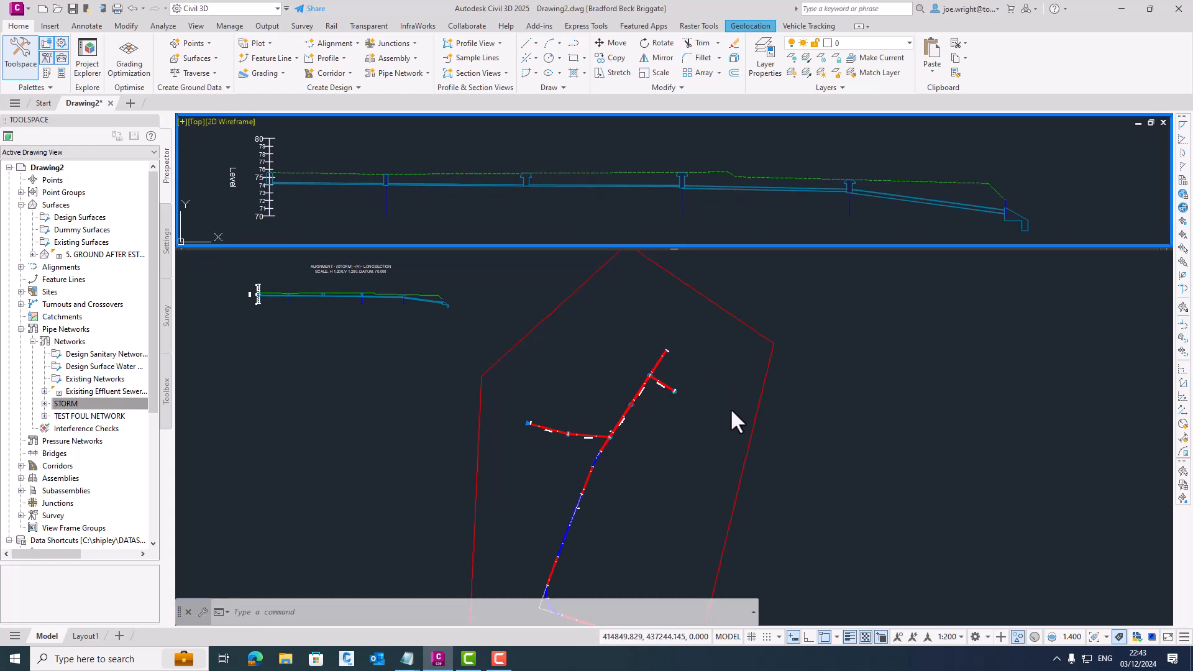
{"action": "left_click", "coordinate": [579, 413]}
{"action": "scroll", "coordinate": [581, 412], "scroll_direction": "up", "scroll_amount": 4}
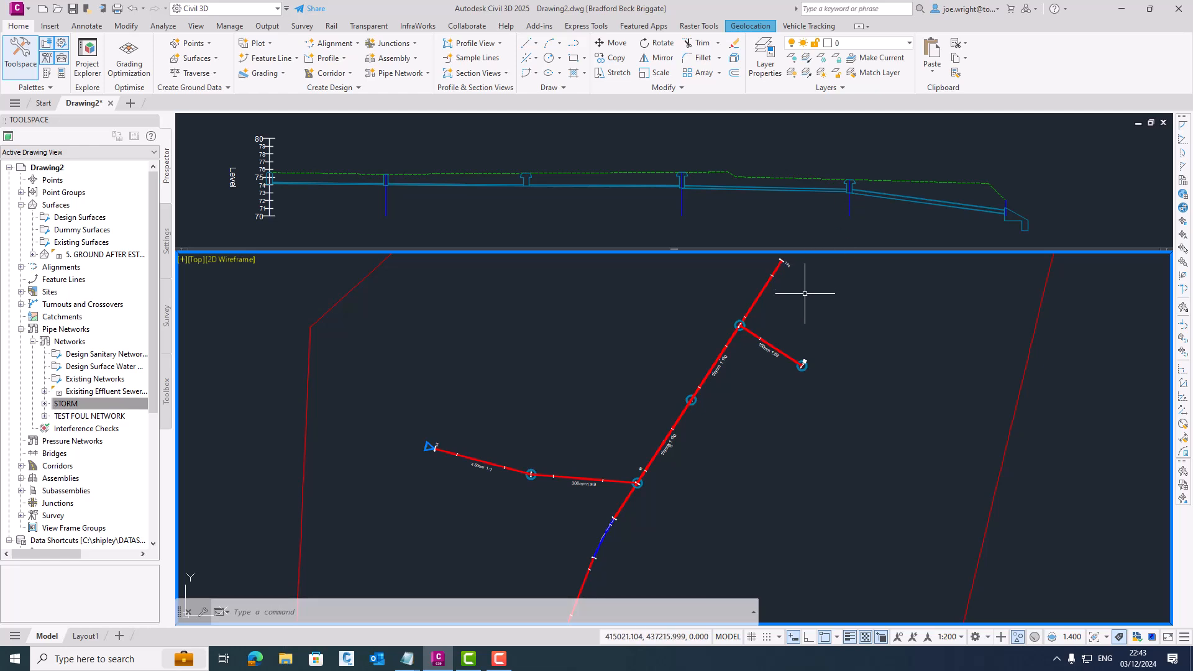
- Stretch the eastern end of the STORM alignment about 3.1 m beyond the end structure, in line with the pipe
{"action": "scroll", "coordinate": [799, 358], "scroll_direction": "up", "scroll_amount": 3}
{"action": "left_click", "coordinate": [826, 348]}
{"action": "left_click", "coordinate": [867, 379]}
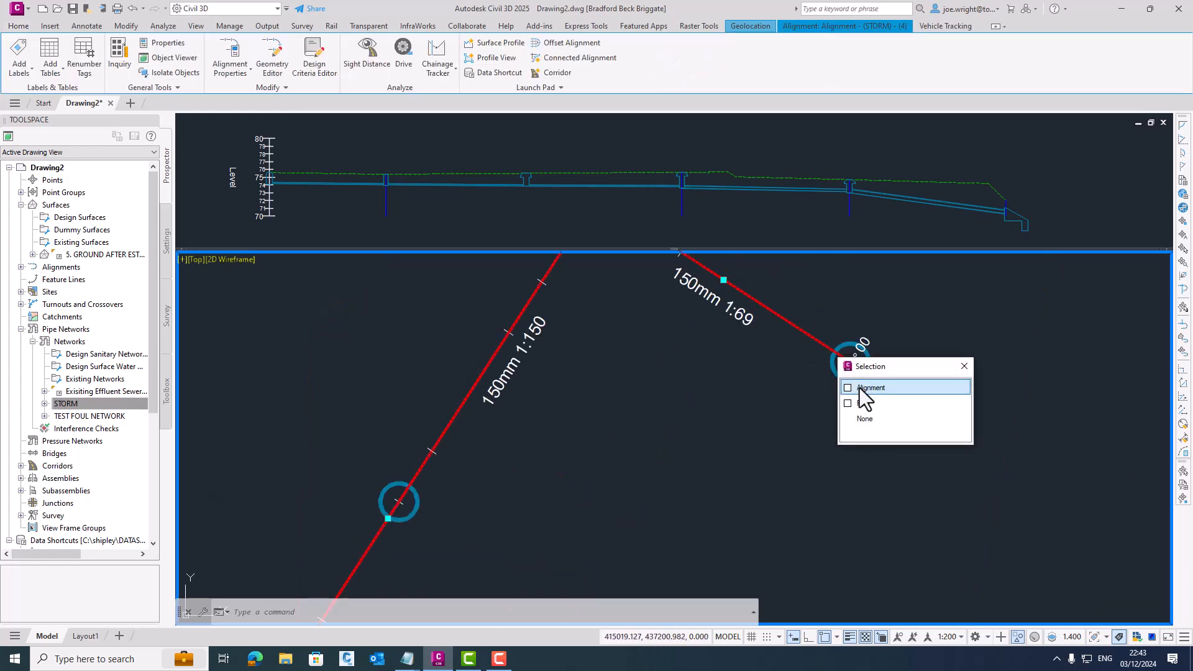
{"action": "left_click", "coordinate": [851, 362]}
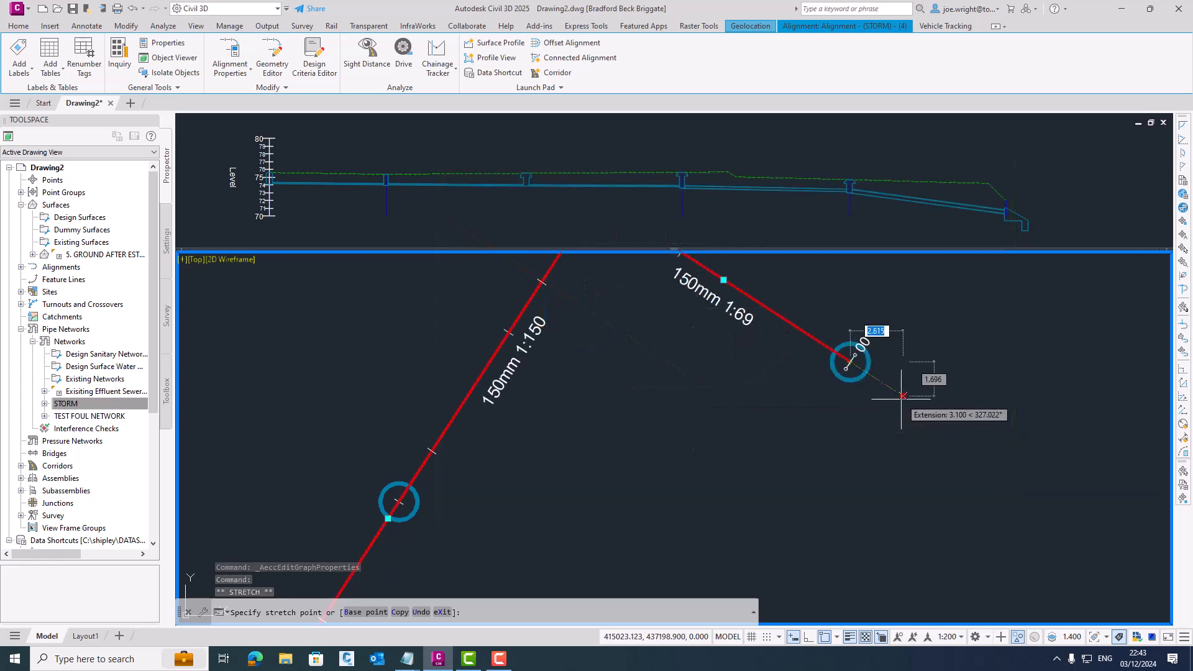
{"action": "left_click", "coordinate": [903, 398]}
- Stretch the western end of the STORM alignment about 5 m past the outfall headwall, in line with the 450 mm pipe
{"action": "scroll", "coordinate": [725, 399], "scroll_direction": "down", "scroll_amount": 6}
{"action": "middle_click_drag", "start_coordinate": [649, 464], "coordinate": [889, 437]}
{"action": "scroll", "coordinate": [559, 454], "scroll_direction": "up", "scroll_amount": 4}
{"action": "scroll", "coordinate": [674, 439], "scroll_direction": "up", "scroll_amount": 2}
{"action": "left_click", "coordinate": [733, 461]}
{"action": "key", "text": "Escape"}
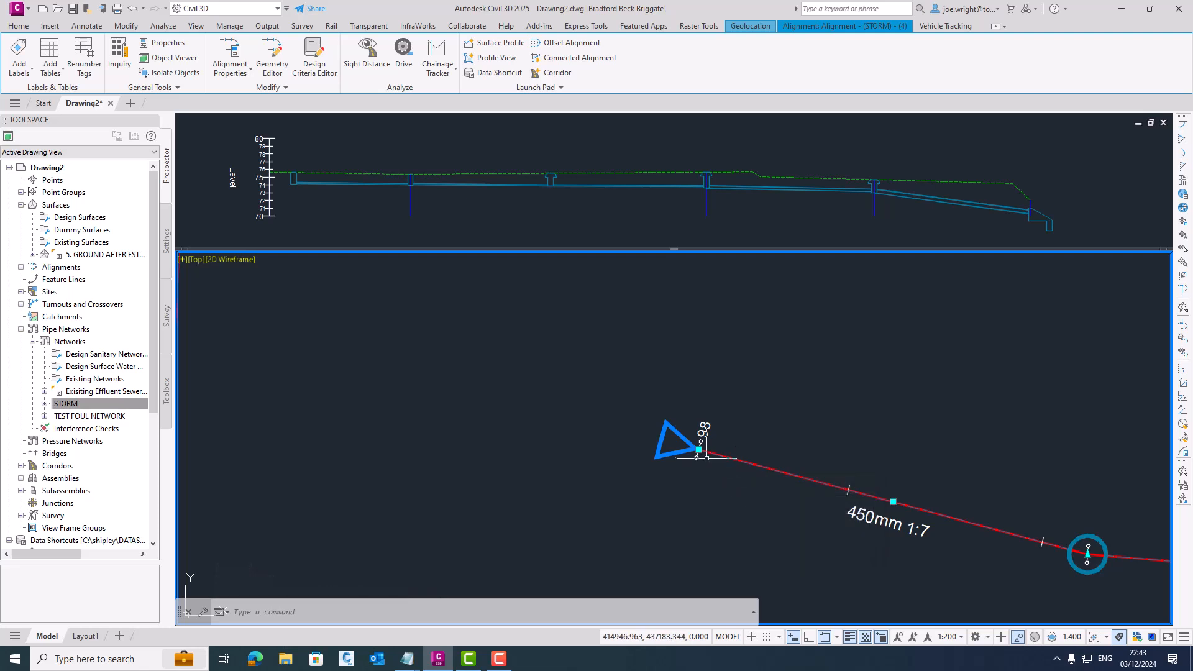
{"action": "left_click", "coordinate": [699, 448]}
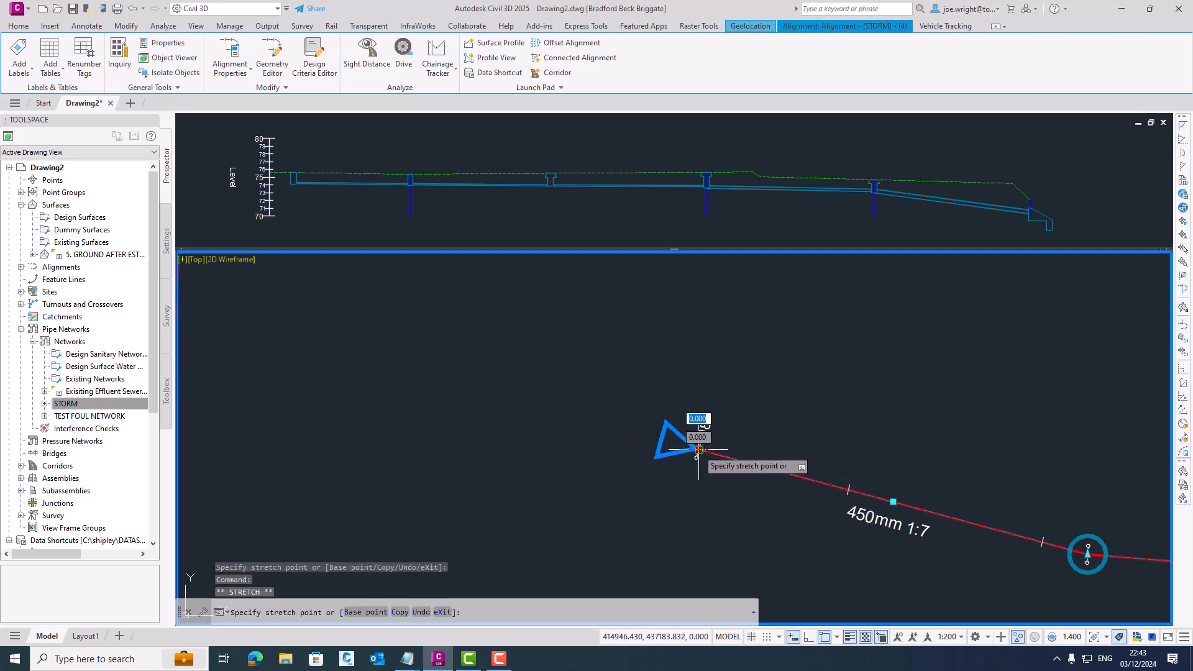
{"action": "scroll", "coordinate": [606, 420], "scroll_direction": "up", "scroll_amount": 2}
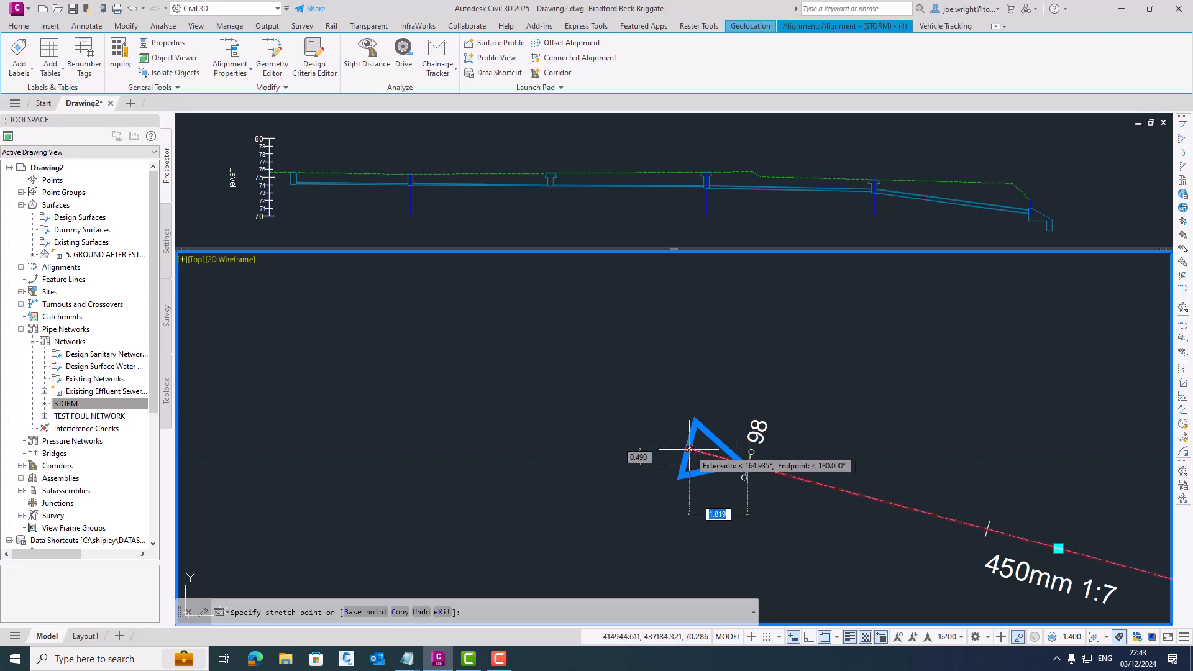
{"action": "left_click", "coordinate": [599, 425]}
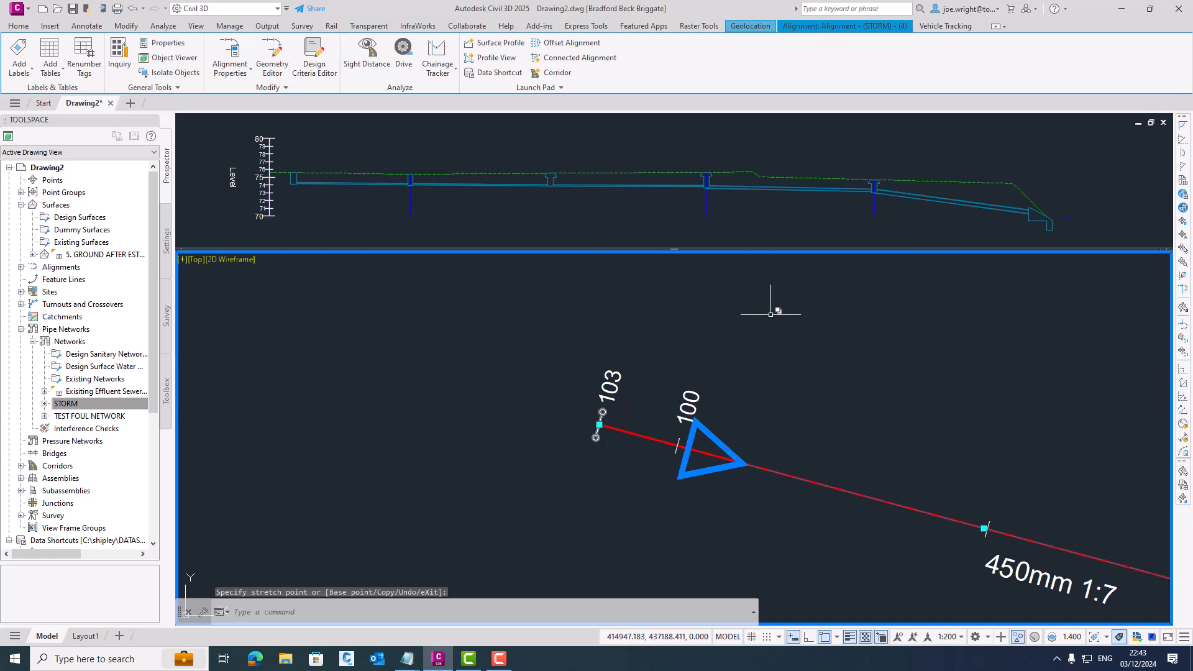
- Swap the second structure from the upstream end of the longsection for a Type D (B37b) :Rect Flex (vehicle load)
{"action": "scroll", "coordinate": [808, 407], "scroll_direction": "down", "scroll_amount": 3}
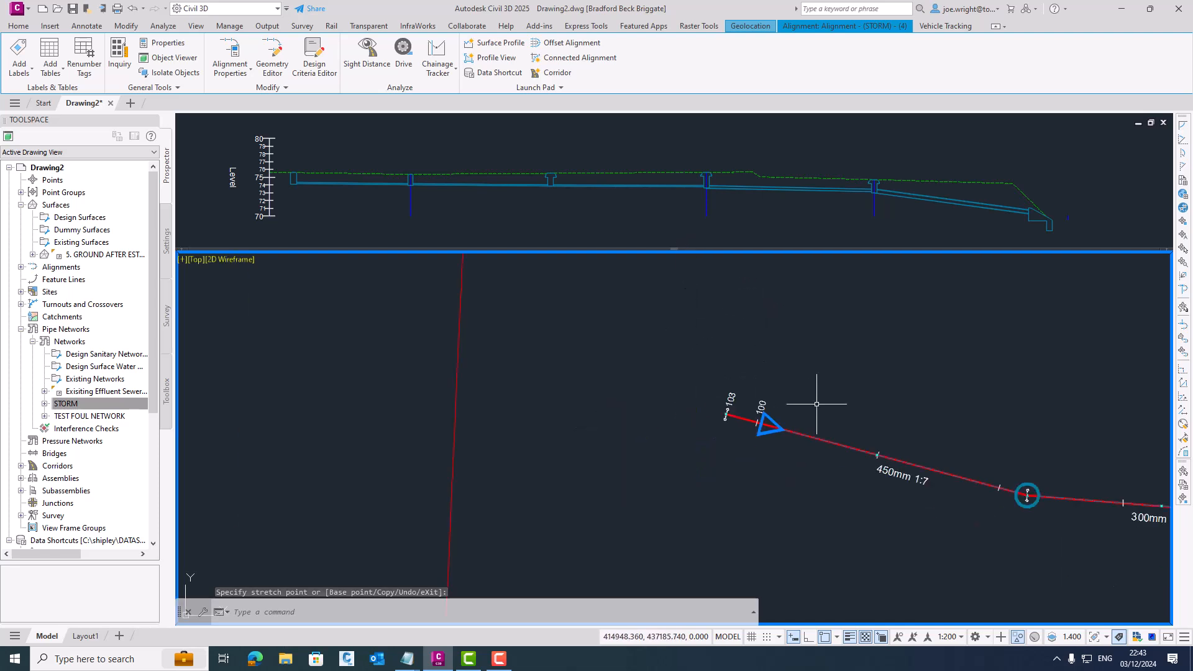
{"action": "middle_click_drag", "start_coordinate": [958, 388], "coordinate": [489, 380]}
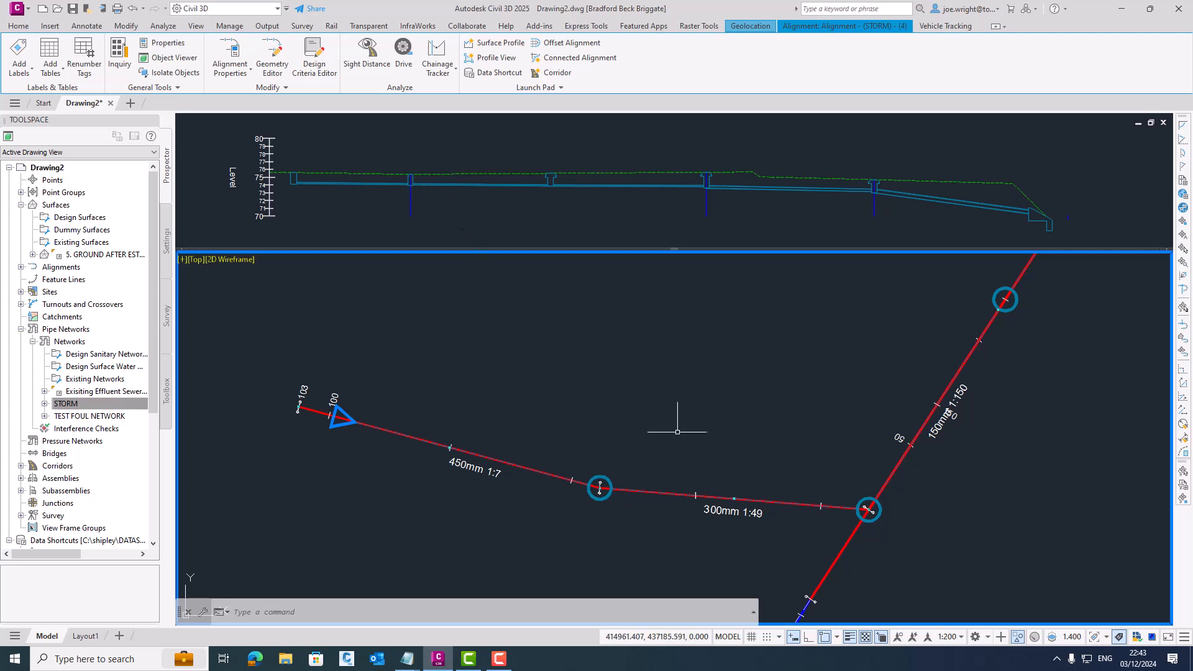
{"action": "left_click", "coordinate": [412, 179]}
{"action": "key", "text": "Escape"}
{"action": "key", "text": "Escape"}
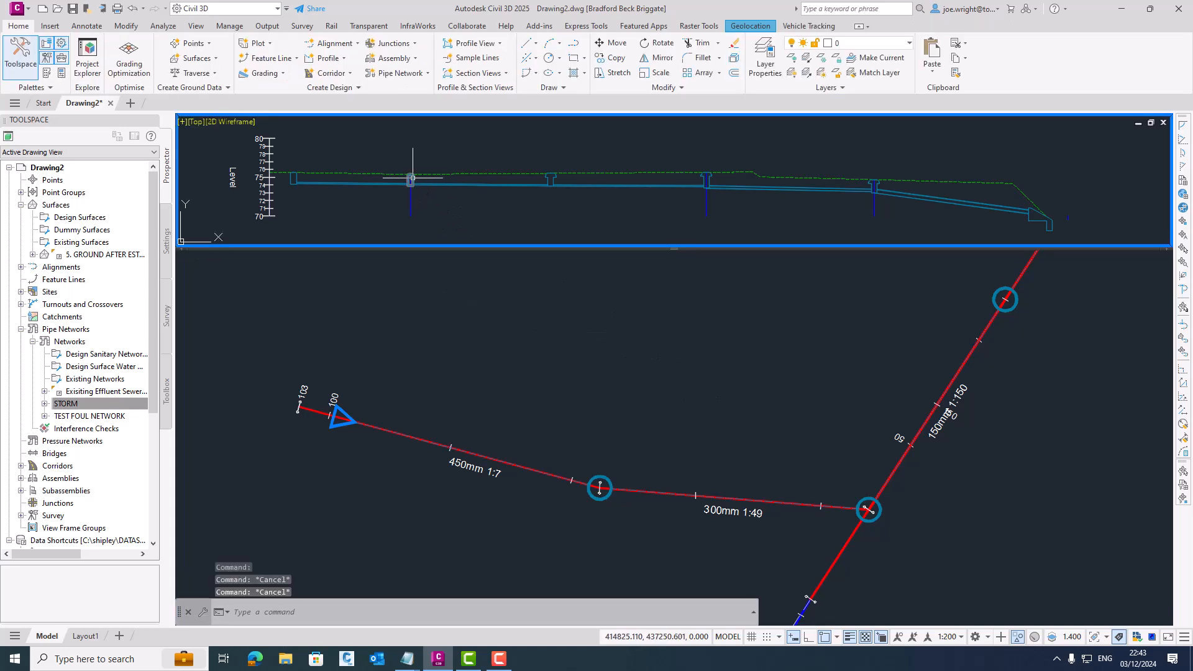
{"action": "left_click", "coordinate": [411, 178]}
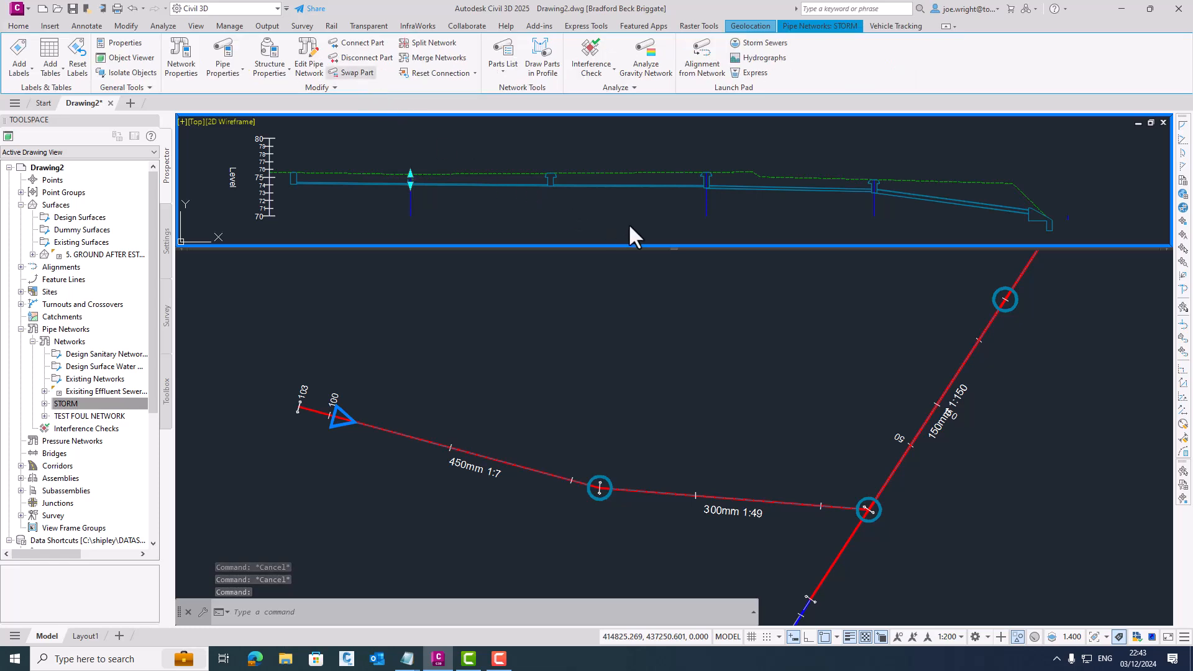
{"action": "left_click_drag", "start_coordinate": [692, 322], "coordinate": [692, 303]}
{"action": "left_click", "coordinate": [551, 253]}
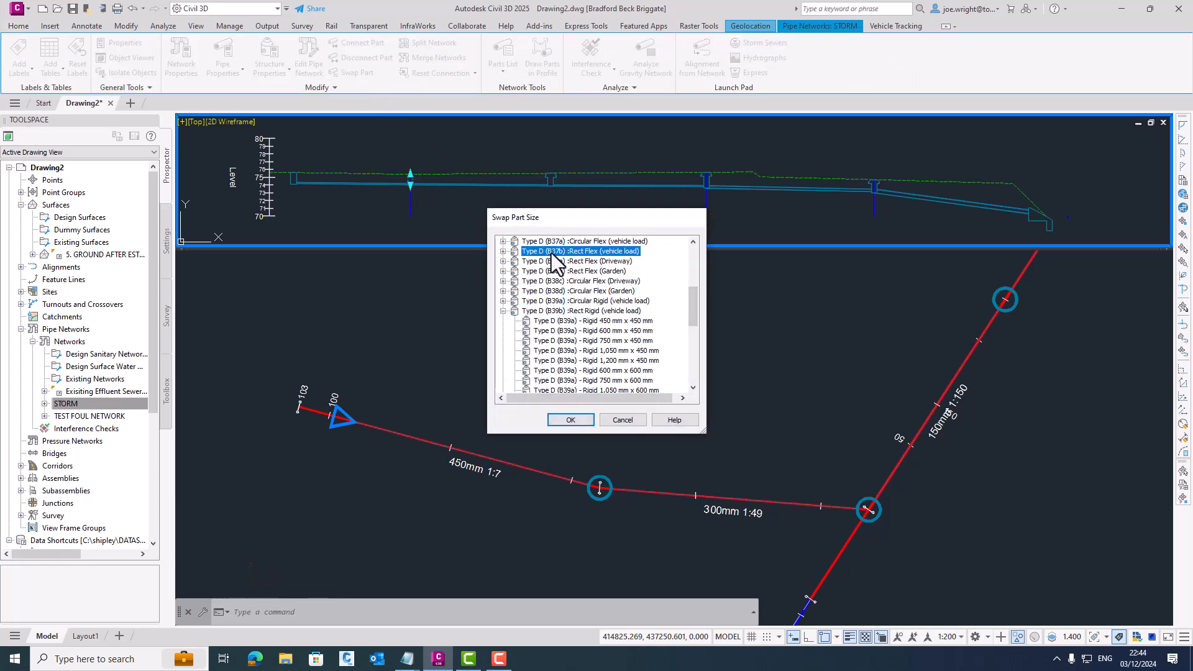
{"action": "left_click", "coordinate": [569, 420]}
{"action": "key", "text": "Escape"}
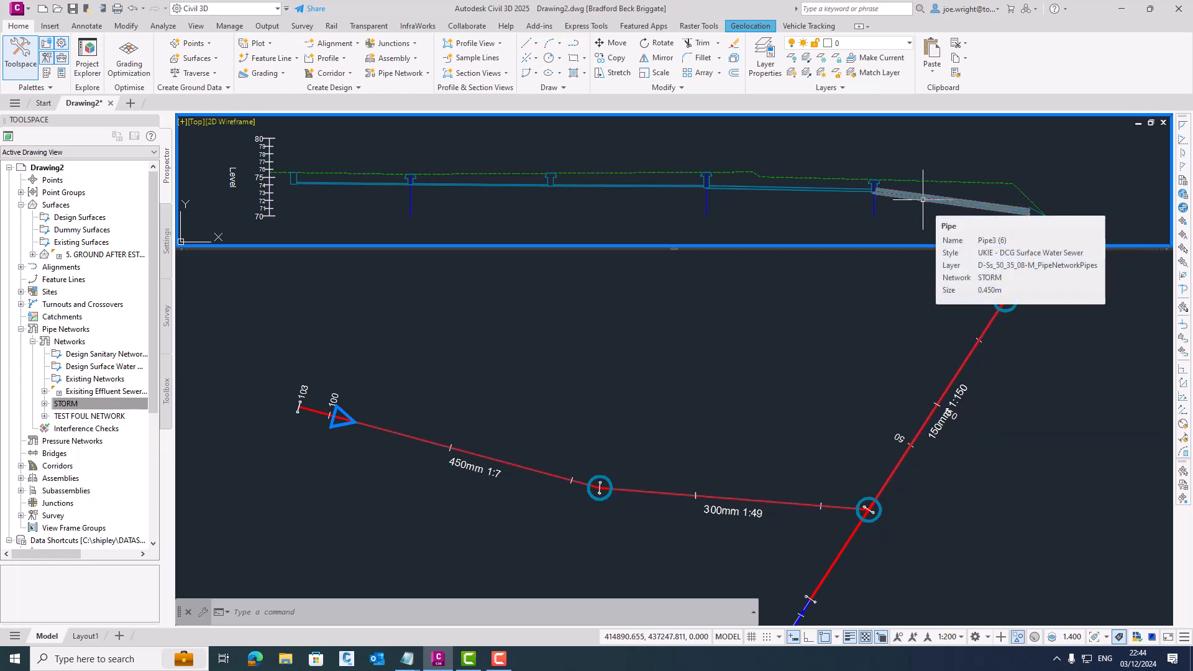
- Raise the outfall headwall in the longsection so that its base sits above the end of the 450 mm pipe
{"action": "scroll", "coordinate": [984, 192], "scroll_direction": "up", "scroll_amount": 5}
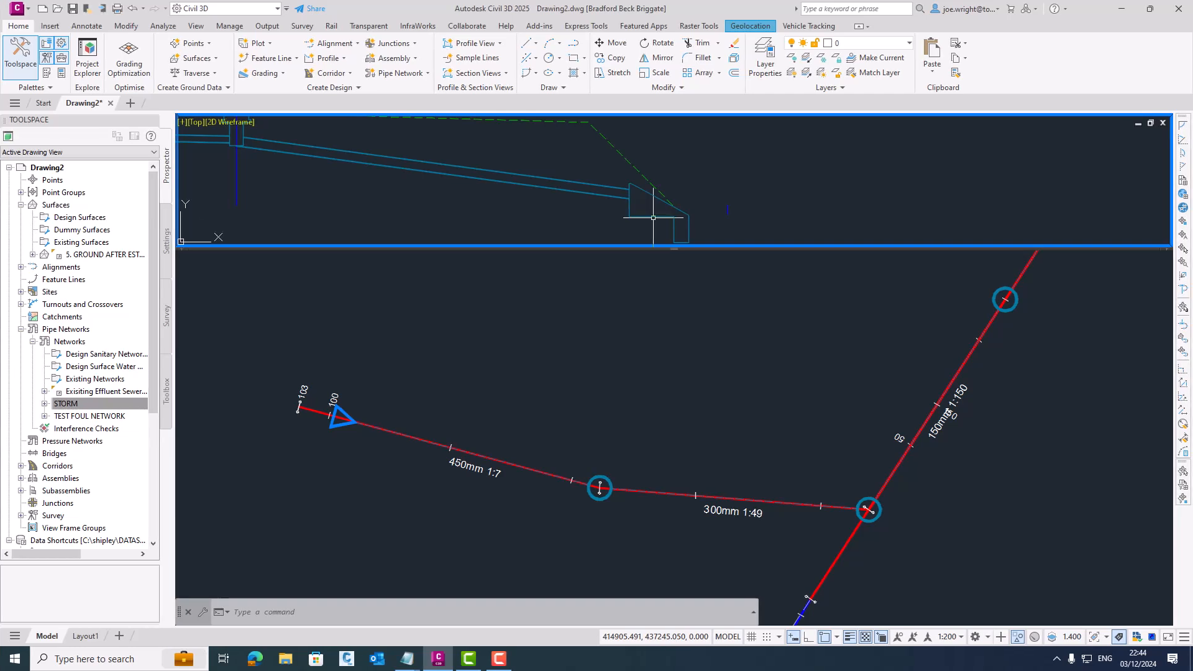
{"action": "left_click", "coordinate": [631, 187]}
{"action": "left_click", "coordinate": [632, 146]}
{"action": "key", "text": "Escape"}
{"action": "key", "text": "Escape"}
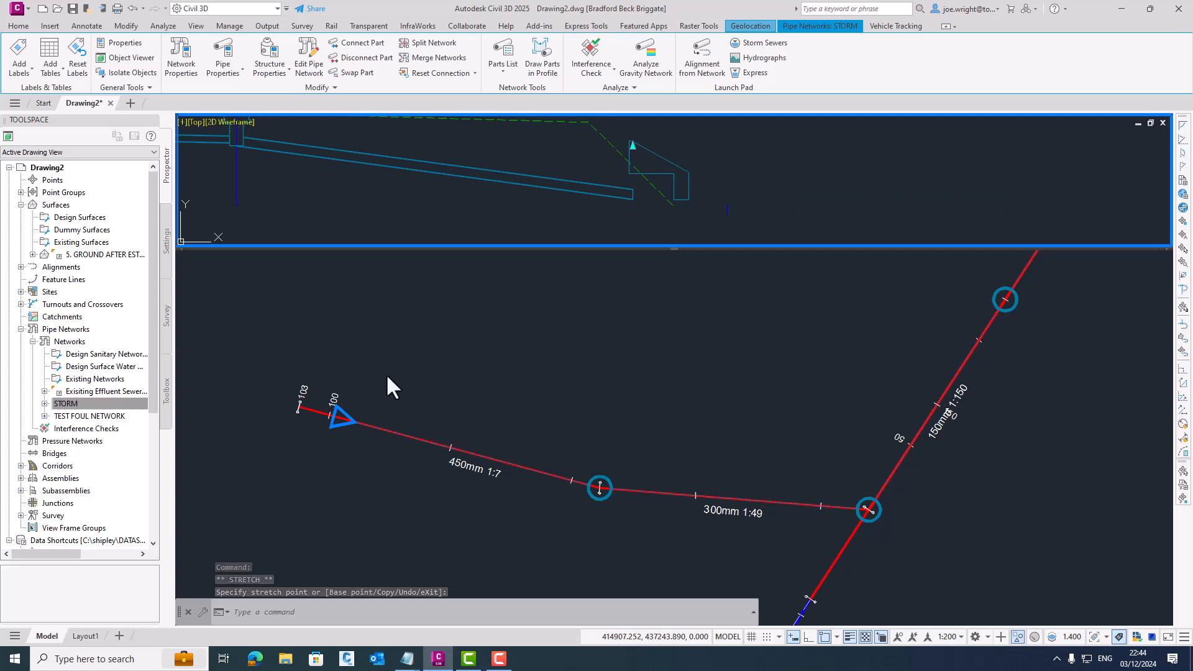
- Move the outfall headwall in plan a short distance upstream, keeping it in line with the 450 mm pipe
{"action": "left_click", "coordinate": [349, 419]}
{"action": "left_click", "coordinate": [348, 419]}
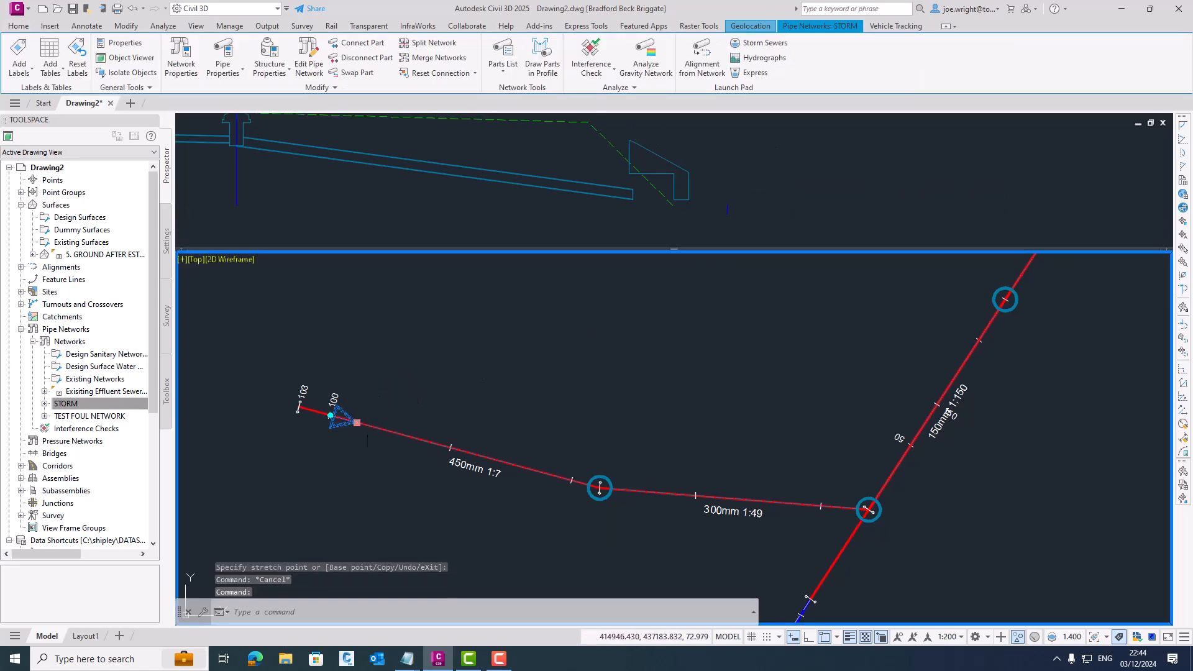
{"action": "left_click", "coordinate": [356, 423]}
{"action": "left_click", "coordinate": [630, 206]}
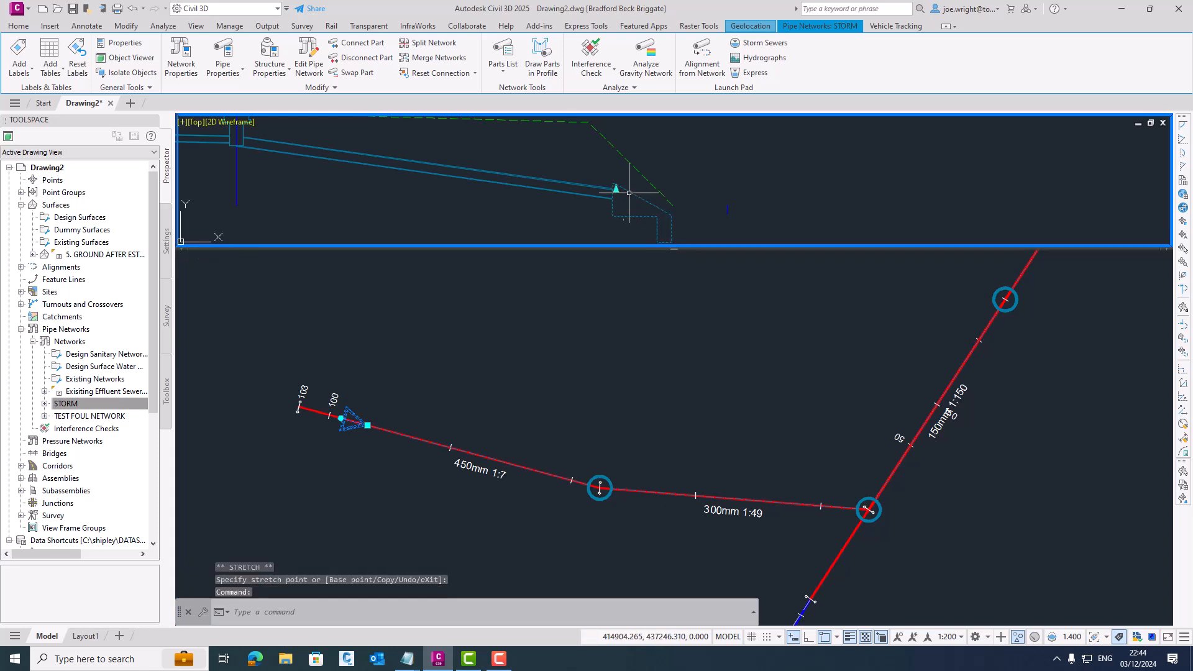
- Raise the outfall headwall above the 450 mm pipe's end in the longsection and apply the network rules to it
{"action": "left_click", "coordinate": [631, 141]}
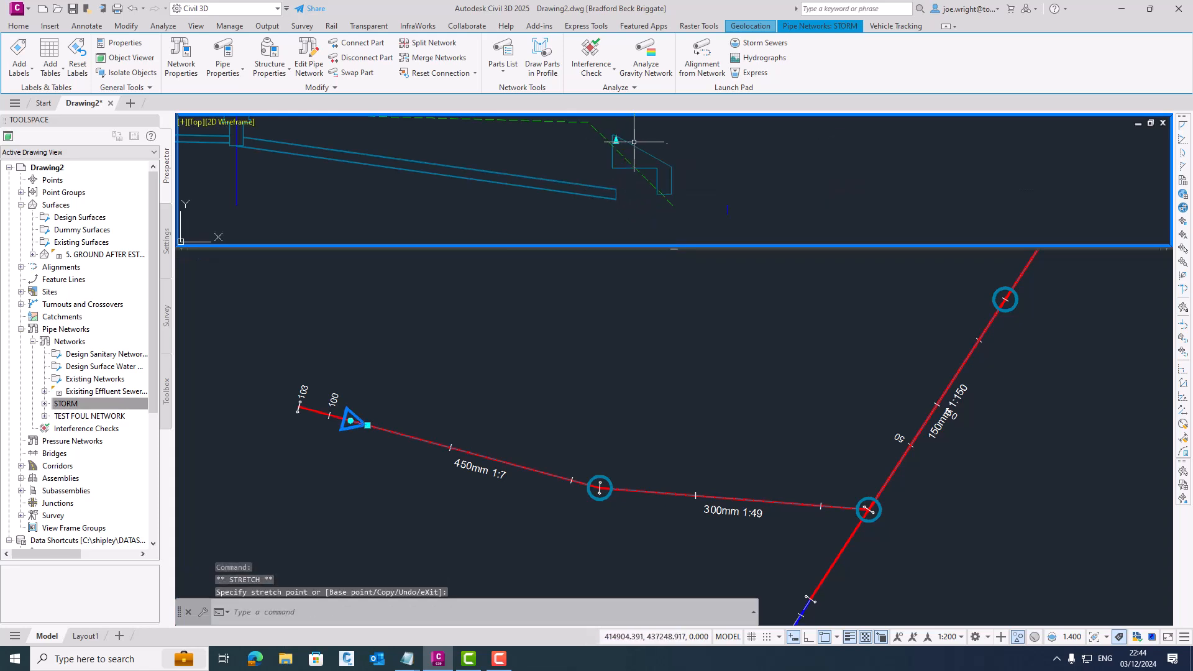
{"action": "left_click", "coordinate": [615, 195]}
{"action": "key", "text": "Escape"}
{"action": "right_click", "coordinate": [622, 167]}
{"action": "left_click", "coordinate": [672, 336]}
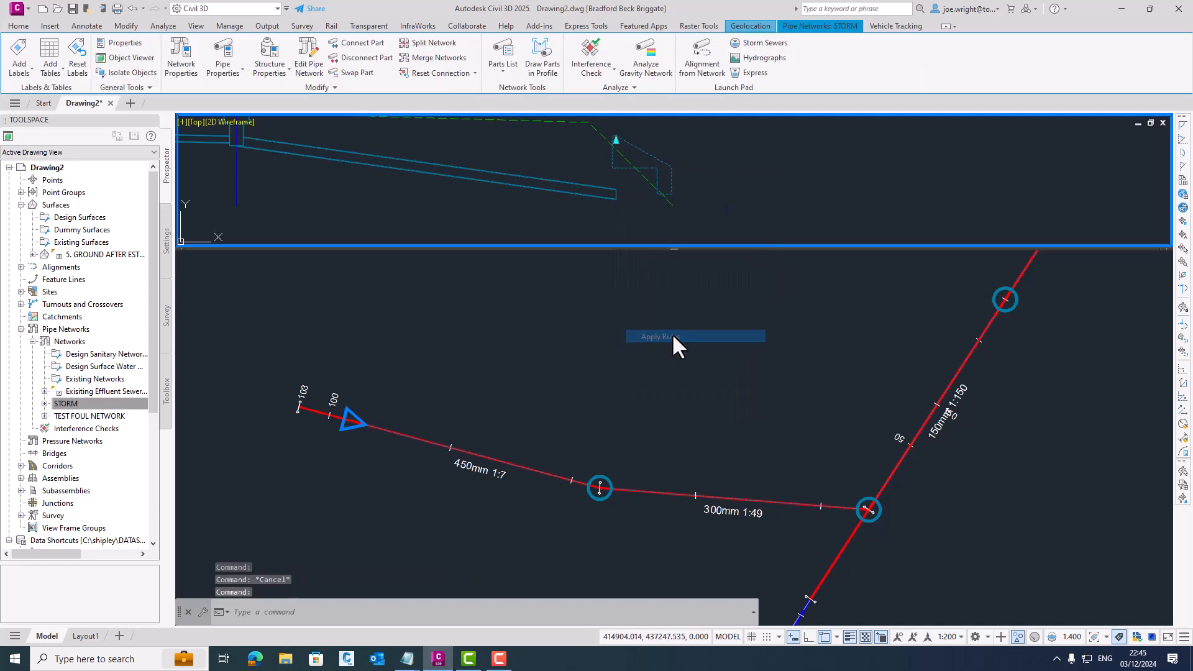
{"action": "key", "text": "Escape"}
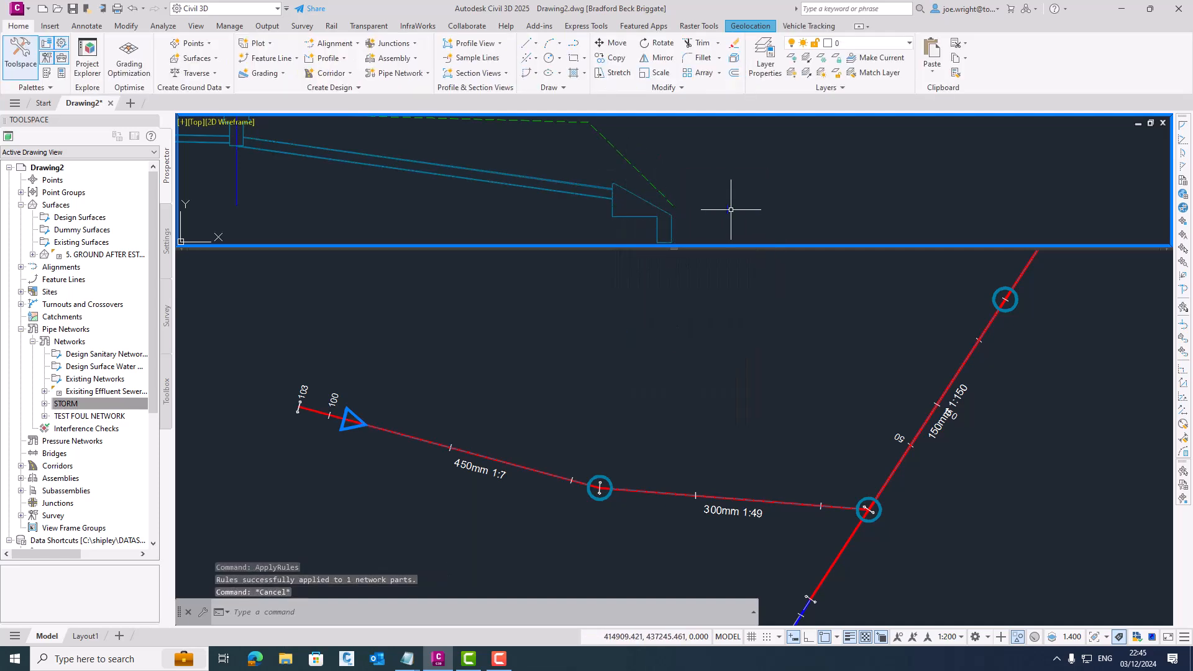
- Raise the outfall end of the 450 mm pipe in the longsection to a soffit level of about 72.88 m
{"action": "left_click", "coordinate": [603, 192]}
{"action": "left_click", "coordinate": [616, 188]}
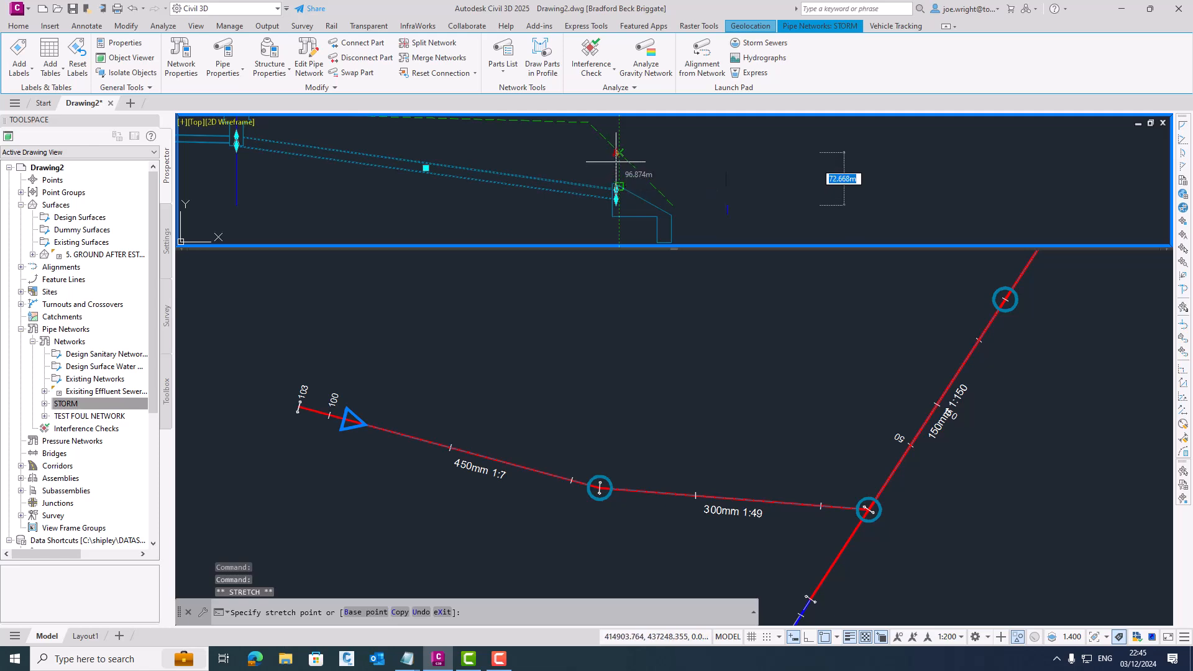
{"action": "left_click", "coordinate": [616, 163]}
{"action": "scroll", "coordinate": [622, 177], "scroll_direction": "up", "scroll_amount": 3}
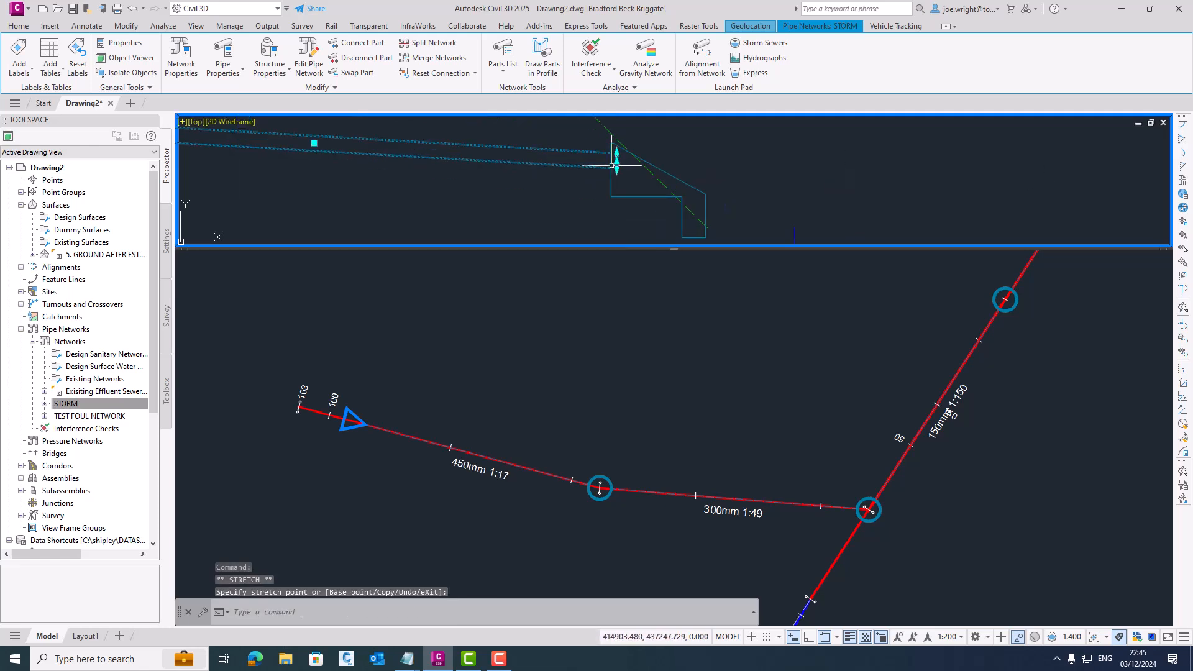
{"action": "left_click", "coordinate": [608, 156]}
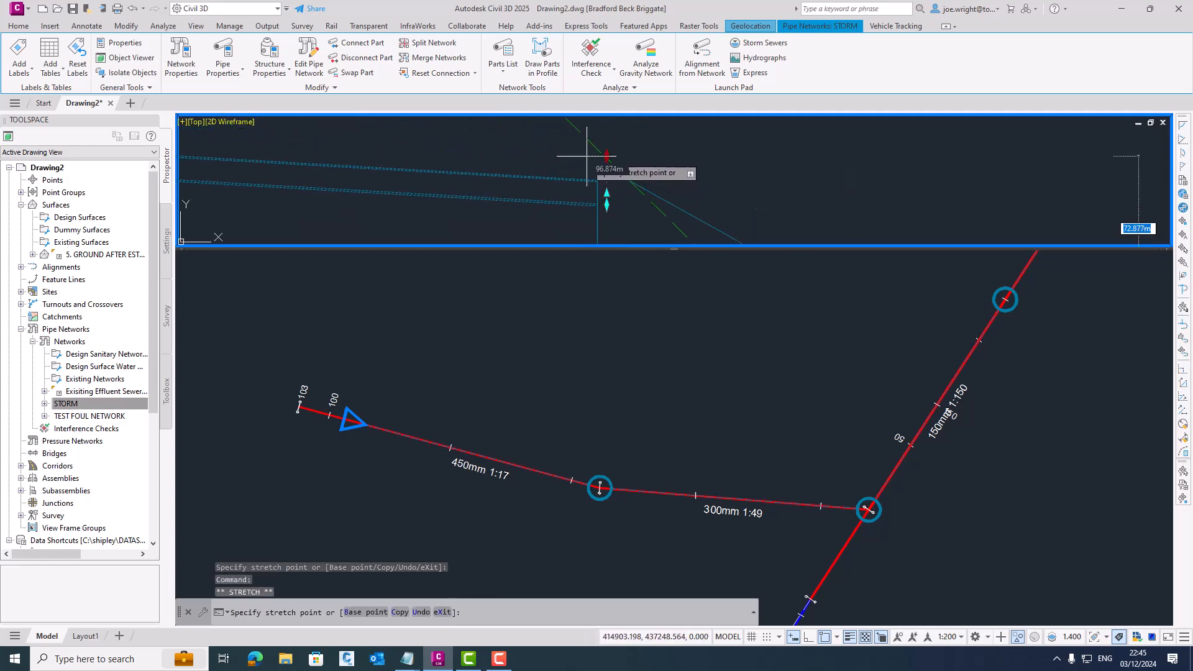
{"action": "left_click", "coordinate": [590, 157]}
{"action": "scroll", "coordinate": [570, 184], "scroll_direction": "down", "scroll_amount": 4}
{"action": "key", "text": "Escape"}
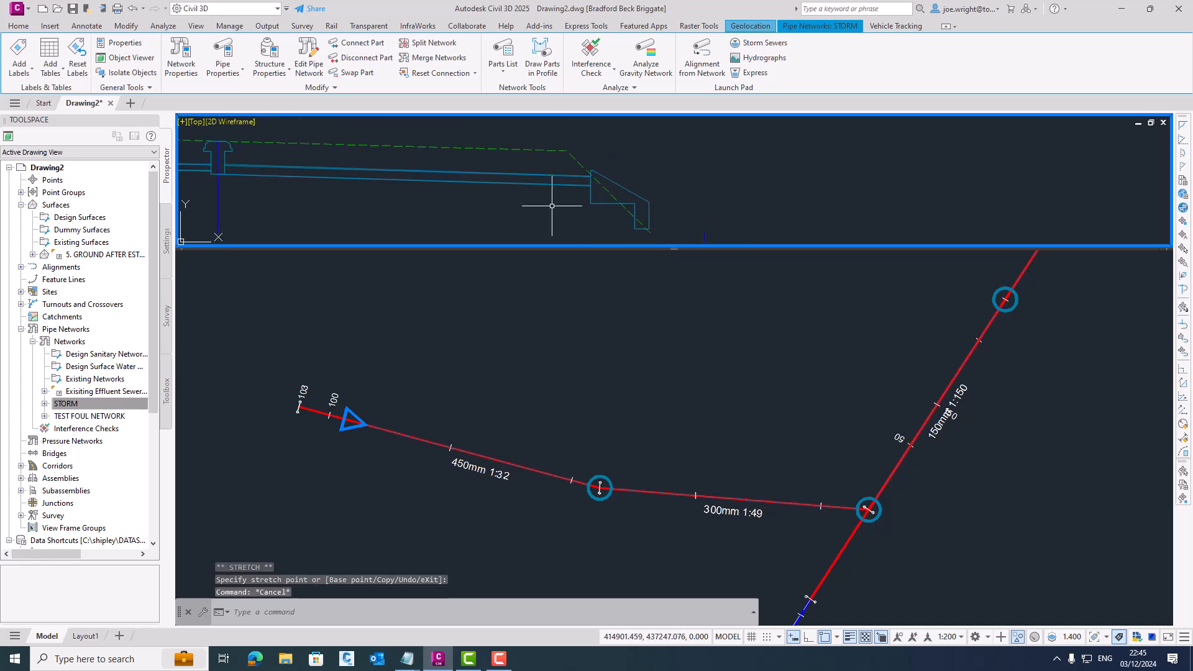
- Set the 450 mm pipe's gradient to -2.5% while holding its start level
{"action": "left_click", "coordinate": [529, 184]}
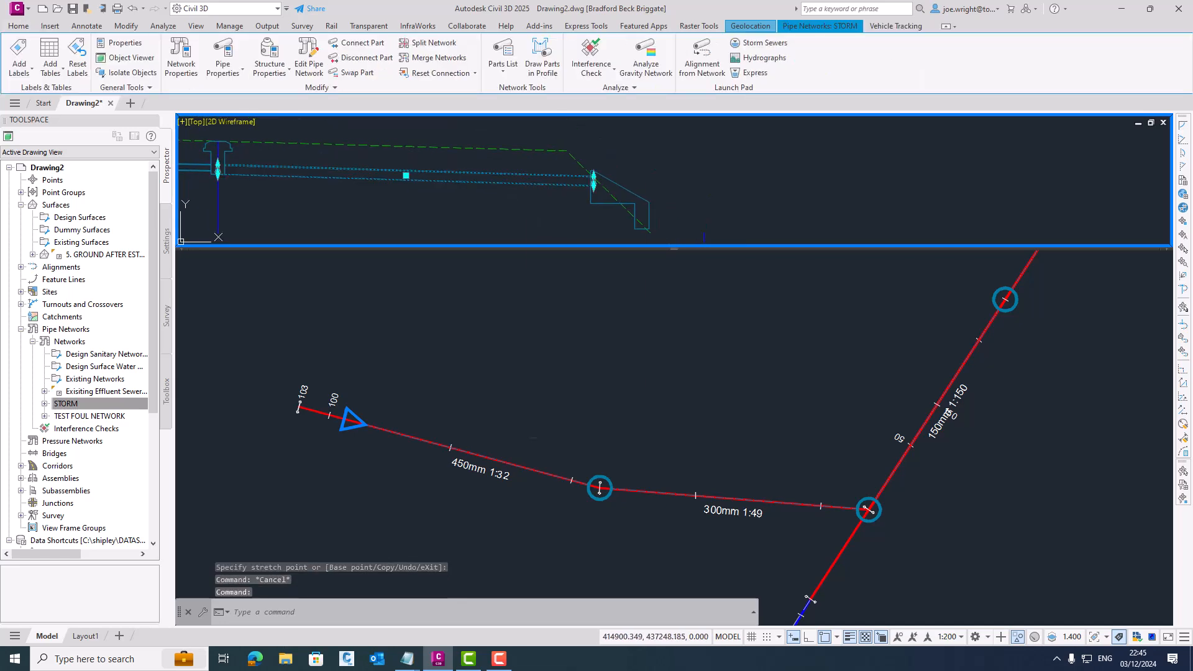
{"action": "right_click", "coordinate": [531, 185]}
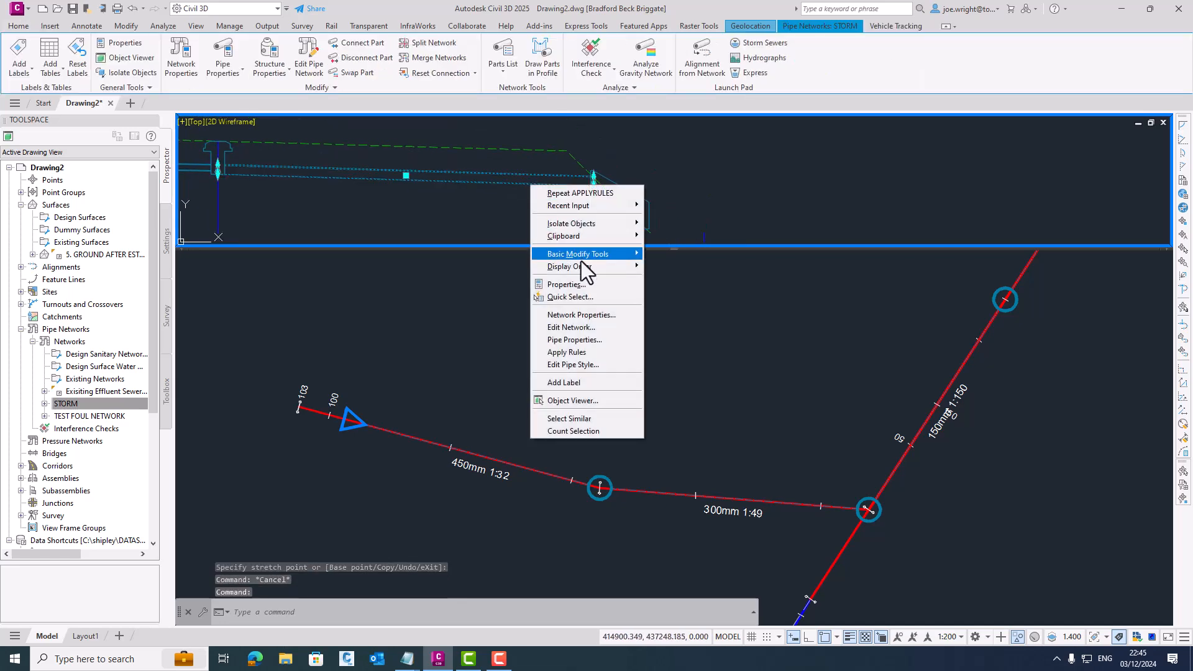
{"action": "left_click", "coordinate": [577, 340]}
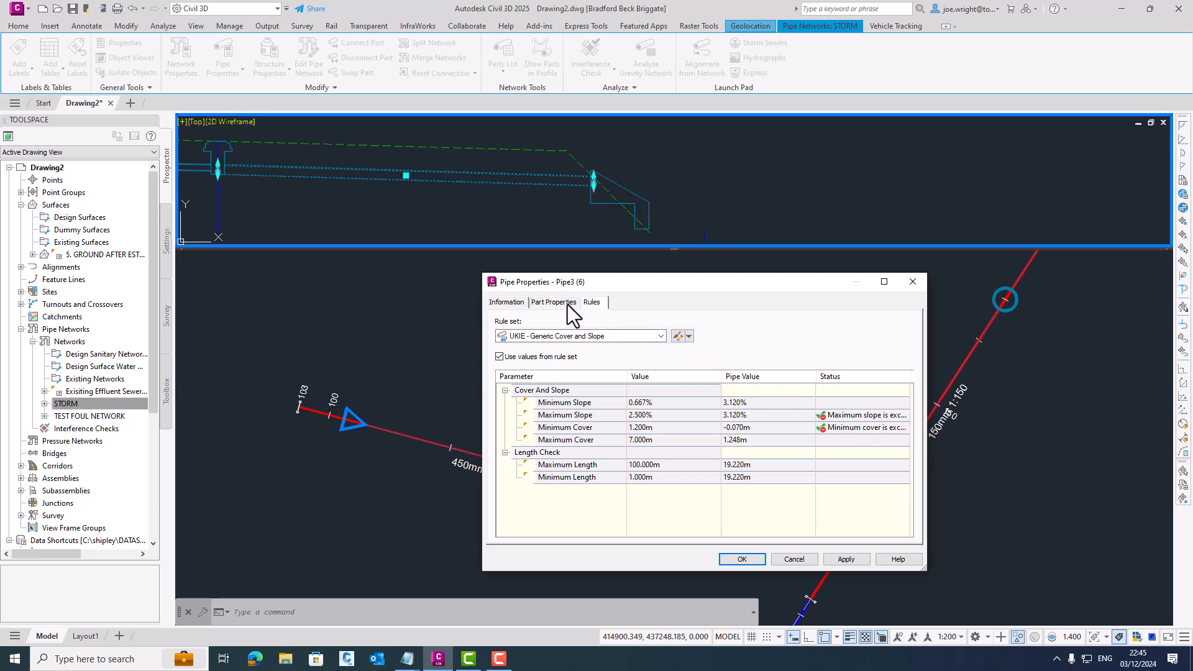
{"action": "left_click", "coordinate": [556, 303]}
{"action": "scroll", "coordinate": [753, 470], "scroll_direction": "down", "scroll_amount": 1}
{"action": "left_click", "coordinate": [740, 458]}
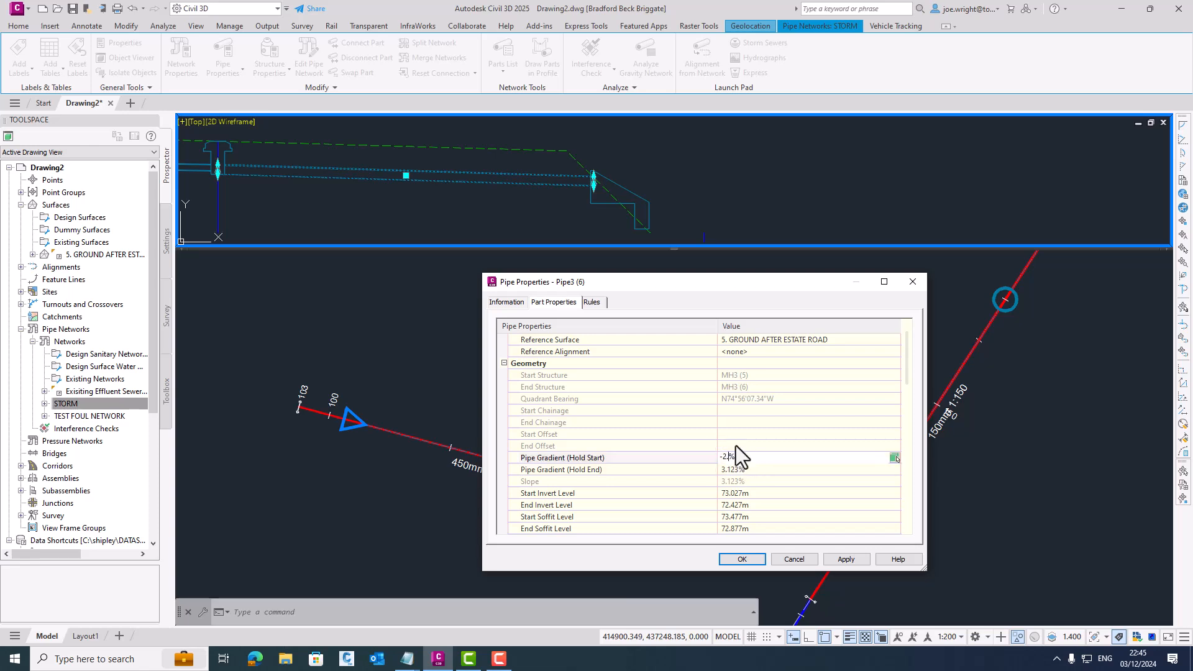
{"action": "type", "text": "-2.5"}
{"action": "left_click", "coordinate": [866, 560]}
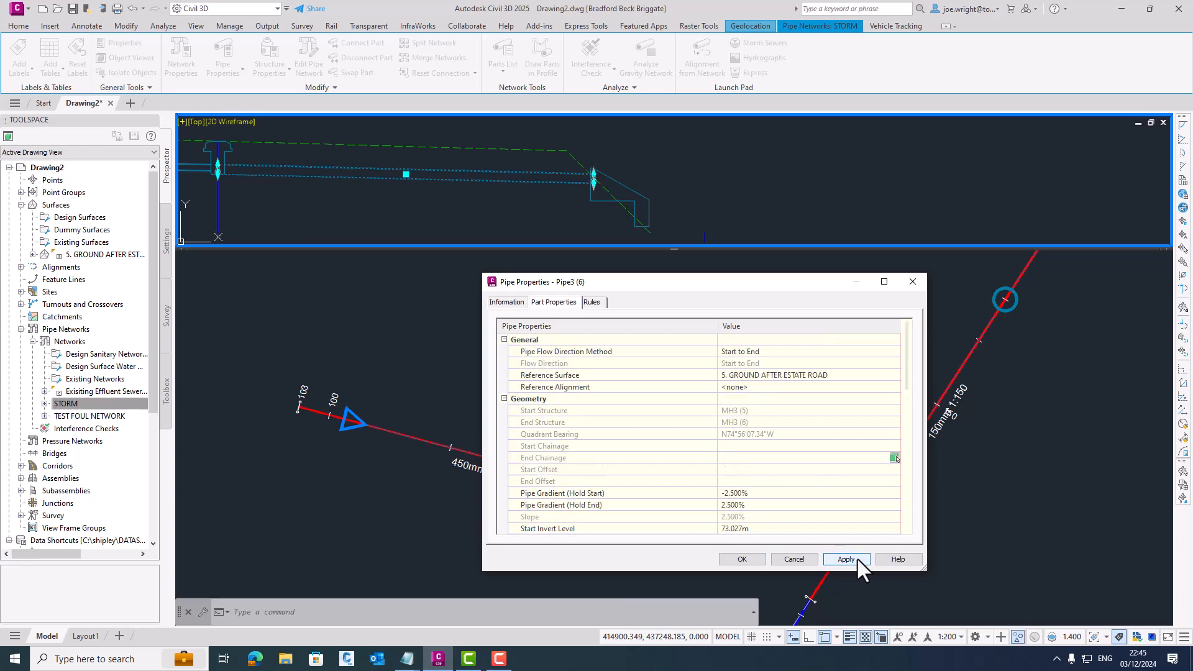
{"action": "left_click", "coordinate": [742, 558]}
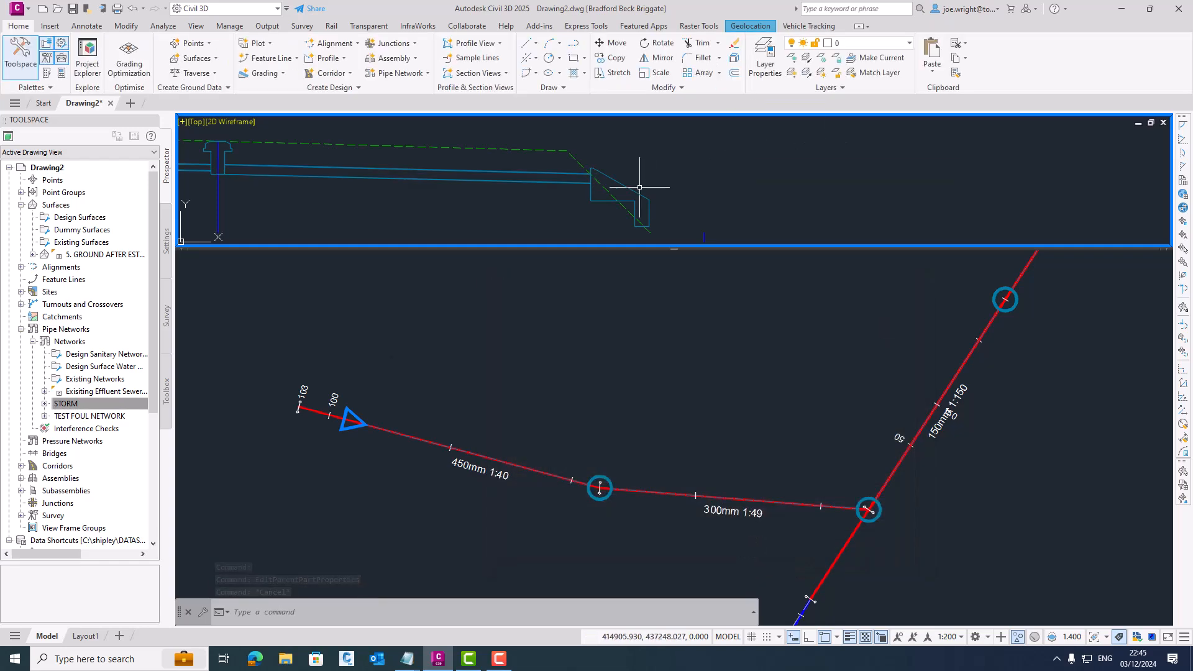
- Examine the outfall headwall on its own in a rotated 3D object view
{"action": "right_click", "coordinate": [395, 382]}
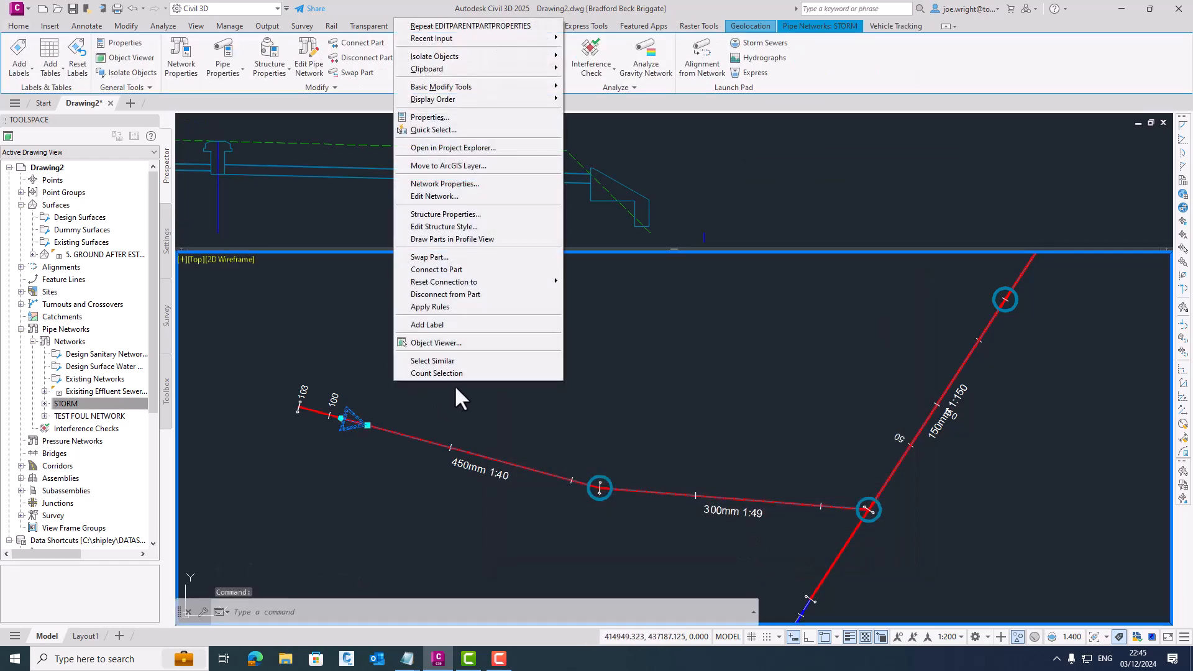
{"action": "left_click", "coordinate": [450, 343]}
{"action": "left_click_drag", "start_coordinate": [660, 389], "coordinate": [756, 360]}
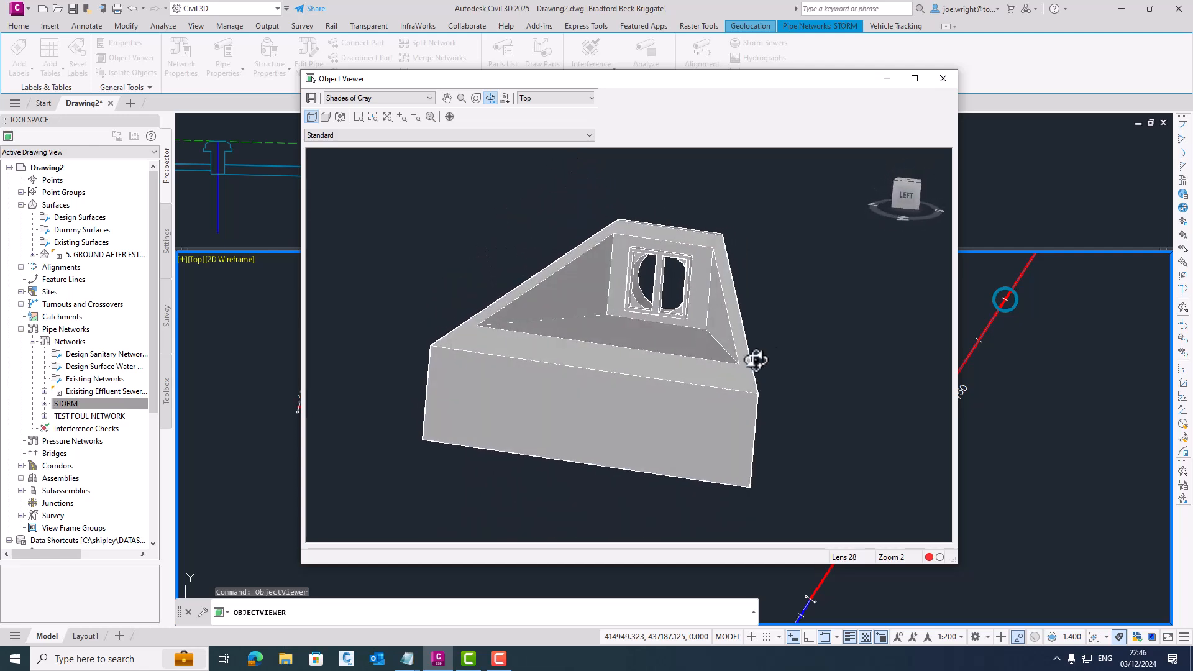
{"action": "left_click", "coordinate": [945, 79]}
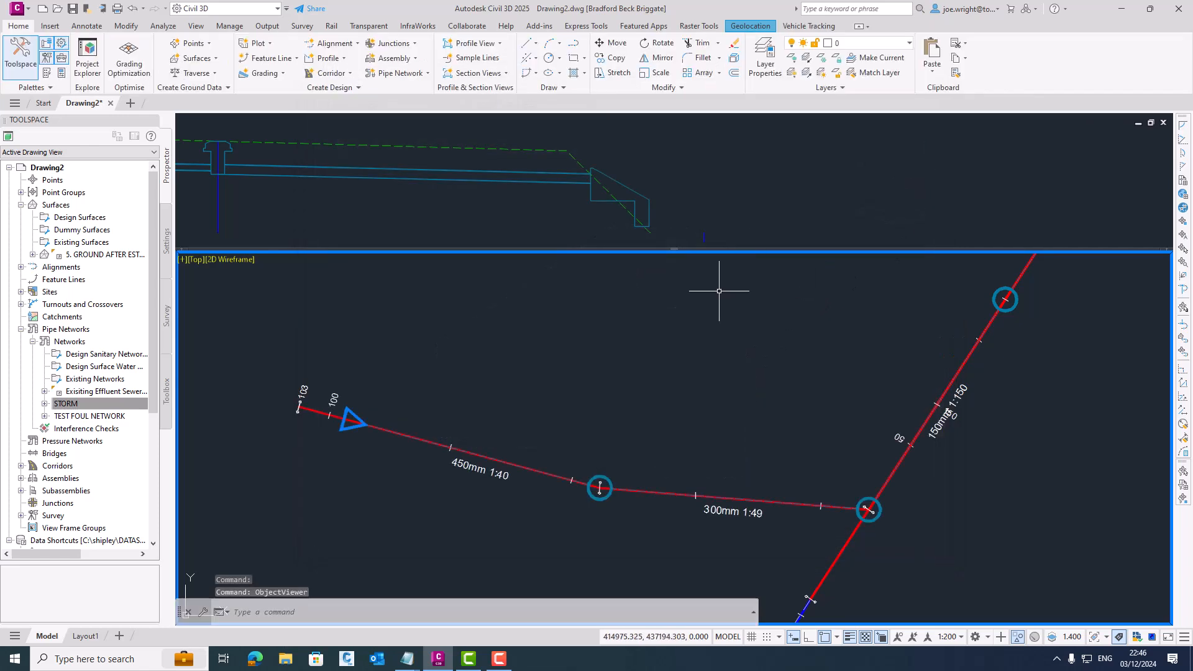
- Change the outfall headwall's object style to UKIE - DCG Geometry Display
{"action": "double_click", "coordinate": [355, 416]}
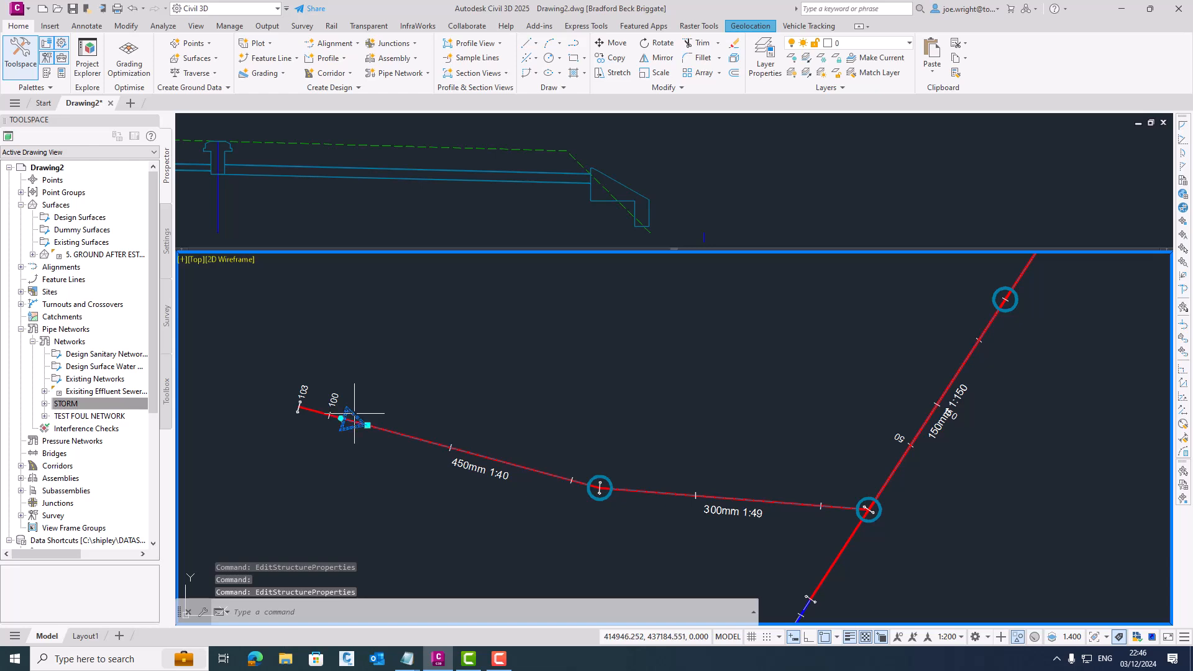
{"action": "left_click", "coordinate": [354, 413]}
{"action": "right_click", "coordinate": [587, 336]}
{"action": "left_click", "coordinate": [659, 478]}
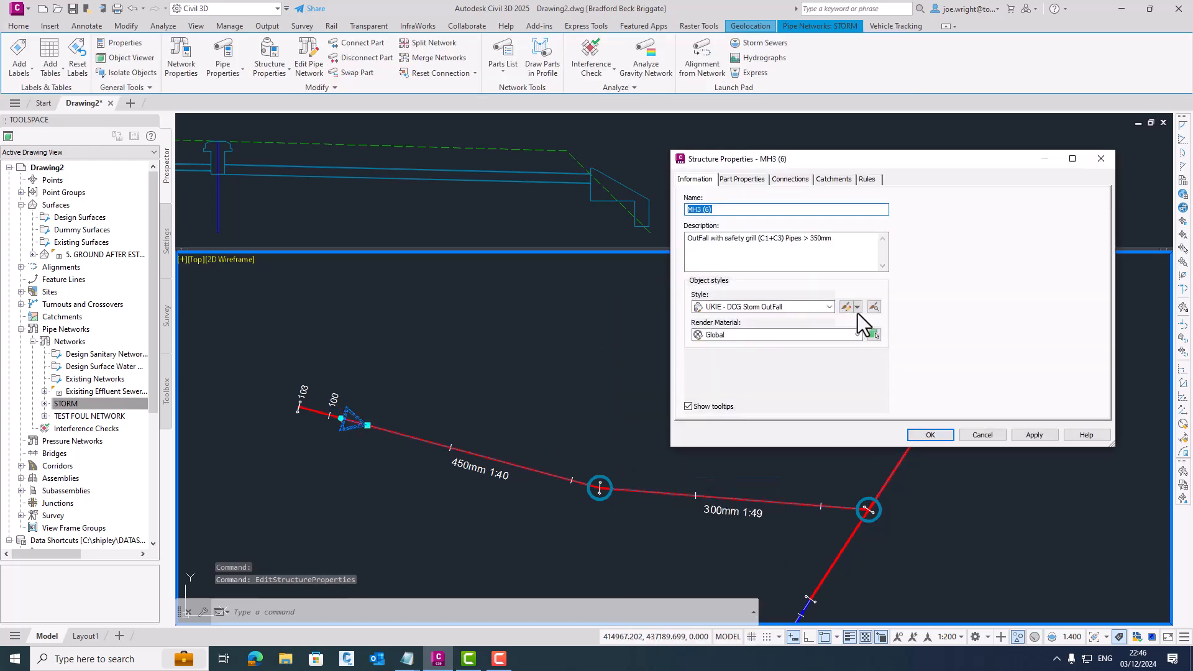
{"action": "left_click", "coordinate": [803, 308]}
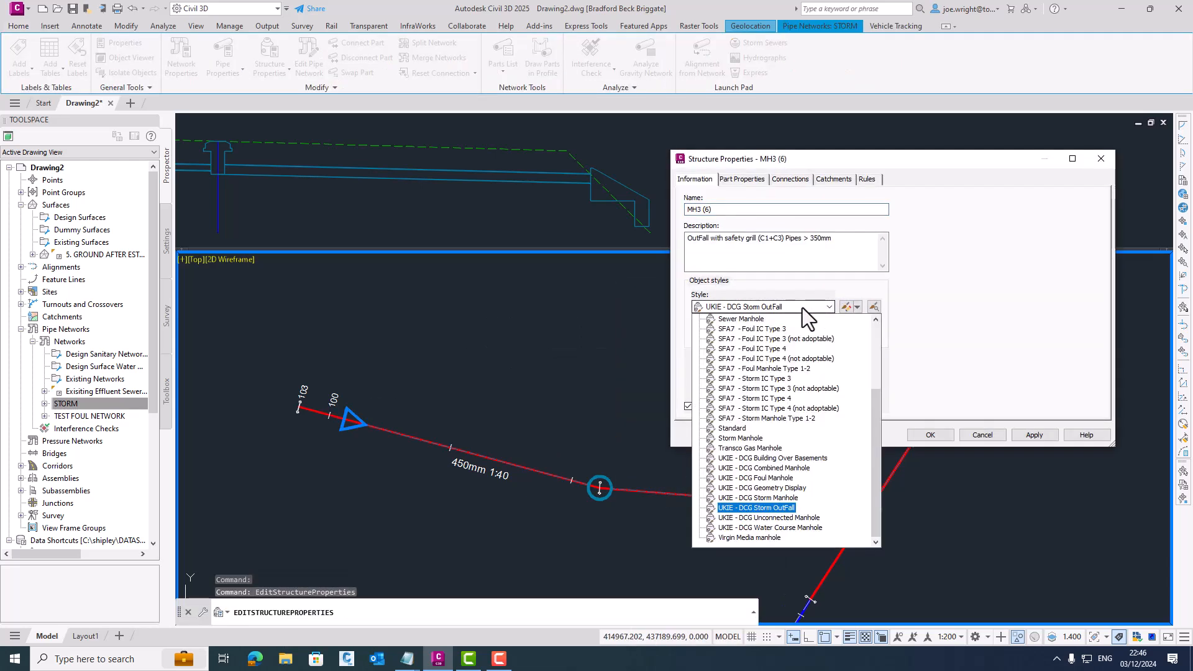
{"action": "left_click", "coordinate": [766, 487]}
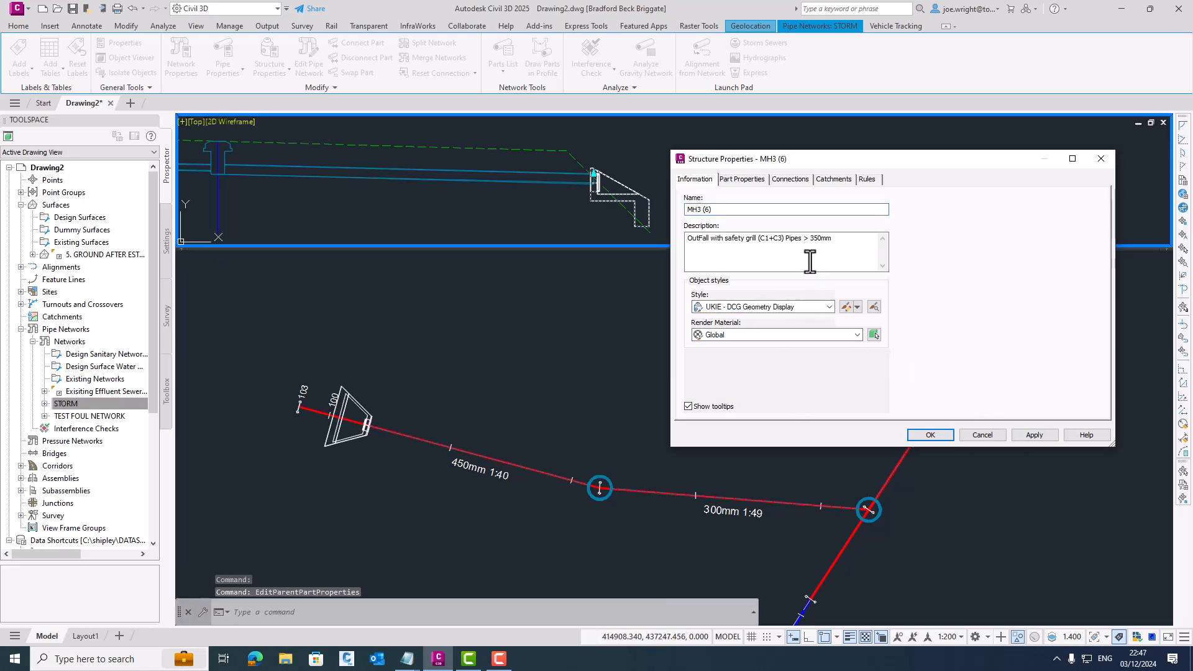
- Set the outfall headwall's structure length to 2 m in its part properties
{"action": "left_click", "coordinate": [746, 179]}
{"action": "left_click_drag", "start_coordinate": [1095, 230], "coordinate": [1095, 263]}
{"action": "scroll", "coordinate": [1094, 285], "scroll_direction": "down", "scroll_amount": 2}
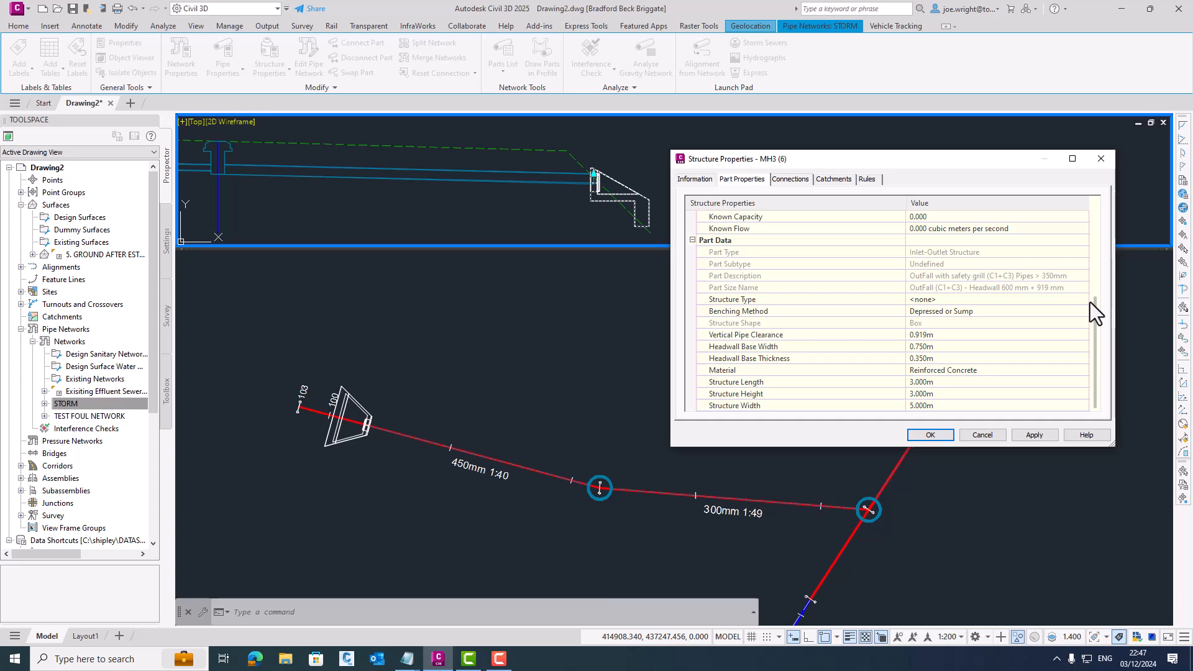
{"action": "left_click", "coordinate": [937, 382]}
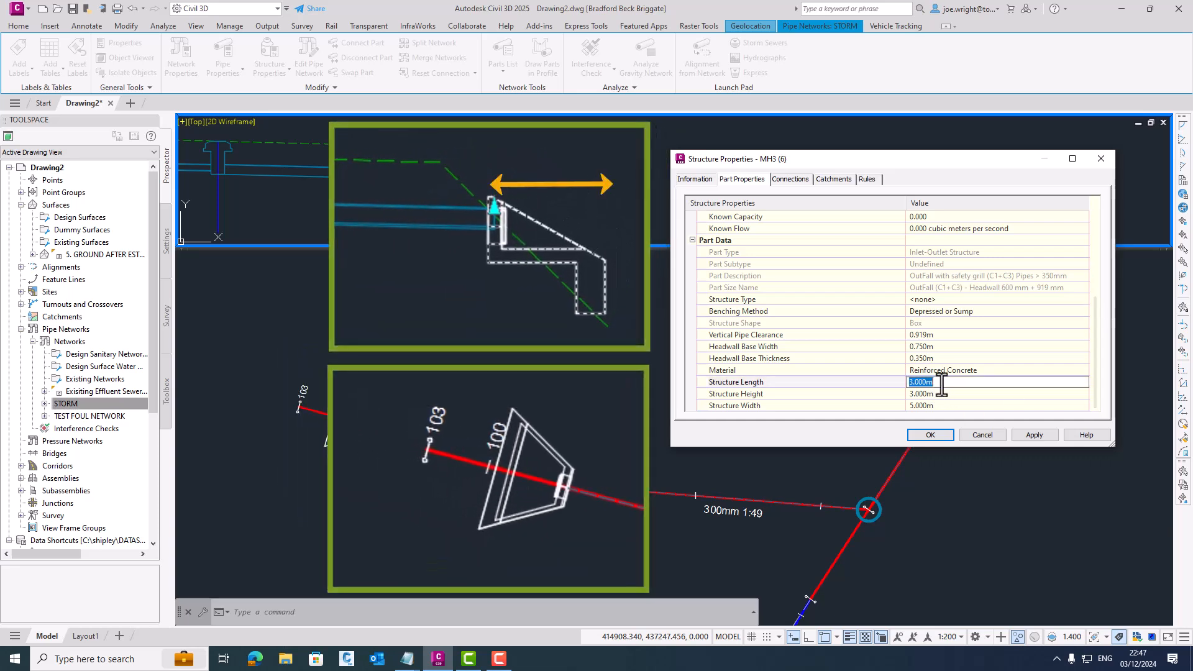
{"action": "left_click", "coordinate": [1034, 434]}
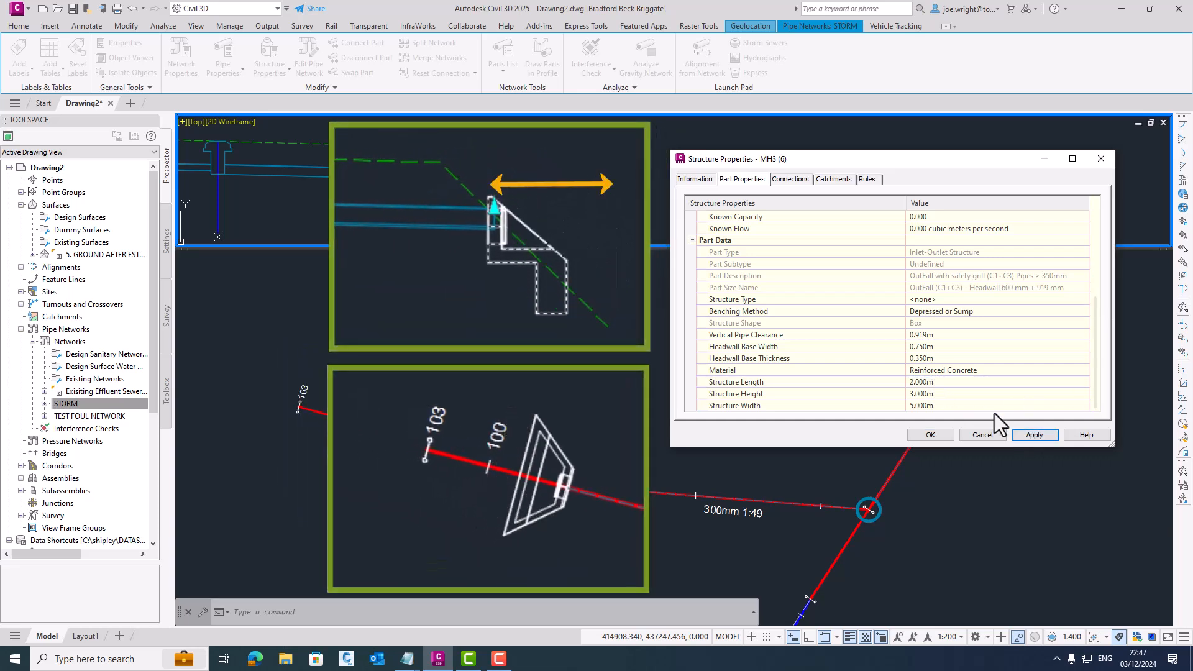
- Set the outfall headwall's structure height to 3.5 m and its structure width to 4 m
{"action": "left_click", "coordinate": [941, 394]}
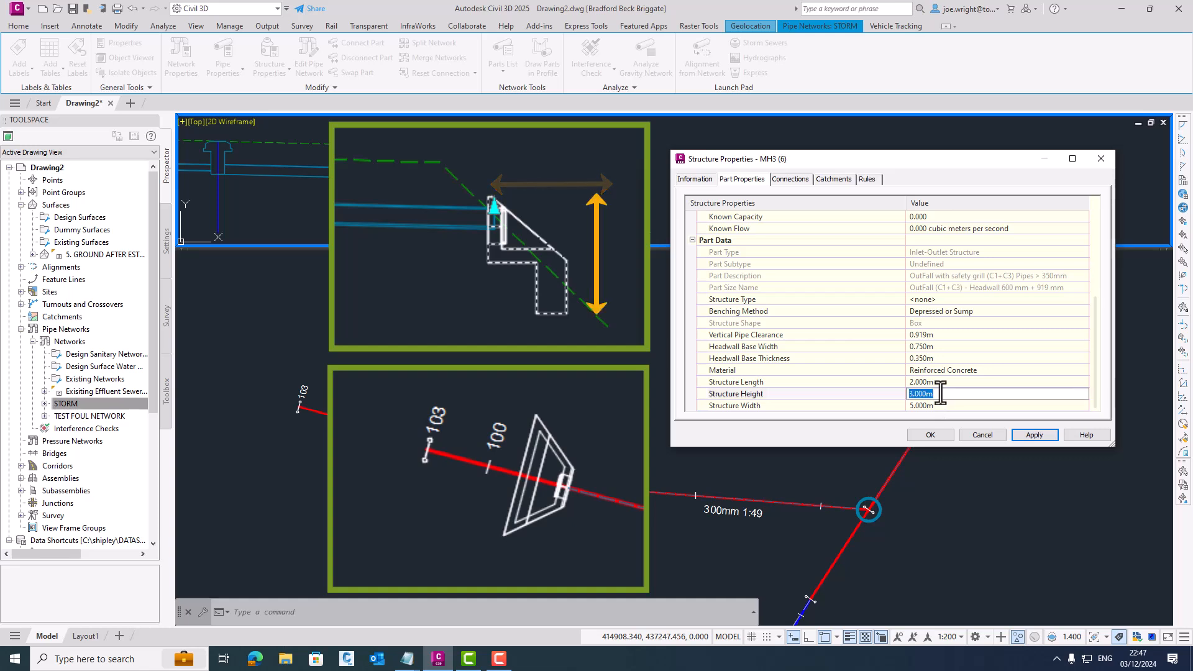
{"action": "type", "text": "3.5"}
{"action": "left_click", "coordinate": [926, 405]}
{"action": "type", "text": "4"}
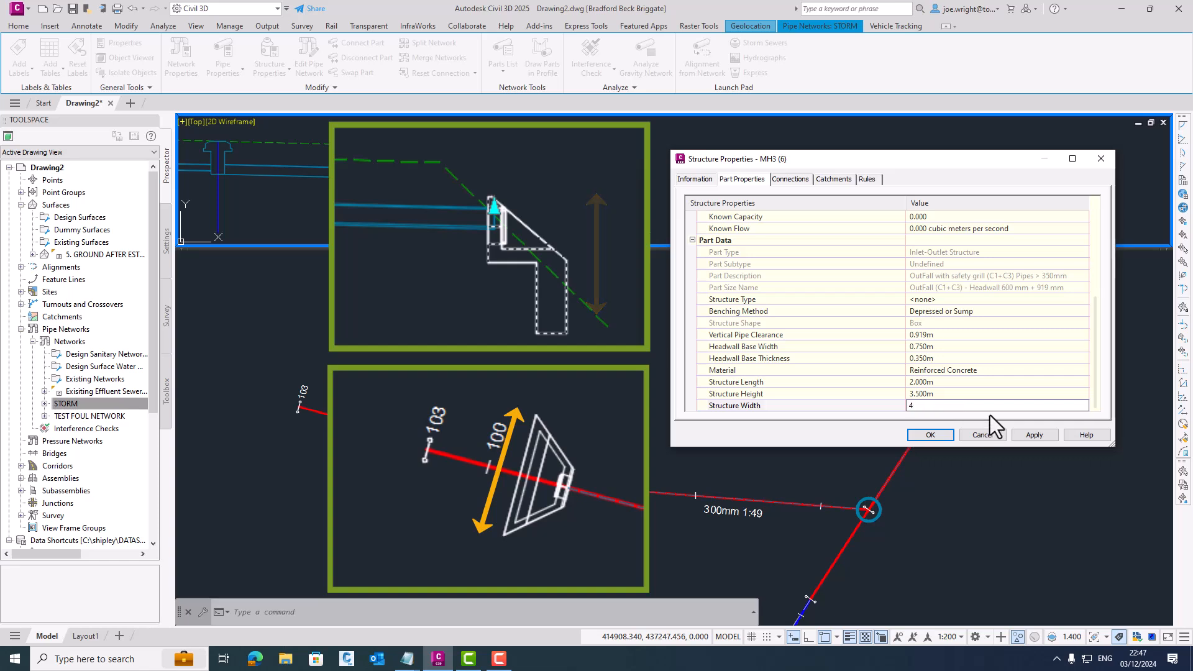
{"action": "left_click", "coordinate": [1036, 434]}
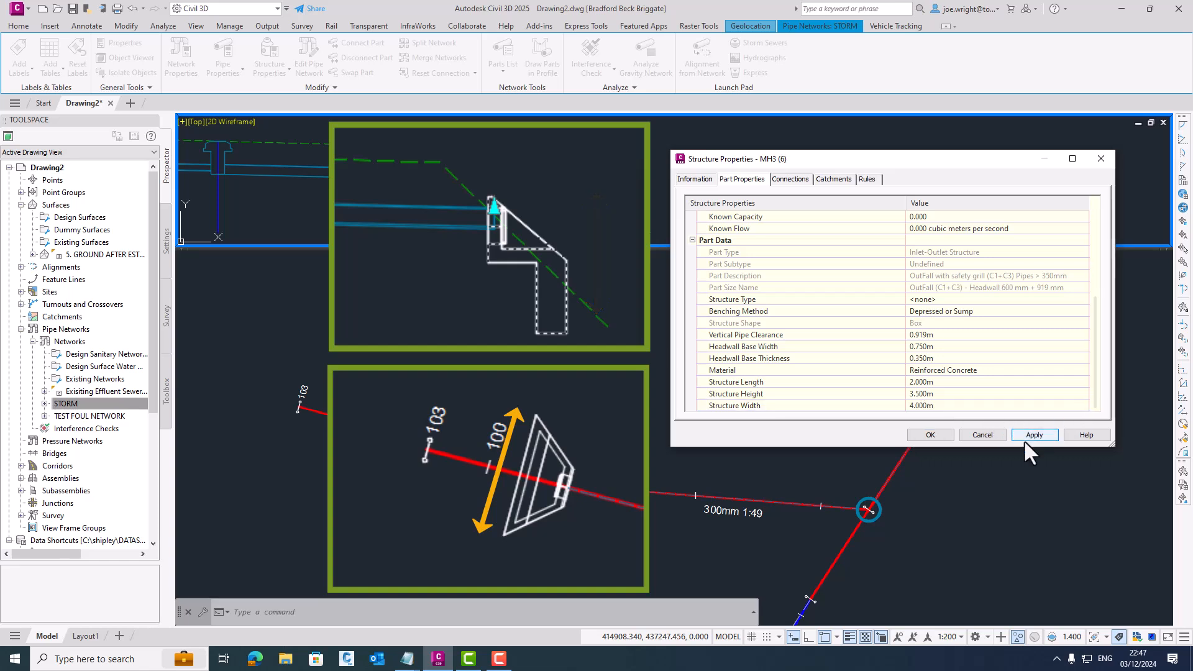
{"action": "left_click", "coordinate": [930, 434]}
{"action": "key", "text": "Escape"}
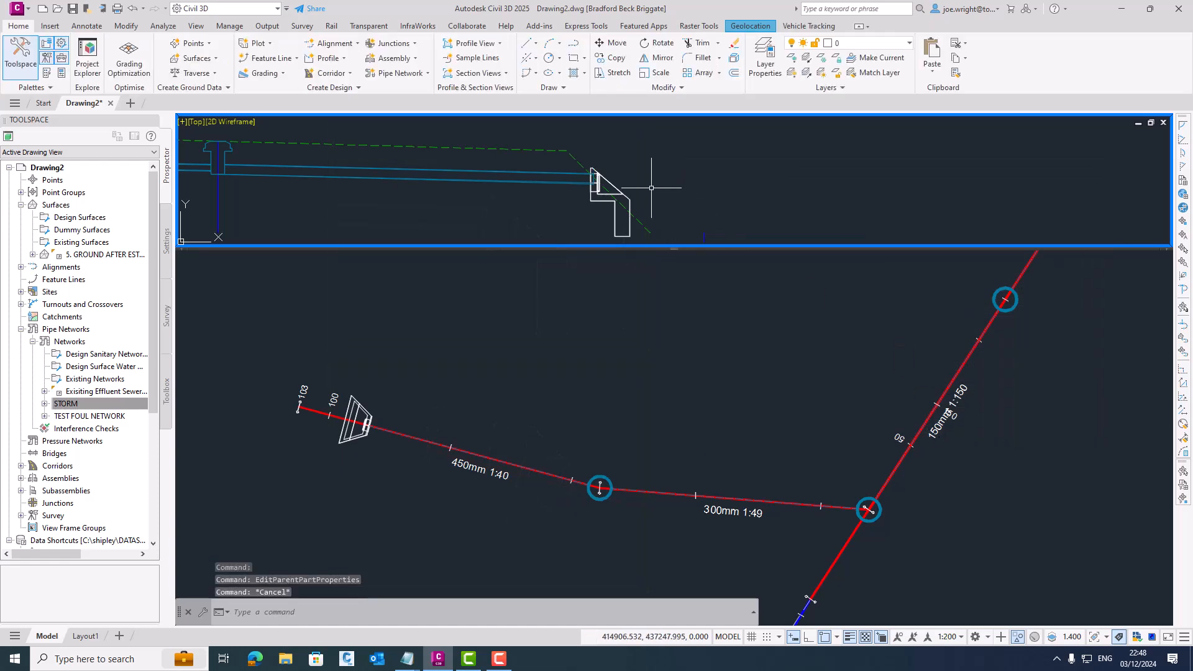
- Examine how the outfall headwall and the 450 mm pipe fit together, in the longsection and in a 3D object view
{"action": "scroll", "coordinate": [601, 178], "scroll_direction": "up", "scroll_amount": 4}
{"action": "middle_click_drag", "start_coordinate": [601, 177], "coordinate": [603, 160]}
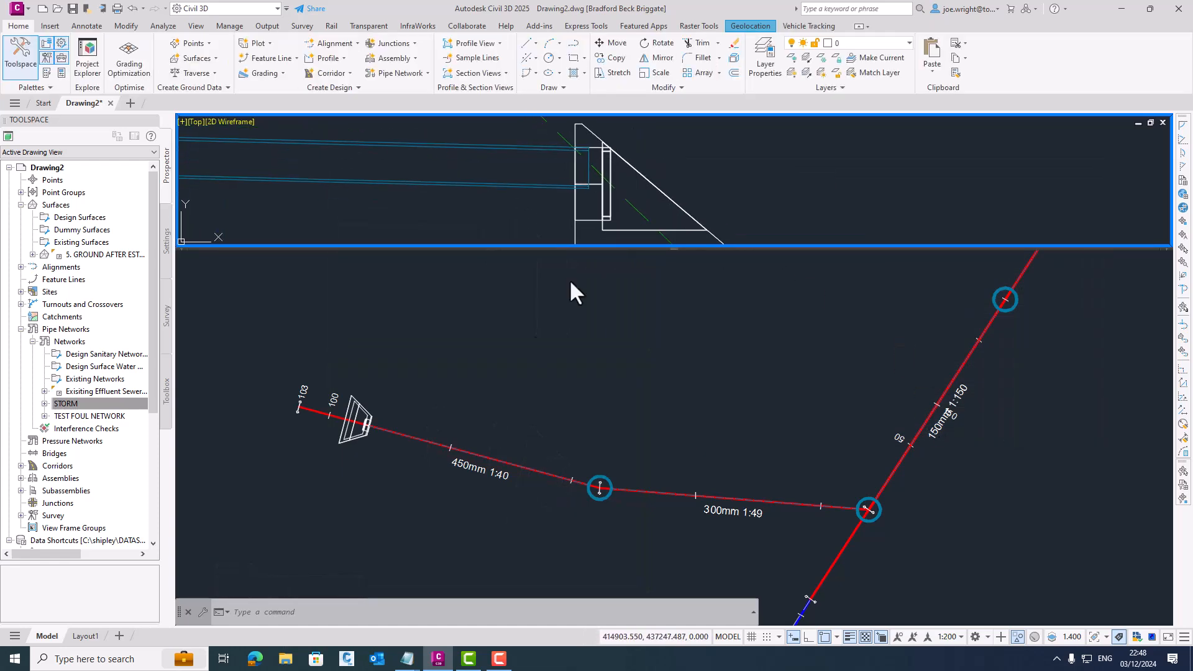
{"action": "left_click", "coordinate": [428, 422]}
{"action": "left_click", "coordinate": [367, 410]}
{"action": "left_click", "coordinate": [398, 433]}
{"action": "left_click", "coordinate": [439, 493]}
{"action": "right_click", "coordinate": [517, 389]}
{"action": "left_click", "coordinate": [559, 554]}
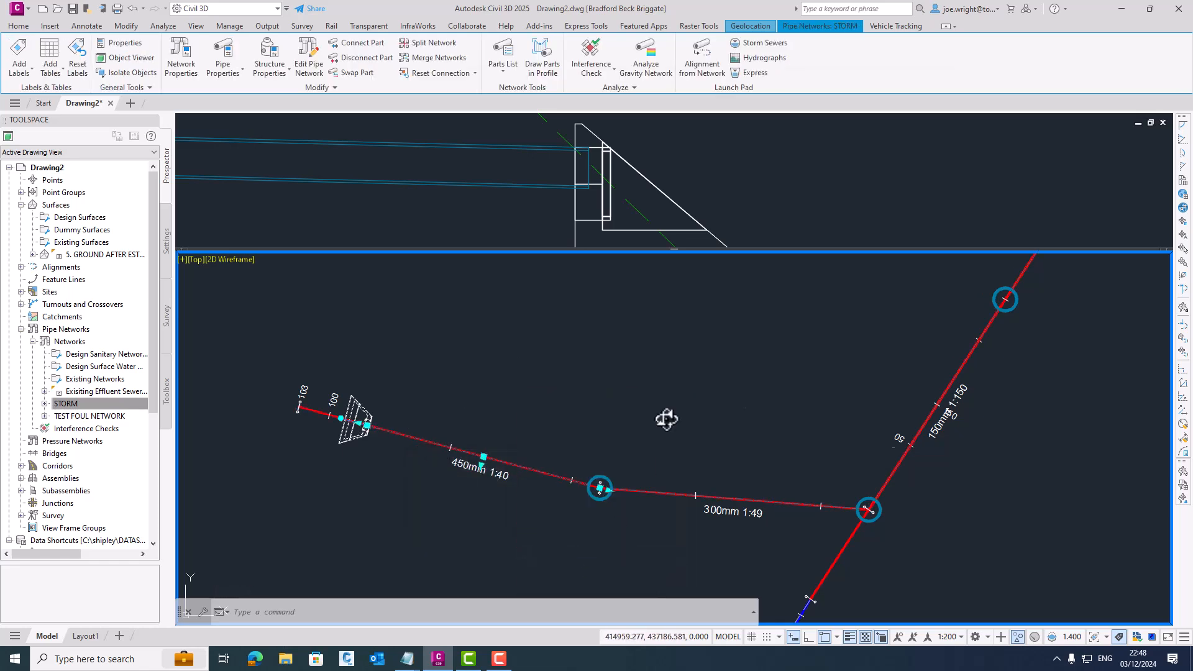
{"action": "mouse_move", "coordinate": [676, 397]}
{"action": "left_mouse_down"}
{"action": "mouse_move", "coordinate": [742, 312]}
{"action": "mouse_move", "coordinate": [658, 320]}
{"action": "mouse_move", "coordinate": [706, 333]}
{"action": "mouse_move", "coordinate": [634, 330]}
{"action": "mouse_move", "coordinate": [621, 343]}
{"action": "left_mouse_up"}
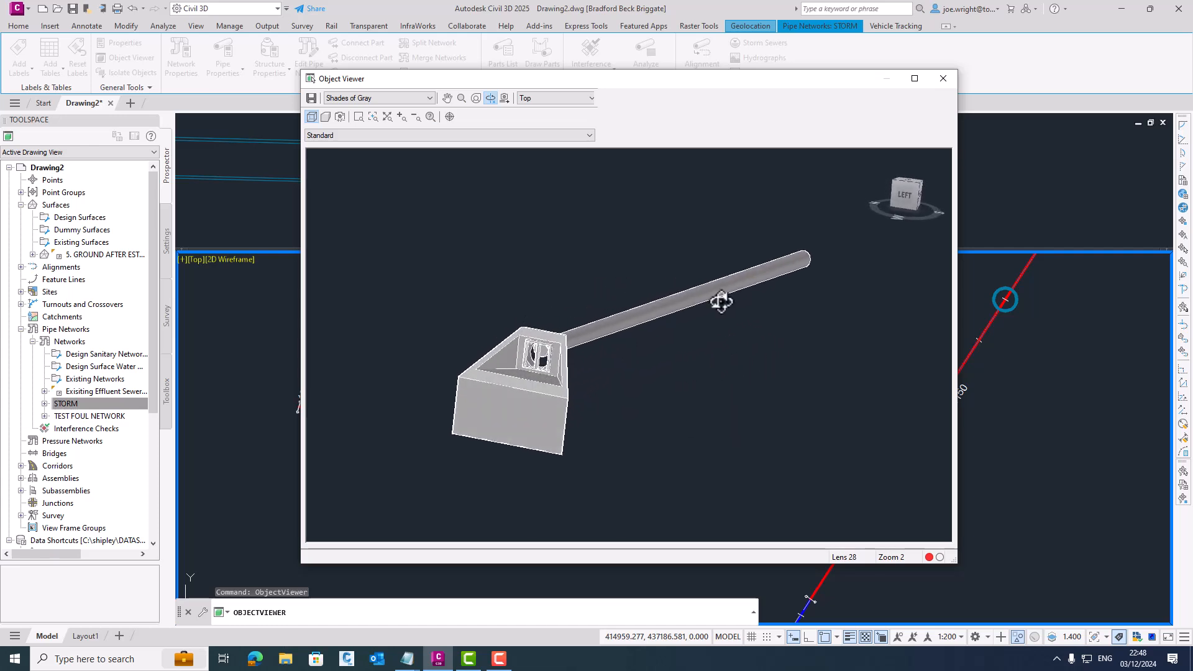
{"action": "left_click", "coordinate": [943, 79]}
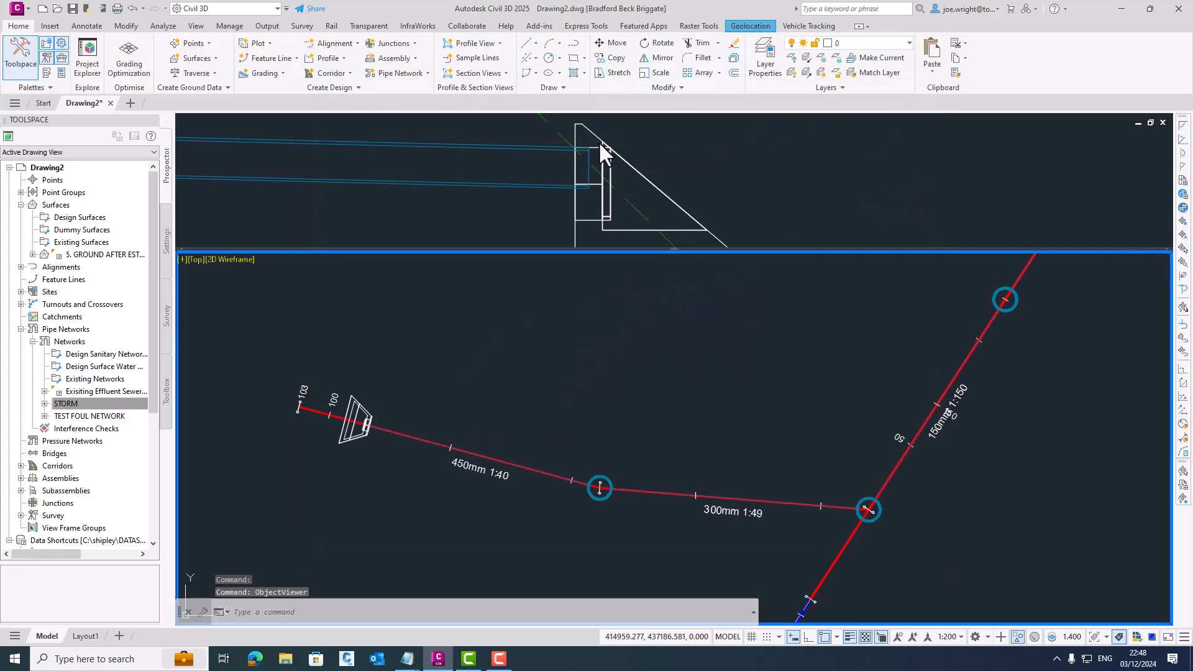
- Measure the vertical height of the 450 mm pipe's end inside the outfall headwall in the longsection
{"action": "left_click", "coordinate": [621, 134]}
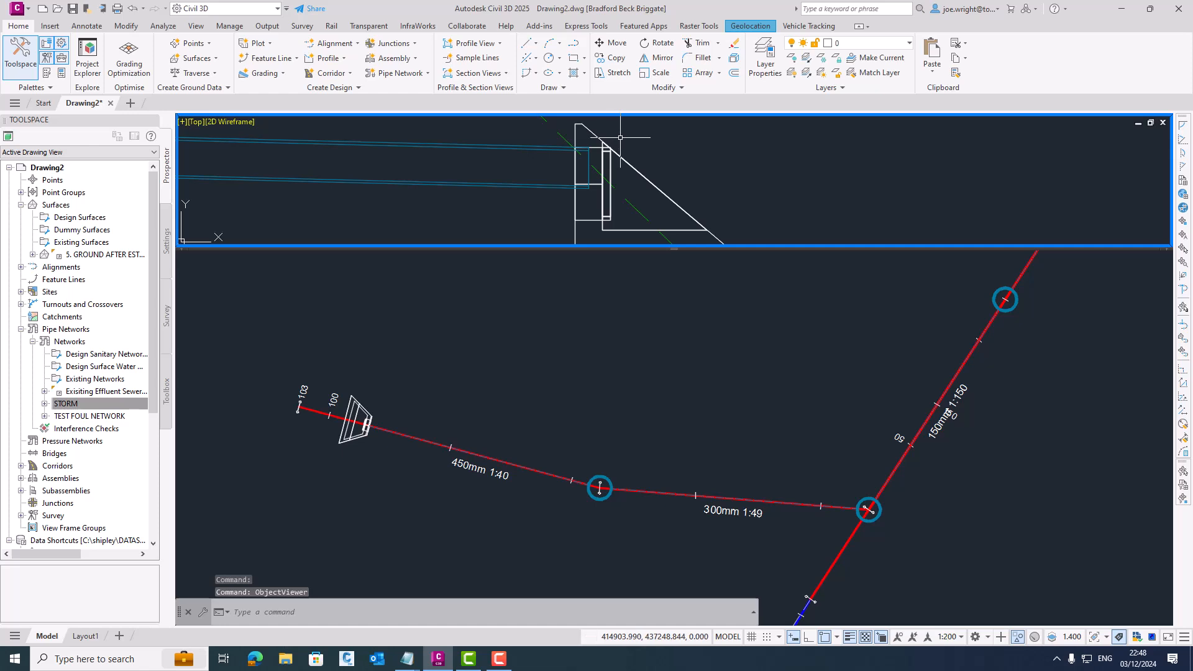
{"action": "key", "text": "Return"}
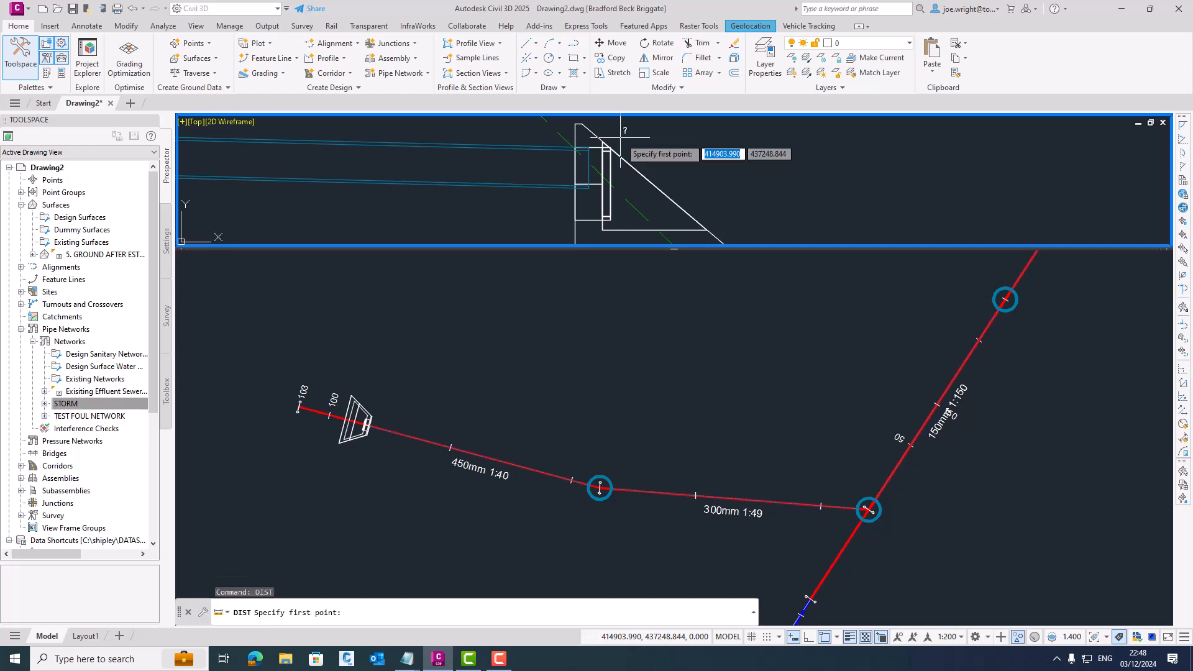
{"action": "left_click", "coordinate": [589, 148]}
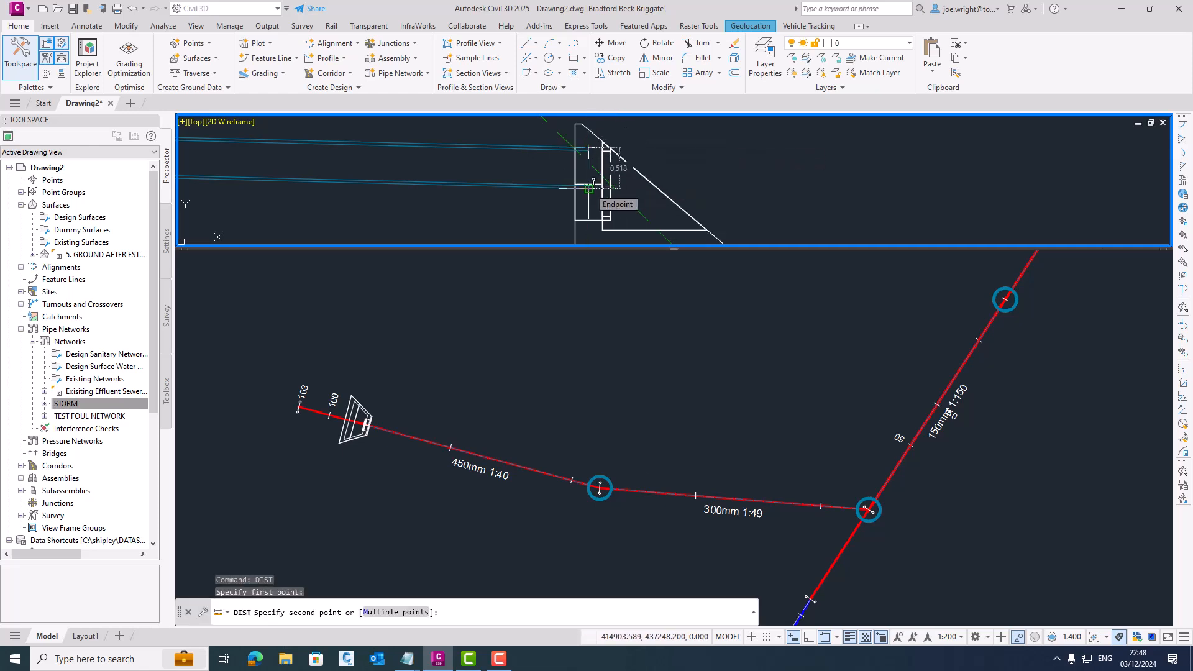
{"action": "key", "text": "Escape"}
{"action": "key", "text": "Escape"}
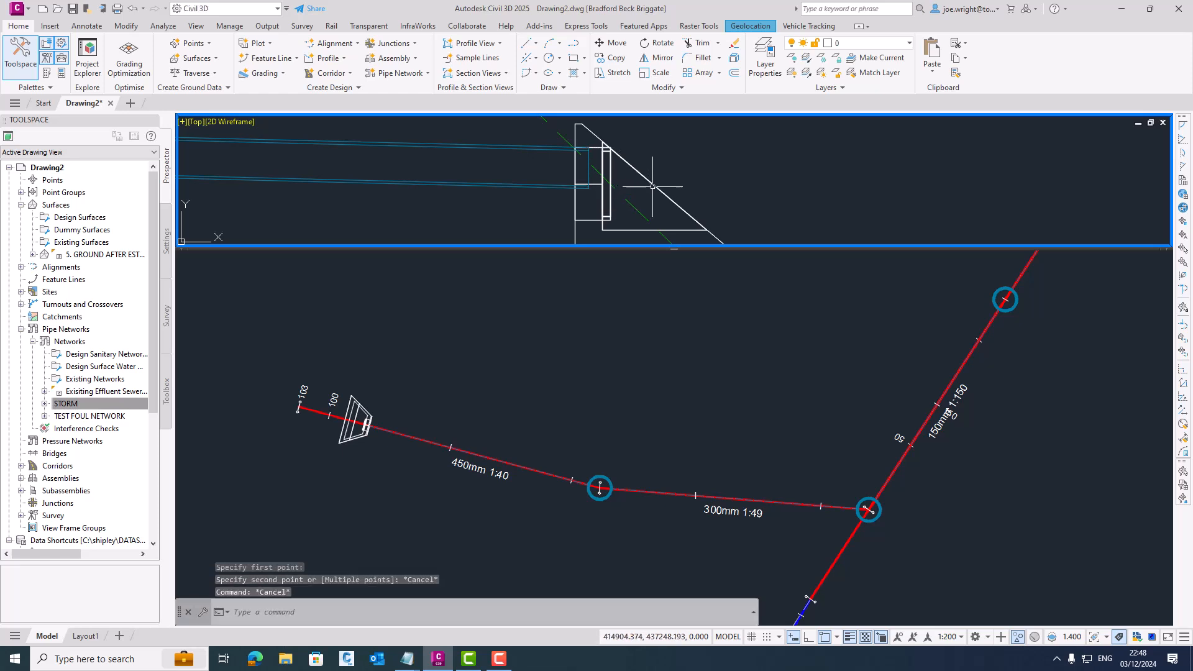
- Set the outfall headwall's vertical pipe clearance to 0.518 m in its part properties
{"action": "left_click", "coordinate": [612, 187]}
{"action": "right_click", "coordinate": [738, 171]}
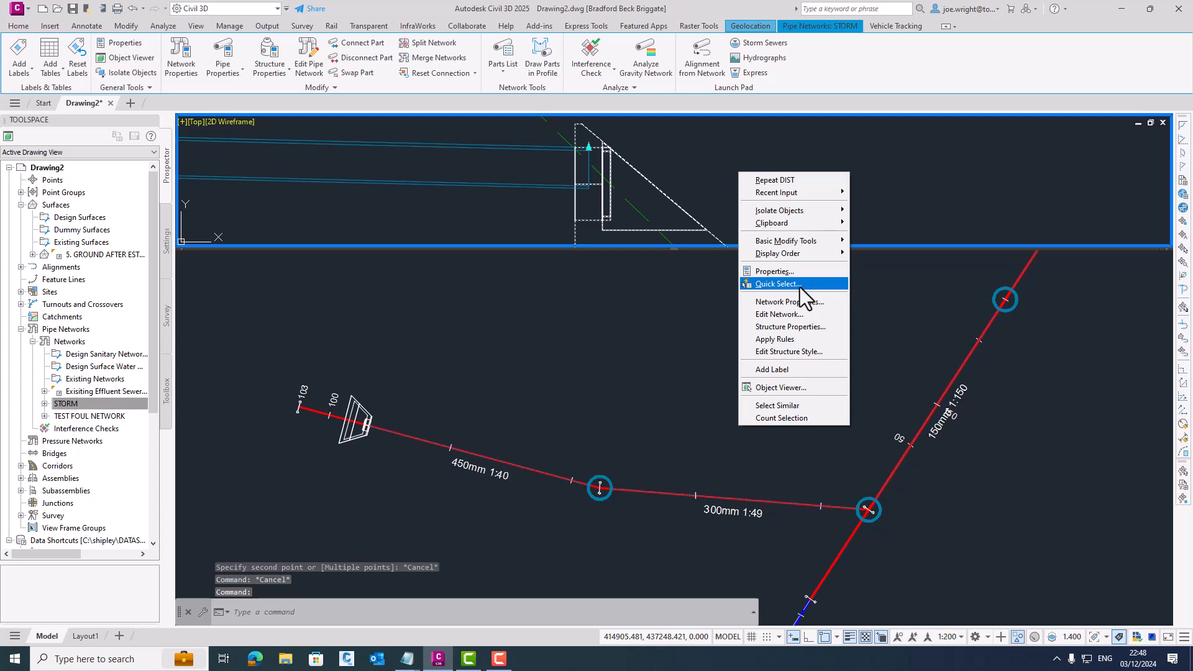
{"action": "left_click", "coordinate": [804, 324]}
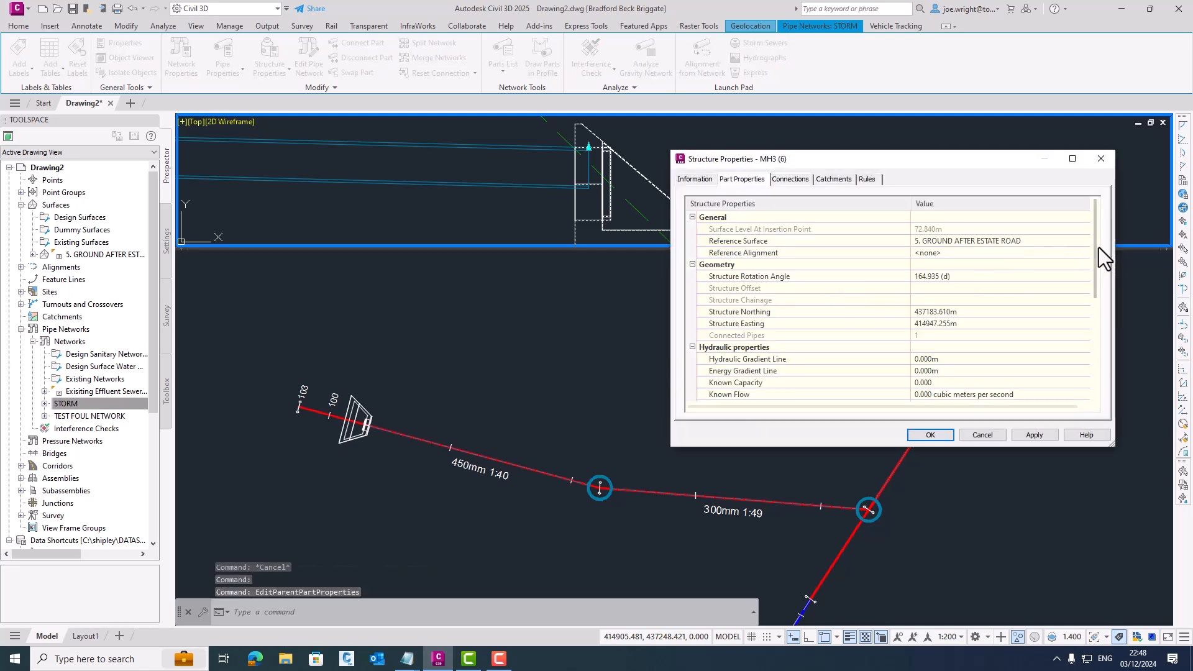
{"action": "left_click_drag", "start_coordinate": [1096, 249], "coordinate": [1087, 341]}
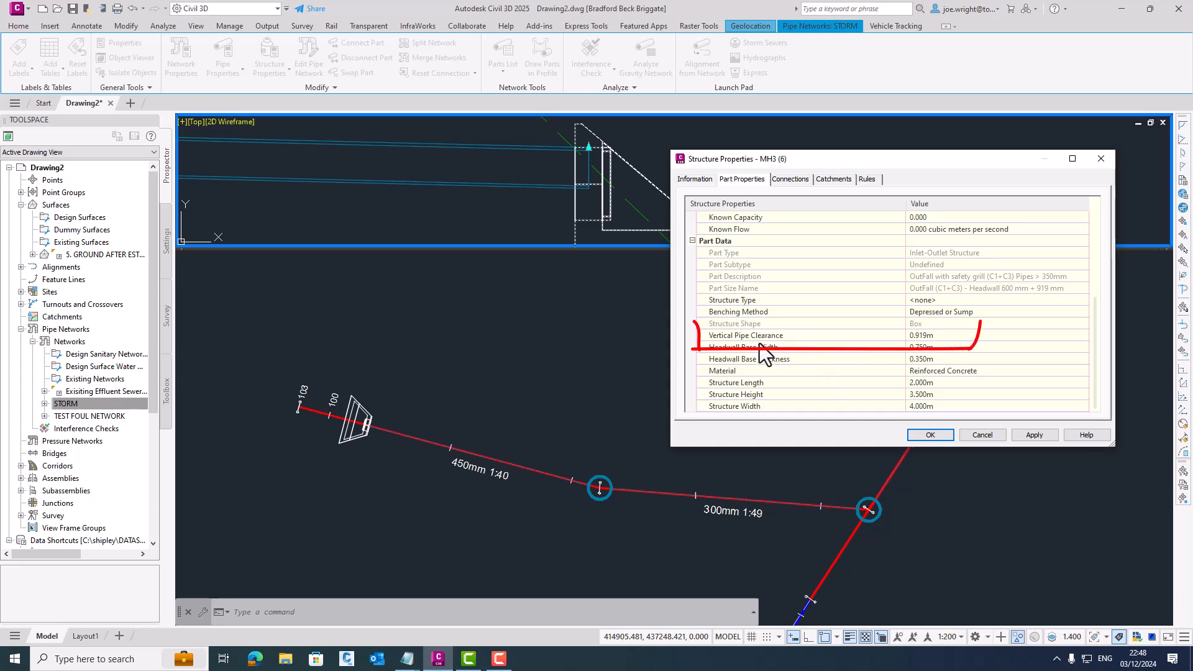
{"action": "left_click", "coordinate": [930, 336]}
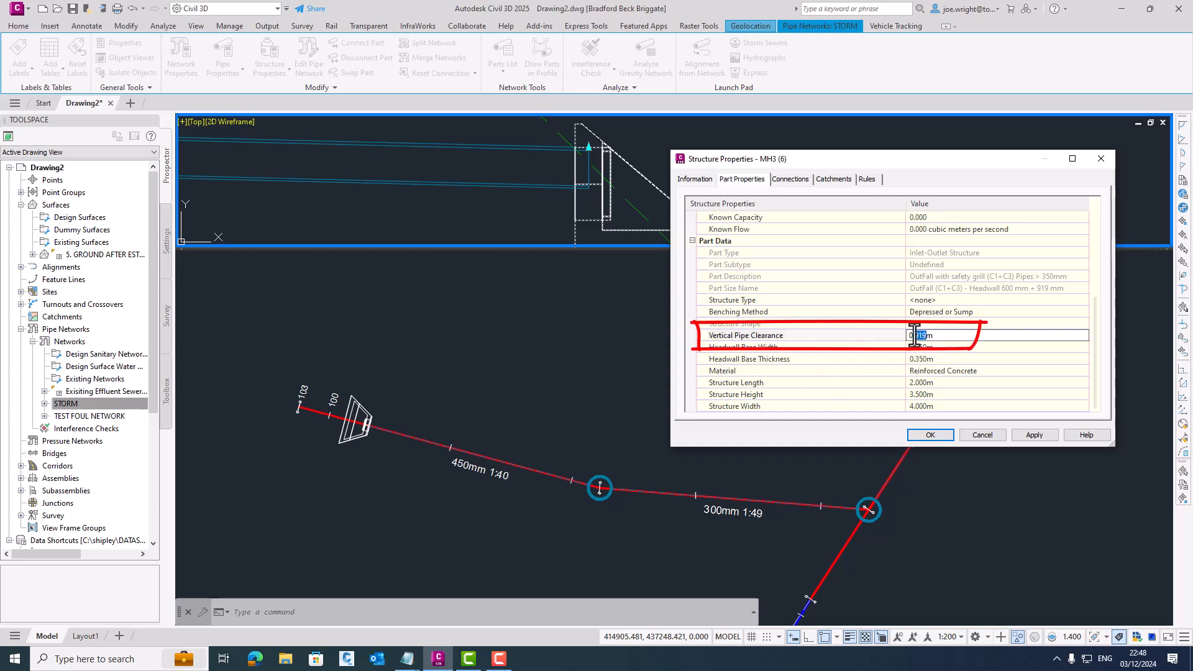
{"action": "left_click", "coordinate": [1039, 438]}
{"action": "left_click", "coordinate": [930, 435]}
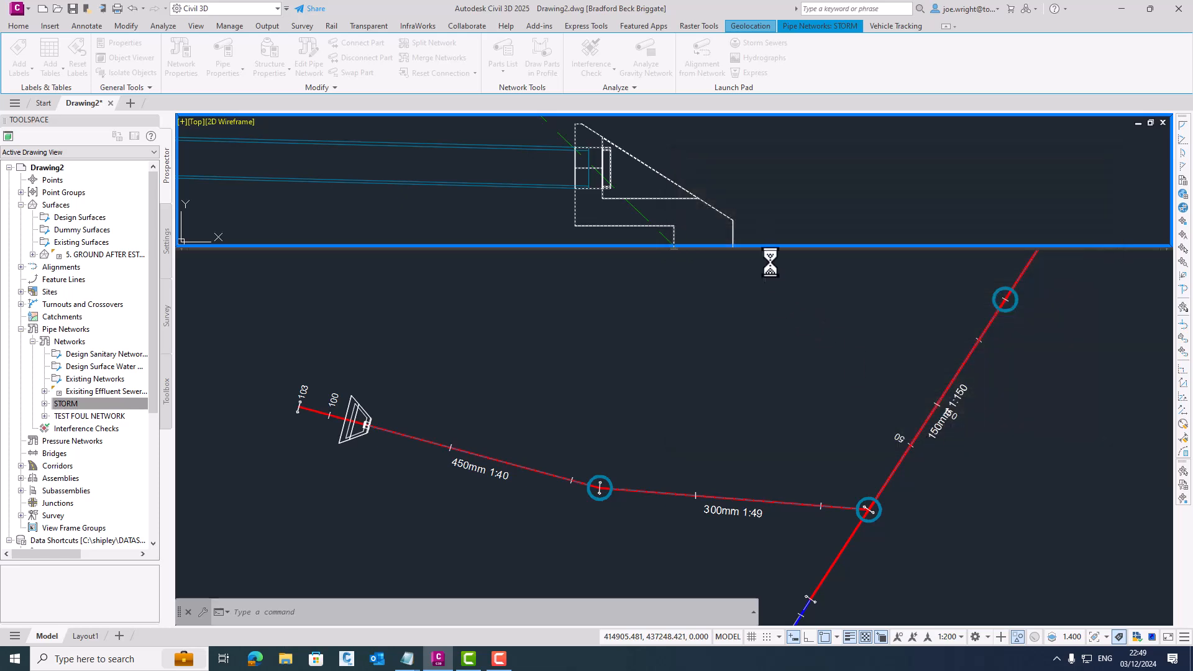
{"action": "scroll", "coordinate": [694, 145], "scroll_direction": "down", "scroll_amount": 2}
{"action": "middle_click_drag", "start_coordinate": [693, 145], "coordinate": [724, 138]}
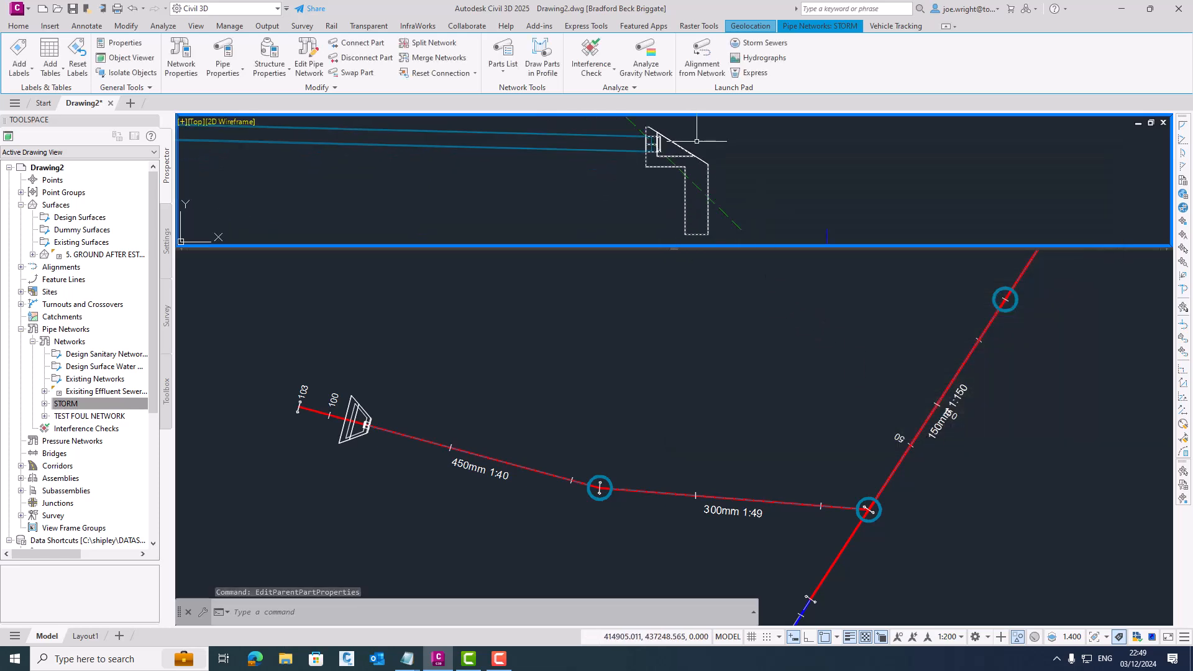
{"action": "key", "text": "Escape"}
- Inspect the outfall headwall together with its 450 mm pipe in a 3D object view, checking the pipe opening behind the grill
{"action": "left_click", "coordinate": [403, 404]}
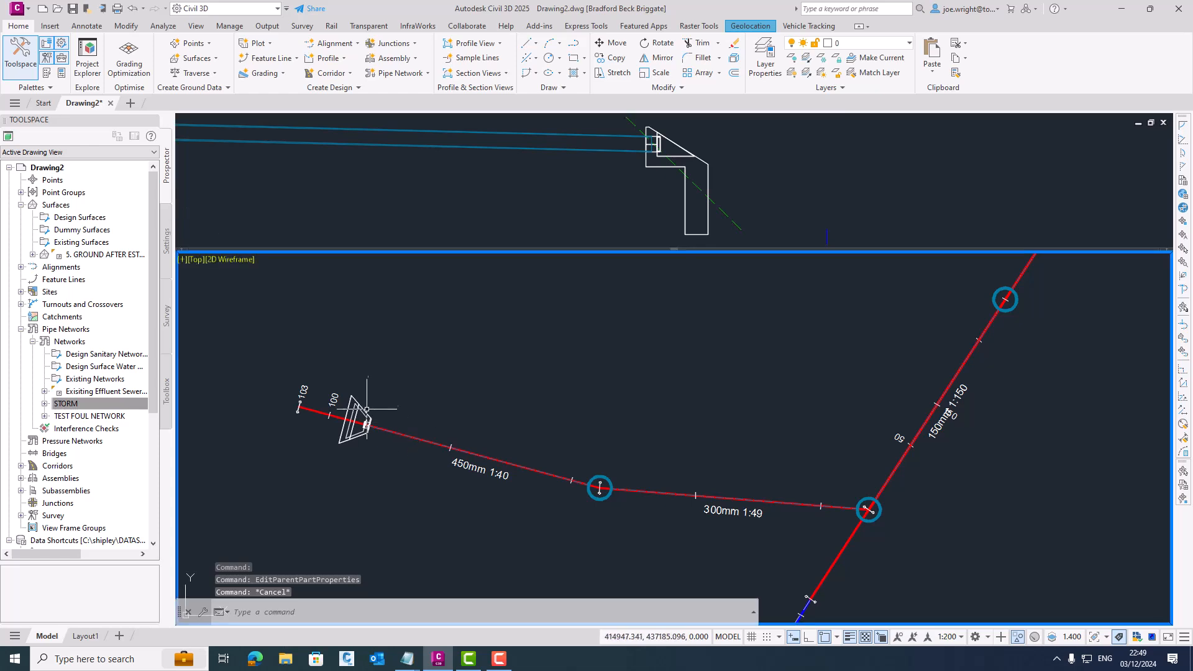
{"action": "left_click", "coordinate": [366, 413]}
{"action": "left_click", "coordinate": [399, 433]}
{"action": "left_click", "coordinate": [440, 495]}
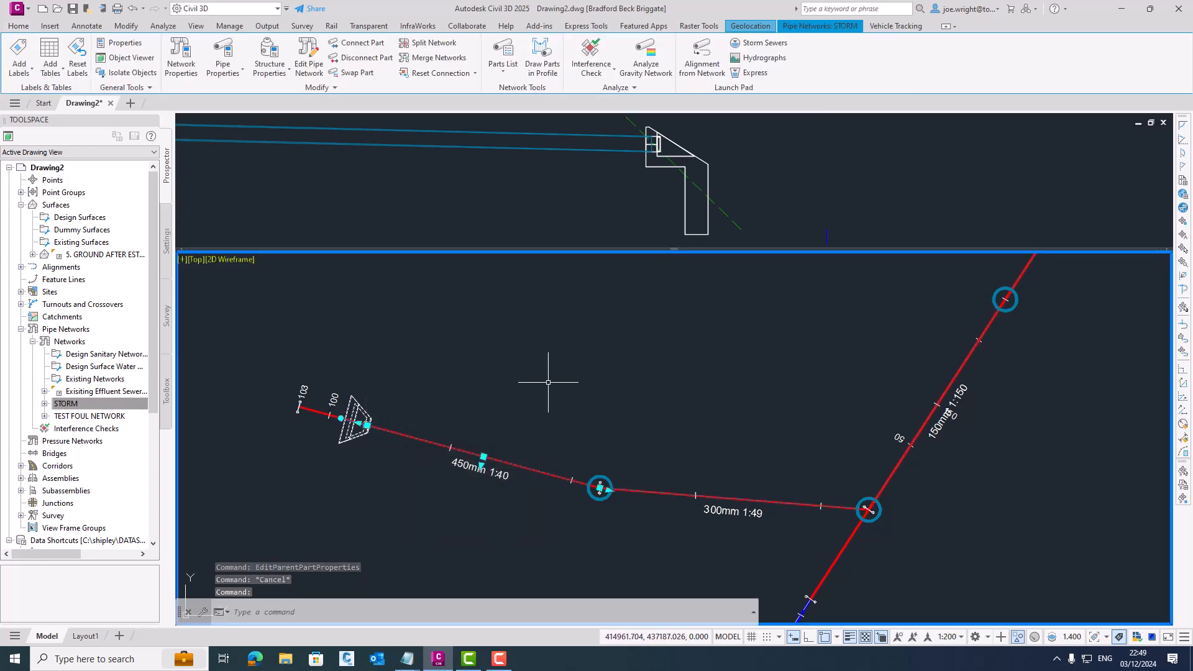
{"action": "right_click", "coordinate": [548, 392]}
{"action": "left_click", "coordinate": [600, 560]}
{"action": "left_click_drag", "start_coordinate": [607, 394], "coordinate": [654, 424]}
{"action": "scroll", "coordinate": [644, 330], "scroll_direction": "up", "scroll_amount": 10}
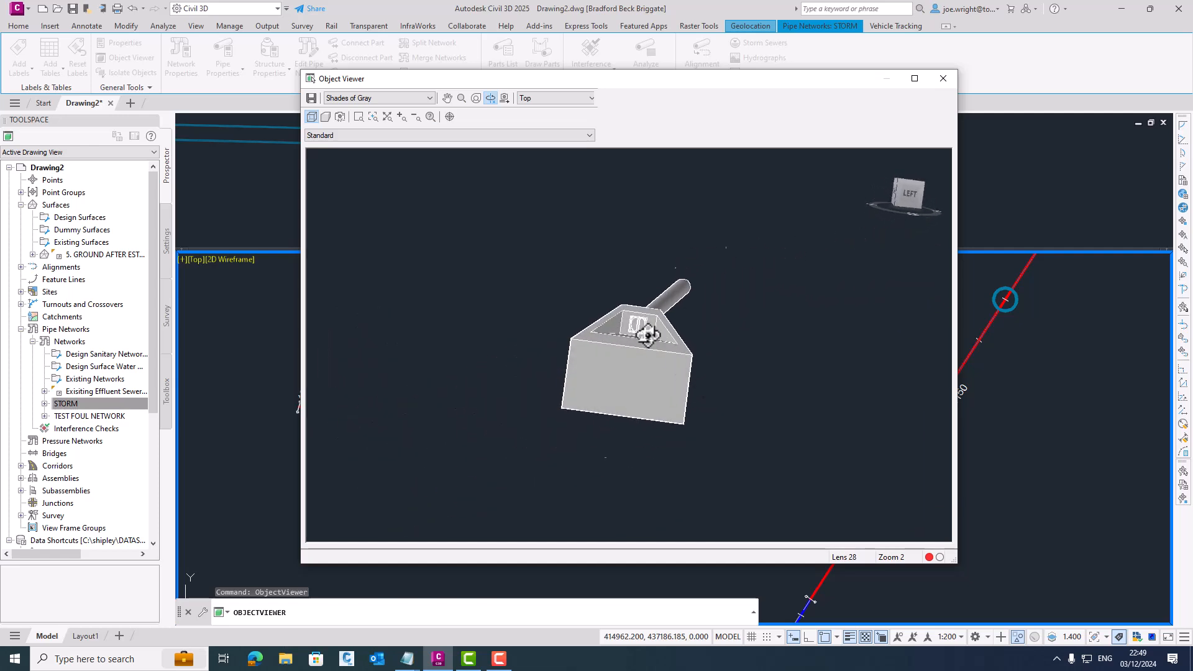
{"action": "scroll", "coordinate": [658, 269], "scroll_direction": "up", "scroll_amount": 3}
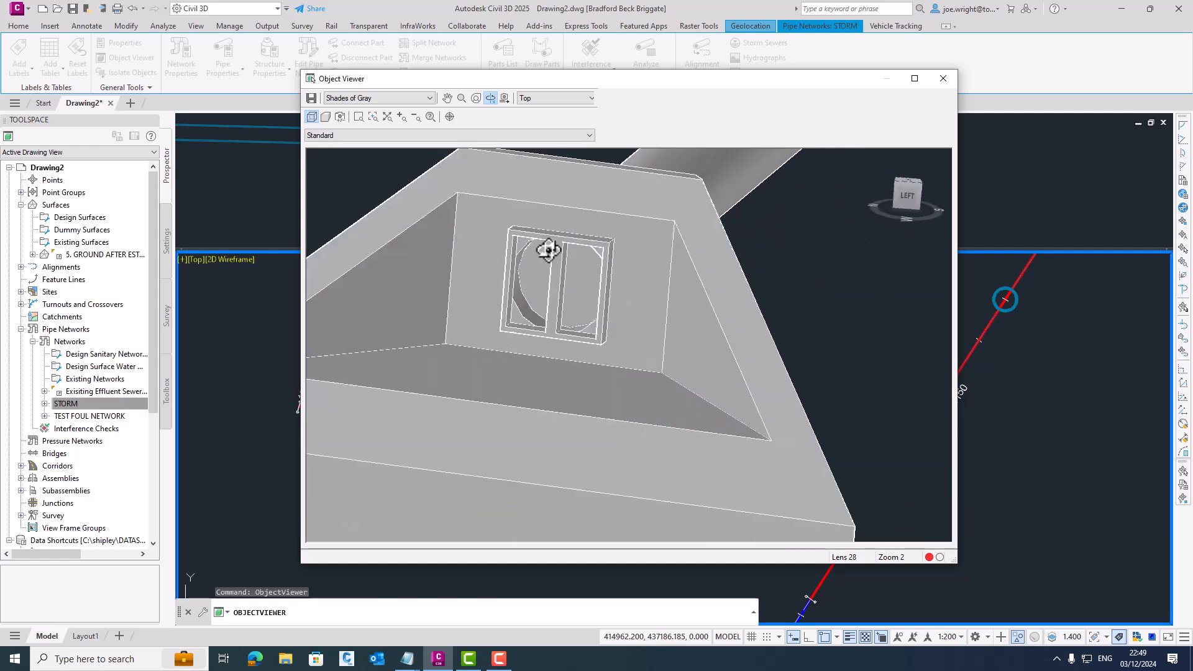
{"action": "scroll", "coordinate": [584, 260], "scroll_direction": "down", "scroll_amount": 4}
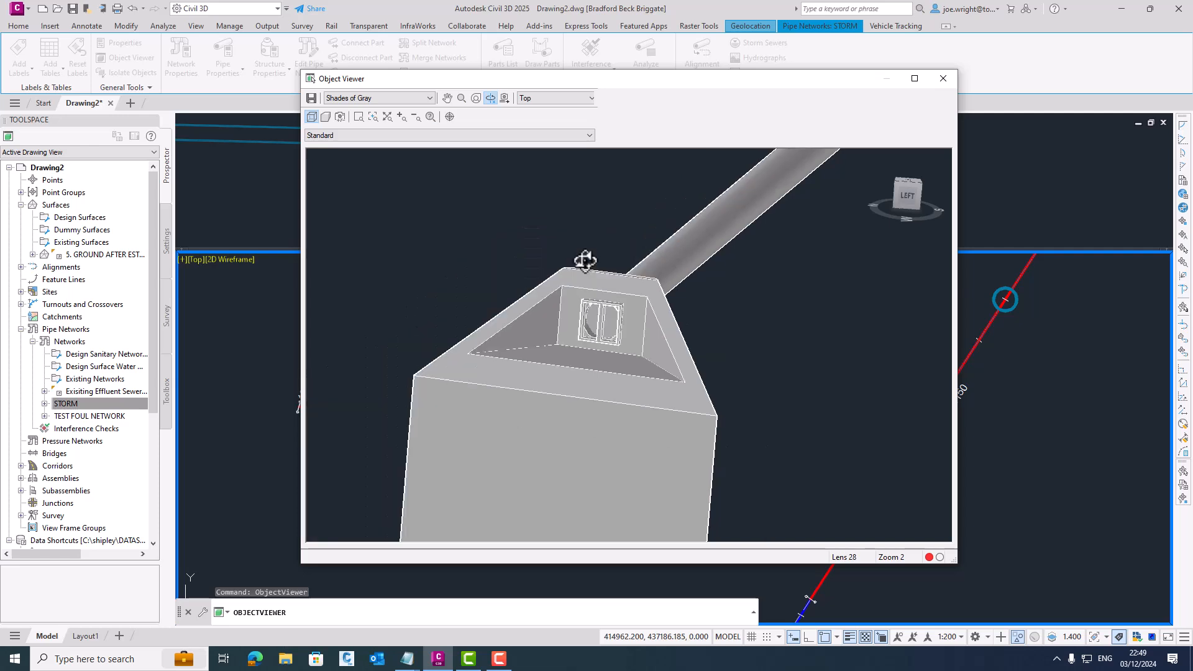
{"action": "left_click", "coordinate": [943, 79]}
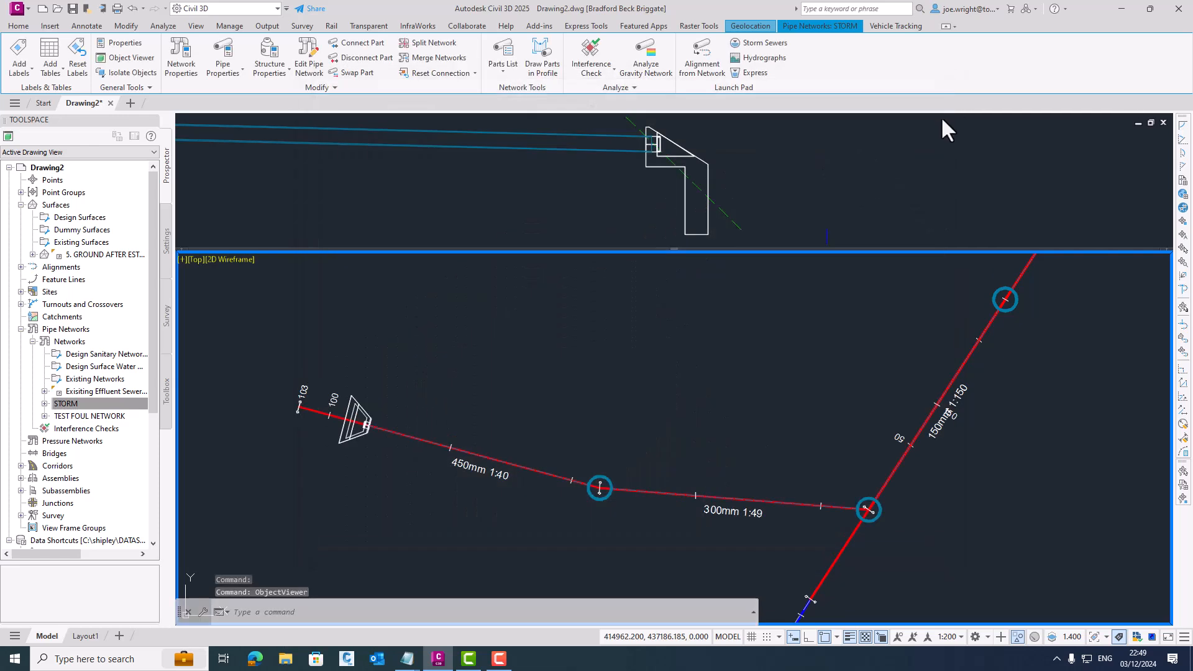
- Browse the OutFall with safety grill (C1+C3) sizes offered for swapping the outfall headwall, without swapping the part
{"action": "left_click", "coordinate": [714, 155]}
{"action": "left_click", "coordinate": [707, 161]}
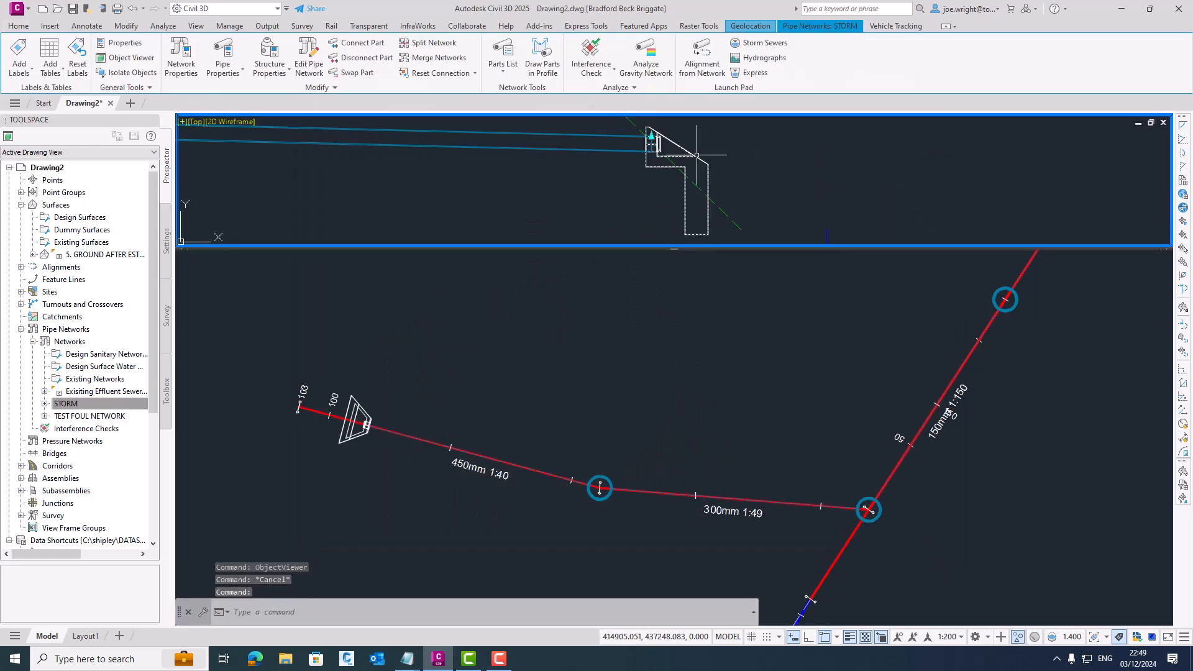
{"action": "left_click", "coordinate": [352, 72]}
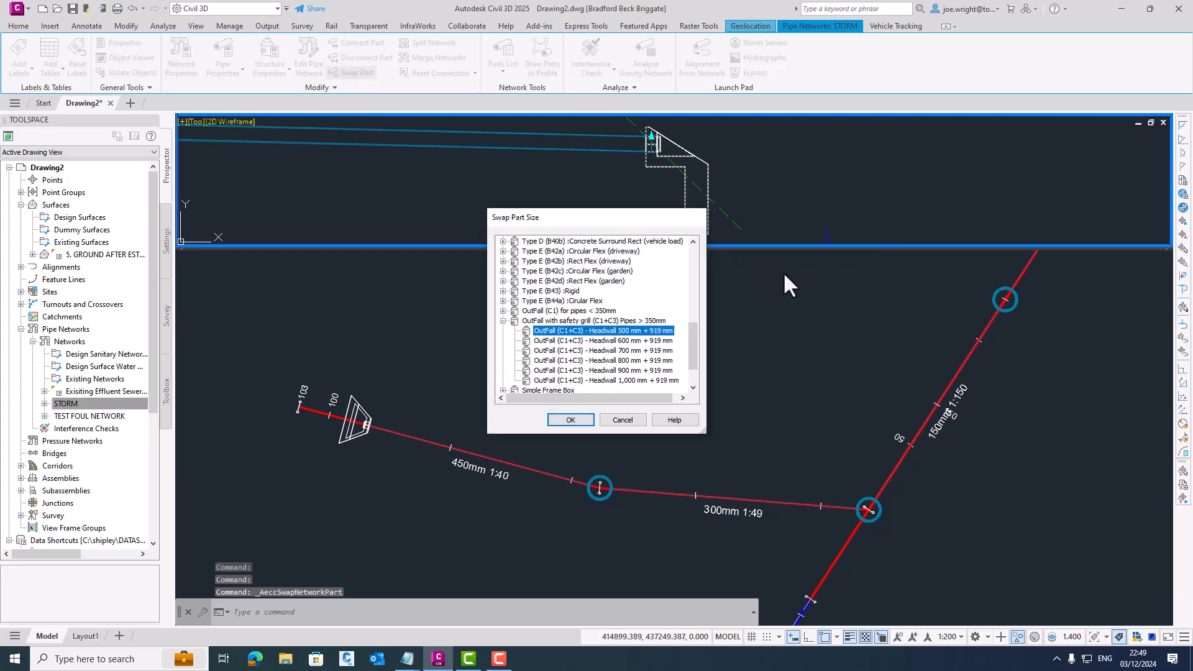
{"action": "left_click", "coordinate": [605, 373]}
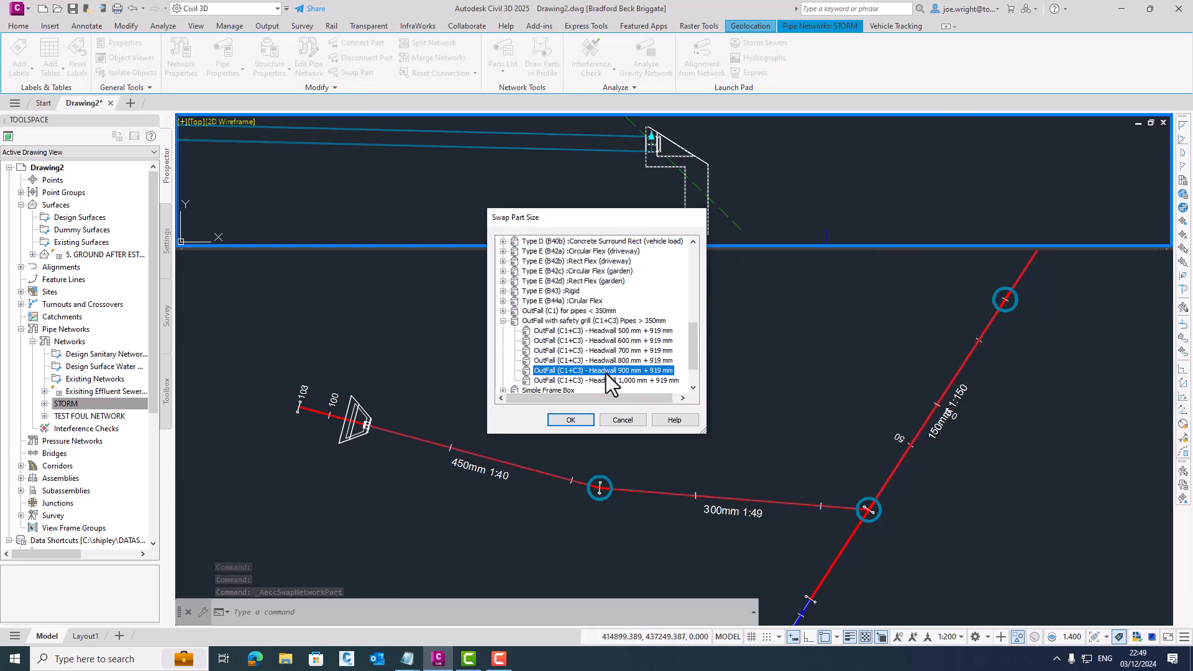
{"action": "left_click", "coordinate": [618, 376]}
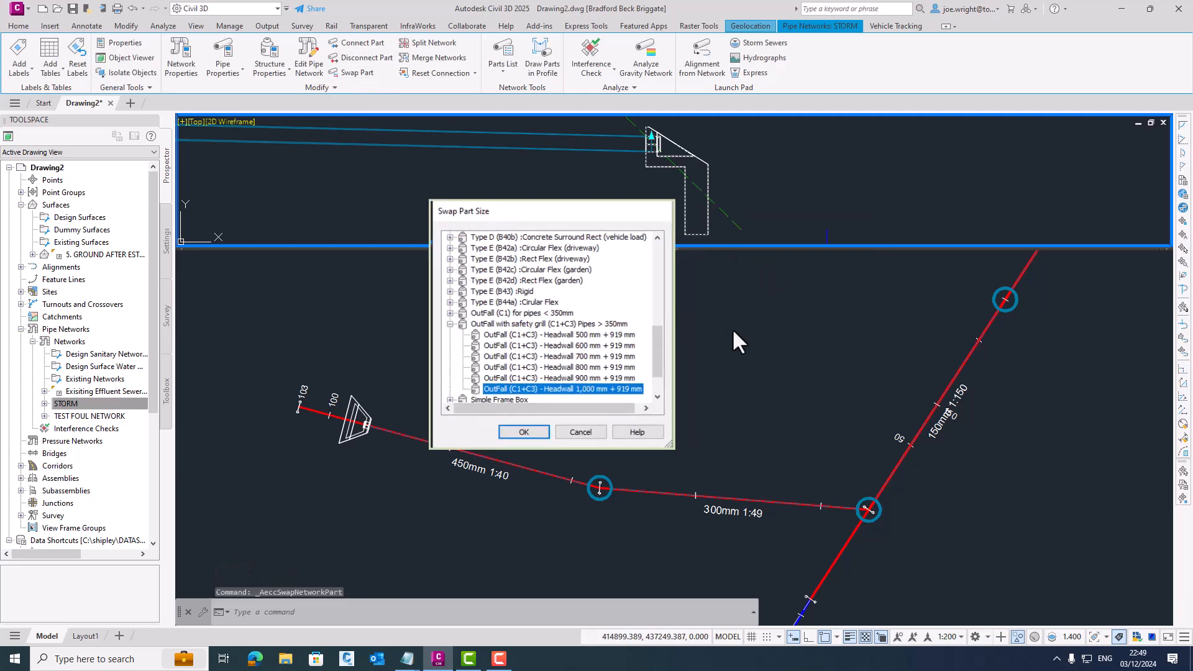
{"action": "key", "text": "Escape"}
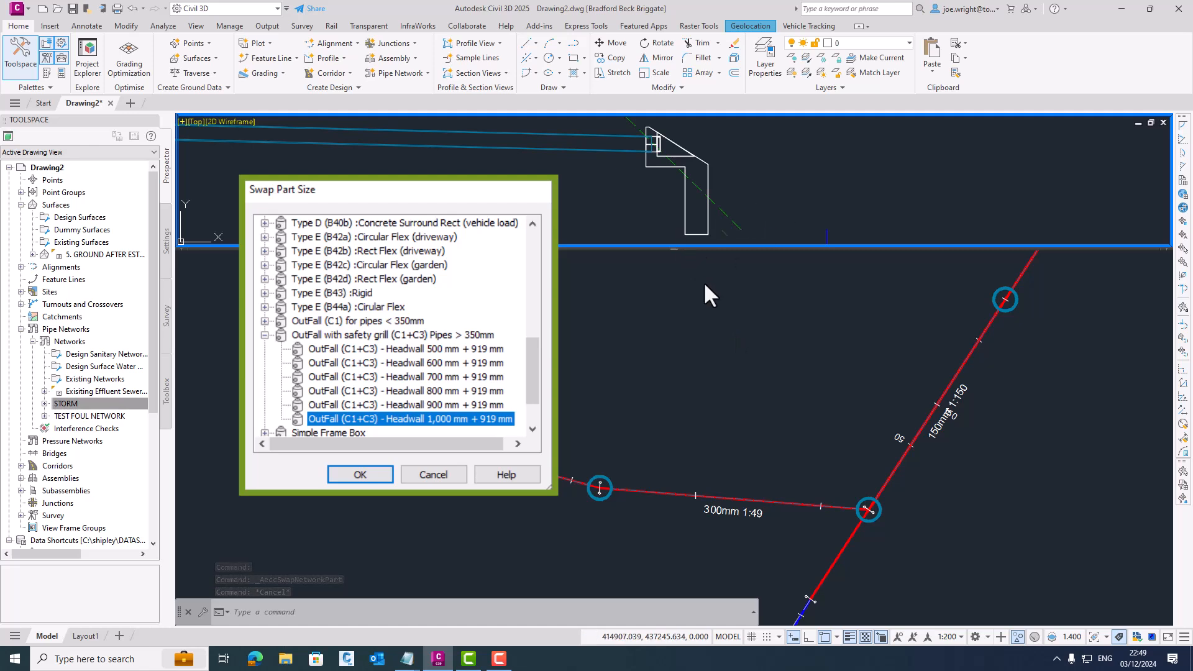
- Maximize the plan viewport to show the storm and foul networks across the whole site
{"action": "scroll", "coordinate": [703, 278], "scroll_direction": "down", "scroll_amount": 4}
{"action": "left_click", "coordinate": [684, 330]}
{"action": "middle_click_drag", "start_coordinate": [685, 331], "coordinate": [685, 330]}
{"action": "left_click", "coordinate": [739, 205]}
{"action": "mouse_move", "coordinate": [350, 239]}
{"action": "middle_mouse_down"}
{"action": "mouse_move", "coordinate": [804, 205]}
{"action": "mouse_move", "coordinate": [797, 213]}
{"action": "middle_mouse_up"}
{"action": "scroll", "coordinate": [749, 214], "scroll_direction": "down", "scroll_amount": 2}
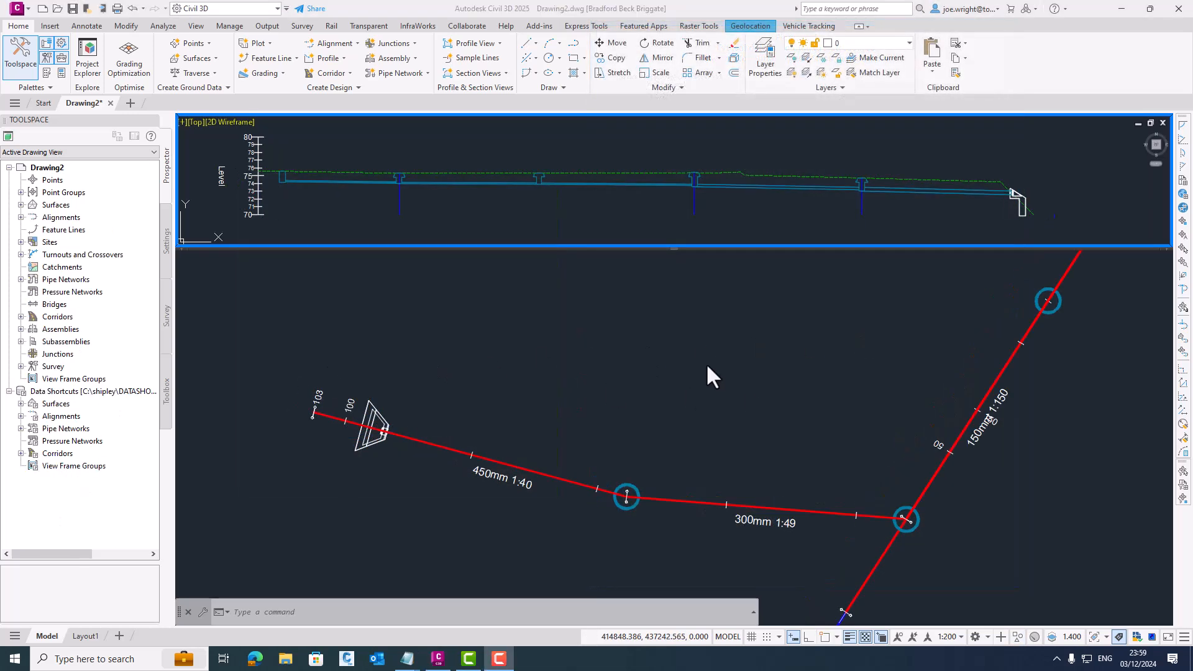
{"action": "left_click", "coordinate": [586, 338]}
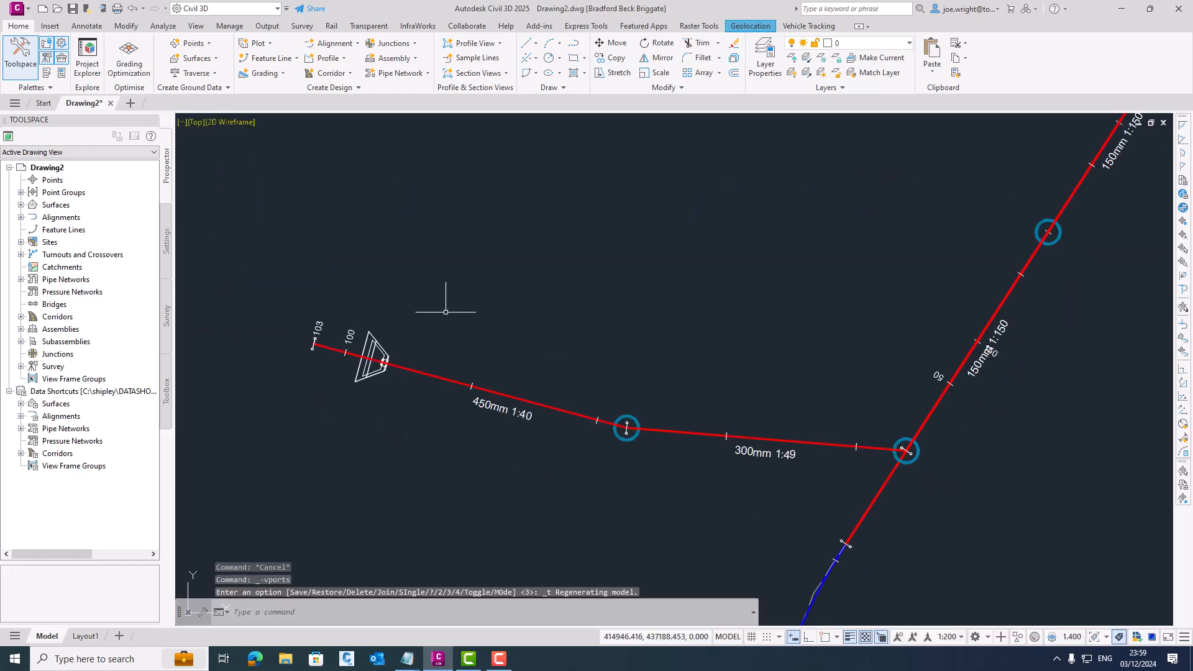
{"action": "scroll", "coordinate": [538, 325], "scroll_direction": "down", "scroll_amount": 6}
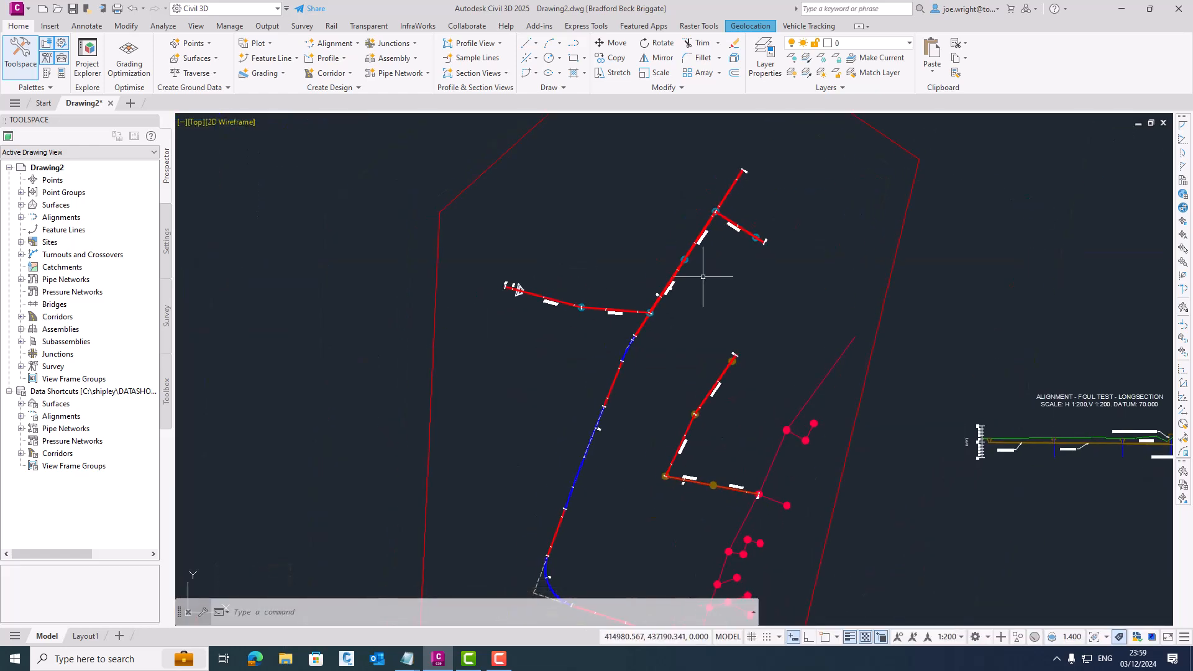
- Change the surface style of 5. GROUND AFTER ESTATE ROAD to Slope Arrows and Border
{"action": "left_click", "coordinate": [887, 288]}
{"action": "right_click", "coordinate": [887, 288]}
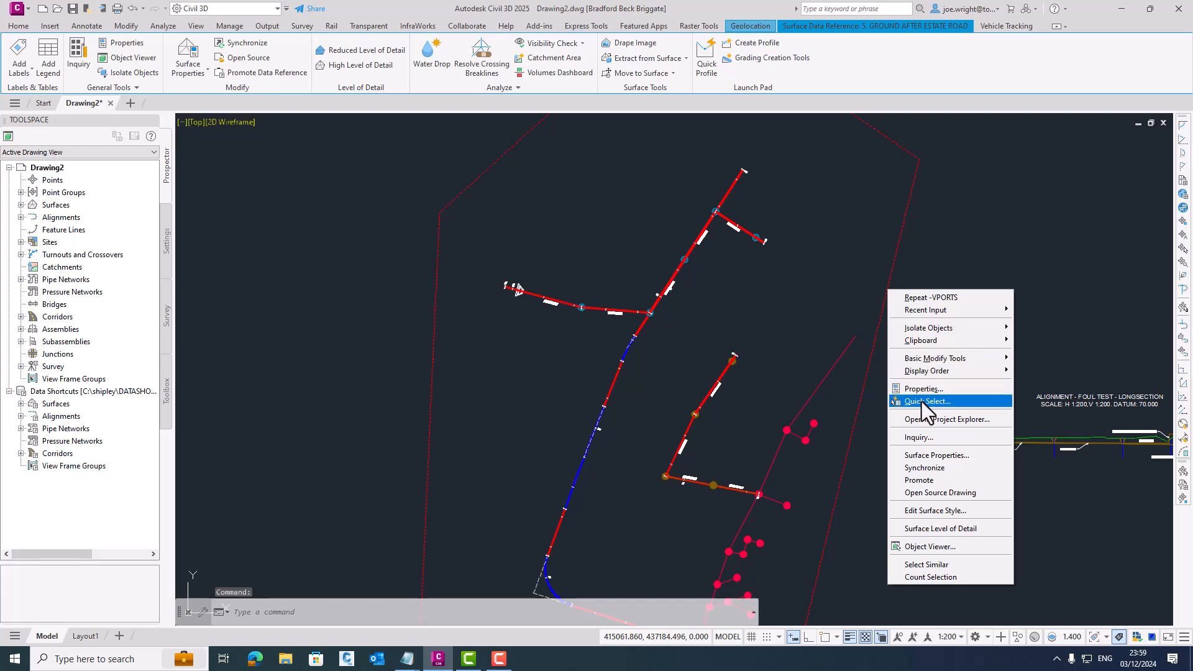
{"action": "left_click", "coordinate": [944, 457]}
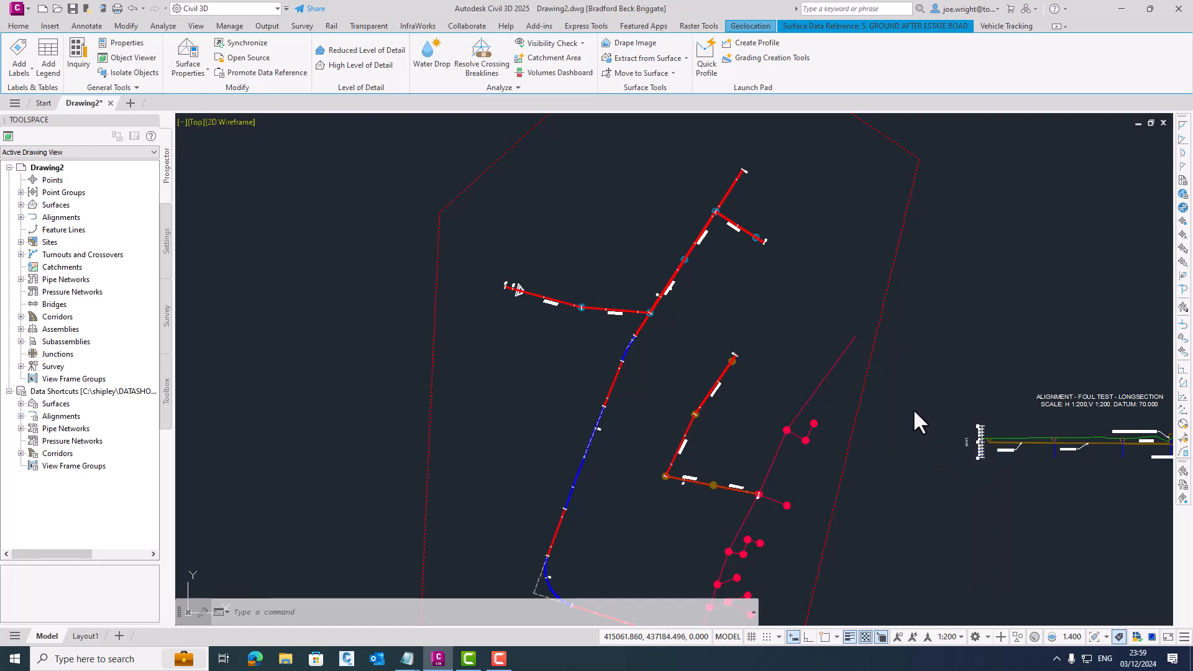
{"action": "left_click", "coordinate": [781, 362]}
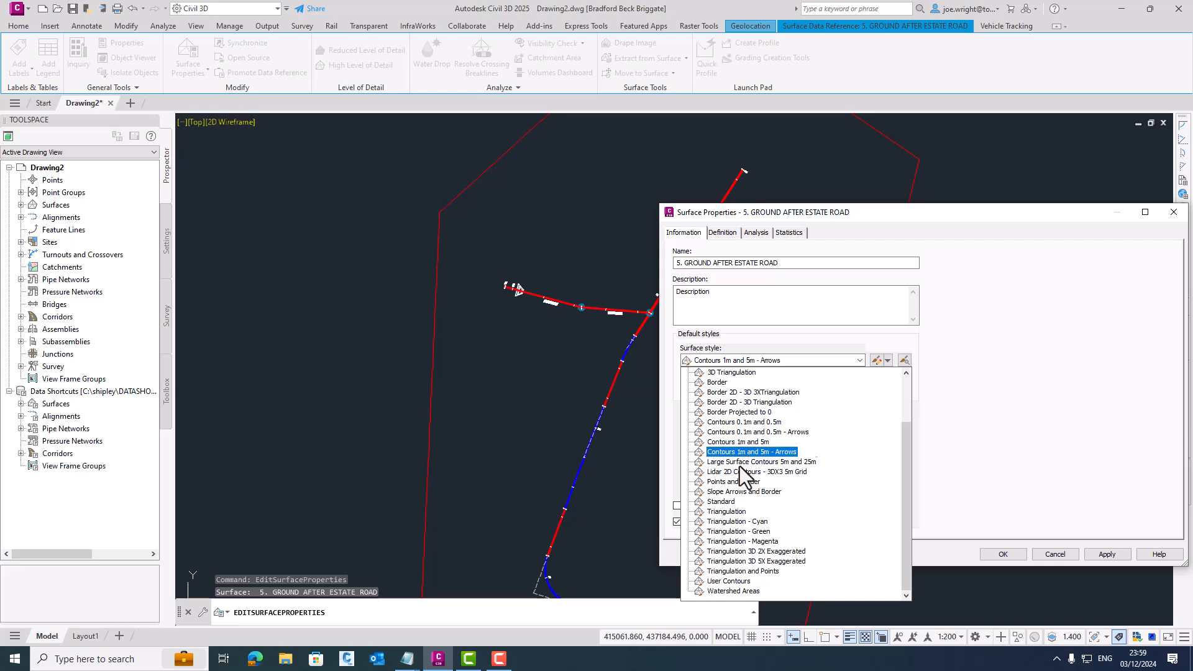
{"action": "left_click", "coordinate": [733, 493]}
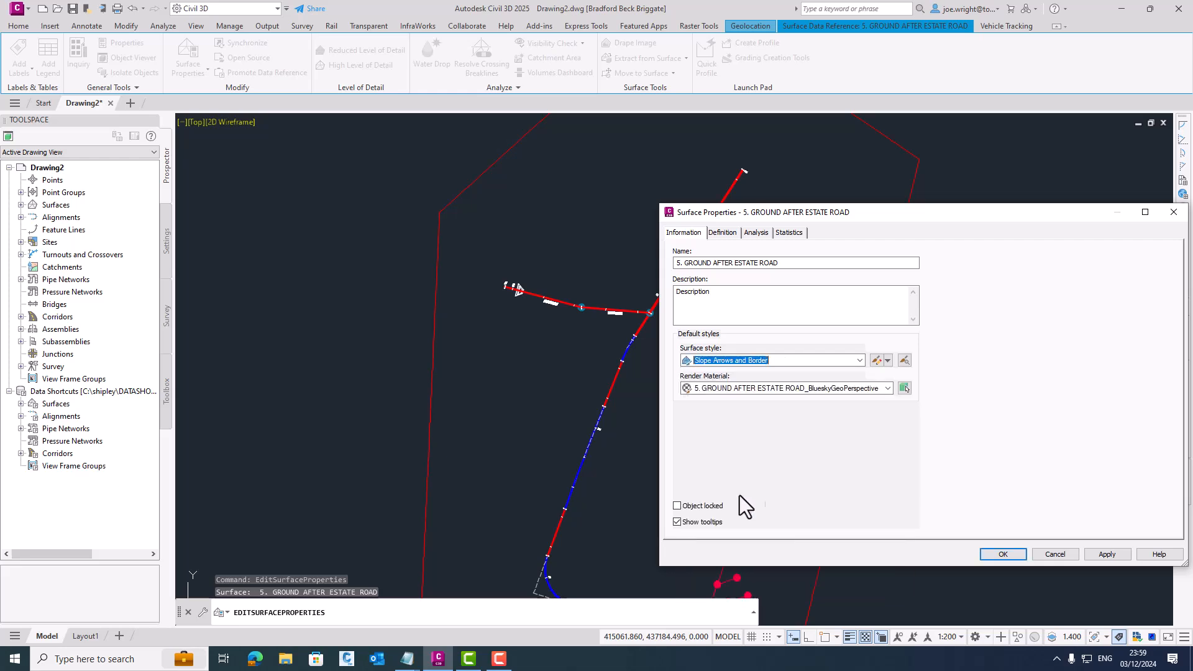
{"action": "left_click", "coordinate": [1019, 552]}
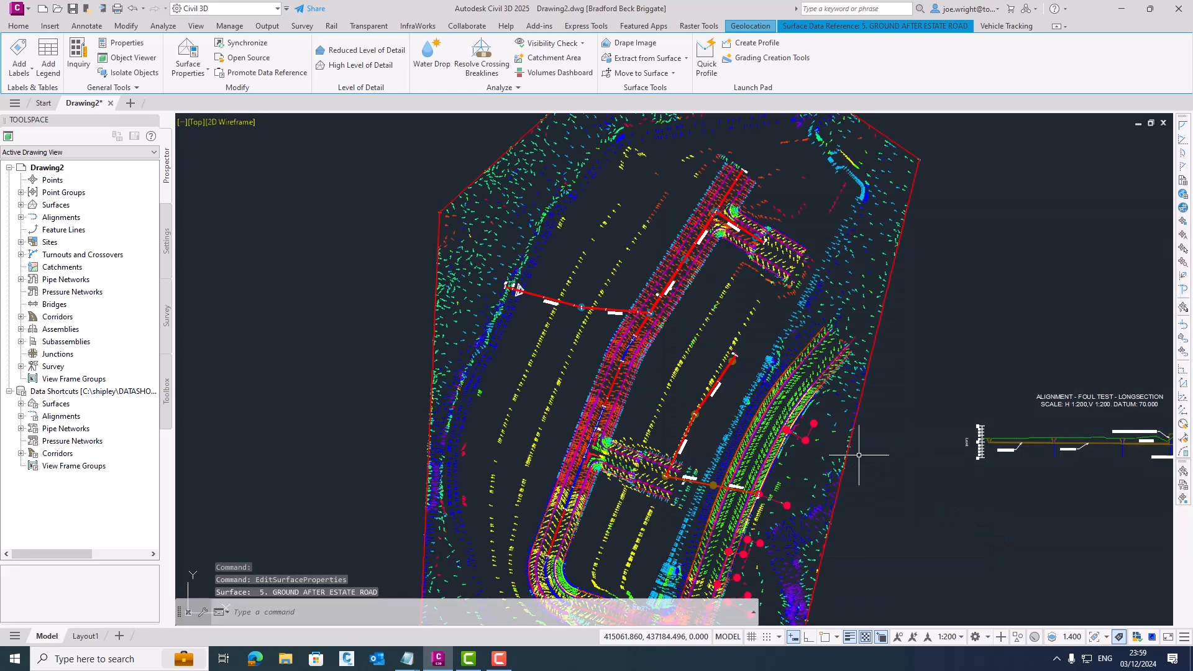
- Examine the slope arrow directions and colours along the main road, the junction and the estate road
{"action": "scroll", "coordinate": [630, 384], "scroll_direction": "up", "scroll_amount": 4}
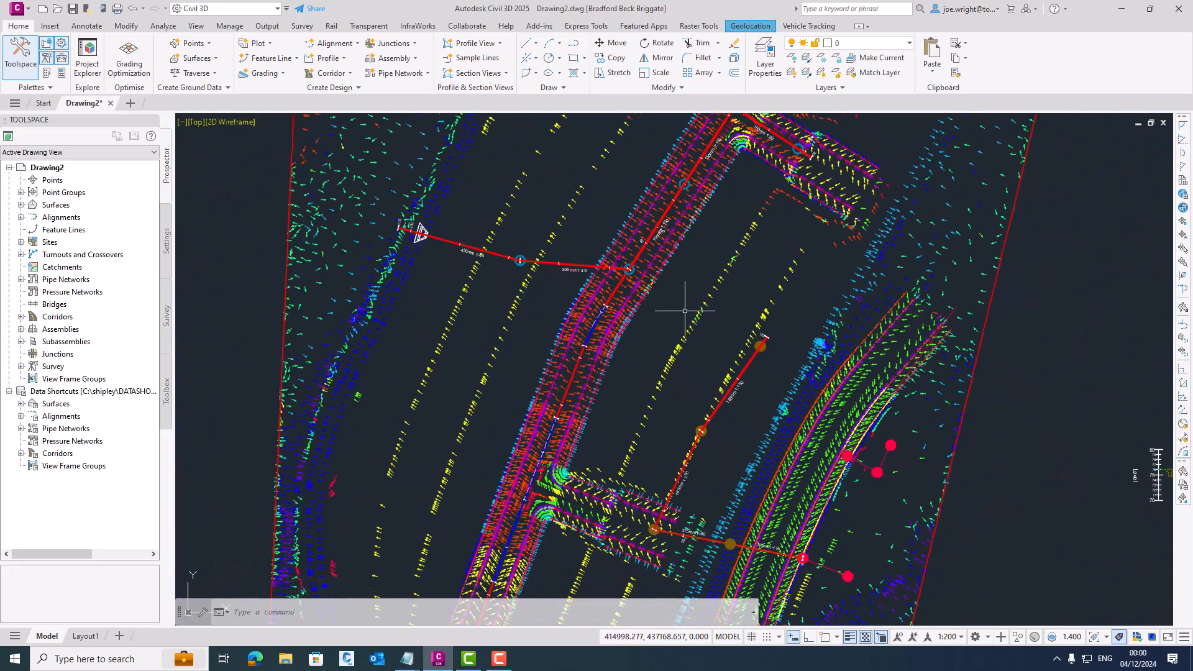
{"action": "middle_click_drag", "start_coordinate": [829, 380], "coordinate": [854, 241]}
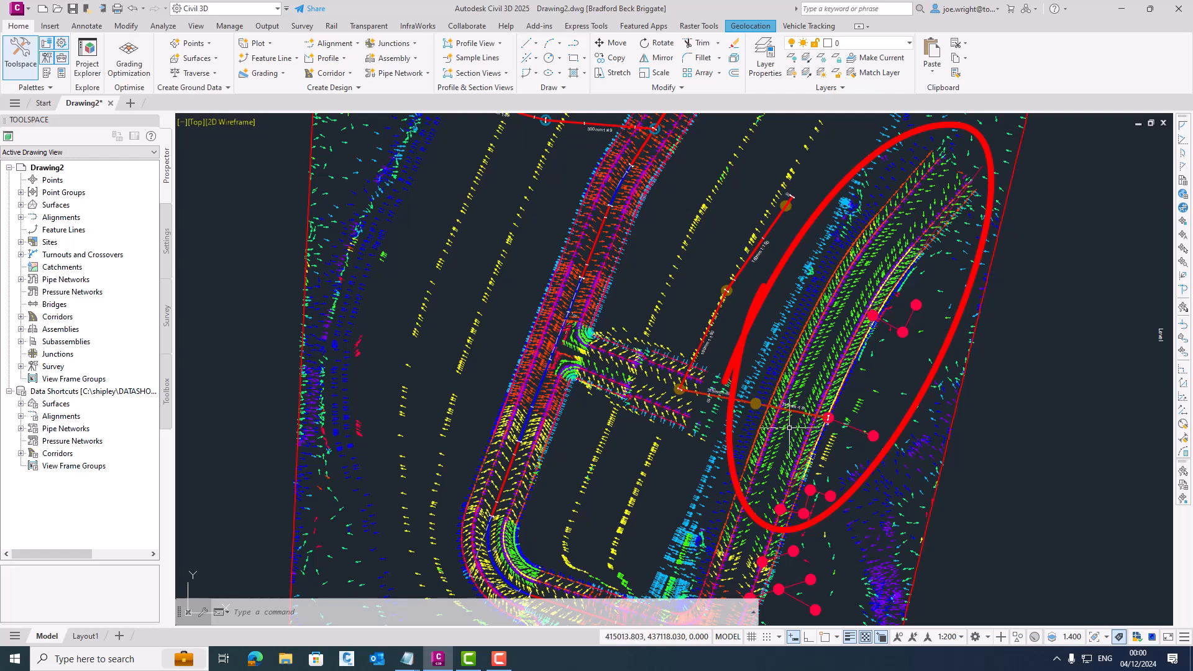
{"action": "middle_click_drag", "start_coordinate": [789, 425], "coordinate": [836, 282]}
{"action": "middle_click_drag", "start_coordinate": [820, 430], "coordinate": [815, 325]}
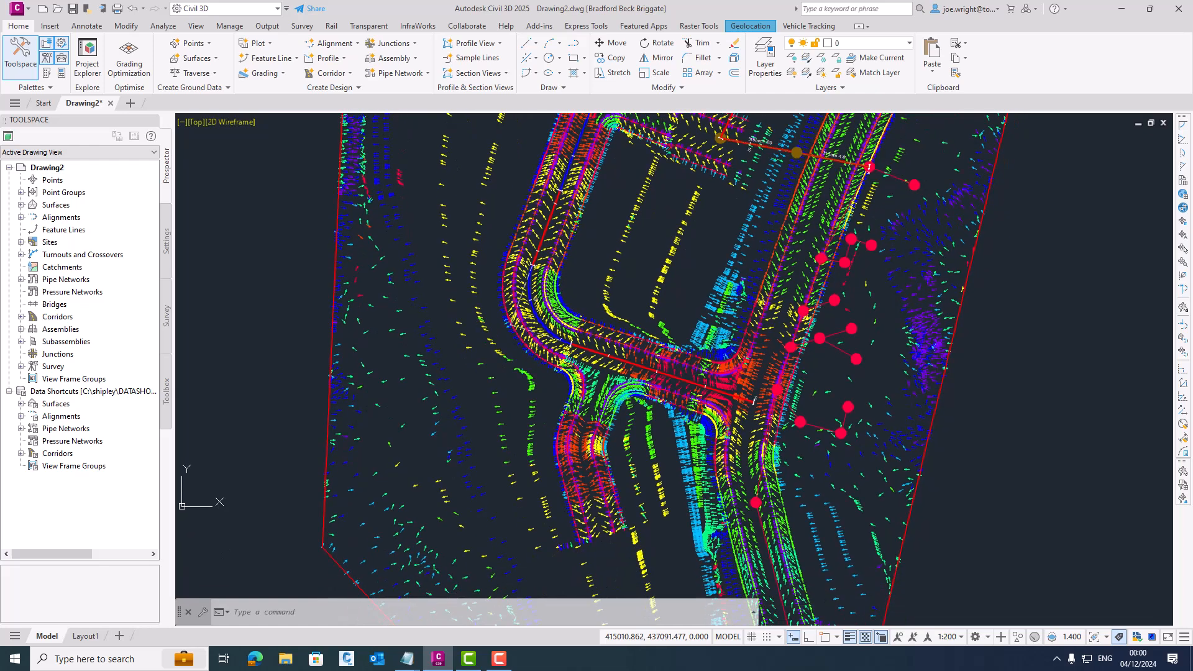
{"action": "mouse_move", "coordinate": [810, 469]}
{"action": "middle_mouse_down"}
{"action": "mouse_move", "coordinate": [811, 429]}
{"action": "mouse_move", "coordinate": [811, 459]}
{"action": "middle_mouse_up"}
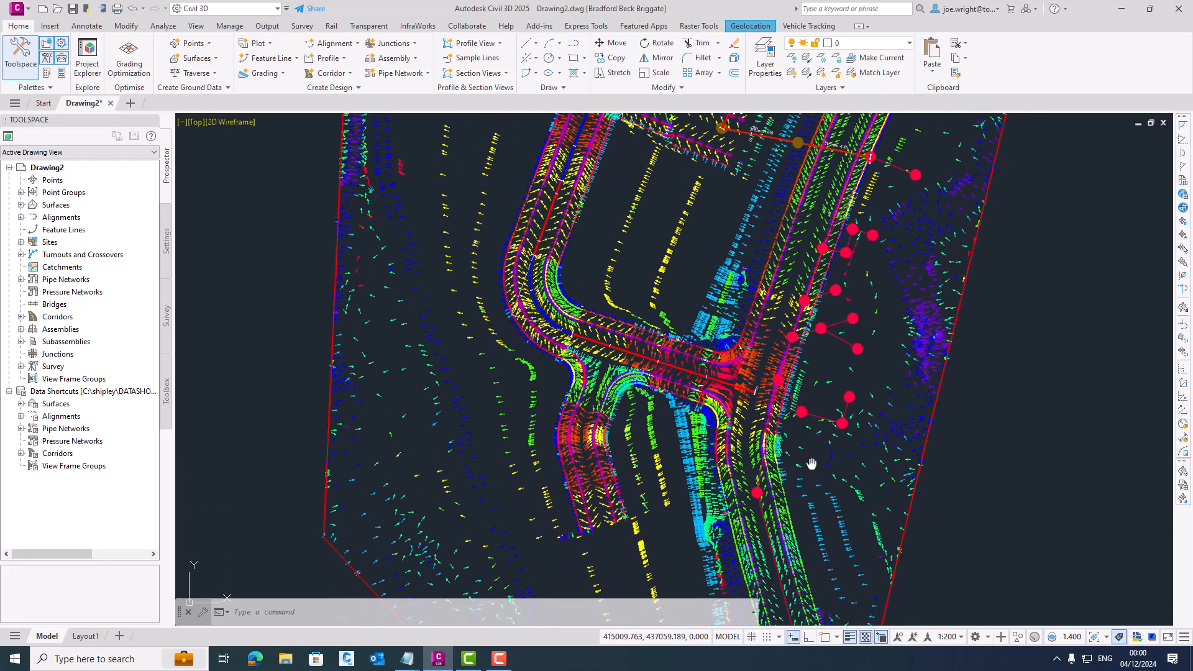
{"action": "middle_click_drag", "start_coordinate": [675, 391], "coordinate": [724, 442]}
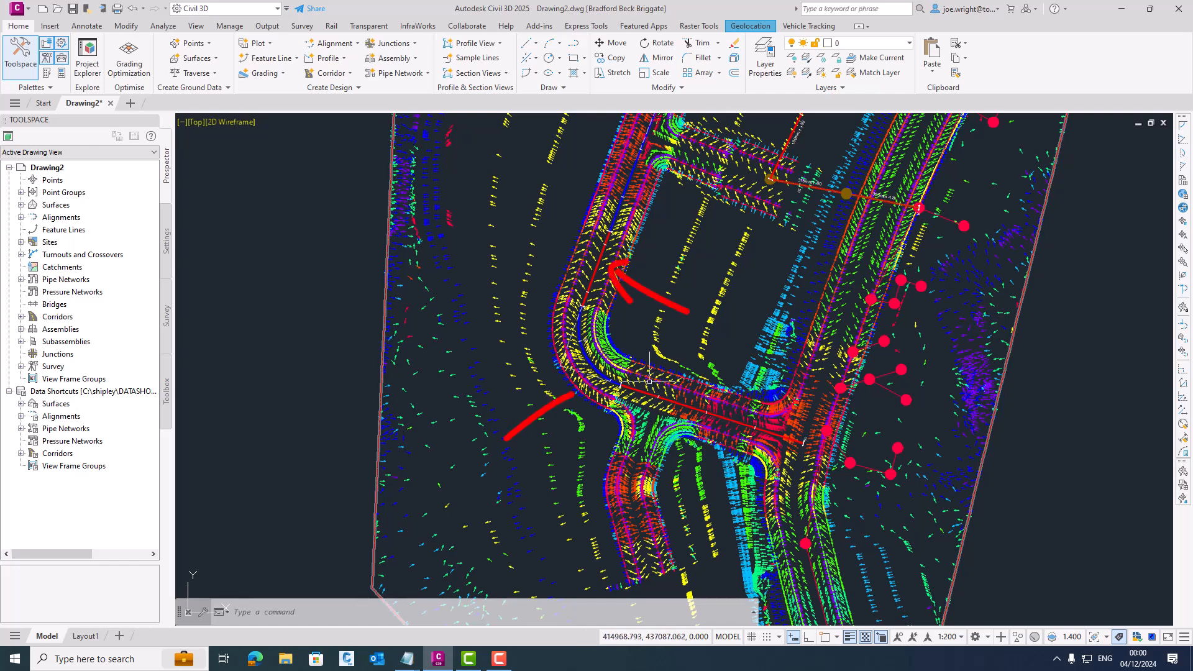
{"action": "middle_click_drag", "start_coordinate": [648, 404], "coordinate": [608, 480]}
{"action": "middle_click_drag", "start_coordinate": [621, 265], "coordinate": [543, 440]}
{"action": "middle_click_drag", "start_coordinate": [613, 288], "coordinate": [587, 372]}
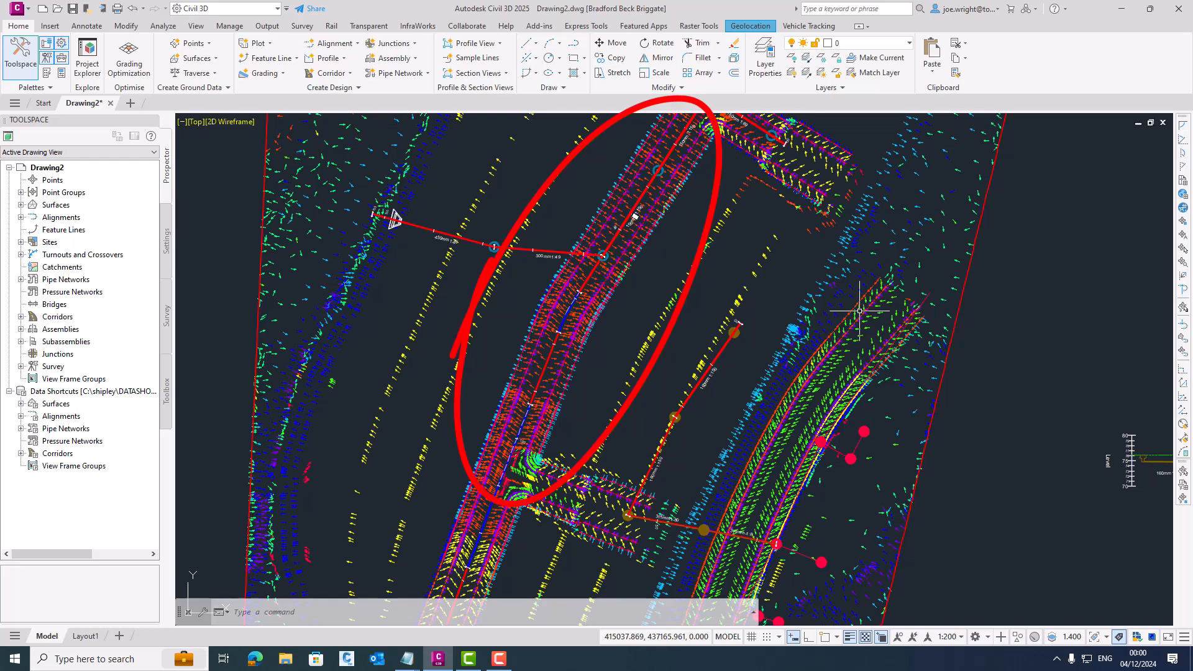
{"action": "mouse_move", "coordinate": [859, 310]}
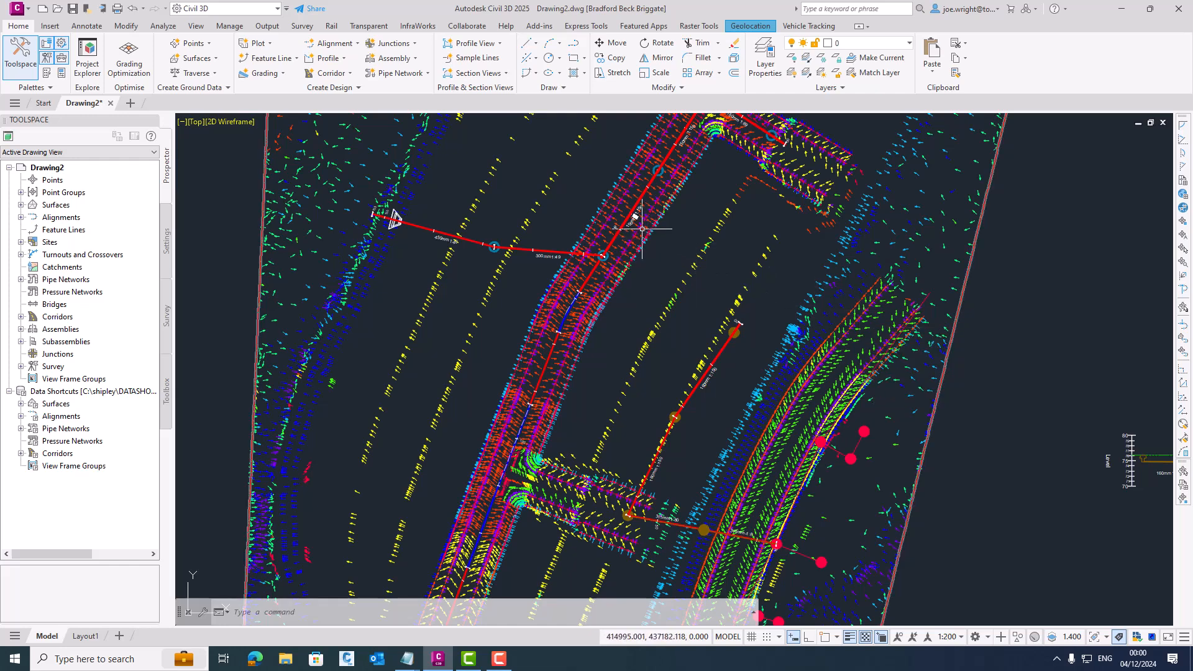
- Open the source drawing of the referenced surface 5. GROUND AFTER ESTATE ROAD
{"action": "mouse_move", "coordinate": [642, 229]}
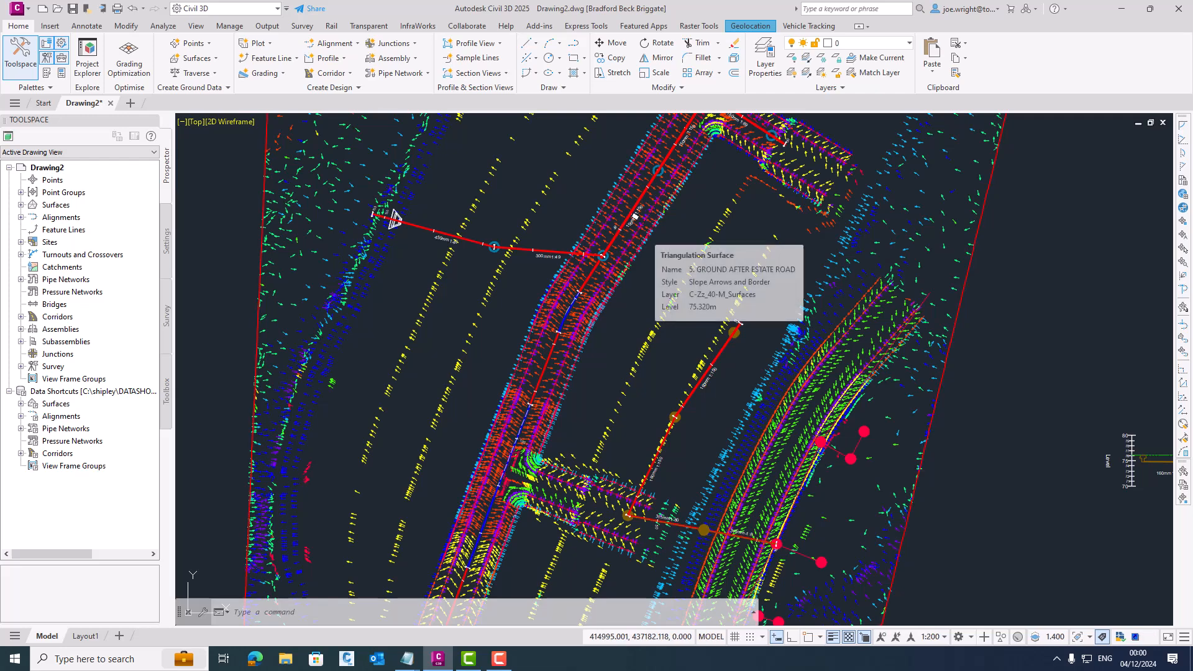
{"action": "left_click", "coordinate": [644, 233]}
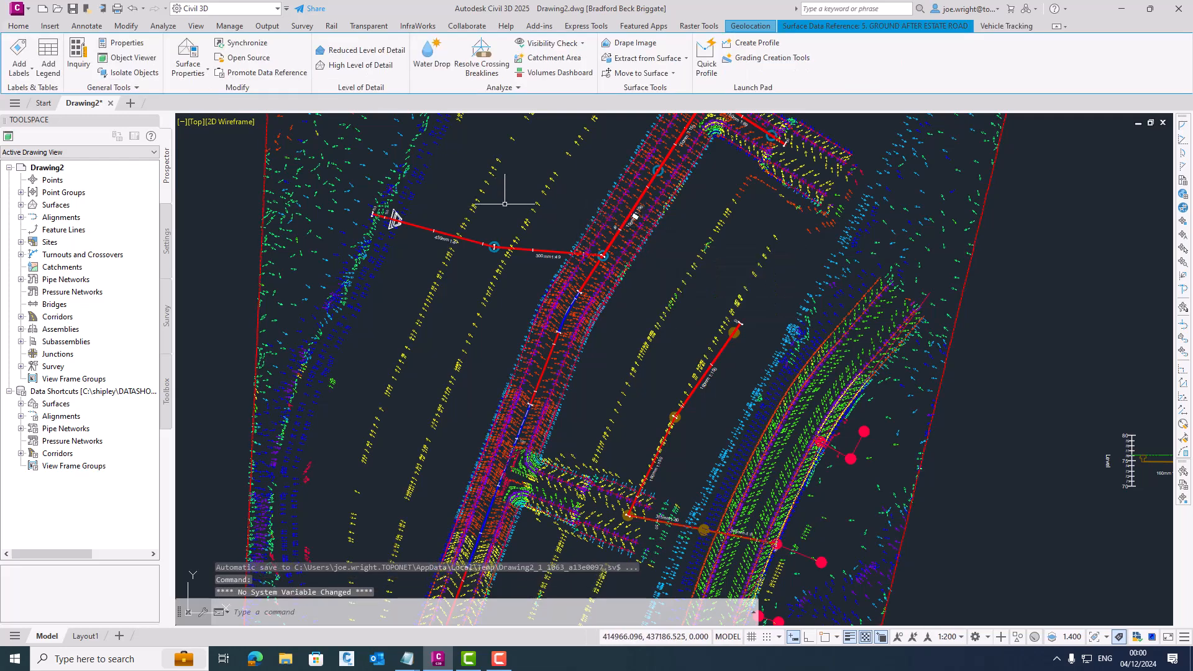
{"action": "right_click", "coordinate": [563, 203]}
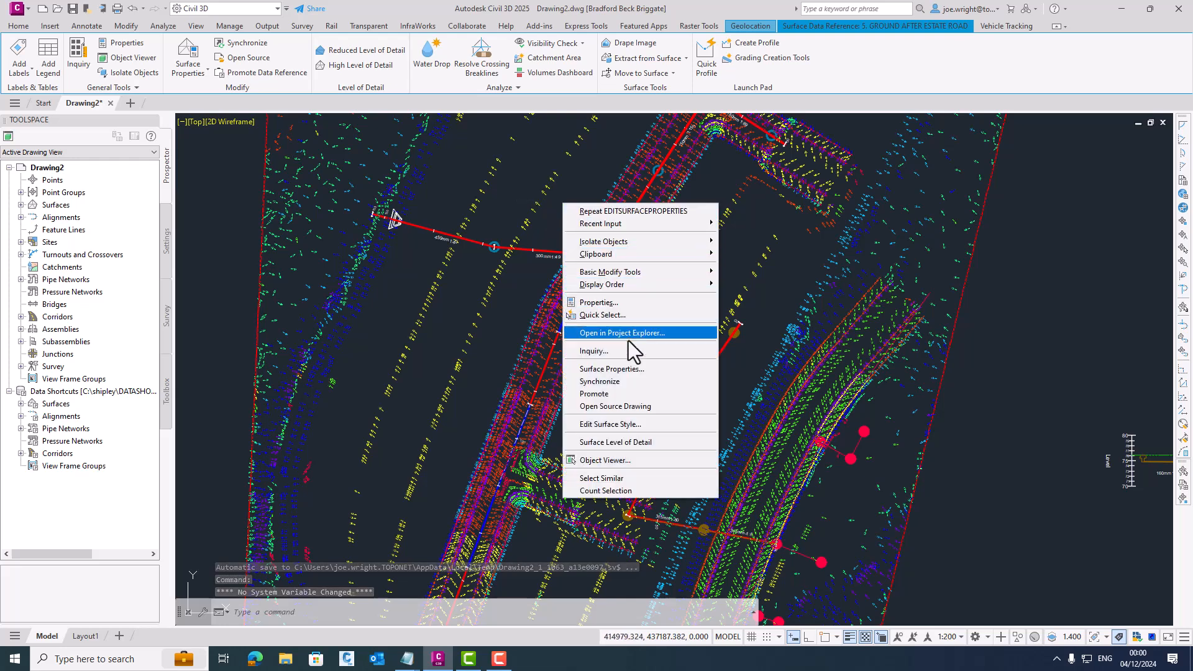
{"action": "left_click", "coordinate": [635, 407]}
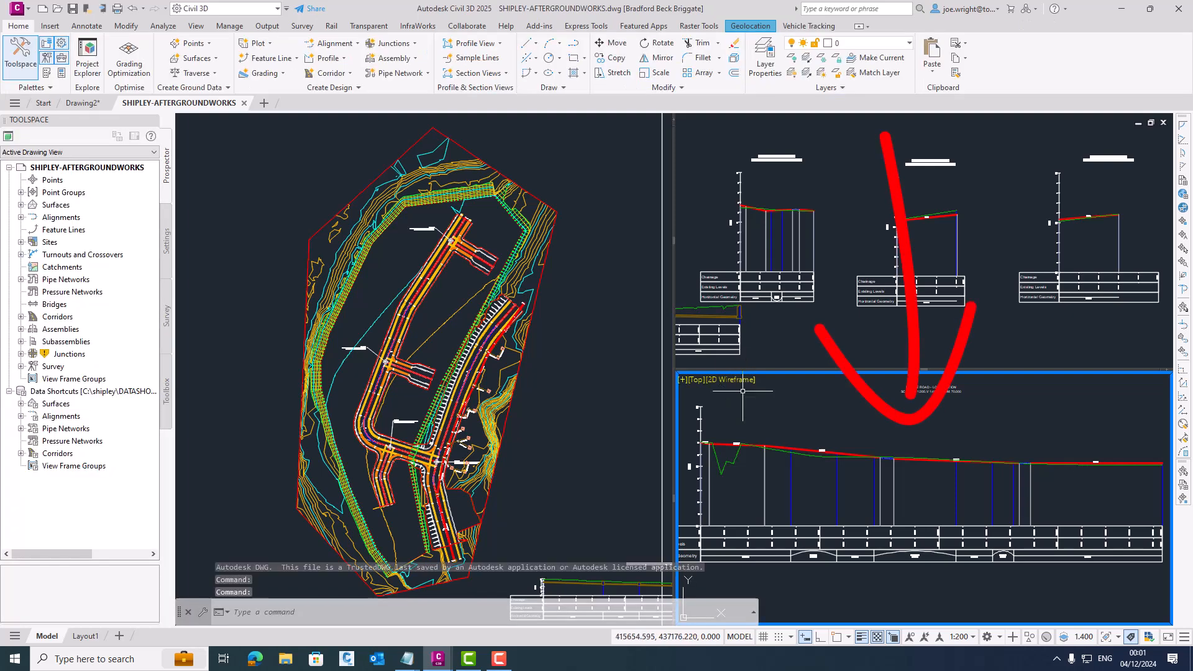
- Lower the vertical intersection point of the short curve midway along the estate road profile to a level of about 73.9 m
{"action": "scroll", "coordinate": [964, 460], "scroll_direction": "up", "scroll_amount": 2}
{"action": "scroll", "coordinate": [964, 467], "scroll_direction": "up", "scroll_amount": 4}
{"action": "scroll", "coordinate": [1001, 479], "scroll_direction": "down", "scroll_amount": 2}
{"action": "middle_click_drag", "start_coordinate": [954, 488], "coordinate": [807, 498]}
{"action": "middle_click_drag", "start_coordinate": [1020, 500], "coordinate": [978, 501]}
{"action": "scroll", "coordinate": [1129, 471], "scroll_direction": "up", "scroll_amount": 2}
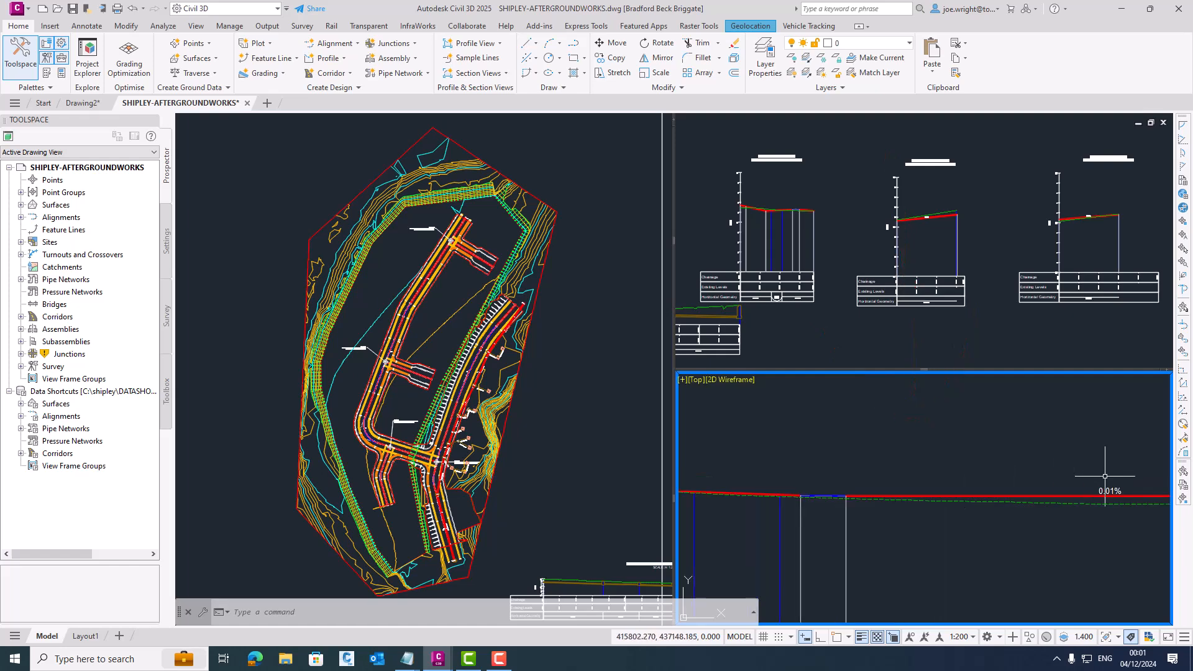
{"action": "scroll", "coordinate": [984, 496], "scroll_direction": "down", "scroll_amount": 4}
{"action": "scroll", "coordinate": [982, 496], "scroll_direction": "up", "scroll_amount": 3}
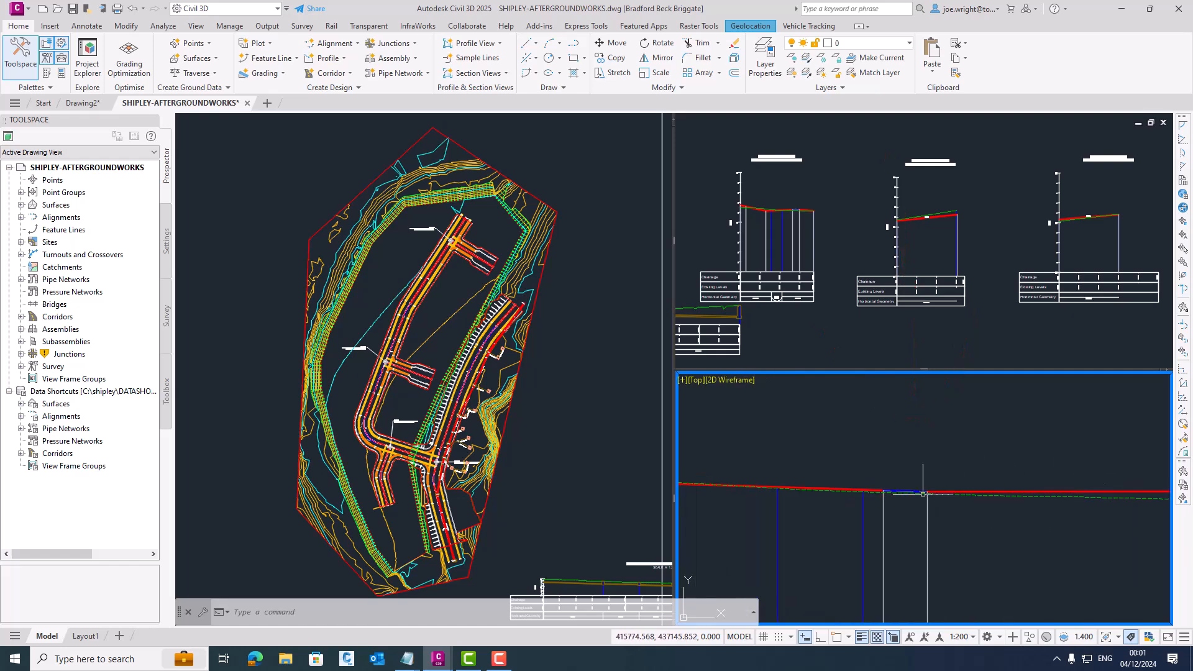
{"action": "left_click", "coordinate": [899, 492]}
{"action": "scroll", "coordinate": [898, 497], "scroll_direction": "up", "scroll_amount": 2}
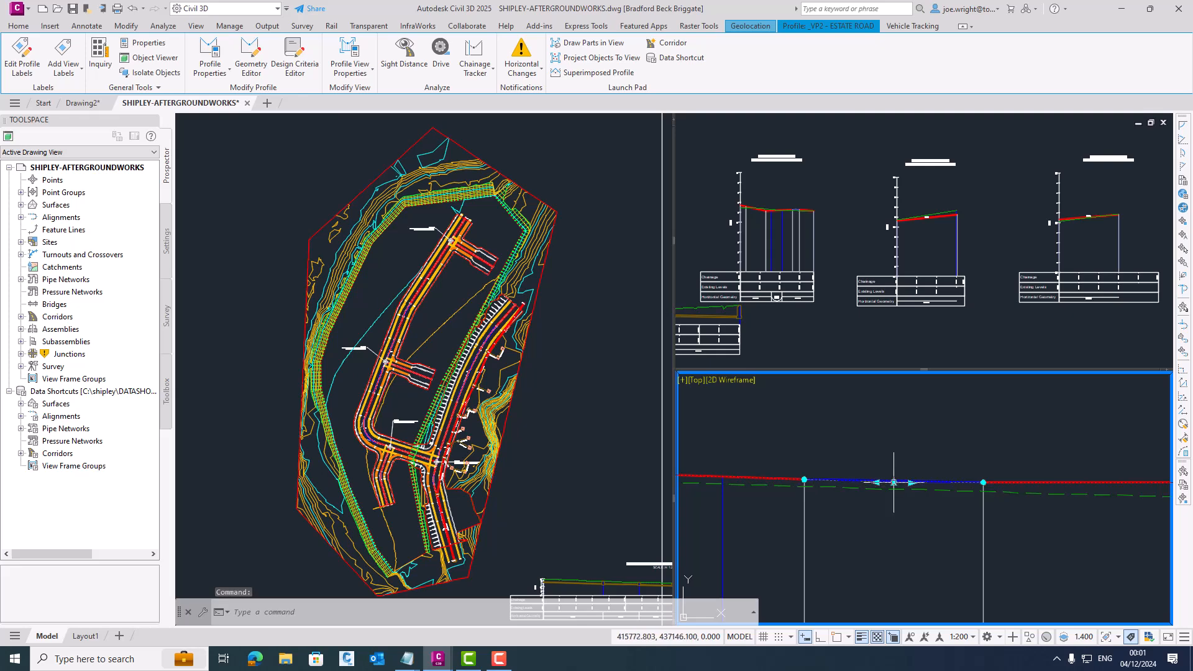
{"action": "left_click", "coordinate": [893, 482]}
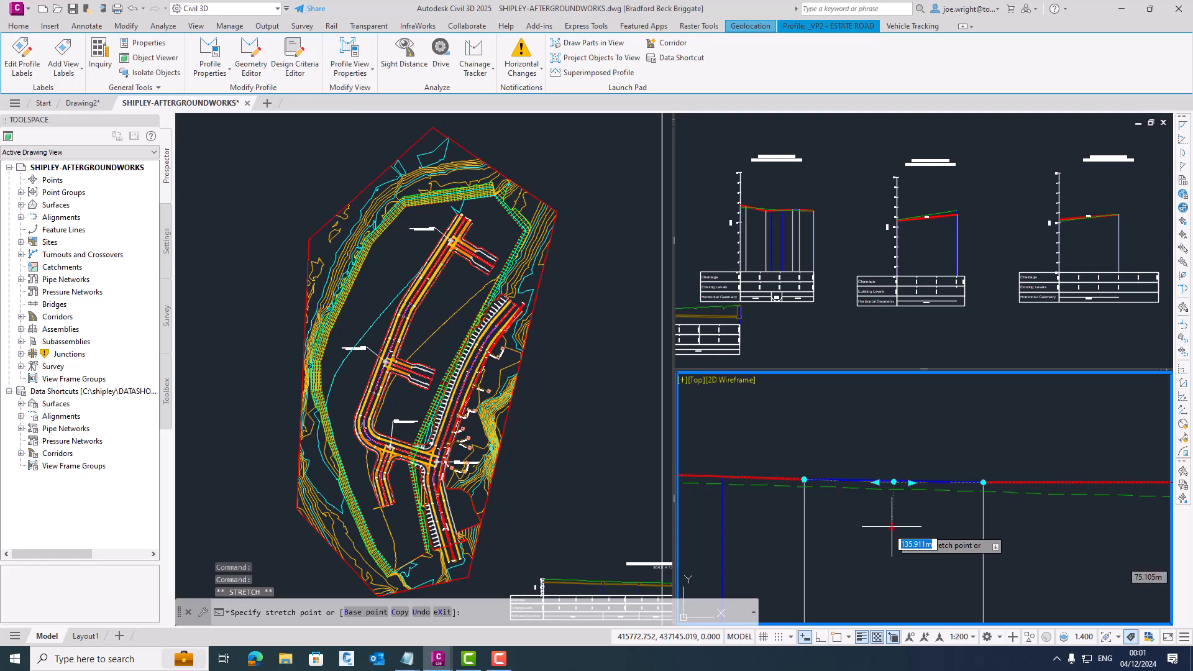
{"action": "scroll", "coordinate": [892, 542], "scroll_direction": "down", "scroll_amount": 4}
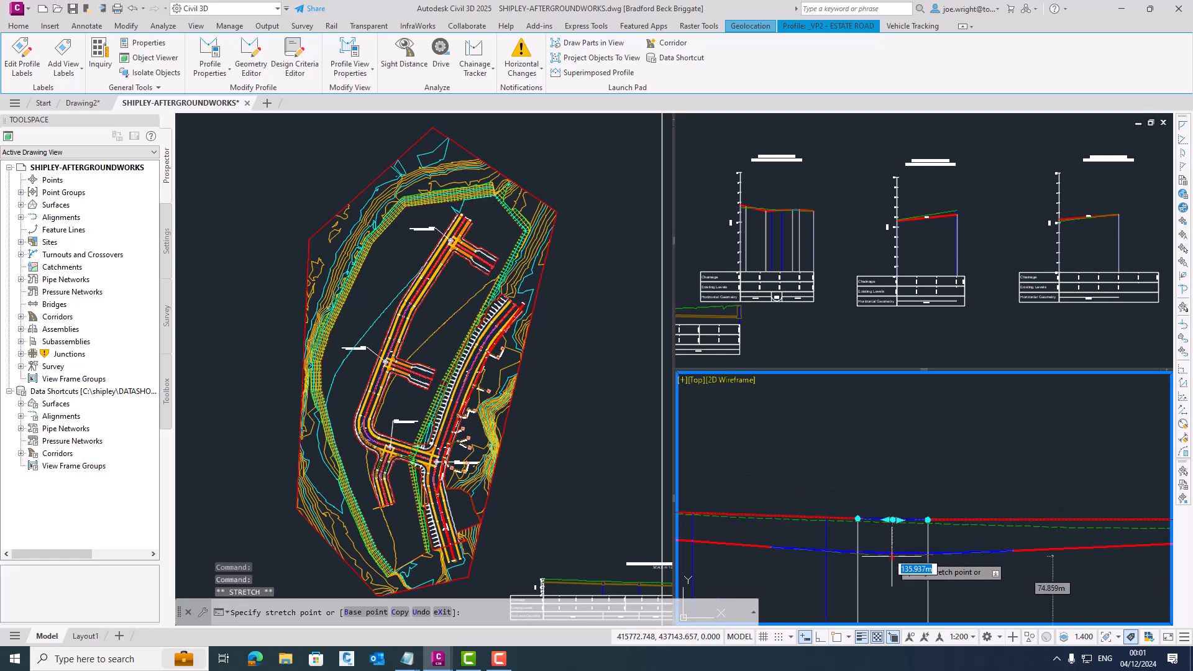
{"action": "middle_click_drag", "start_coordinate": [892, 557], "coordinate": [907, 474]}
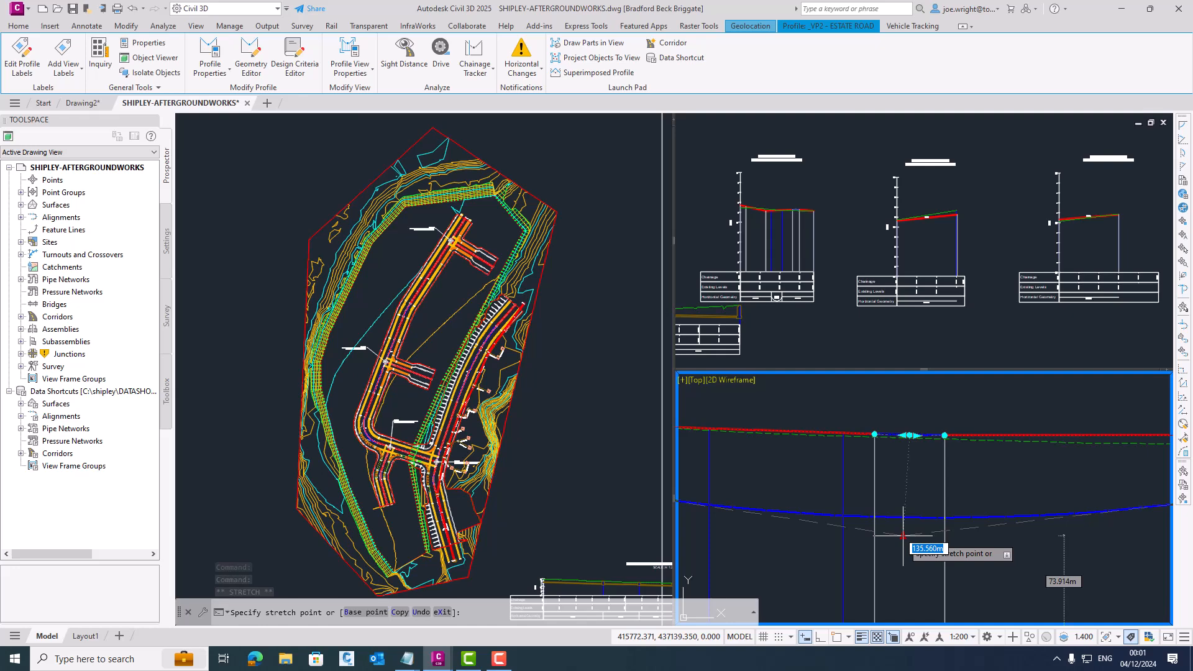
{"action": "left_click", "coordinate": [902, 536]}
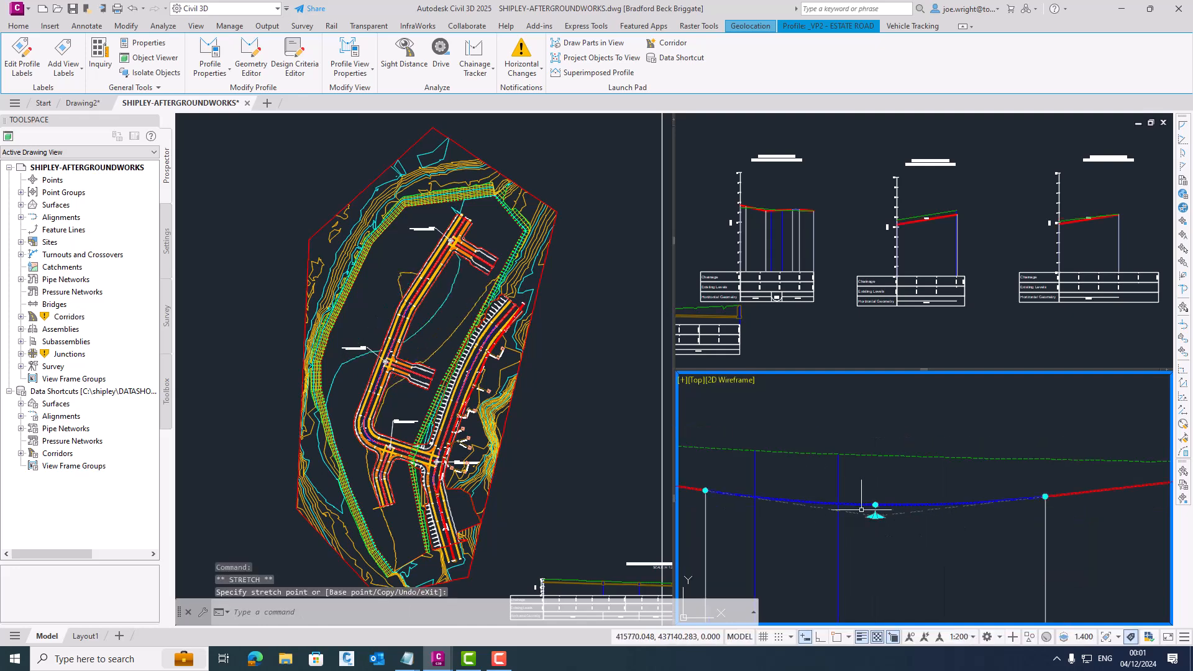
- Shift the lowered intersection point back along the estate road profile toward its start, and clear the profile selection
{"action": "left_click", "coordinate": [872, 516]}
{"action": "middle_click_drag", "start_coordinate": [761, 517], "coordinate": [916, 495]}
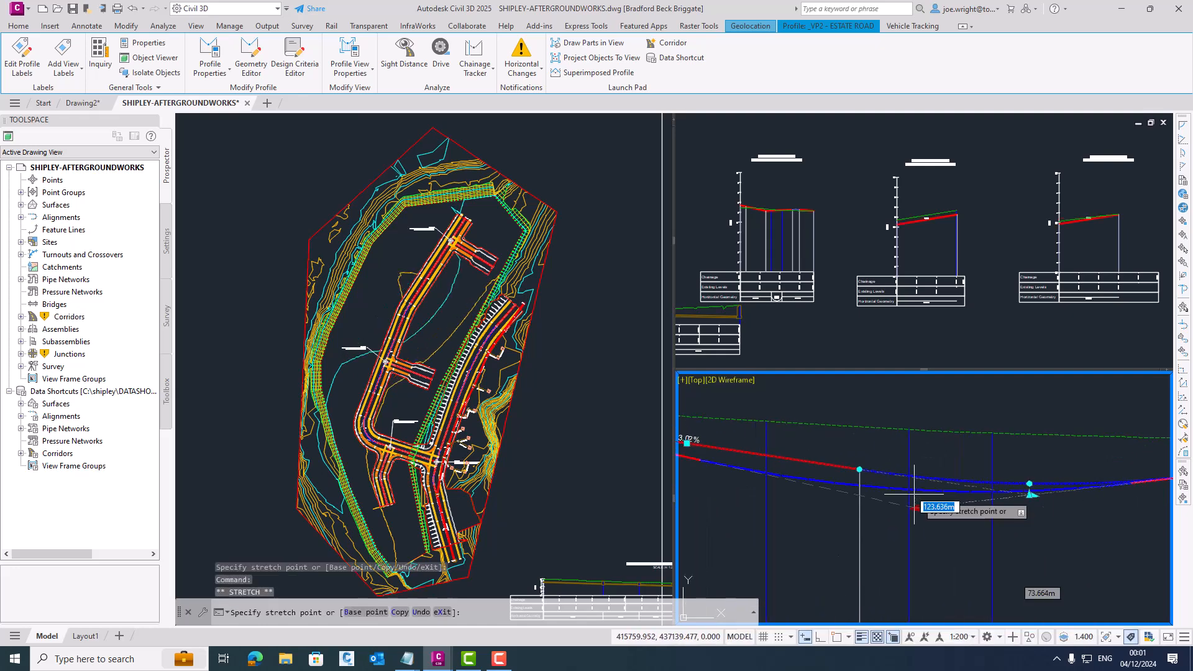
{"action": "left_click", "coordinate": [837, 491]}
{"action": "scroll", "coordinate": [817, 516], "scroll_direction": "down", "scroll_amount": 5}
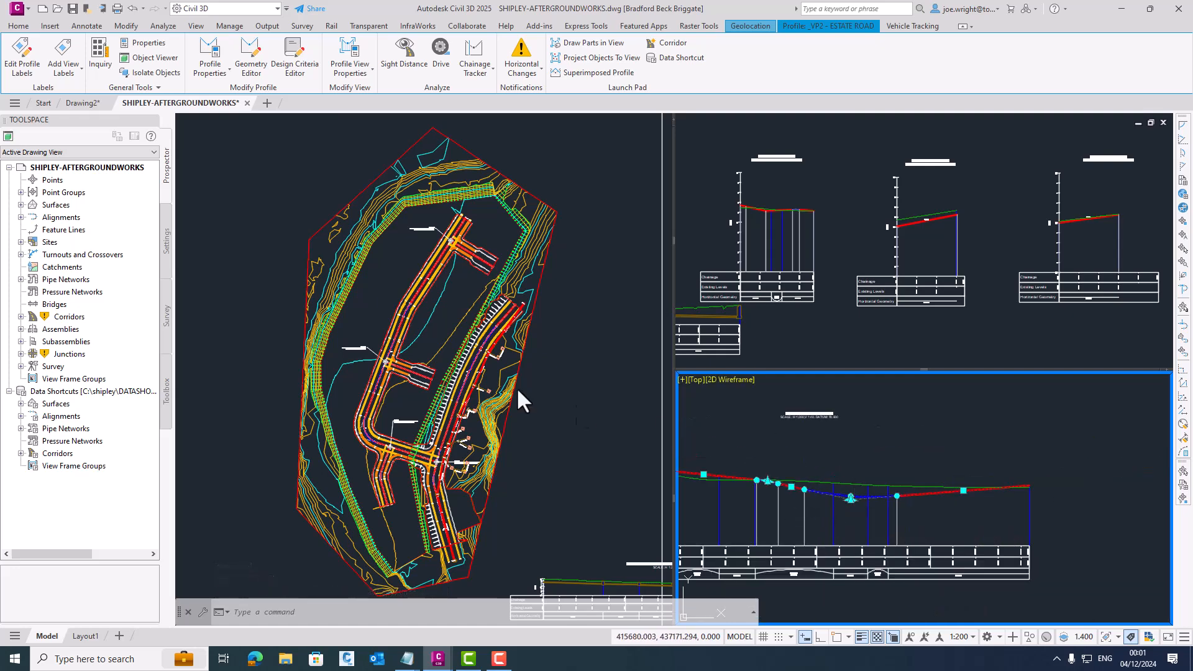
{"action": "middle_click_drag", "start_coordinate": [855, 434], "coordinate": [984, 412]}
{"action": "key", "text": "Escape"}
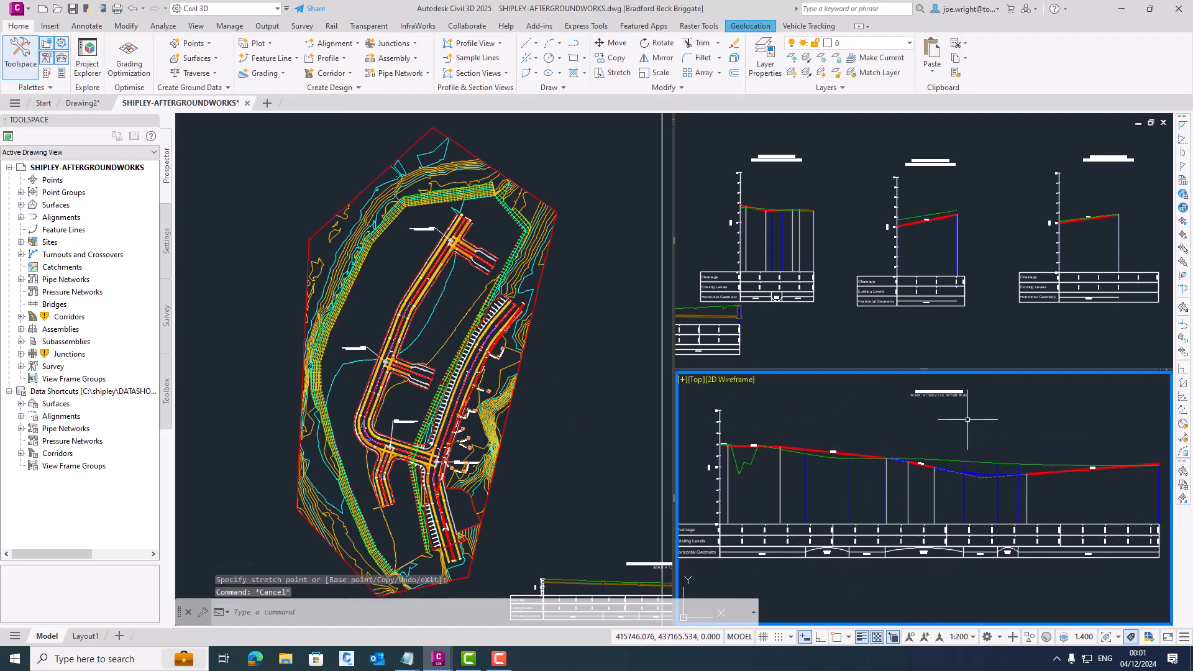
- Rebuild all corridors, and close the SHIPLEY-AFTERGROUNDWORKS drawing with its changes saved
{"action": "right_click", "coordinate": [72, 316]}
{"action": "left_click", "coordinate": [125, 339]}
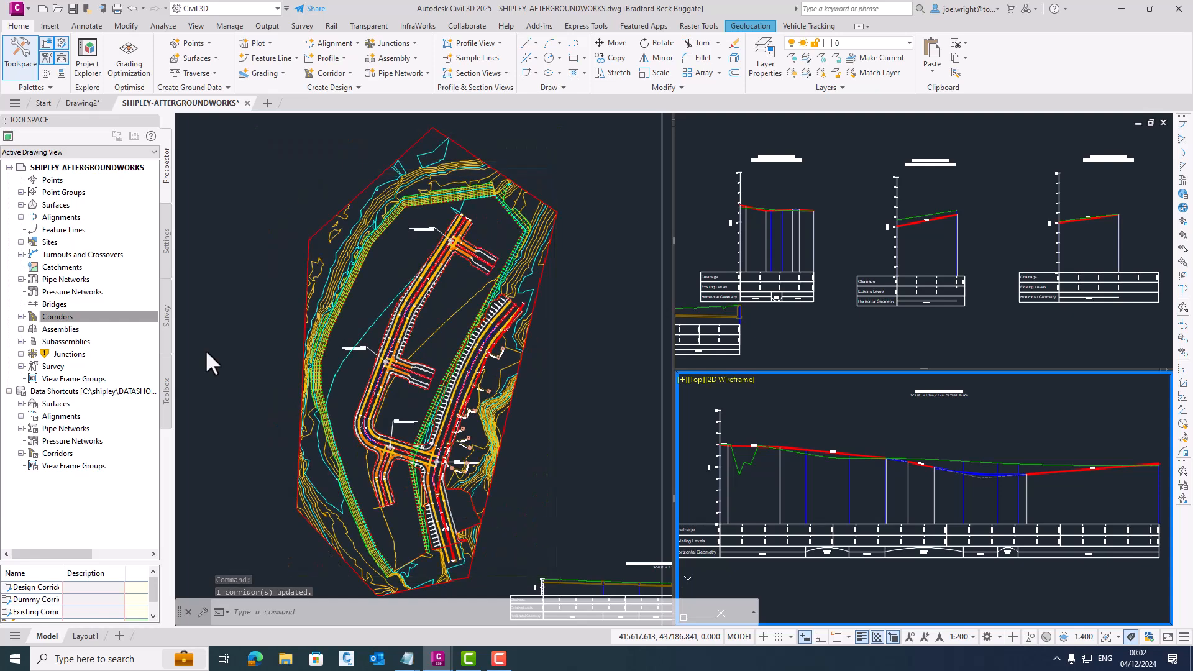
{"action": "left_click", "coordinate": [247, 102]}
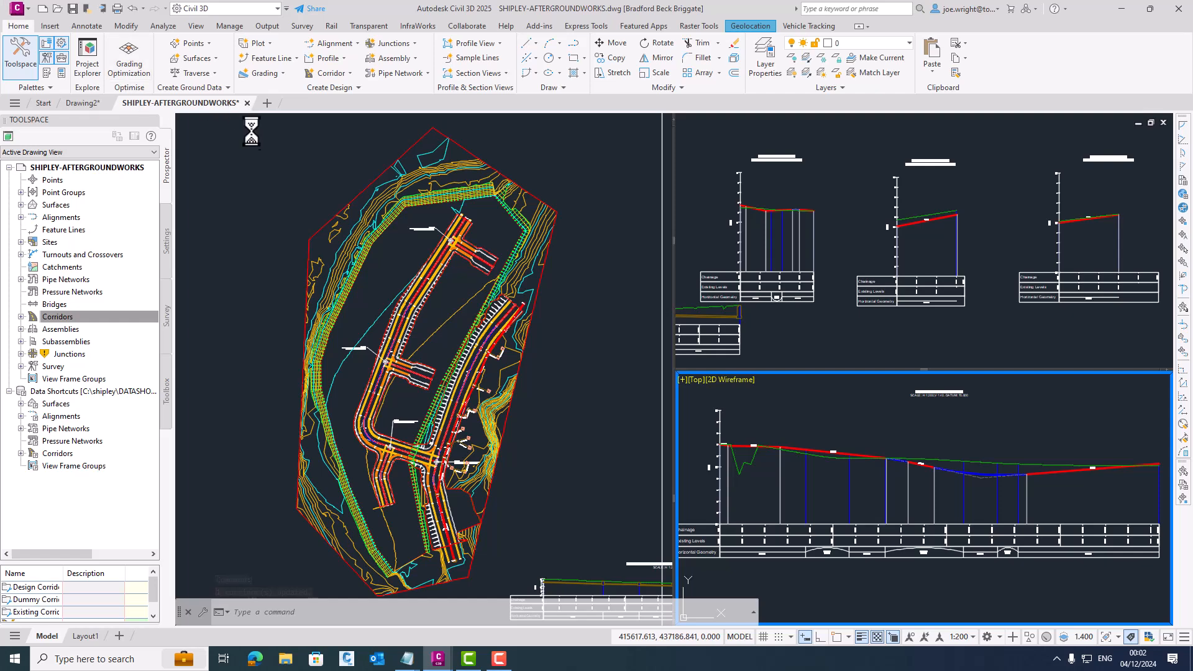
{"action": "left_click", "coordinate": [584, 357]}
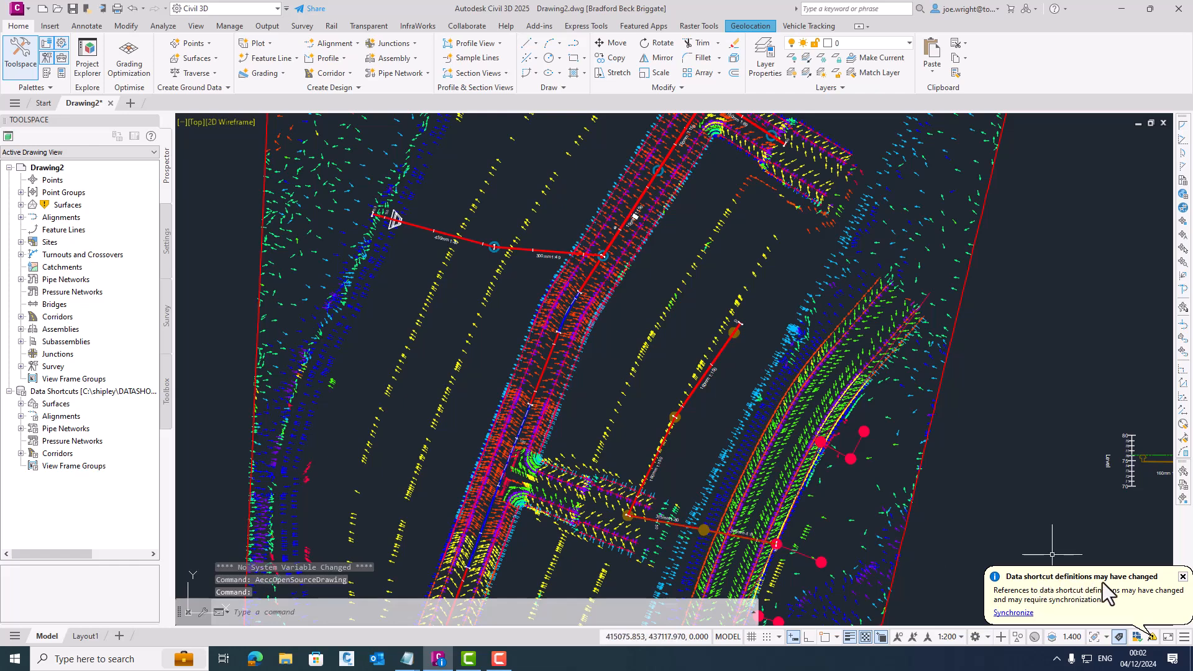
- Synchronize the changed data shortcut references in Drawing2 and inspect the slope arrows around the estate road bend
{"action": "left_click", "coordinate": [1014, 615]}
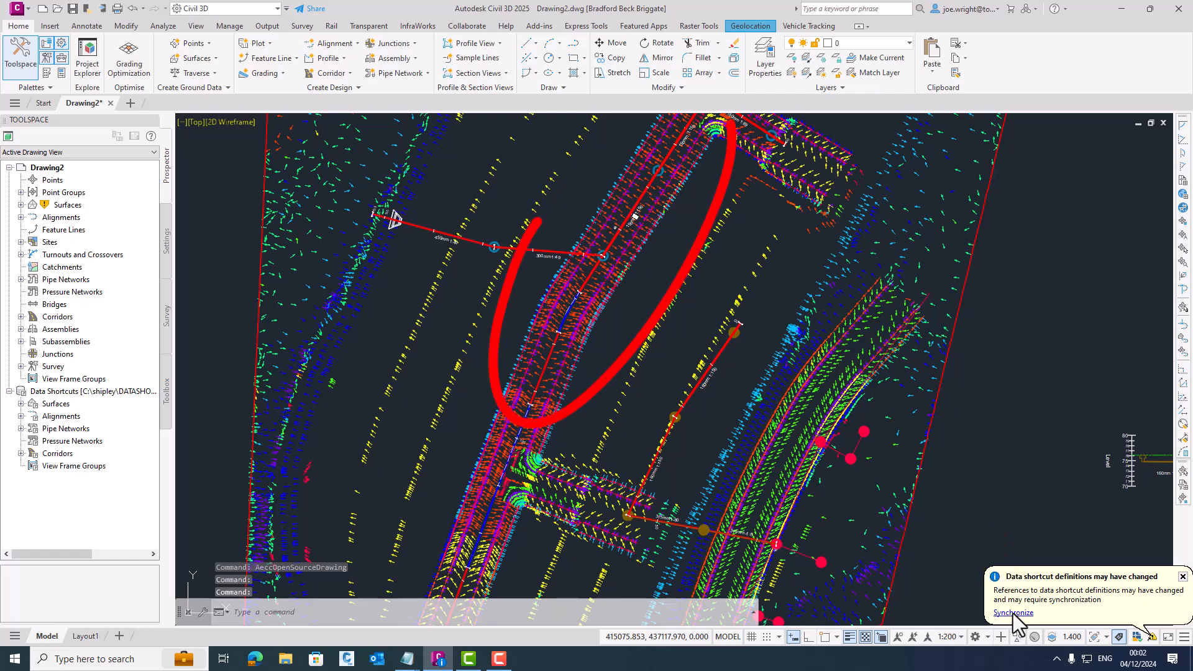
{"action": "left_click", "coordinate": [1013, 612]}
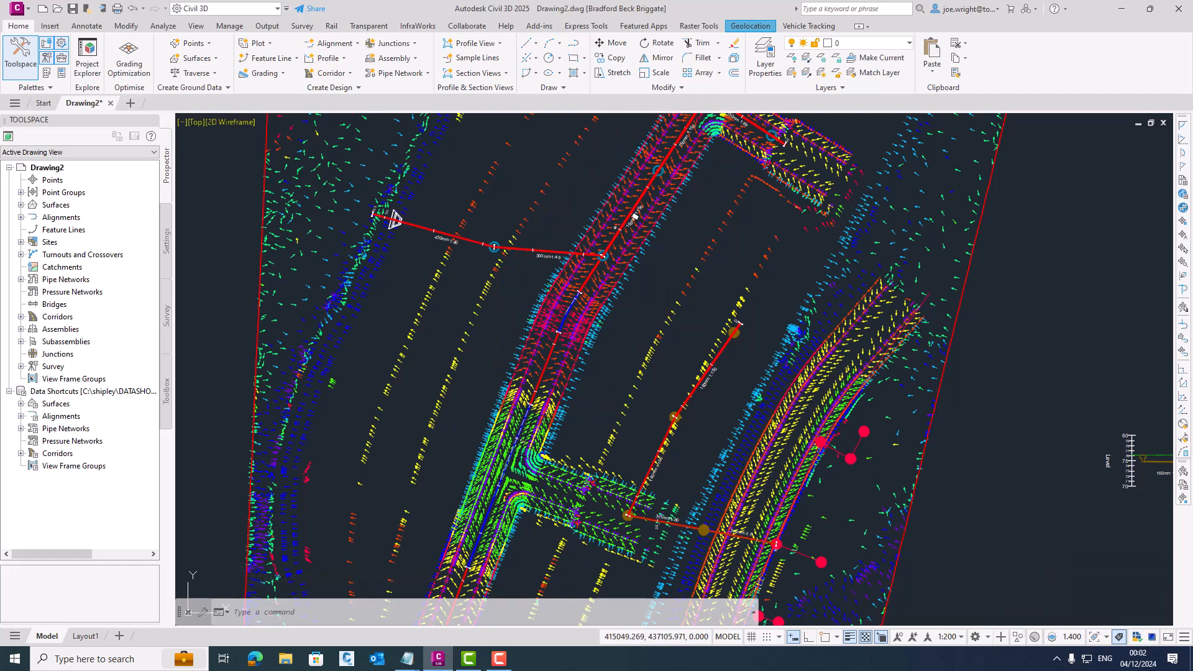
{"action": "scroll", "coordinate": [634, 216], "scroll_direction": "up", "scroll_amount": 2}
{"action": "middle_click_drag", "start_coordinate": [639, 221], "coordinate": [617, 265]}
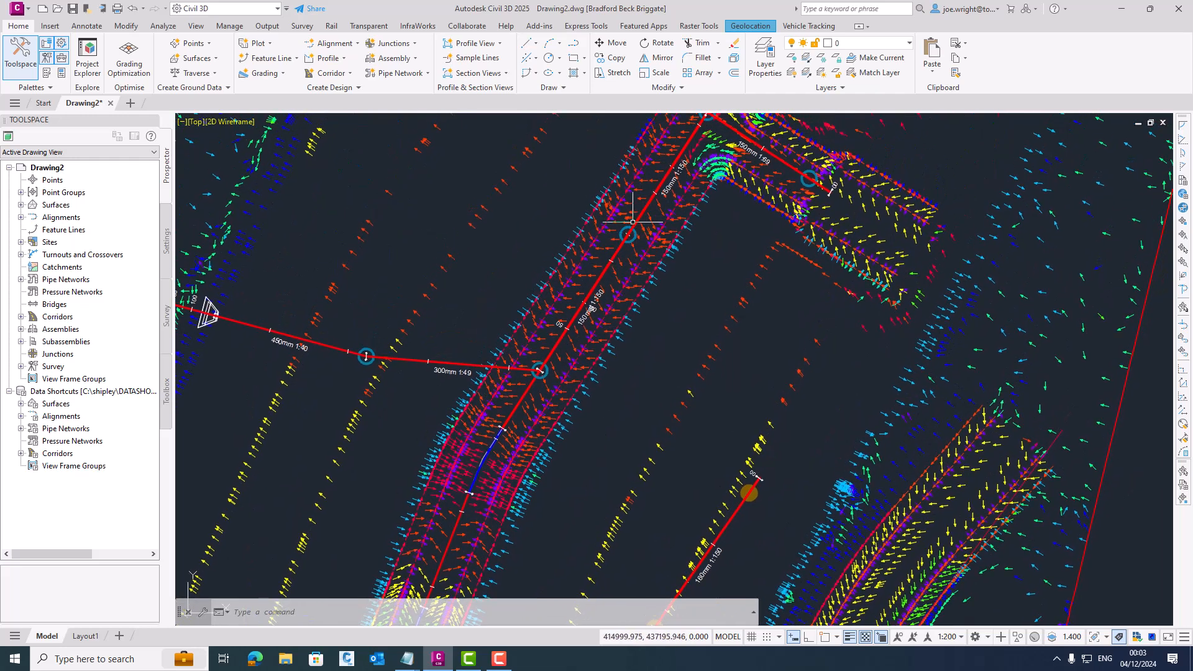
{"action": "middle_click_drag", "start_coordinate": [471, 512], "coordinate": [485, 478]}
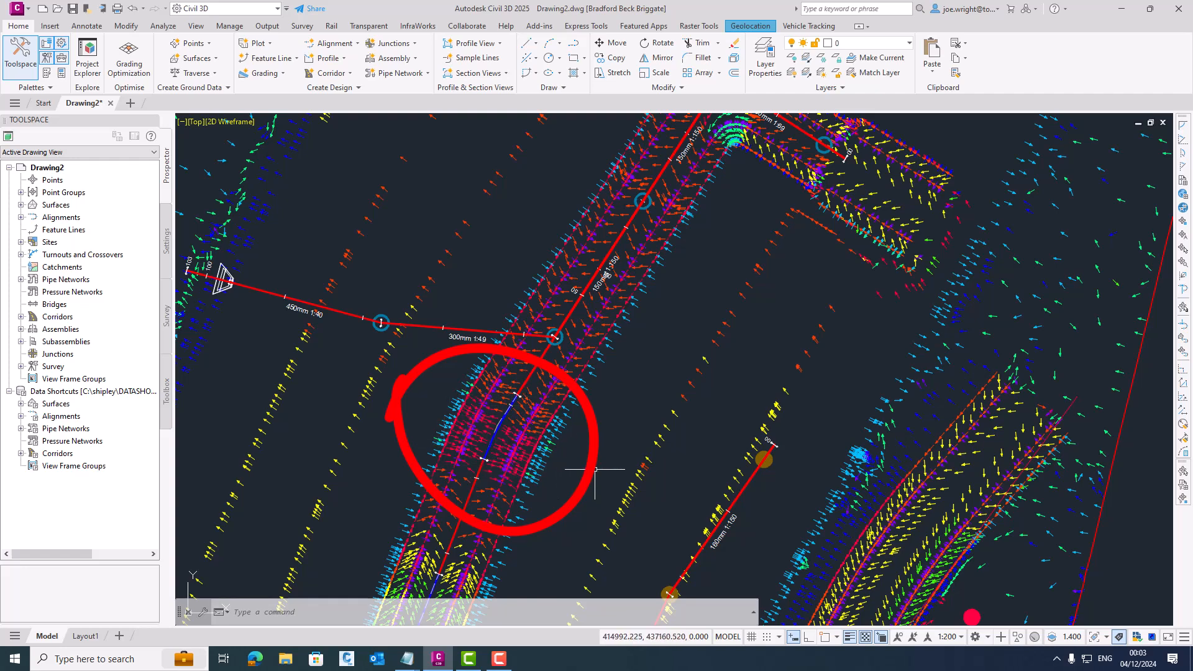
- Restore the split viewports and compare the storm long section with the plan along the estate road and its upper side road
{"action": "left_click", "coordinate": [181, 122]}
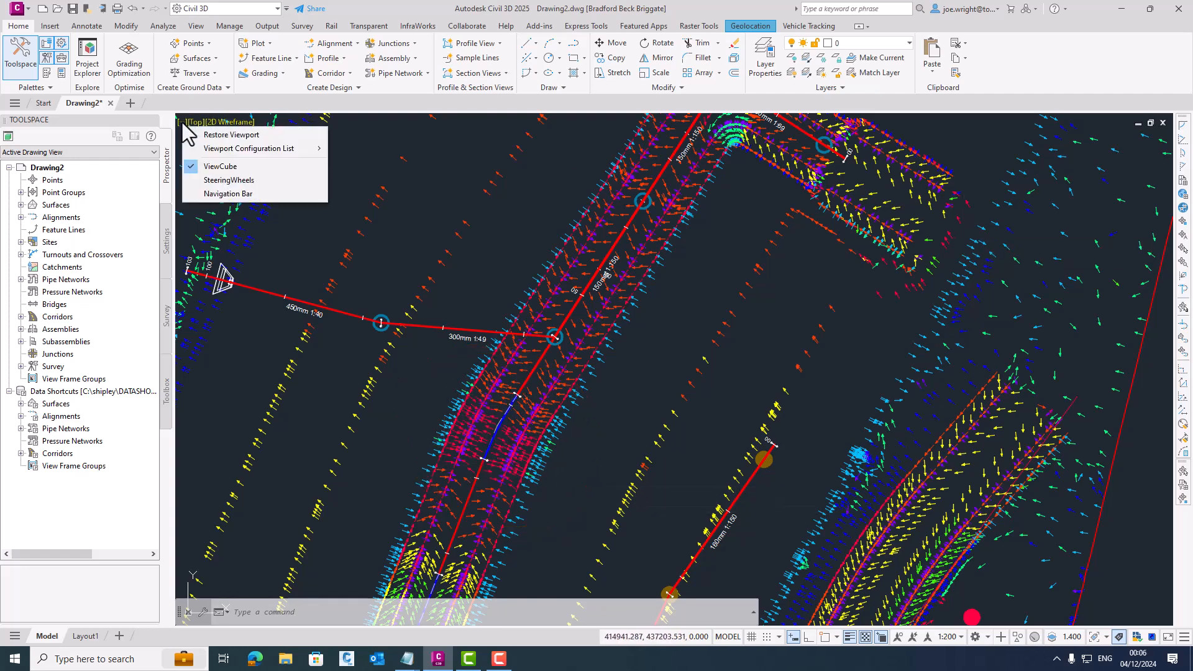
{"action": "left_click", "coordinate": [199, 135]}
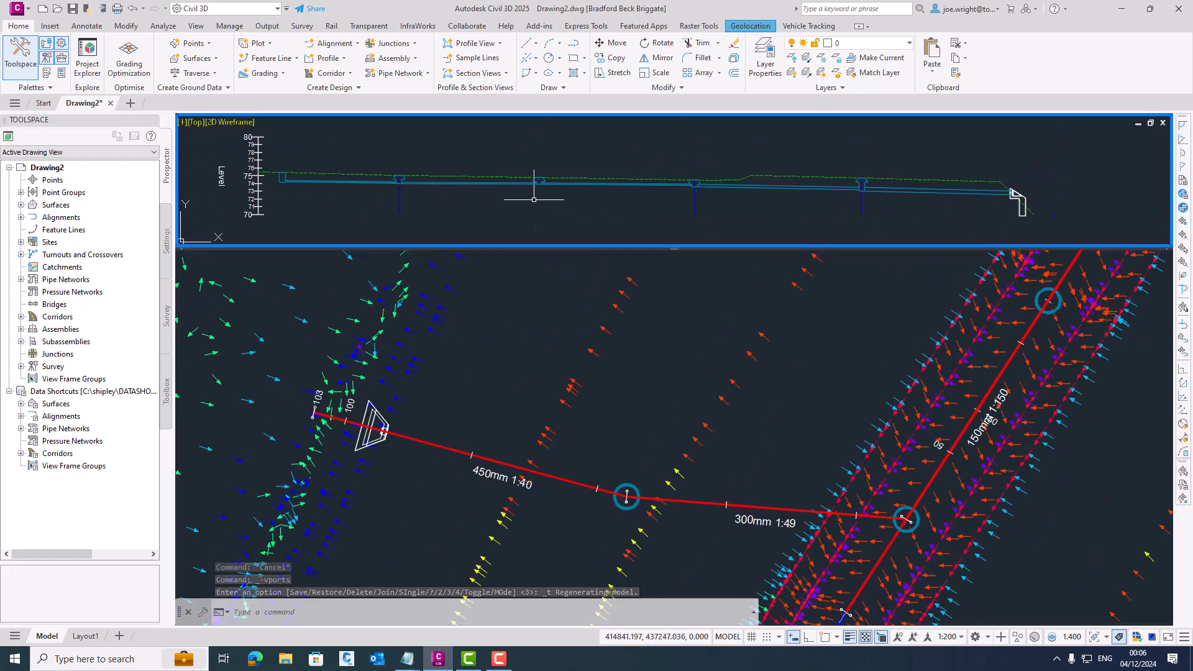
{"action": "scroll", "coordinate": [538, 198], "scroll_direction": "up", "scroll_amount": 2}
{"action": "middle_click_drag", "start_coordinate": [564, 199], "coordinate": [587, 210]}
{"action": "left_click", "coordinate": [607, 280]}
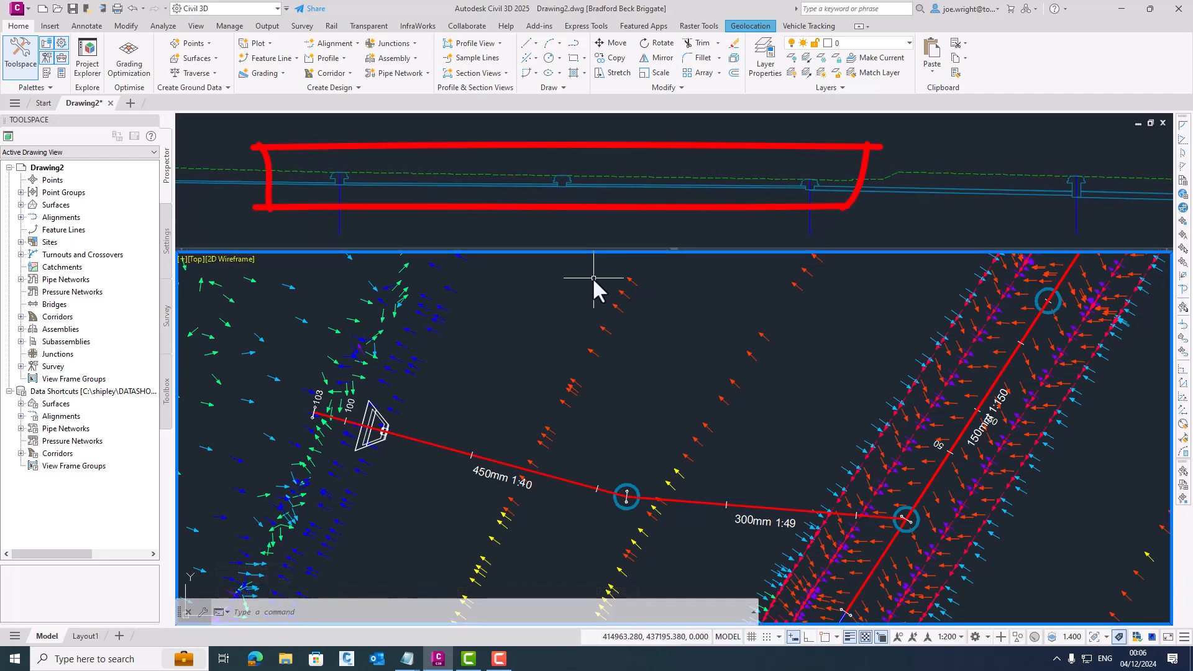
{"action": "scroll", "coordinate": [606, 270], "scroll_direction": "down", "scroll_amount": 2}
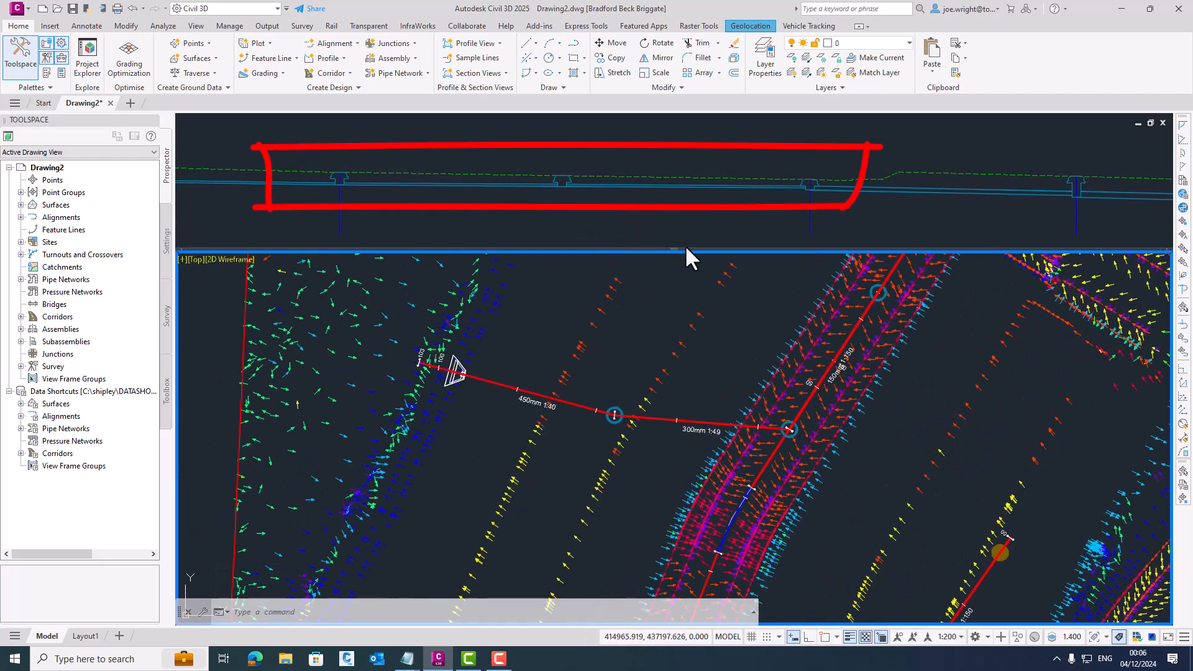
{"action": "scroll", "coordinate": [691, 284], "scroll_direction": "down", "scroll_amount": 2}
{"action": "middle_click_drag", "start_coordinate": [671, 302], "coordinate": [541, 401]}
{"action": "scroll", "coordinate": [542, 400], "scroll_direction": "down", "scroll_amount": 2}
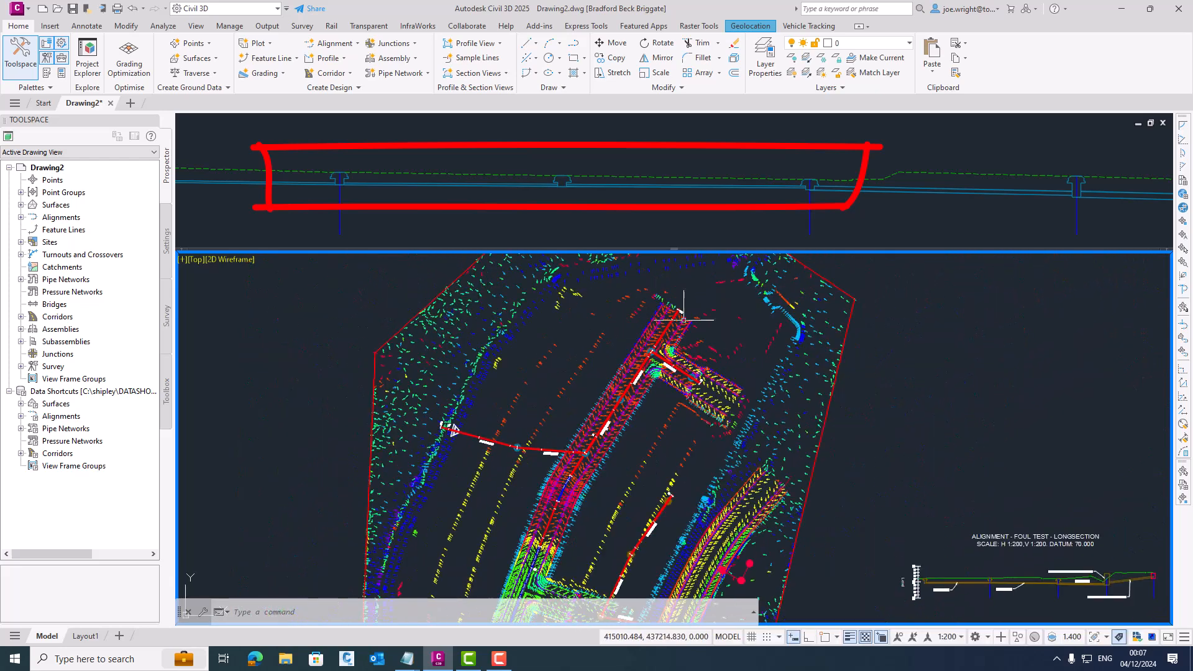
{"action": "scroll", "coordinate": [693, 376], "scroll_direction": "up", "scroll_amount": 2}
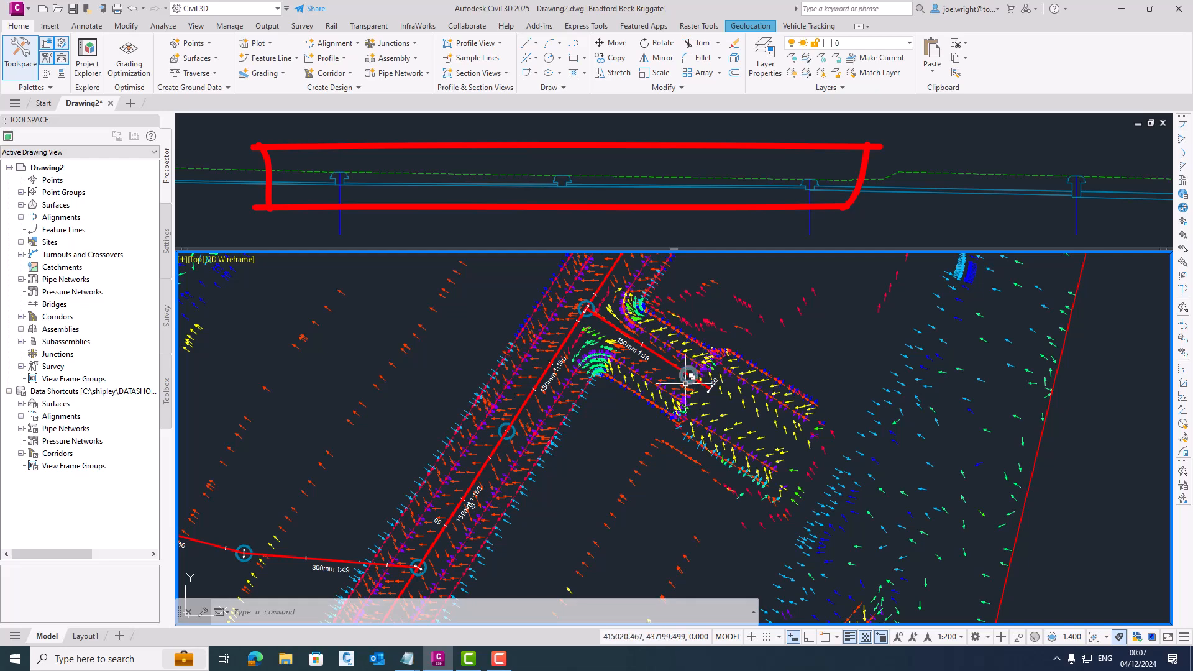
- Change the surface style of 5. GROUND AFTER ESTATE ROAD to Contours 1m and 5m
{"action": "left_click", "coordinate": [1053, 382]}
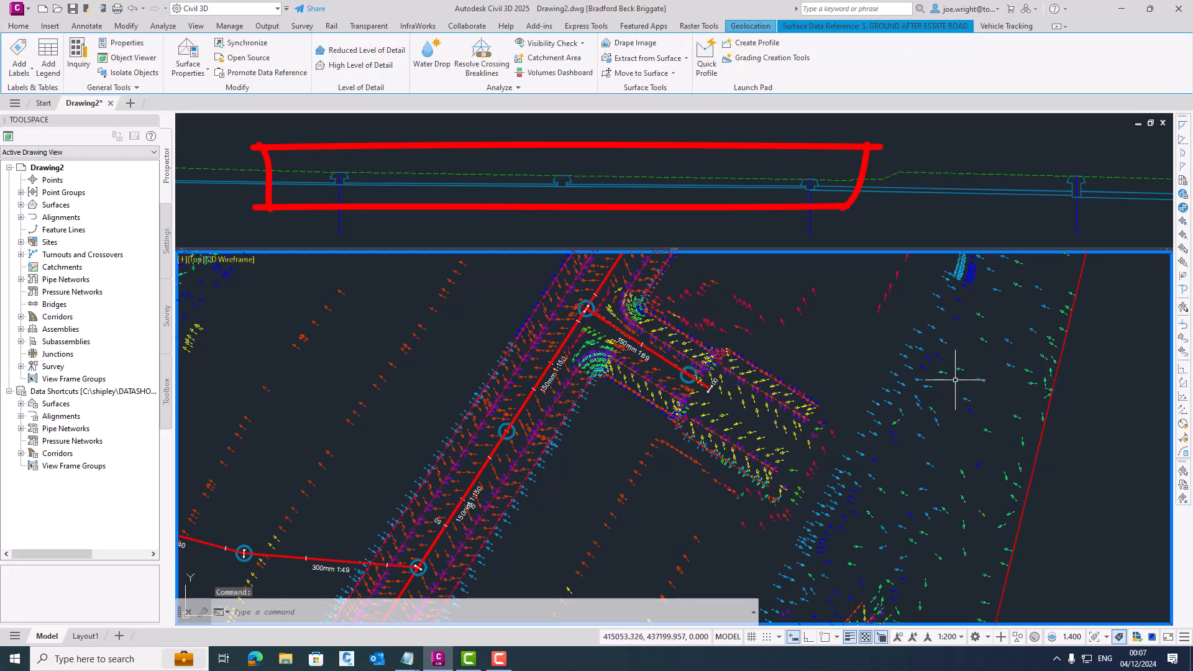
{"action": "right_click", "coordinate": [946, 384]}
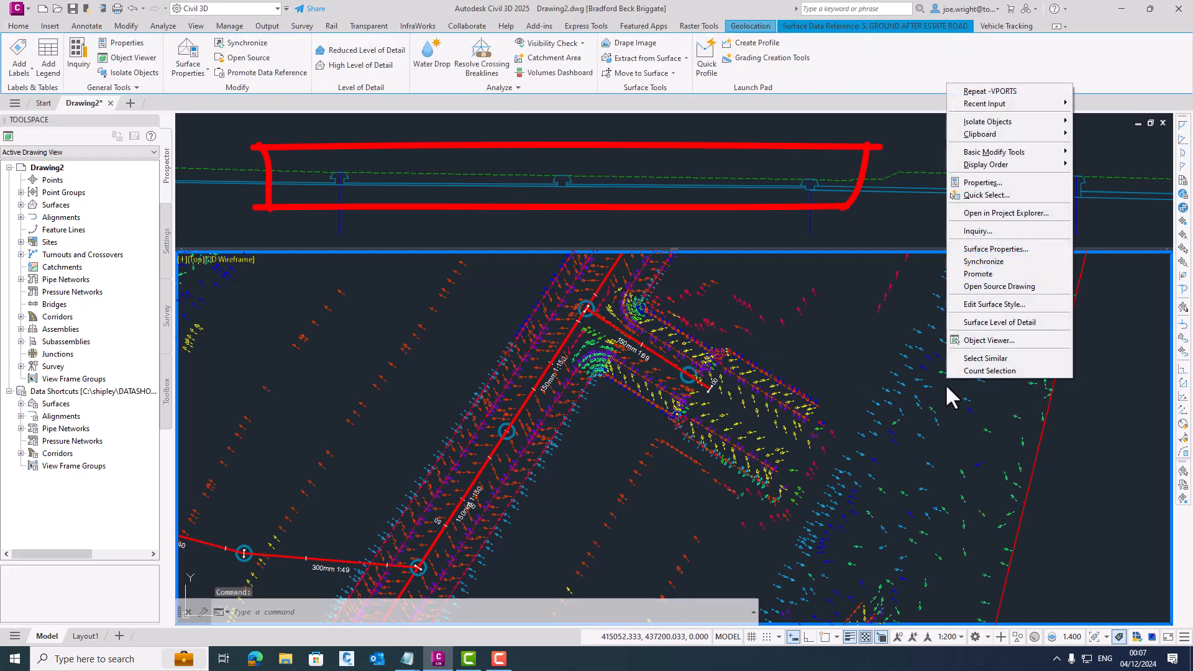
{"action": "left_click", "coordinate": [996, 249]}
{"action": "left_click", "coordinate": [739, 360]}
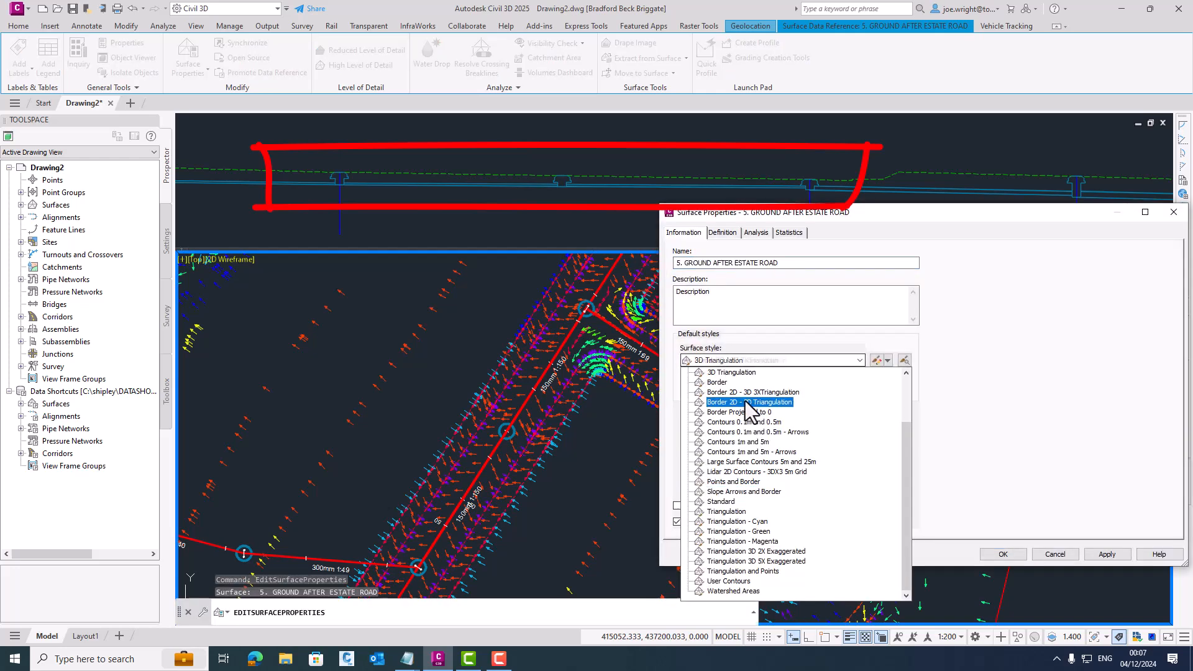
{"action": "left_click", "coordinate": [738, 442]}
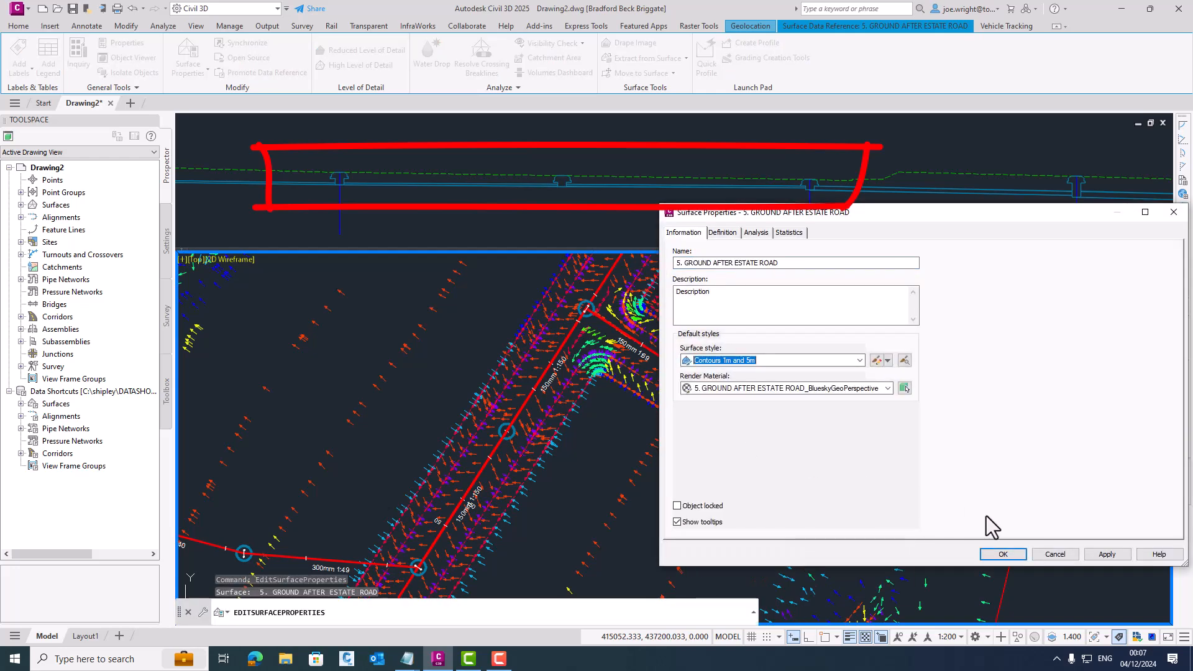
{"action": "left_click", "coordinate": [1006, 555]}
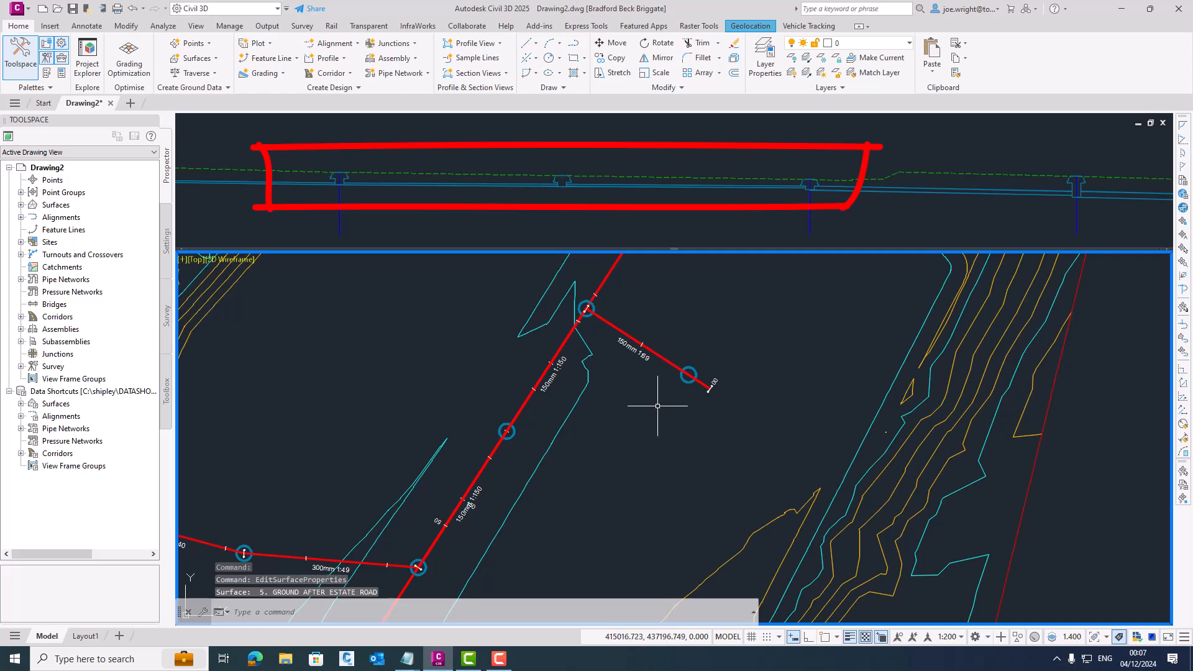
- Apply the network rules along the STORM run from the upper side road's end manhole down to the last manhole before the outfall
{"action": "scroll", "coordinate": [640, 408], "scroll_direction": "down", "scroll_amount": 2}
{"action": "middle_click_drag", "start_coordinate": [646, 408], "coordinate": [719, 371]}
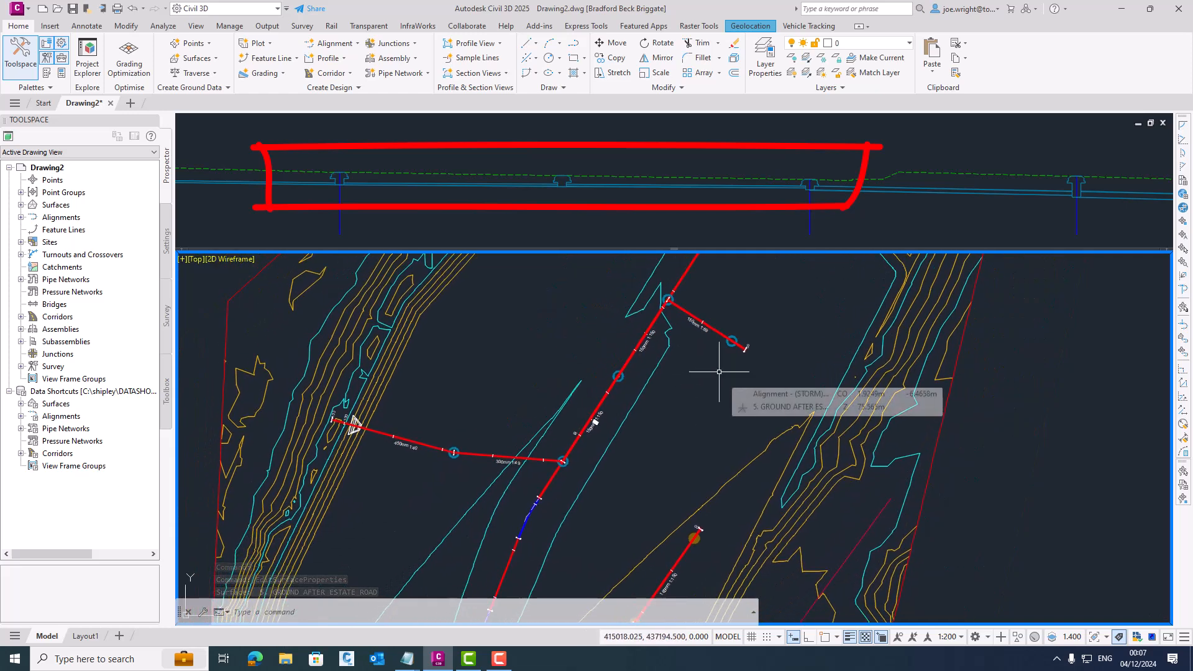
{"action": "left_click", "coordinate": [732, 341]}
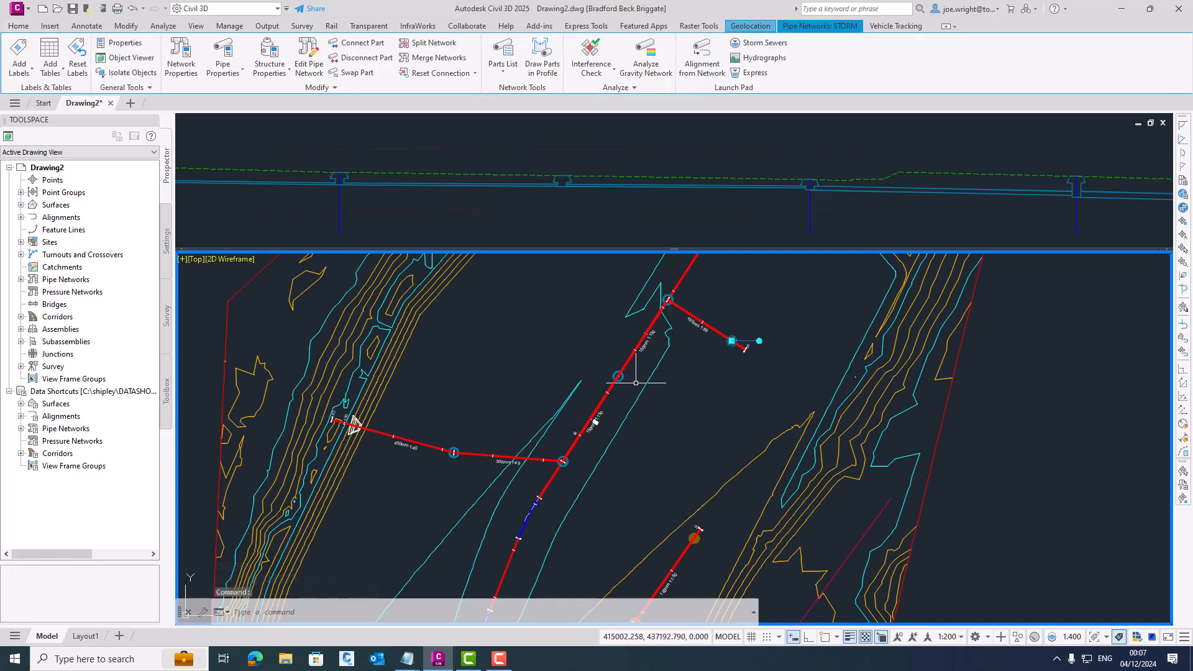
{"action": "left_click", "coordinate": [618, 376]}
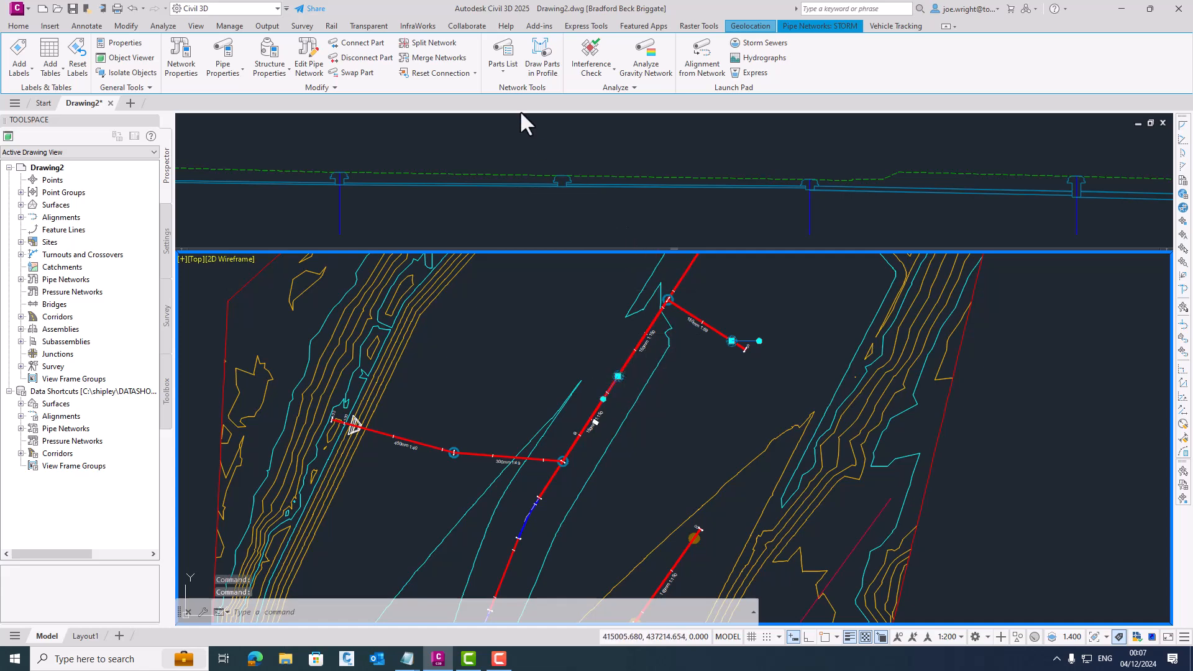
{"action": "left_click", "coordinate": [352, 89]}
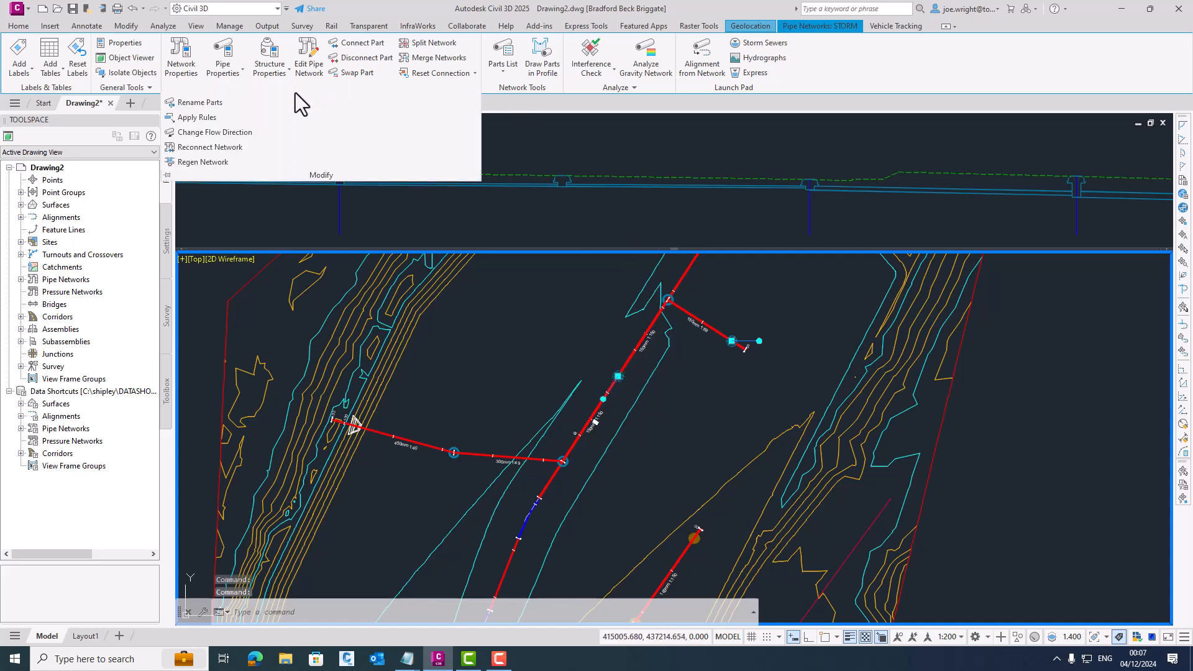
{"action": "left_click", "coordinate": [196, 117]}
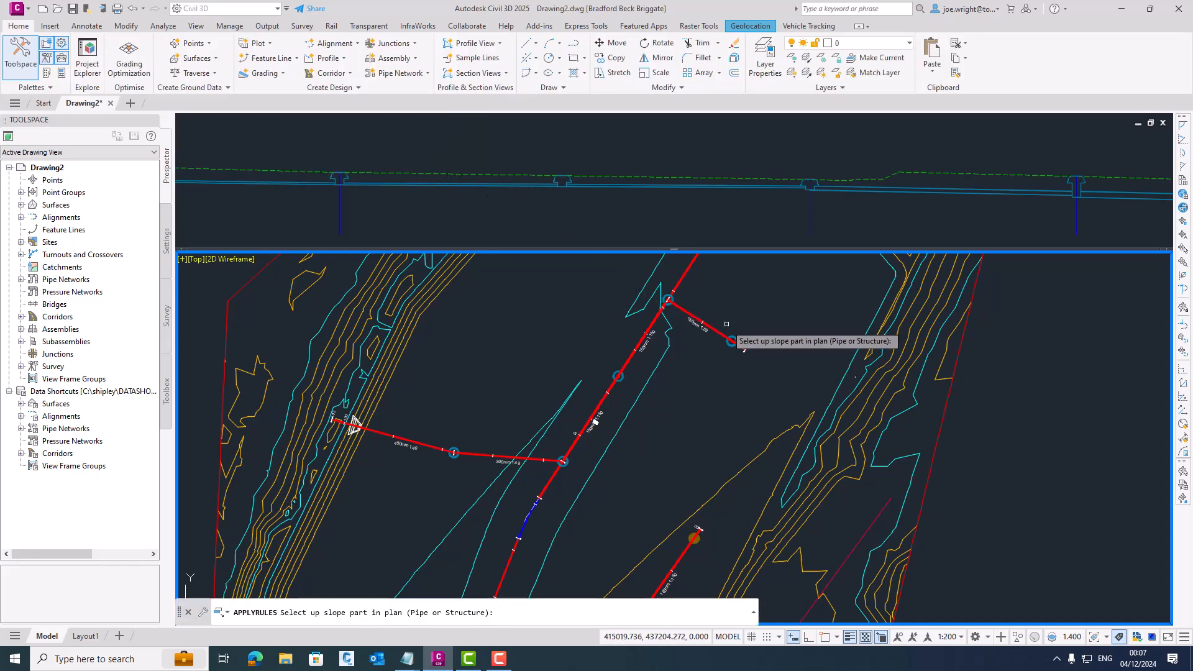
{"action": "left_click", "coordinate": [732, 336]}
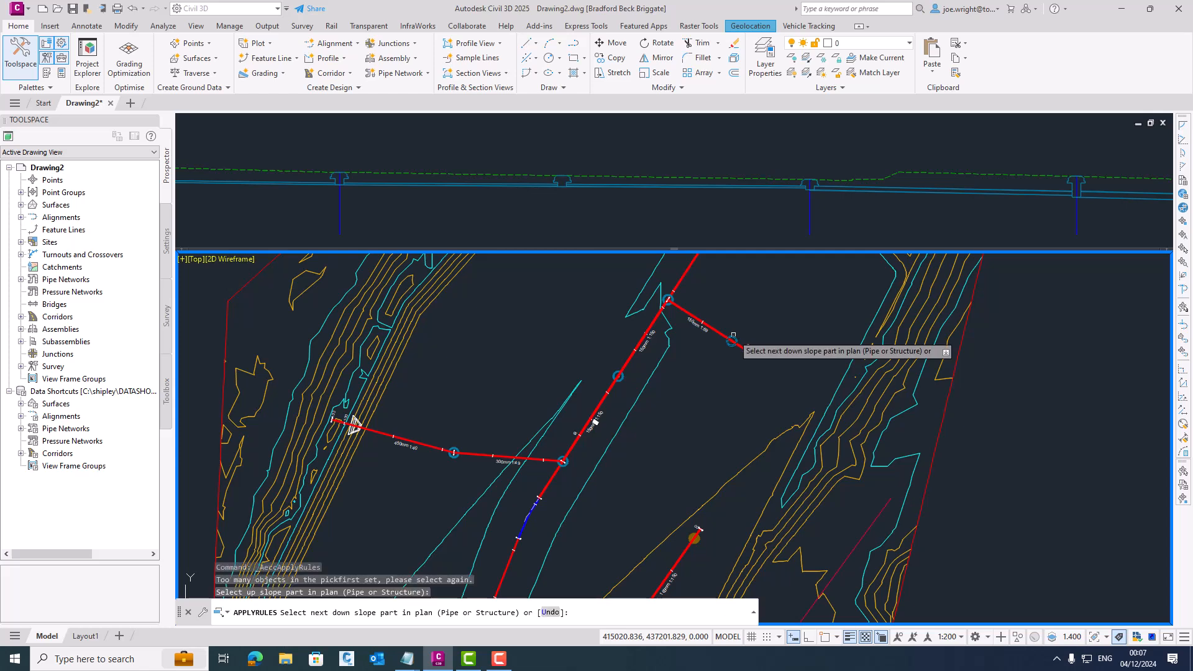
{"action": "left_click", "coordinate": [451, 446]}
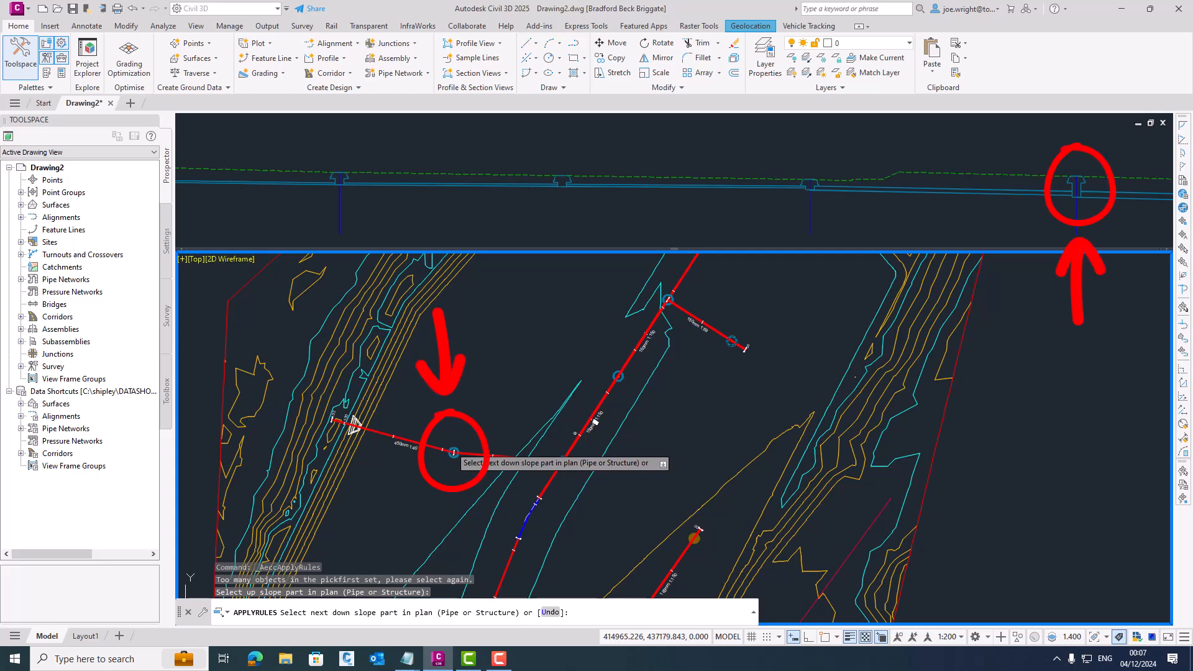
{"action": "left_click", "coordinate": [451, 446]}
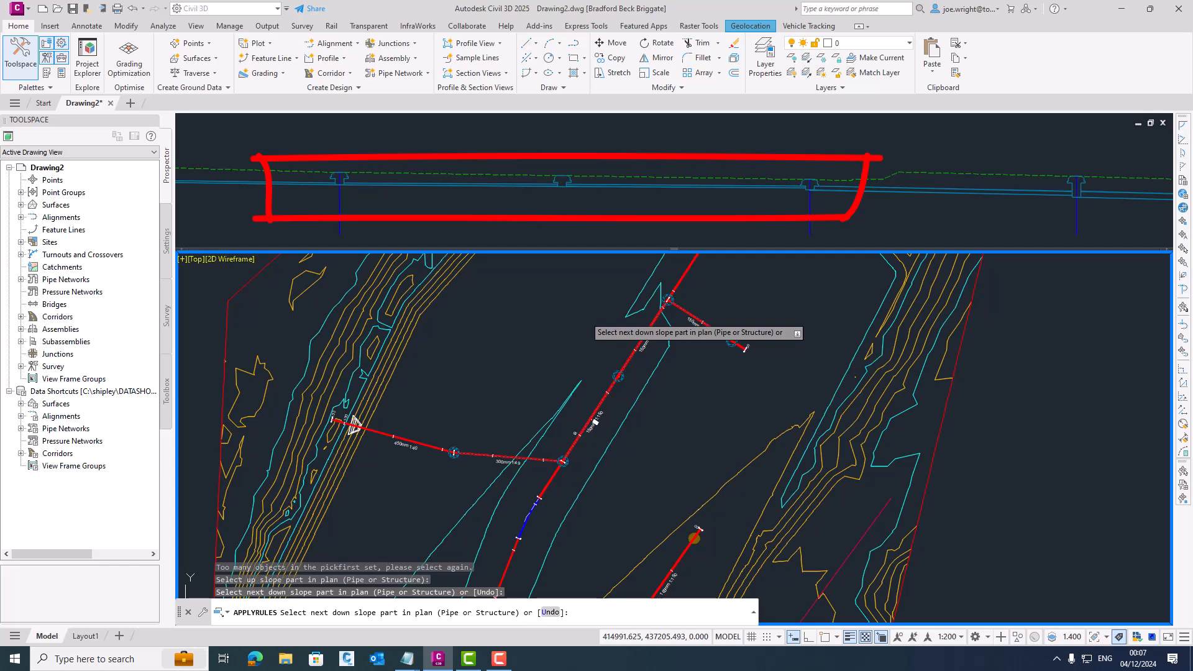
{"action": "key", "text": "Return"}
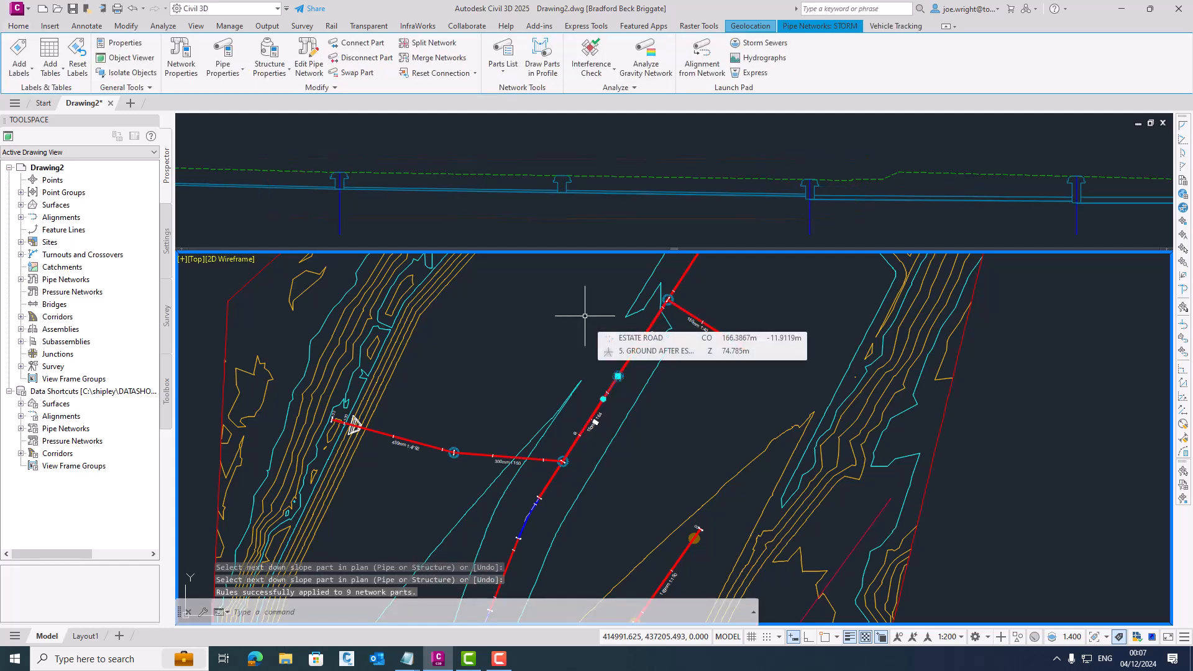
- Set the Pipe Gradient (Hold Start) of the final storm pipe into the outfall headwall to -1%
{"action": "scroll", "coordinate": [541, 249], "scroll_direction": "down", "scroll_amount": 2}
{"action": "left_click", "coordinate": [545, 215]}
{"action": "scroll", "coordinate": [545, 215], "scroll_direction": "down", "scroll_amount": 2}
{"action": "left_click", "coordinate": [961, 205]}
{"action": "scroll", "coordinate": [1023, 205], "scroll_direction": "up", "scroll_amount": 5}
{"action": "right_click", "coordinate": [771, 180]}
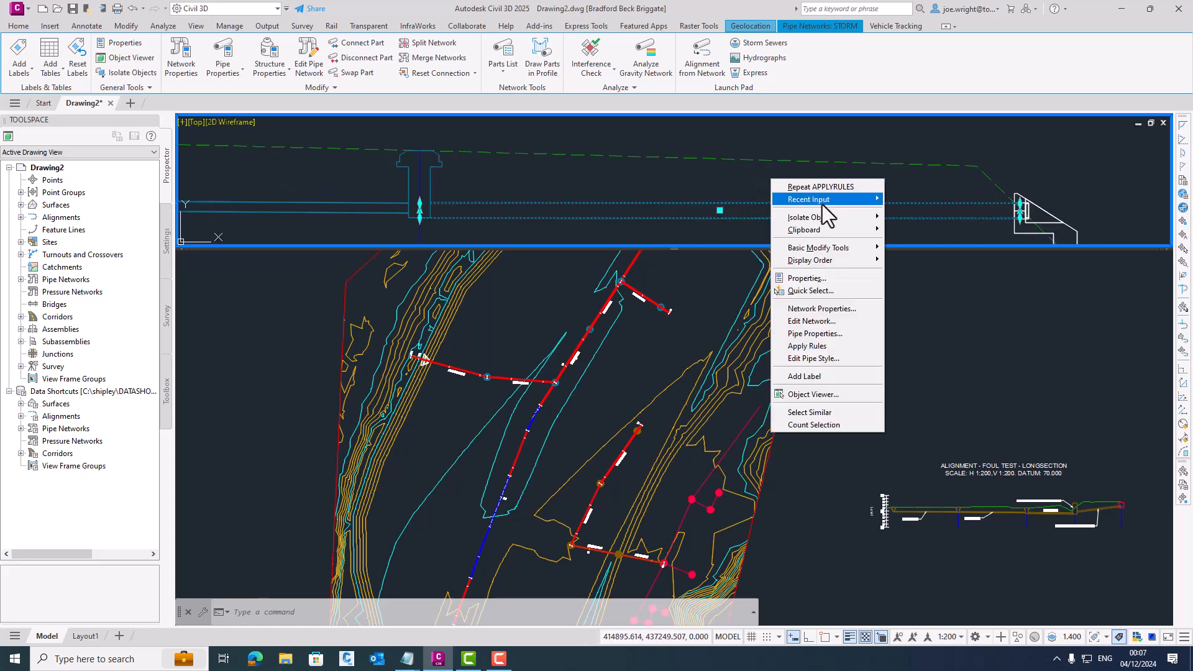
{"action": "left_click", "coordinate": [830, 333]}
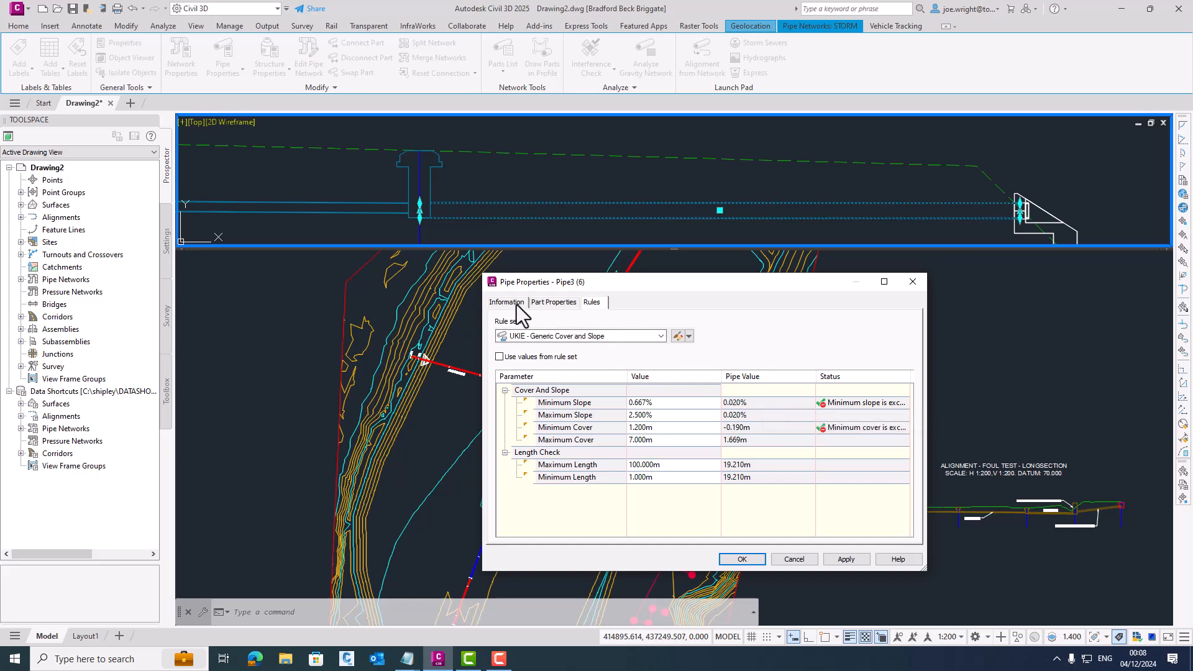
{"action": "left_click", "coordinate": [552, 303]}
{"action": "left_click", "coordinate": [735, 495]}
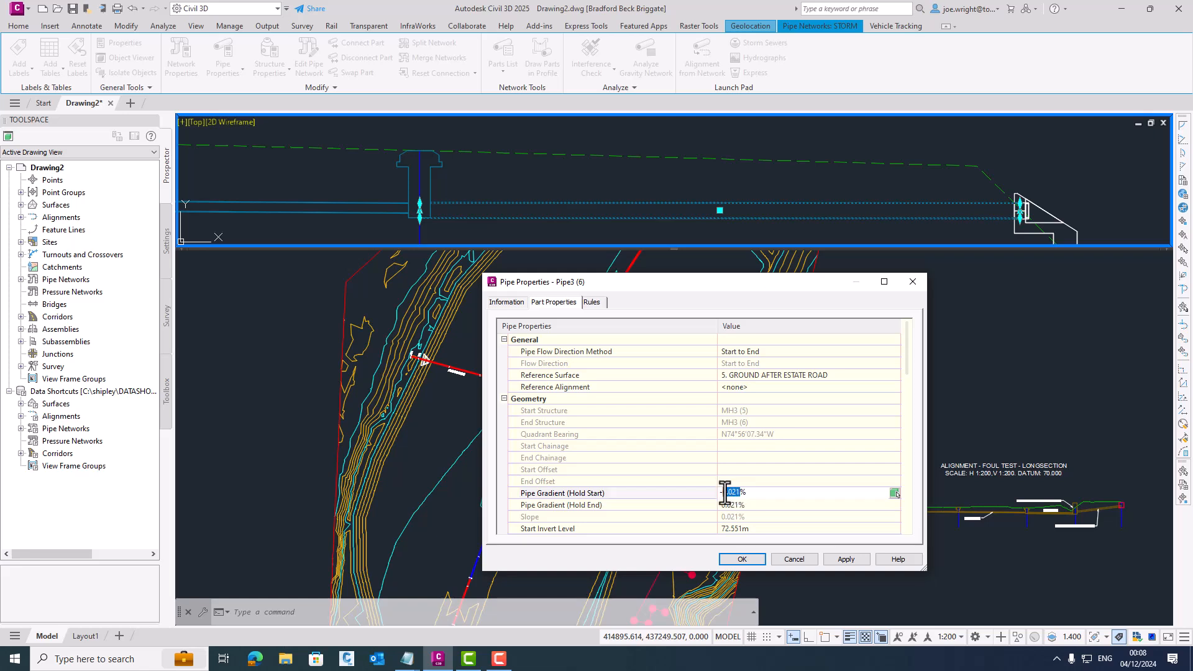
{"action": "type", "text": "-1"}
{"action": "left_click", "coordinate": [762, 504]}
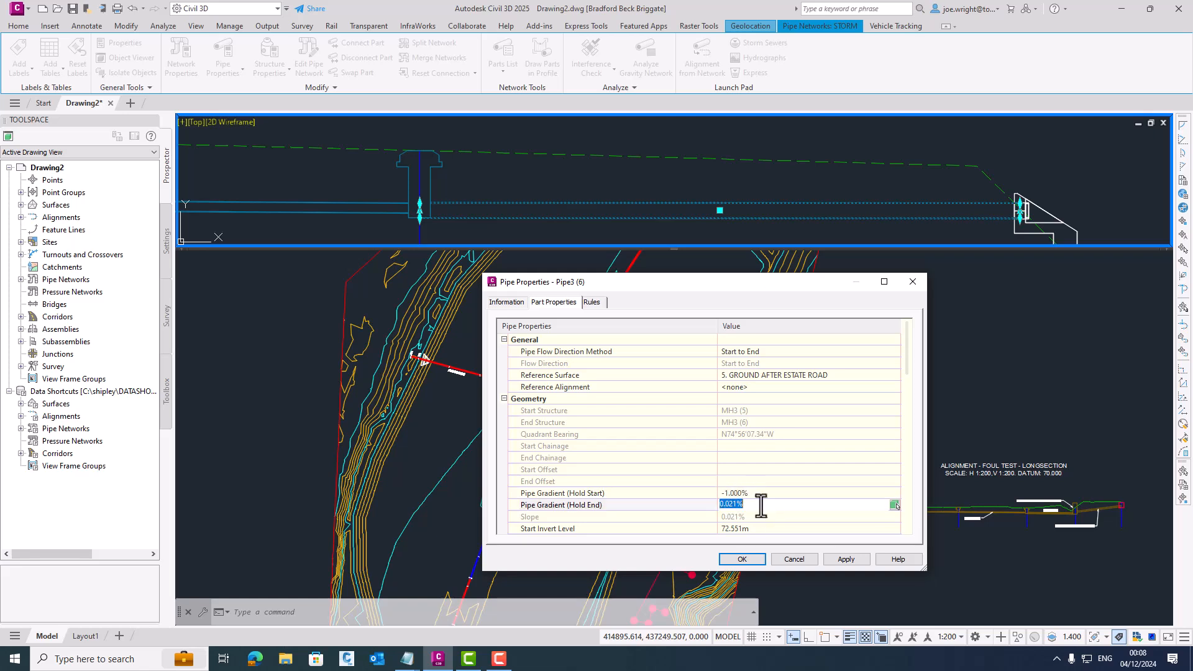
{"action": "left_click", "coordinate": [849, 560]}
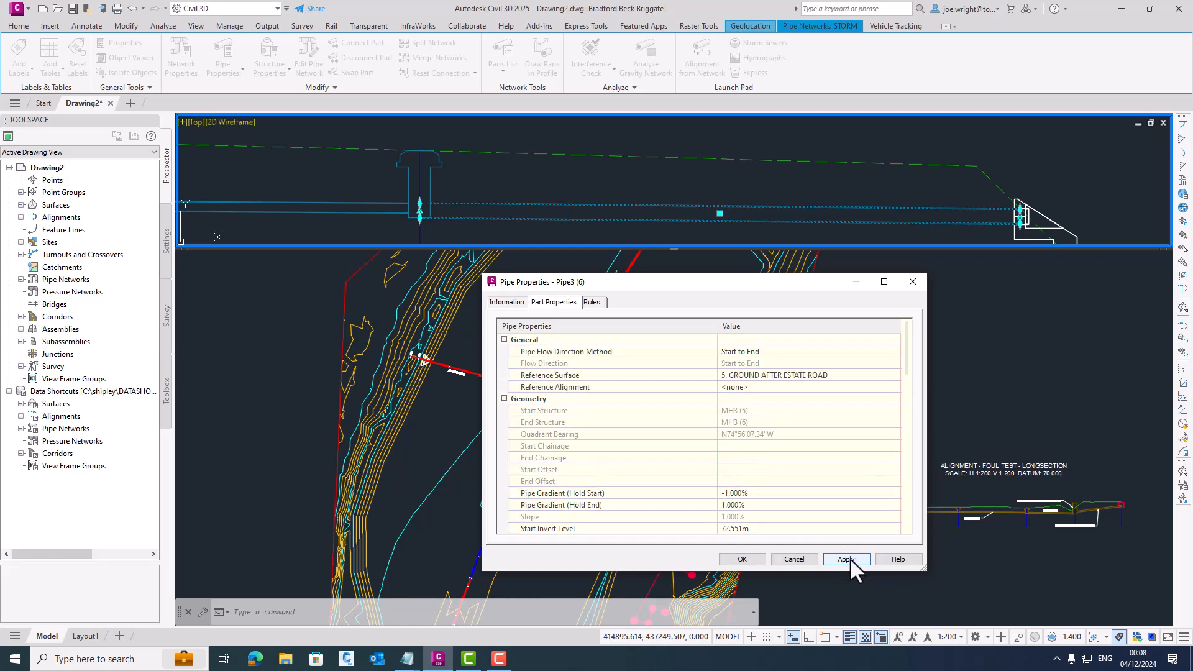
{"action": "left_click", "coordinate": [748, 558]}
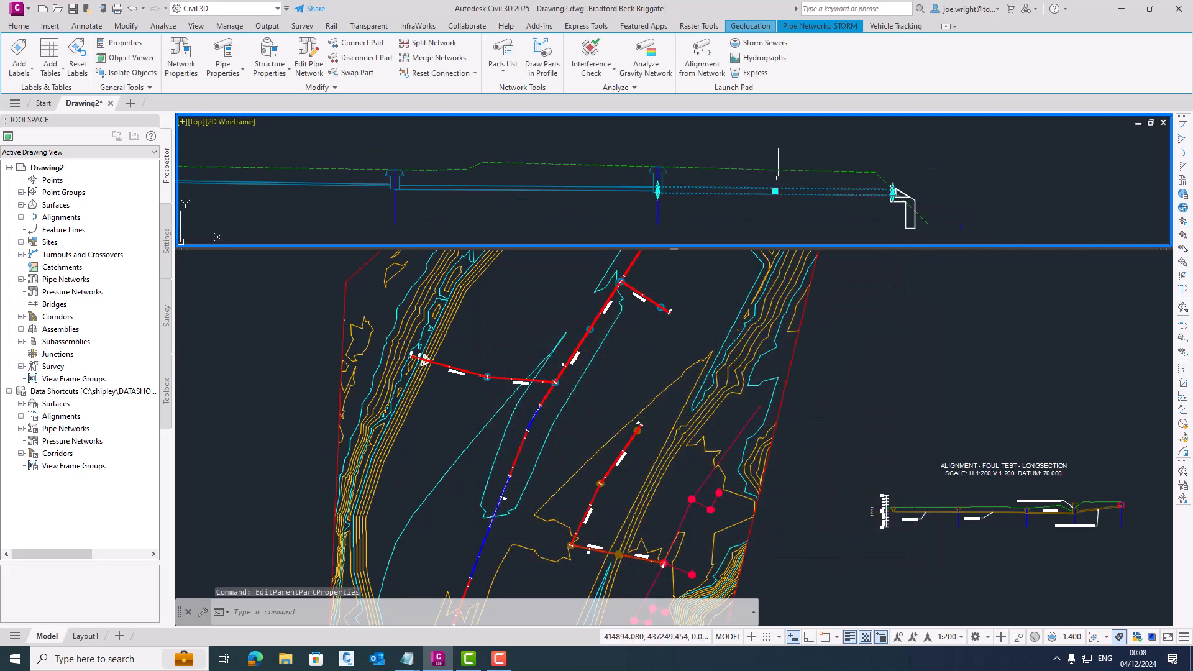
- Examine the full storm long section and the pipe size and gradient labels around the outfall branch junction in plan
{"action": "middle_click_drag", "start_coordinate": [801, 191], "coordinate": [1012, 192]}
{"action": "scroll", "coordinate": [938, 187], "scroll_direction": "down", "scroll_amount": 2}
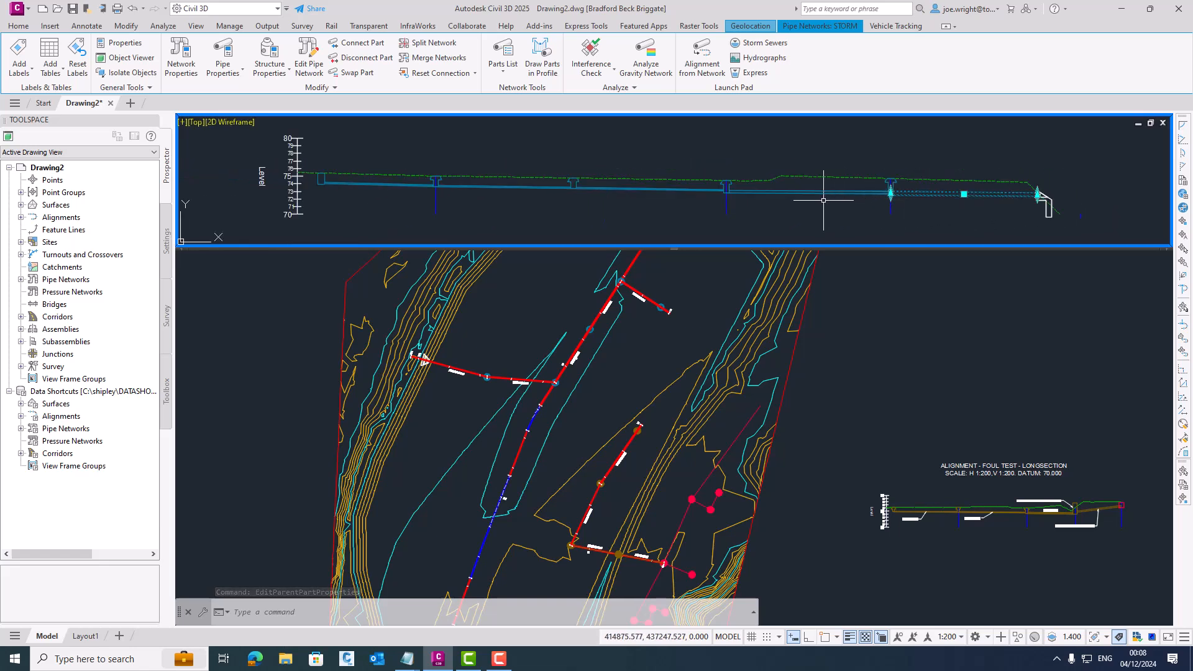
{"action": "middle_click_drag", "start_coordinate": [823, 201], "coordinate": [821, 203]}
{"action": "key", "text": "Escape"}
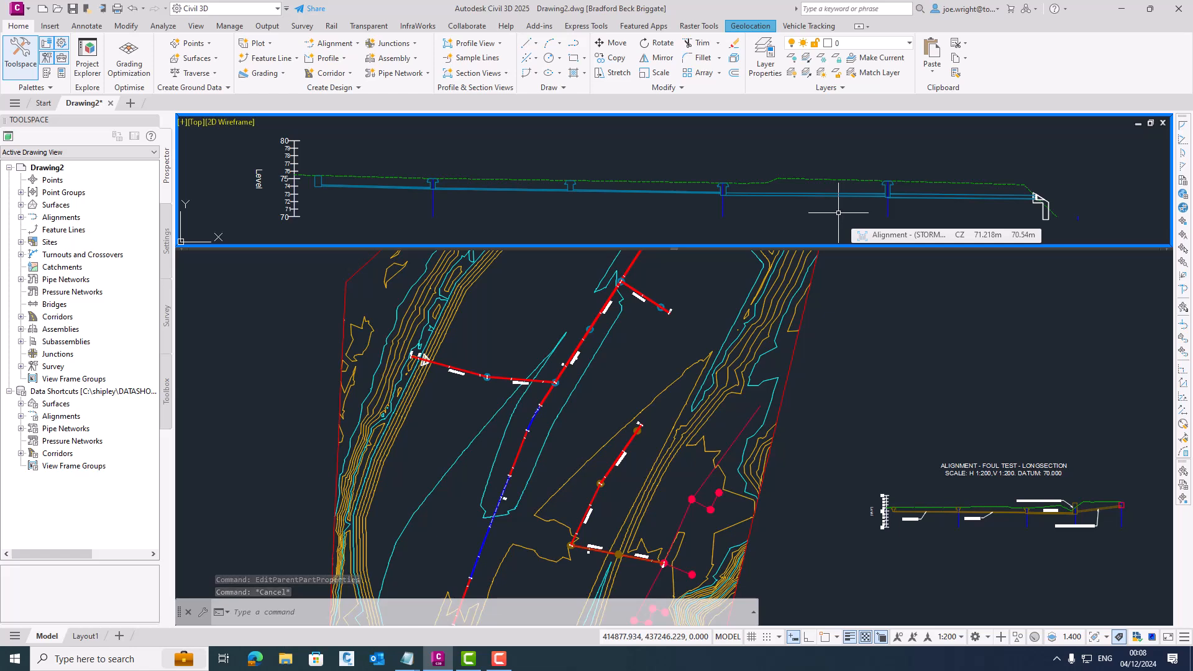
{"action": "left_click", "coordinate": [592, 393]}
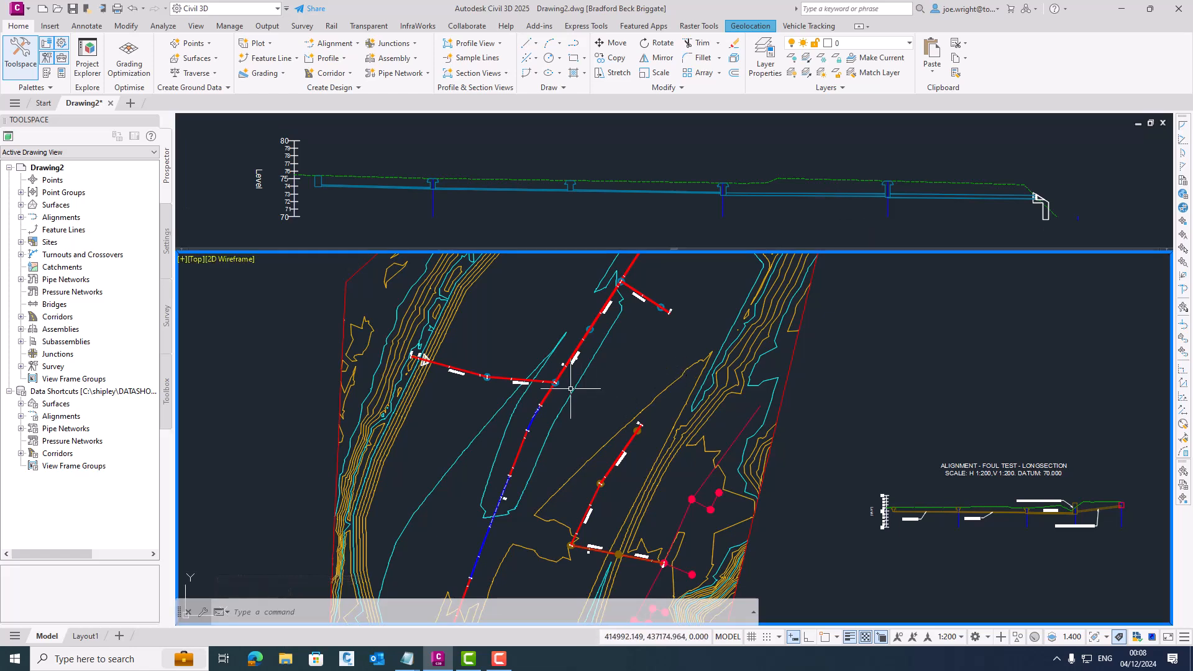
{"action": "scroll", "coordinate": [570, 389], "scroll_direction": "up", "scroll_amount": 2}
{"action": "scroll", "coordinate": [572, 390], "scroll_direction": "up", "scroll_amount": 2}
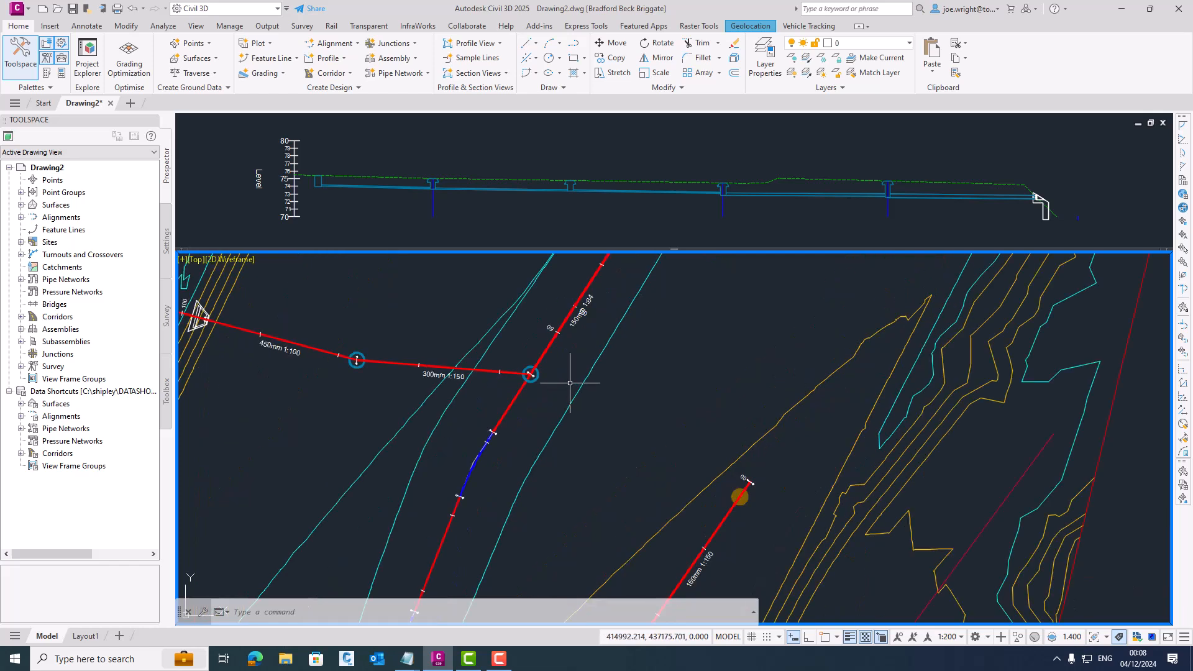
{"action": "middle_click_drag", "start_coordinate": [568, 383], "coordinate": [594, 430]}
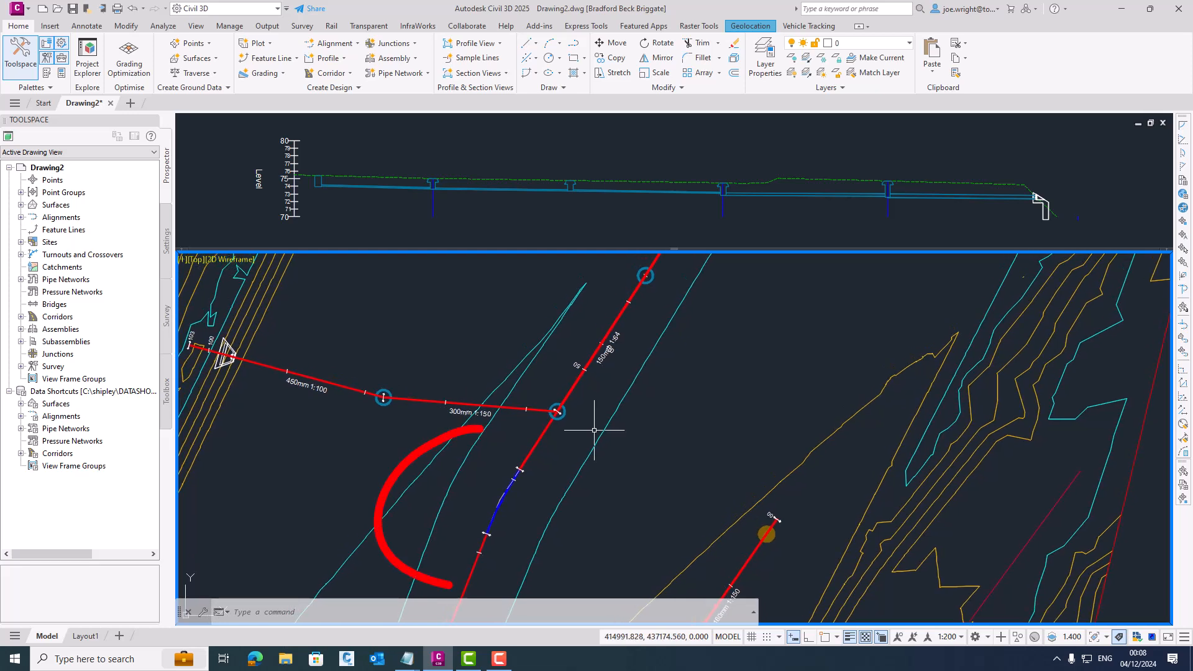
- Create 3D polyline water drop paths on 5. GROUND AFTER ESTATE ROAD from points on both sides of the road crown above the bend
{"action": "left_click", "coordinate": [647, 359]}
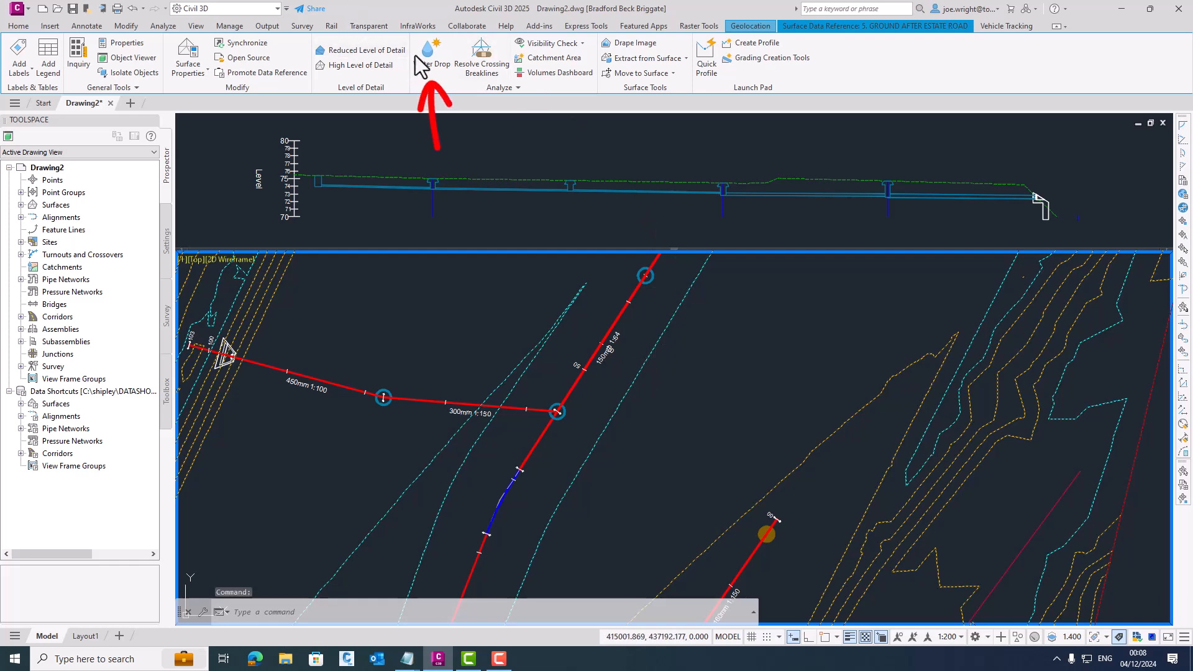
{"action": "left_click", "coordinate": [438, 51]}
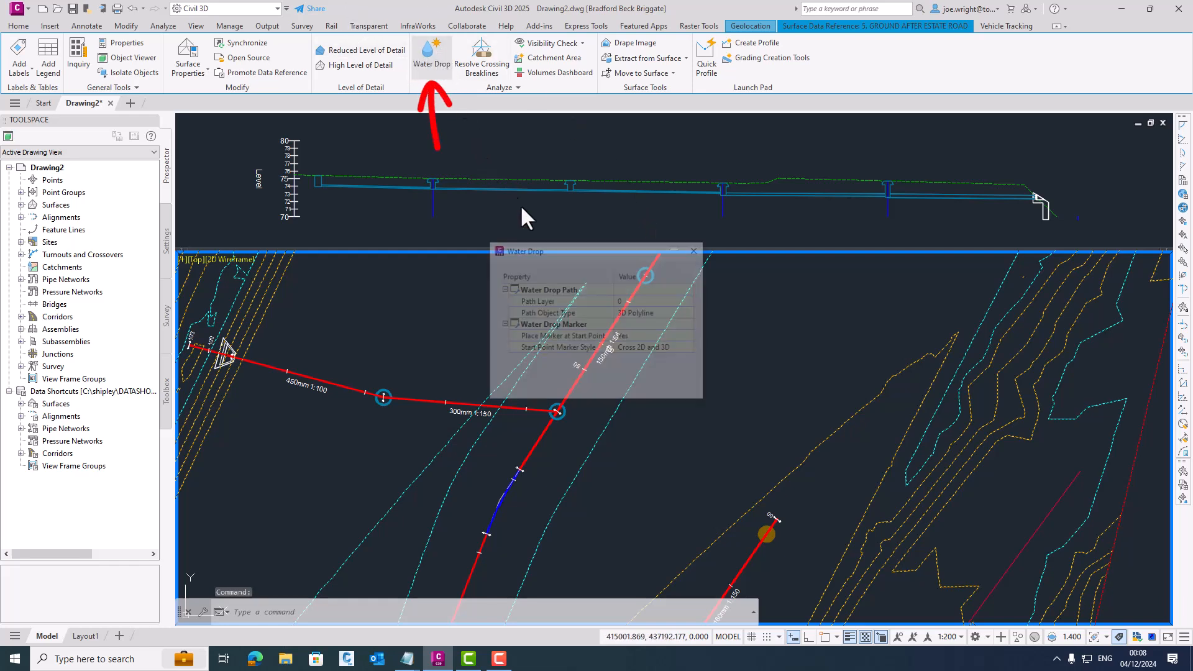
{"action": "left_click", "coordinate": [570, 388]}
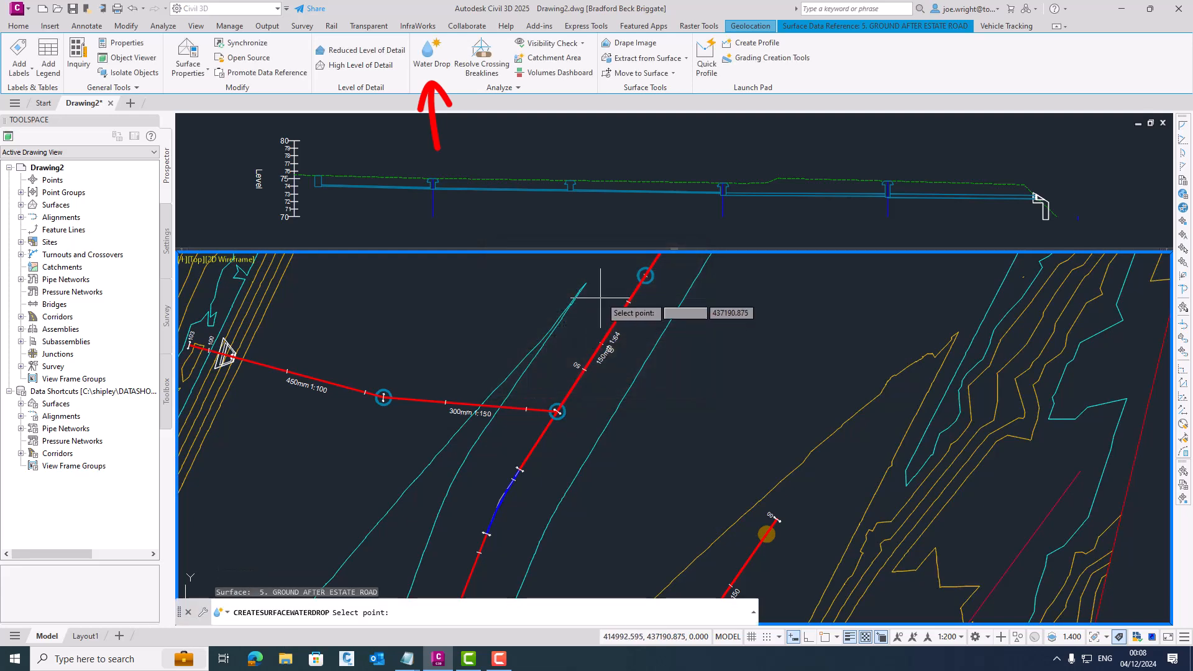
{"action": "left_click", "coordinate": [601, 296]}
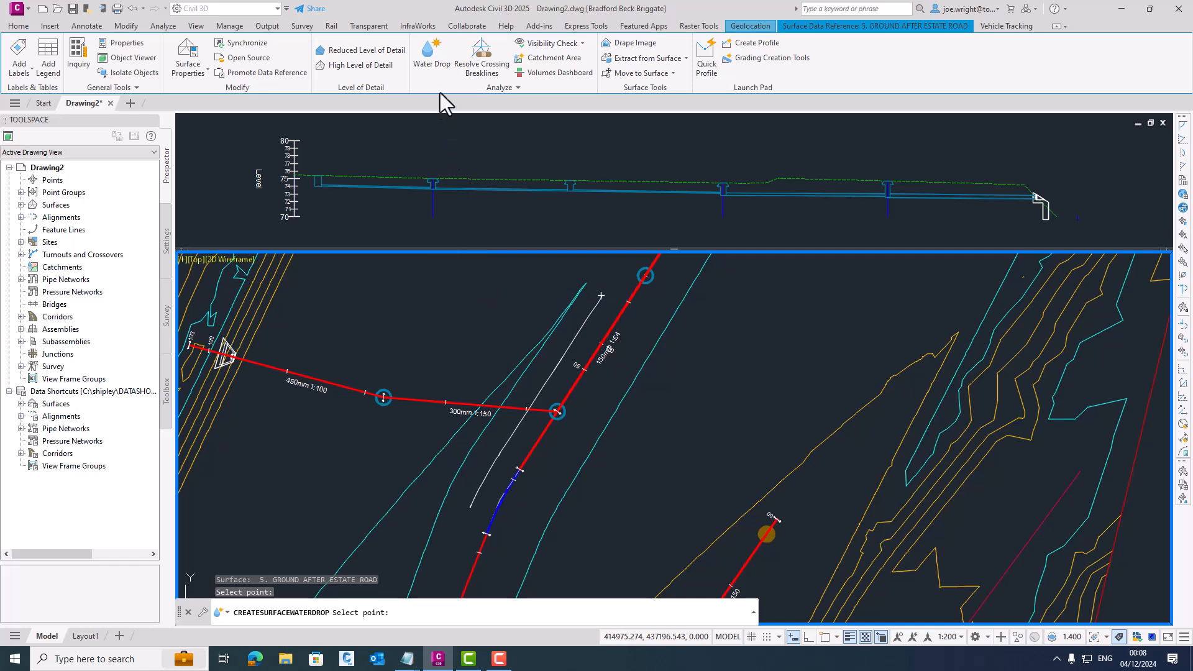
{"action": "left_click", "coordinate": [432, 56]}
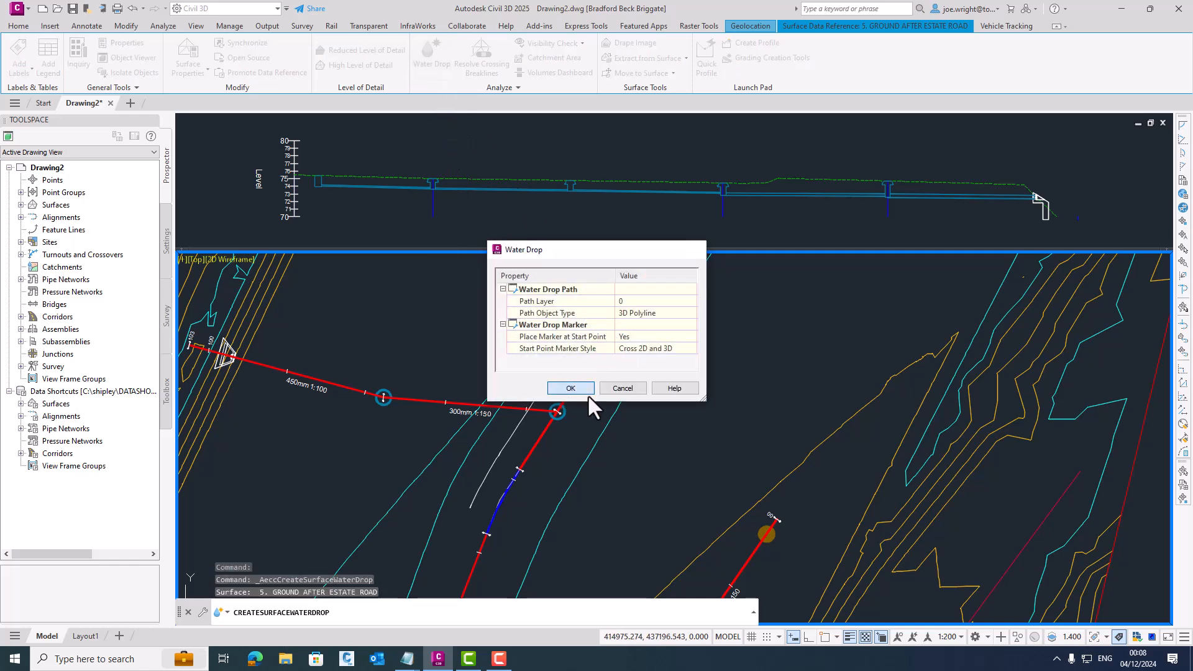
{"action": "left_click", "coordinate": [570, 388]}
{"action": "left_click", "coordinate": [592, 375]}
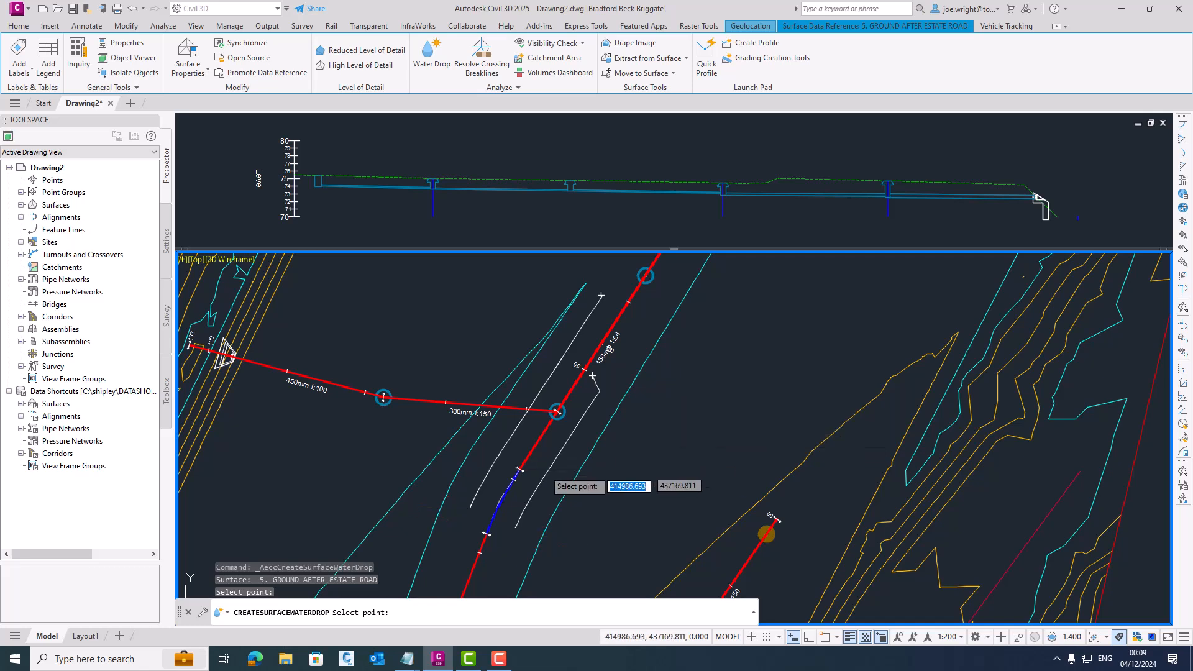
{"action": "scroll", "coordinate": [631, 426], "scroll_direction": "up", "scroll_amount": 2}
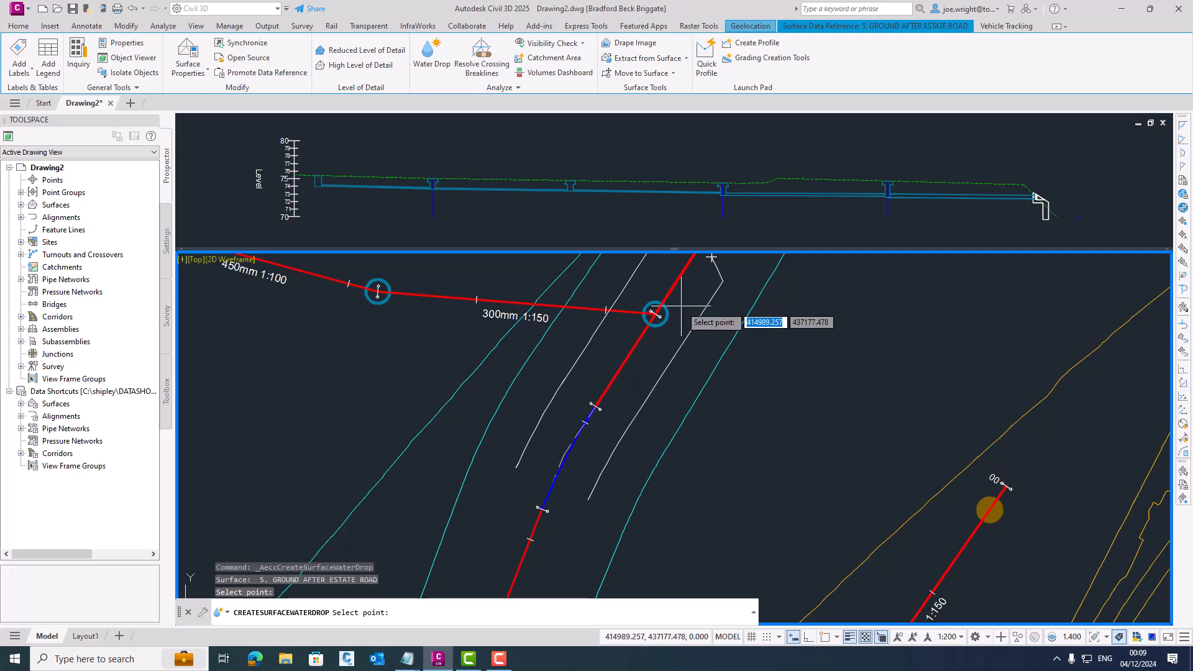
{"action": "key", "text": "Escape"}
{"action": "key", "text": "Escape"}
- Start adding parts to the STORM network with the 450 dia 1,050 effective depth road gully and 110 mm uPVC pipe
{"action": "left_click", "coordinate": [652, 313]}
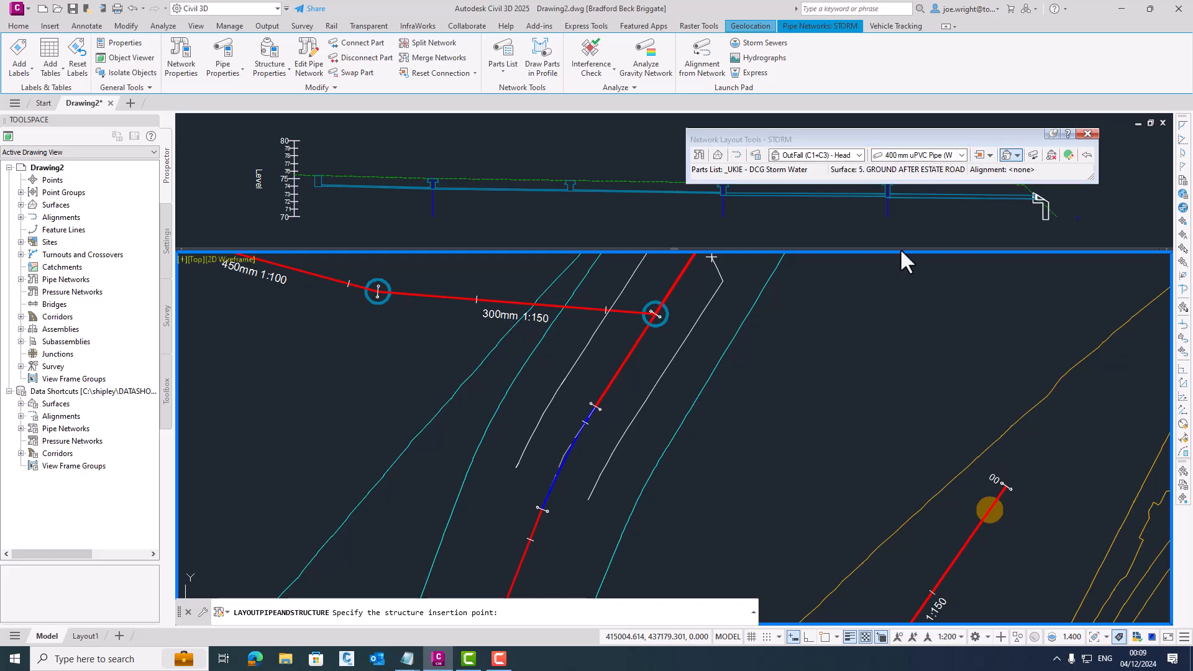
{"action": "left_click", "coordinate": [859, 155]}
{"action": "scroll", "coordinate": [975, 291], "scroll_direction": "down", "scroll_amount": 2}
{"action": "scroll", "coordinate": [976, 291], "scroll_direction": "down", "scroll_amount": 1}
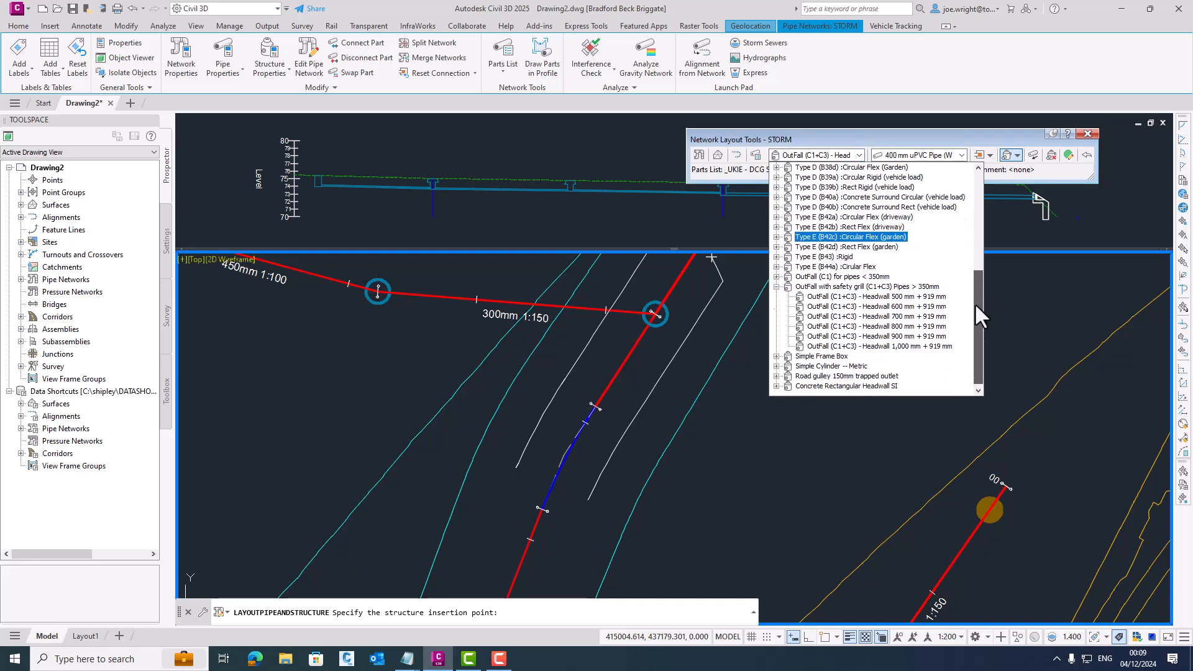
{"action": "left_click", "coordinate": [777, 376]}
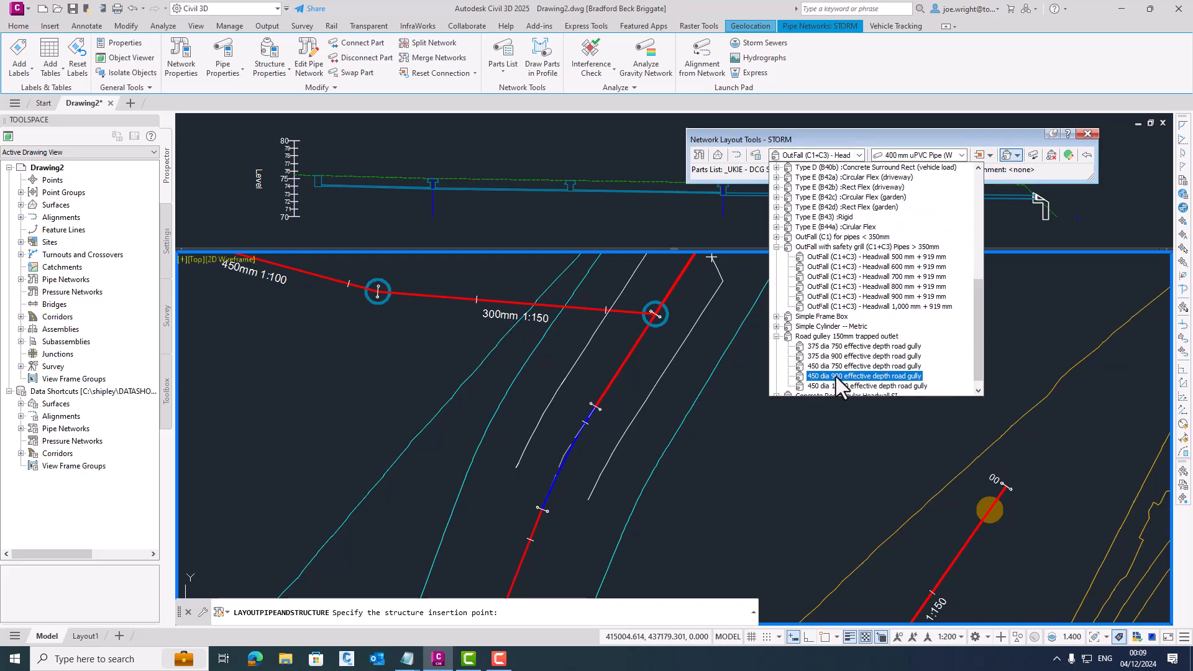
{"action": "left_click", "coordinate": [835, 385]}
{"action": "left_click", "coordinate": [937, 156]}
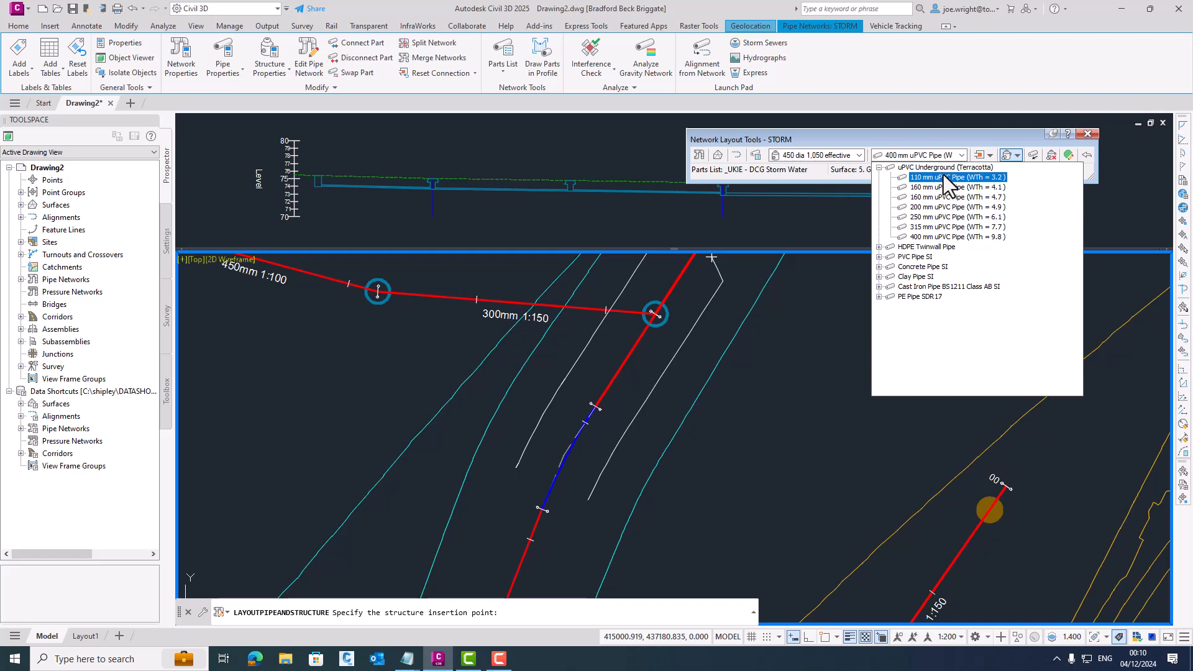
{"action": "left_click", "coordinate": [944, 178]}
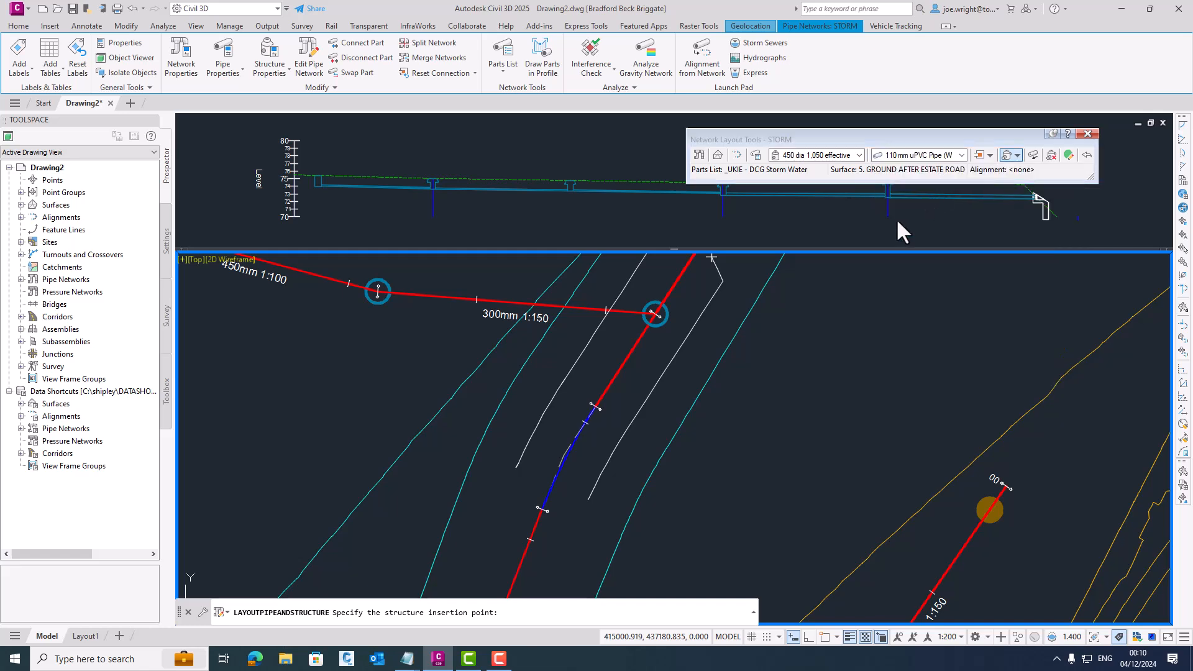
- Place the road gully at the lower endpoint of the western water drop path
{"action": "key", "text": "F8"}
{"action": "right_click", "coordinate": [577, 415], "text": "shift"}
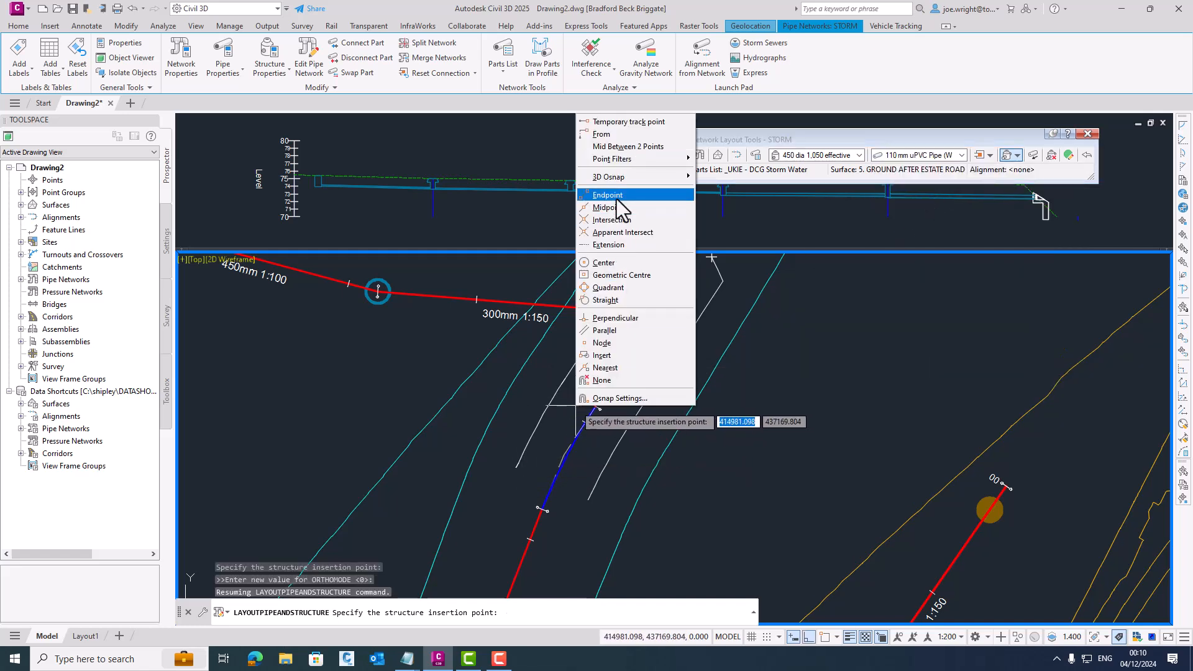
{"action": "left_click", "coordinate": [607, 195]}
{"action": "left_click", "coordinate": [515, 467]}
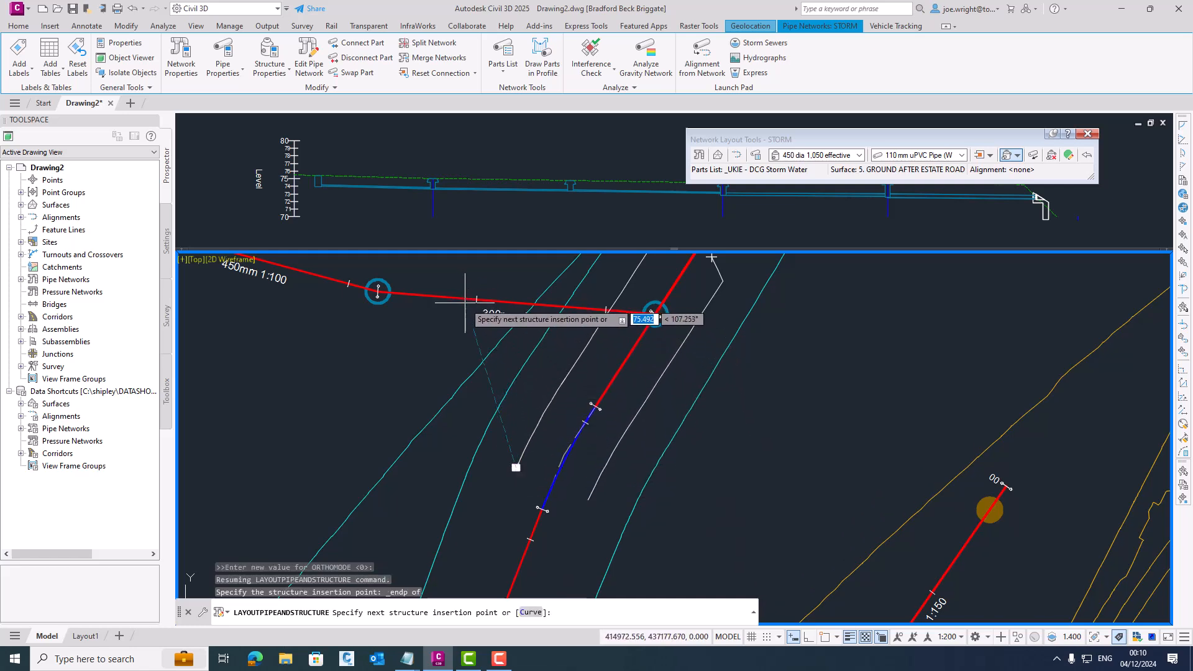
- Run the gully's 110 mm uPVC connection to a Null Structure on the 300 mm 1:150 storm pipe
{"action": "left_click", "coordinate": [830, 155]}
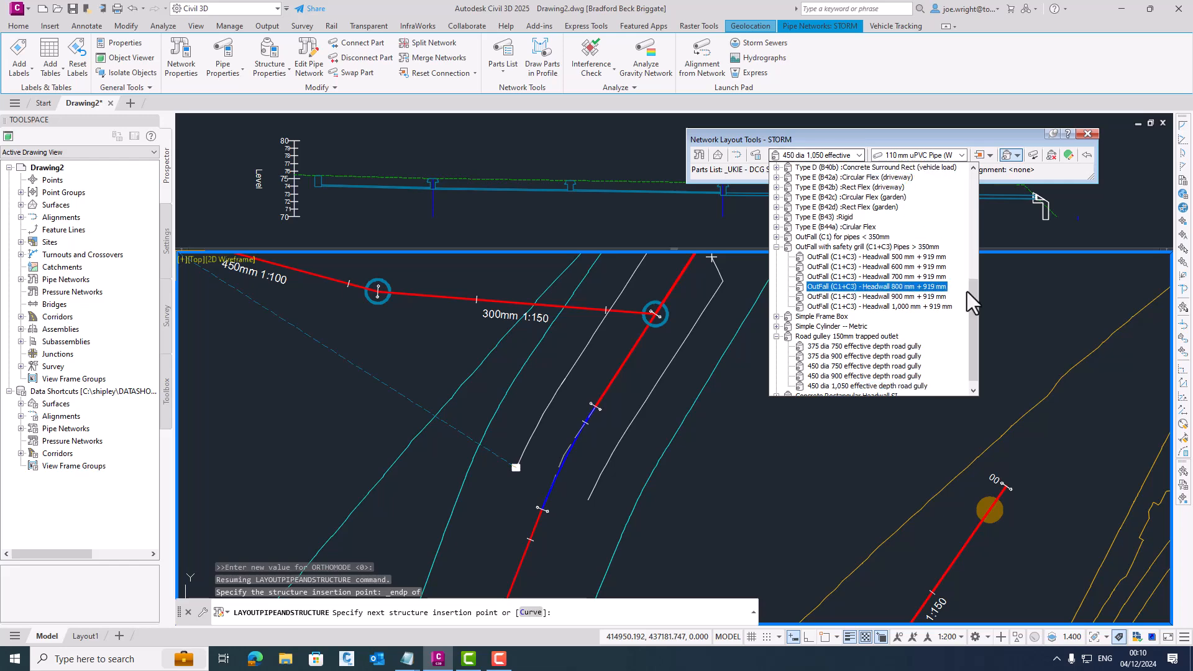
{"action": "left_click_drag", "start_coordinate": [974, 299], "coordinate": [960, 195]}
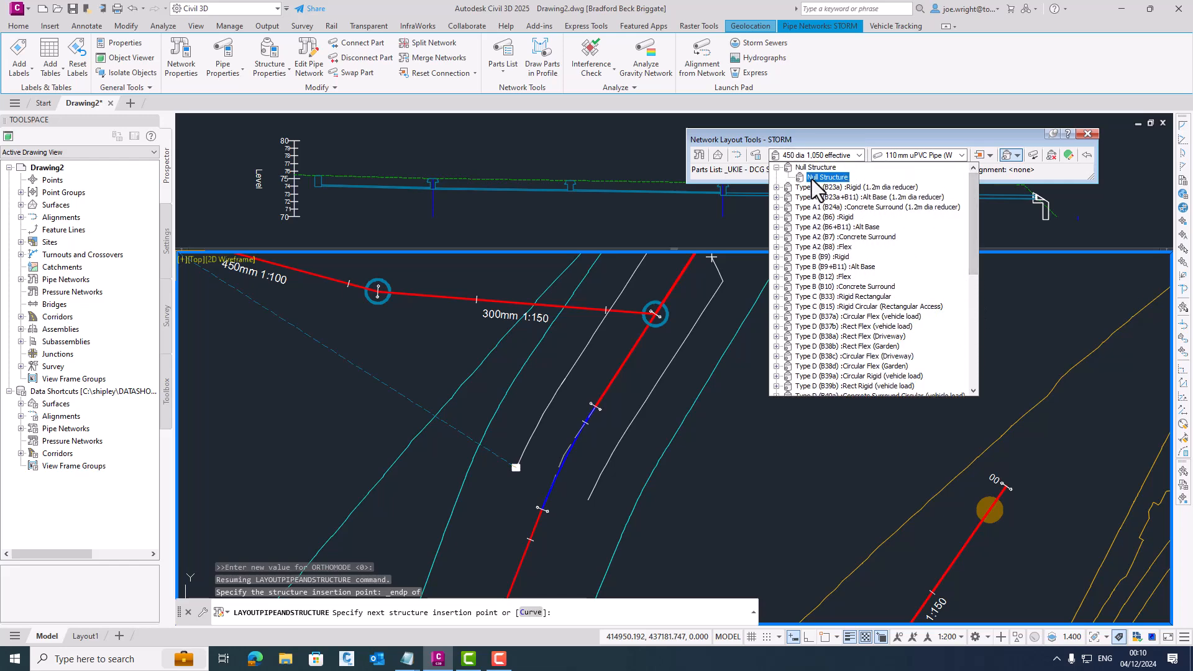
{"action": "left_click", "coordinate": [810, 179]}
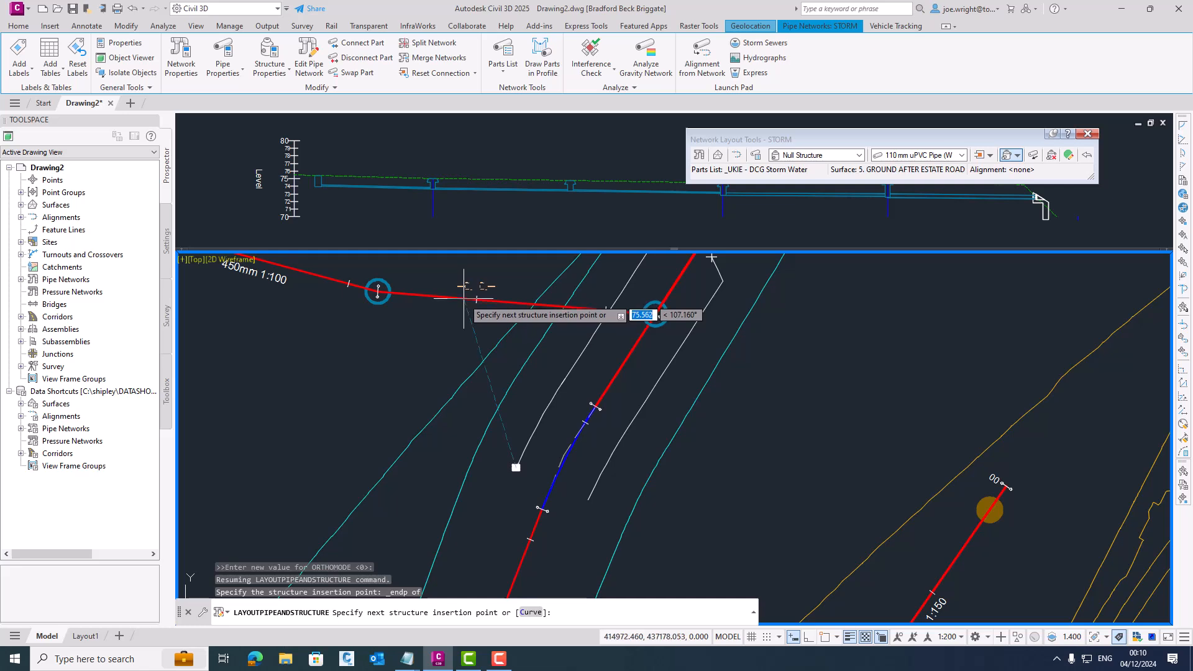
{"action": "left_click", "coordinate": [463, 298]}
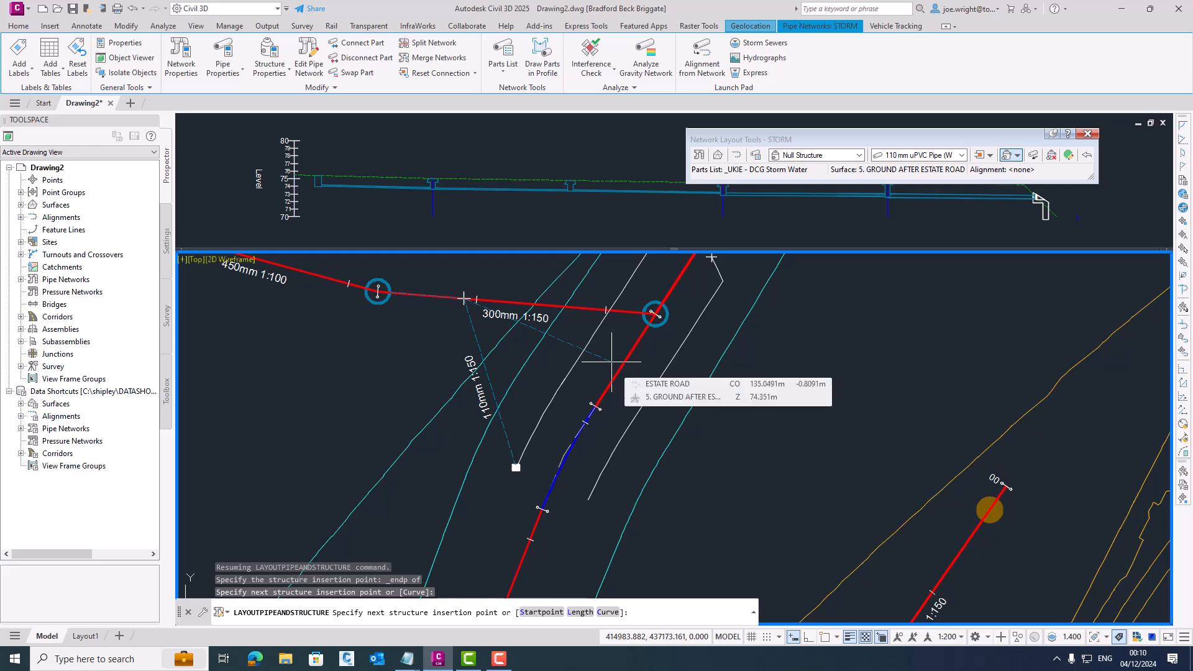
{"action": "key", "text": "Escape"}
- Add a 450 dia 1,050 effective depth road gully at the eastern drop path's lower endpoint and pipe it to the manhole on the road
{"action": "left_click", "coordinate": [858, 155]}
{"action": "left_click_drag", "start_coordinate": [974, 275], "coordinate": [973, 382]}
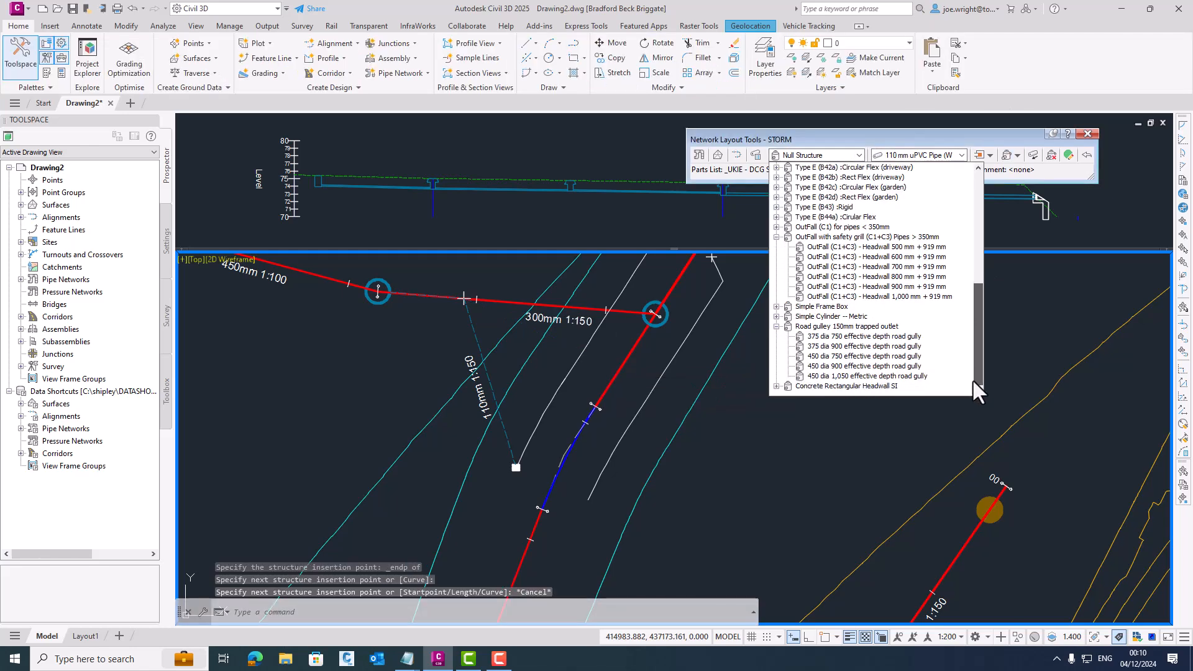
{"action": "left_click", "coordinate": [856, 375]}
{"action": "left_click", "coordinate": [1016, 155]}
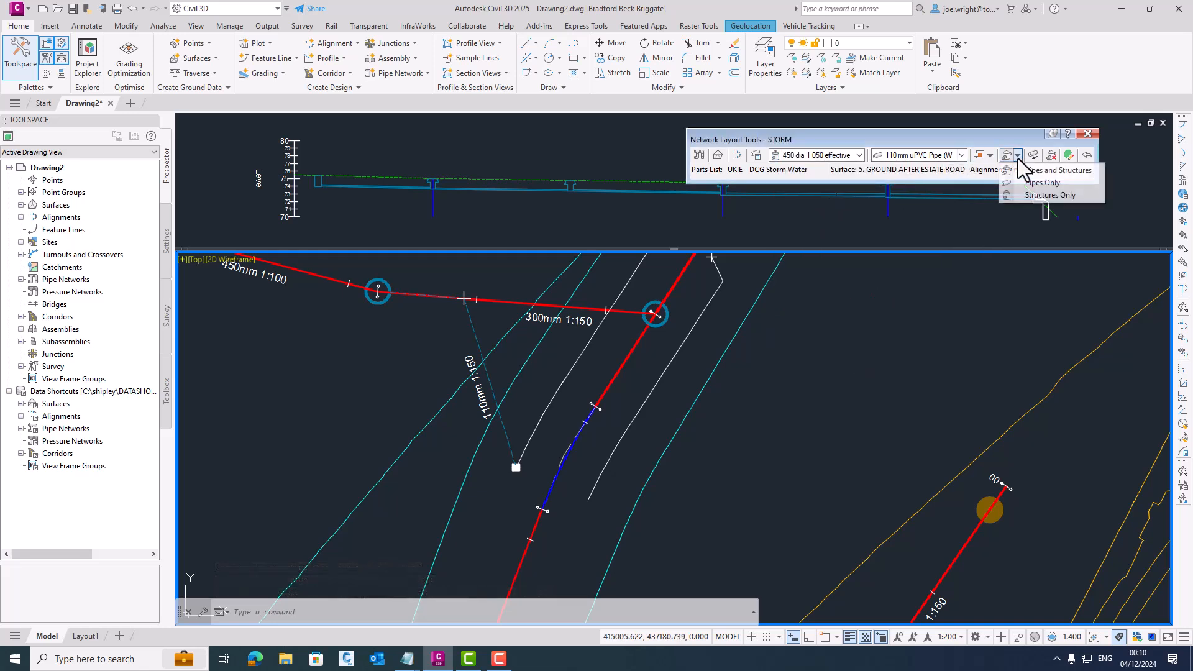
{"action": "left_click", "coordinate": [1034, 174]}
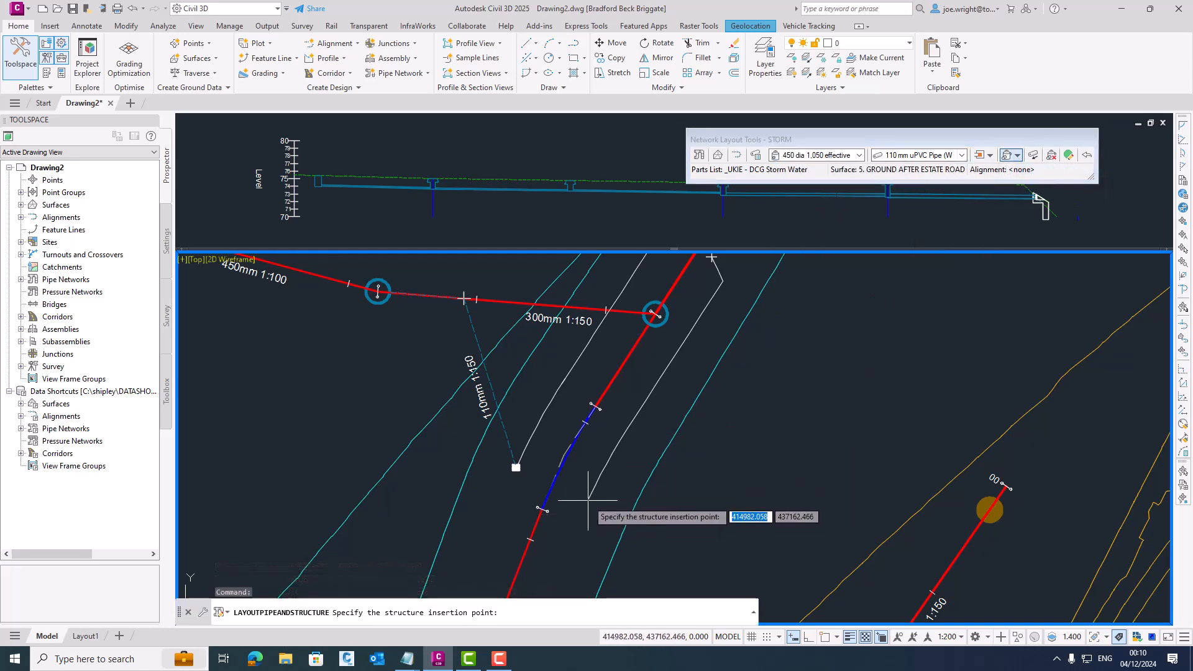
{"action": "right_click", "coordinate": [625, 477], "text": "shift"}
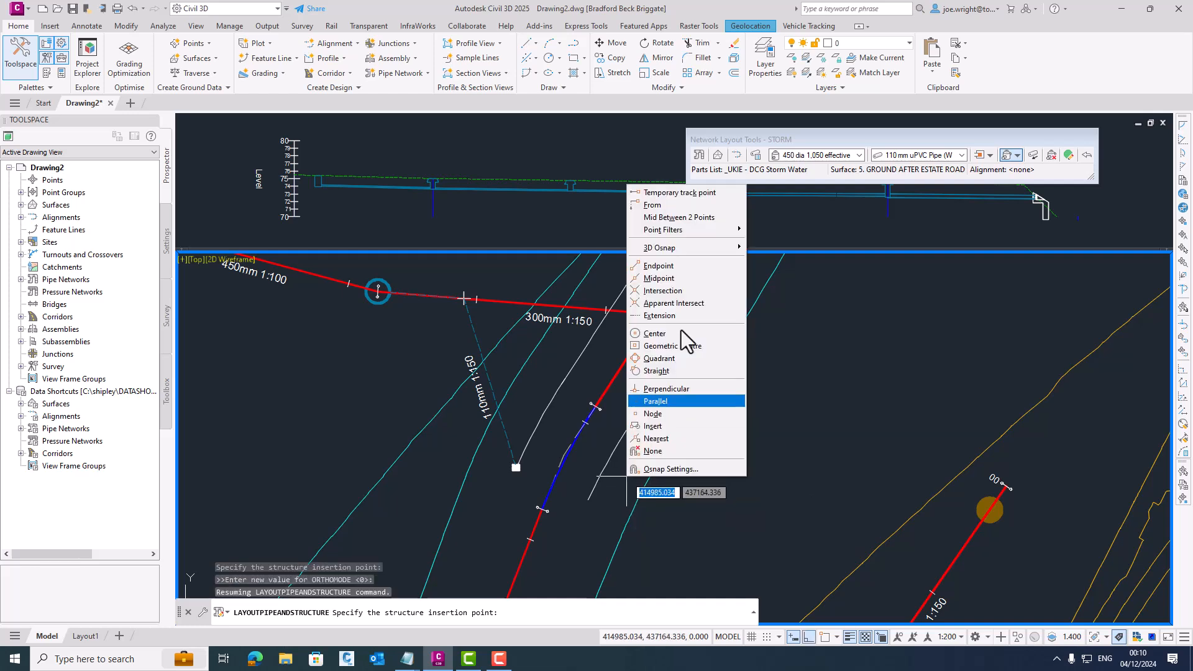
{"action": "left_click", "coordinate": [658, 266]}
{"action": "left_click", "coordinate": [588, 500]}
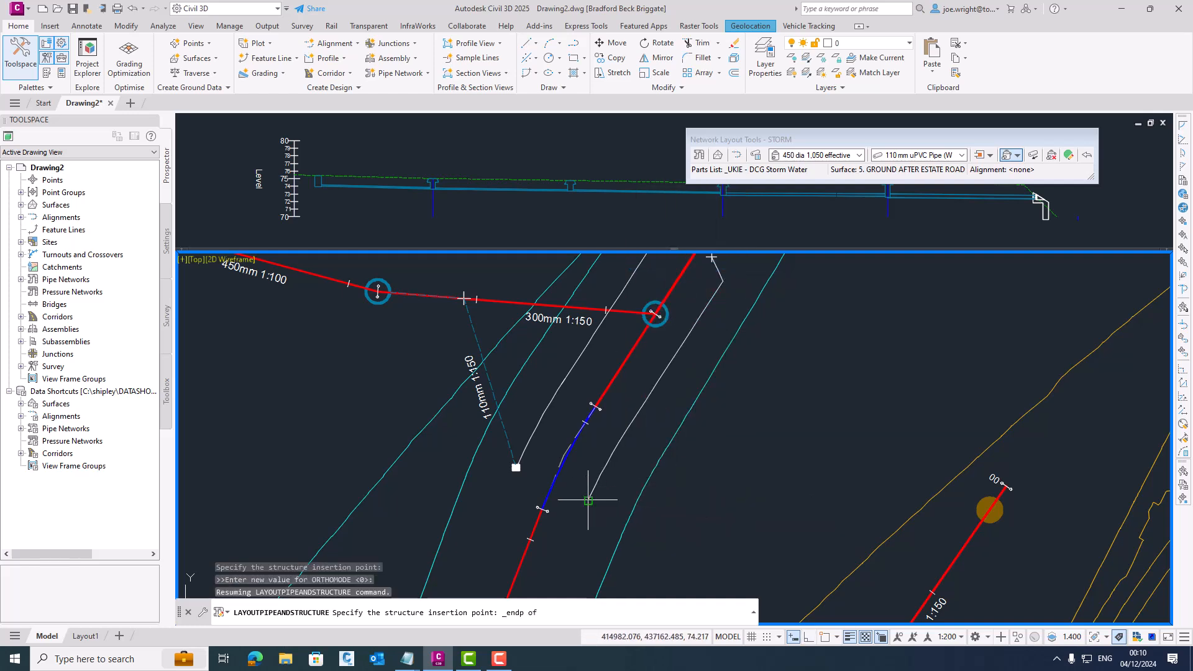
{"action": "left_click", "coordinate": [655, 313]}
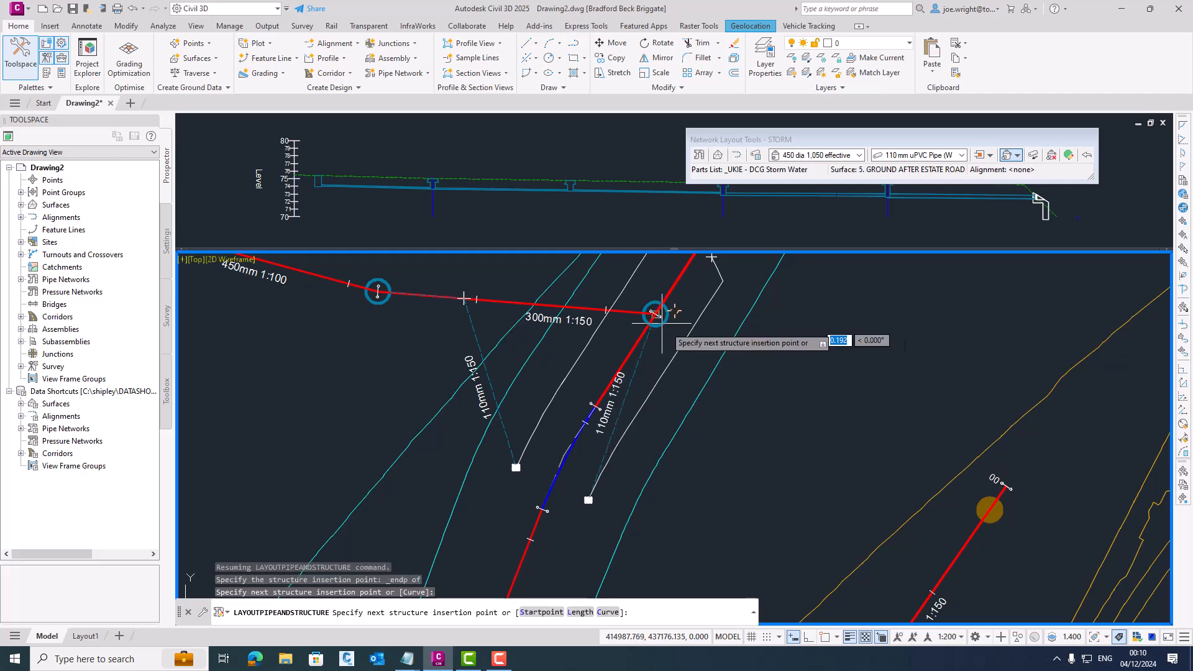
{"action": "key", "text": "Escape"}
- Rotate both road gullies in plan to align with the road edge
{"action": "left_click", "coordinate": [514, 468]}
{"action": "scroll", "coordinate": [505, 472], "scroll_direction": "up", "scroll_amount": 4}
{"action": "left_click", "coordinate": [551, 462]}
{"action": "left_click", "coordinate": [551, 404]}
{"action": "key", "text": "Escape"}
{"action": "left_click", "coordinate": [711, 546]}
{"action": "left_click", "coordinate": [737, 545]}
{"action": "left_click", "coordinate": [738, 495]}
{"action": "key", "text": "Escape"}
{"action": "scroll", "coordinate": [653, 431], "scroll_direction": "down", "scroll_amount": 5}
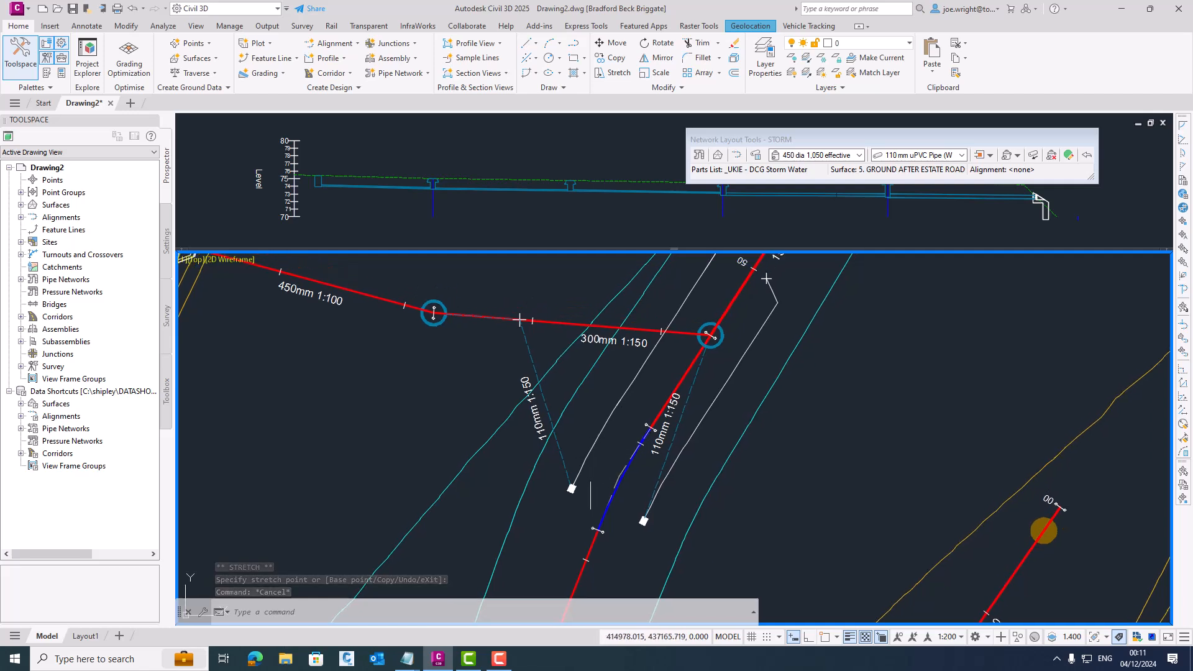
- Draw both gullies and their 110 mm pipes in the storm long section and regrade the pipes to 1:30 and 1:32 towards the main run
{"action": "left_click", "coordinate": [568, 474]}
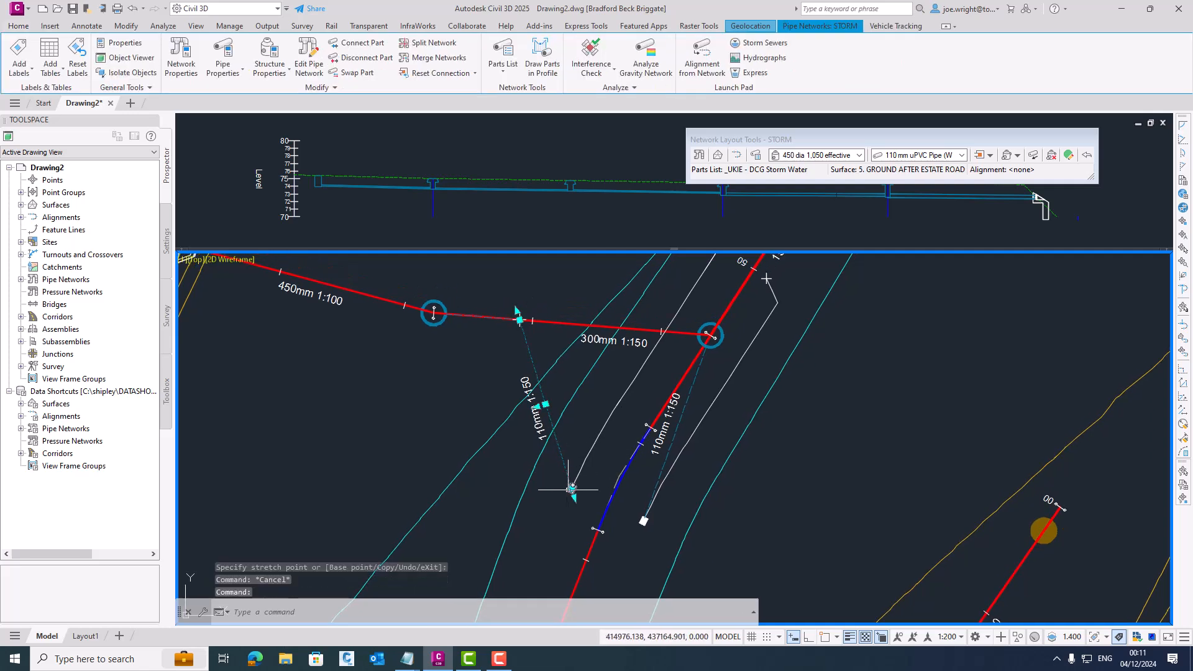
{"action": "scroll", "coordinate": [579, 497], "scroll_direction": "up", "scroll_amount": 2}
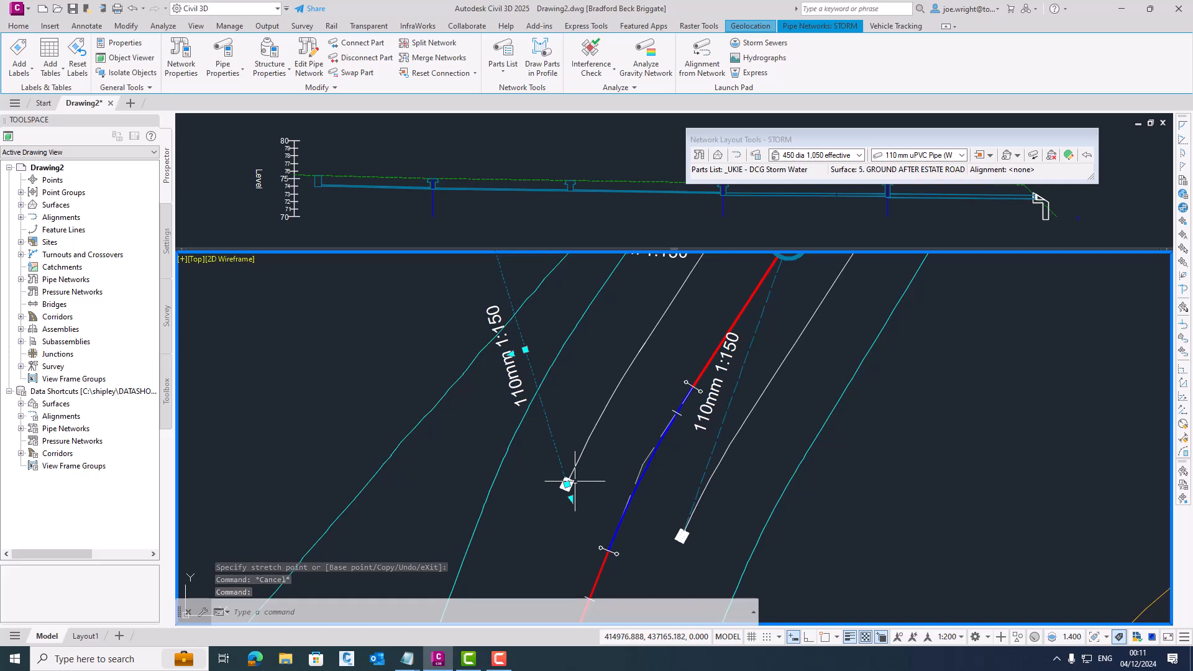
{"action": "left_click", "coordinate": [575, 481]}
{"action": "left_click", "coordinate": [706, 467]}
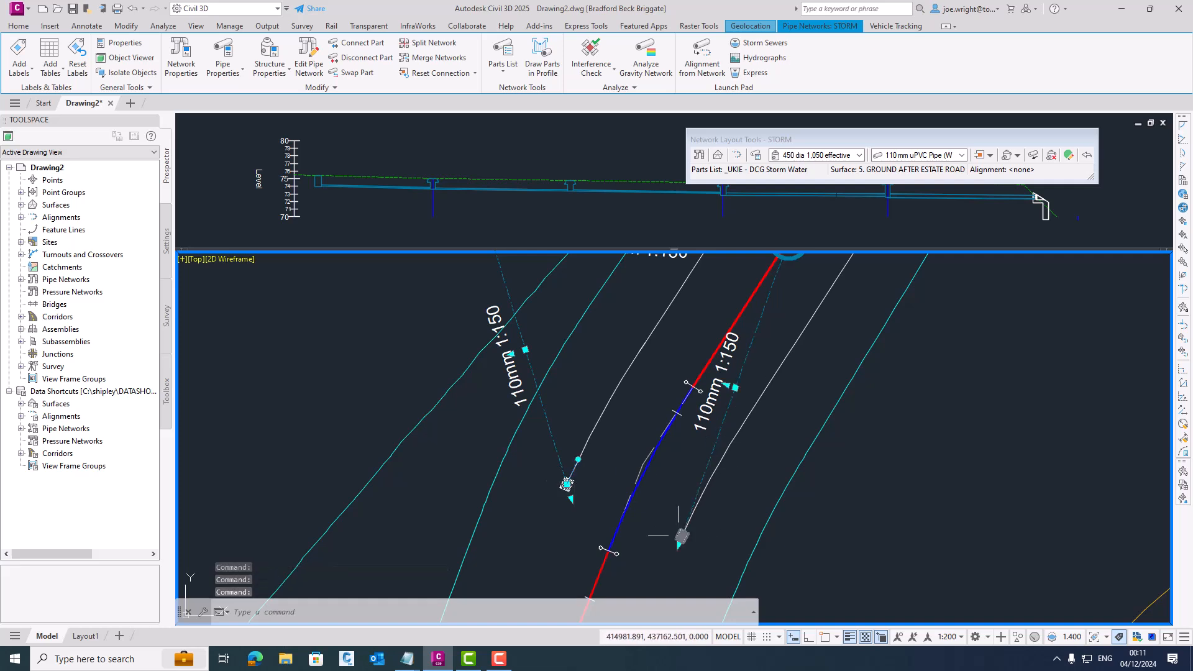
{"action": "scroll", "coordinate": [644, 413], "scroll_direction": "down", "scroll_amount": 2}
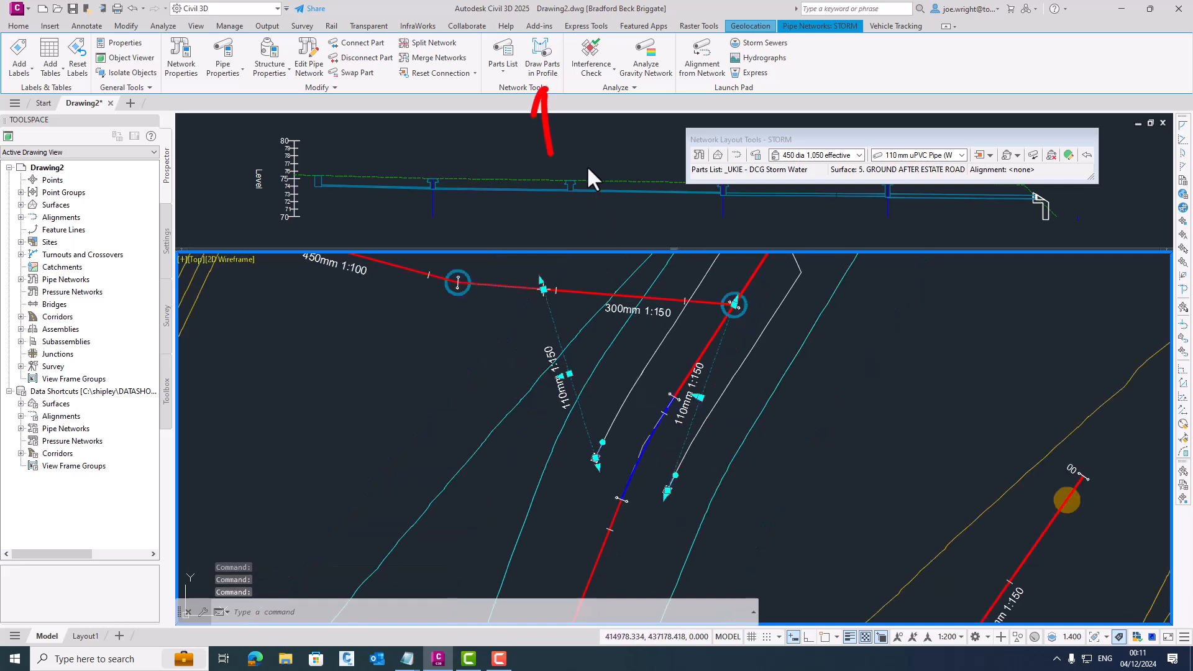
{"action": "left_click", "coordinate": [543, 63]}
{"action": "left_click", "coordinate": [318, 140]}
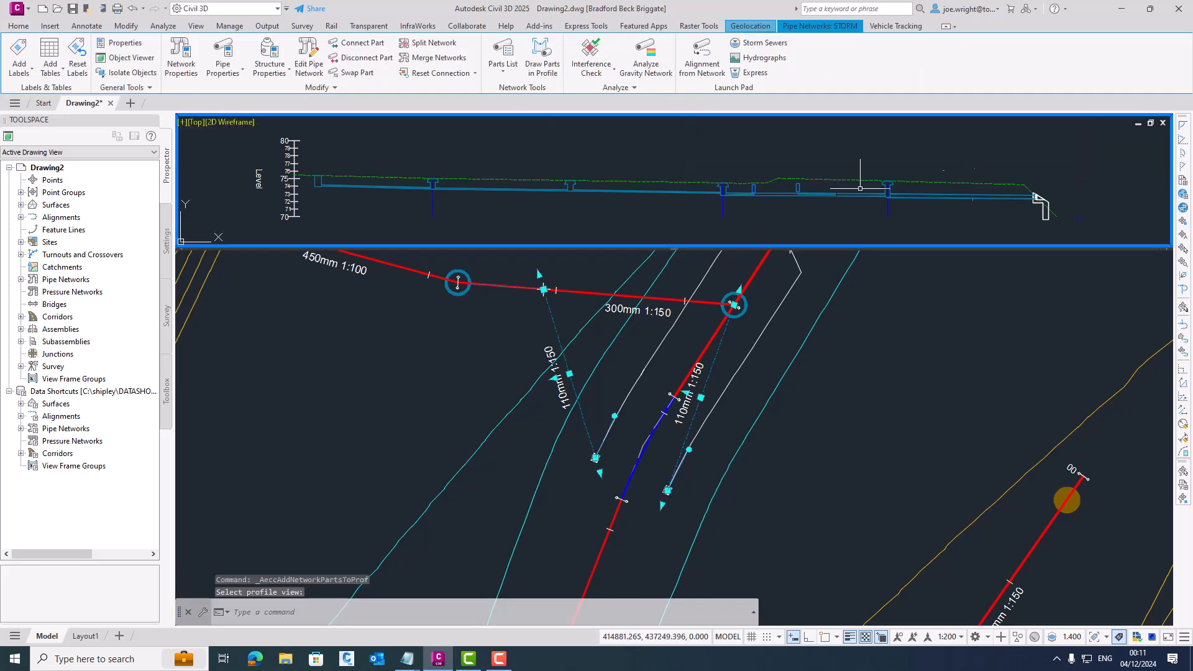
{"action": "left_click", "coordinate": [663, 203]}
{"action": "key", "text": "Escape"}
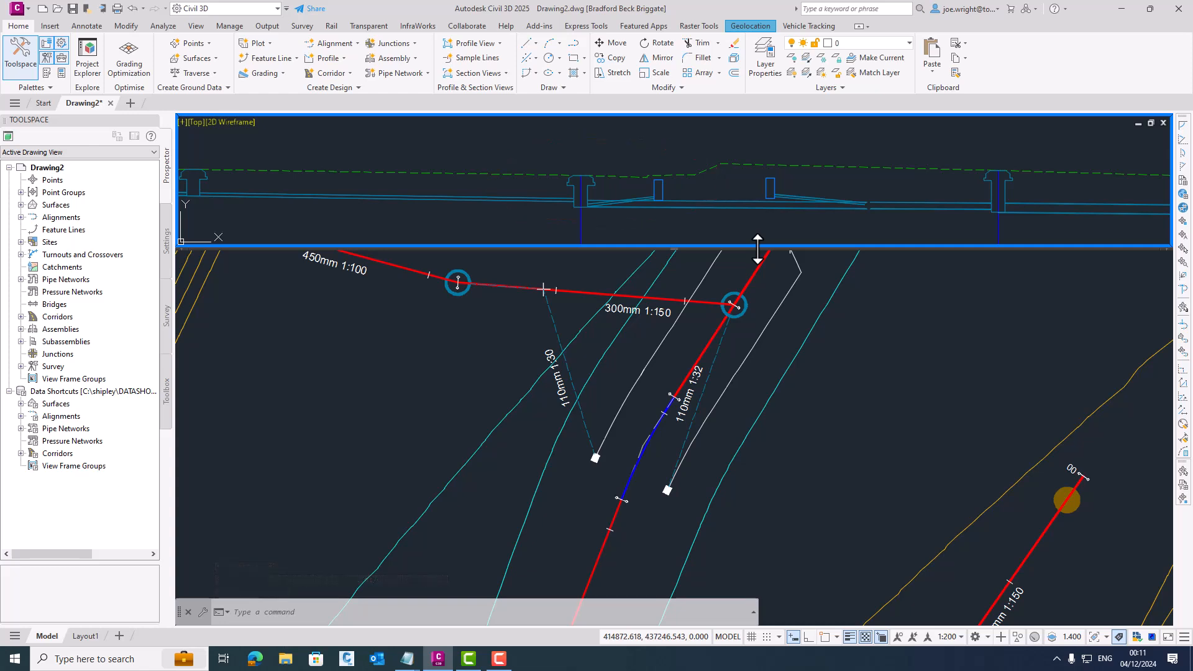
- Move the downstream end of the eastern gully's 110 mm pipe from the manhole onto the 300 mm storm pipe
{"action": "left_click", "coordinate": [730, 338]}
{"action": "left_click", "coordinate": [722, 339]}
{"action": "left_click", "coordinate": [735, 302]}
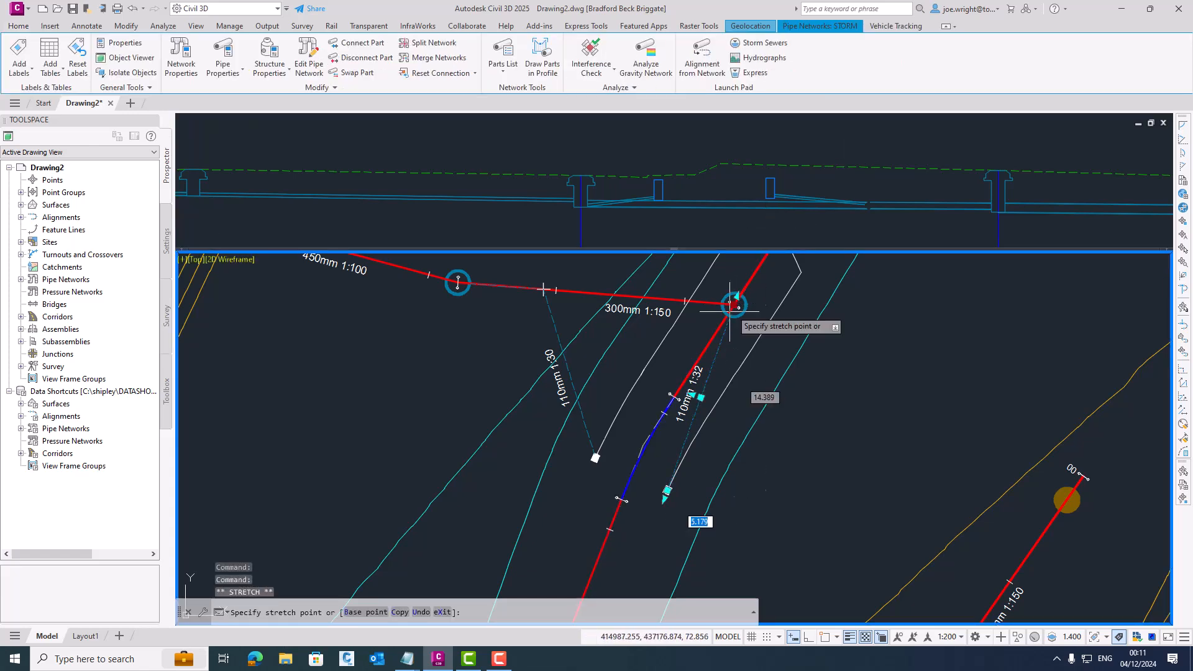
{"action": "left_click", "coordinate": [683, 332]}
{"action": "left_click", "coordinate": [543, 289]}
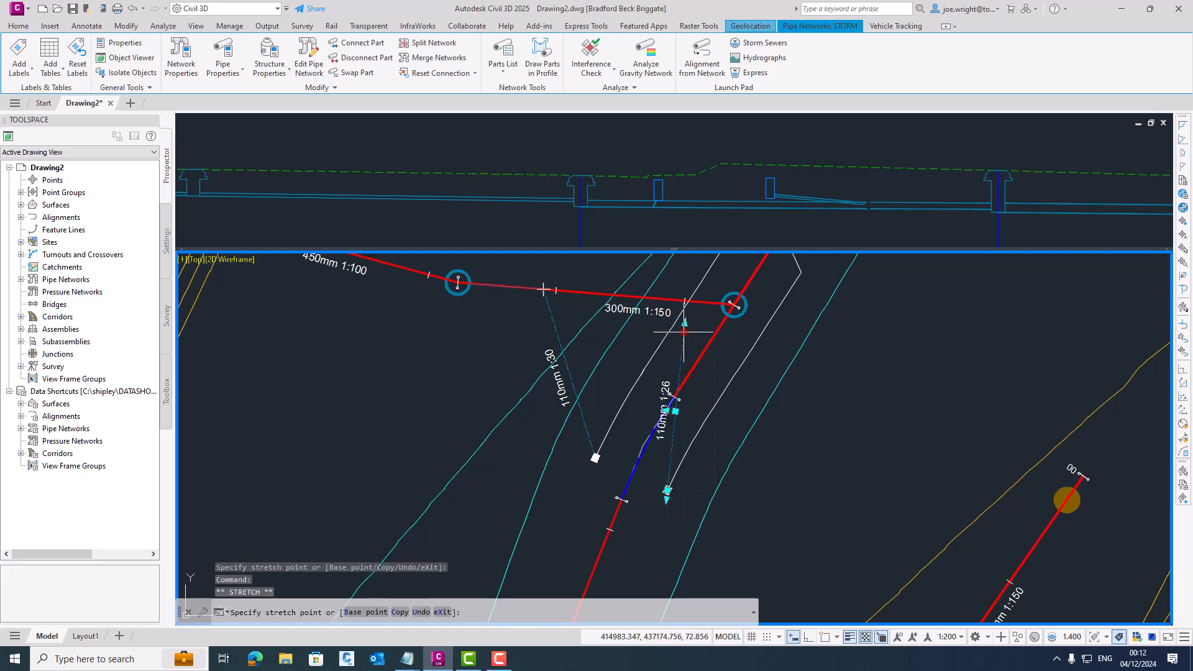
{"action": "left_click", "coordinate": [584, 292]}
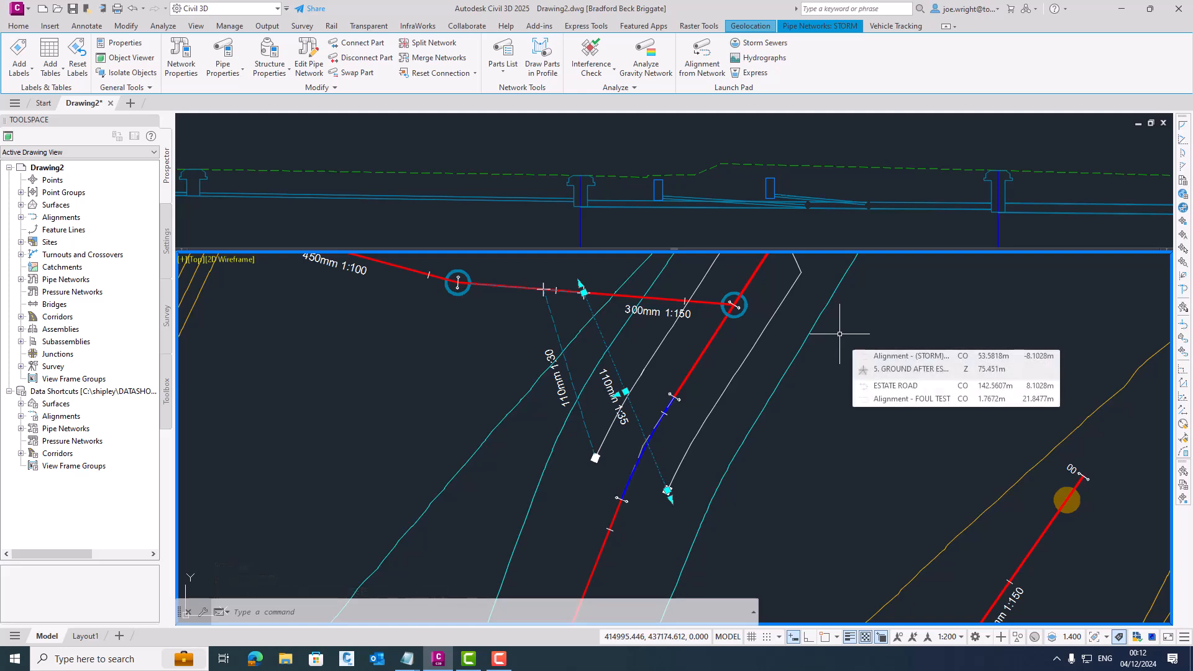
{"action": "key", "text": "Escape"}
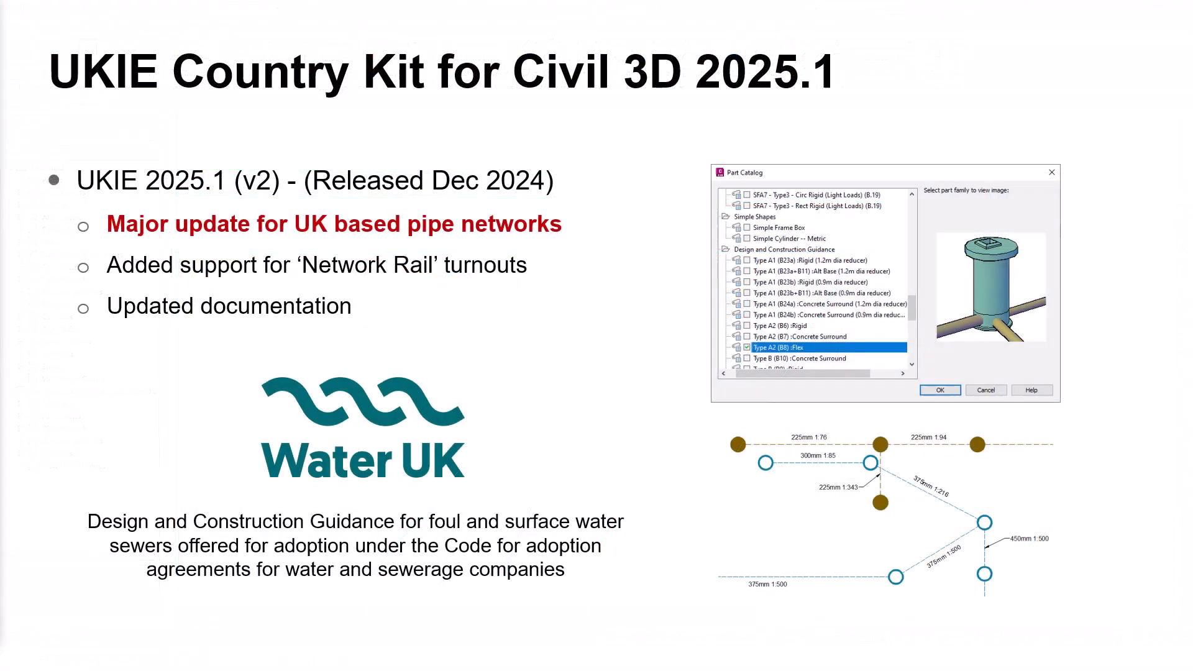
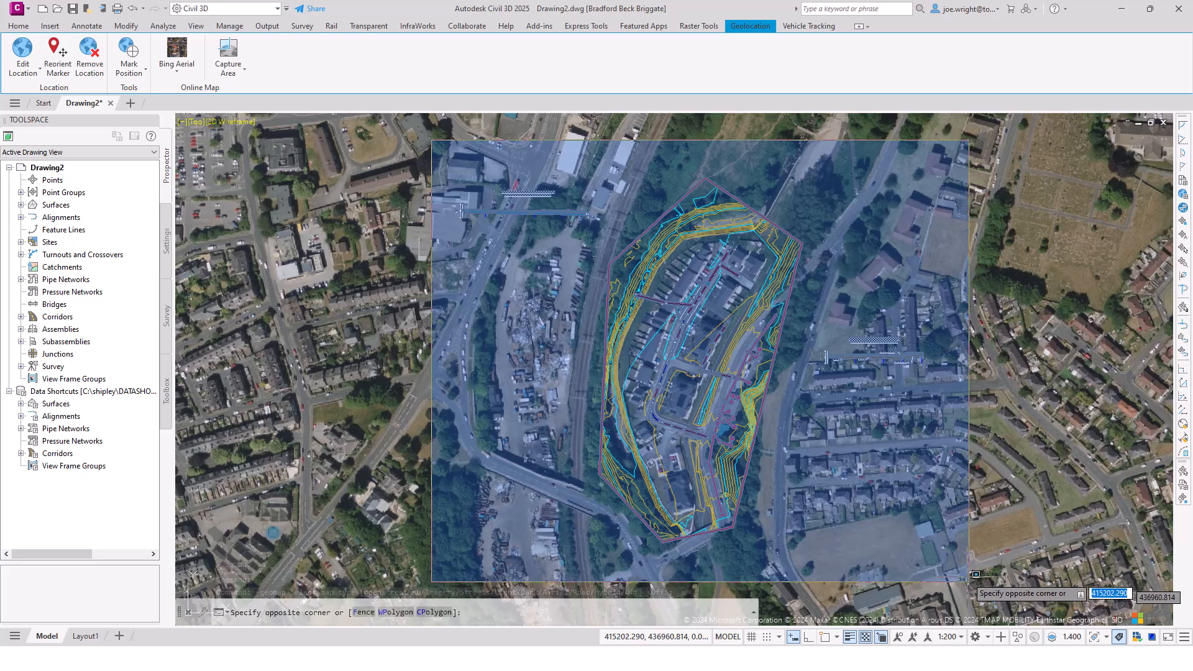
- Hide all design objects on and around the site, leaving only the aerial map in view
{"action": "right_click", "coordinate": [867, 269]}
{"action": "mouse_move", "coordinate": [918, 312]}
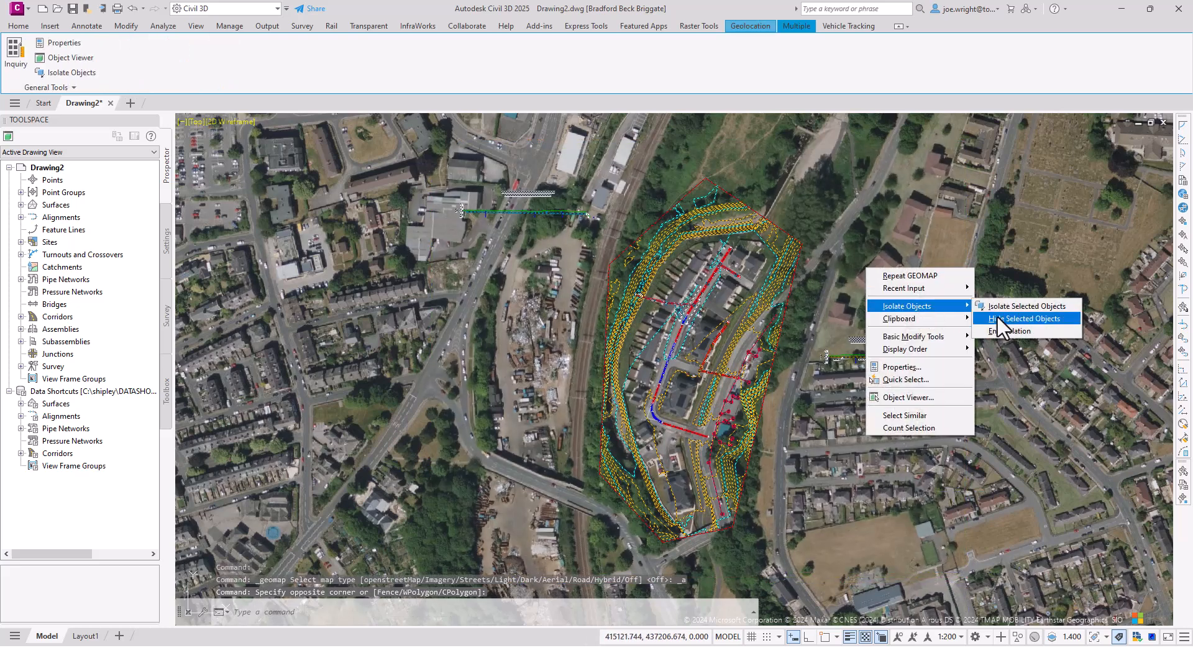
{"action": "left_click", "coordinate": [991, 323]}
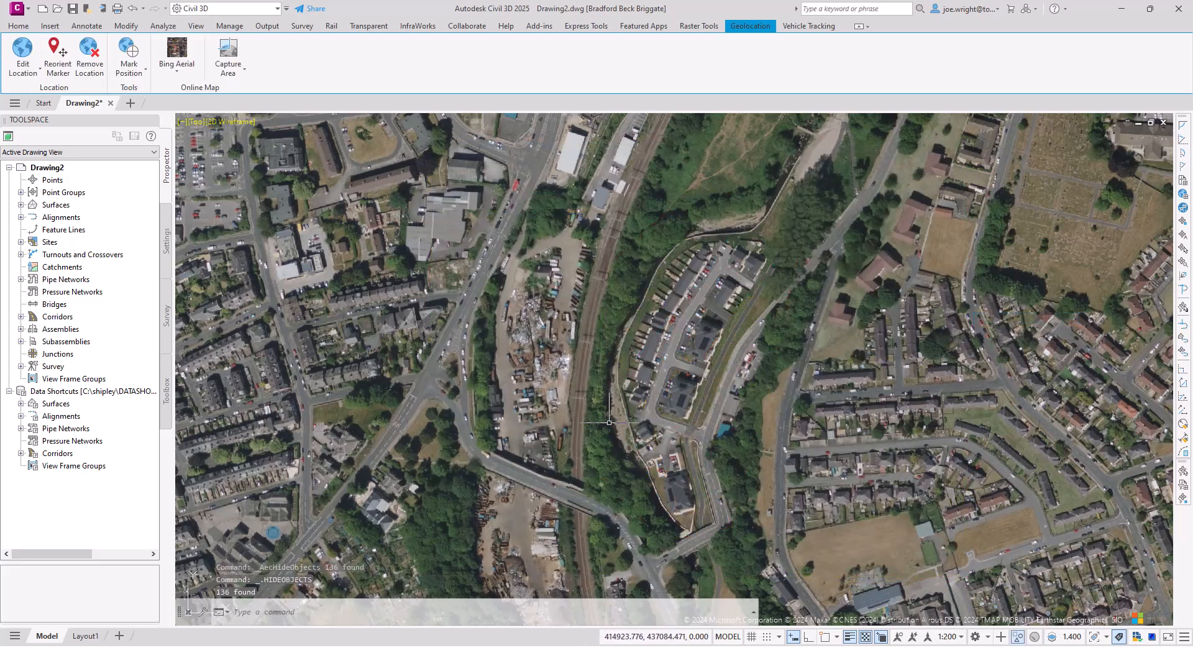
- Examine the yard beside the railway on the Esri OpenStreetMap background, and restore the Bing Aerial map
{"action": "scroll", "coordinate": [553, 376], "scroll_direction": "up", "scroll_amount": 2}
{"action": "scroll", "coordinate": [548, 323], "scroll_direction": "down", "scroll_amount": 2}
{"action": "middle_click_drag", "start_coordinate": [506, 338], "coordinate": [458, 276]}
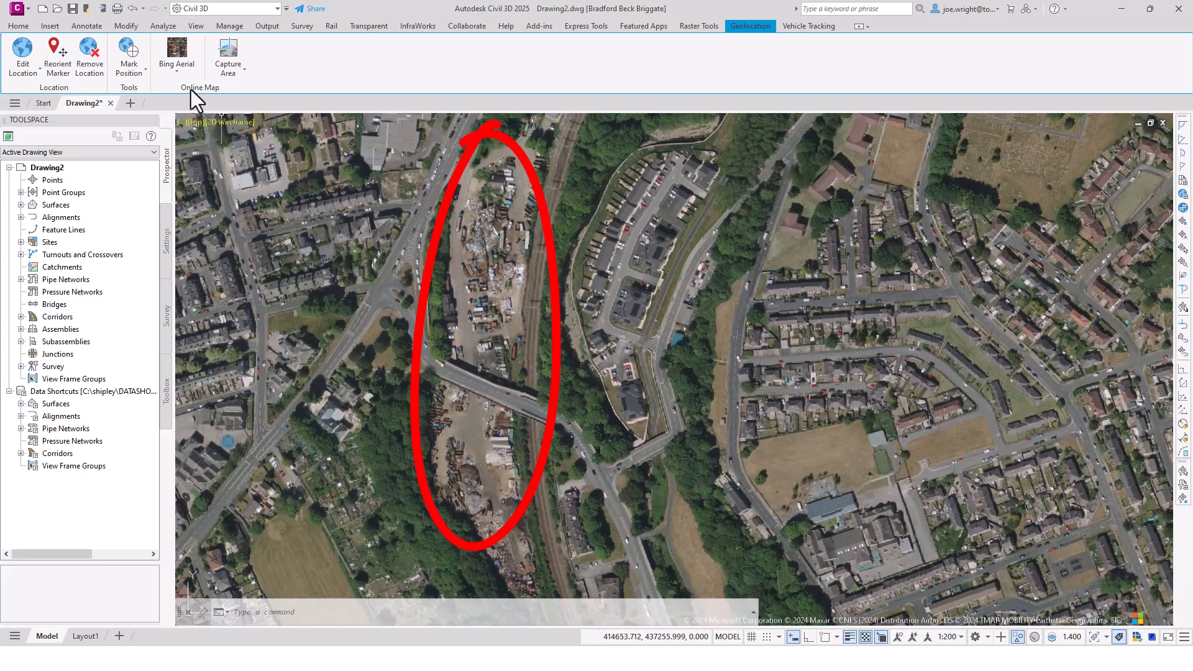
{"action": "left_click", "coordinate": [172, 72]}
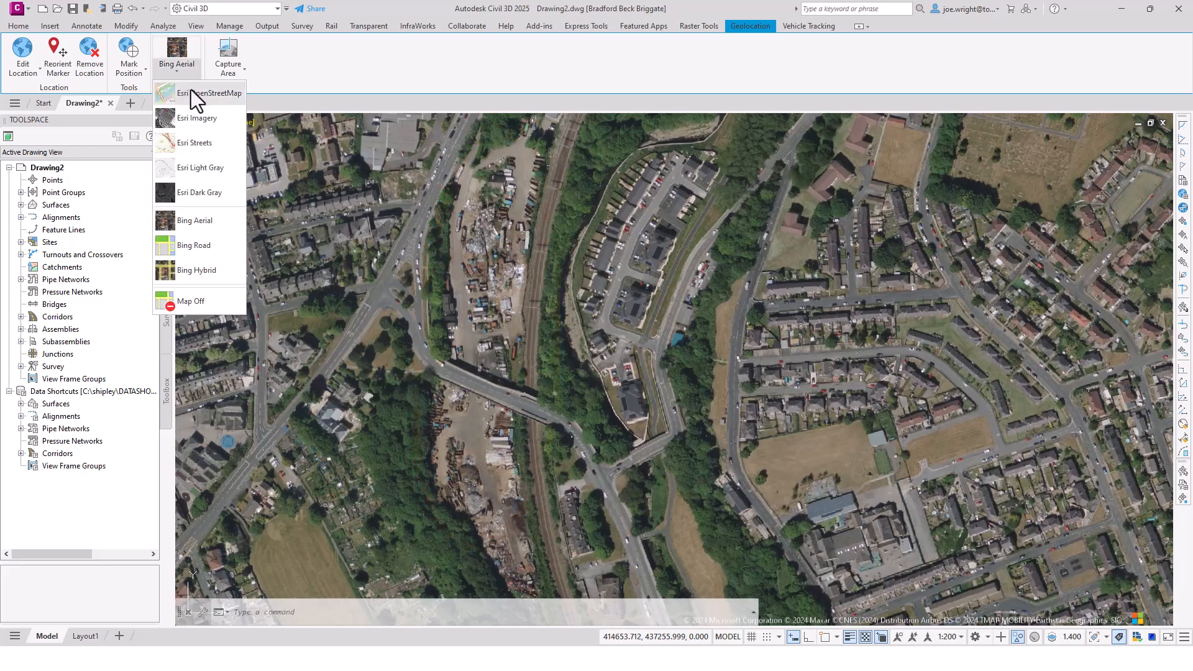
{"action": "left_click", "coordinate": [191, 94]}
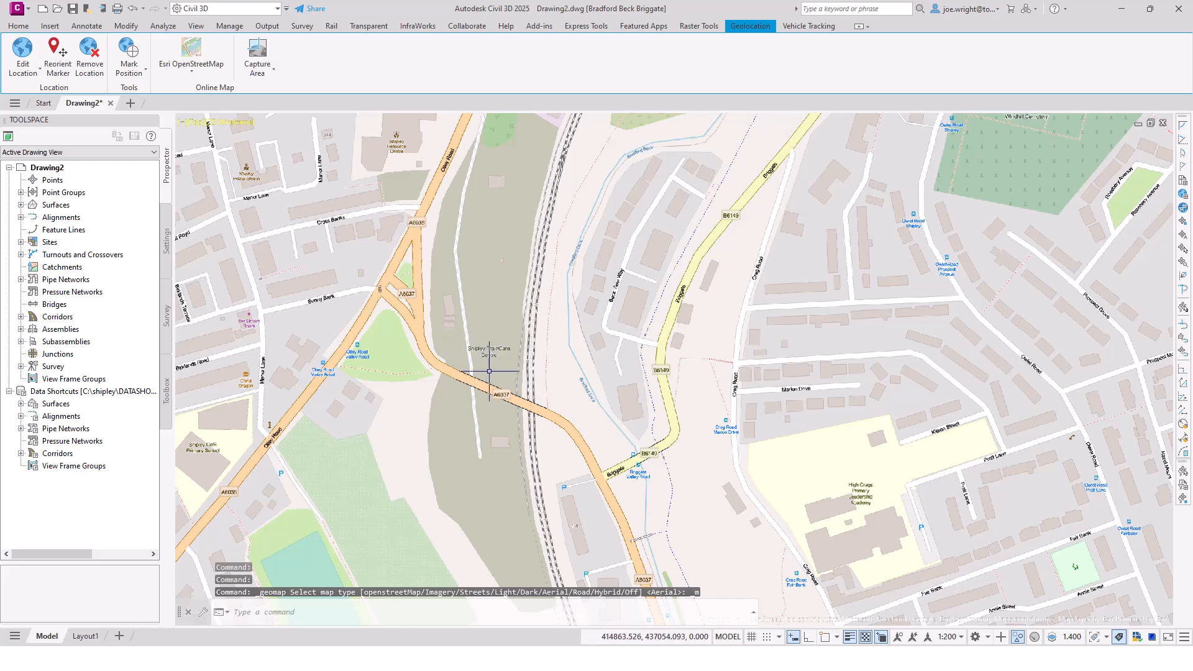
{"action": "scroll", "coordinate": [489, 371], "scroll_direction": "up", "scroll_amount": 2}
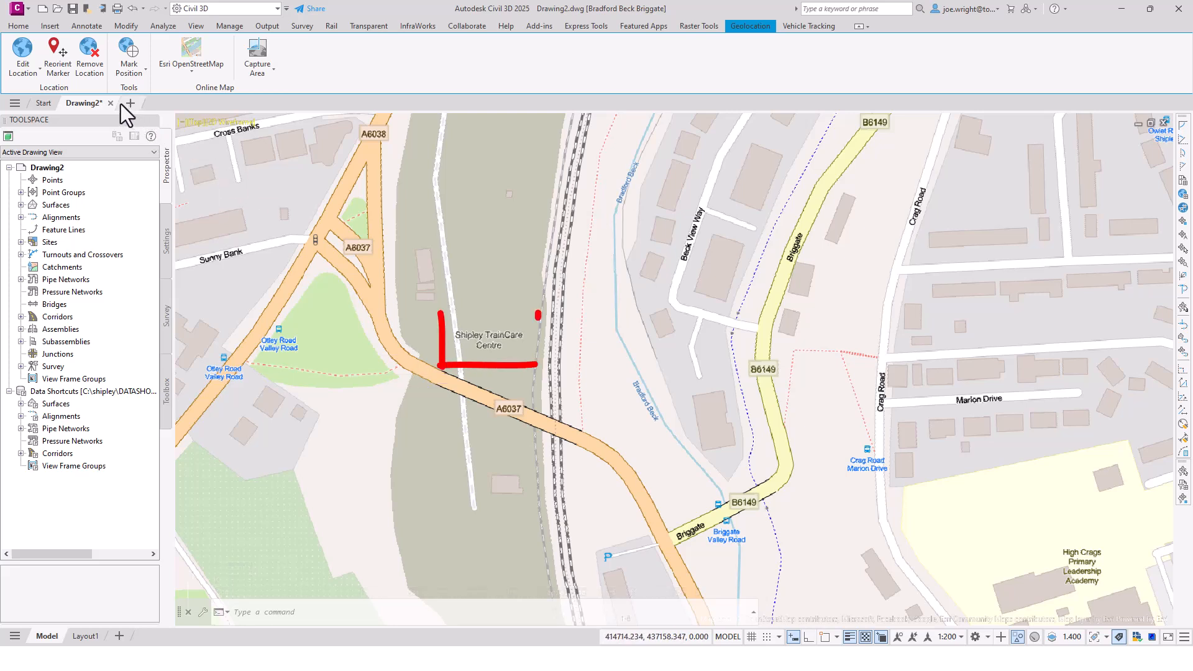
{"action": "left_click", "coordinate": [189, 71]}
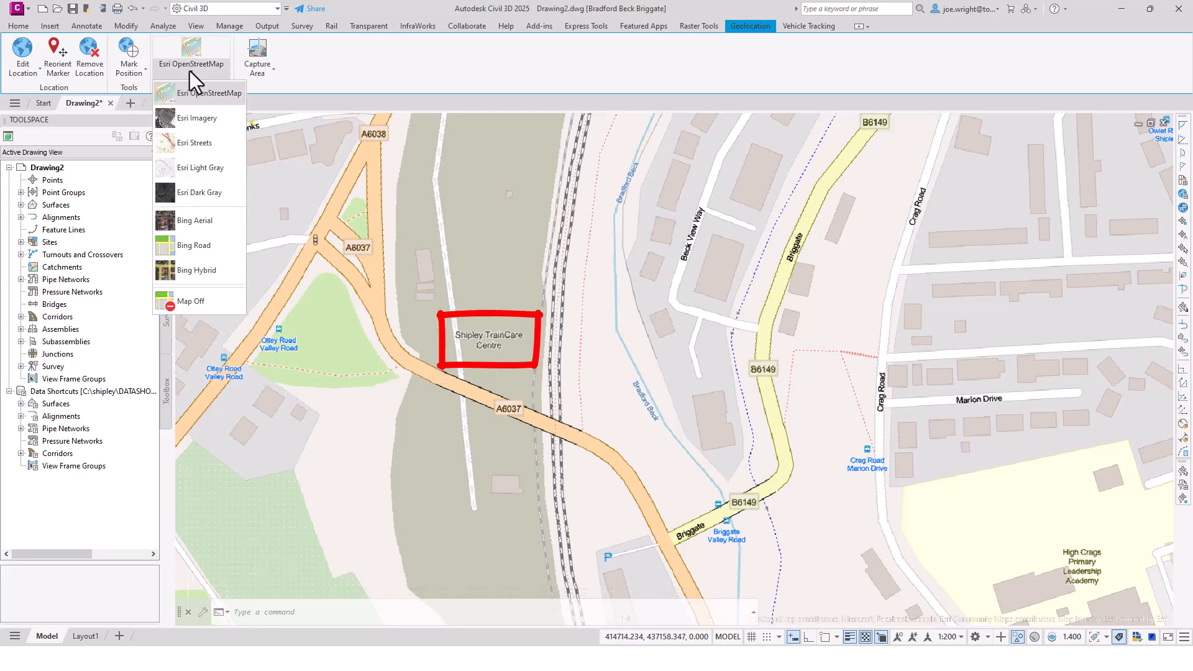
{"action": "left_click", "coordinate": [198, 219]}
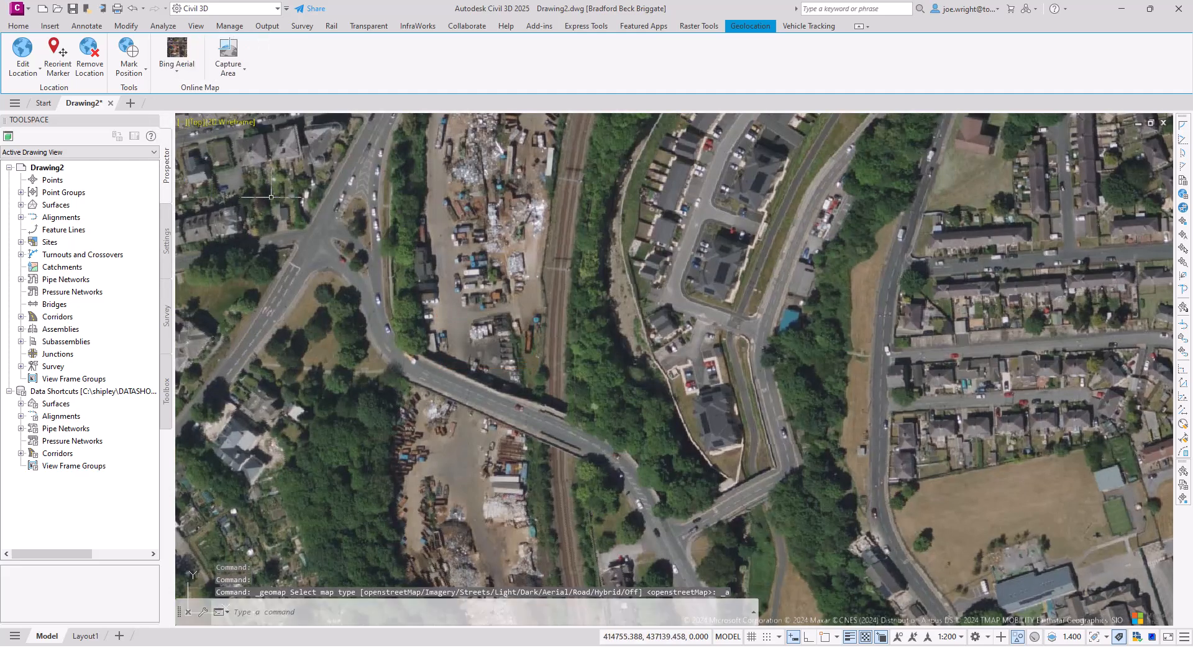
{"action": "scroll", "coordinate": [443, 213], "scroll_direction": "down", "scroll_amount": 2}
{"action": "middle_click_drag", "start_coordinate": [443, 213], "coordinate": [408, 292]}
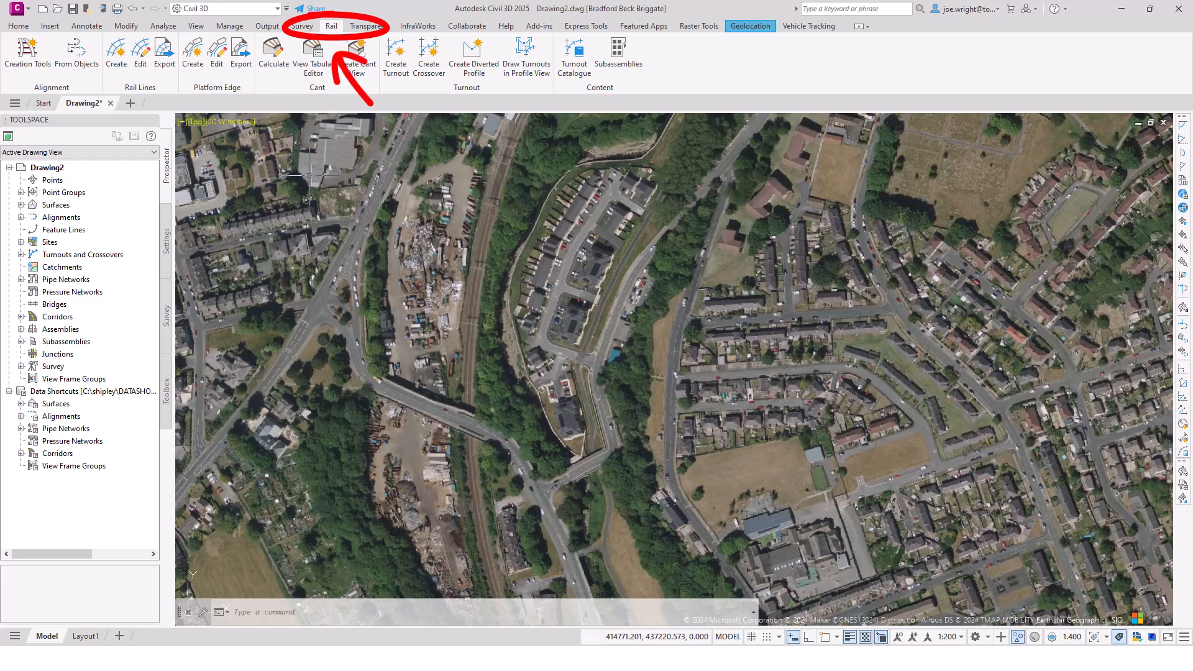
- Create a rail alignment named TEST PWAY, keeping the Design Style LWT style and the existing label set
{"action": "left_click", "coordinate": [27, 66]}
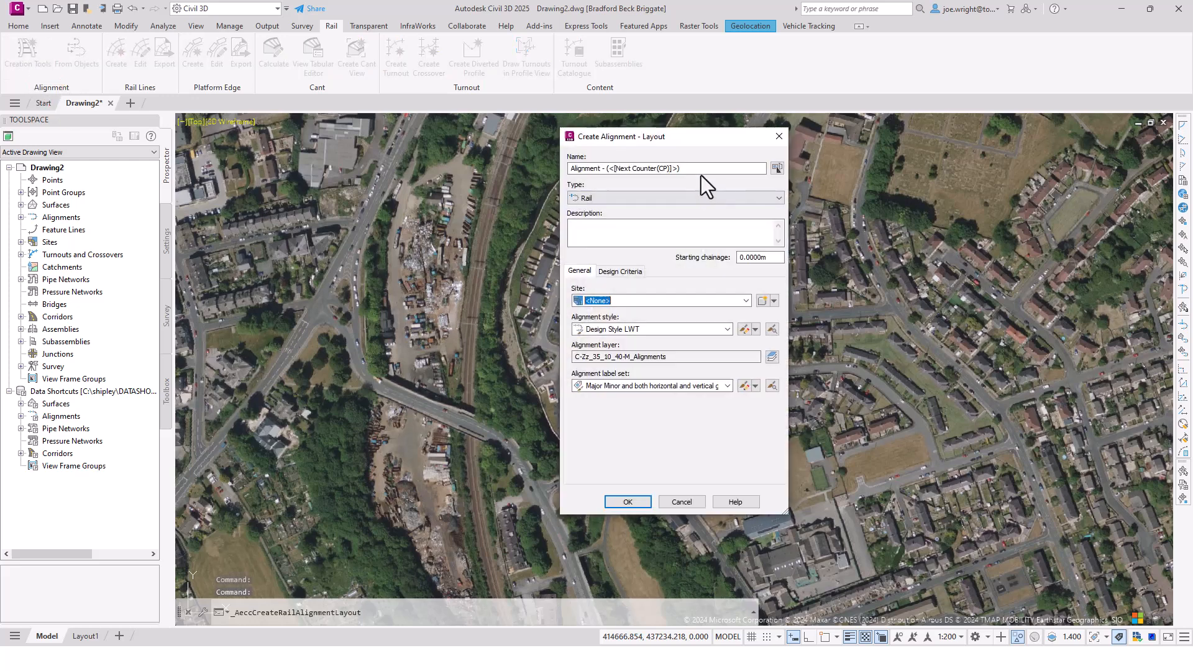
{"action": "left_click_drag", "start_coordinate": [697, 169], "coordinate": [570, 170]}
{"action": "type", "text": "TEST"}
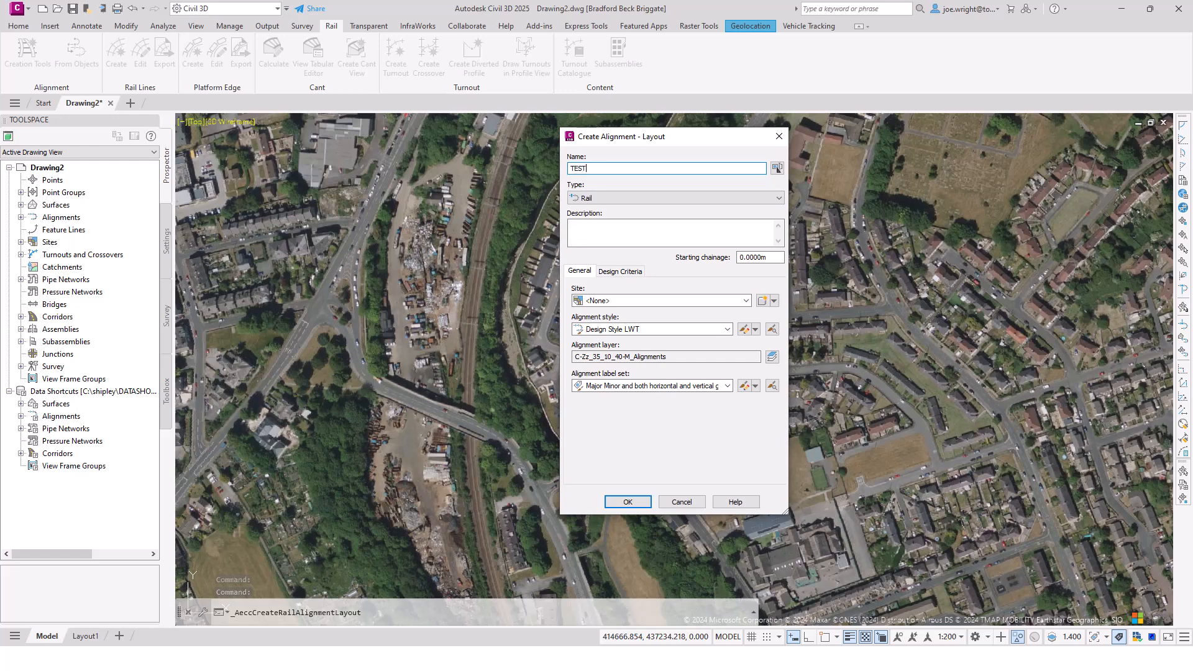
{"action": "type", "text": " PWAY"}
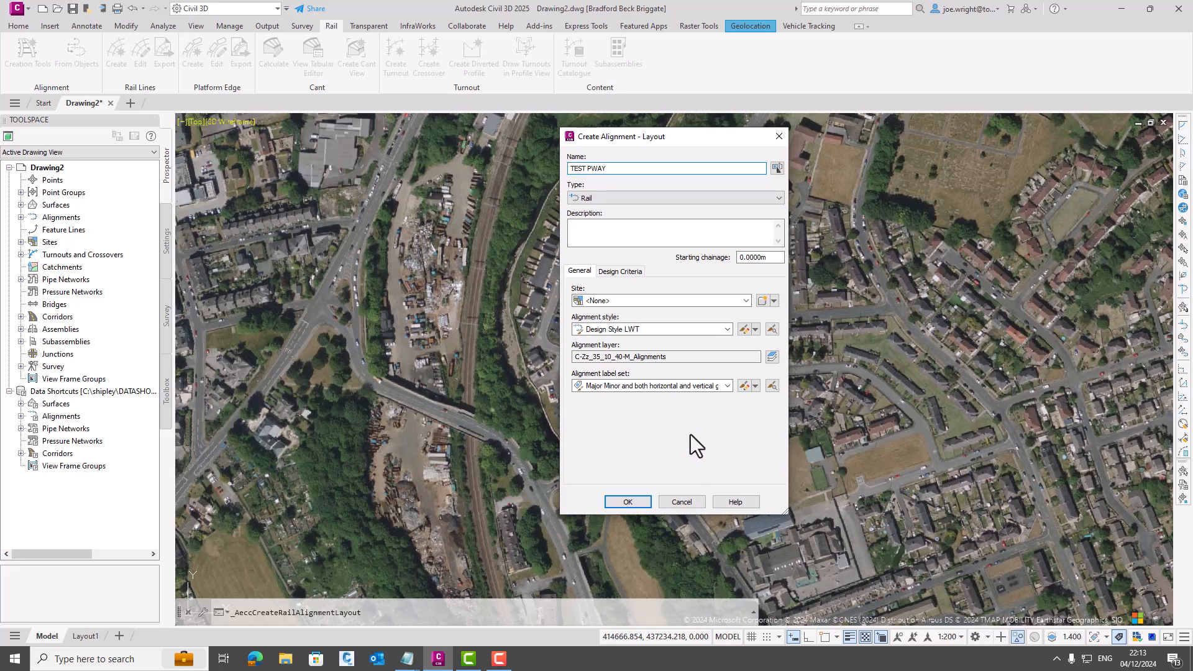
{"action": "left_click", "coordinate": [636, 502]}
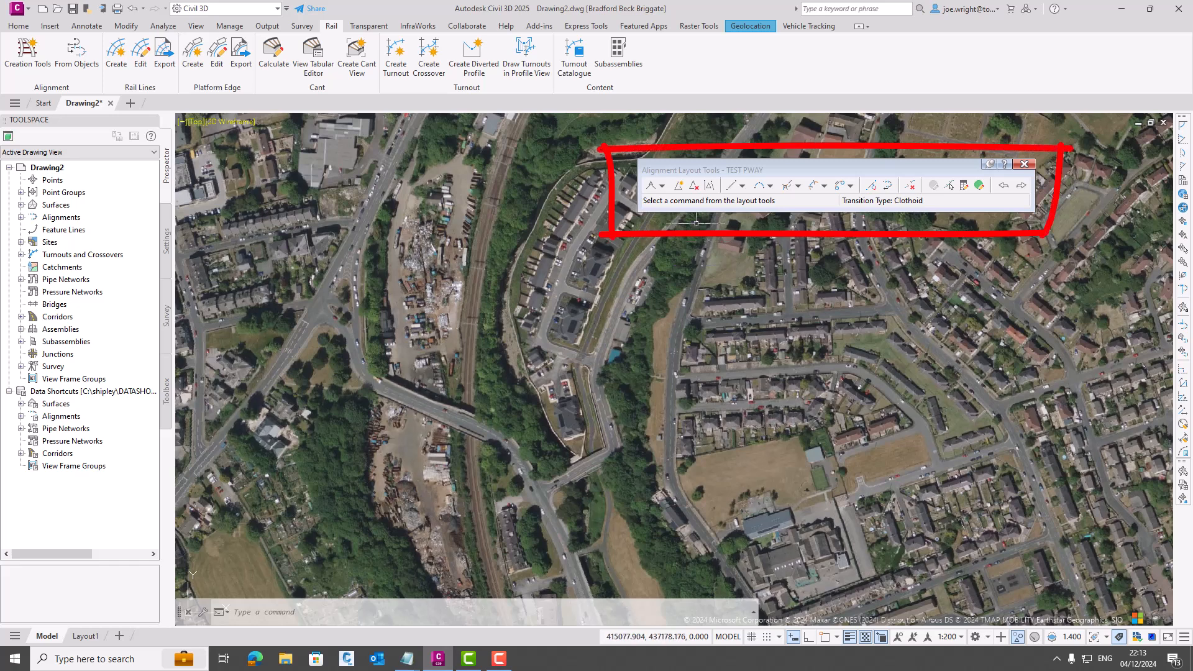
- Draw TEST PWAY as a single horizontal straight about 207 m long without curves, east of the site, and finish the layout
{"action": "left_click", "coordinate": [662, 186]}
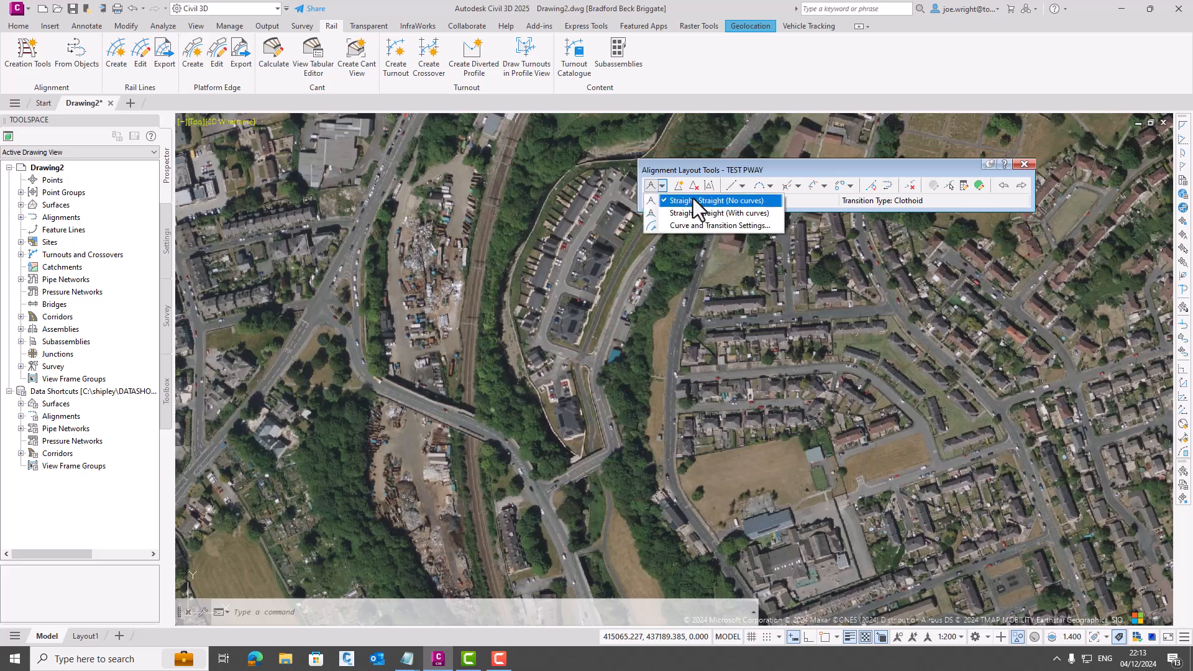
{"action": "left_click", "coordinate": [692, 199]}
{"action": "left_click", "coordinate": [639, 375]}
{"action": "left_click", "coordinate": [902, 376]}
{"action": "left_click", "coordinate": [1023, 164]}
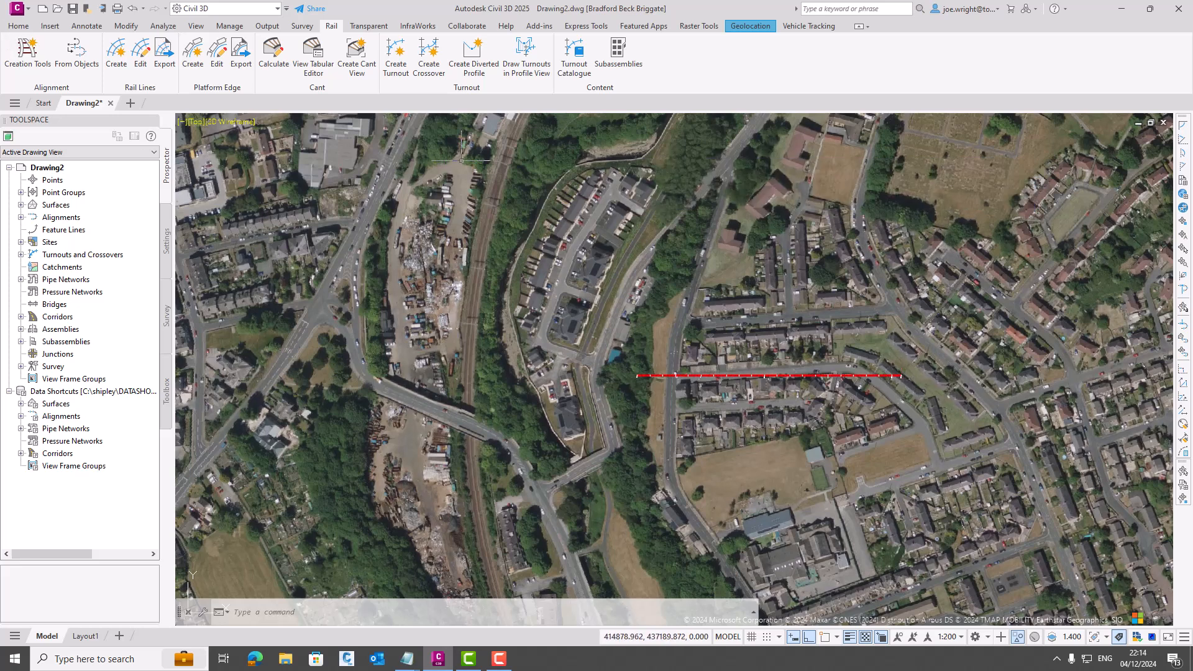
- Turn off the online background map
{"action": "left_click", "coordinate": [750, 26]}
{"action": "left_click", "coordinate": [173, 59]}
{"action": "left_click", "coordinate": [177, 301]}
- Create left and right rail lines as 3D polylines along the whole TEST PWAY alignment, with 1.435 m between rails
{"action": "scroll", "coordinate": [622, 391], "scroll_direction": "up", "scroll_amount": 5}
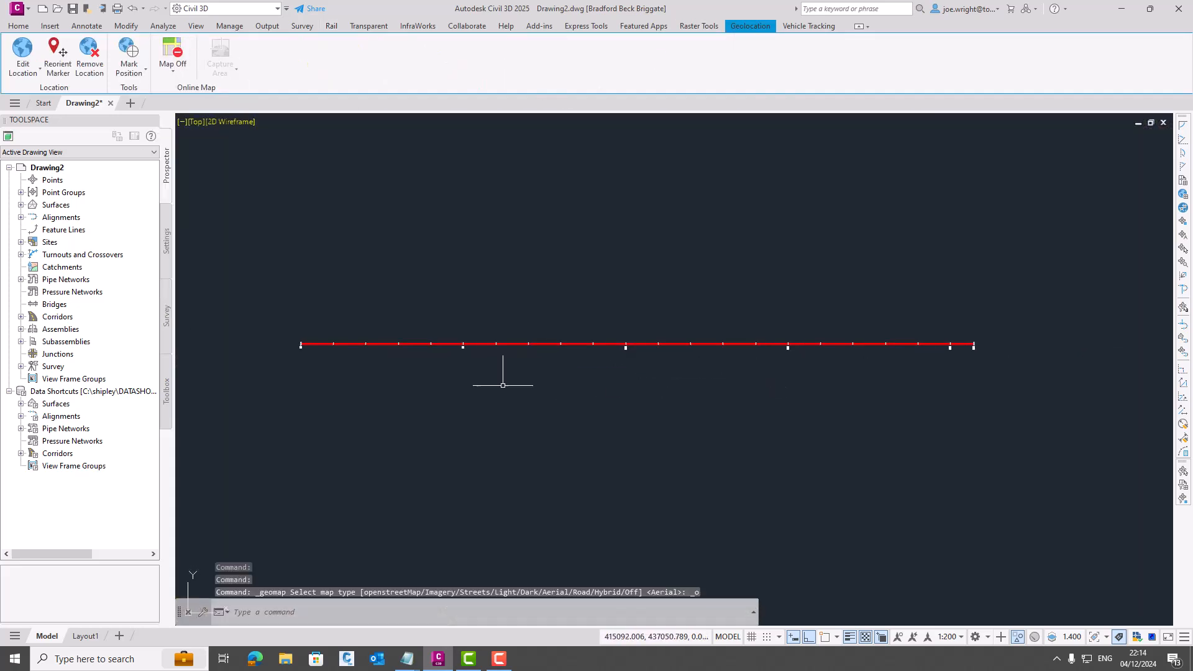
{"action": "middle_click_drag", "start_coordinate": [567, 322], "coordinate": [483, 374]}
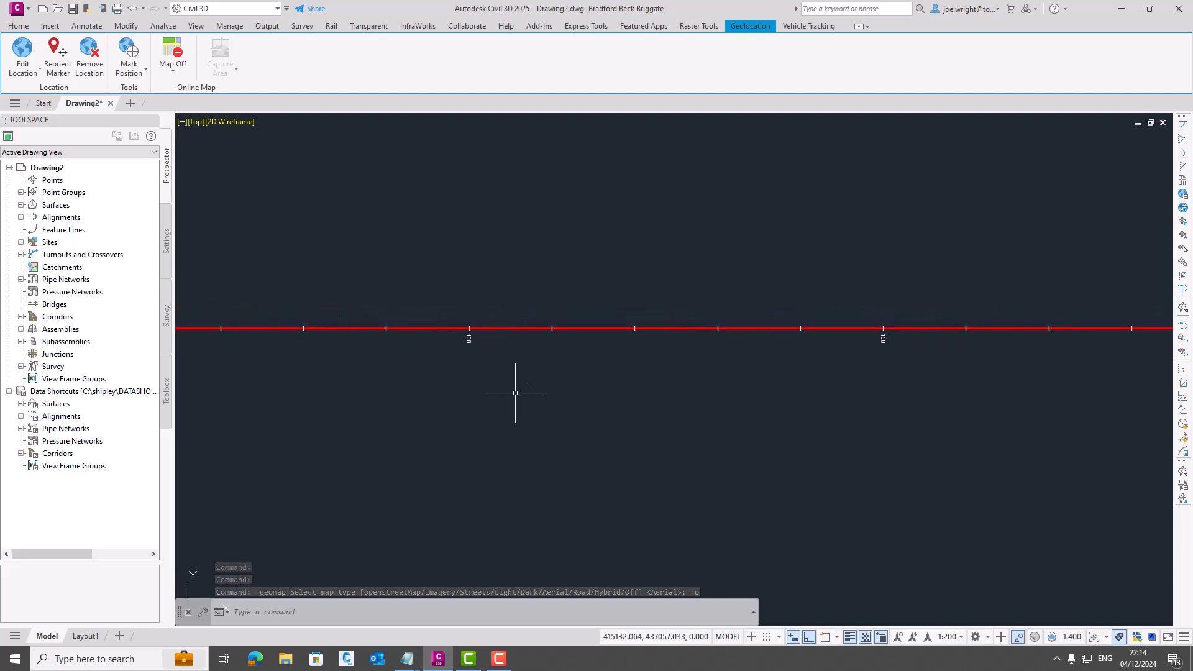
{"action": "left_click", "coordinate": [517, 328]}
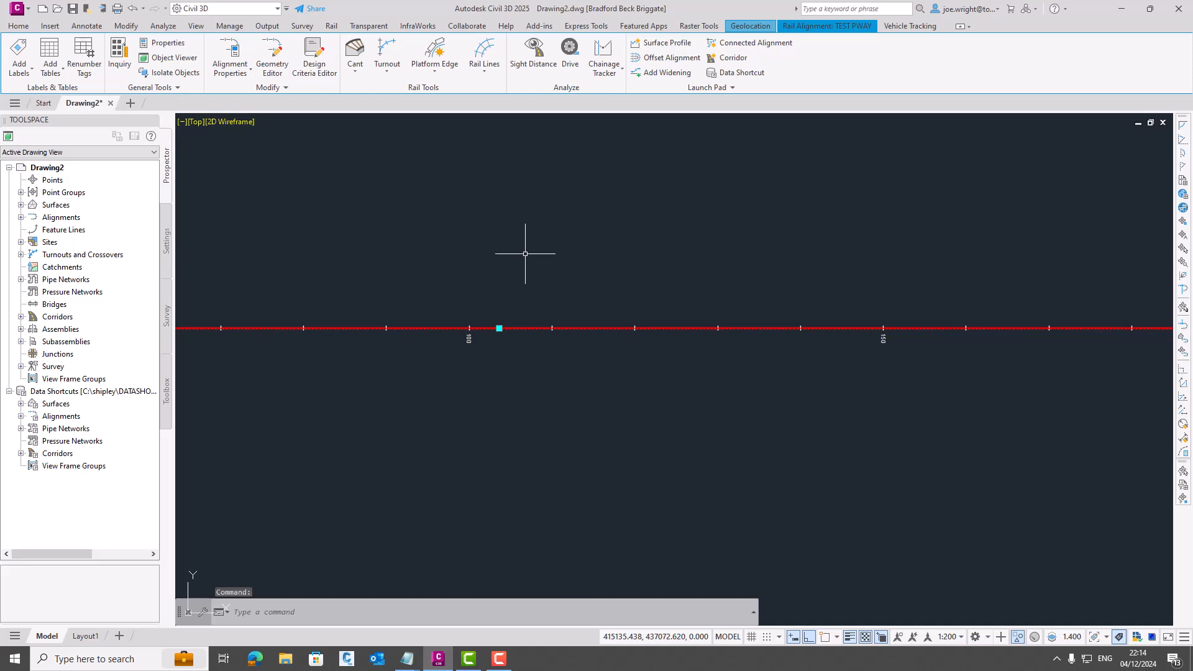
{"action": "left_click", "coordinate": [486, 73]}
{"action": "left_click", "coordinate": [502, 93]}
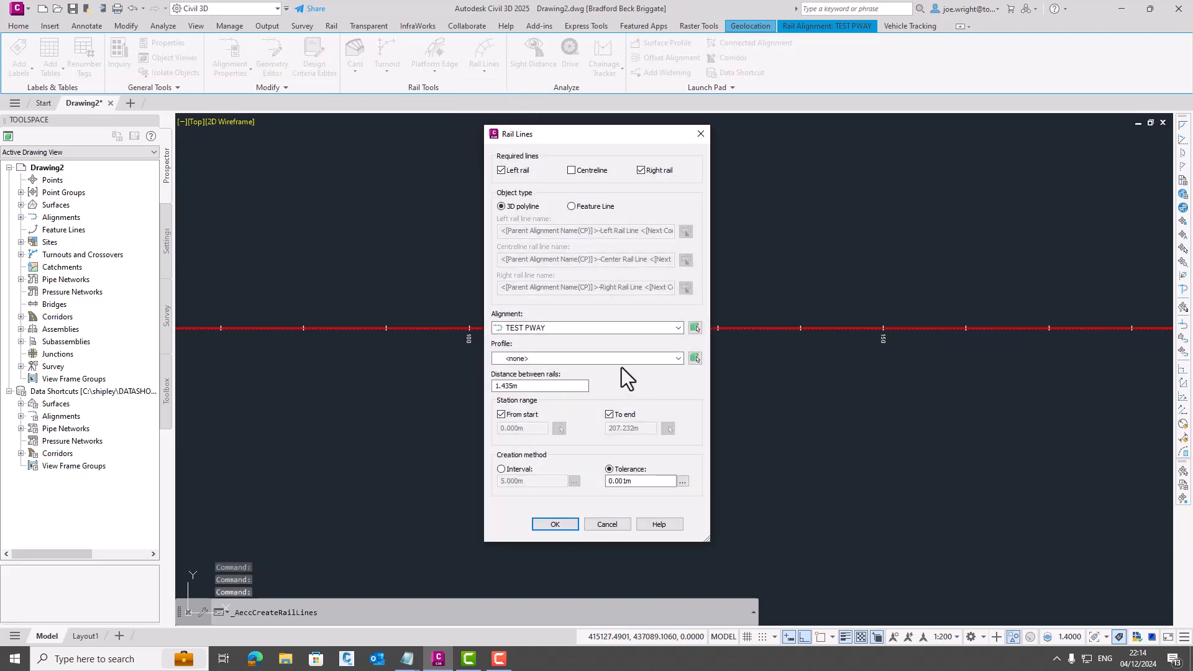
{"action": "left_click", "coordinate": [547, 386]}
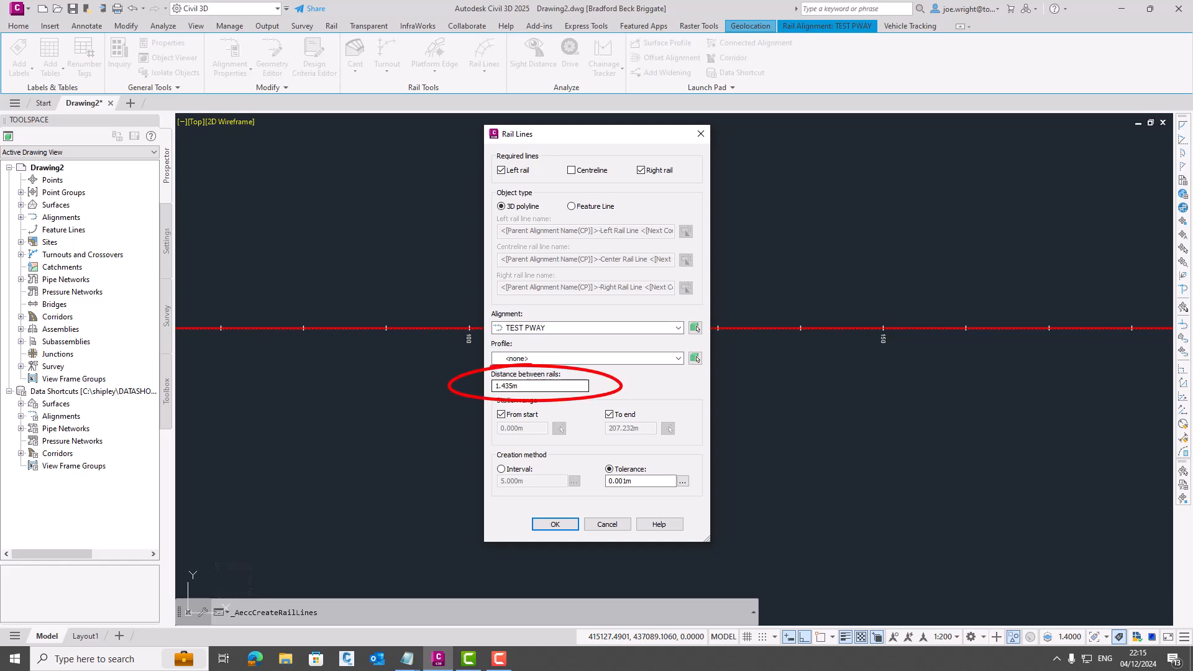
{"action": "left_click", "coordinate": [549, 524]}
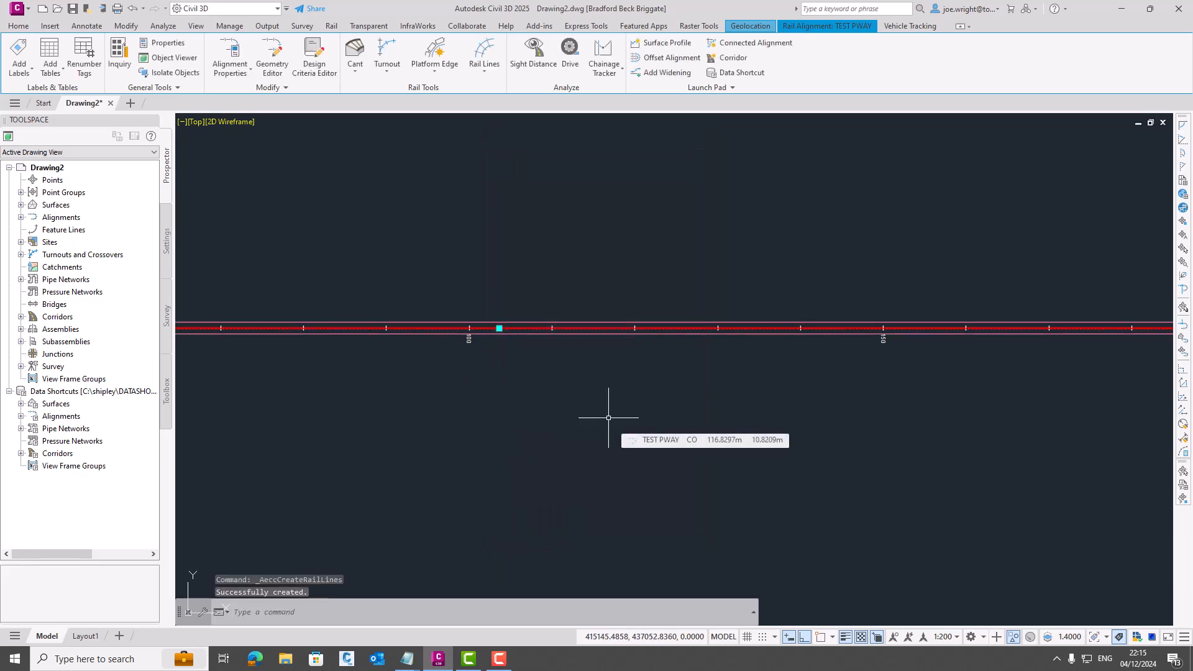
{"action": "key", "text": "Escape"}
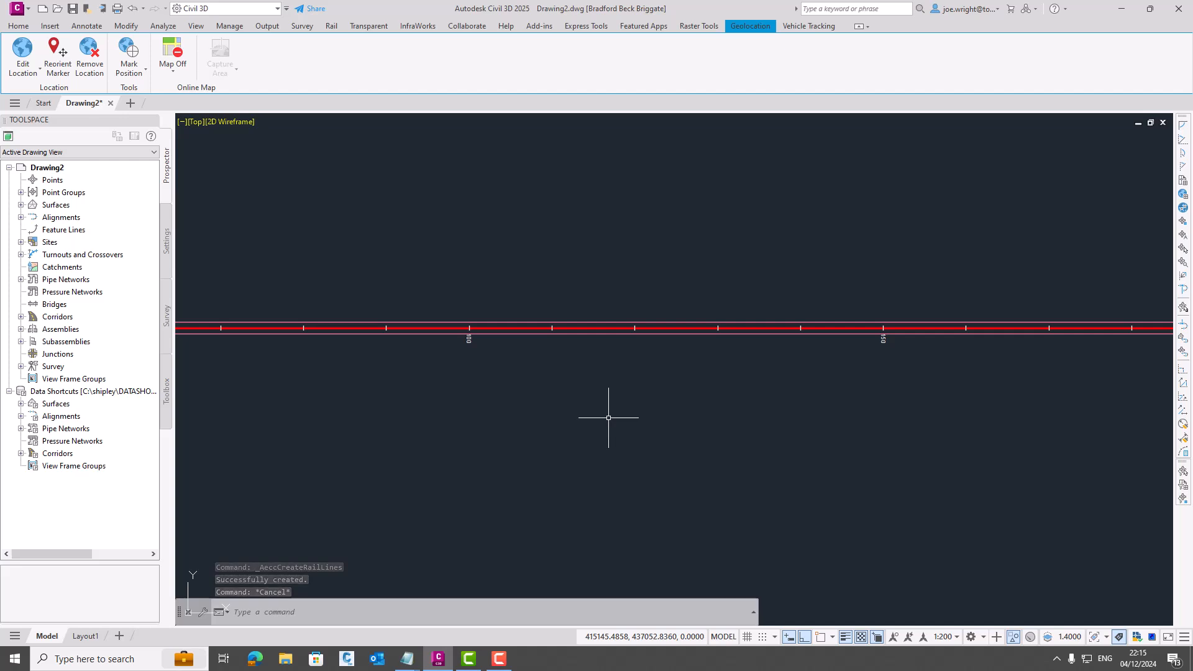
- Load the UKIE_NR60mk2.json turnout catalogue into the drawing
{"action": "left_click", "coordinate": [19, 25]}
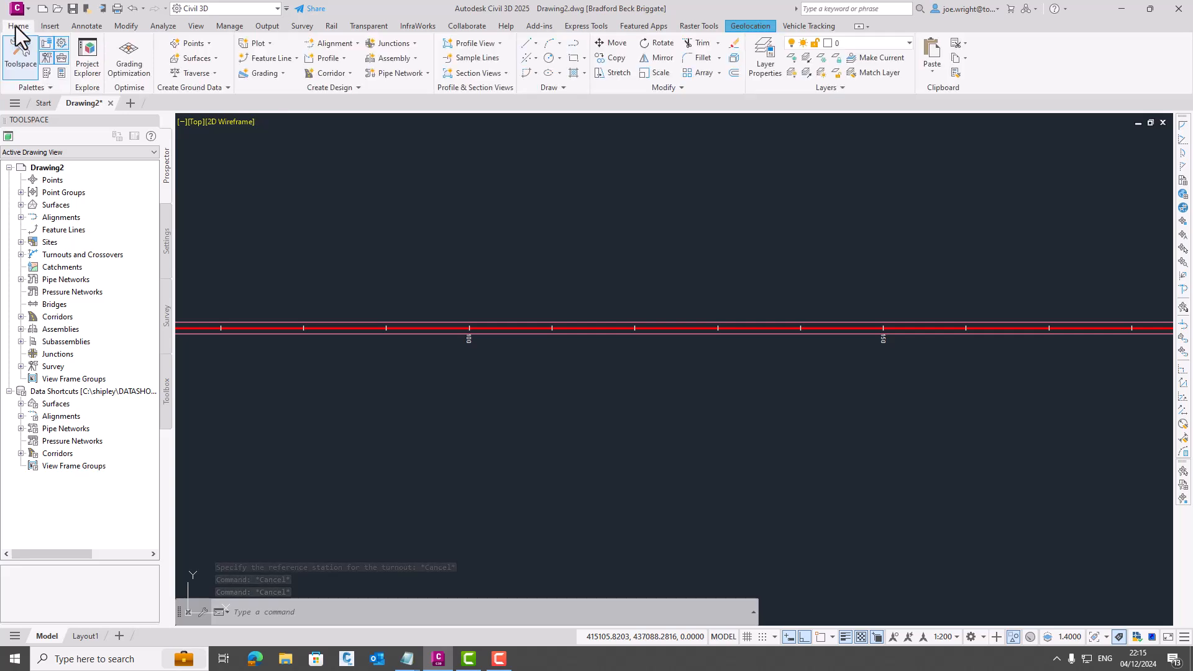
{"action": "left_click", "coordinate": [331, 27]}
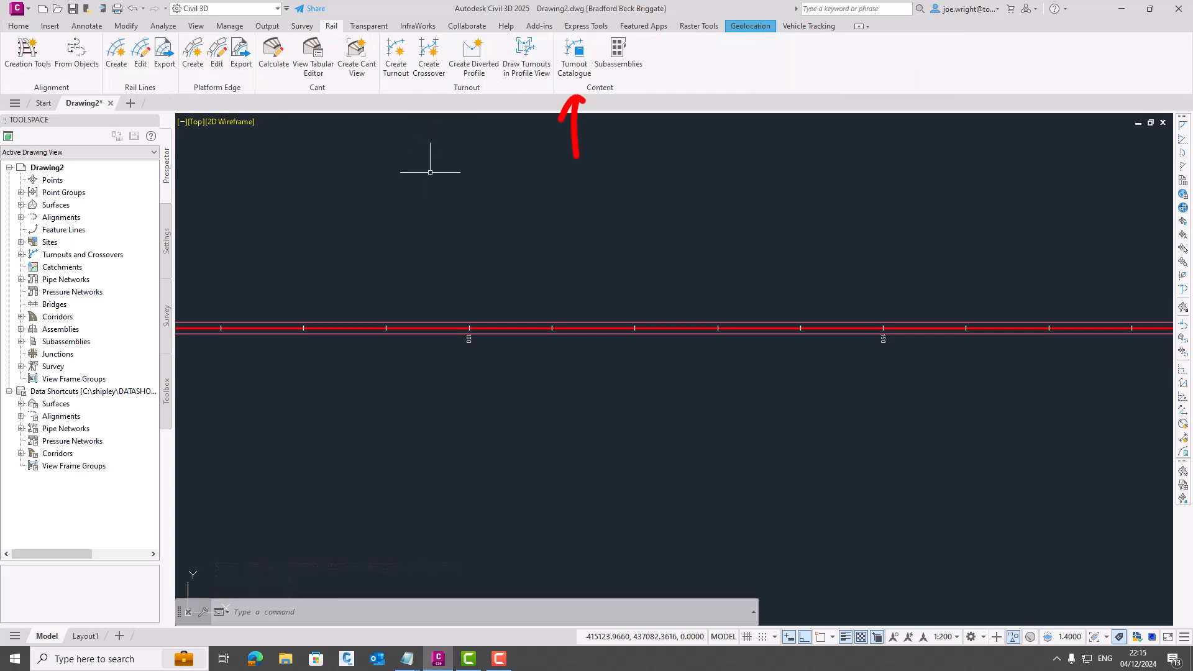
{"action": "left_click", "coordinate": [575, 62]}
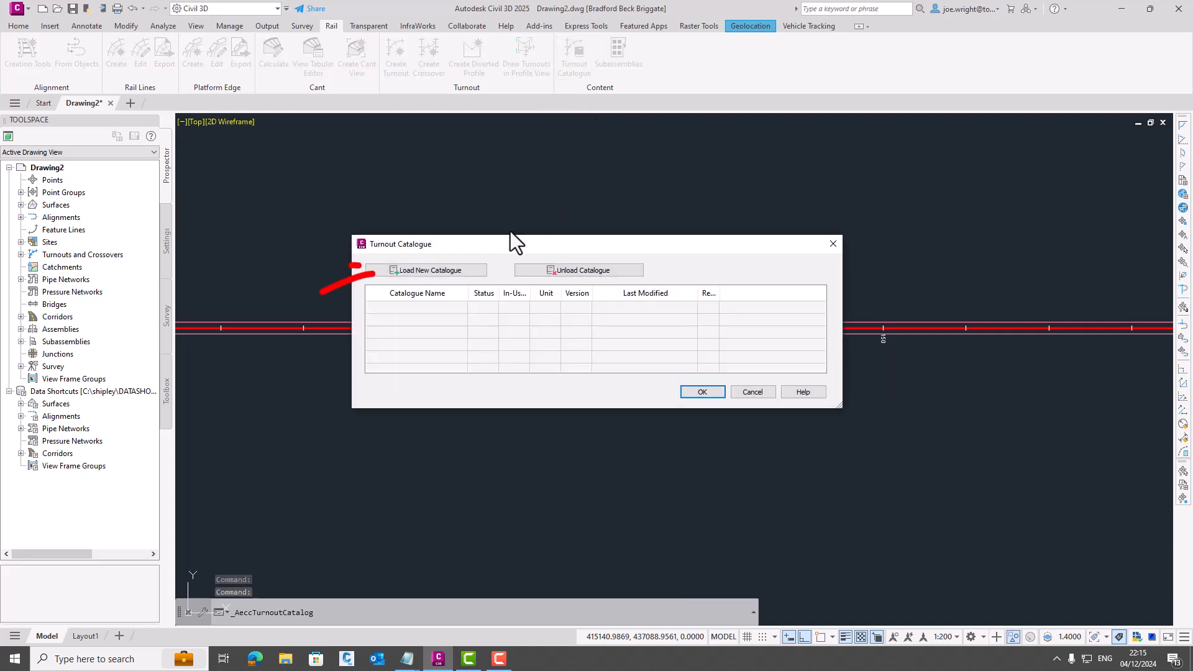
{"action": "left_click", "coordinate": [443, 272]}
{"action": "left_click", "coordinate": [558, 262]}
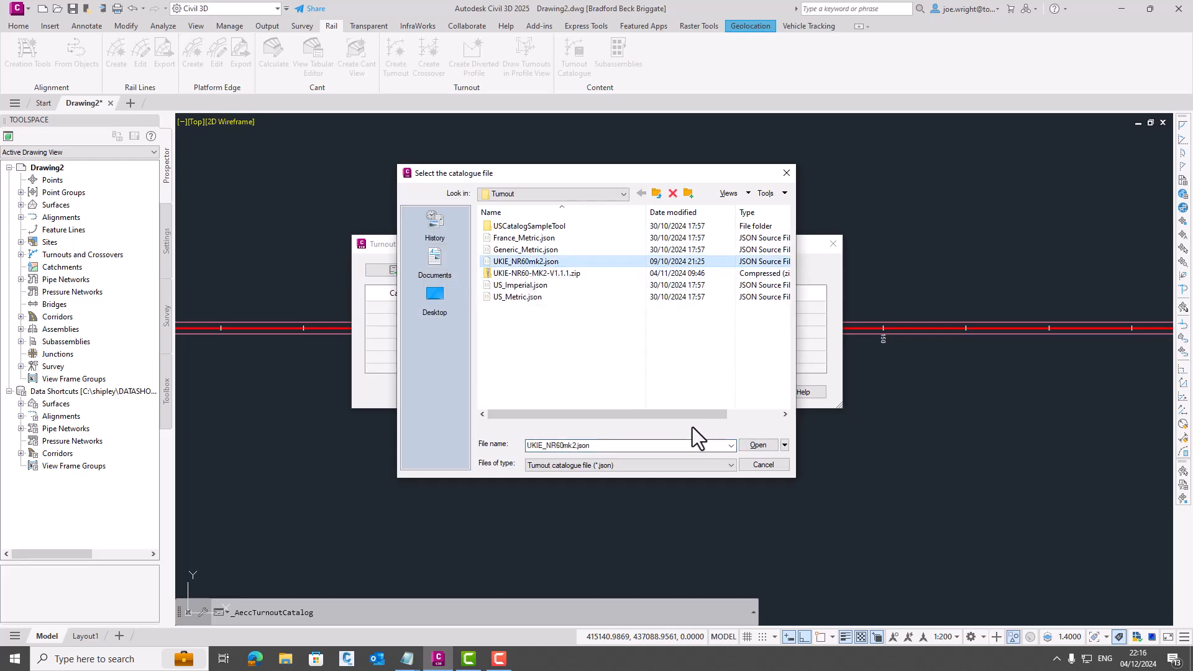
{"action": "left_click", "coordinate": [756, 447]}
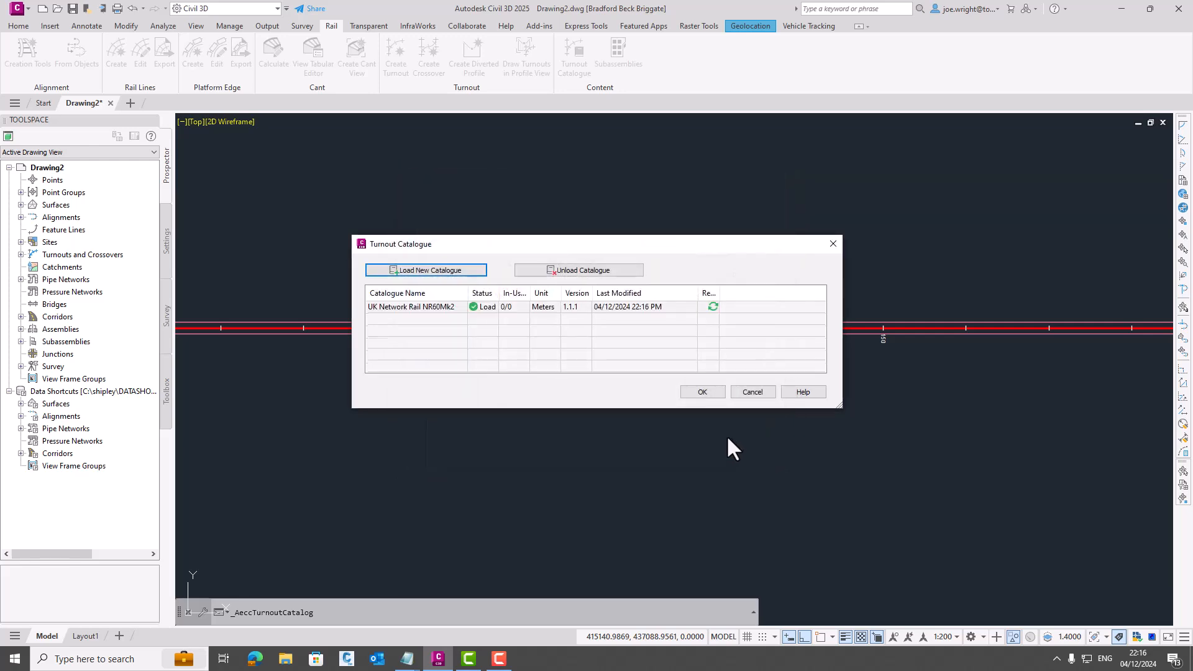
{"action": "left_click", "coordinate": [697, 390]}
- Start a new turnout on the TEST PWAY alignment with its reference point at chainage 100 m
{"action": "left_click", "coordinate": [602, 327]}
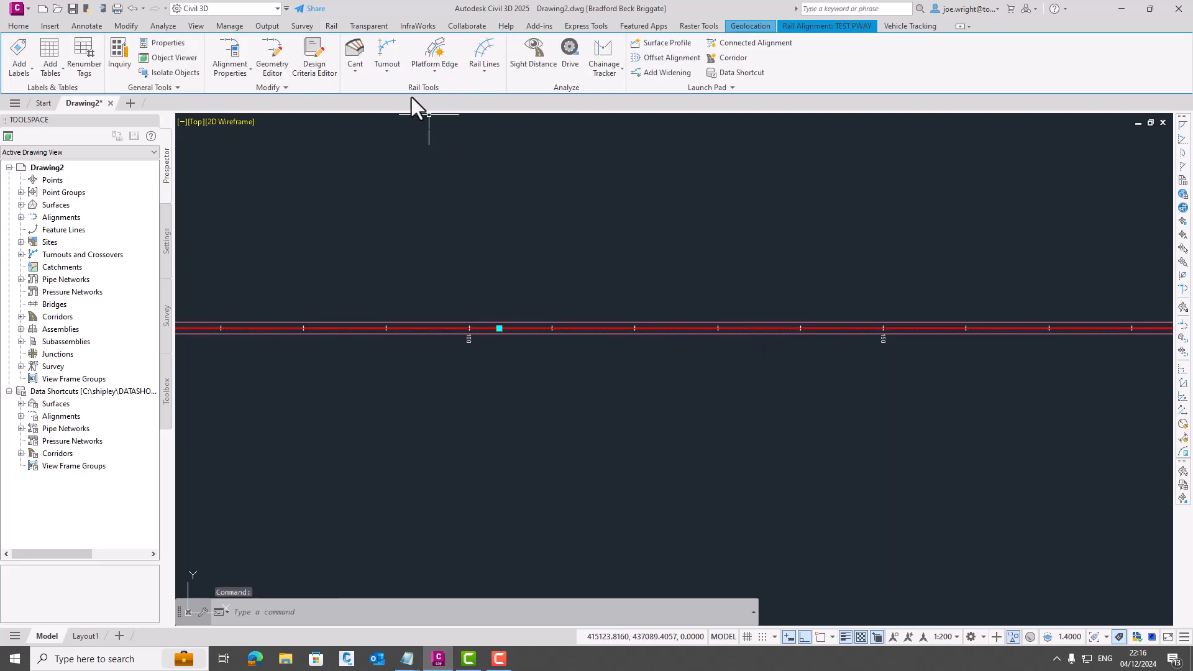
{"action": "left_click", "coordinate": [386, 72]}
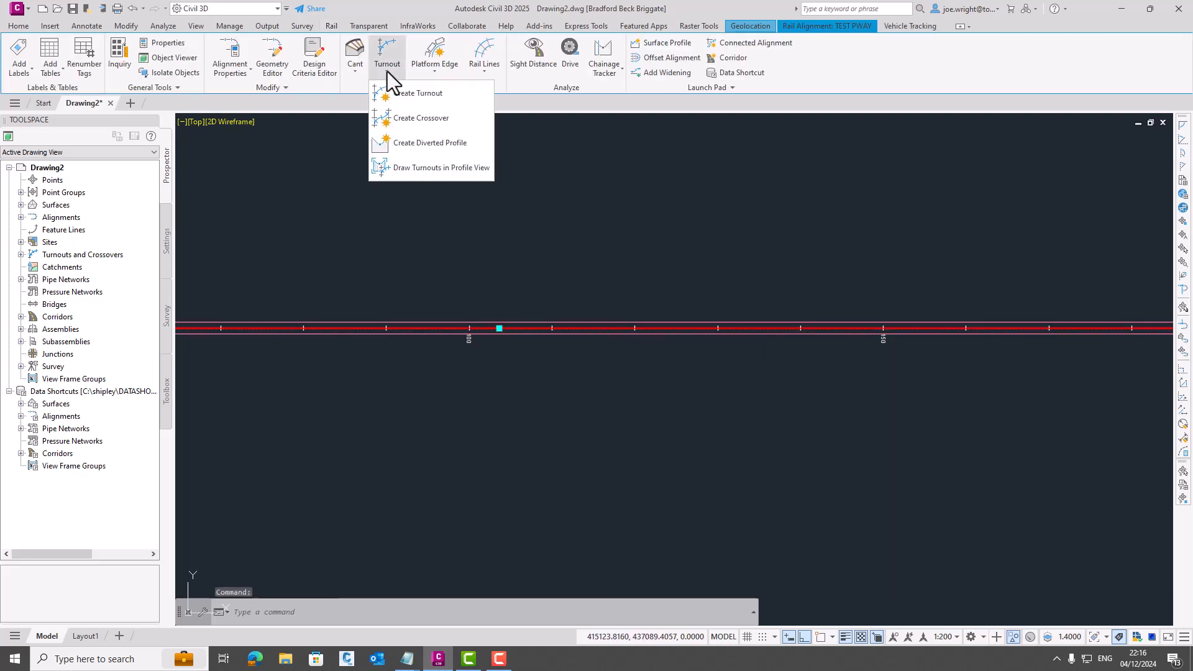
{"action": "left_click", "coordinate": [412, 94]}
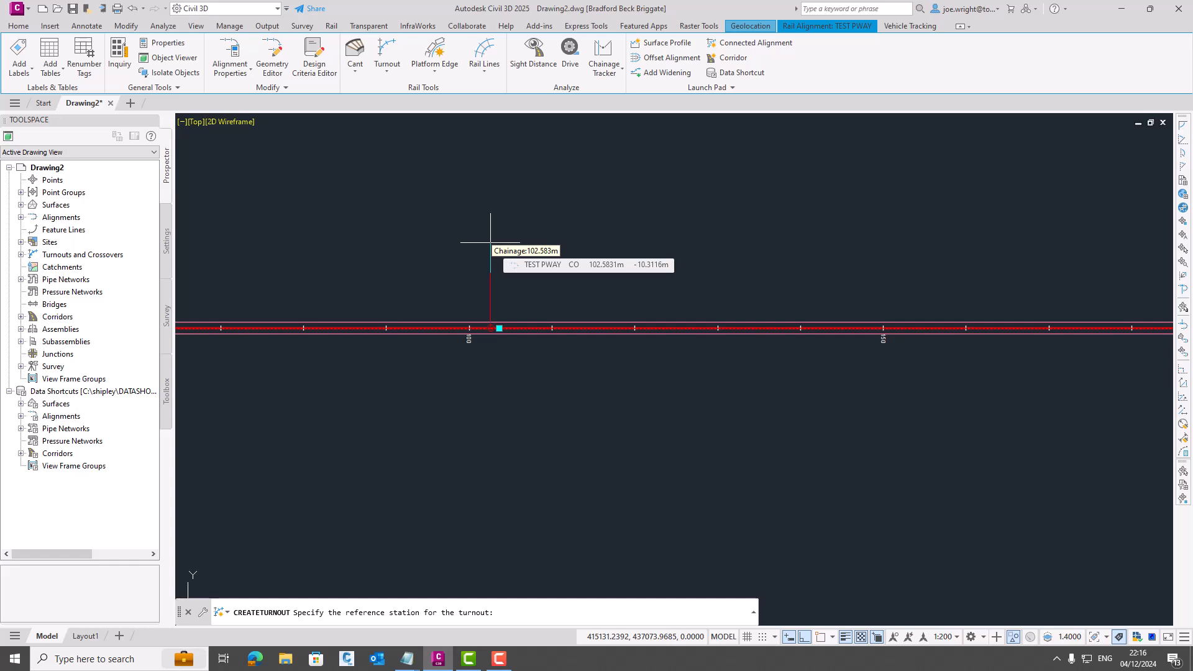
{"action": "type", "text": "100"}
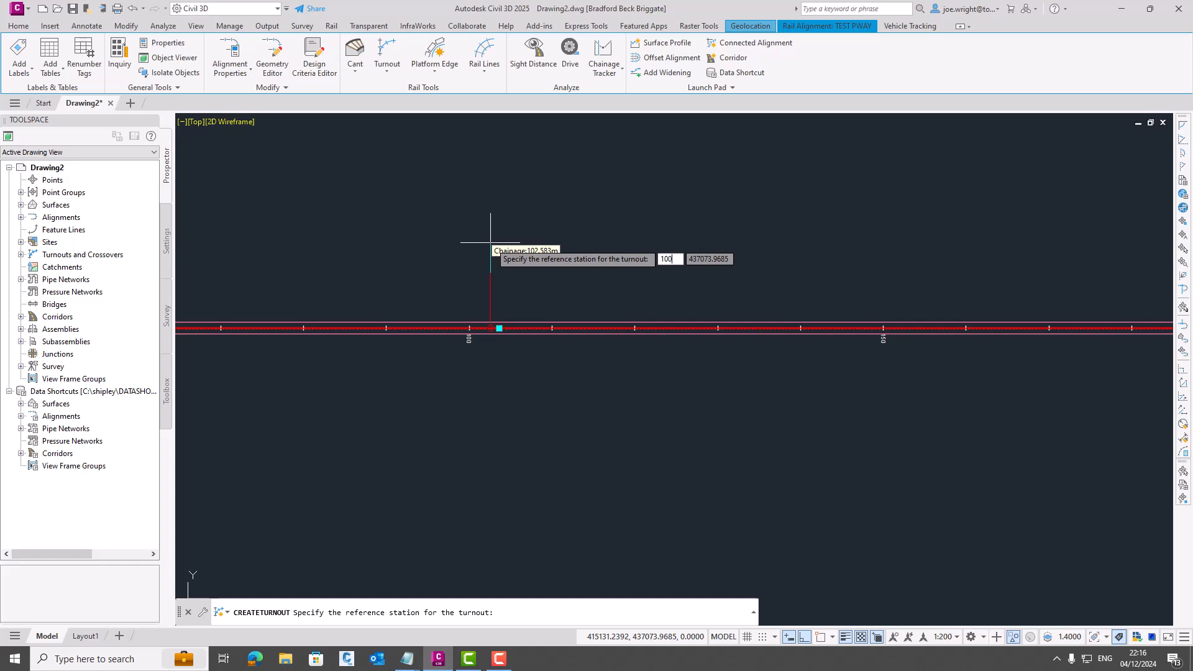
{"action": "key", "text": "Return"}
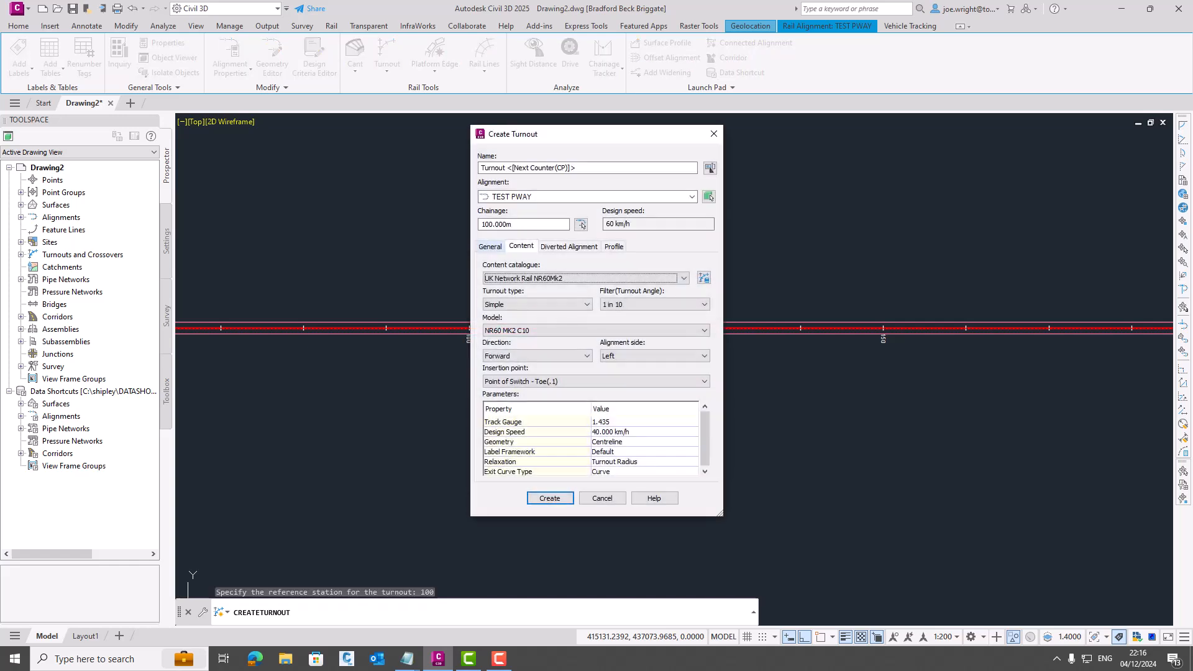
- Name the turnout TEST TURNOUT and set its turnout angle filter to 1 in 15
{"action": "left_click_drag", "start_coordinate": [581, 167], "coordinate": [475, 169]}
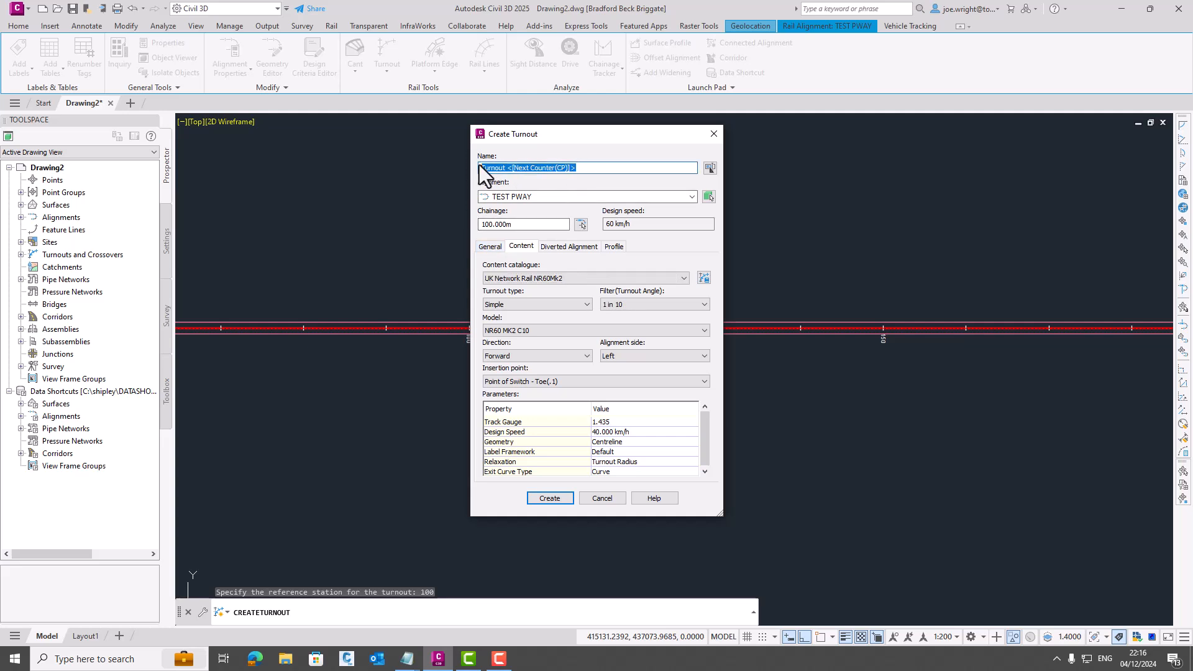
{"action": "type", "text": "TEST TURNOUT"}
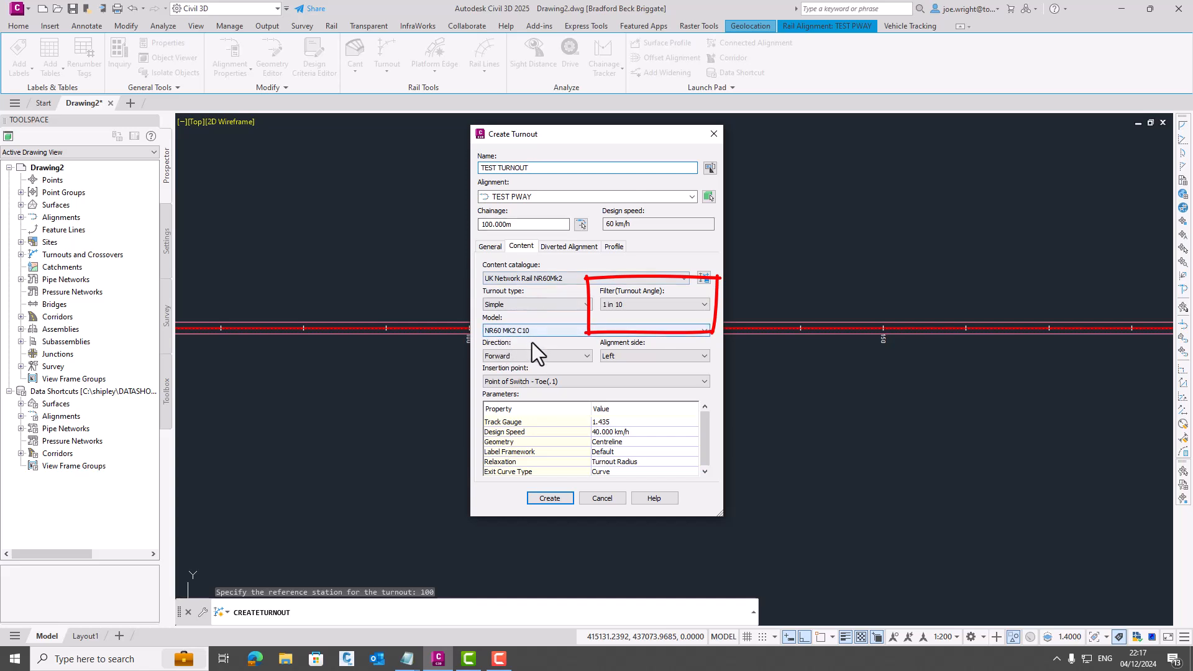
{"action": "left_click", "coordinate": [703, 307]}
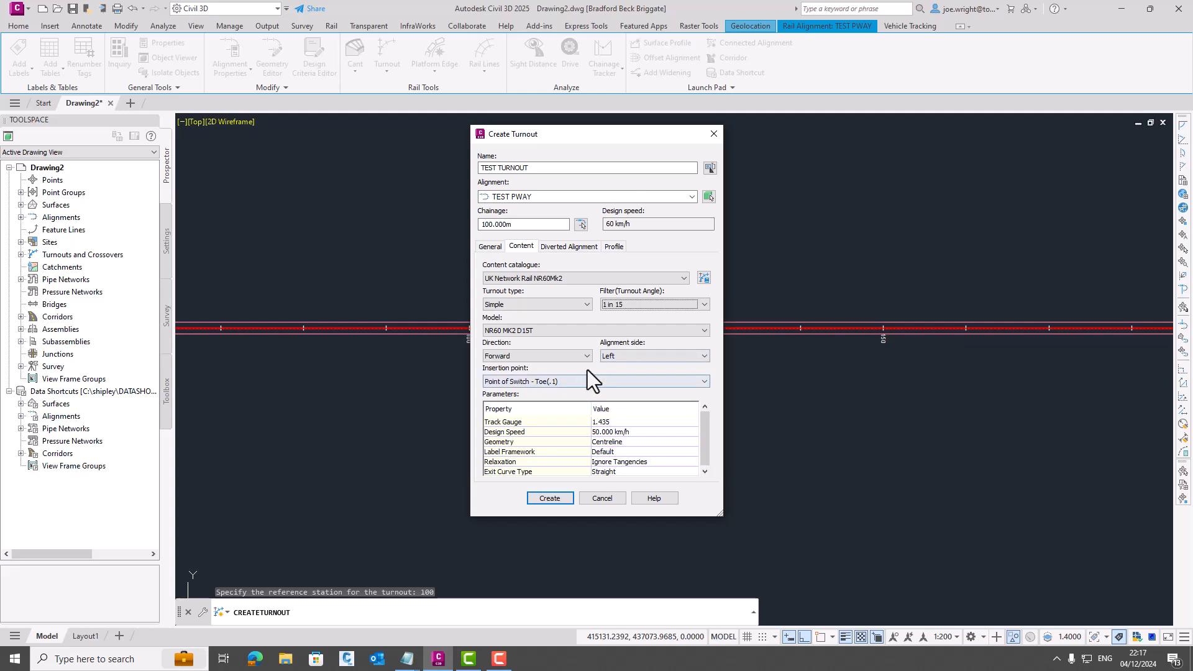
- Choose the NR60 MK2 D15T model for the turnout and set its insertion point to Stock Rail Joint
{"action": "left_click", "coordinate": [533, 331]}
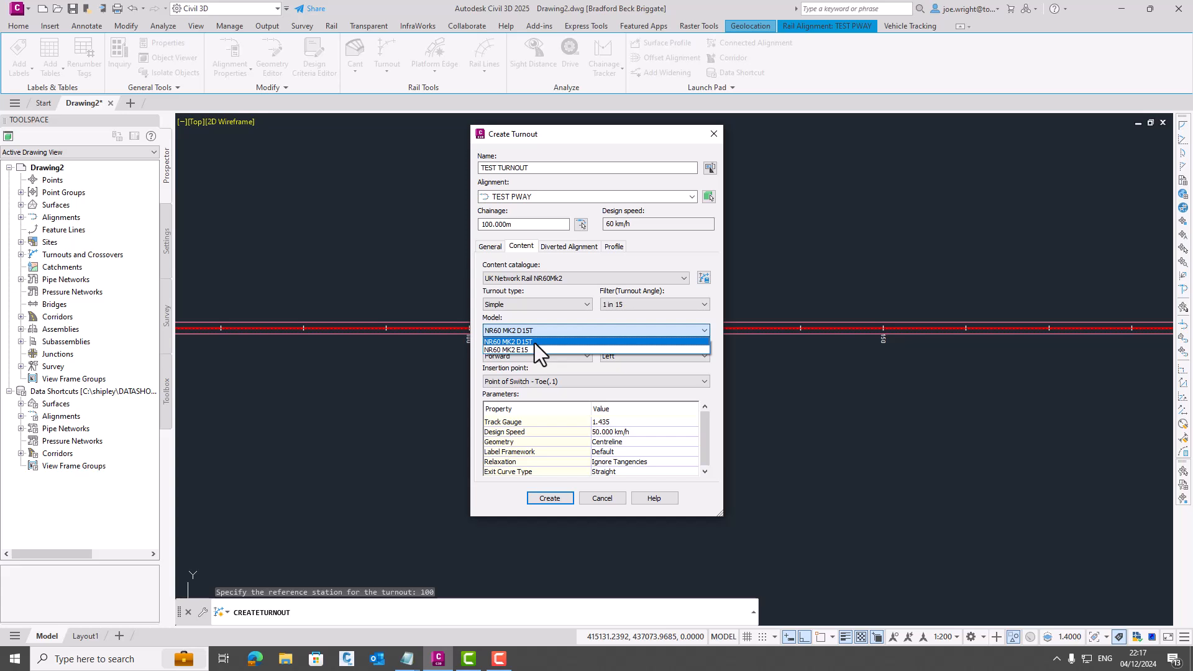
{"action": "left_click", "coordinate": [534, 343]}
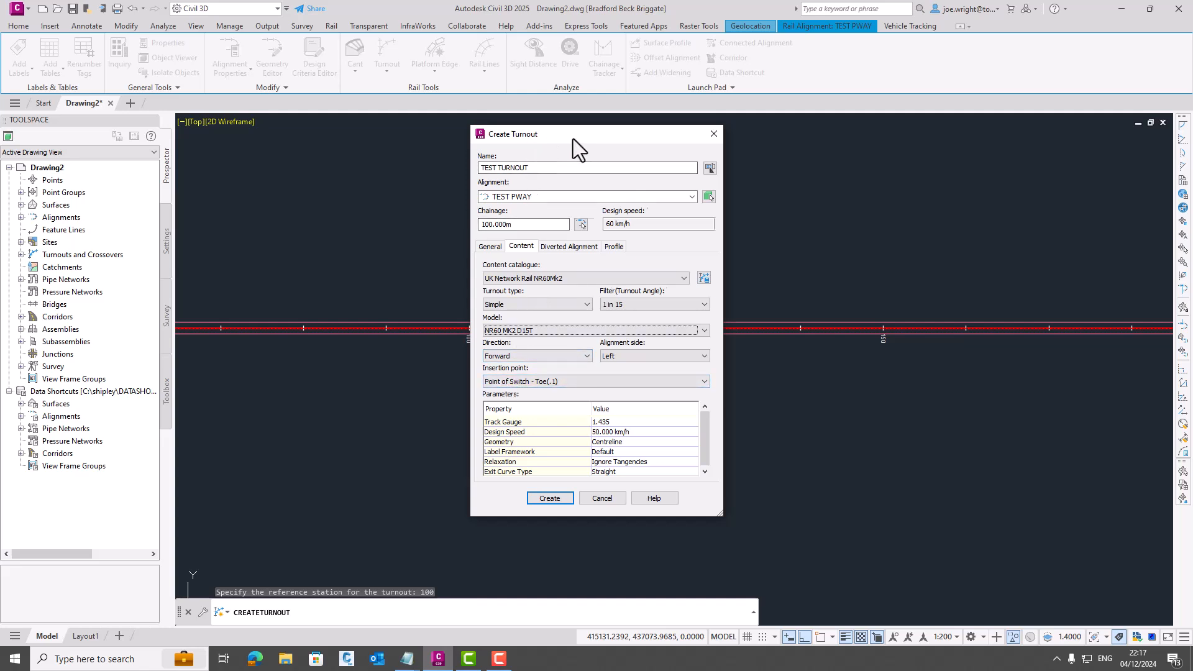
{"action": "left_click_drag", "start_coordinate": [572, 140], "coordinate": [694, 143]}
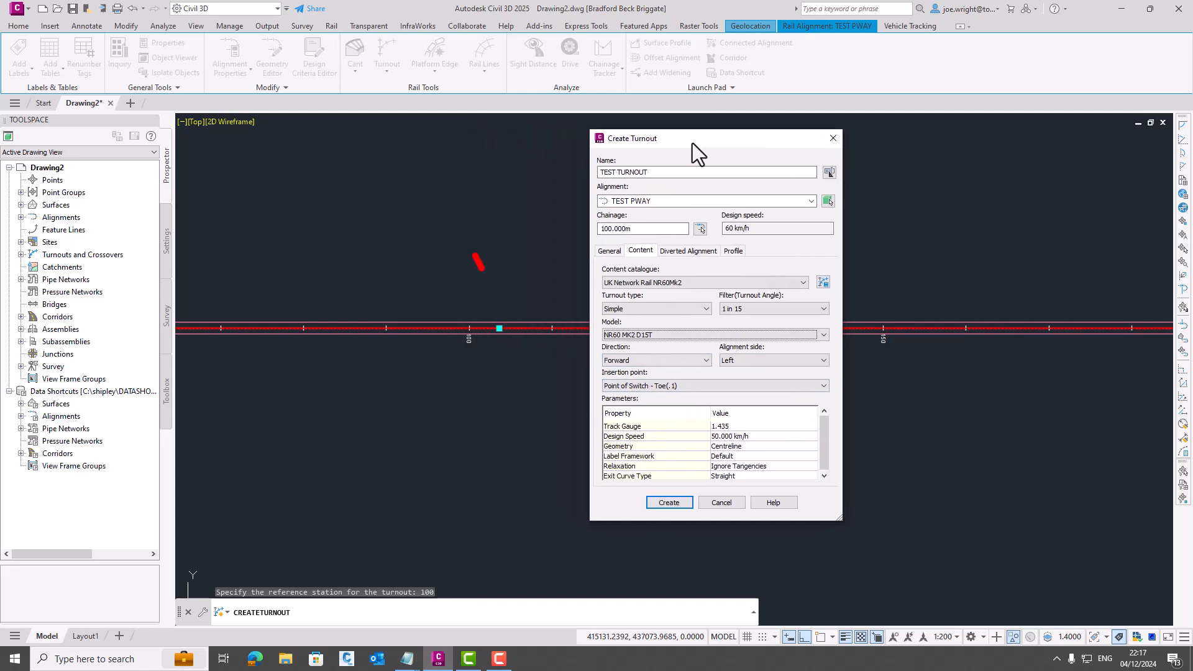
{"action": "left_click", "coordinate": [696, 386]}
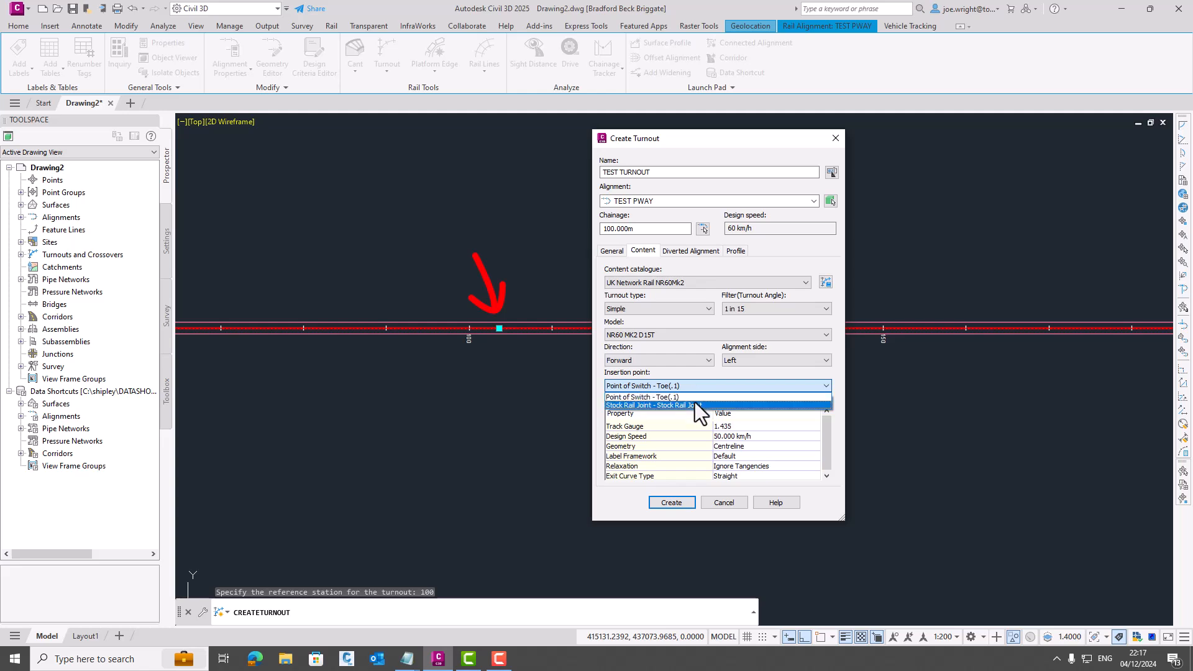
{"action": "left_click", "coordinate": [695, 403]}
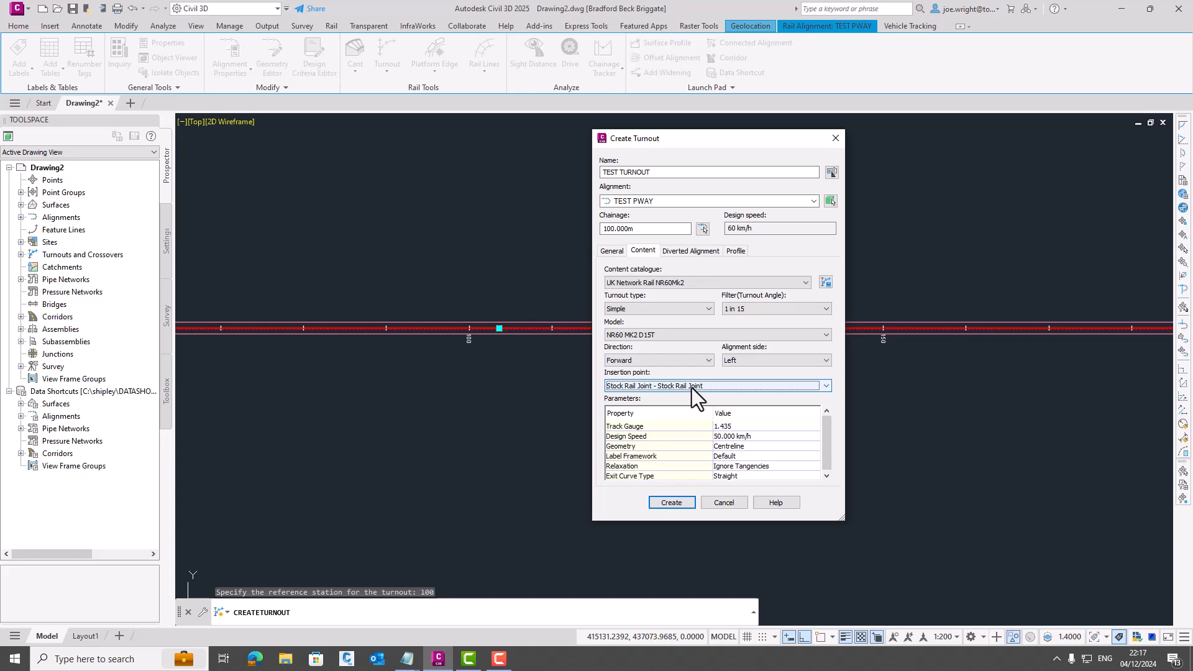
{"action": "left_click", "coordinate": [691, 388]}
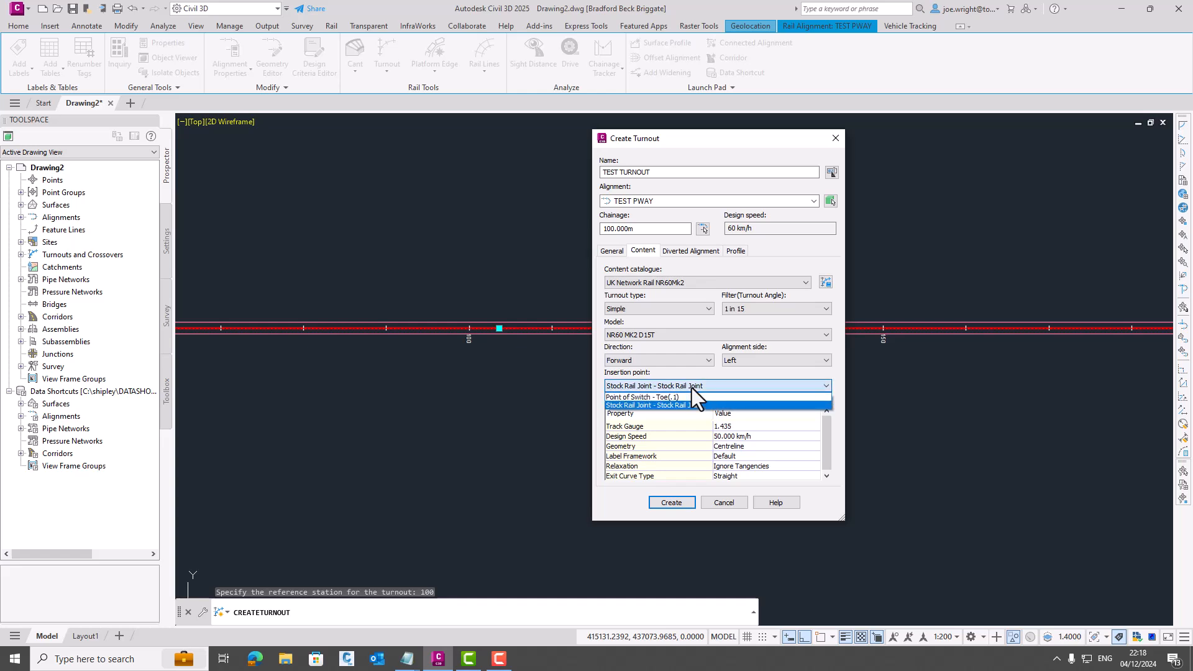
{"action": "left_click", "coordinate": [694, 405]}
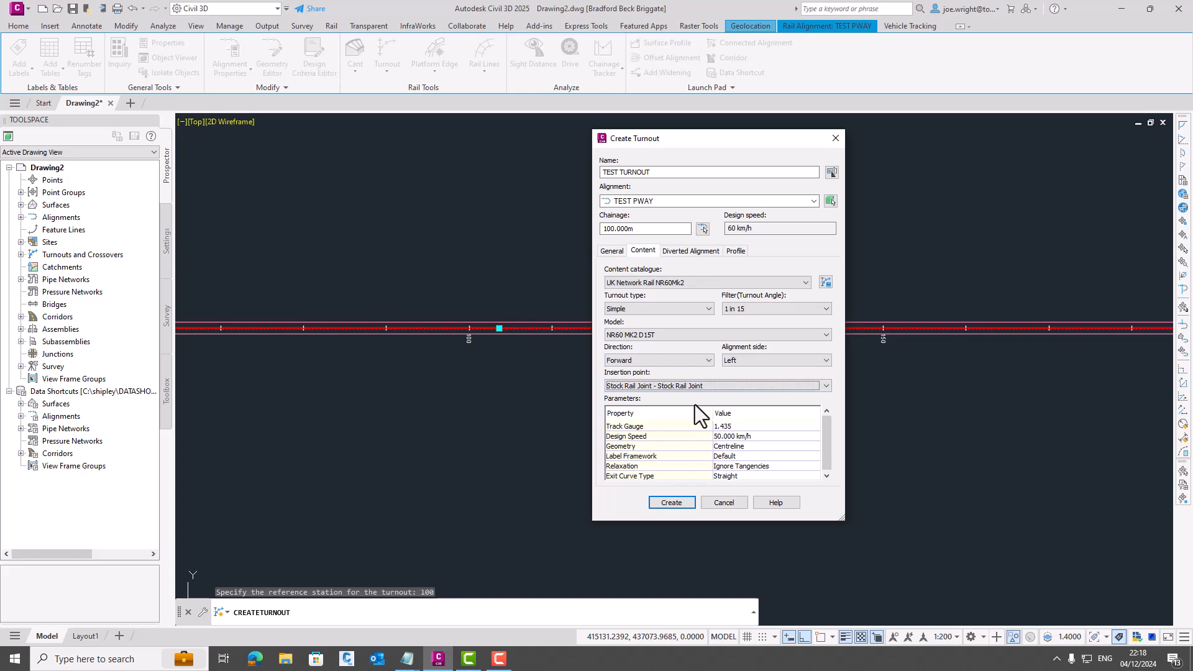
- Create the turnout, keeping the exit curve type Straight
{"action": "left_click_drag", "start_coordinate": [826, 434], "coordinate": [826, 449]}
{"action": "left_click", "coordinate": [757, 477]}
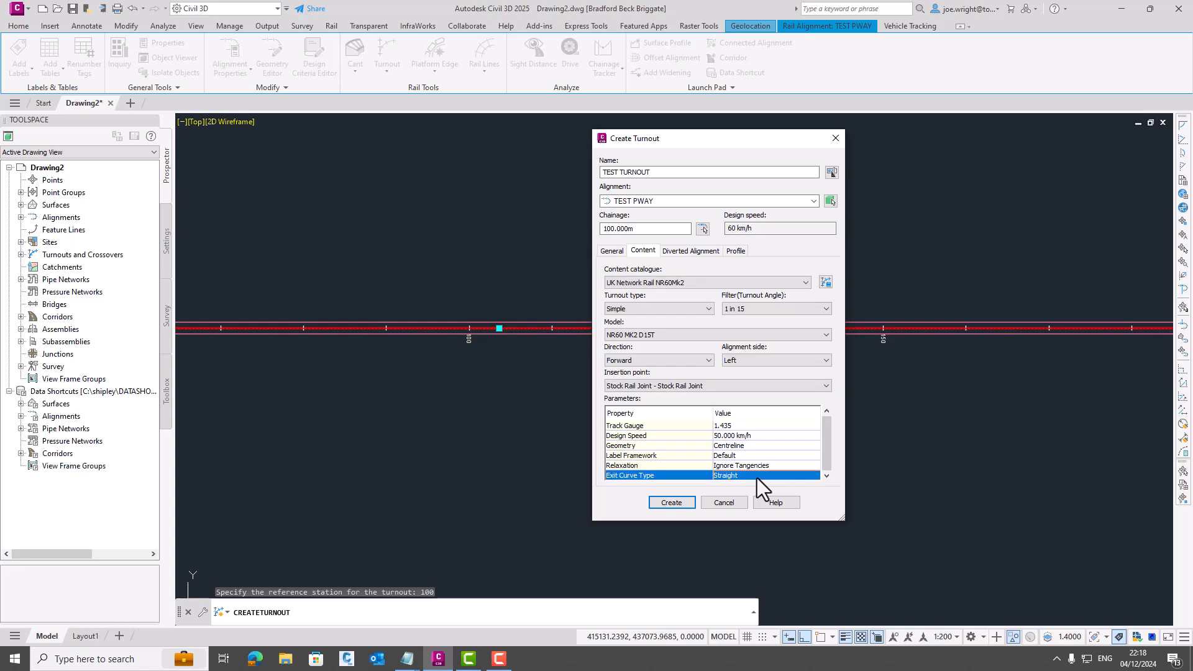
{"action": "left_click", "coordinate": [671, 503]}
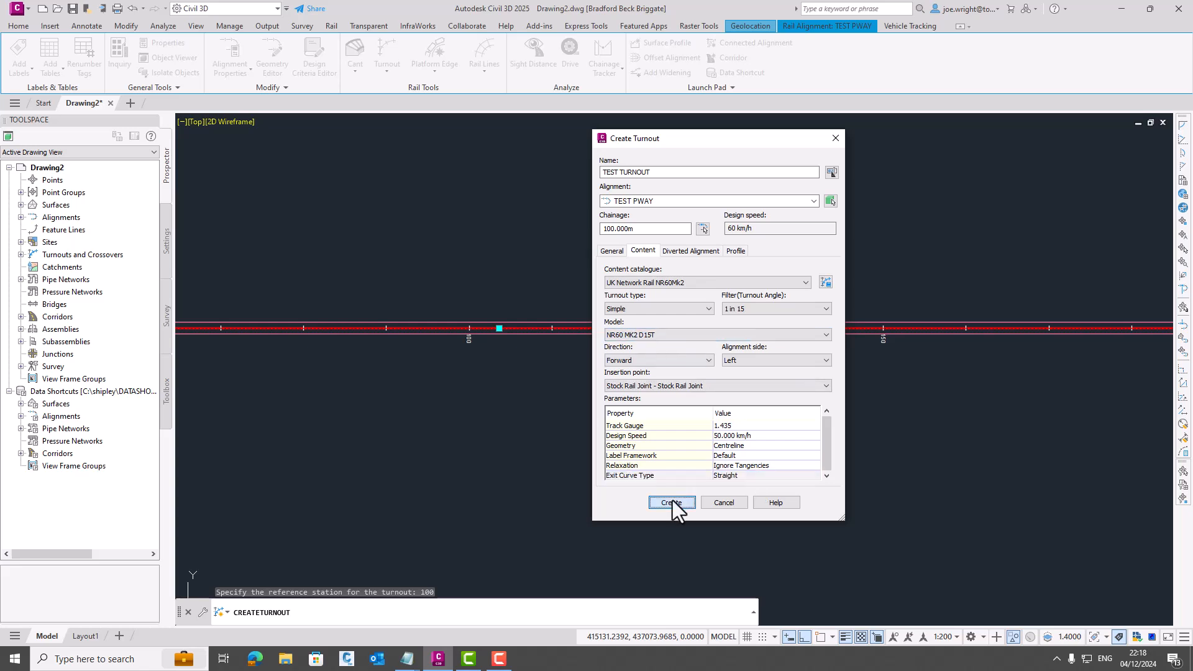
{"action": "key", "text": "Escape"}
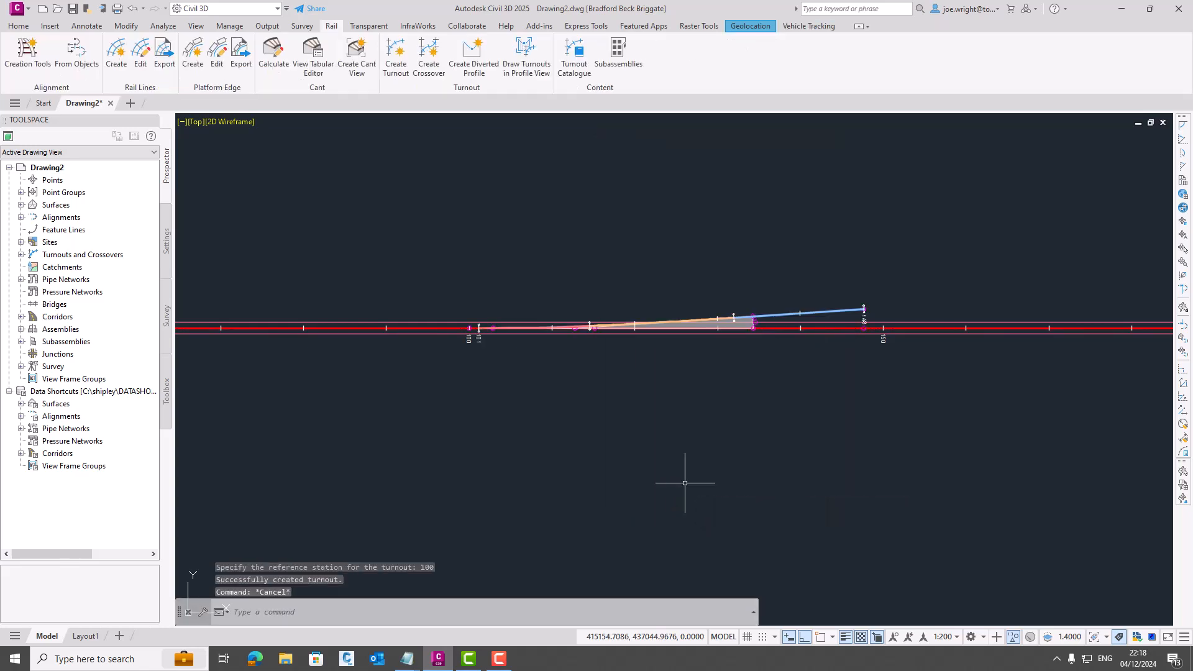
- Set the geometry property of TEST TURNOUT to Interior Rail
{"action": "scroll", "coordinate": [625, 327], "scroll_direction": "up", "scroll_amount": 2}
{"action": "middle_click_drag", "start_coordinate": [632, 297], "coordinate": [620, 320]}
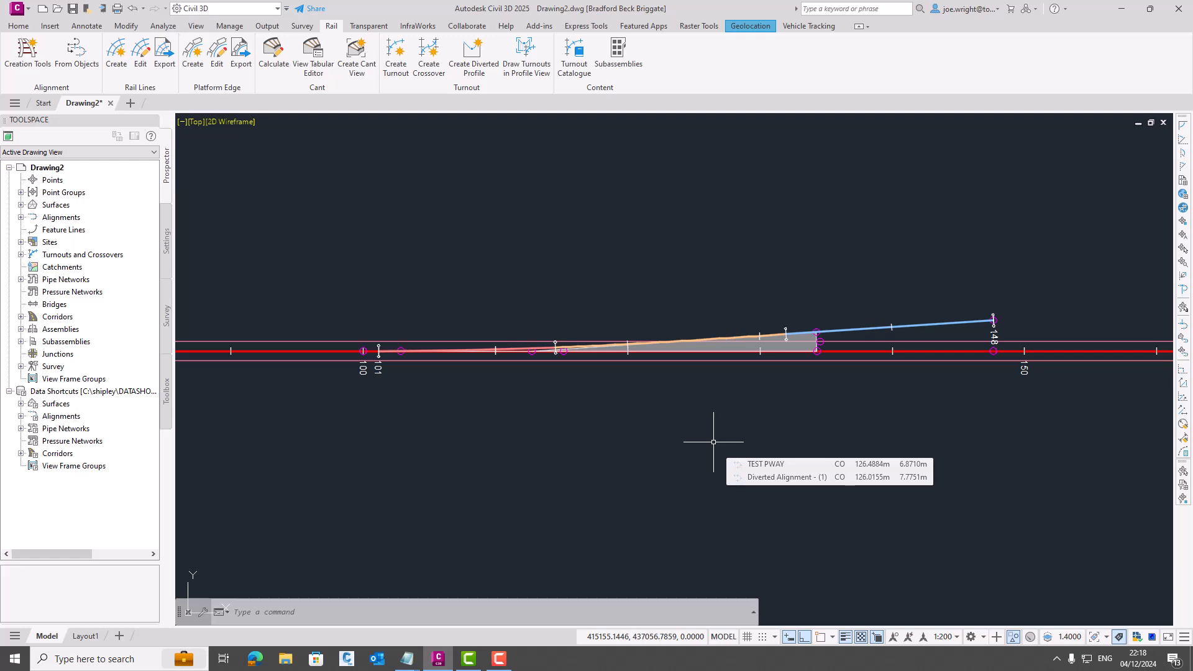
{"action": "left_click", "coordinate": [815, 343]}
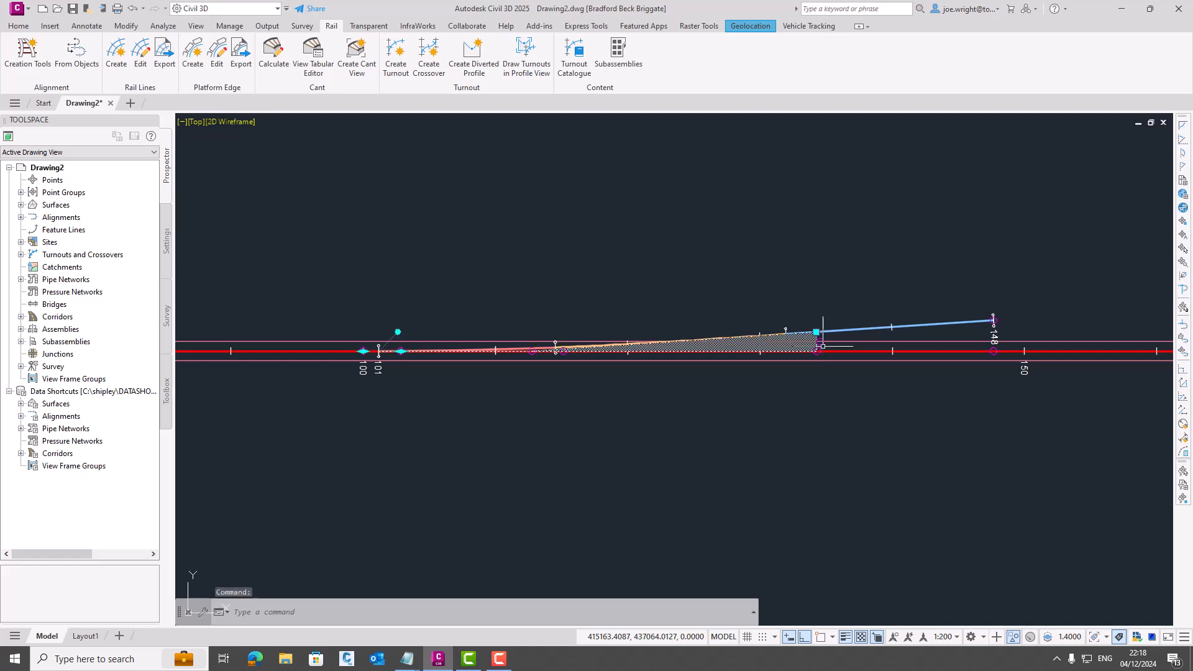
{"action": "right_click", "coordinate": [920, 248]}
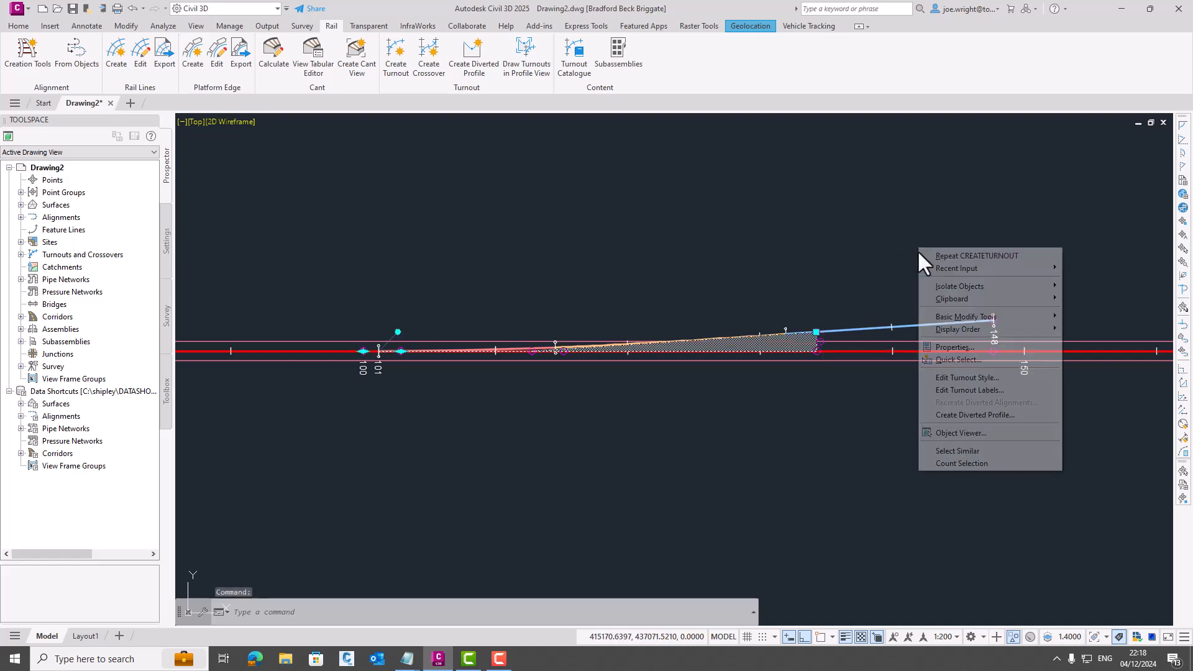
{"action": "left_click", "coordinate": [957, 349]}
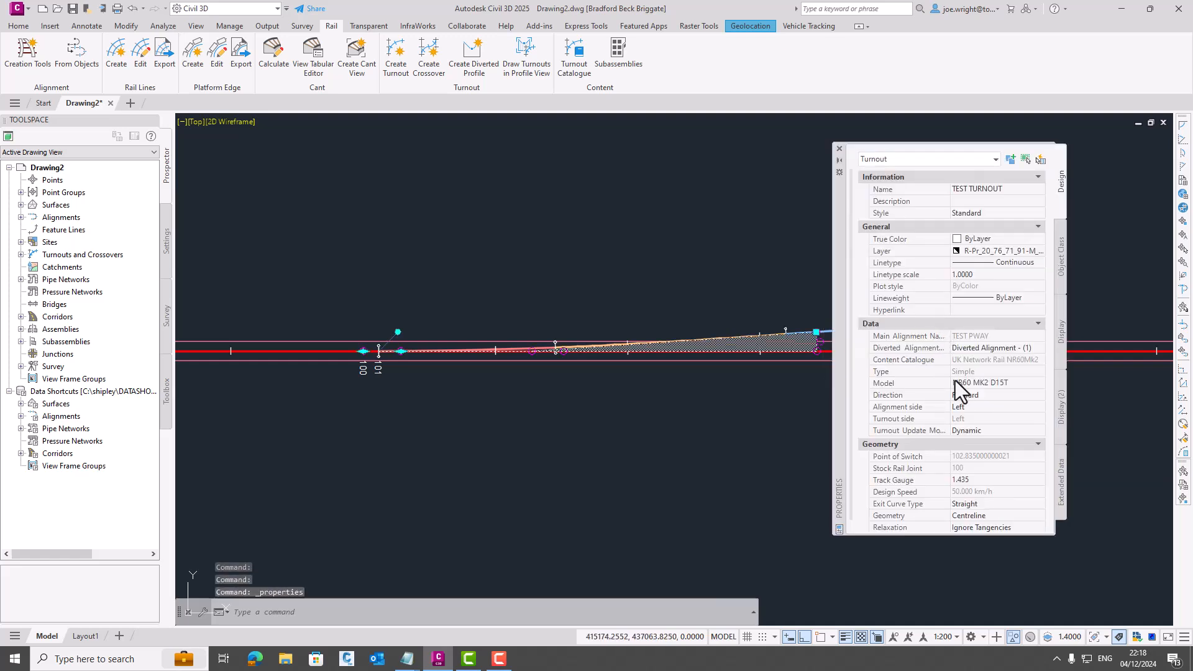
{"action": "left_click", "coordinate": [971, 516]}
{"action": "left_click", "coordinate": [984, 515]}
{"action": "left_click", "coordinate": [980, 536]}
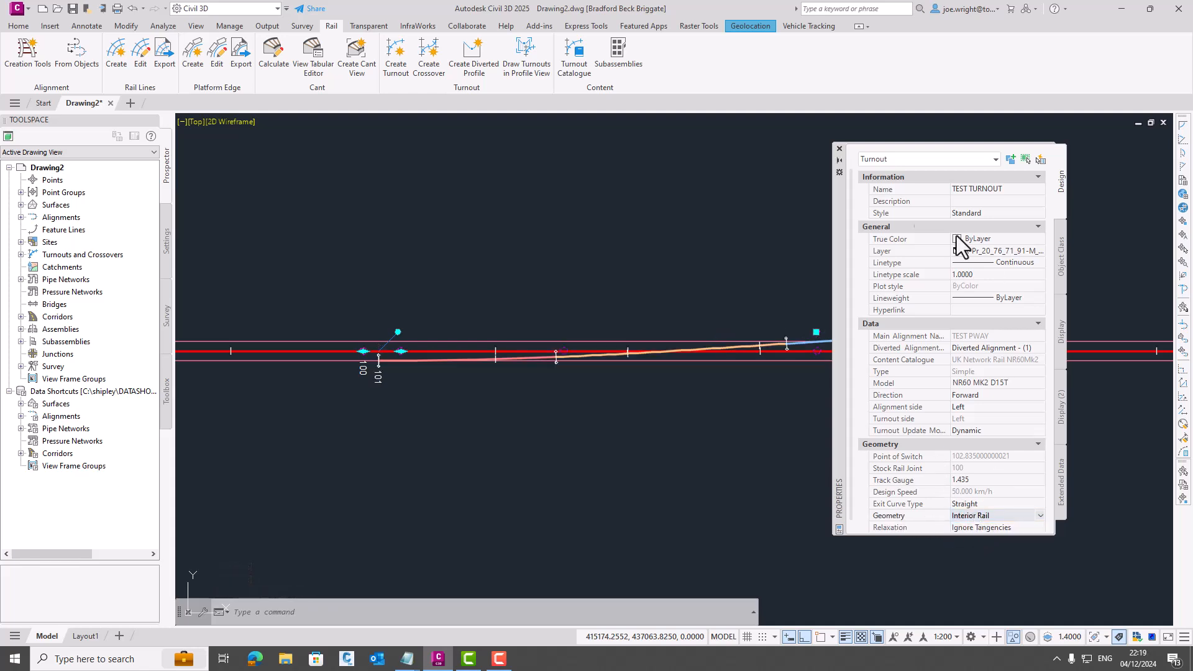
{"action": "left_click", "coordinate": [840, 150]}
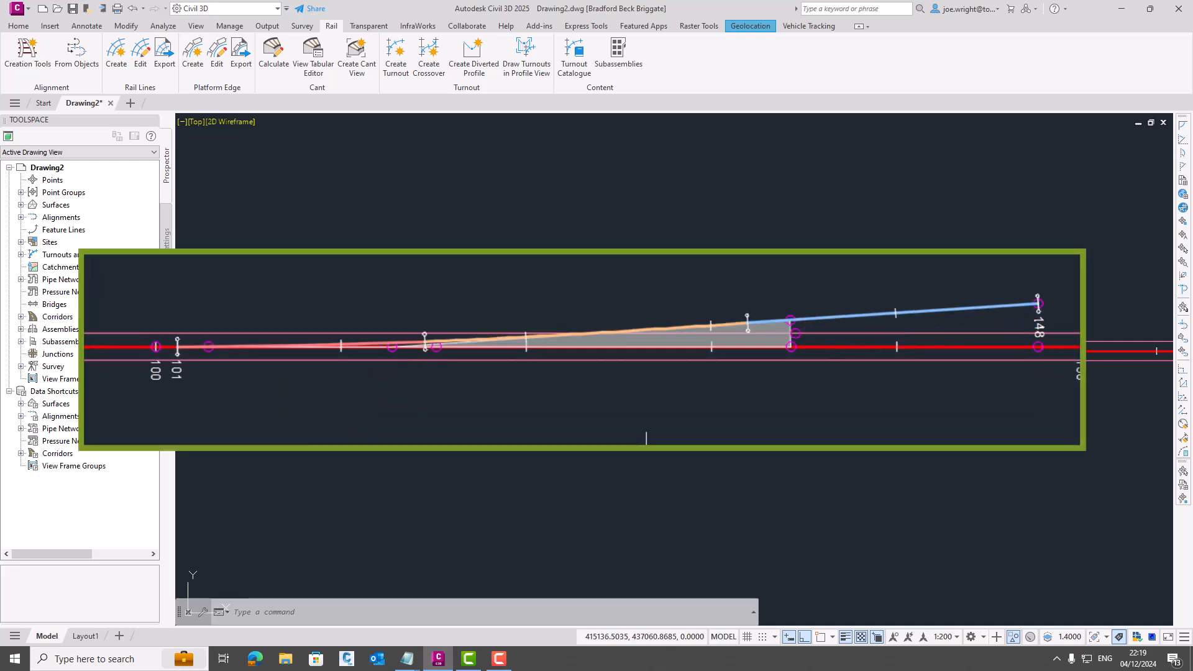
{"action": "key", "text": "Escape"}
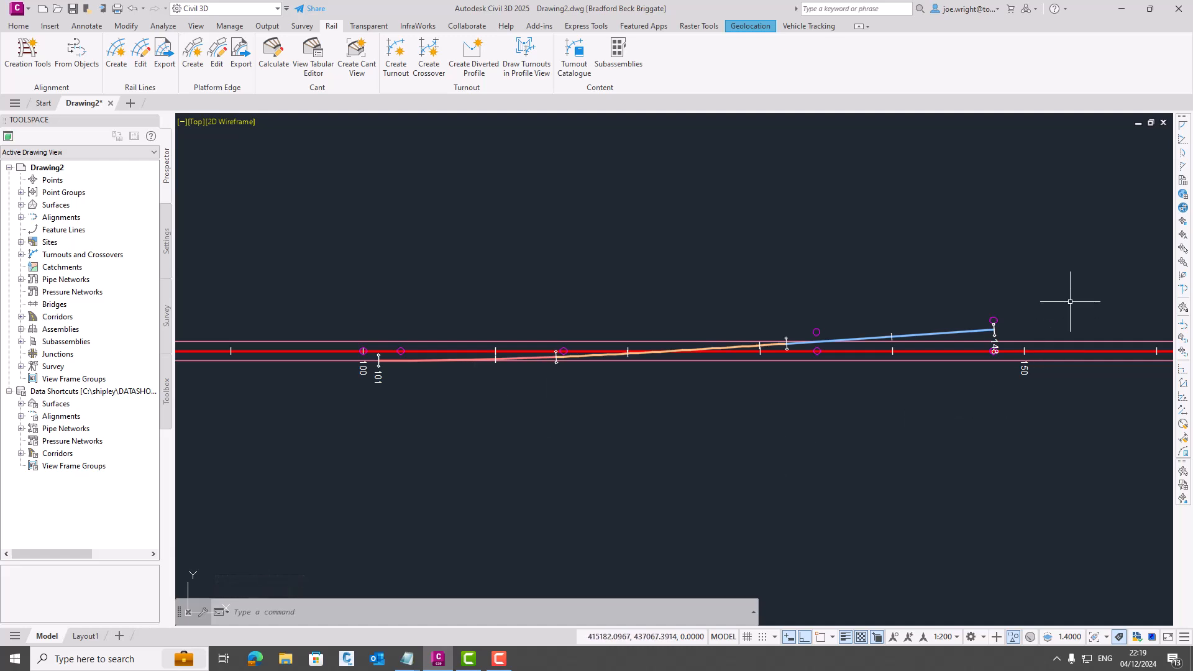
- Label TEST TURNOUT by importing the UKIE - All Labels label set
{"action": "left_click", "coordinate": [994, 319]}
{"action": "right_click", "coordinate": [1011, 307]}
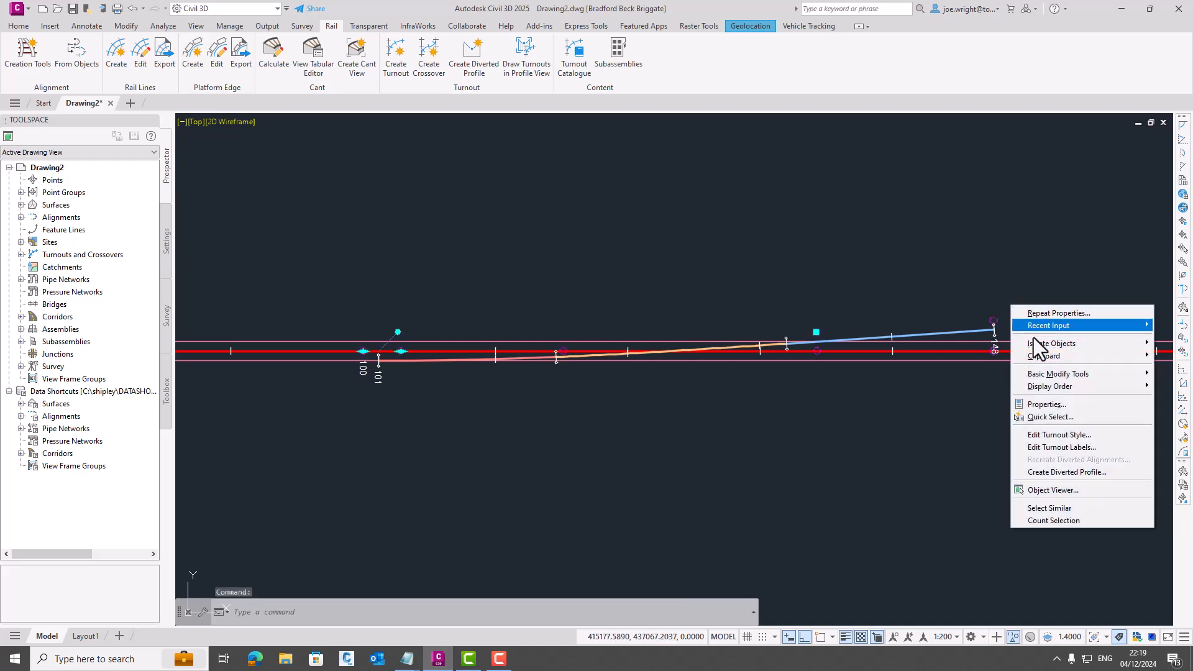
{"action": "left_click", "coordinate": [1071, 448]}
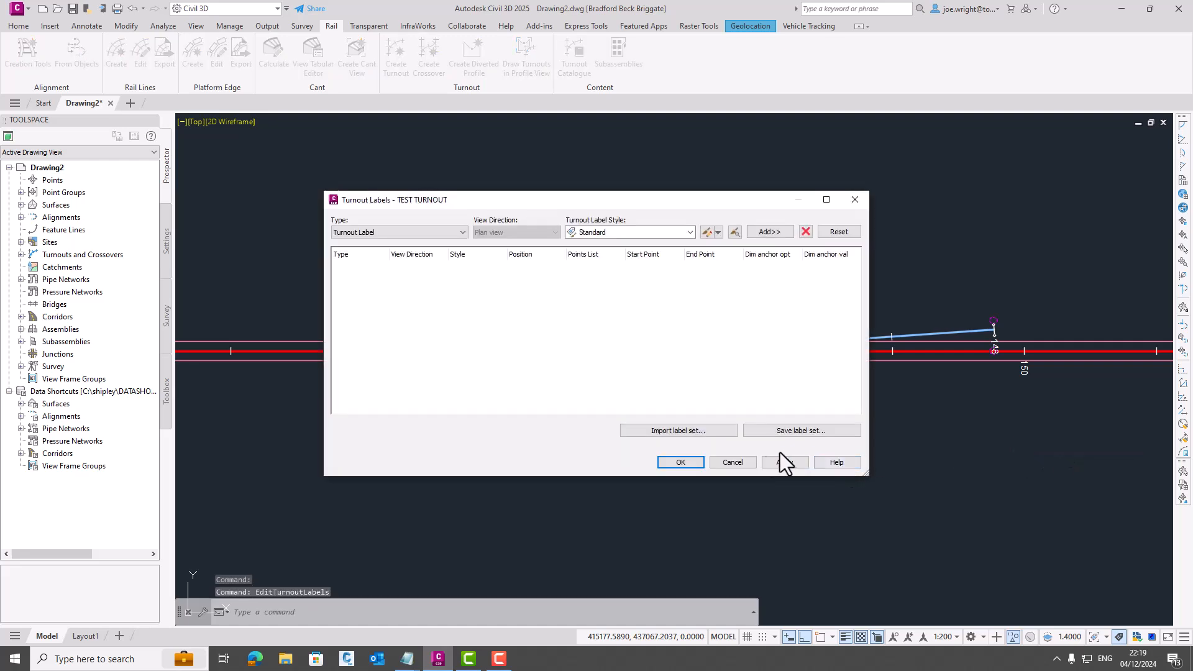
{"action": "left_click", "coordinate": [462, 232]}
{"action": "left_click", "coordinate": [424, 243]}
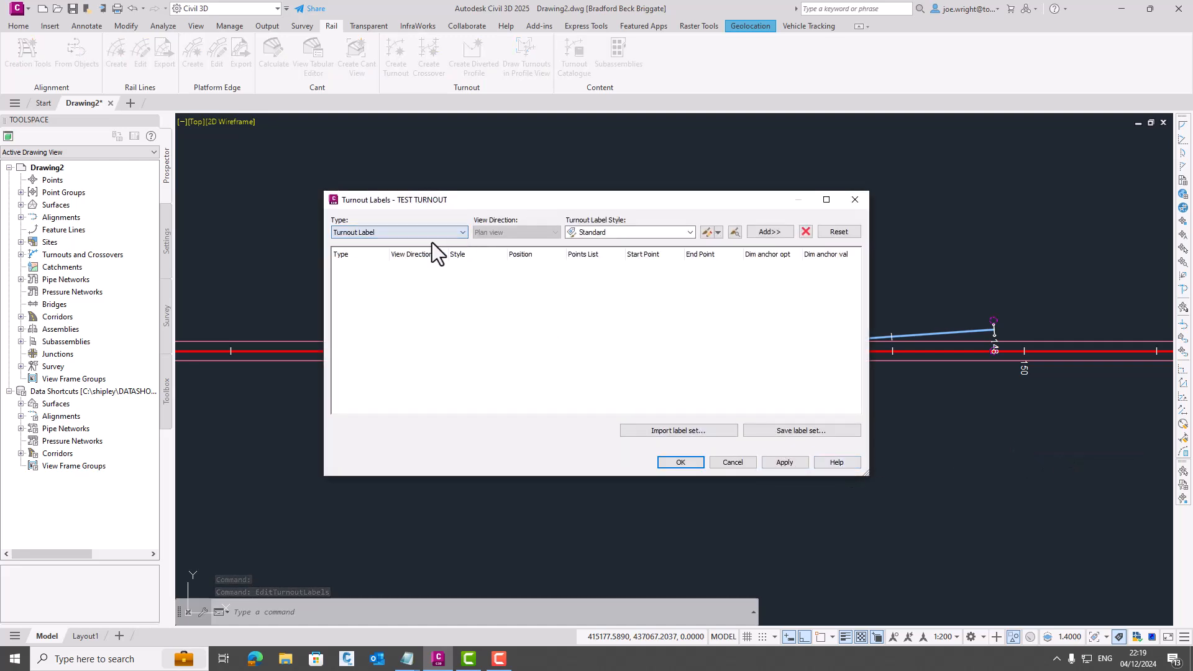
{"action": "left_click", "coordinate": [616, 234]}
{"action": "left_click", "coordinate": [609, 244]}
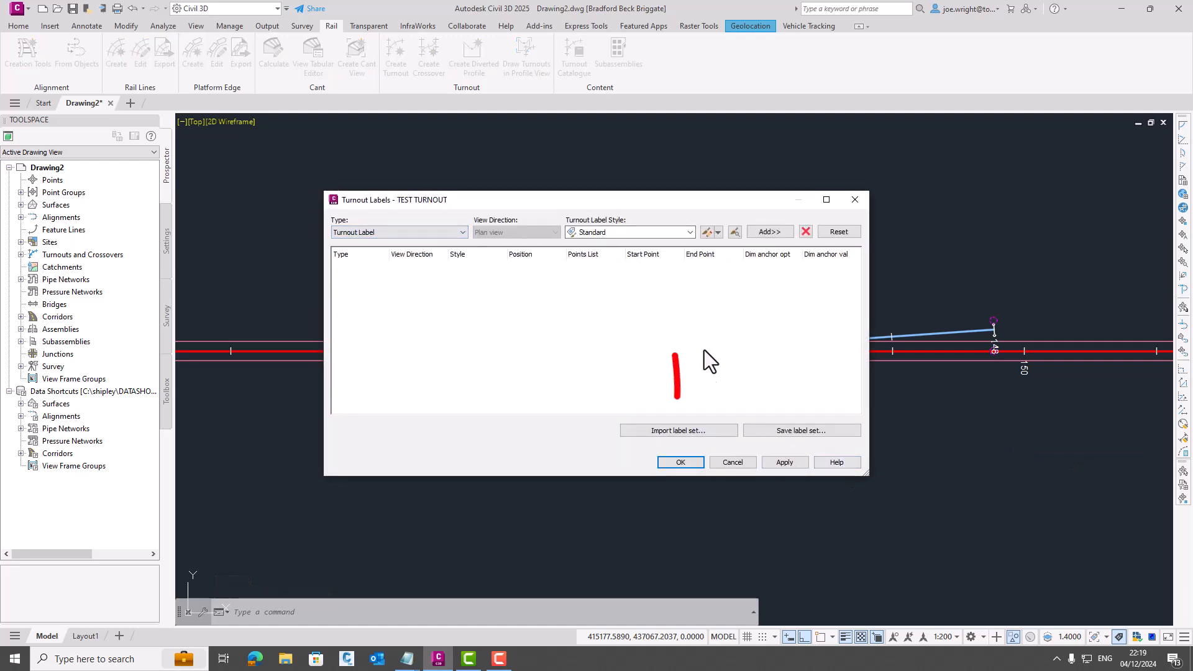
{"action": "left_click", "coordinate": [674, 430]}
{"action": "left_click", "coordinate": [832, 388]}
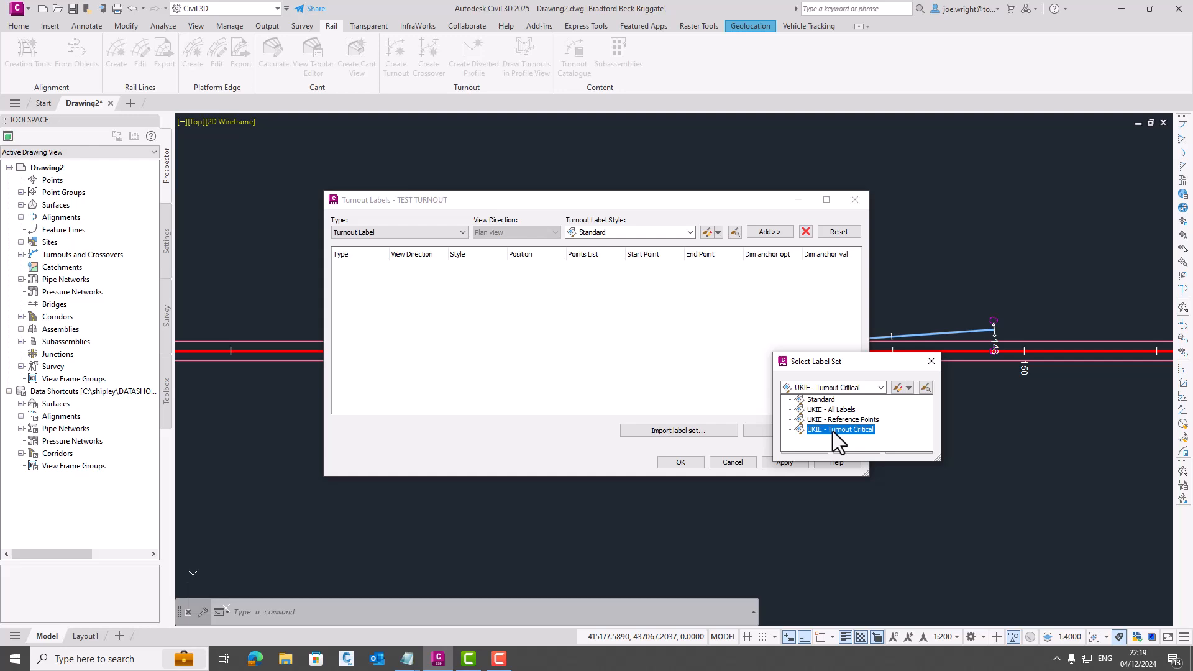
{"action": "left_click", "coordinate": [833, 410]}
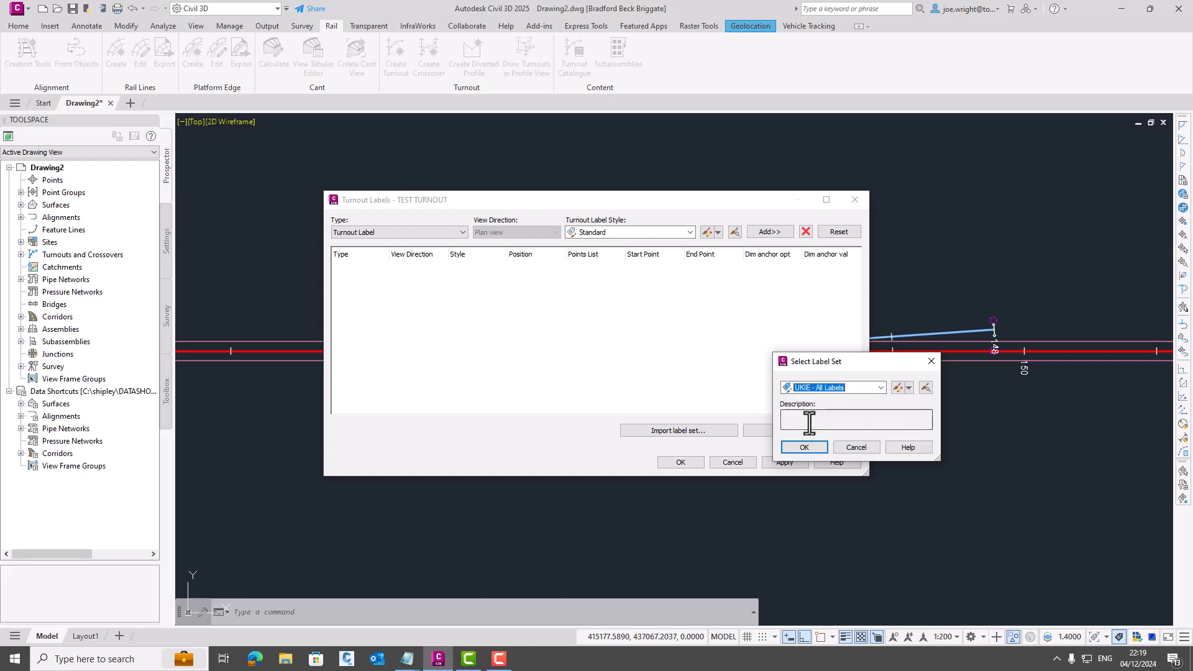
{"action": "left_click", "coordinate": [803, 447]}
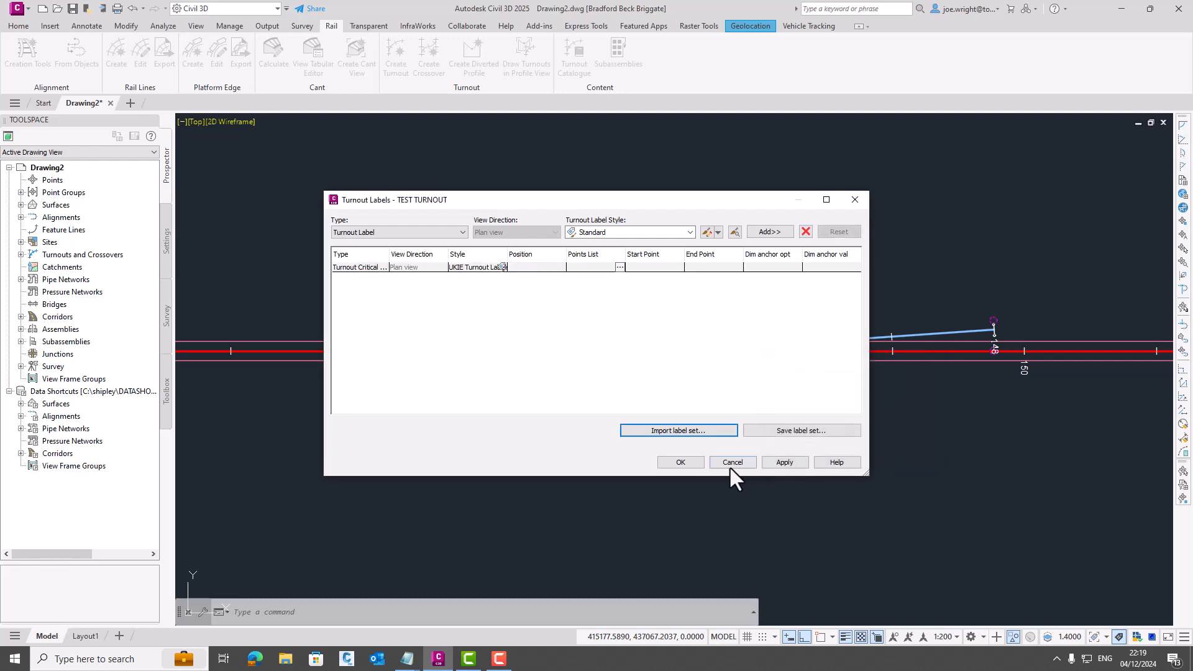
{"action": "left_click", "coordinate": [677, 462]}
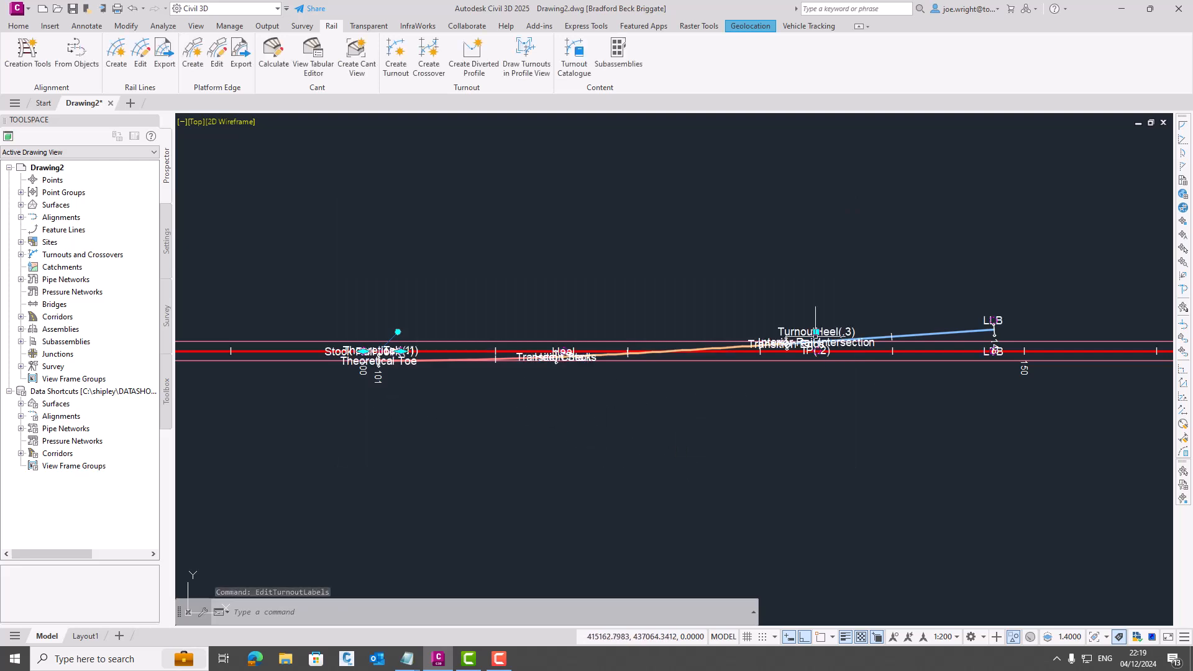
- Pull the TurnoutHeel(.3) label above the track on a leader
{"action": "scroll", "coordinate": [825, 326], "scroll_direction": "up", "scroll_amount": 4}
{"action": "key", "text": "Escape"}
{"action": "left_click", "coordinate": [780, 339]}
{"action": "left_click", "coordinate": [804, 342]}
{"action": "left_click", "coordinate": [791, 257]}
{"action": "key", "text": "Escape"}
- With ortho off, pull IP(.2) below the track and Transition Ends and Interior Rail Intersection above it on leaders
{"action": "left_click", "coordinate": [707, 376]}
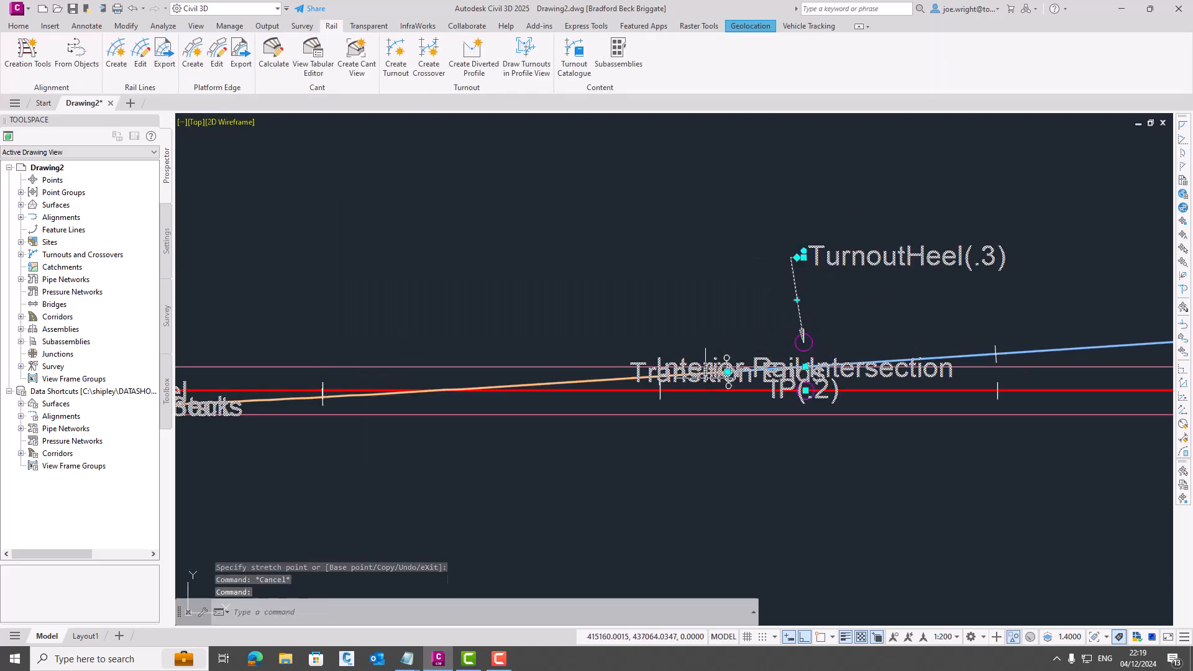
{"action": "left_click", "coordinate": [805, 391]}
{"action": "key", "text": "F8"}
{"action": "left_click", "coordinate": [716, 525]}
{"action": "left_click", "coordinate": [726, 372]}
{"action": "left_click", "coordinate": [617, 255]}
{"action": "left_click", "coordinate": [806, 367]}
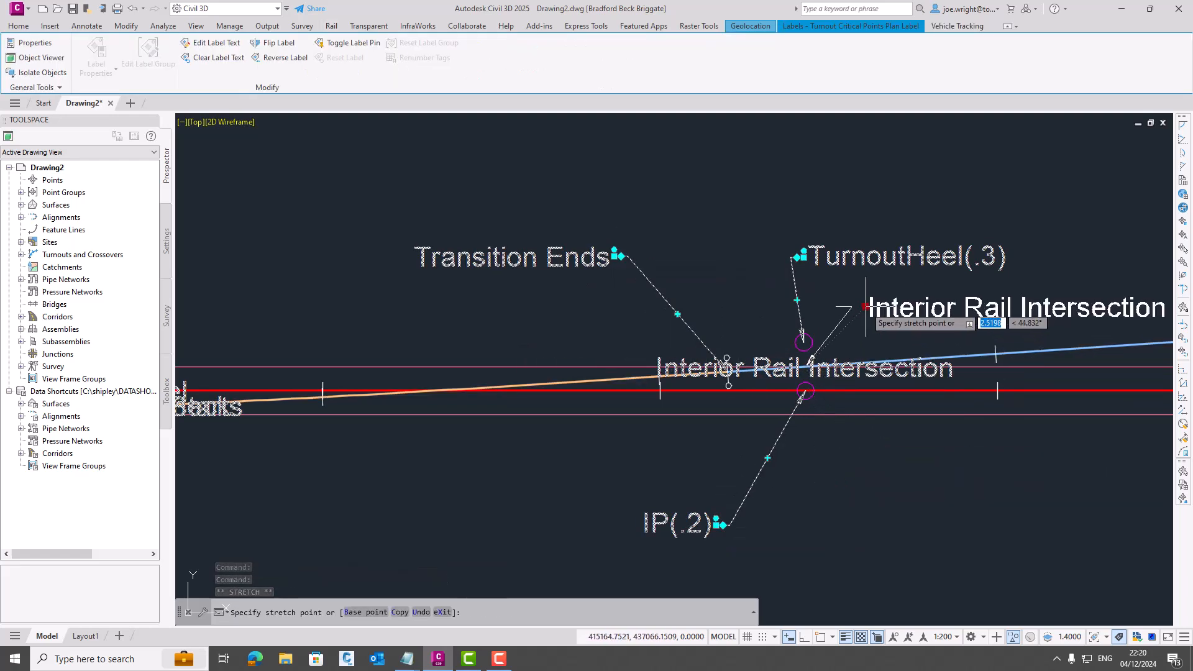
{"action": "left_click", "coordinate": [866, 306]}
{"action": "key", "text": "Escape"}
- Separate the labels around the switch heel, placing Heel above the track and Heel Check and Transition Starts below it
{"action": "scroll", "coordinate": [741, 450], "scroll_direction": "down", "scroll_amount": 4}
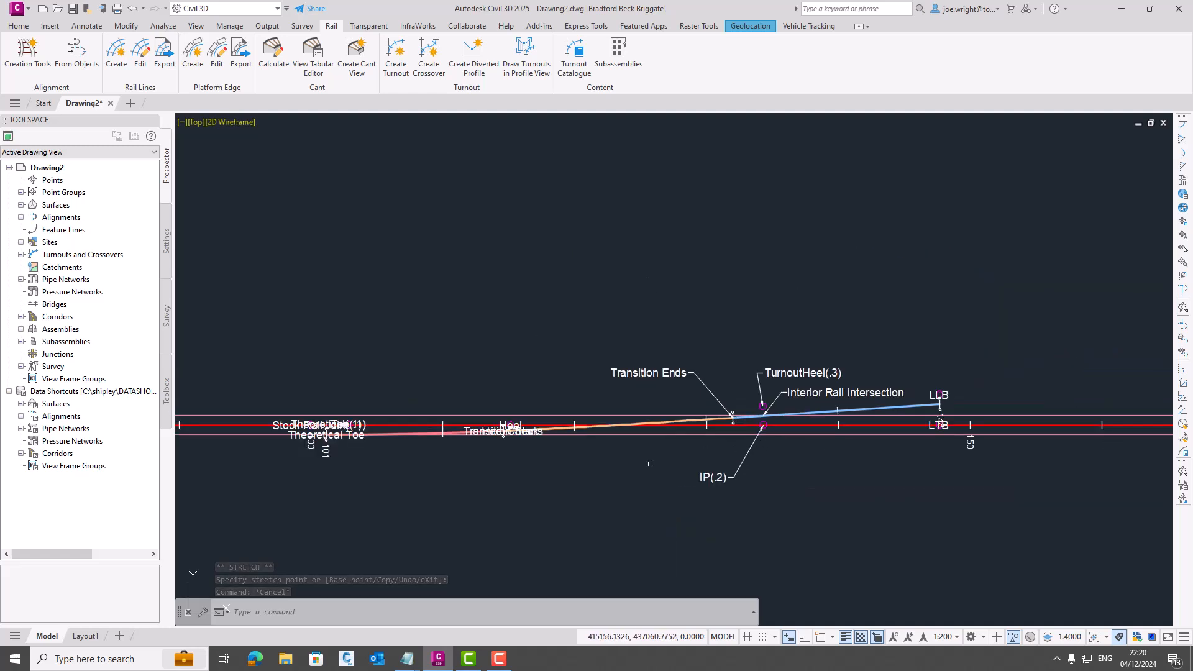
{"action": "scroll", "coordinate": [484, 442], "scroll_direction": "up", "scroll_amount": 4}
{"action": "left_click", "coordinate": [467, 414]}
{"action": "left_click", "coordinate": [554, 415]}
{"action": "left_click", "coordinate": [605, 477]}
{"action": "left_click", "coordinate": [555, 400]}
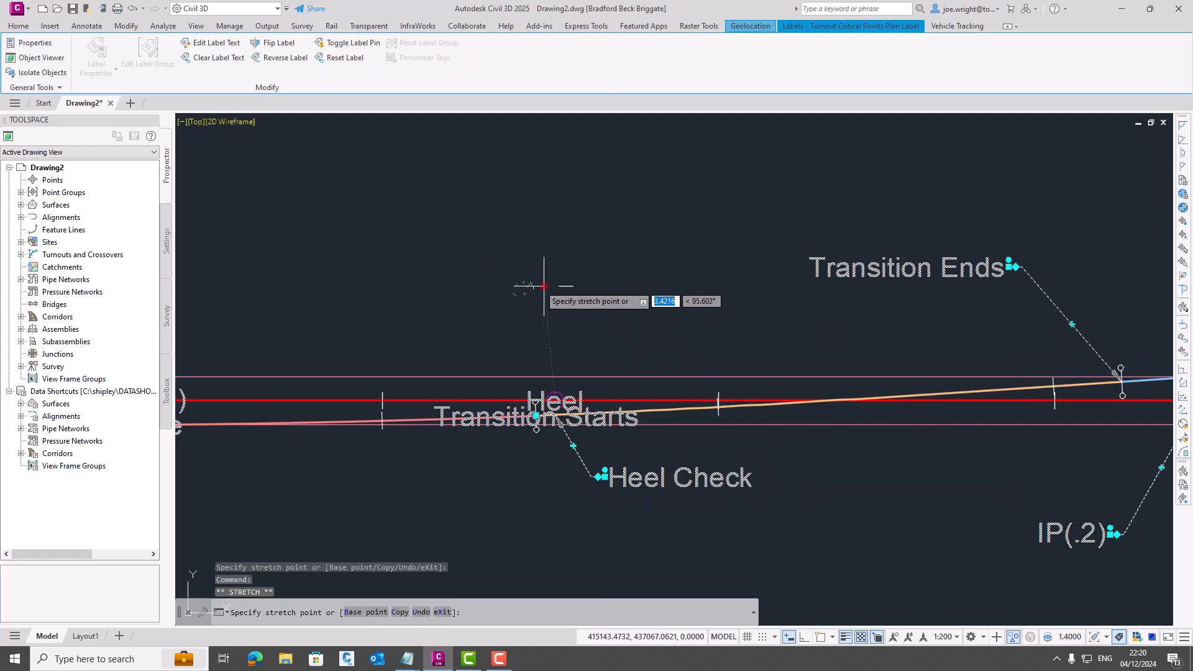
{"action": "left_click", "coordinate": [504, 285]}
{"action": "left_click", "coordinate": [535, 415]}
{"action": "left_click", "coordinate": [497, 460]}
- Spread the labels near chainage 100, with Theoretical Toe below the track and Theoretical(.1), Toe(.1) and Stock Rail Joint above it
{"action": "scroll", "coordinate": [656, 497], "scroll_direction": "down", "scroll_amount": 2}
{"action": "middle_click_drag", "start_coordinate": [656, 498], "coordinate": [740, 436]}
{"action": "left_click", "coordinate": [382, 389]}
{"action": "left_click", "coordinate": [428, 467]}
{"action": "left_click", "coordinate": [382, 374]}
{"action": "left_click", "coordinate": [366, 290]}
{"action": "left_click", "coordinate": [418, 374]}
{"action": "left_click", "coordinate": [447, 307]}
{"action": "left_click", "coordinate": [359, 374]}
{"action": "left_click", "coordinate": [320, 327]}
{"action": "key", "text": "Escape"}
- Set the geometry property of TEST TURNOUT back to Centreline
{"action": "scroll", "coordinate": [561, 413], "scroll_direction": "down", "scroll_amount": 2}
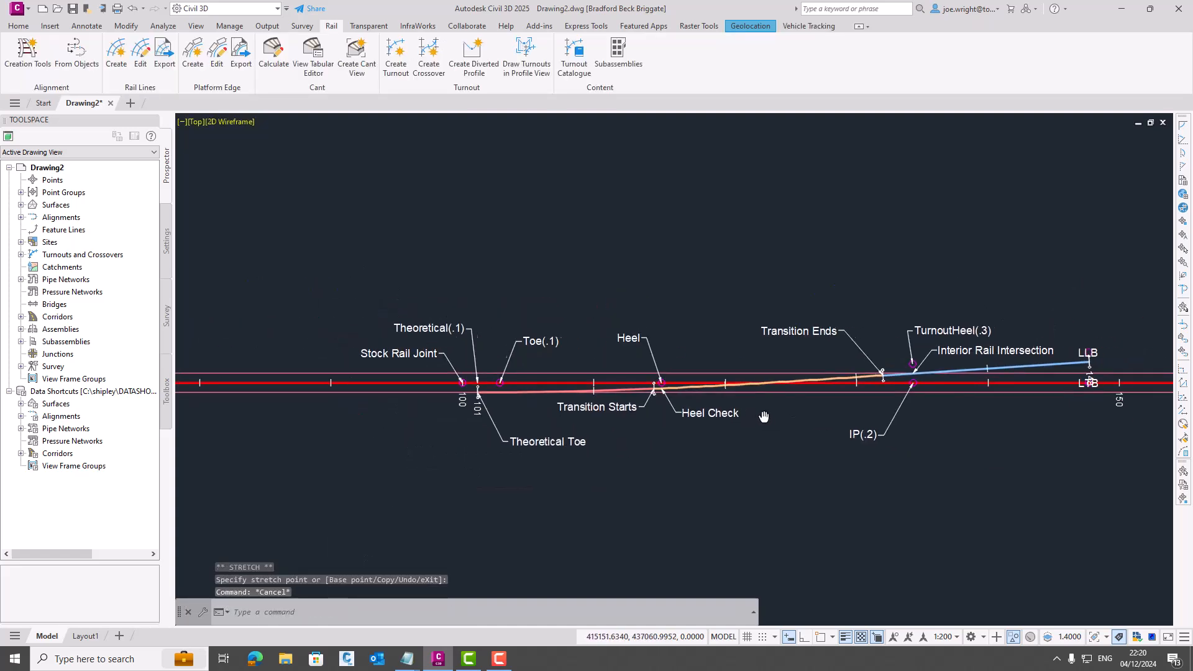
{"action": "mouse_move", "coordinate": [832, 413]}
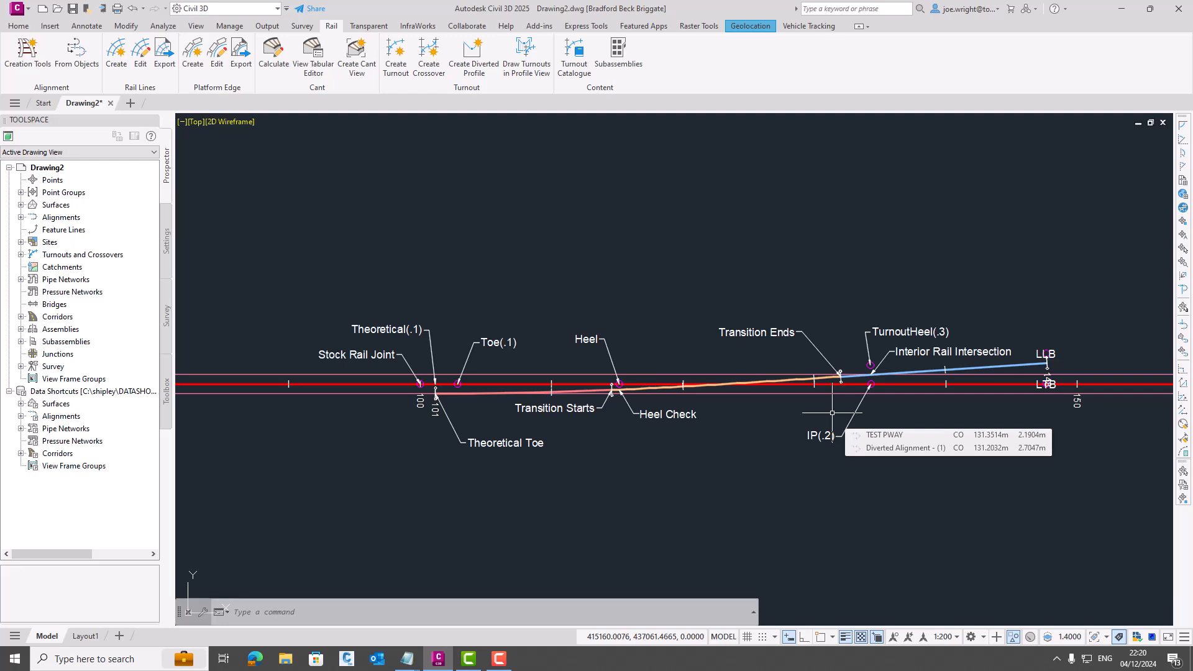
{"action": "left_click", "coordinate": [457, 386]}
{"action": "right_click", "coordinate": [679, 479]}
{"action": "left_click", "coordinate": [740, 414]}
{"action": "left_click", "coordinate": [980, 516]}
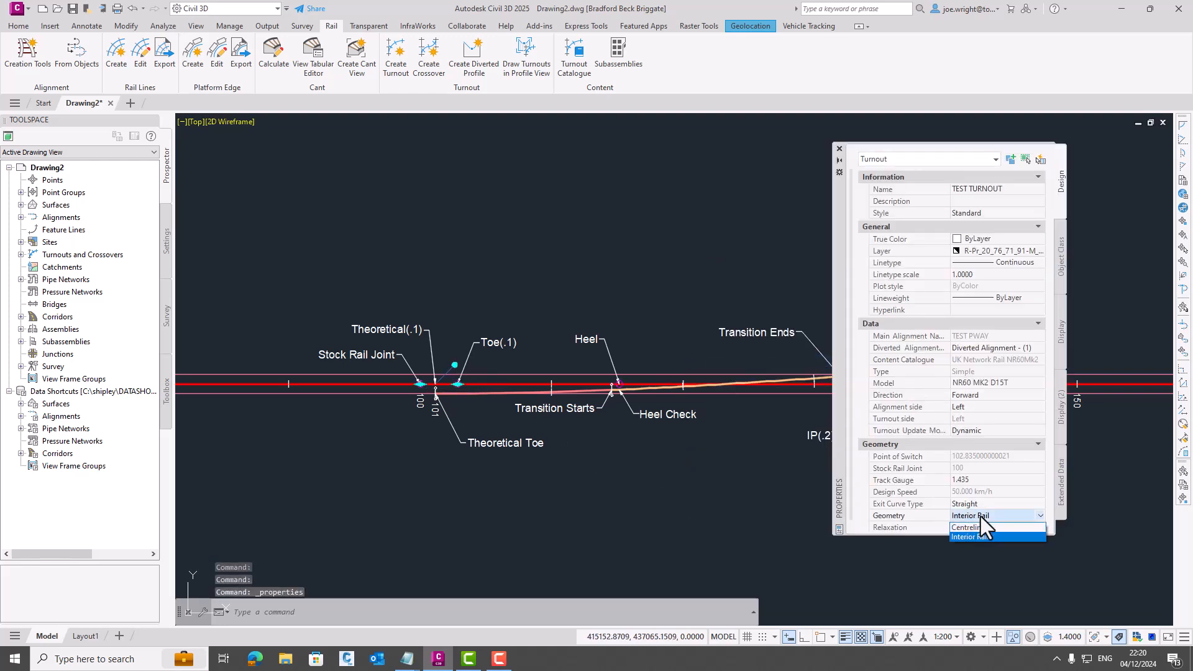
{"action": "left_click", "coordinate": [971, 524]}
{"action": "left_click", "coordinate": [840, 150]}
- Pull the IntersectionOfCentrelines(.0) and CL Heel Check labels above the track and the Nose label below it on leaders
{"action": "scroll", "coordinate": [550, 391], "scroll_direction": "up", "scroll_amount": 2}
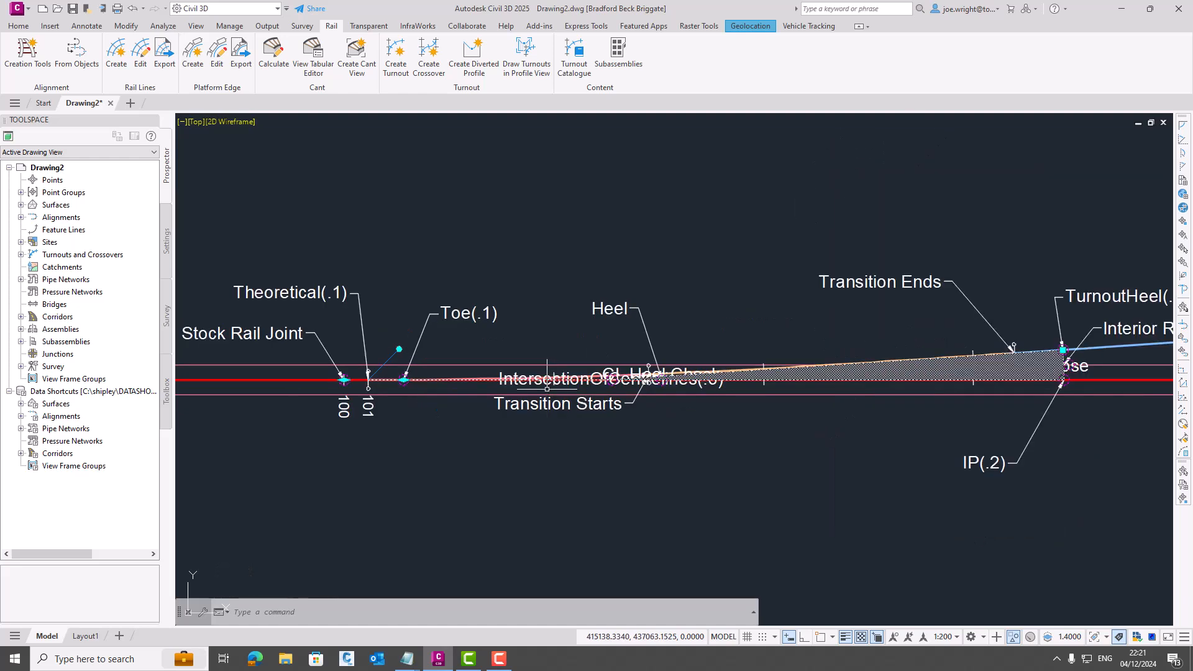
{"action": "left_click", "coordinate": [605, 377]}
{"action": "left_click", "coordinate": [611, 374]}
{"action": "left_click", "coordinate": [539, 243]}
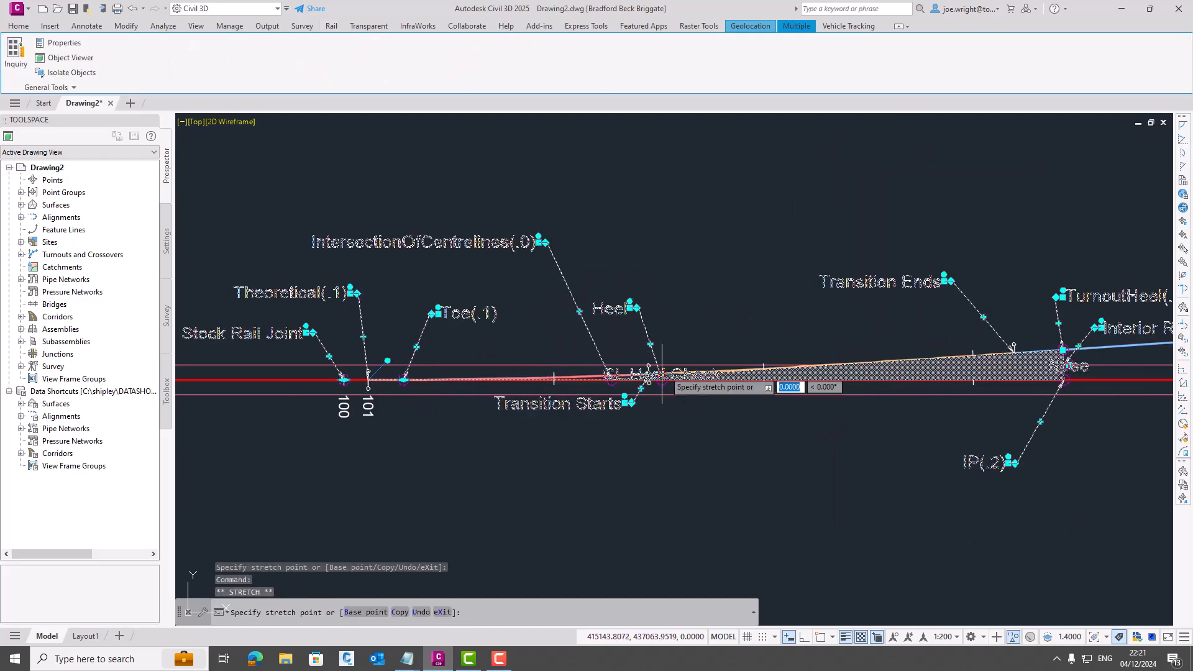
{"action": "left_click", "coordinate": [684, 324]}
{"action": "key", "text": "Escape"}
{"action": "left_click", "coordinate": [1068, 371]}
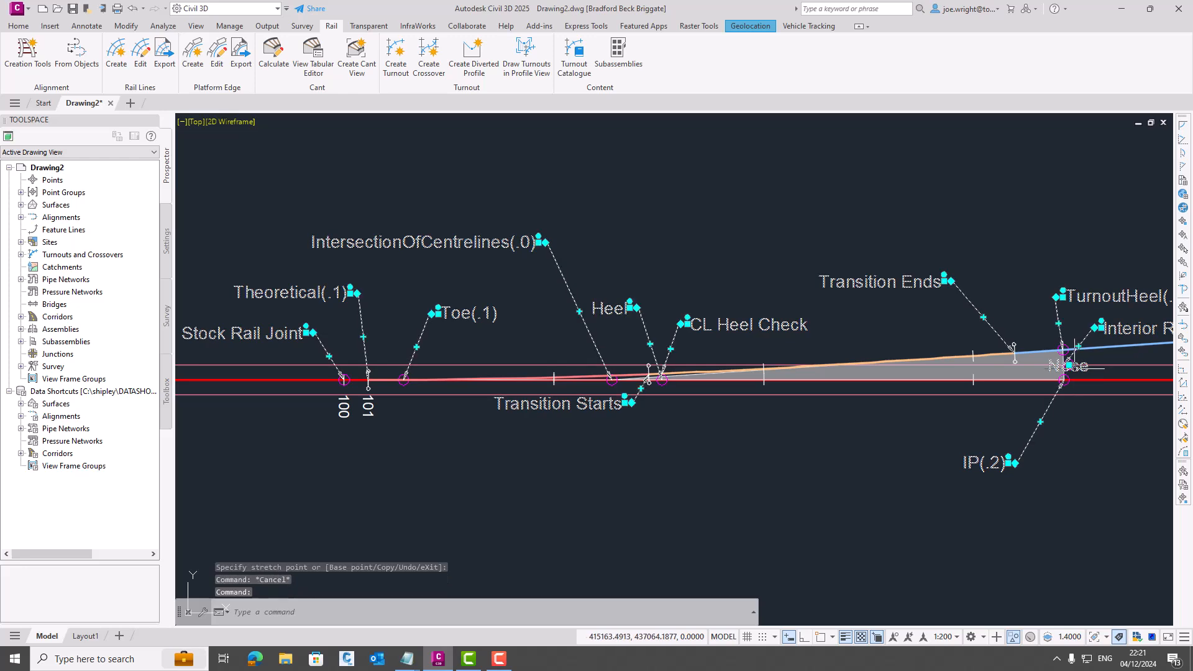
{"action": "left_click", "coordinate": [1068, 365]}
{"action": "left_click", "coordinate": [1112, 426]}
{"action": "key", "text": "Escape"}
- At the far end of the turnout, pull the LLB label above the diverted track and the LTB label below the main track
{"action": "scroll", "coordinate": [904, 438], "scroll_direction": "down", "scroll_amount": 2}
{"action": "middle_click_drag", "start_coordinate": [815, 460], "coordinate": [677, 451]}
{"action": "scroll", "coordinate": [678, 452], "scroll_direction": "down", "scroll_amount": 2}
{"action": "scroll", "coordinate": [921, 405], "scroll_direction": "up", "scroll_amount": 4}
{"action": "middle_click_drag", "start_coordinate": [1025, 350], "coordinate": [1104, 293]}
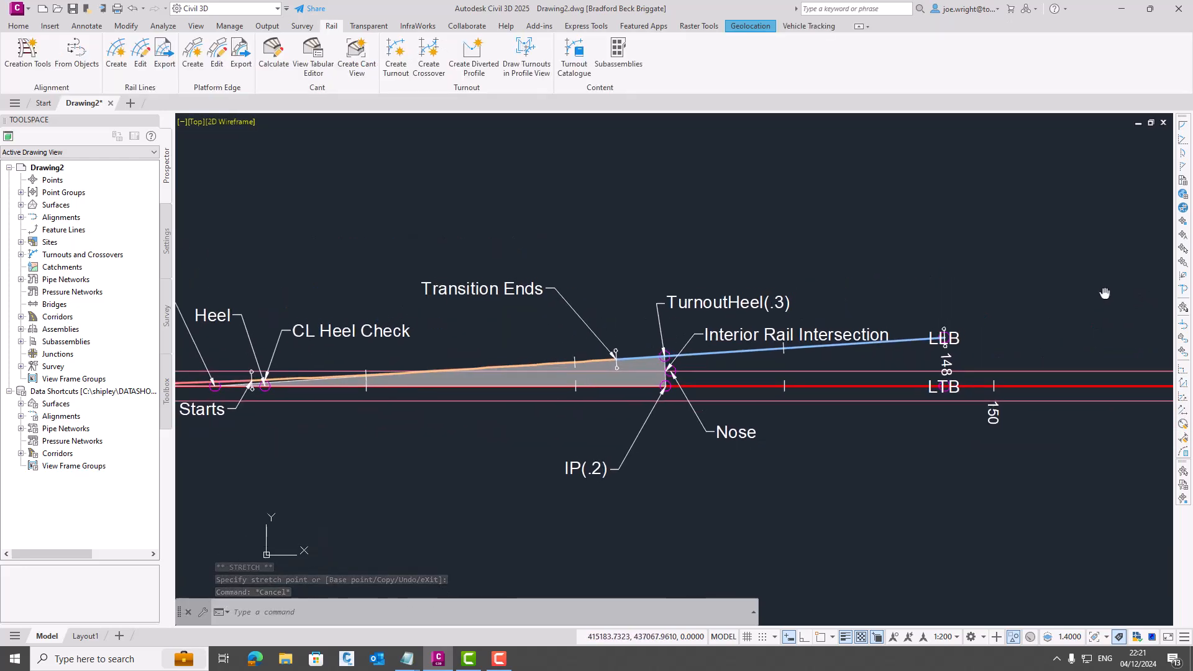
{"action": "left_click", "coordinate": [944, 337]}
{"action": "left_click", "coordinate": [942, 337]}
{"action": "left_click", "coordinate": [977, 294]}
{"action": "left_click", "coordinate": [945, 385]}
{"action": "left_click", "coordinate": [980, 456]}
{"action": "key", "text": "Escape"}
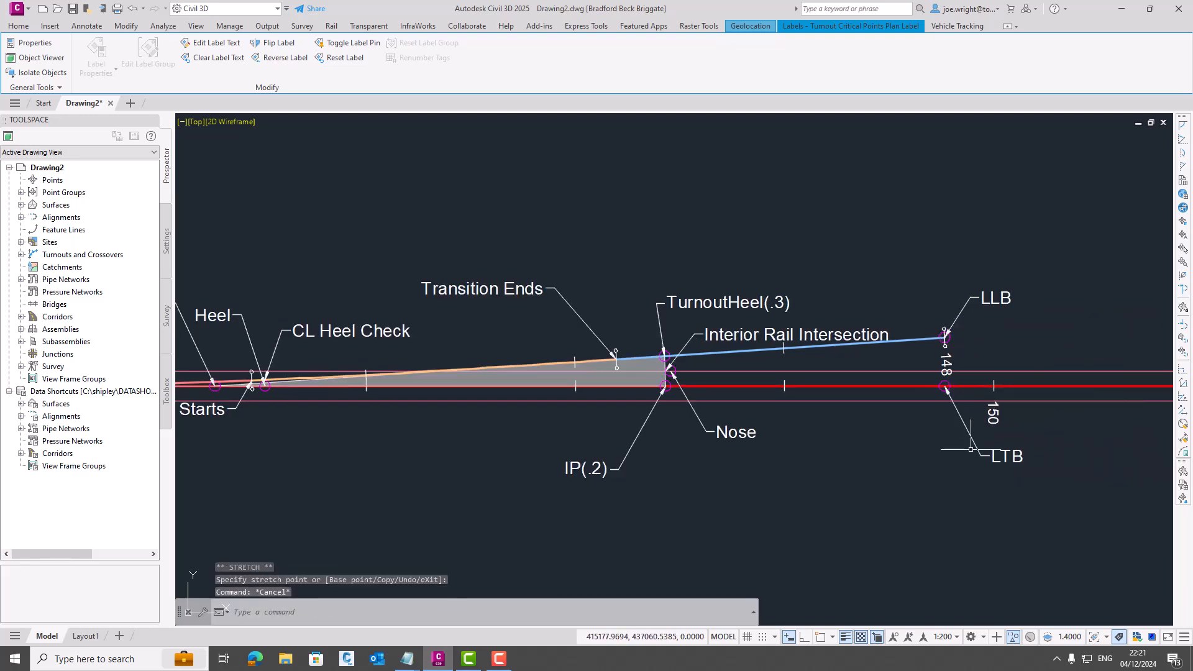
- Change the model of TEST TURNOUT to NR60 MK2 E18.5T in its properties
{"action": "scroll", "coordinate": [451, 434], "scroll_direction": "down", "scroll_amount": 4}
{"action": "scroll", "coordinate": [595, 399], "scroll_direction": "up", "scroll_amount": 2}
{"action": "middle_click_drag", "start_coordinate": [451, 440], "coordinate": [775, 416]}
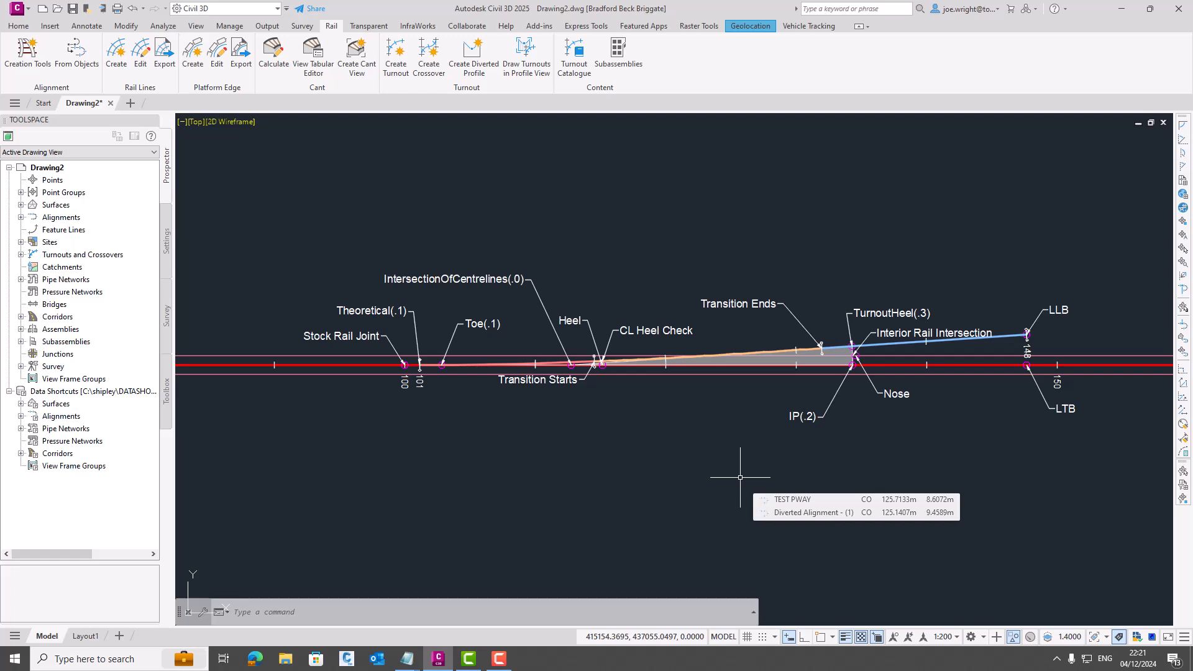
{"action": "middle_click_drag", "start_coordinate": [740, 475], "coordinate": [615, 479]}
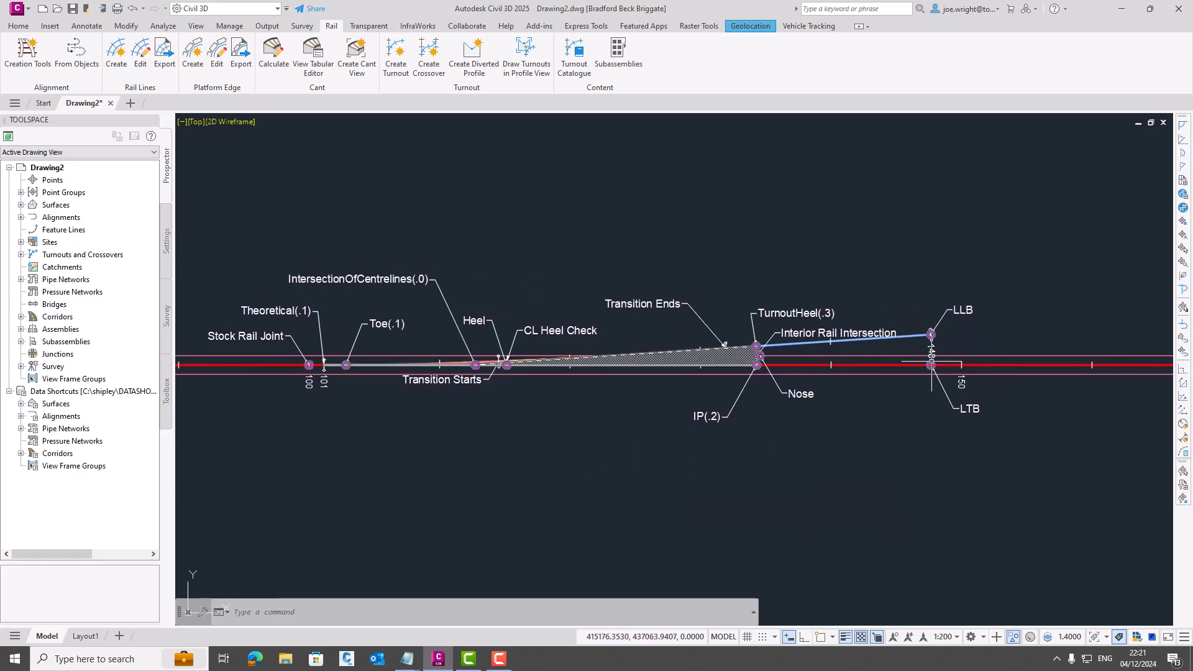
{"action": "left_click", "coordinate": [930, 359]}
{"action": "right_click", "coordinate": [914, 425]}
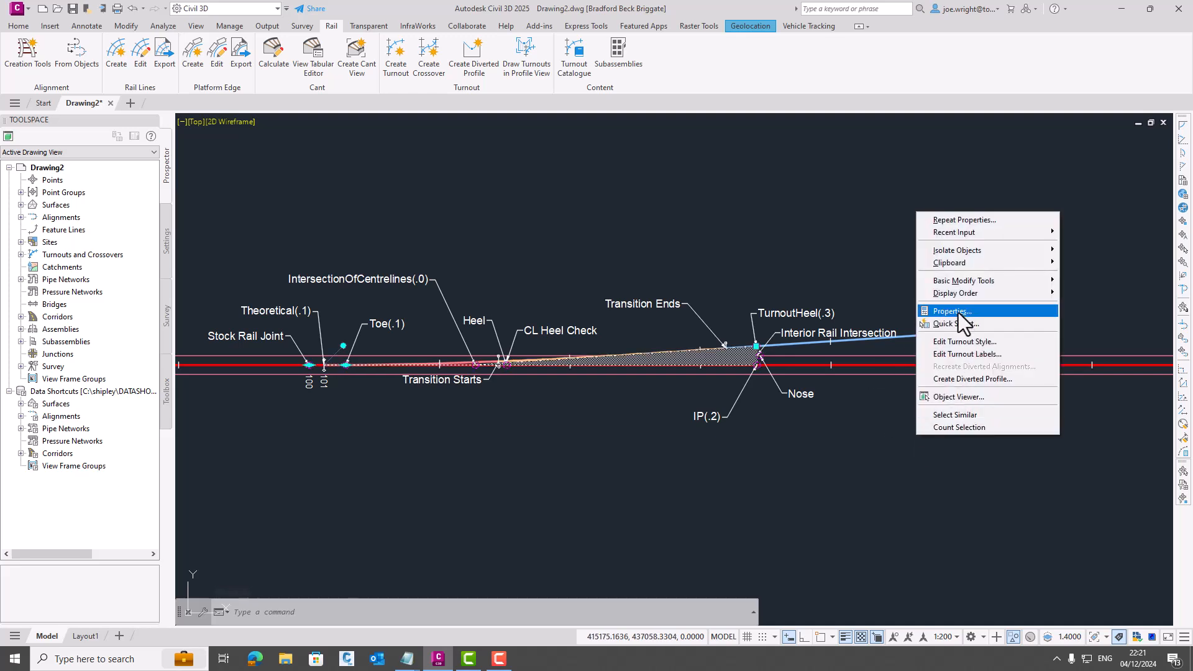
{"action": "left_click", "coordinate": [959, 316]}
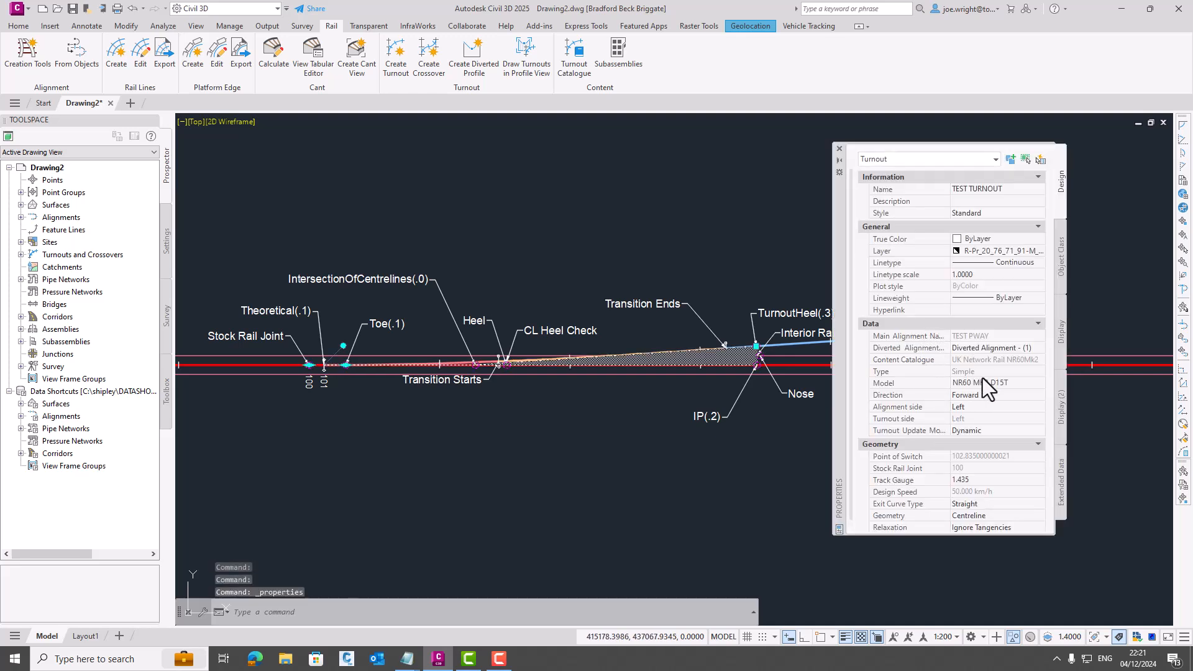
{"action": "left_click", "coordinate": [1005, 383]}
{"action": "left_click", "coordinate": [1005, 386]}
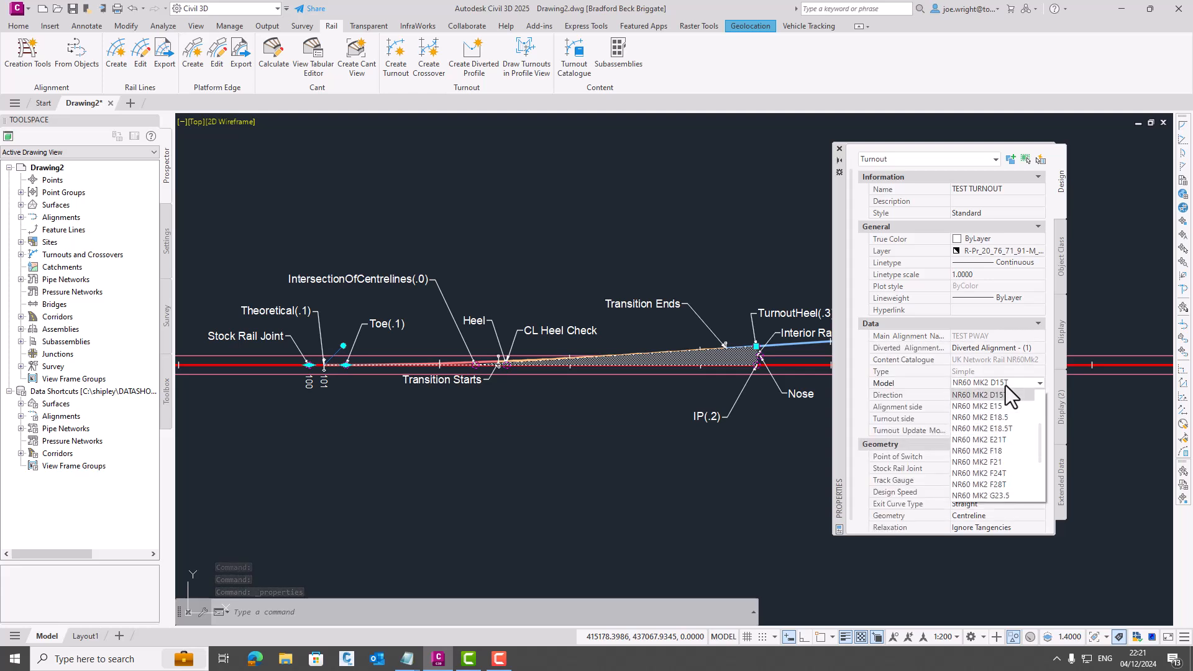
{"action": "left_click", "coordinate": [1005, 427]}
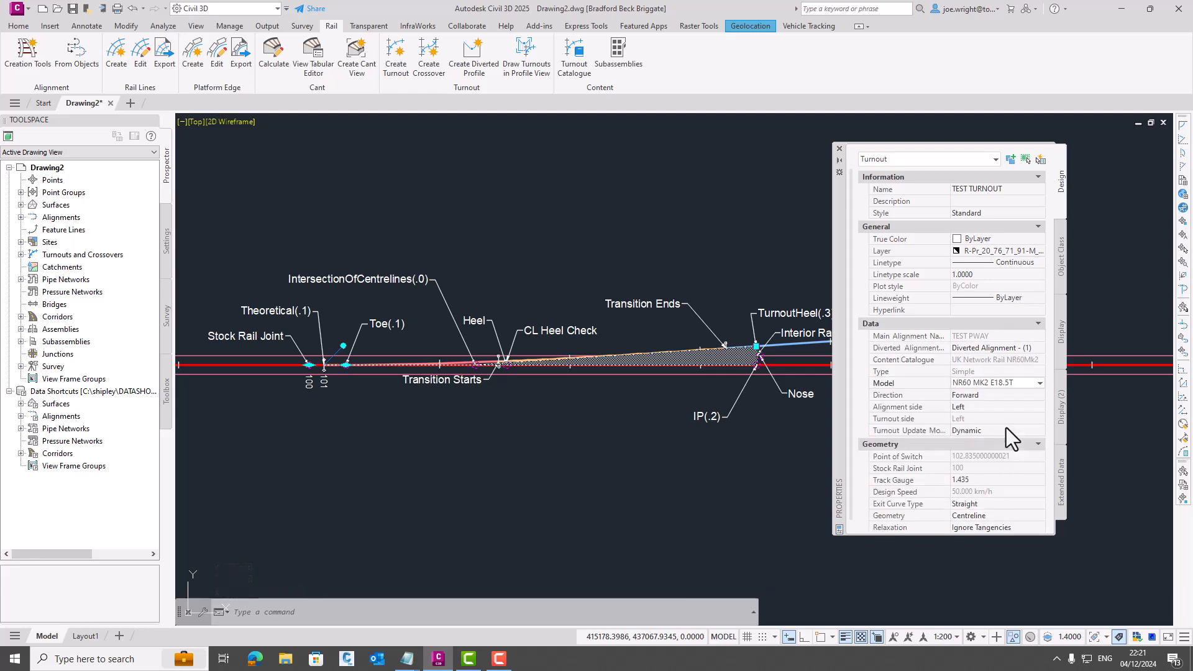
- Deselect TEST TURNOUT and close its Properties palette
{"action": "mouse_move", "coordinate": [842, 333]}
{"action": "left_mouse_down"}
{"action": "mouse_move", "coordinate": [844, 473]}
{"action": "mouse_move", "coordinate": [900, 603]}
{"action": "left_mouse_up"}
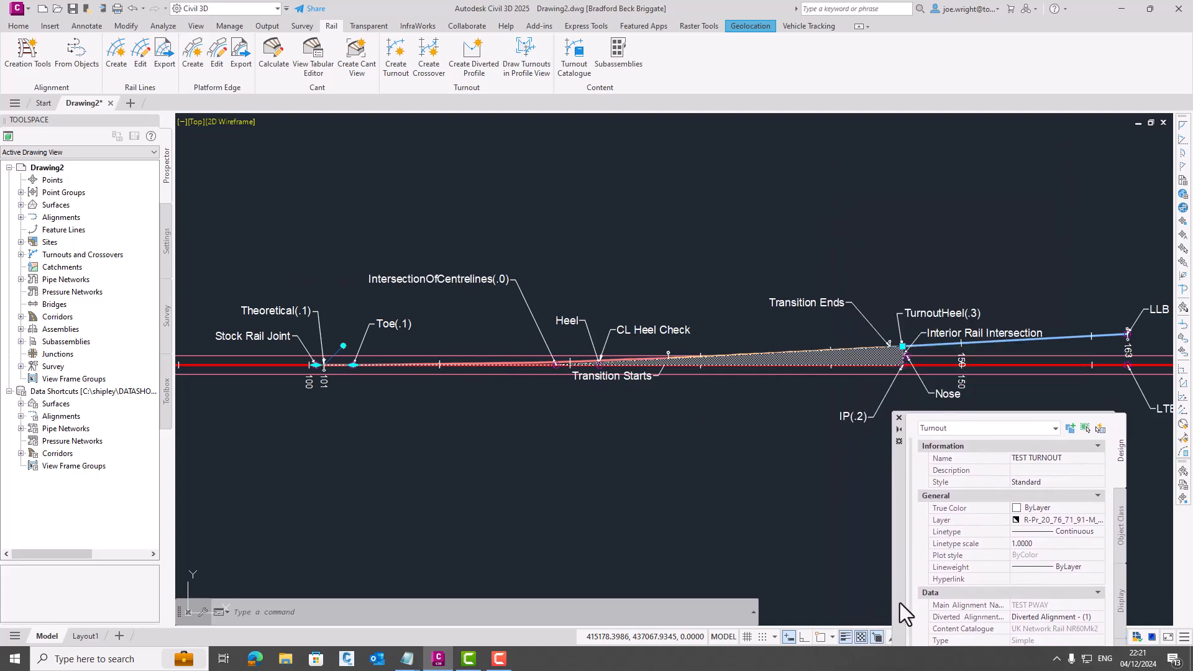
{"action": "left_click", "coordinate": [708, 436]}
{"action": "key", "text": "Escape"}
{"action": "mouse_move", "coordinate": [705, 430]}
{"action": "middle_mouse_down"}
{"action": "mouse_move", "coordinate": [648, 369]}
{"action": "mouse_move", "coordinate": [710, 372]}
{"action": "middle_mouse_up"}
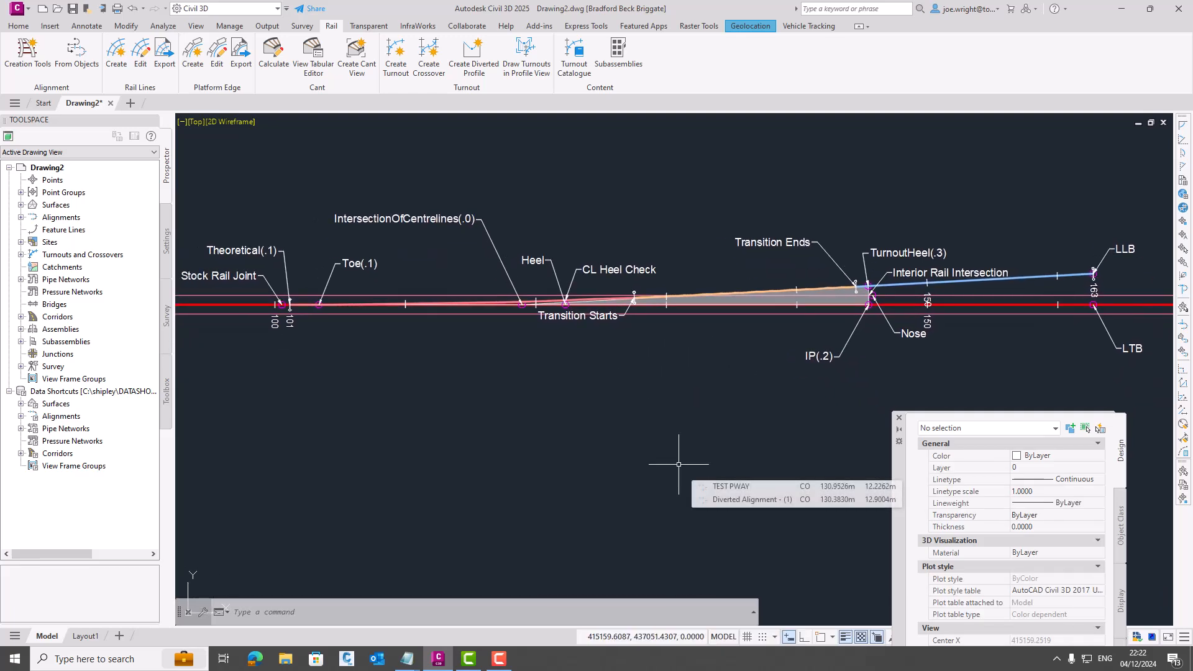
{"action": "left_click", "coordinate": [899, 417]}
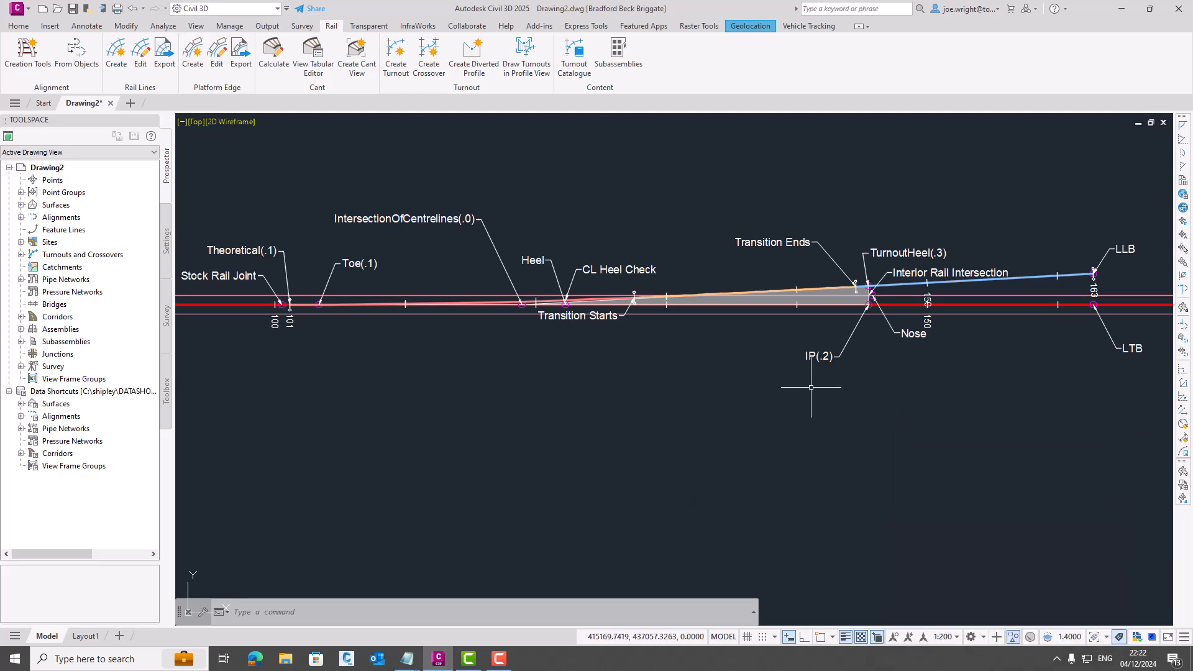
- Turn on the Bing Aerial online map behind the TEST PWAY alignment
{"action": "scroll", "coordinate": [747, 418], "scroll_direction": "down", "scroll_amount": 10}
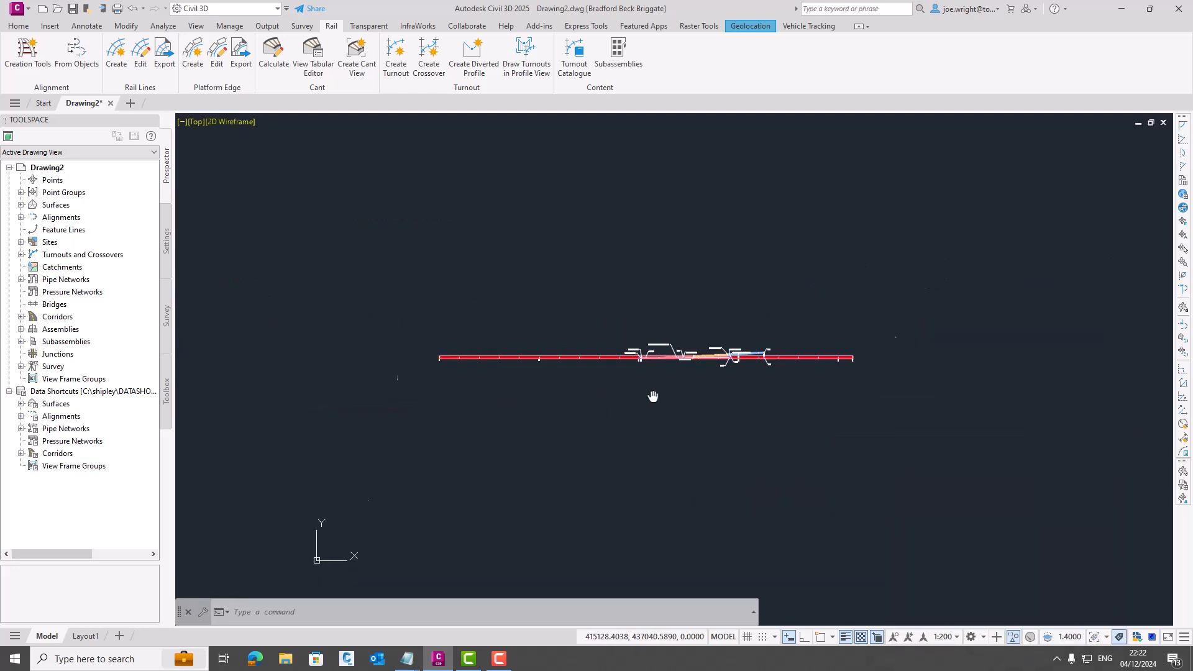
{"action": "middle_click_drag", "start_coordinate": [564, 356], "coordinate": [563, 356]}
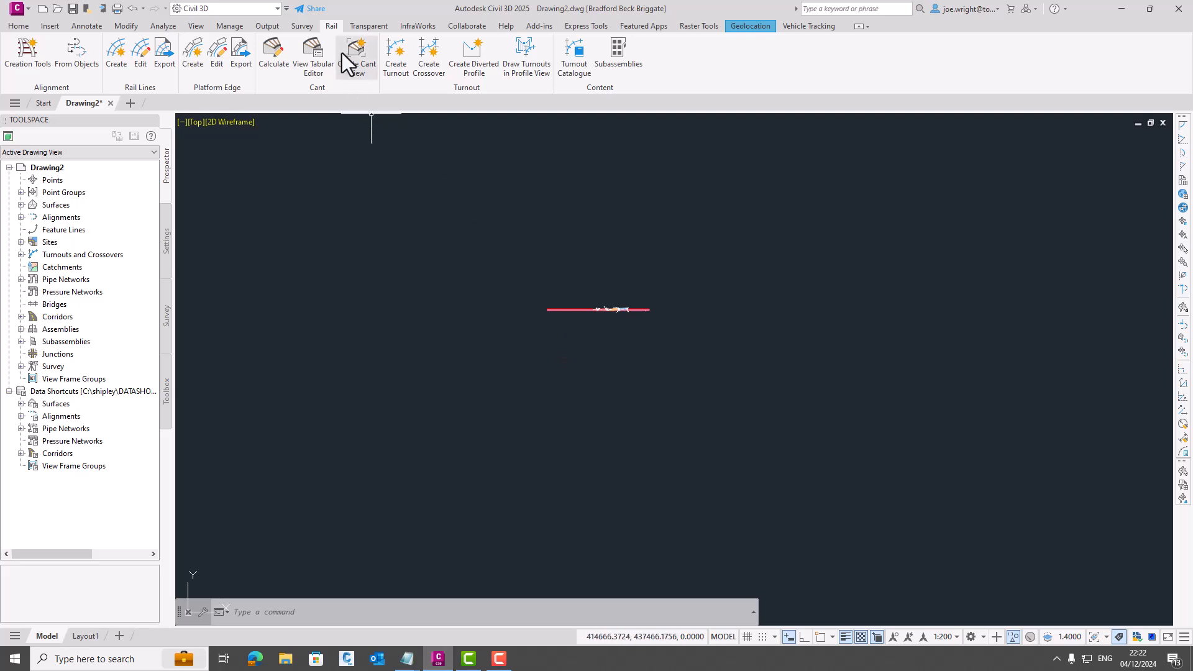
{"action": "left_click", "coordinate": [742, 27]}
{"action": "left_click", "coordinate": [172, 69]}
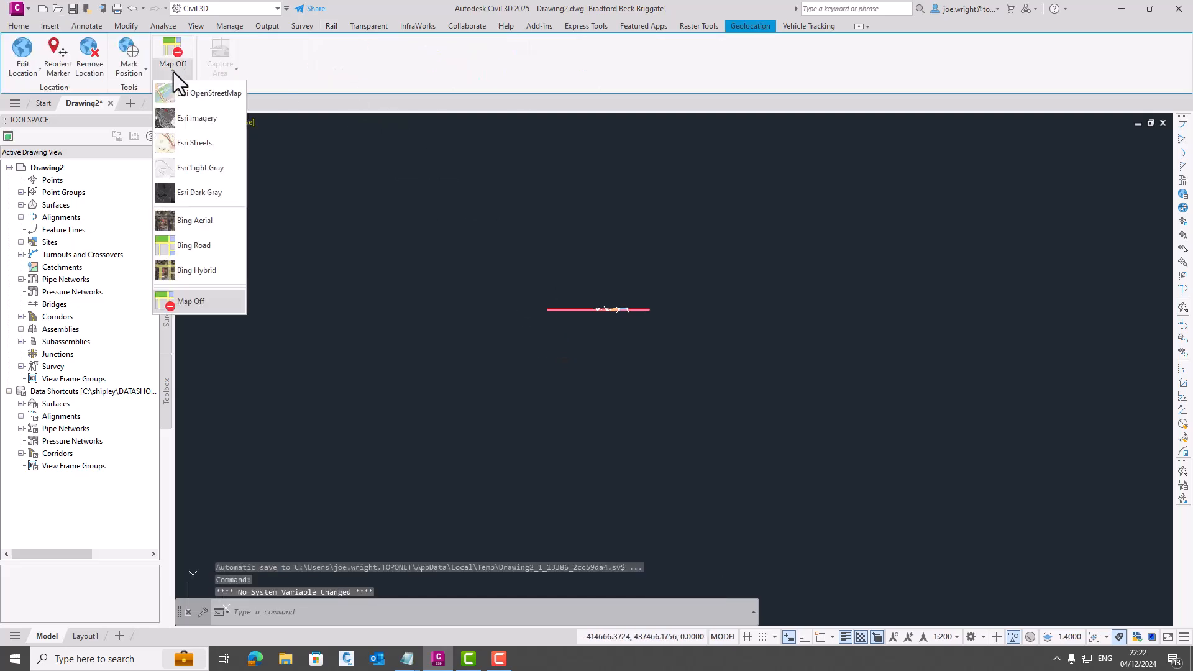
{"action": "left_click", "coordinate": [191, 228]}
{"action": "scroll", "coordinate": [405, 372], "scroll_direction": "up", "scroll_amount": 2}
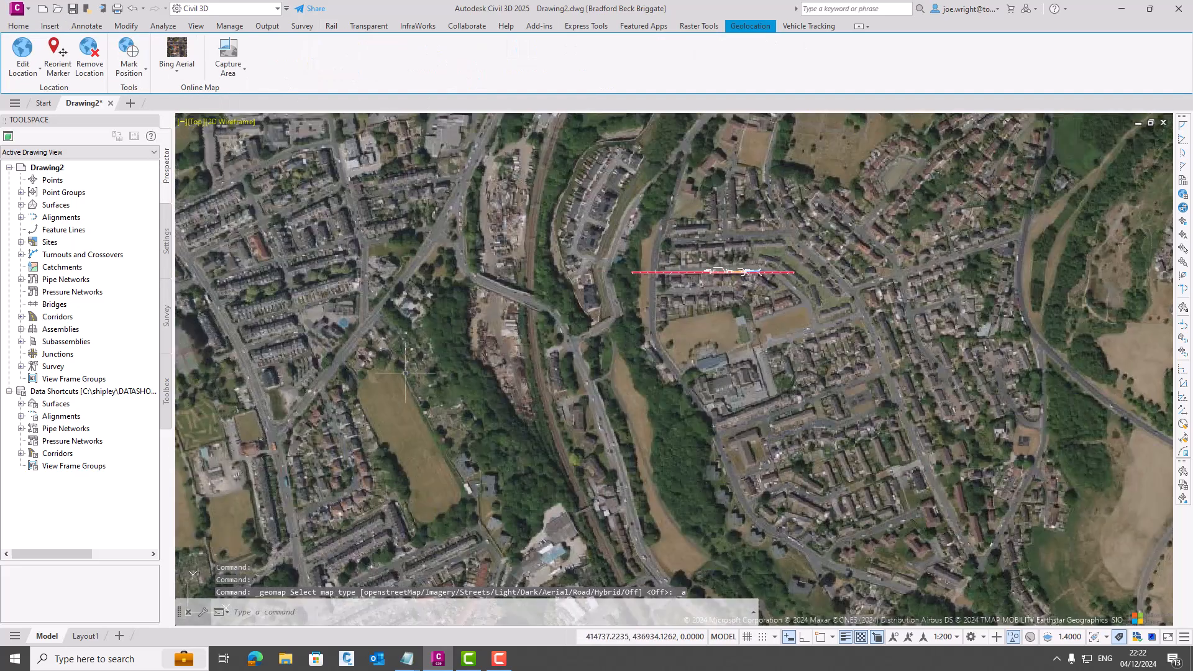
- Reference the PWAY - Bradford to Shipley rail alignment into the drawing from the data shortcuts
{"action": "left_click", "coordinate": [21, 416]}
{"action": "left_click", "coordinate": [33, 466]}
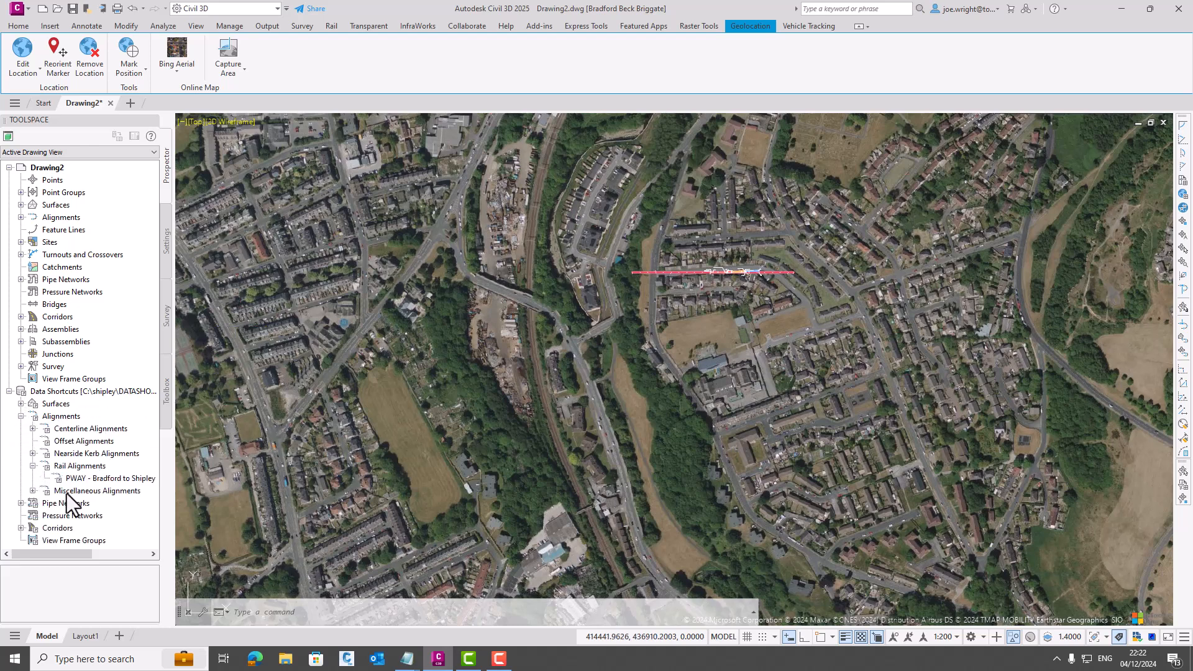
{"action": "right_click", "coordinate": [102, 479]}
{"action": "left_click", "coordinate": [151, 488]}
{"action": "left_click", "coordinate": [549, 456]}
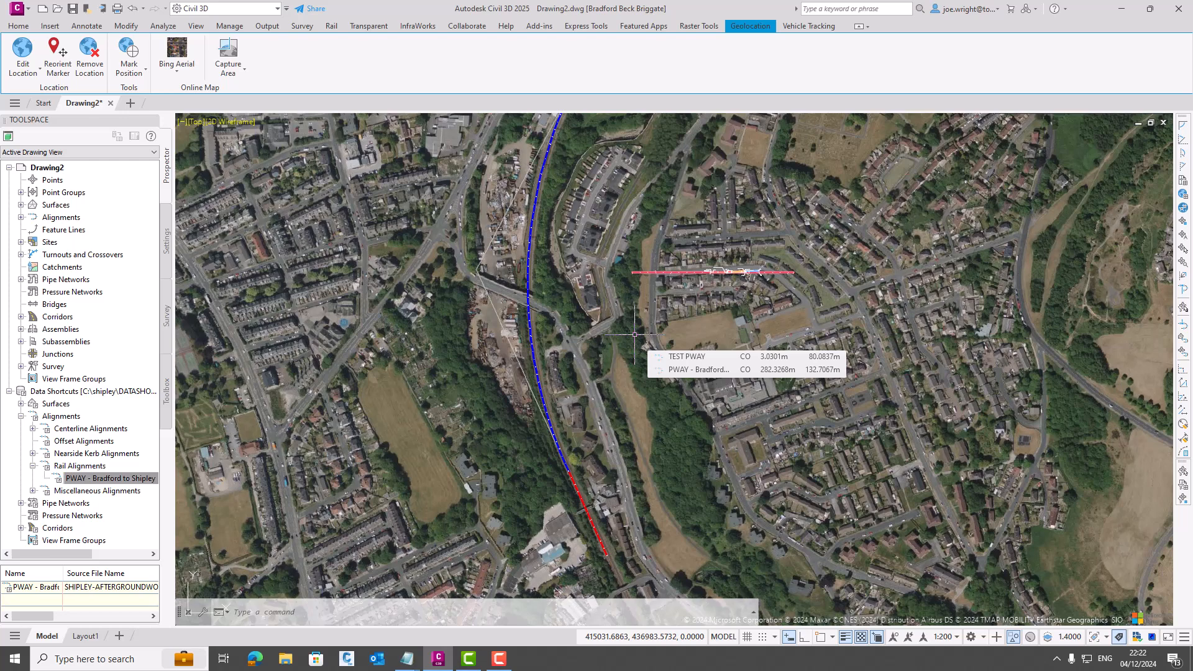
- Start a new turnout on the PWAY - Bradford to Shipley alignment at chainage 255
{"action": "scroll", "coordinate": [506, 319], "scroll_direction": "up", "scroll_amount": 5}
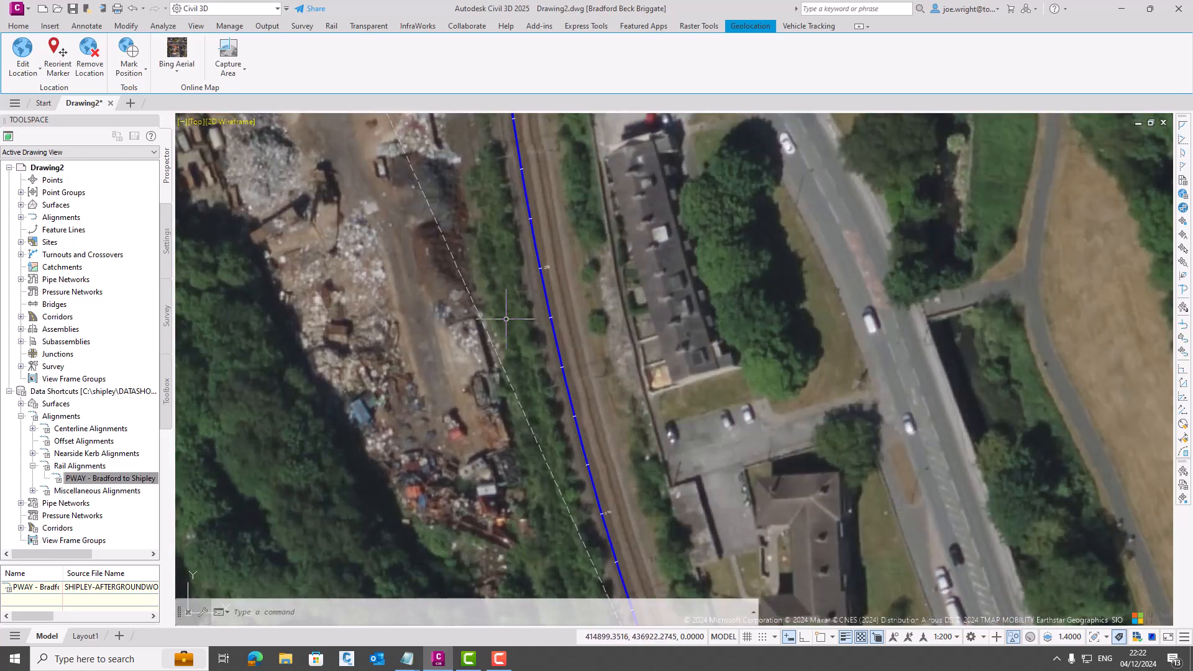
{"action": "middle_click_drag", "start_coordinate": [506, 319], "coordinate": [485, 471]}
{"action": "scroll", "coordinate": [497, 452], "scroll_direction": "up", "scroll_amount": 2}
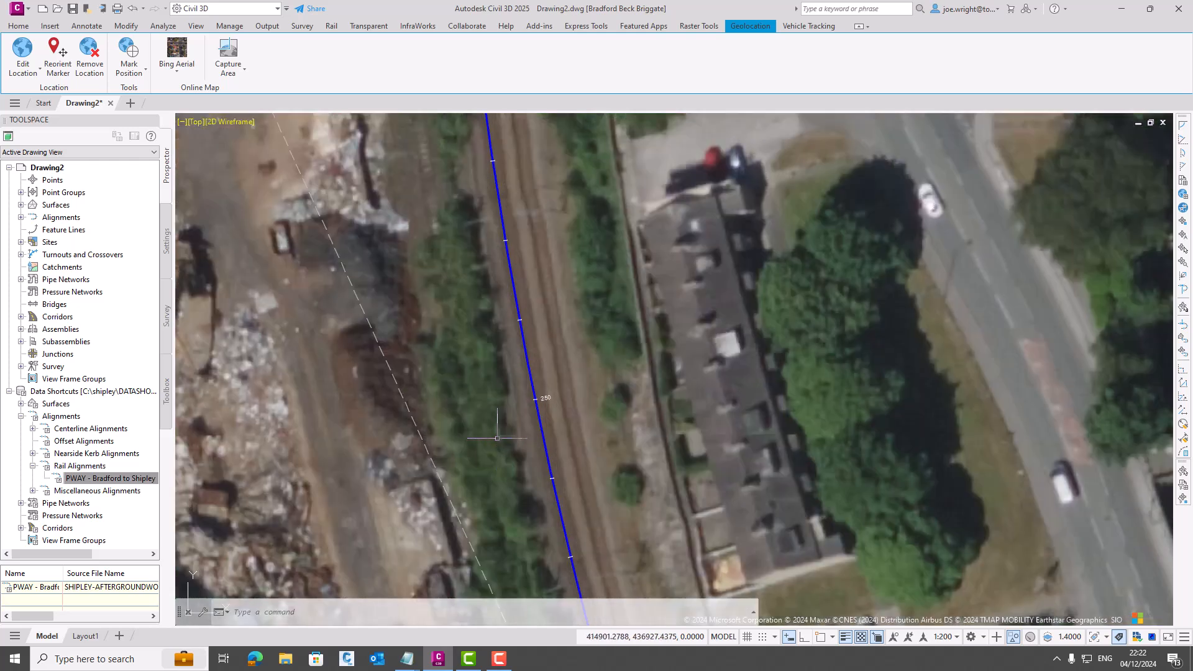
{"action": "scroll", "coordinate": [520, 396], "scroll_direction": "down", "scroll_amount": 3}
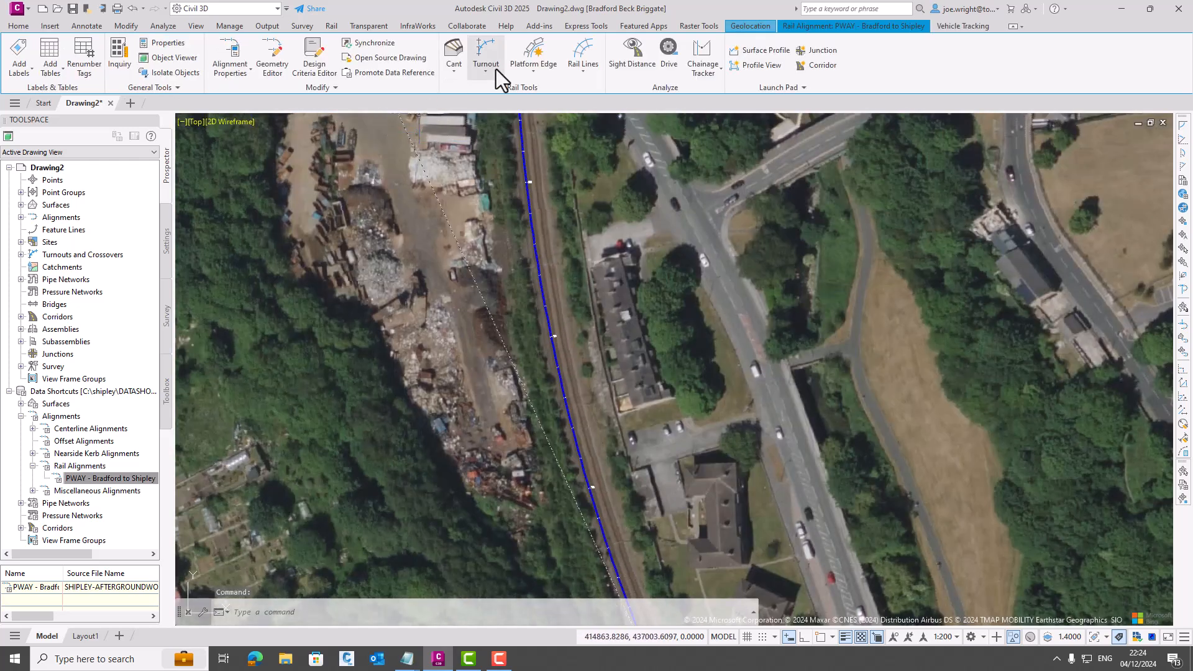
{"action": "left_click", "coordinate": [496, 69]}
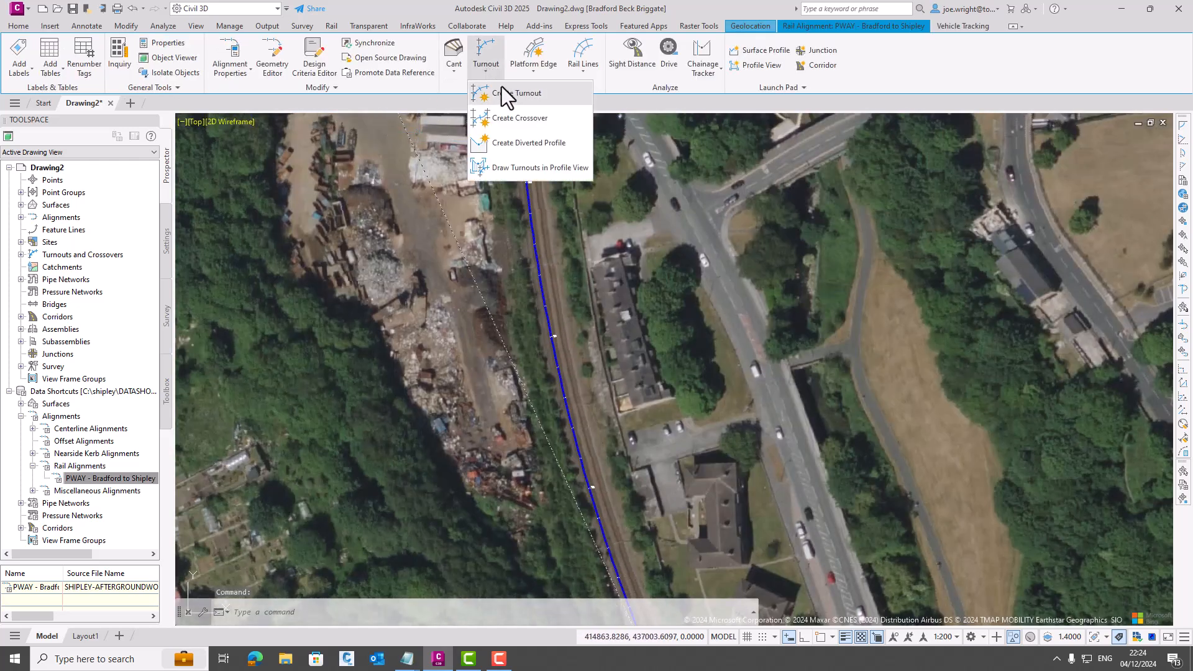
{"action": "left_click", "coordinate": [509, 99]}
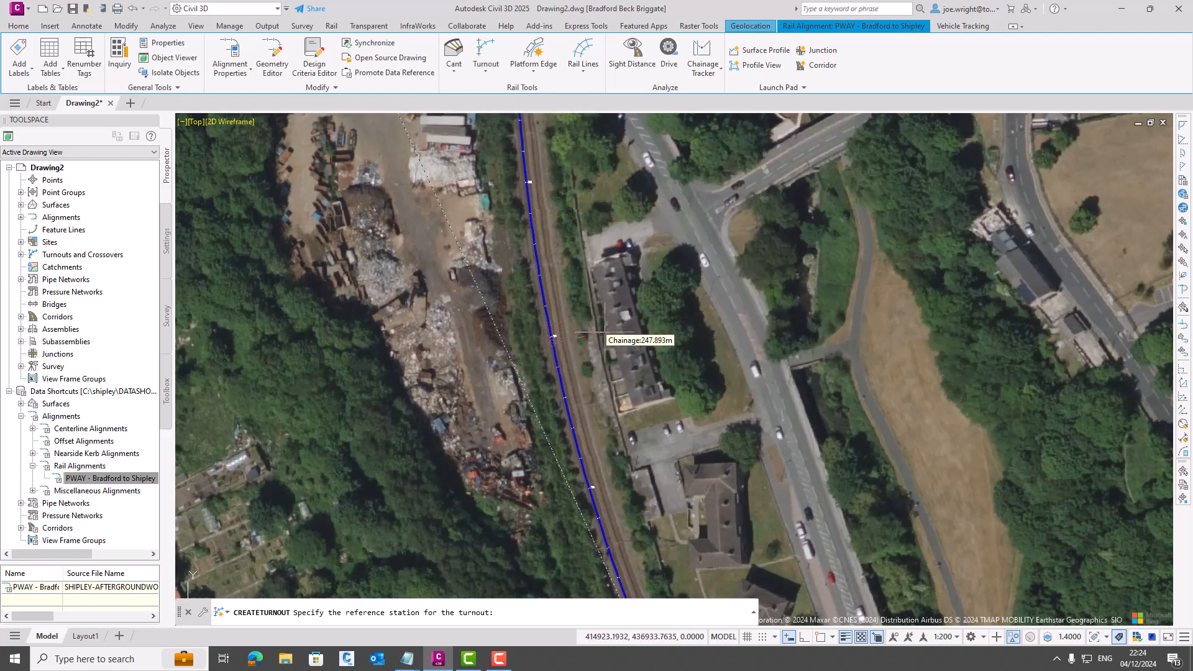
{"action": "type", "text": "255"}
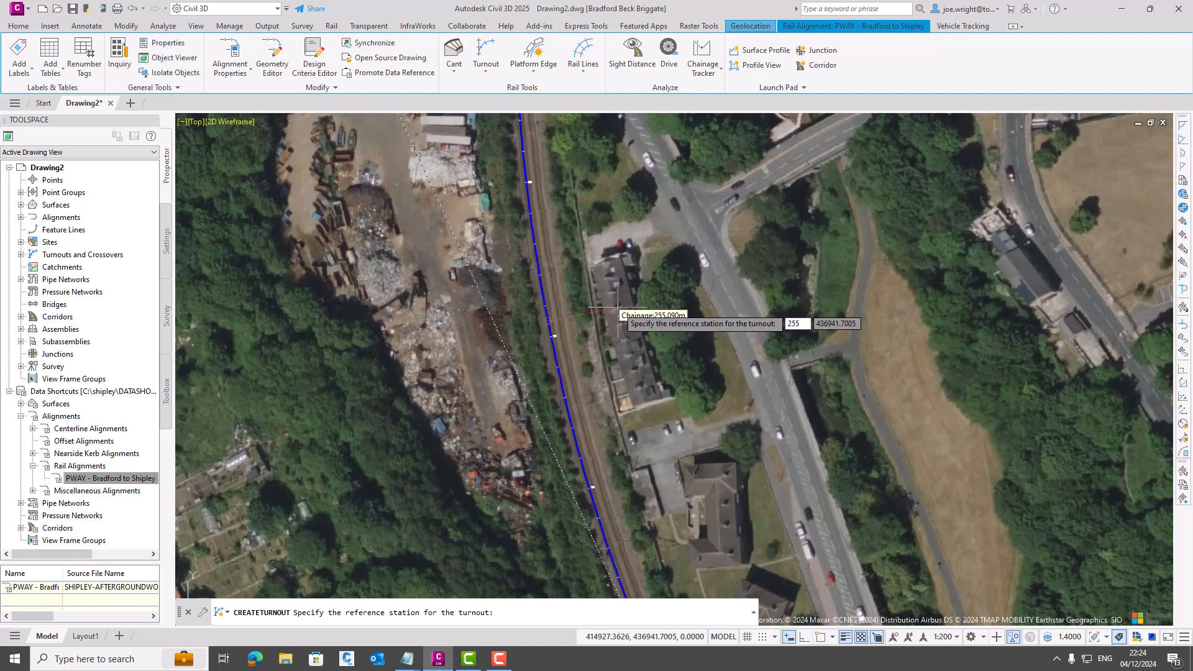
{"action": "key", "text": "Return"}
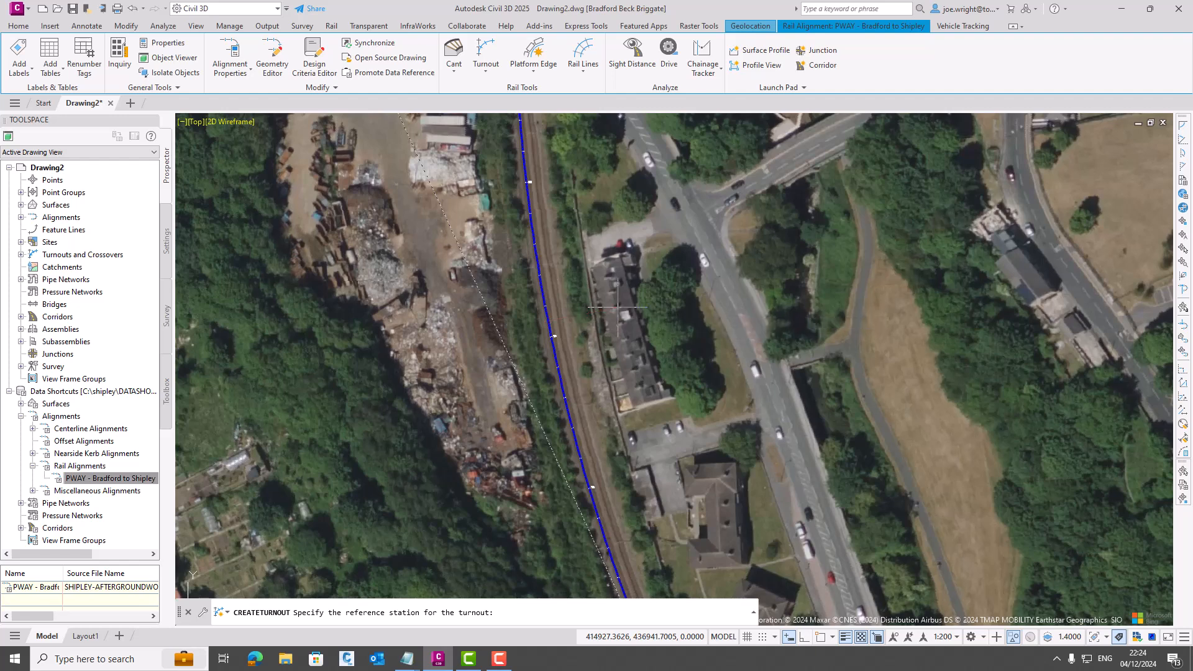
- Create the turnout as a 1 in 13 NR60 MK2 D13 with Point of Switch - Toe(.1) as its insertion point
{"action": "left_click", "coordinate": [669, 386]}
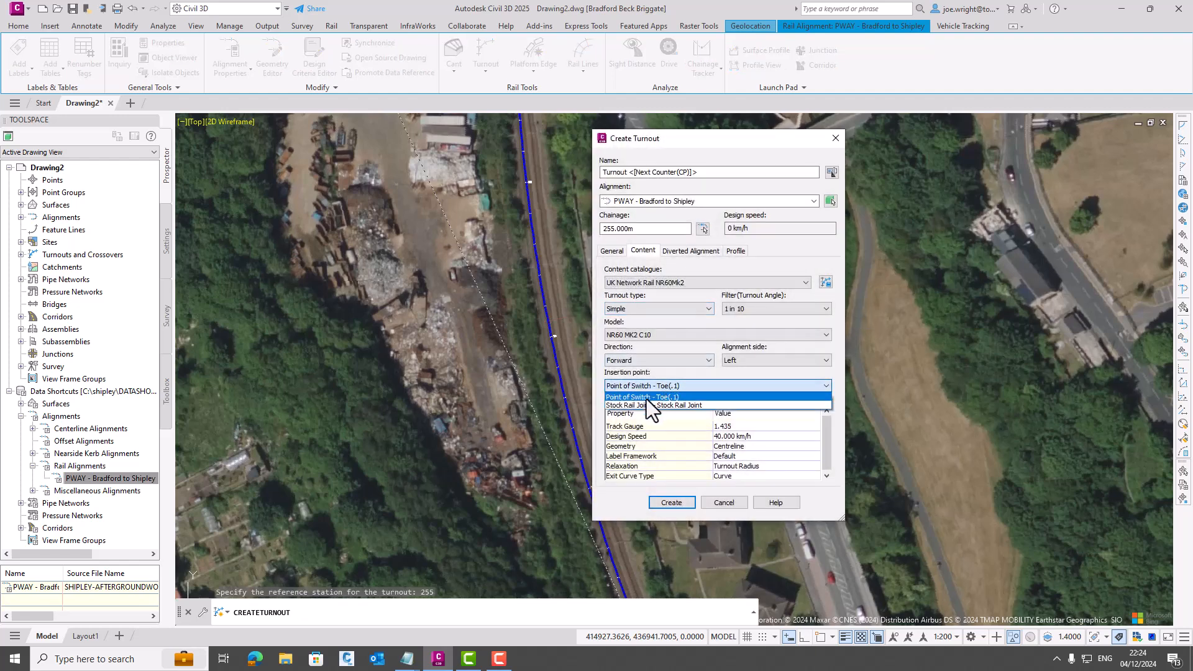
{"action": "left_click", "coordinate": [657, 398]}
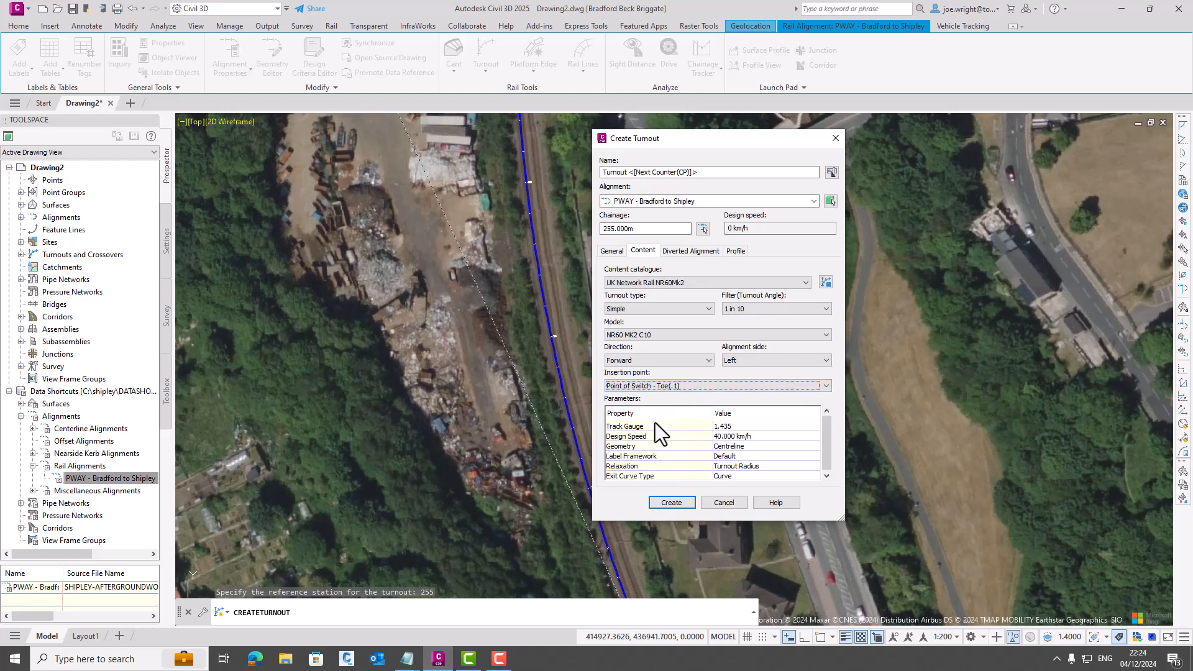
{"action": "left_click", "coordinate": [762, 307]}
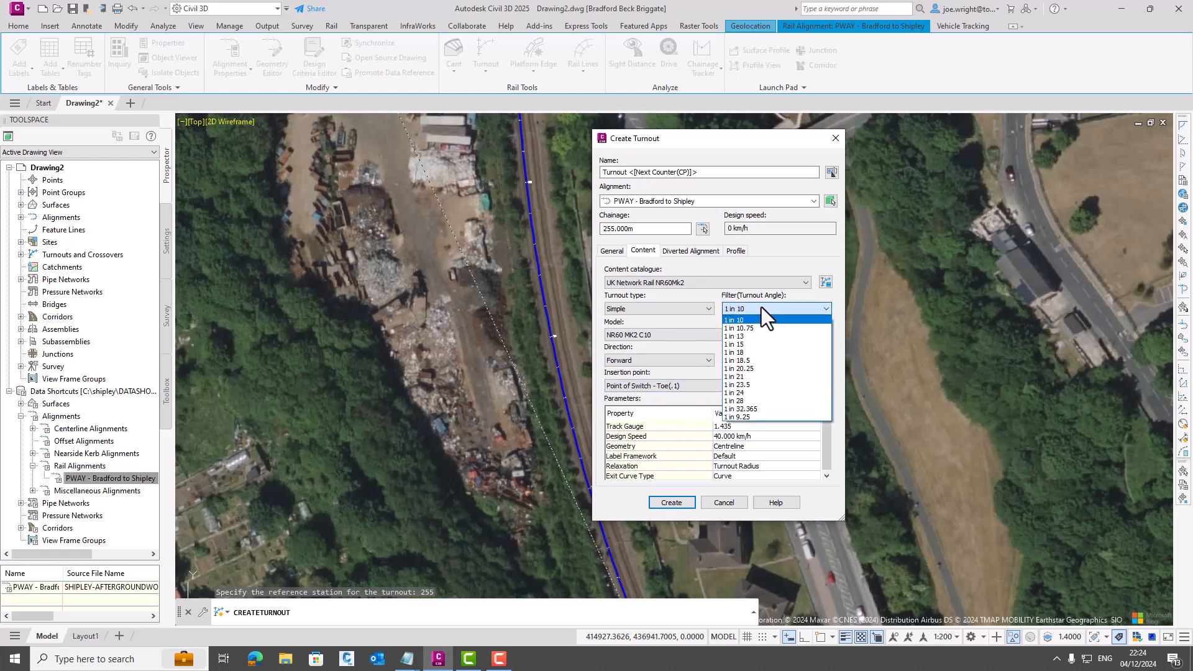
{"action": "left_click", "coordinate": [748, 336]}
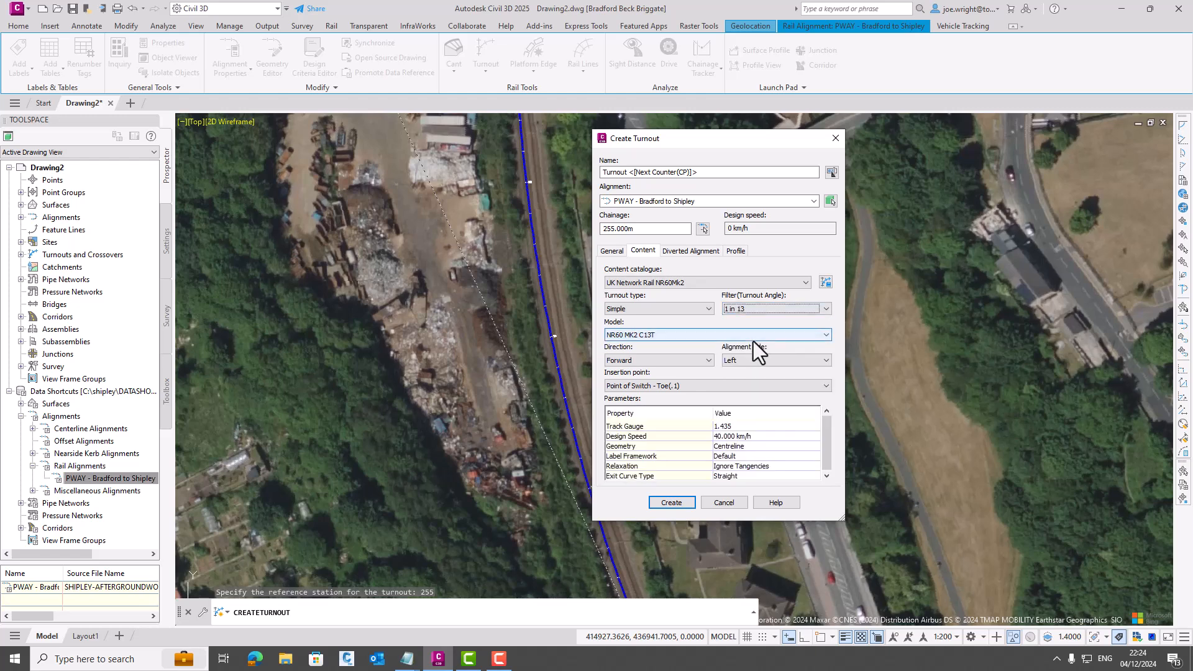
{"action": "left_click", "coordinate": [719, 335]}
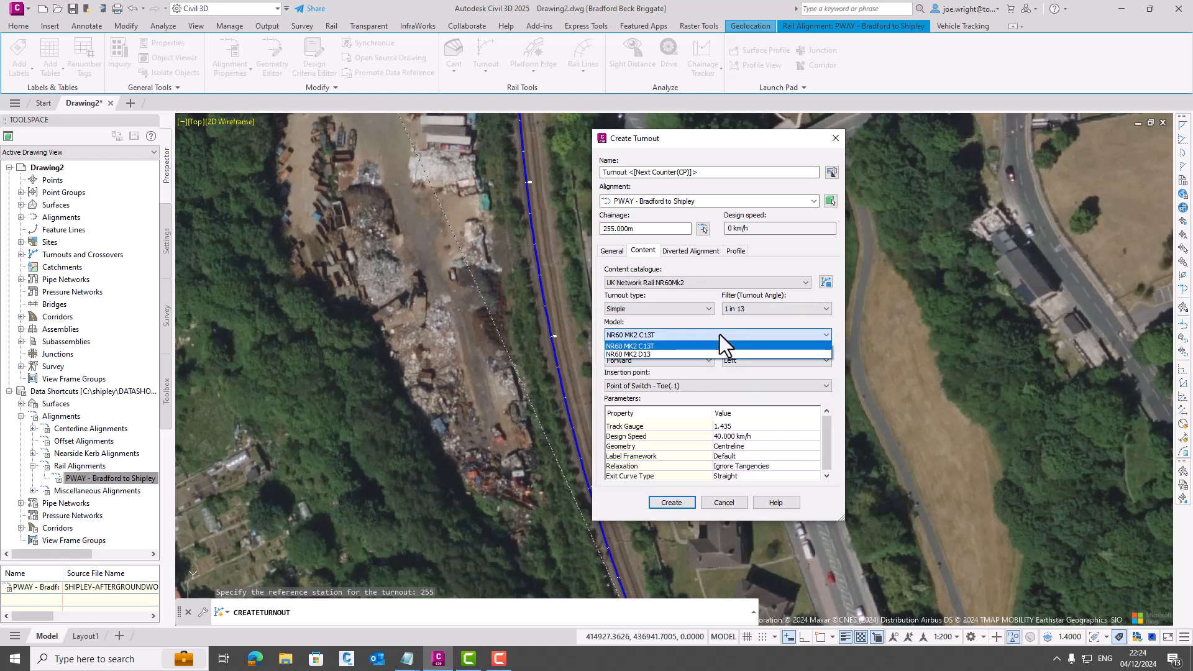
{"action": "left_click", "coordinate": [647, 354]}
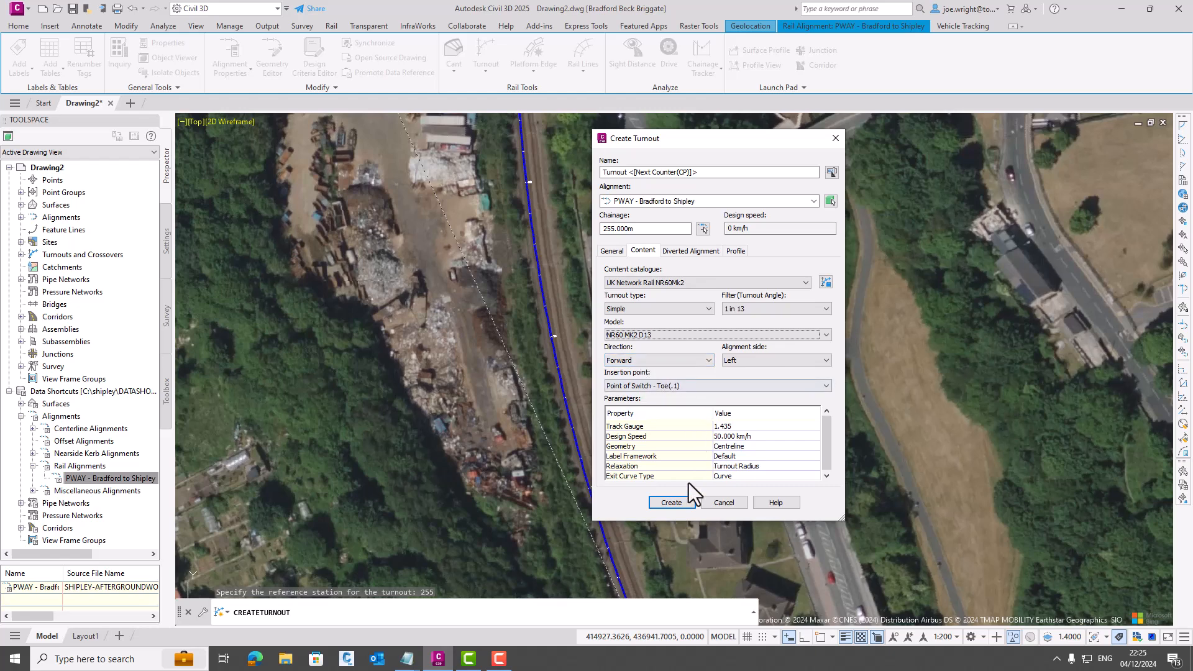
{"action": "left_click", "coordinate": [680, 503]}
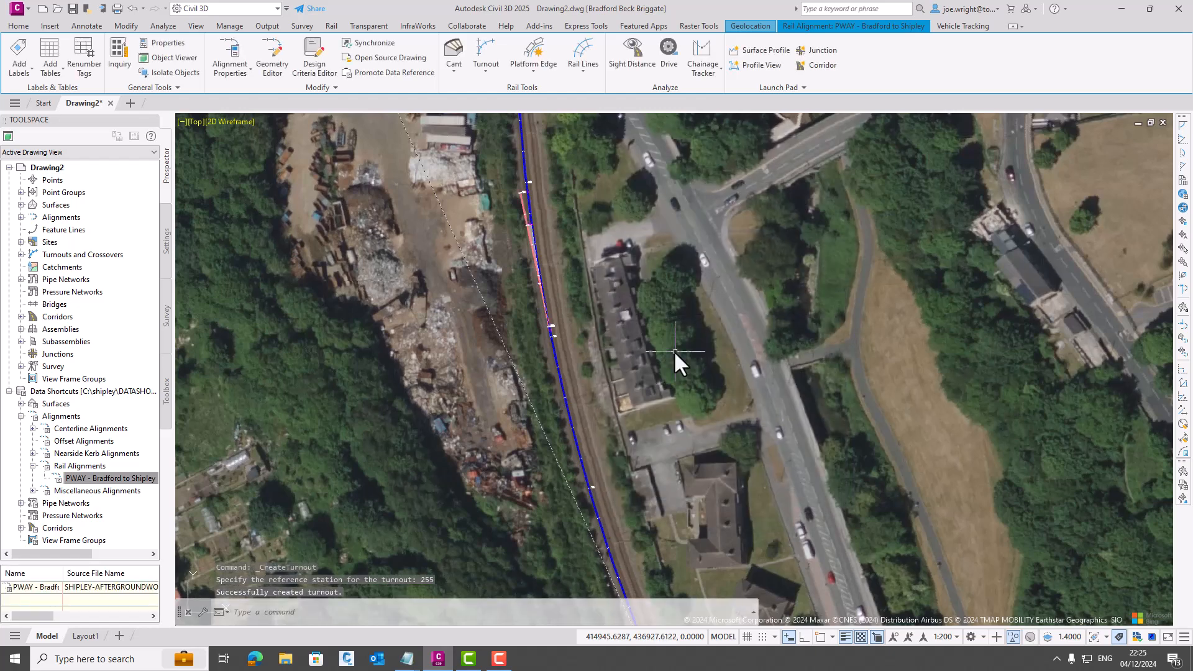
{"action": "scroll", "coordinate": [559, 261], "scroll_direction": "up", "scroll_amount": 2}
{"action": "mouse_move", "coordinate": [556, 262]}
{"action": "middle_mouse_down"}
{"action": "mouse_move", "coordinate": [584, 278]}
{"action": "mouse_move", "coordinate": [602, 328]}
{"action": "middle_mouse_up"}
{"action": "scroll", "coordinate": [570, 287], "scroll_direction": "up", "scroll_amount": 2}
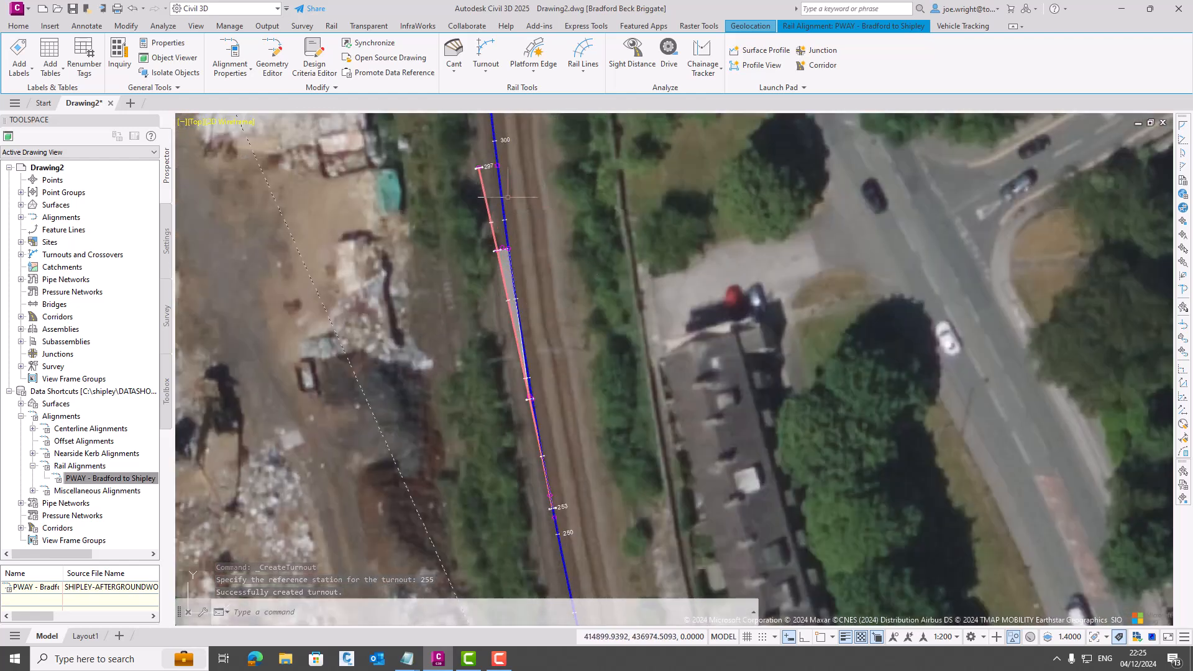
- Set the label framework of the turnout on the Bradford to Shipley alignment to Extended
{"action": "left_click", "coordinate": [503, 243]}
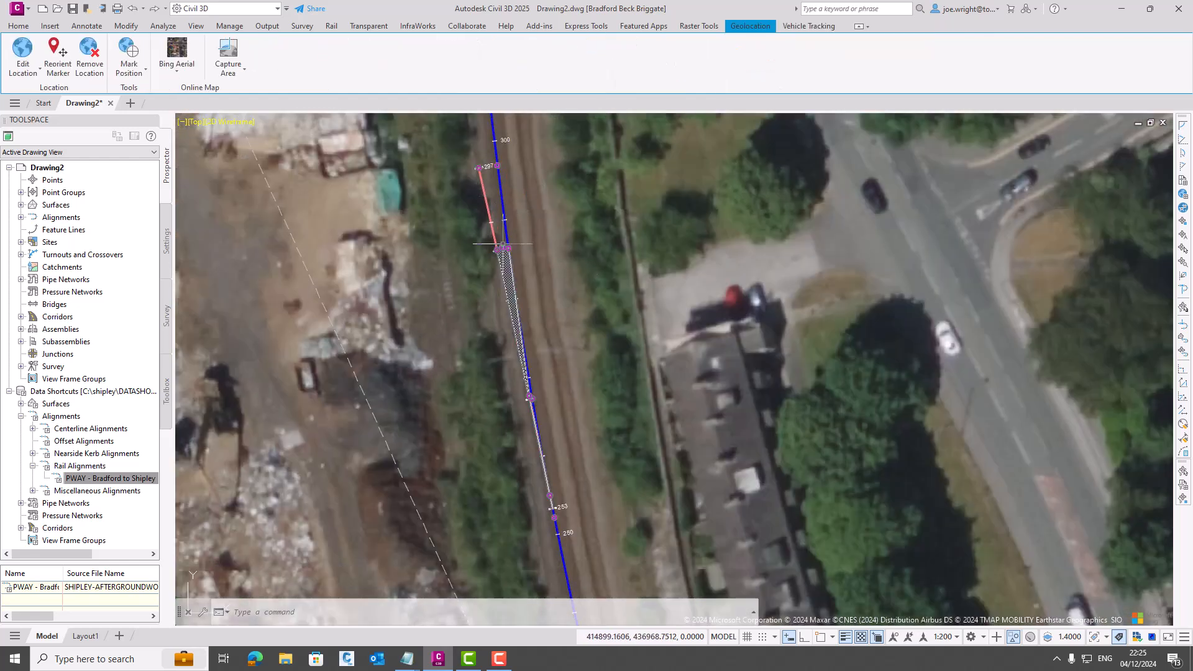
{"action": "right_click", "coordinate": [746, 235]}
{"action": "left_click", "coordinate": [796, 338]}
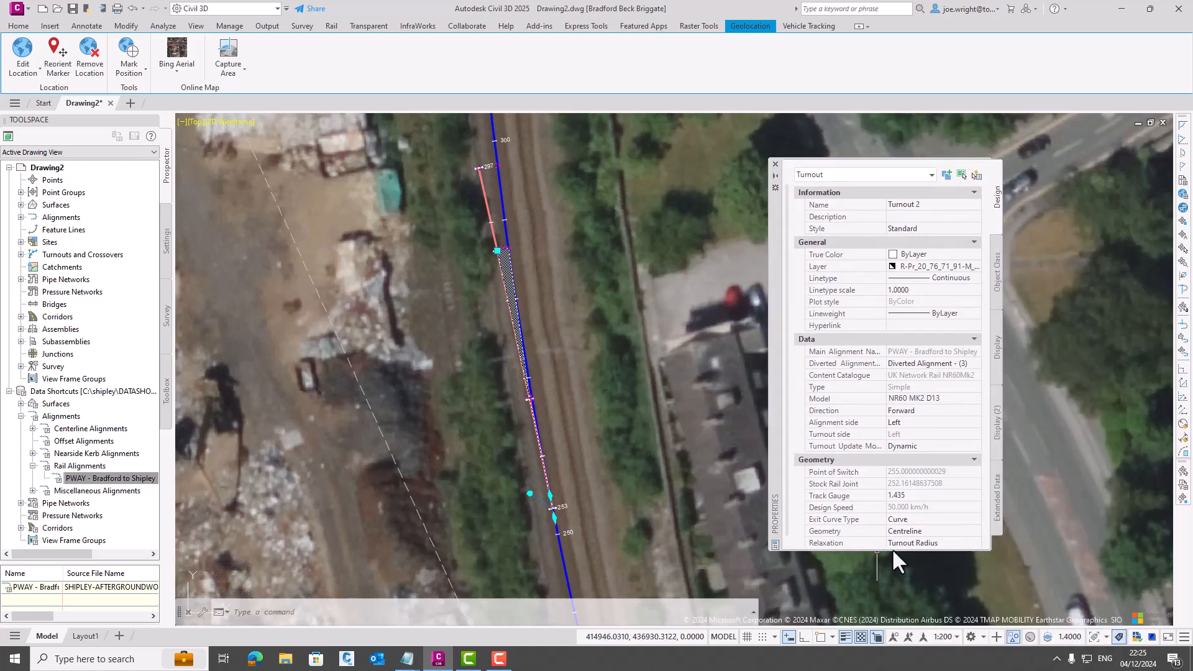
{"action": "left_click", "coordinate": [911, 555]}
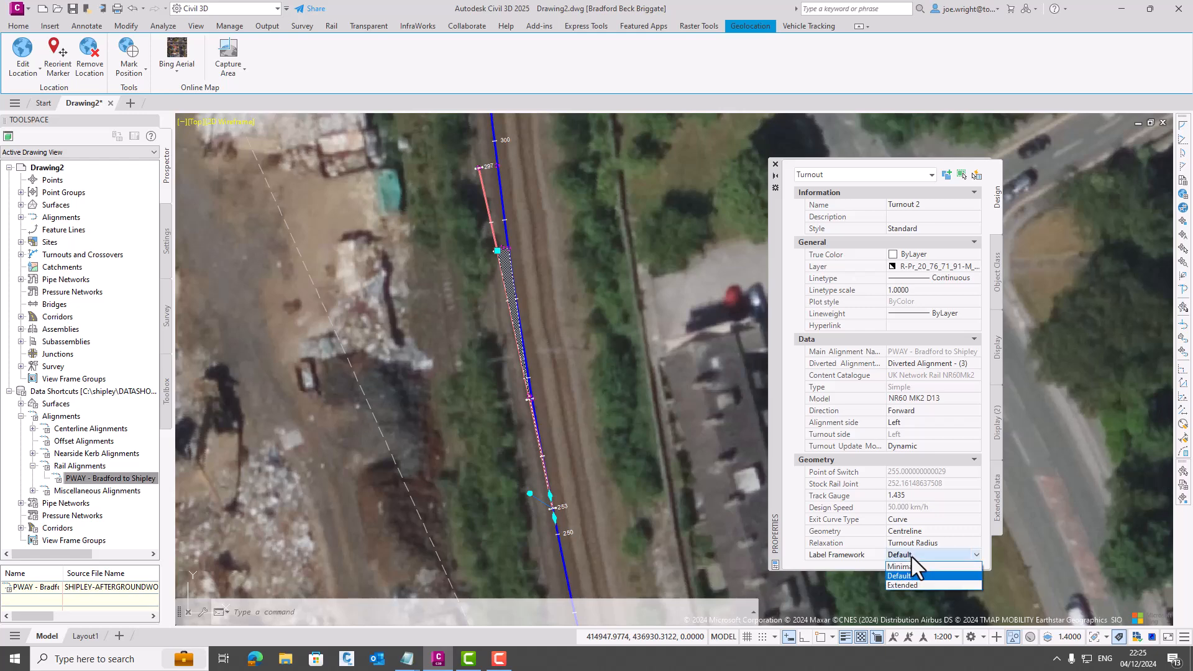
{"action": "left_click", "coordinate": [907, 584]}
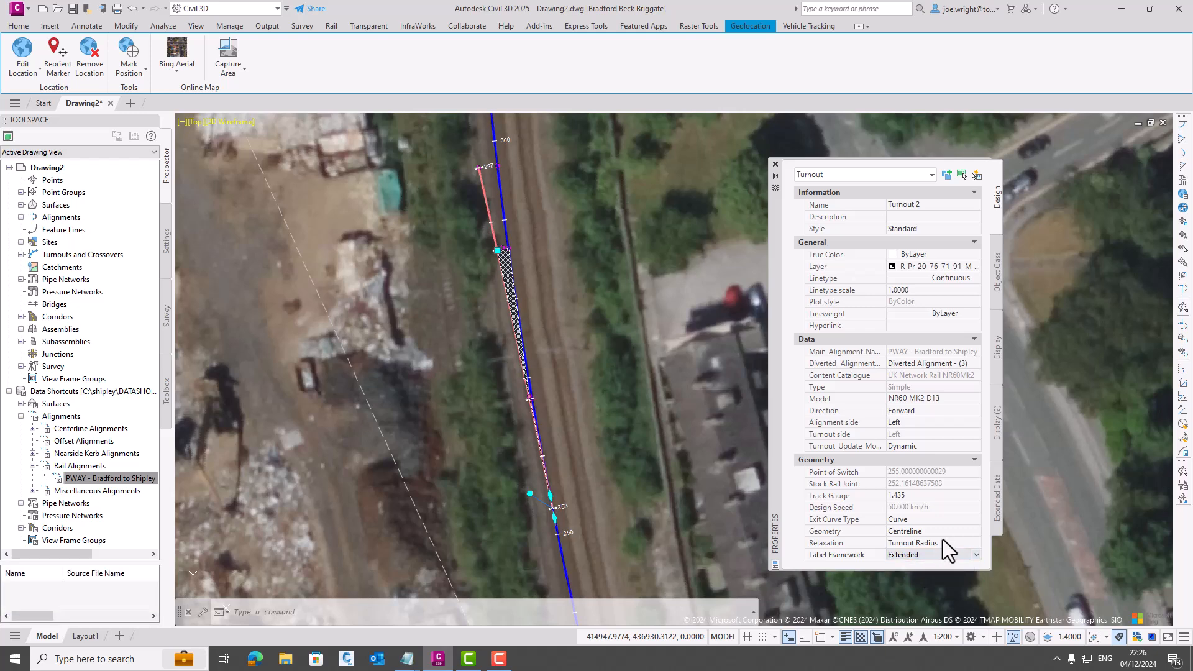
{"action": "left_click", "coordinate": [776, 164]}
- Import the UKIE critical points label set for this turnout and apply it
{"action": "right_click", "coordinate": [569, 178]}
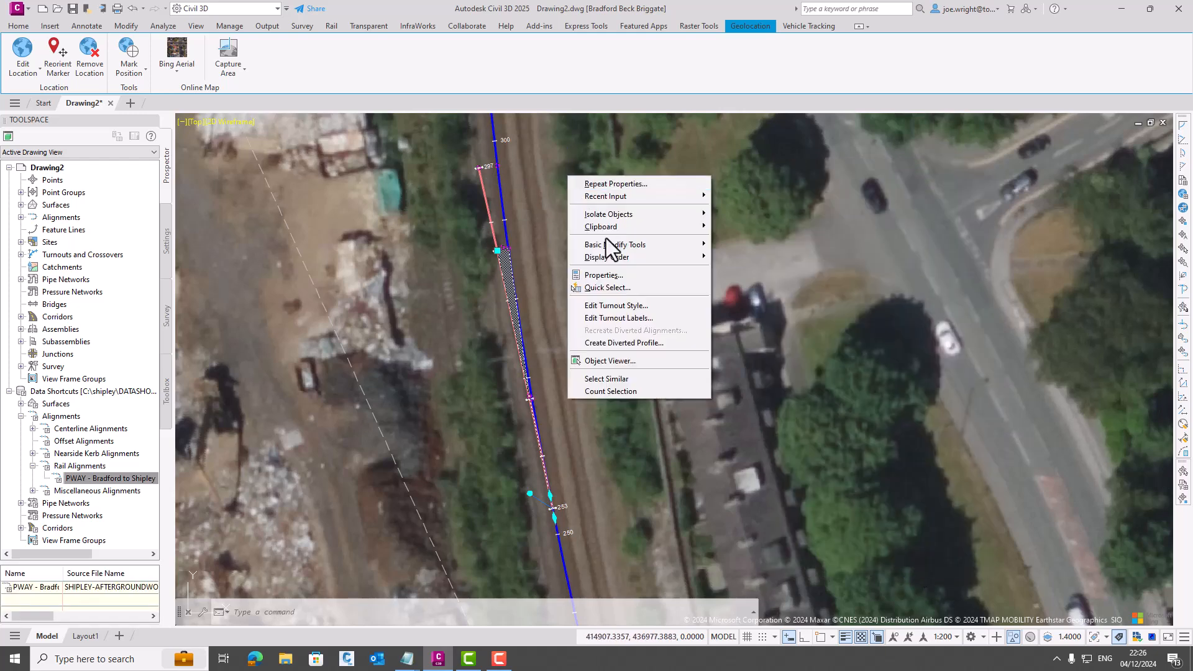
{"action": "left_click", "coordinate": [632, 319]}
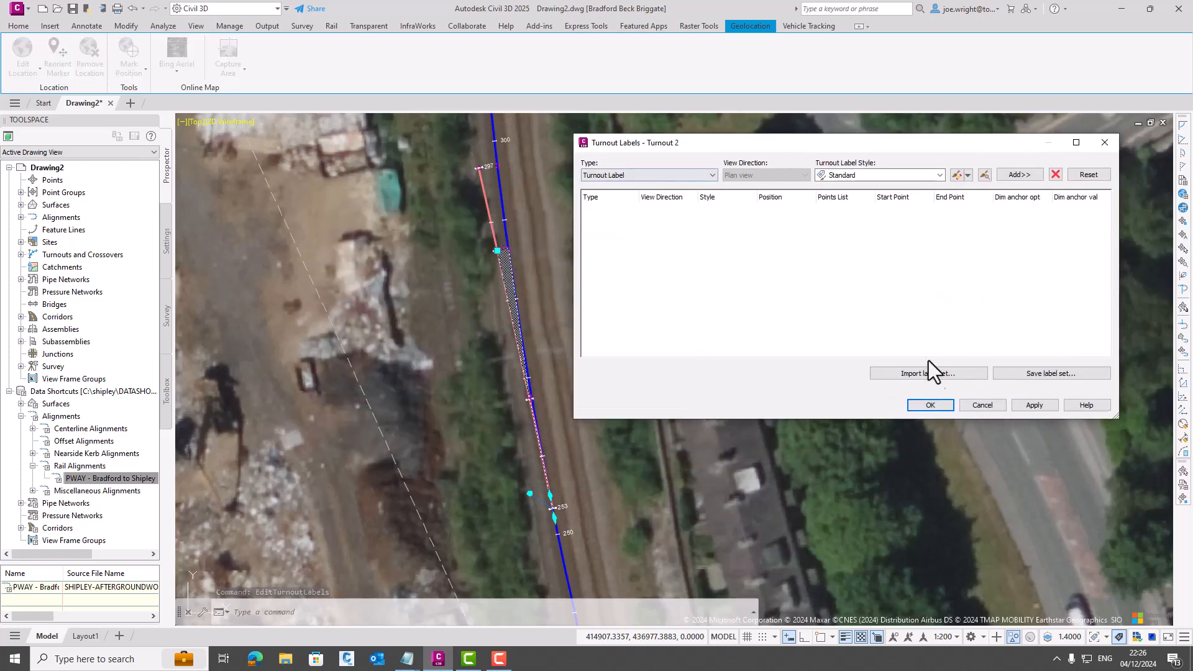
{"action": "left_click", "coordinate": [926, 367]}
{"action": "left_click", "coordinate": [829, 390]}
{"action": "left_click", "coordinate": [807, 417]}
{"action": "left_click", "coordinate": [812, 449]}
{"action": "left_click", "coordinate": [1033, 404]}
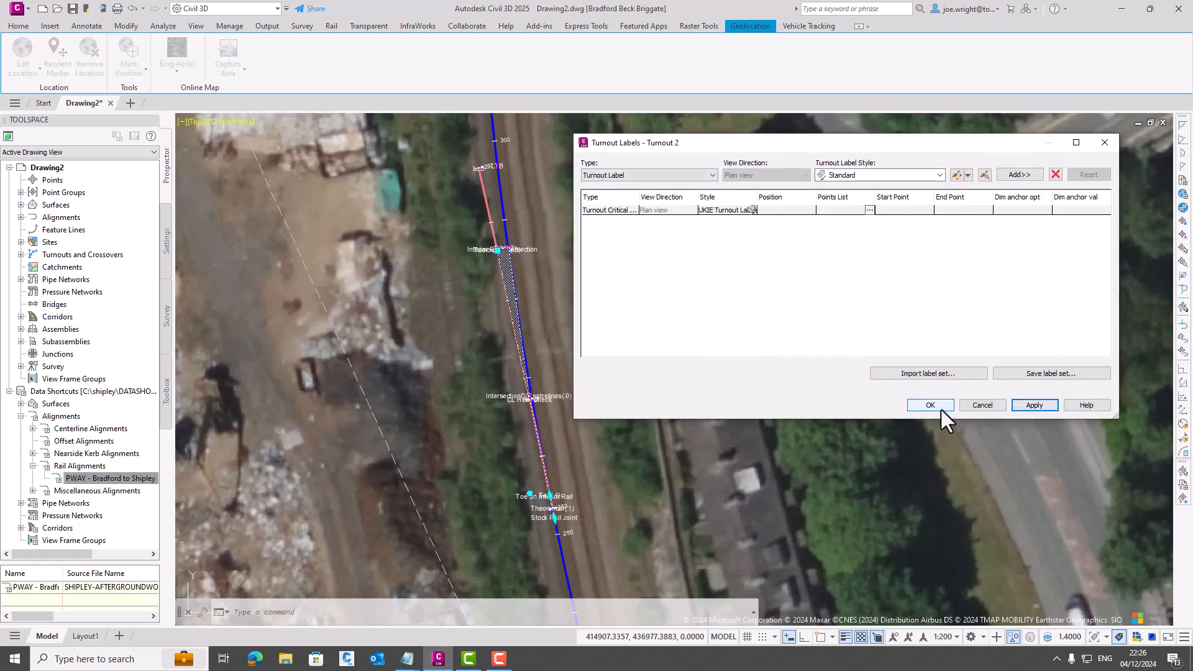
{"action": "left_click", "coordinate": [938, 405]}
{"action": "key", "text": "Escape"}
- Move the Nose, IP(.2), Interior Rail Intersection and TurnoutHeel(.3) labels clear of the track on leaders
{"action": "scroll", "coordinate": [490, 224], "scroll_direction": "up", "scroll_amount": 4}
{"action": "left_click", "coordinate": [542, 289]}
{"action": "left_click", "coordinate": [538, 287]}
{"action": "left_click", "coordinate": [594, 246]}
{"action": "left_click", "coordinate": [523, 288]}
{"action": "left_click", "coordinate": [566, 210]}
{"action": "left_click", "coordinate": [523, 288]}
{"action": "left_click", "coordinate": [582, 327]}
{"action": "left_click", "coordinate": [509, 291]}
{"action": "left_click", "coordinate": [469, 323]}
- Move the Stock Rail Joint and Toe(.1) labels at the switch end out to the east side of the track
{"action": "middle_click_drag", "start_coordinate": [613, 301], "coordinate": [573, 180]}
{"action": "left_click", "coordinate": [551, 549]}
{"action": "left_click", "coordinate": [518, 564]}
{"action": "middle_click_drag", "start_coordinate": [556, 362], "coordinate": [534, 166]}
{"action": "scroll", "coordinate": [537, 231], "scroll_direction": "down", "scroll_amount": 4}
{"action": "scroll", "coordinate": [555, 376], "scroll_direction": "up", "scroll_amount": 6}
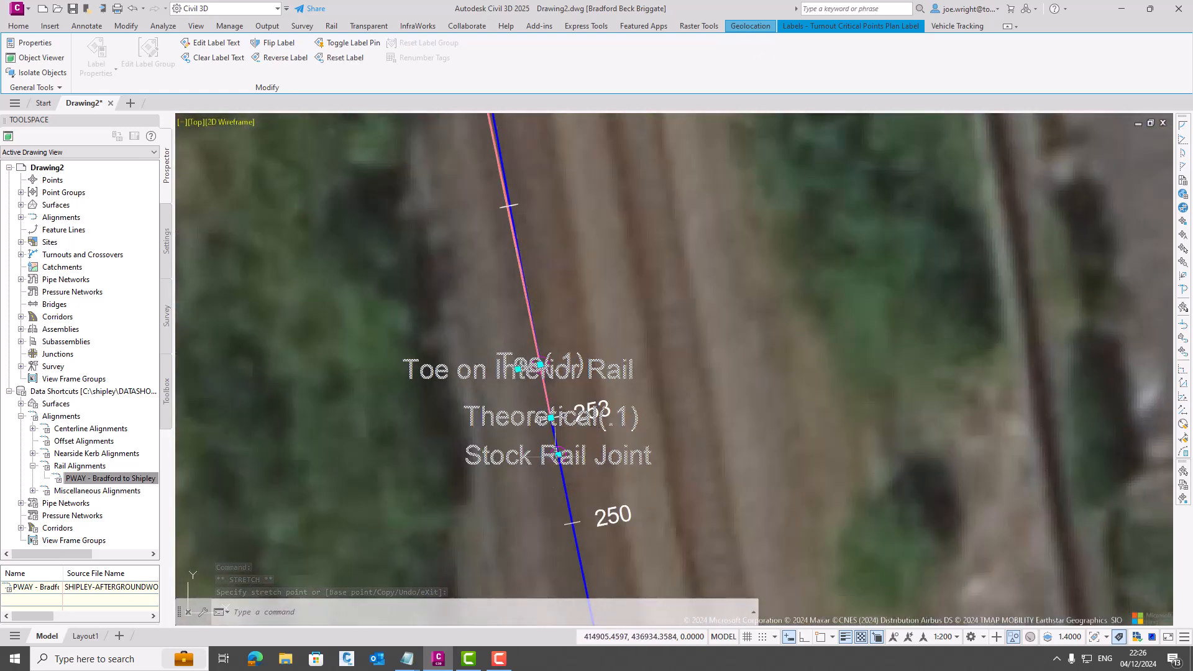
{"action": "left_click", "coordinate": [681, 470]}
{"action": "left_click", "coordinate": [540, 364]}
{"action": "left_click", "coordinate": [631, 289]}
- Move the Toe on Interior Rail and Theoretical(.1) labels out to the west side of the track
{"action": "left_click", "coordinate": [518, 370]}
{"action": "left_click", "coordinate": [424, 396]}
{"action": "key", "text": "Escape"}
{"action": "key", "text": "Escape"}
{"action": "left_click", "coordinate": [607, 413]}
{"action": "left_click", "coordinate": [550, 418]}
{"action": "left_click", "coordinate": [484, 448]}
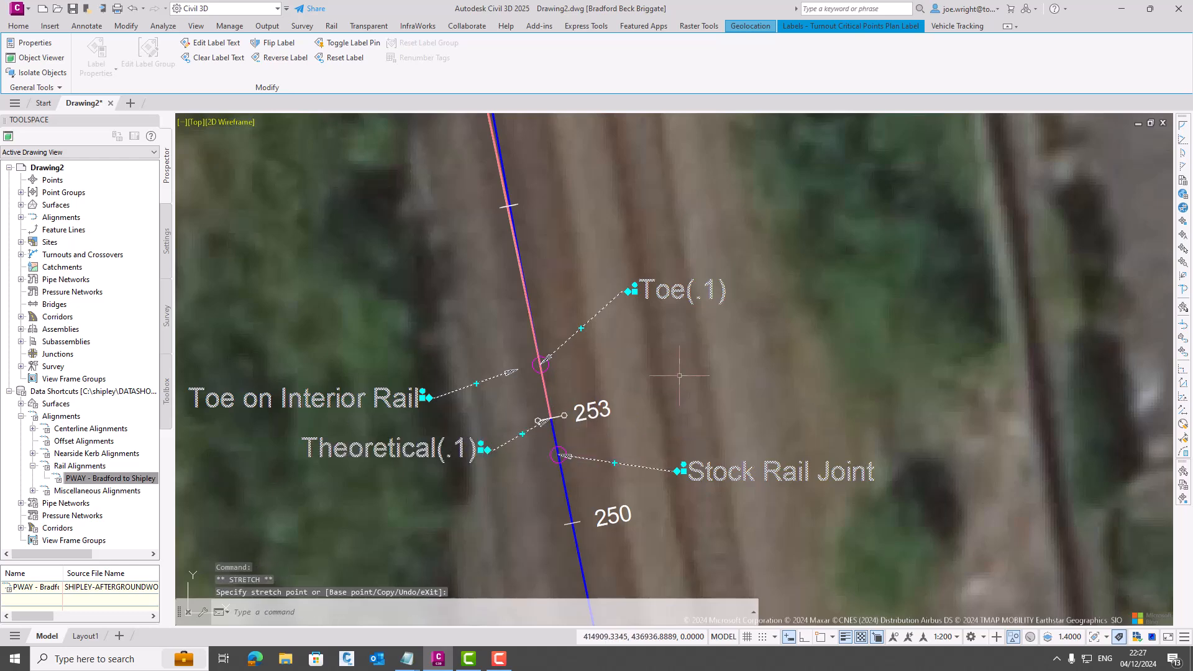
{"action": "key", "text": "Escape"}
- Create left and right rail lines along the PWAY - Bradford to Shipley alignment
{"action": "scroll", "coordinate": [769, 304], "scroll_direction": "down", "scroll_amount": 4}
{"action": "middle_click_drag", "start_coordinate": [768, 304], "coordinate": [715, 431]}
{"action": "middle_click_drag", "start_coordinate": [649, 209], "coordinate": [644, 368]}
{"action": "middle_click_drag", "start_coordinate": [638, 149], "coordinate": [638, 243]}
{"action": "scroll", "coordinate": [566, 220], "scroll_direction": "up", "scroll_amount": 2}
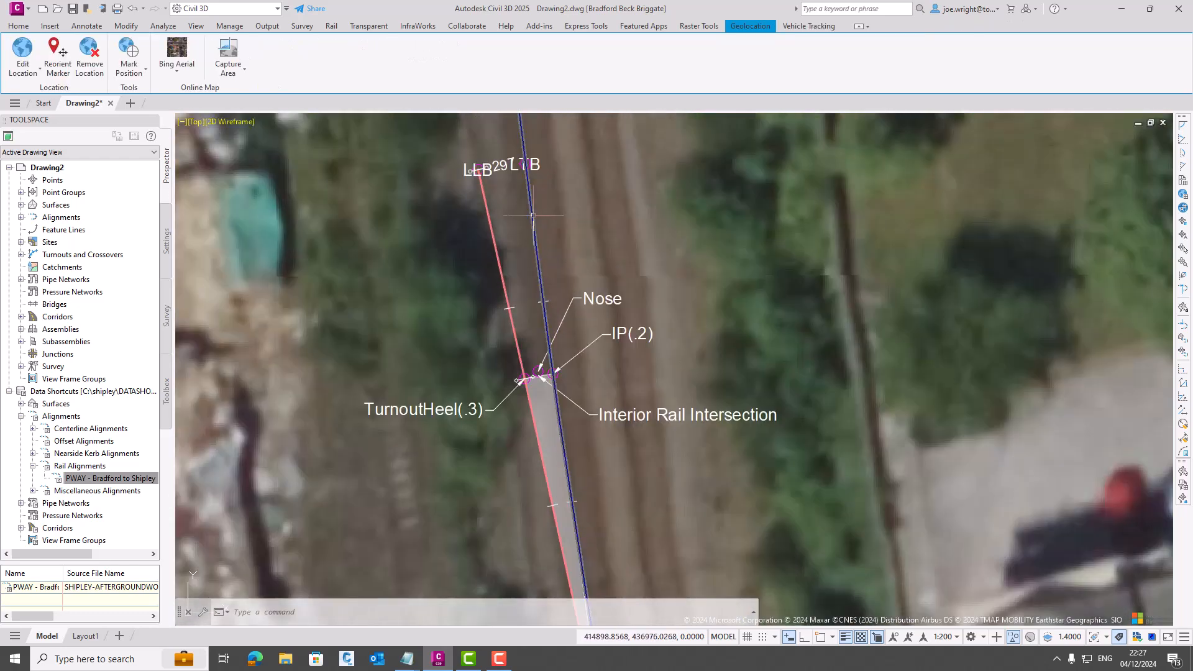
{"action": "left_click", "coordinate": [532, 215]}
{"action": "left_click", "coordinate": [583, 70]}
{"action": "left_click", "coordinate": [606, 95]}
{"action": "left_click", "coordinate": [563, 526]}
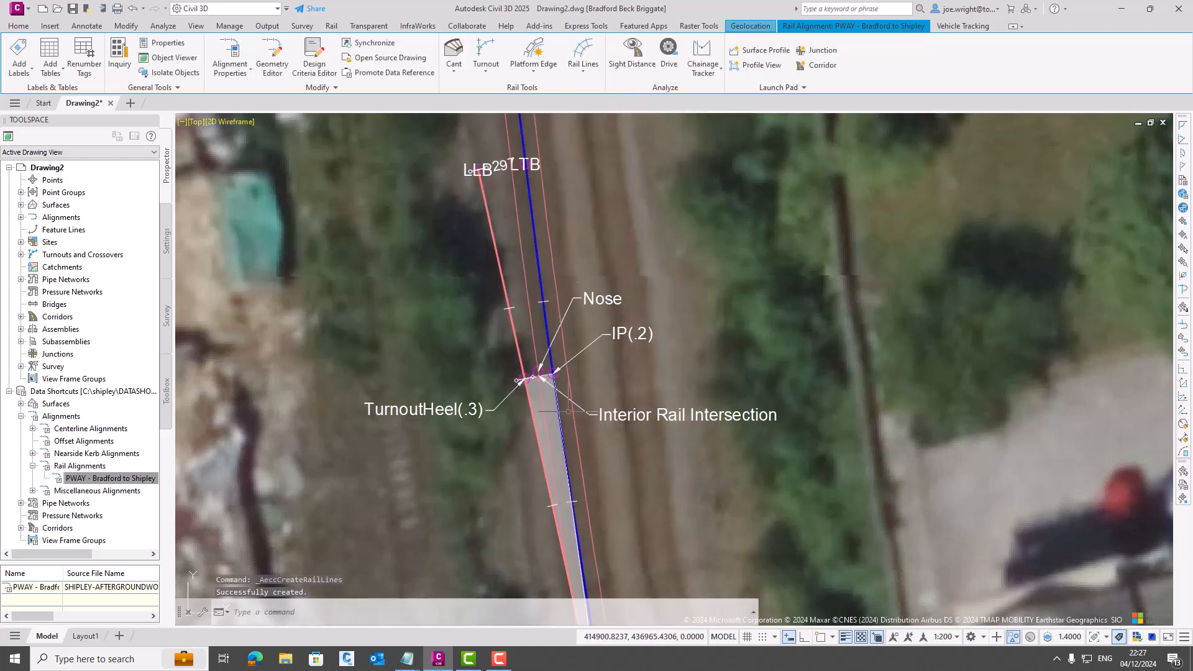
{"action": "left_click", "coordinate": [544, 58]}
{"action": "key", "text": "Escape"}
{"action": "key", "text": "Escape"}
- Create left and right rail lines as 3D polylines along Diverted Alignment - (3), 1.435 m apart with a 0.001 m tolerance
{"action": "left_click", "coordinate": [495, 241]}
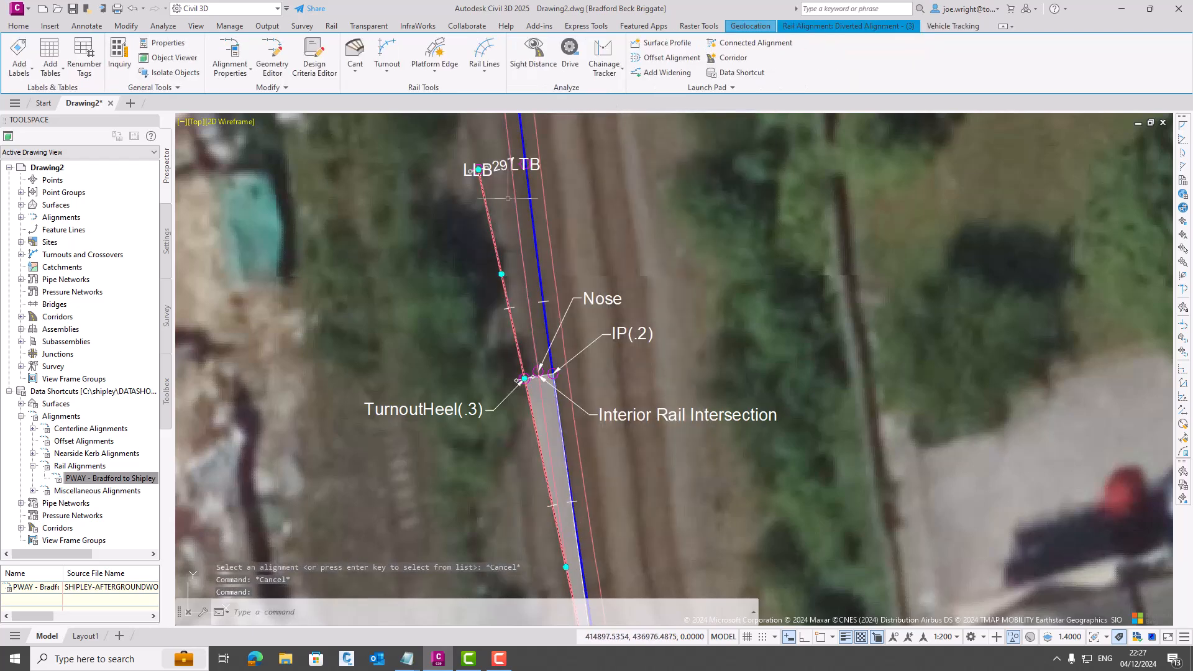
{"action": "left_click", "coordinate": [483, 72]}
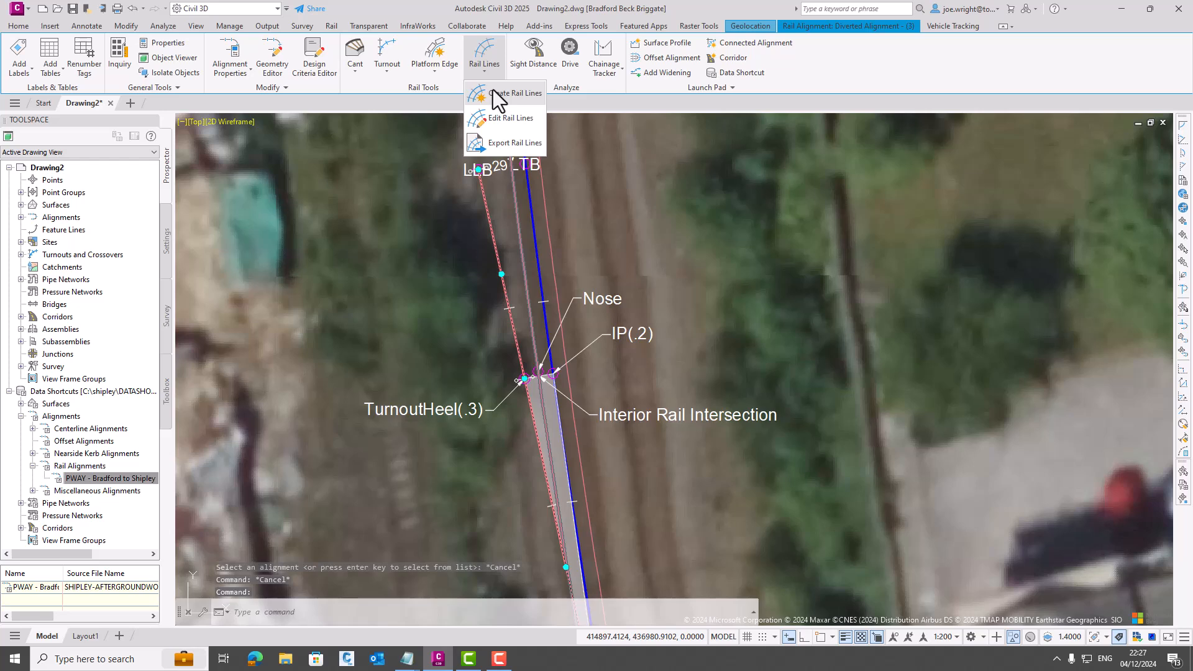
{"action": "left_click", "coordinate": [494, 93]}
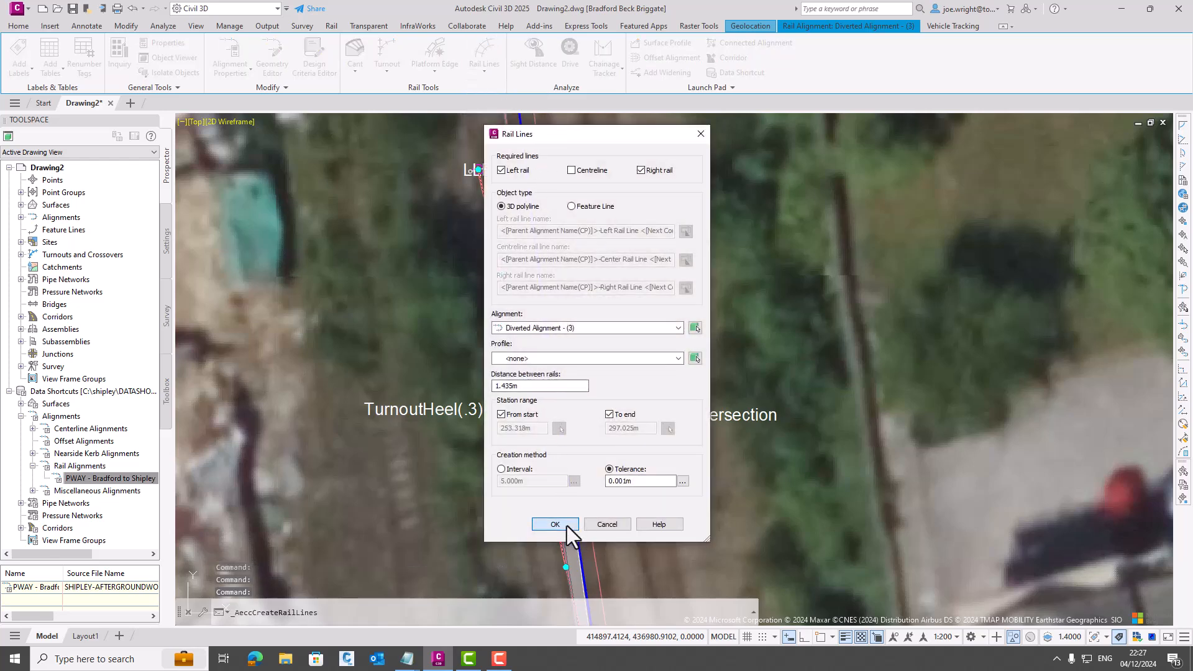
{"action": "left_click", "coordinate": [555, 525]}
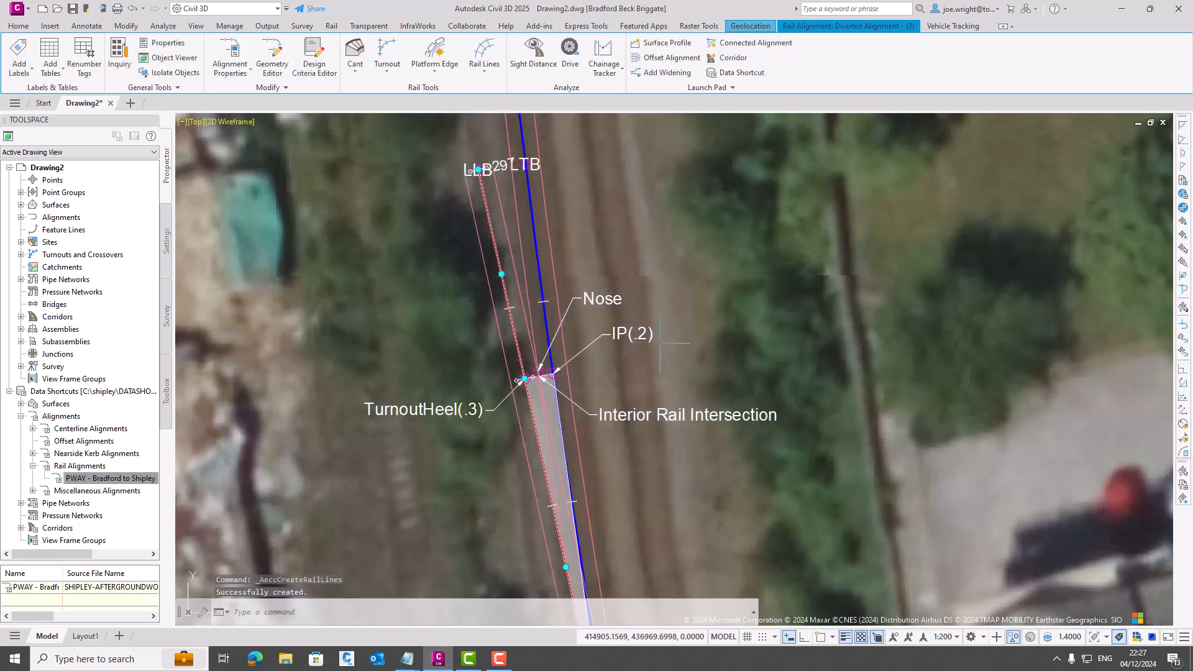
- Examine where the rail lines cross relative to the Nose and Interior Rail Intersection points
{"action": "scroll", "coordinate": [513, 382], "scroll_direction": "up", "scroll_amount": 5}
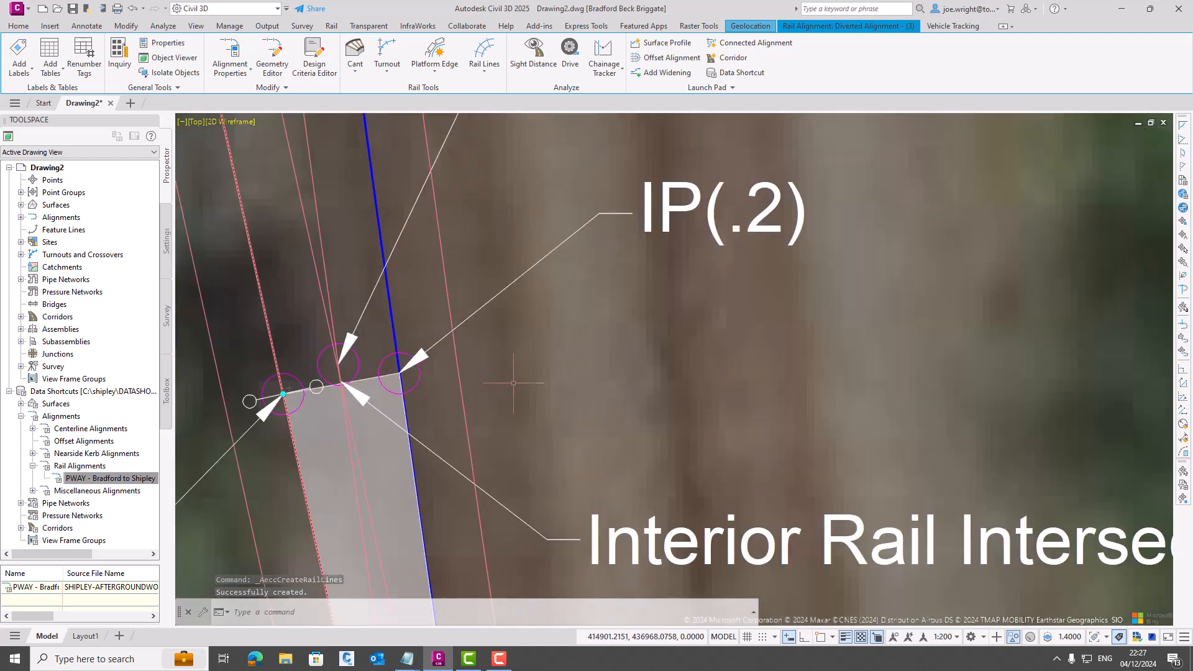
{"action": "scroll", "coordinate": [514, 383], "scroll_direction": "up", "scroll_amount": 2}
{"action": "middle_click_drag", "start_coordinate": [559, 390], "coordinate": [742, 318]}
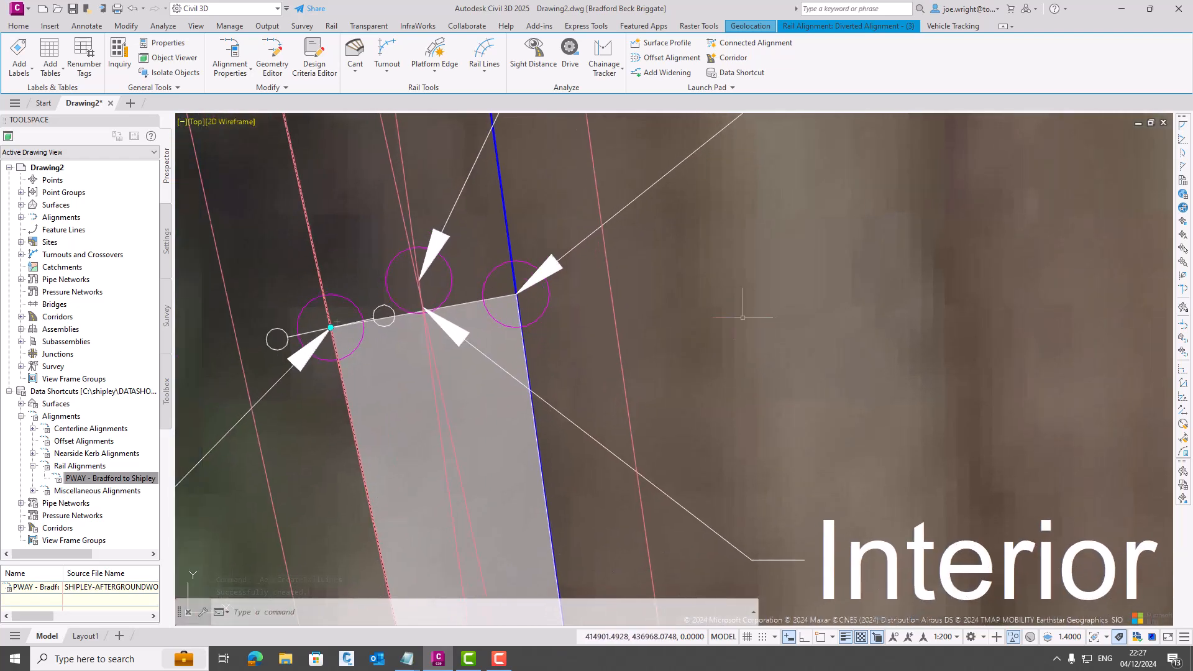
{"action": "scroll", "coordinate": [742, 317], "scroll_direction": "down", "scroll_amount": 3}
{"action": "scroll", "coordinate": [690, 328], "scroll_direction": "up", "scroll_amount": 2}
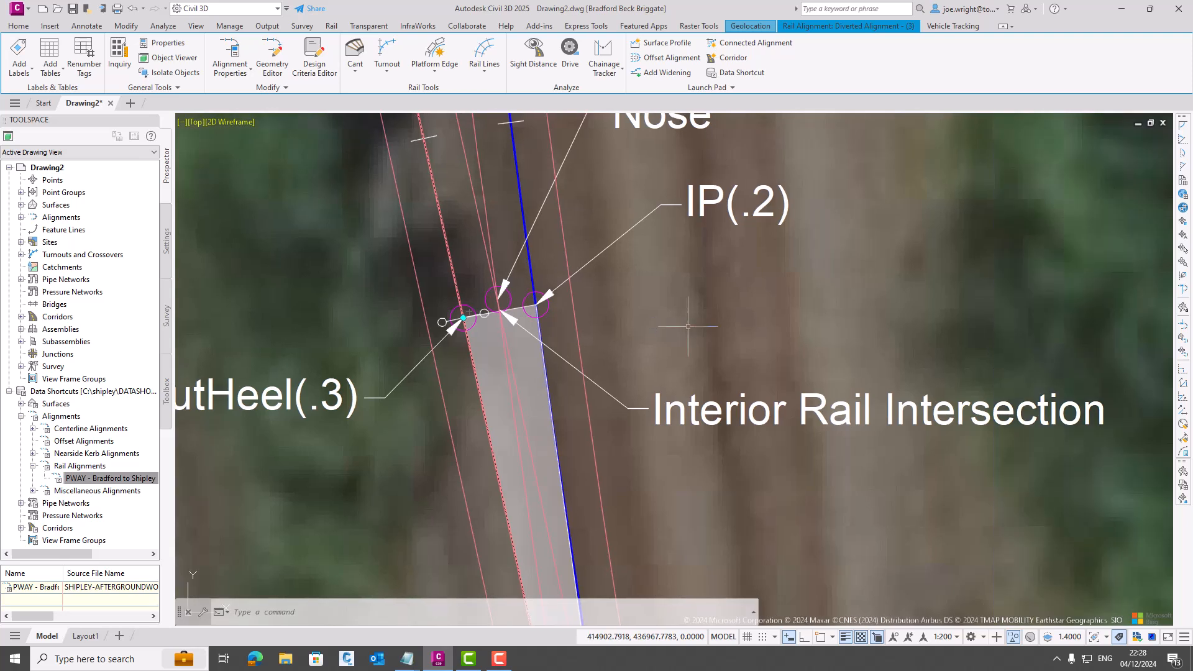
{"action": "scroll", "coordinate": [496, 307], "scroll_direction": "up", "scroll_amount": 5}
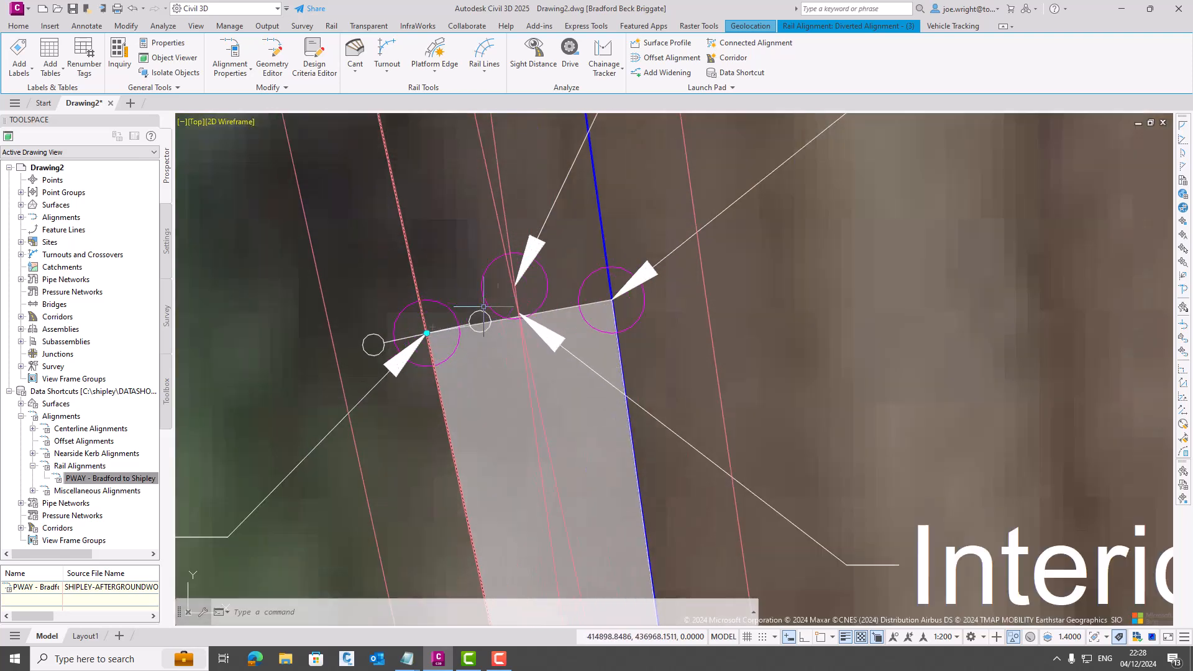
{"action": "scroll", "coordinate": [538, 304], "scroll_direction": "up", "scroll_amount": 3}
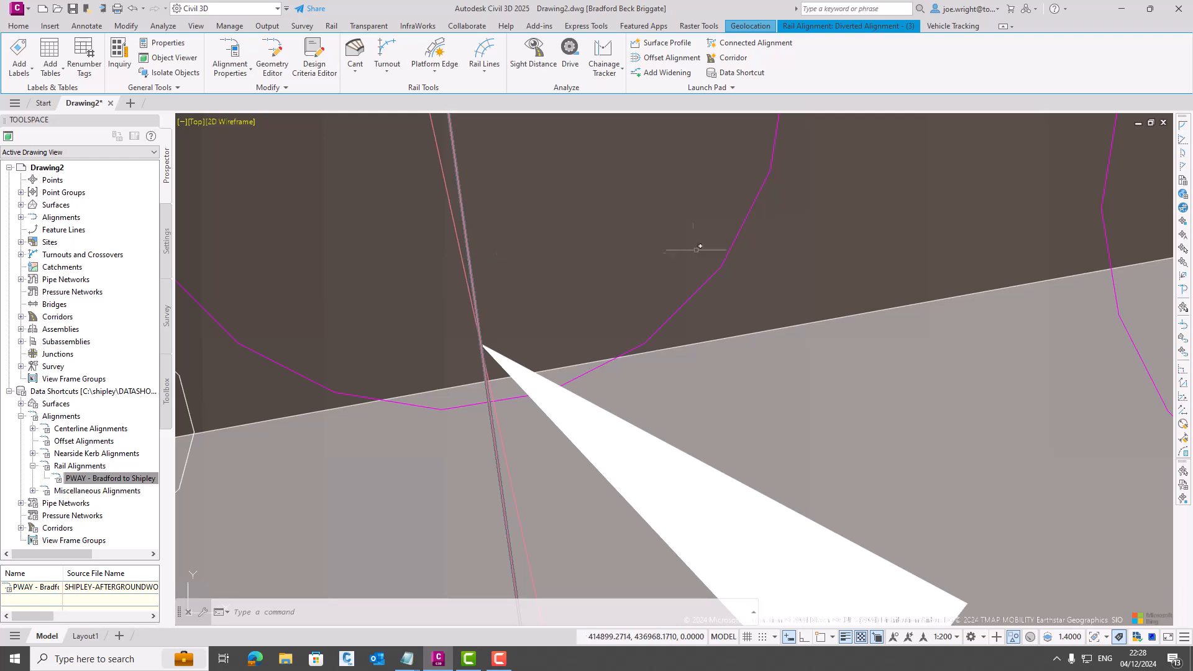
{"action": "scroll", "coordinate": [692, 253], "scroll_direction": "down", "scroll_amount": 5}
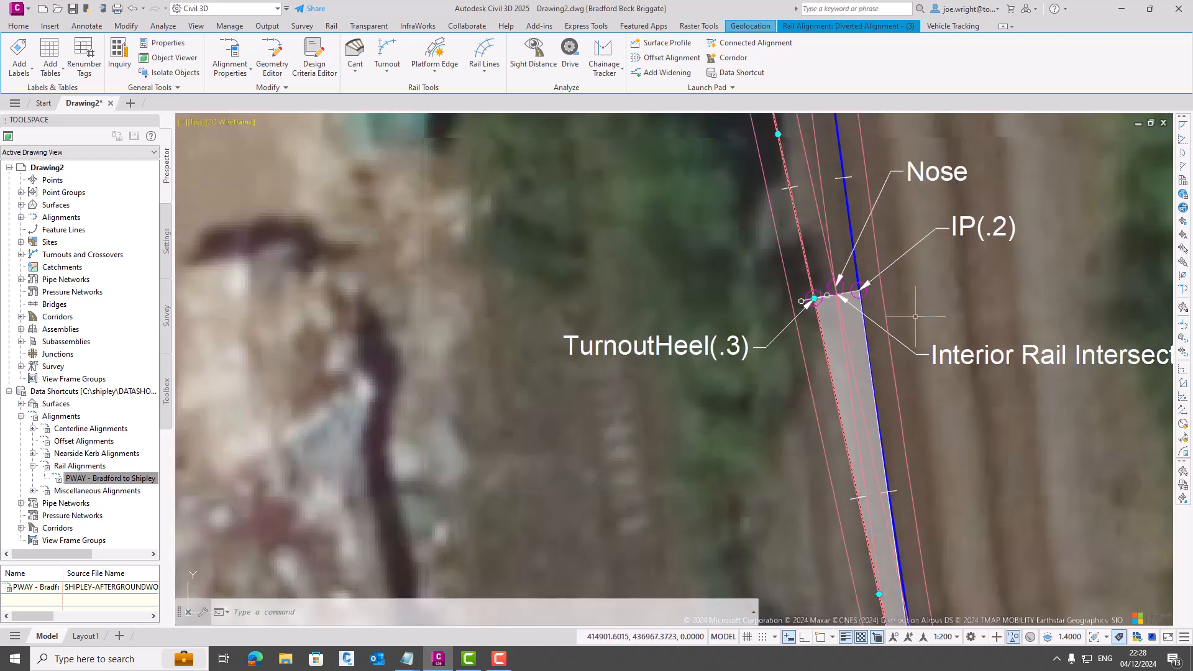
{"action": "middle_click_drag", "start_coordinate": [915, 316], "coordinate": [636, 341]}
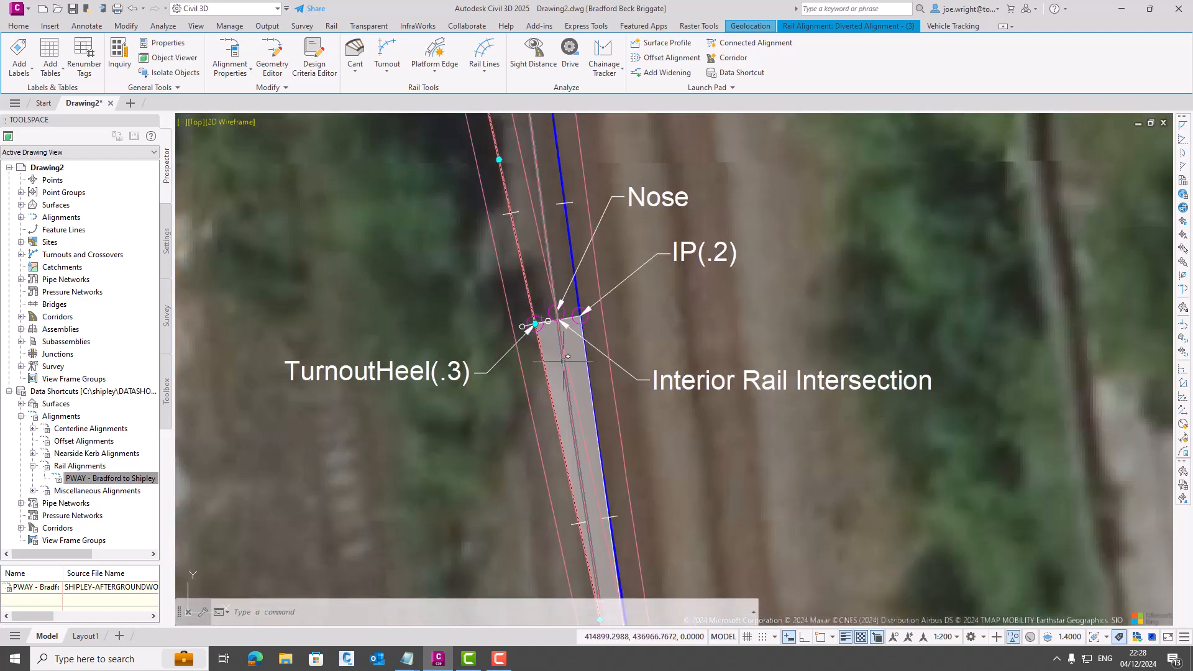